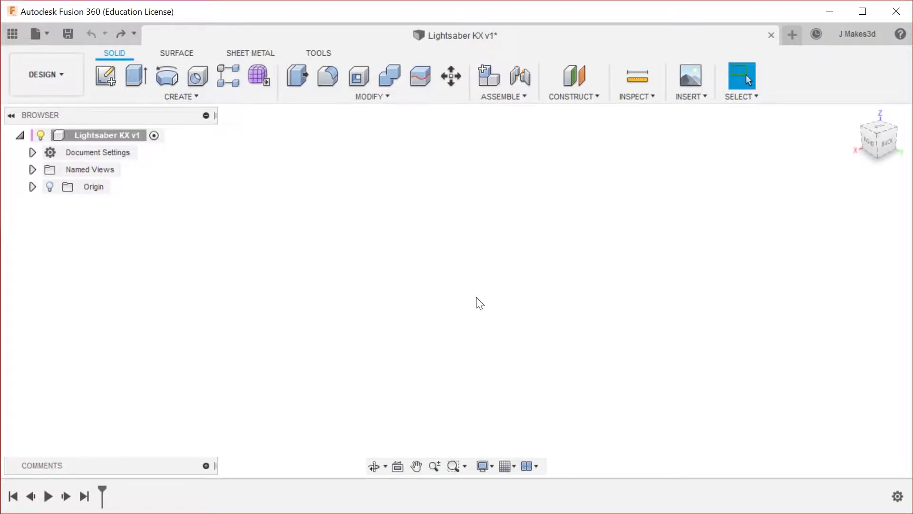
Create an empty component named Top and start a sketch in it on the vertical XZ plane.
key("l")
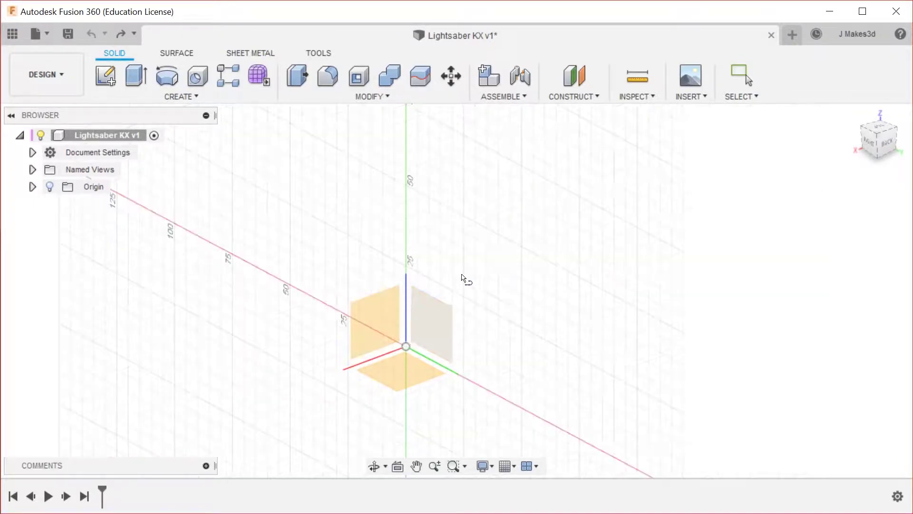
key("Escape")
left_click(489, 76)
left_click_drag(789, 241, 726, 258)
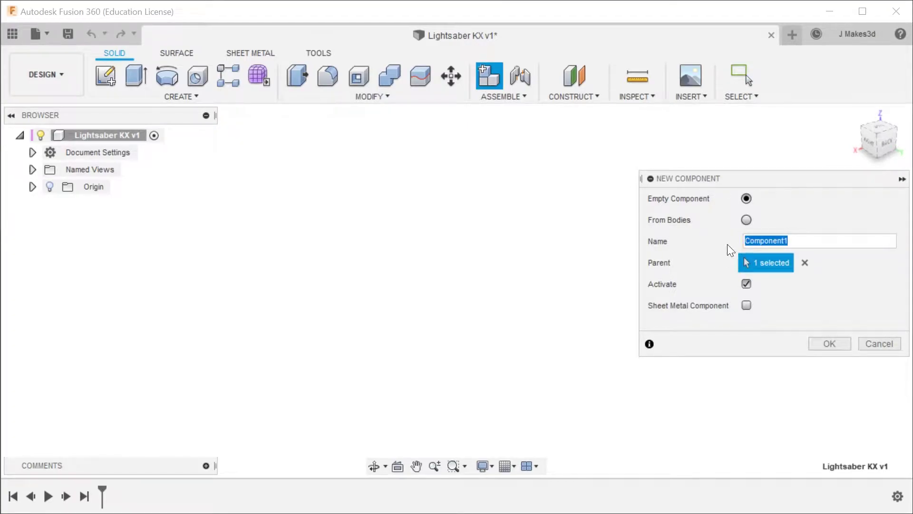
type("Top")
key("Return")
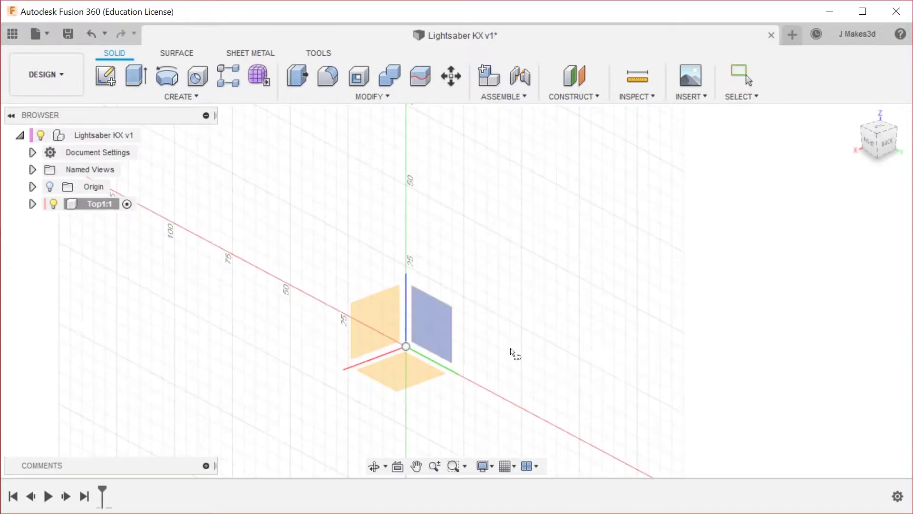
left_click(358, 331)
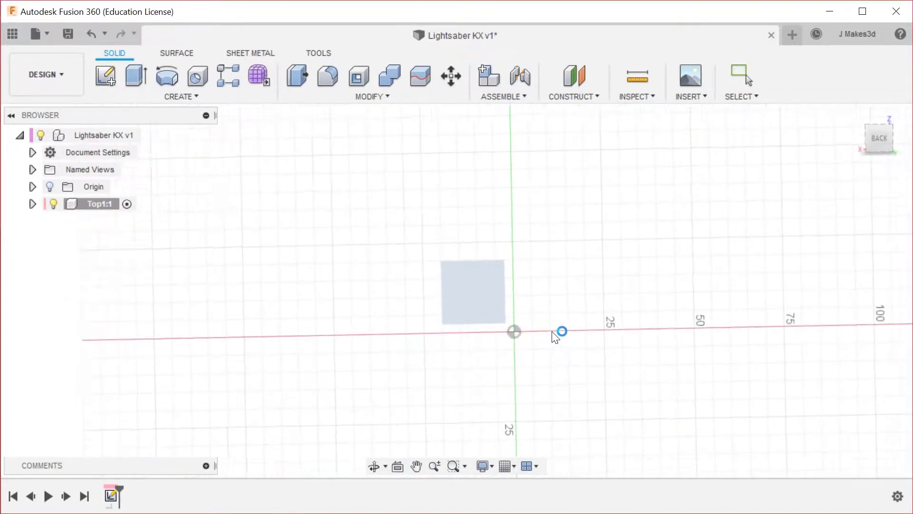
key("l")
left_click(521, 331)
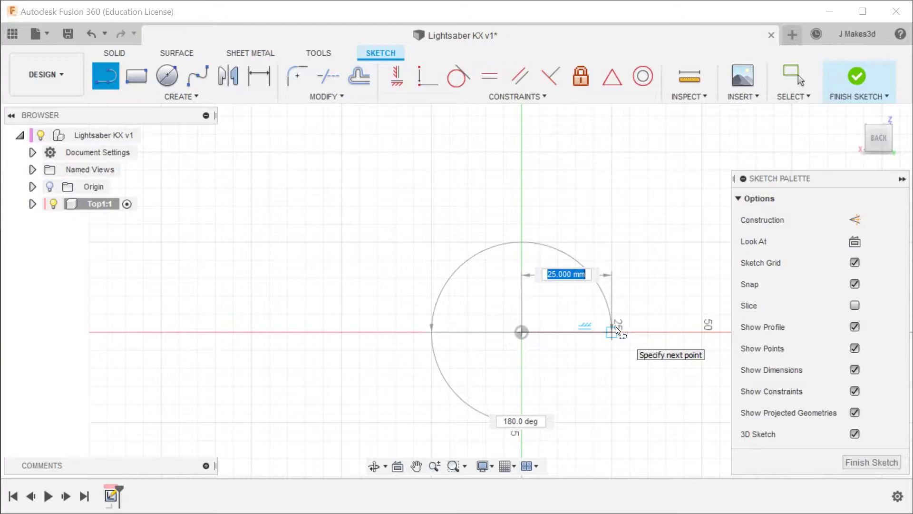
key("Tab")
type("1")
key("Tab")
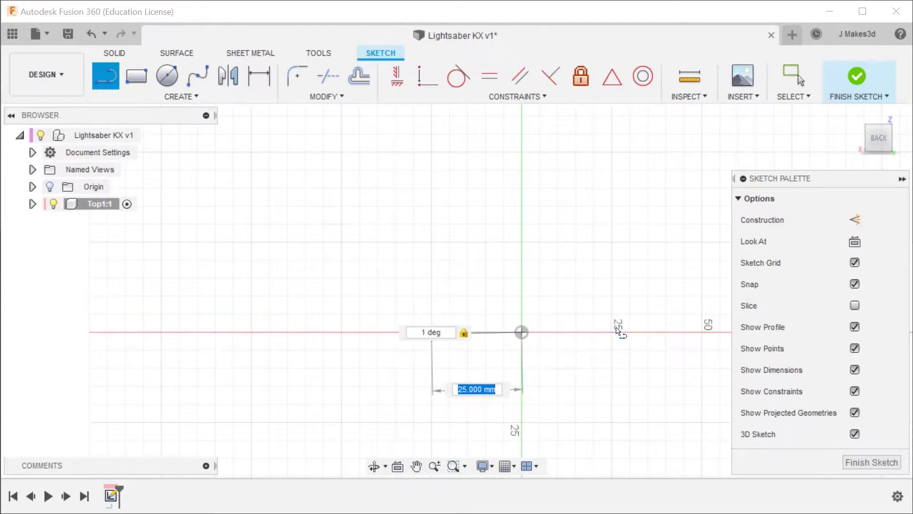
key("Escape")
Draw a 15 mm horizontal line from the origin along the positive side of the sketch, with its dimension placed below it.
key("l")
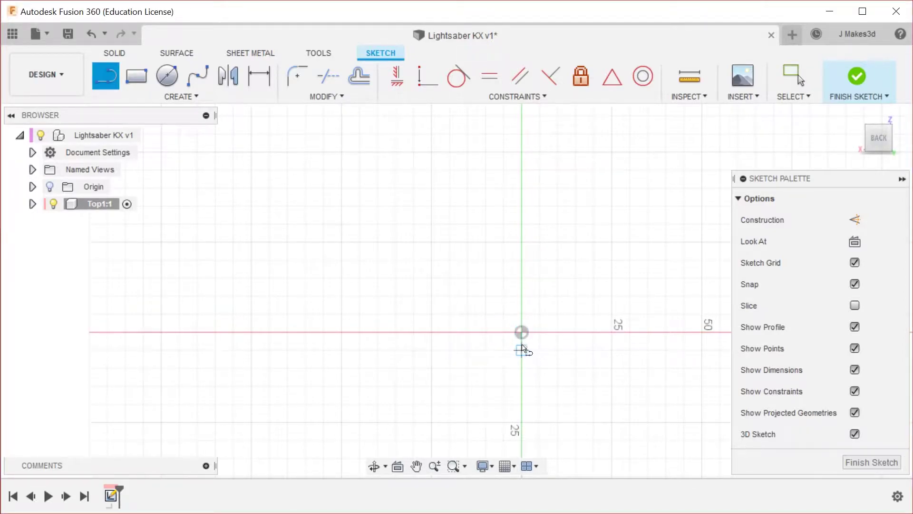
left_click_drag(521, 331, 656, 328)
type("5")
key("Tab")
key("Tab")
type("1")
key("Tab")
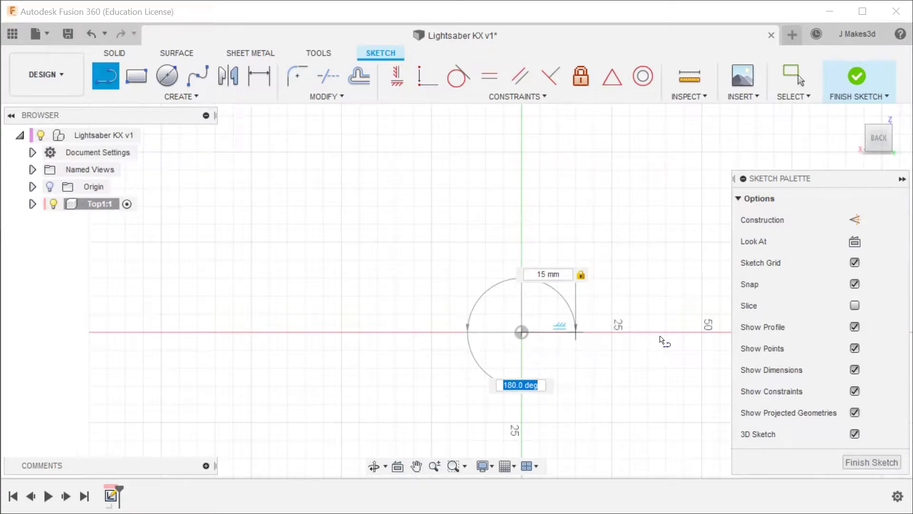
key("Return")
key("Escape")
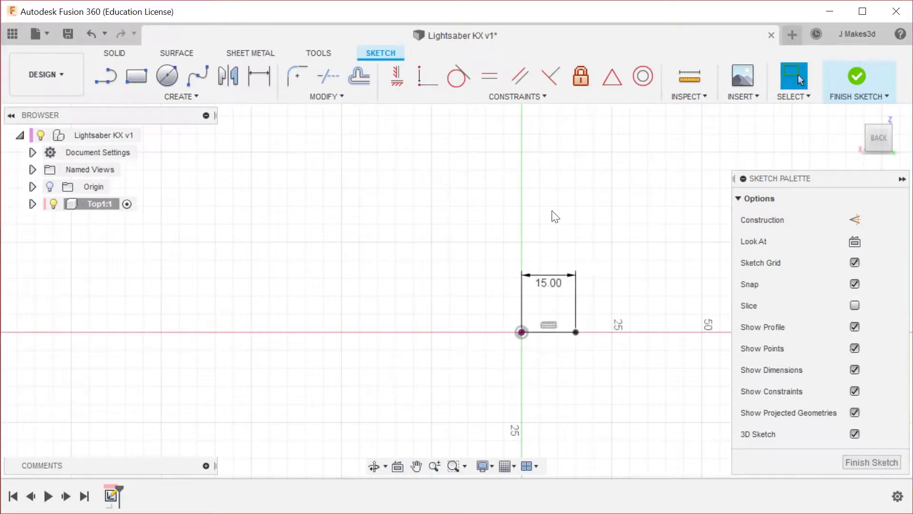
mouse_move(560, 294)
left_mouse_down()
mouse_move(571, 370)
mouse_move(556, 371)
left_mouse_up()
Draw a 40 mm vertical line upward from the free end of the 15 mm line.
scroll(545, 298, "up", 2)
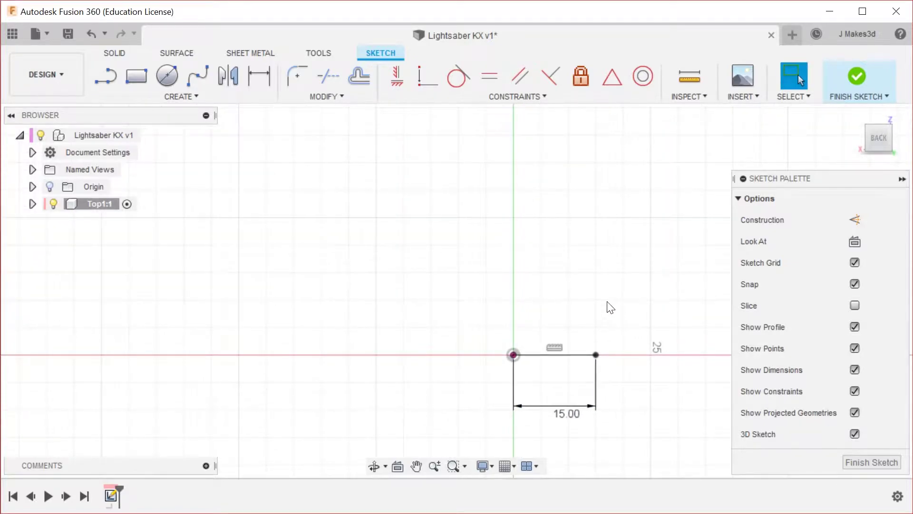
key("l")
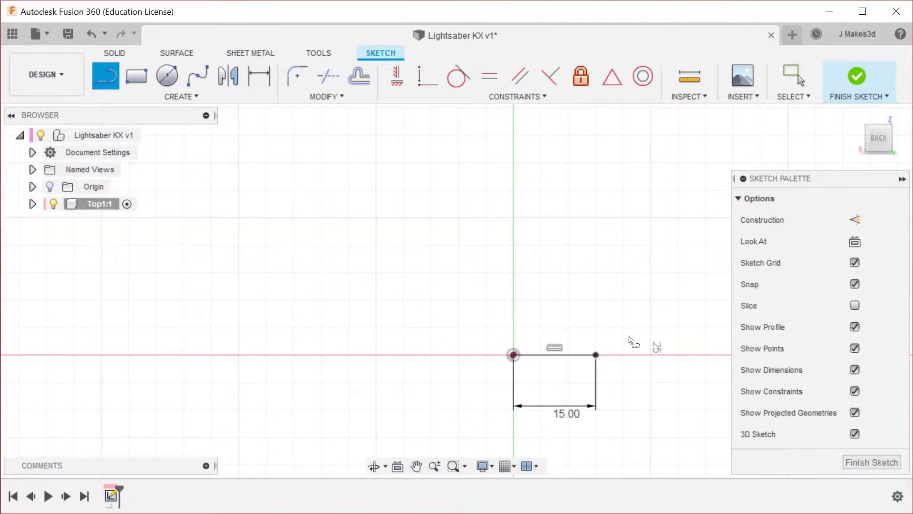
left_click(595, 354)
type("40")
key("Return")
key("Escape")
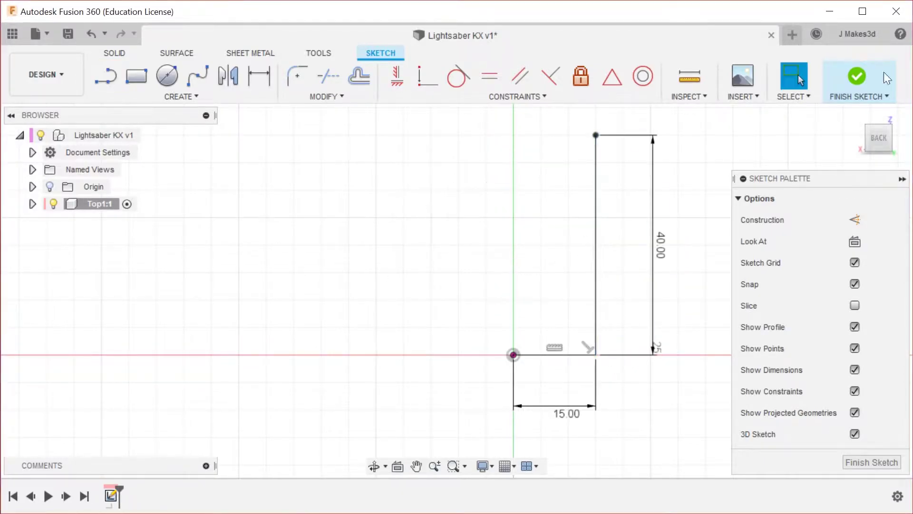
Draw a sloped line from the origin up and away from the 40 mm line, rising about 17 mm.
scroll(690, 249, "down", 2)
scroll(558, 442, "down", 2)
scroll(566, 242, "up", 2)
scroll(612, 201, "down", 2)
scroll(588, 316, "up", 2)
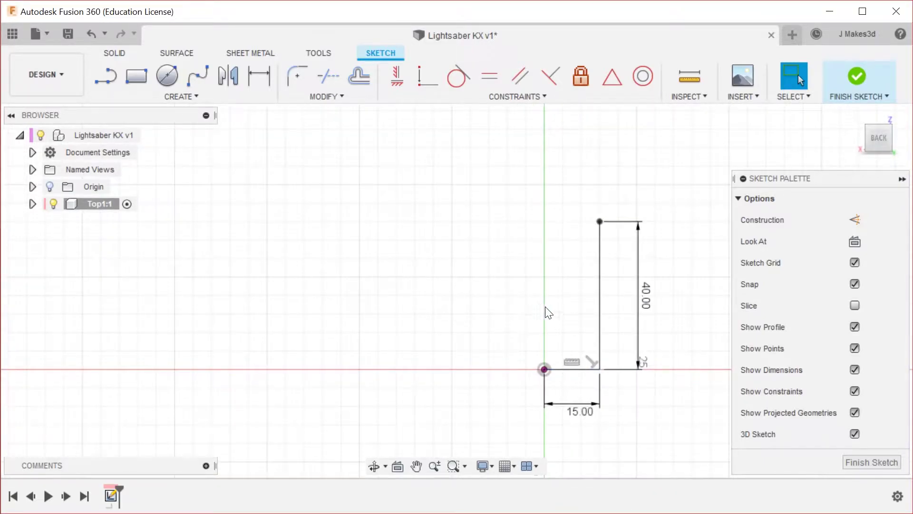
key("l")
left_click(544, 369)
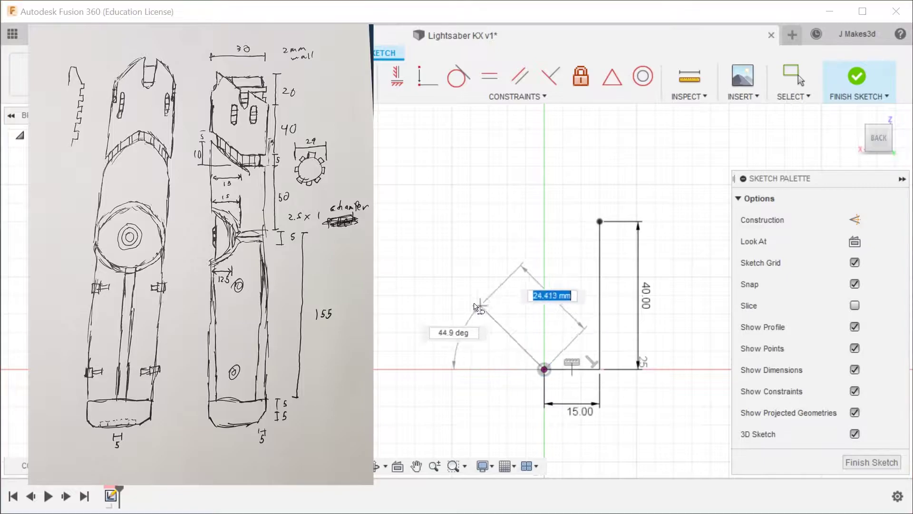
left_click(471, 305)
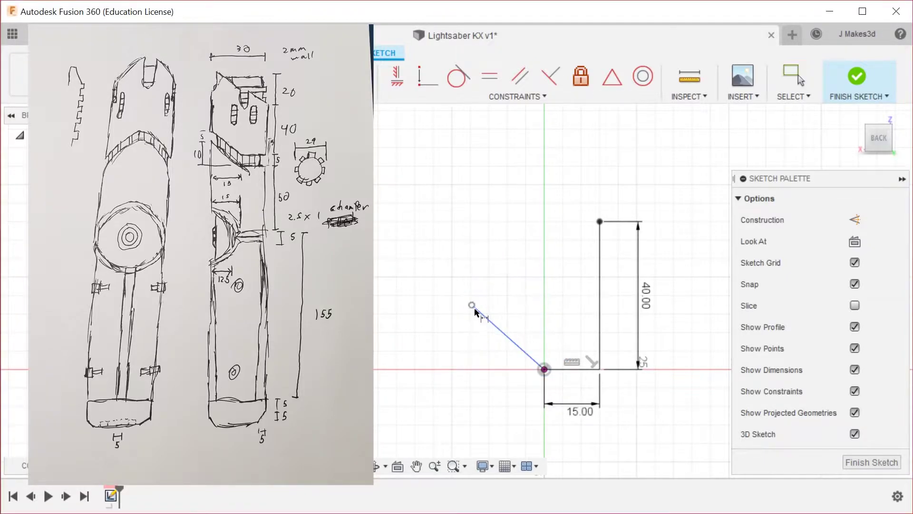
Dimension the vertical distance between the sloped line's endpoints and set it to 15 mm.
key("d")
left_click(471, 305)
left_click(544, 369)
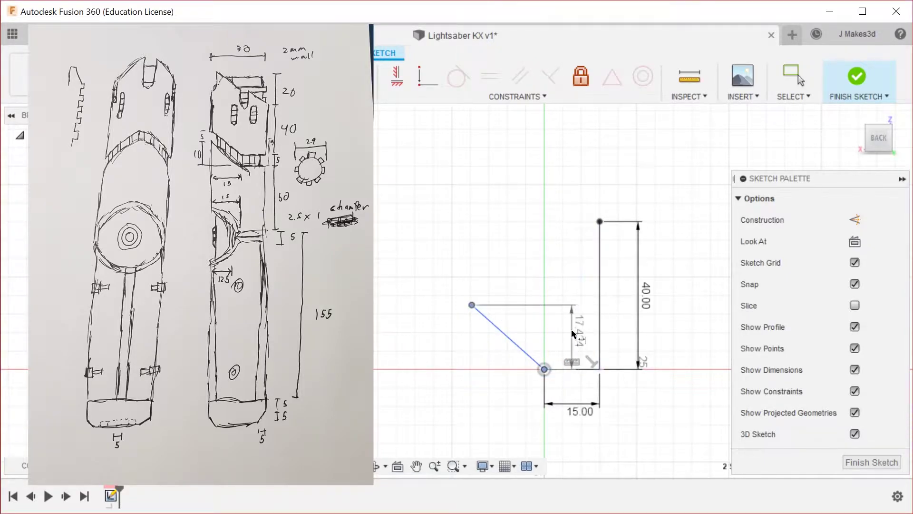
left_click(556, 333)
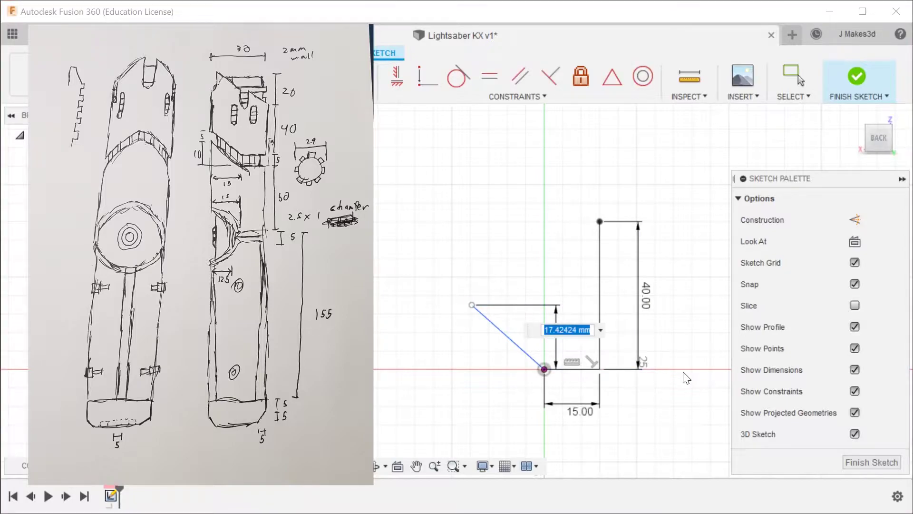
type("1")
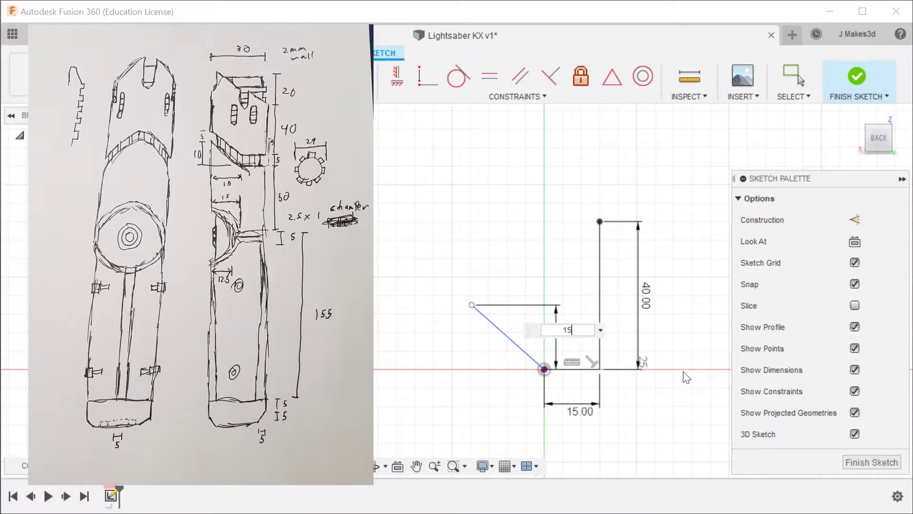
type("5")
key("Return")
Try to add a second vertical dimension to the sloped line.
left_click(514, 342)
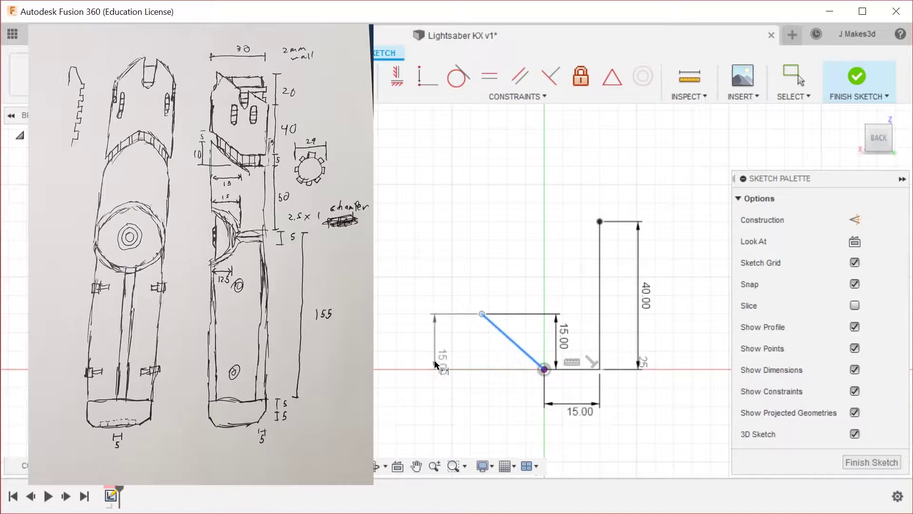
left_click(436, 365)
key("Escape")
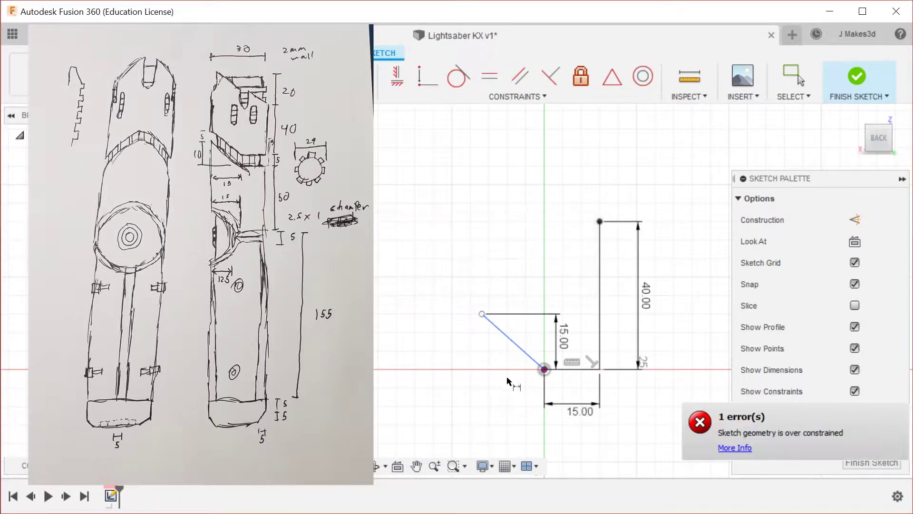
left_click(514, 346)
key("Escape")
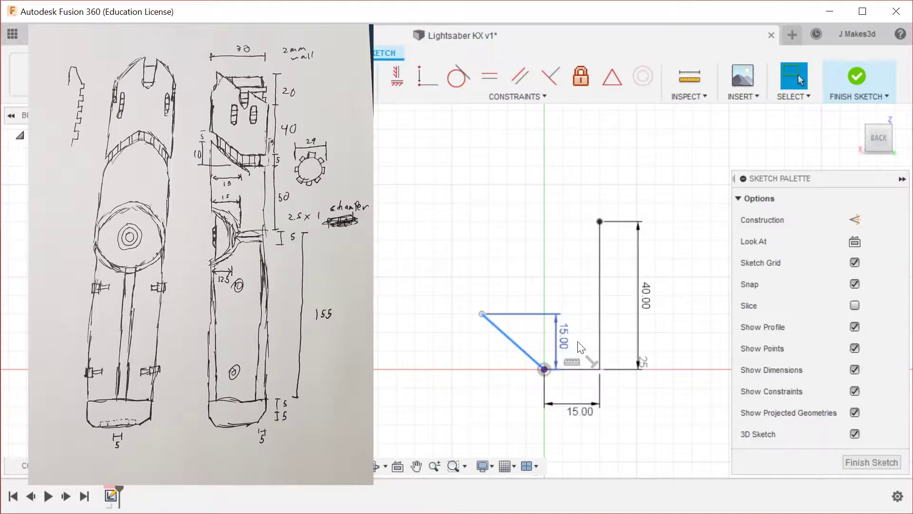
Set the sloped line's vertical height to 10 mm and dimension its horizontal span at 15 mm.
double_click(562, 335)
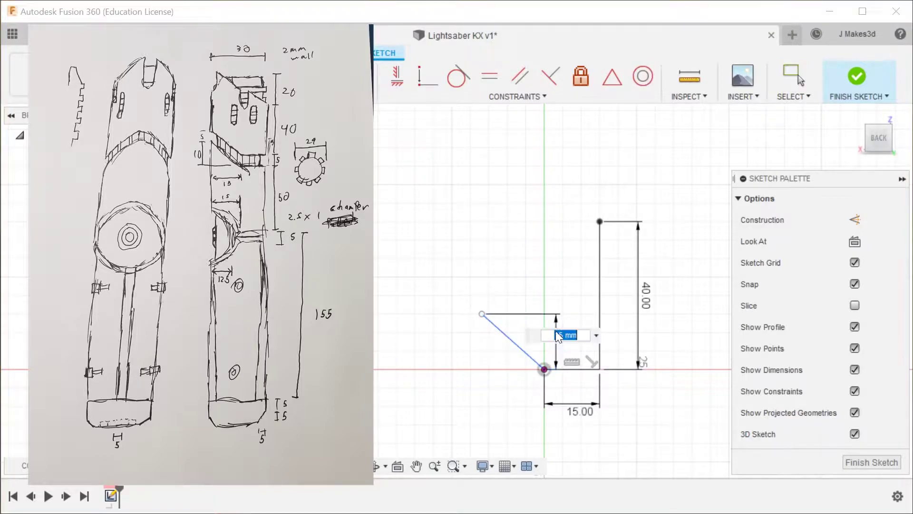
type("10")
key("Return")
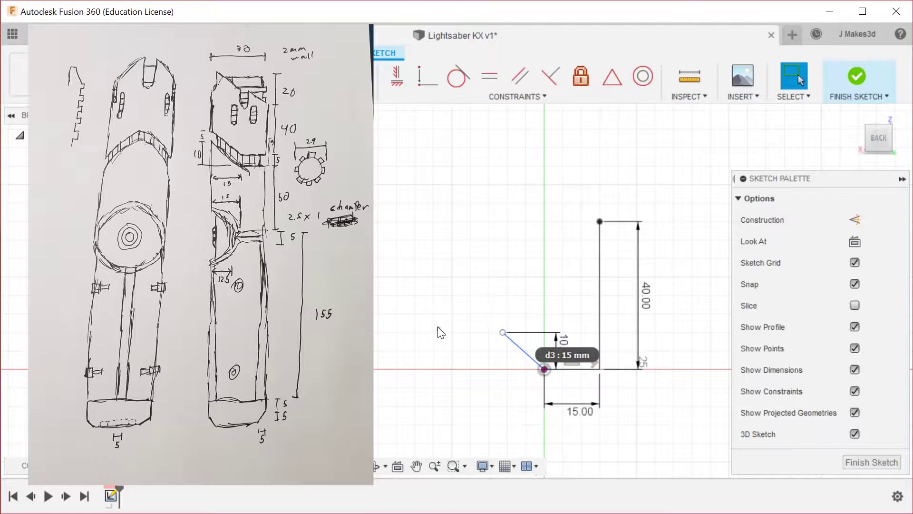
left_click(520, 351)
left_click(525, 404)
type("15")
key("Return")
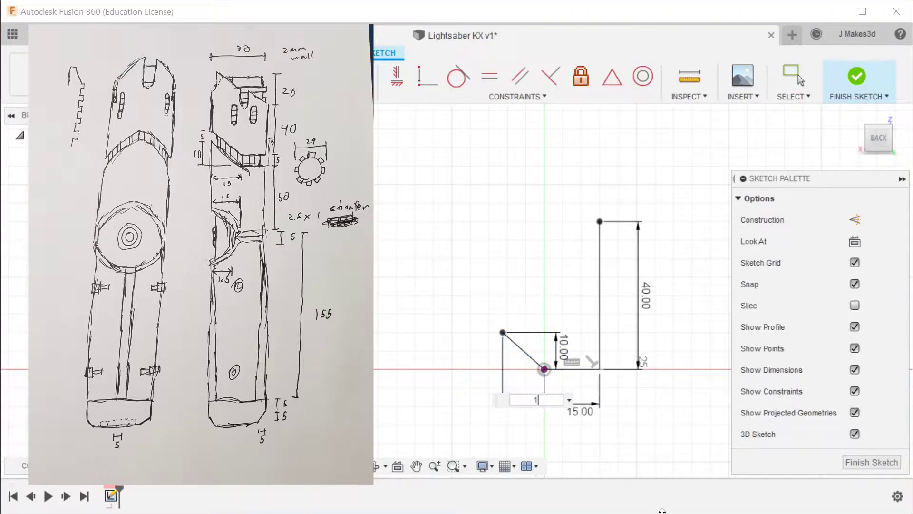
key("Escape")
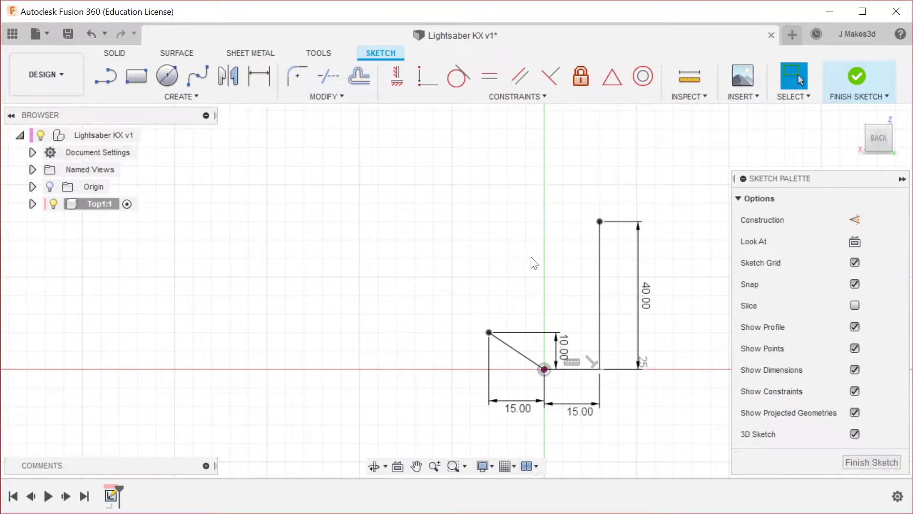
Close the profile with an about 52 mm vertical line from the sloped line's upper end and a line to the 40 mm line's top.
key("l")
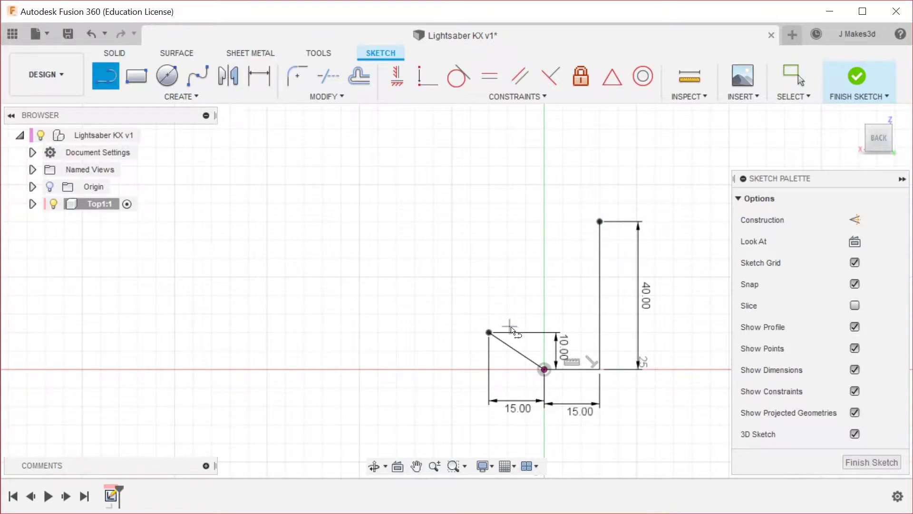
scroll(513, 333, "down", 2)
scroll(517, 197, "up", 2)
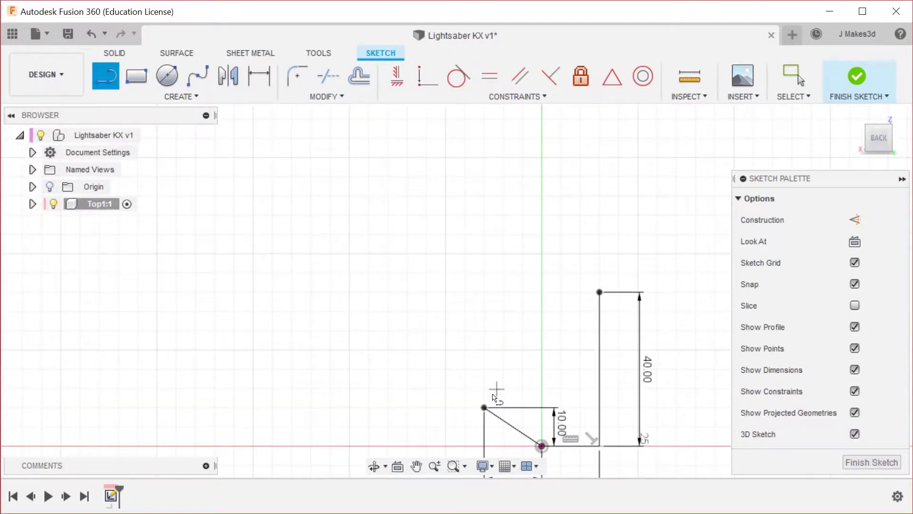
left_click(484, 408)
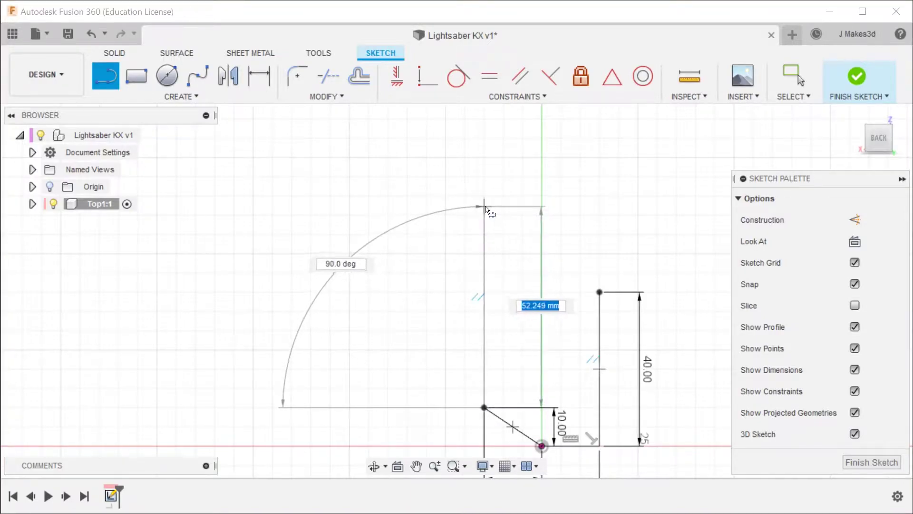
left_click(484, 204)
left_click(599, 292)
key("Escape")
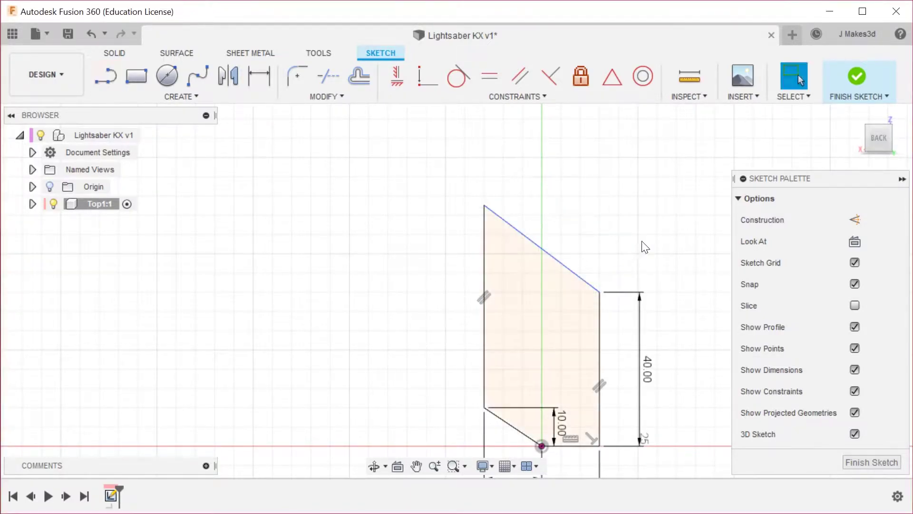
Set the vertical distance between the profile's two top corners to 20 mm and finish the sketch.
key("d")
left_click(484, 204)
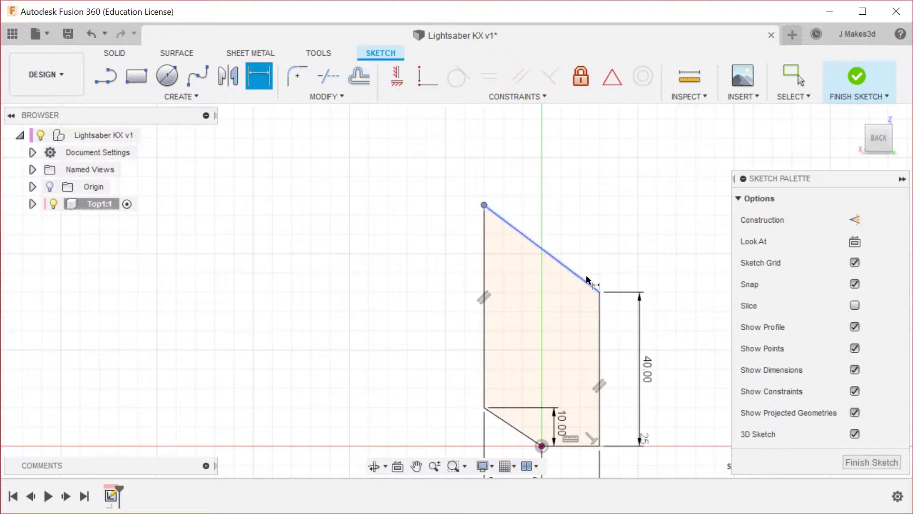
left_click(599, 292)
left_click(634, 259)
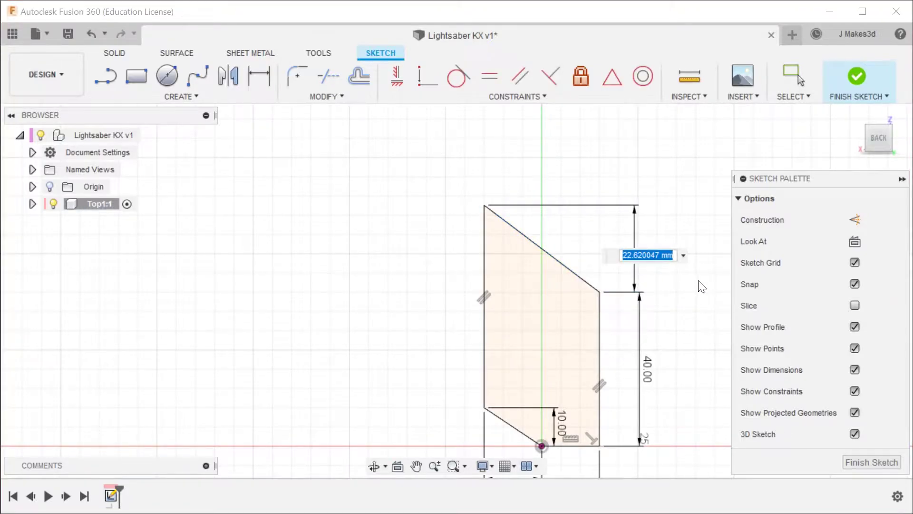
type("20")
key("Return")
scroll(408, 281, "down", 2)
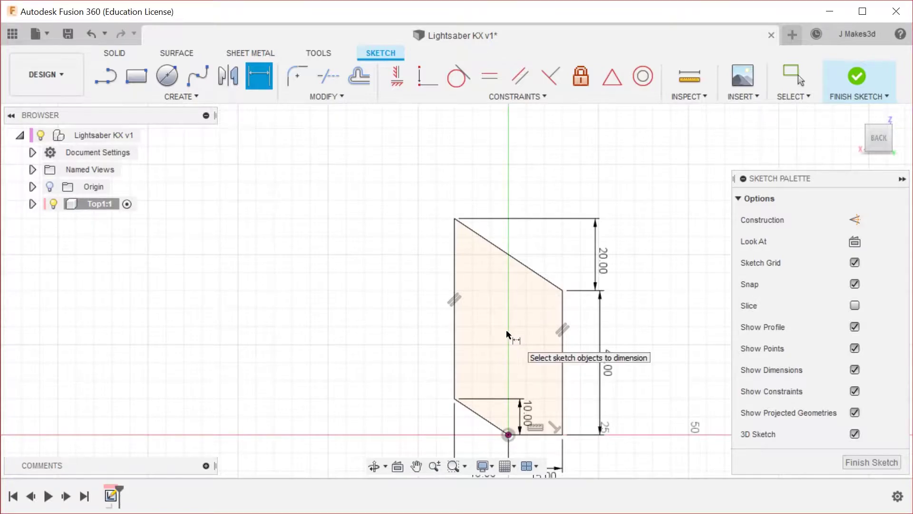
key("Escape")
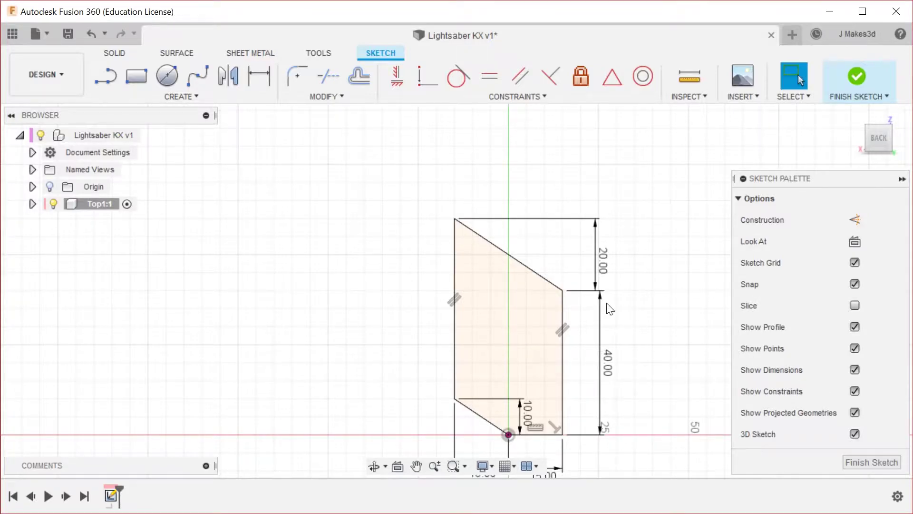
scroll(502, 370, "down", 2)
scroll(502, 370, "up", 2)
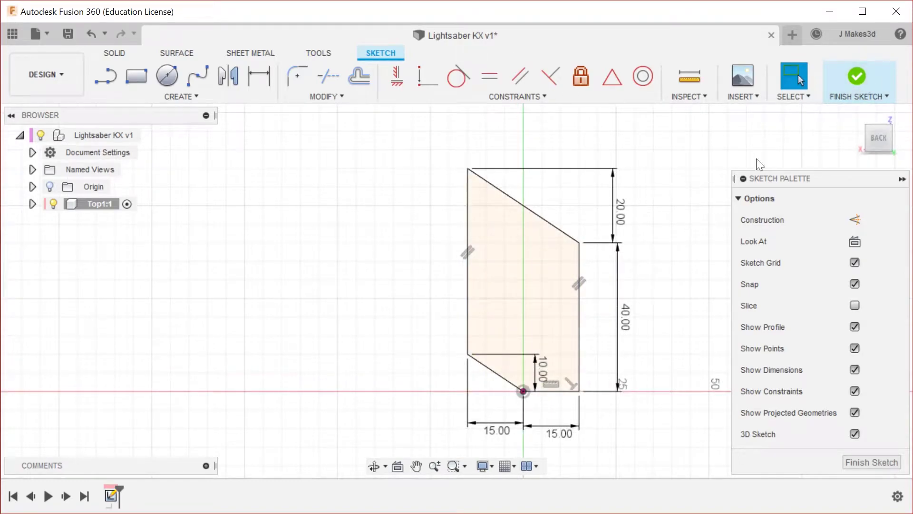
left_click(859, 74)
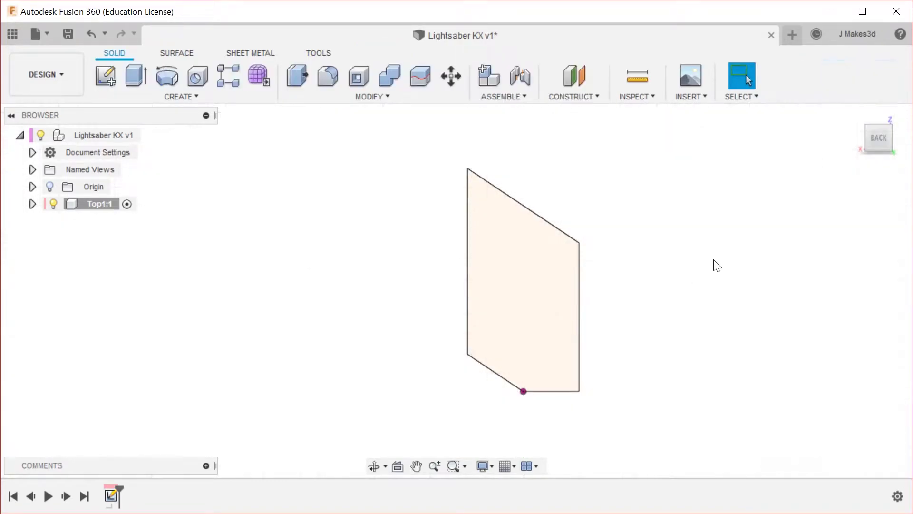
Create a 30 mm diameter, 60 mm tall cylinder at the origin on the horizontal plane as a new body.
middle_click_drag(719, 290, 677, 290, "shift")
type("s")
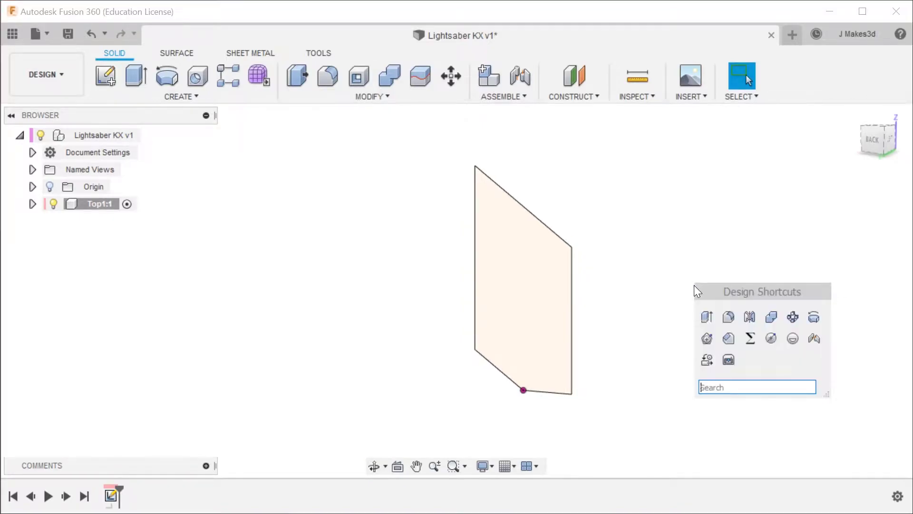
type("cy")
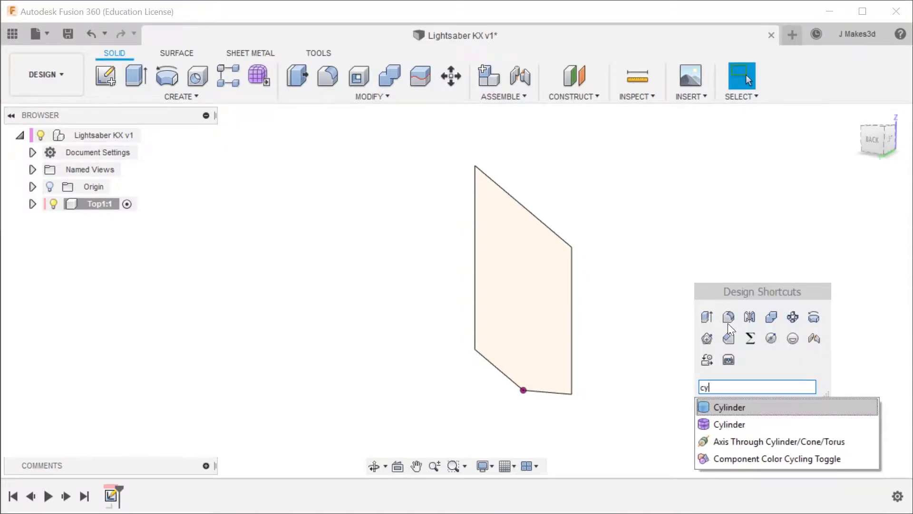
left_click(738, 403)
left_click(441, 398)
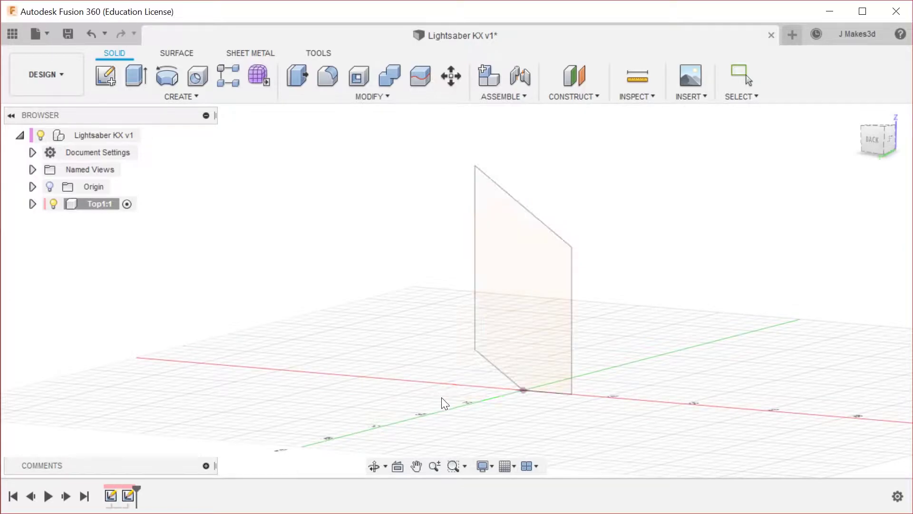
left_click(523, 390)
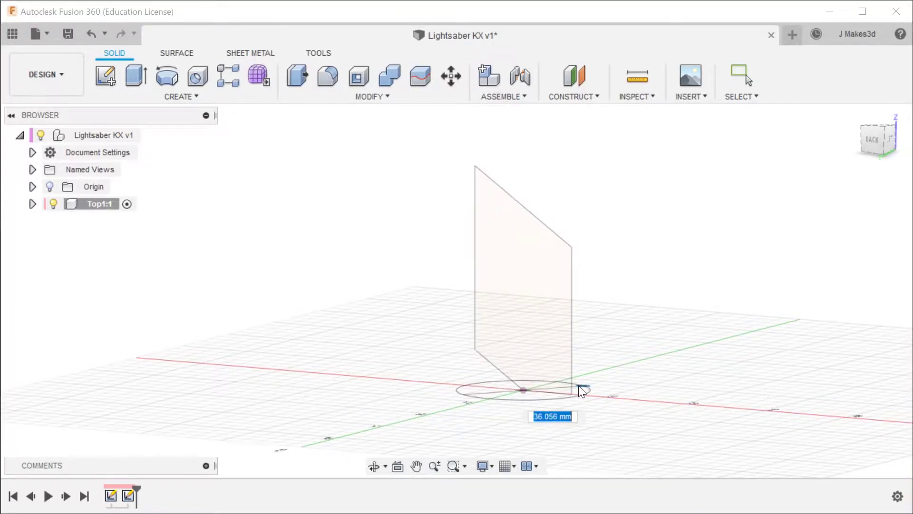
type("30")
key("Return")
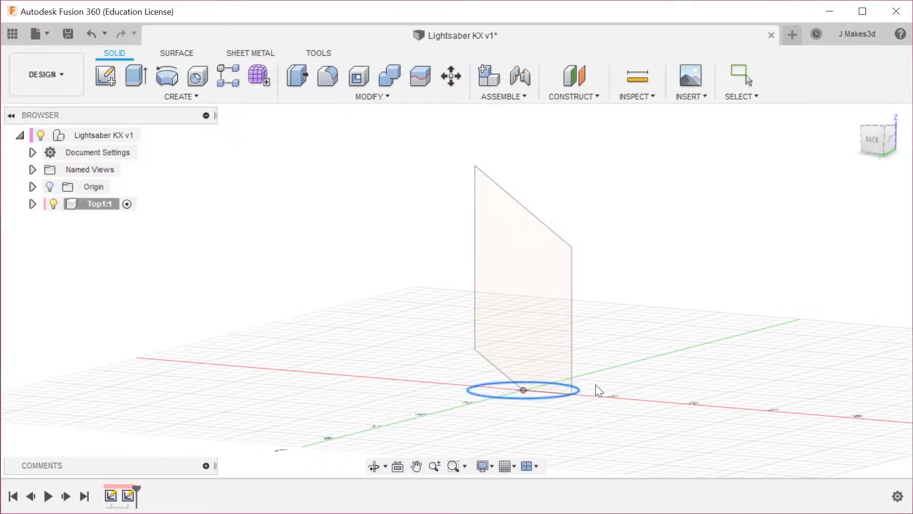
type("60")
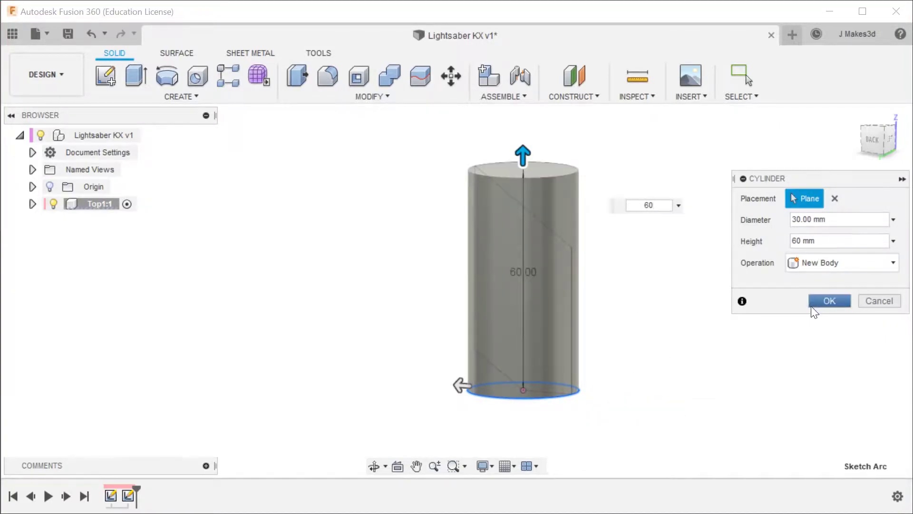
left_click(818, 302)
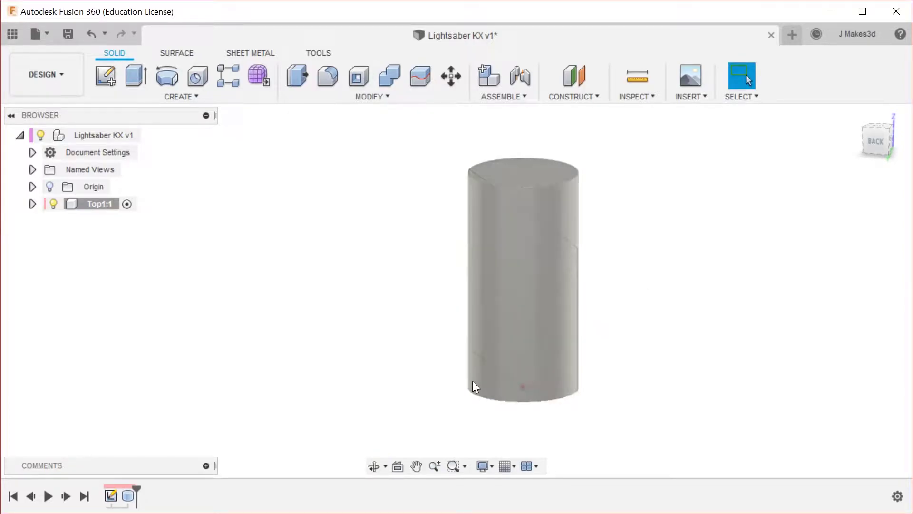
type("shole")
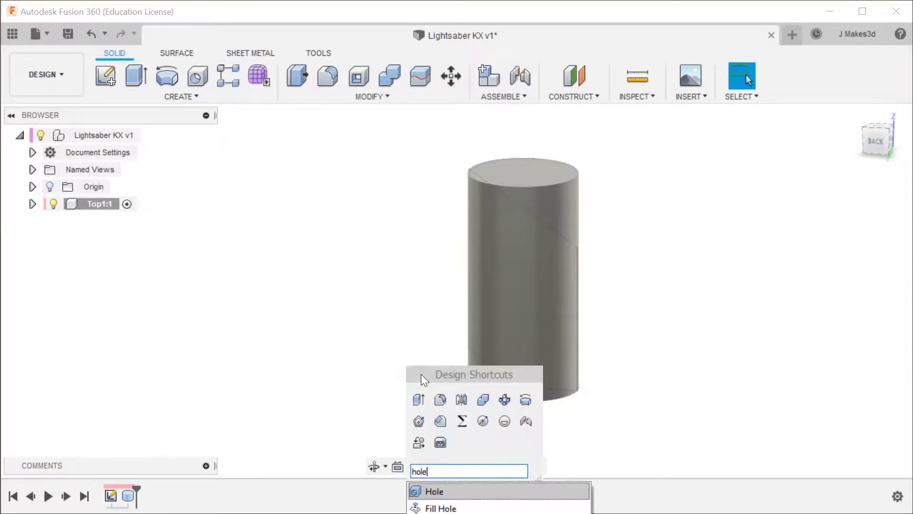
key("Return")
left_click(545, 172)
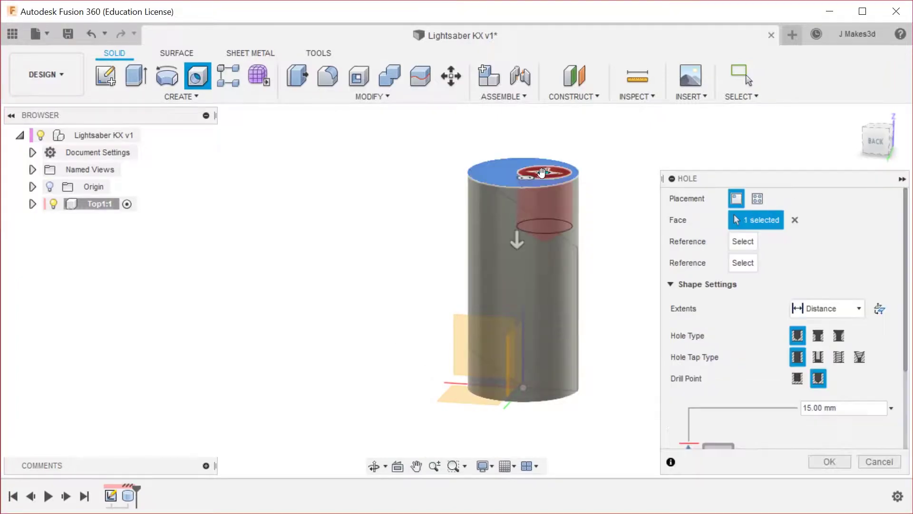
scroll(540, 161, "up", 4)
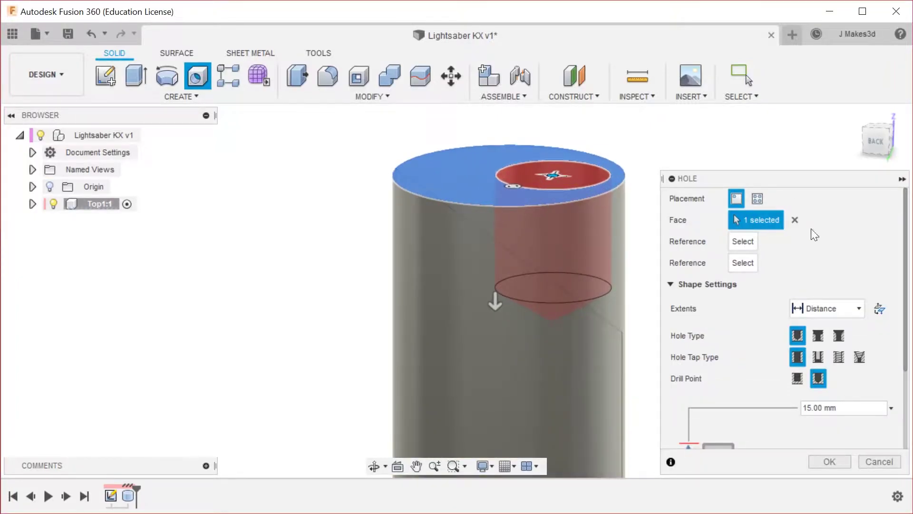
left_click(794, 220)
middle_click_drag(507, 157, 499, 356, "shift")
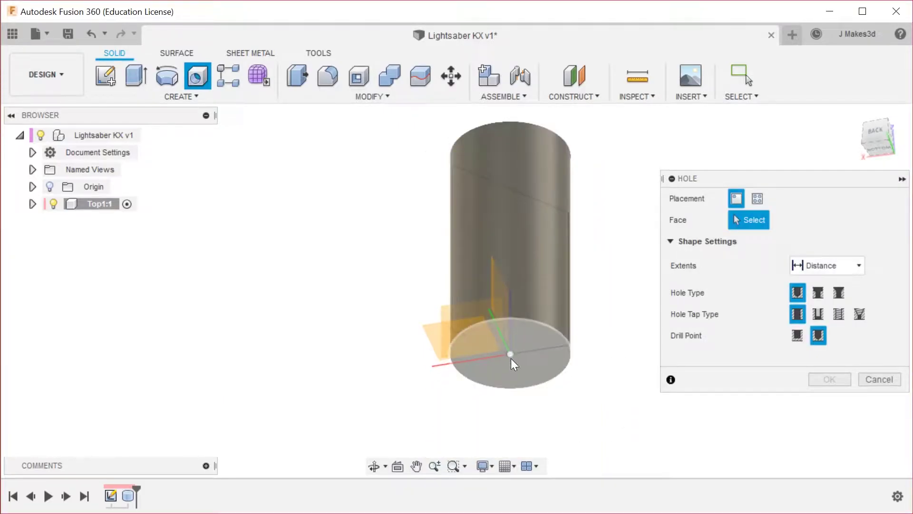
left_click(510, 357)
scroll(507, 357, "up", 5)
scroll(523, 350, "down", 5)
scroll(790, 247, "down", 1)
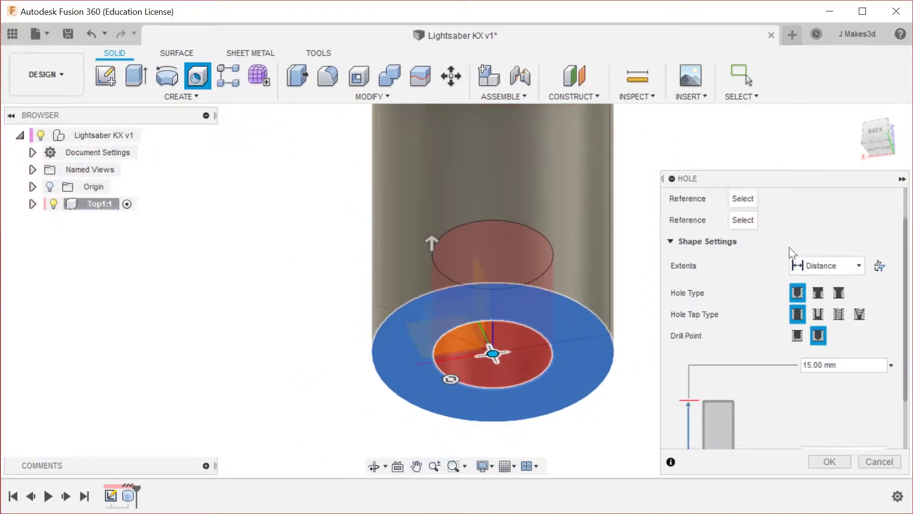
scroll(790, 247, "down", 2)
key("Escape")
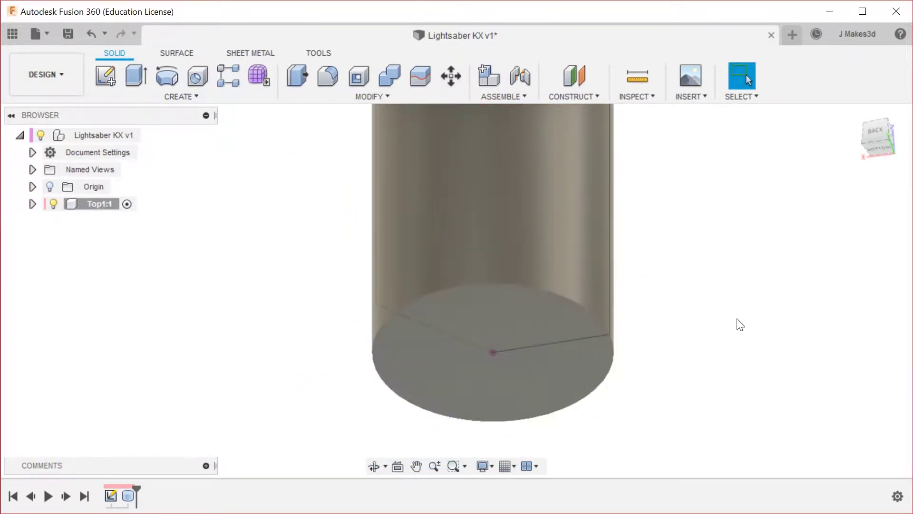
Cut a centered 26 mm diameter cylinder from the solid cylinder's bottom face through its full 60 mm height.
type("scy")
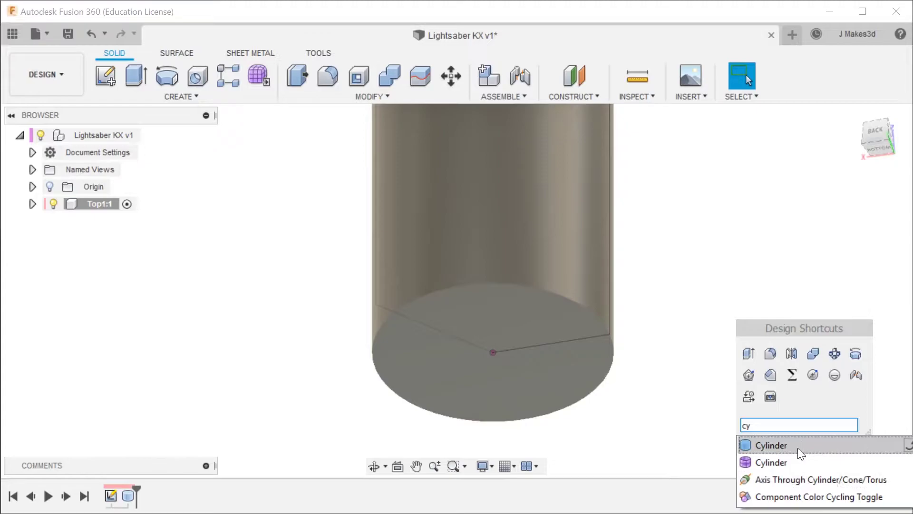
left_click(797, 447)
left_click(488, 353)
left_click(495, 352)
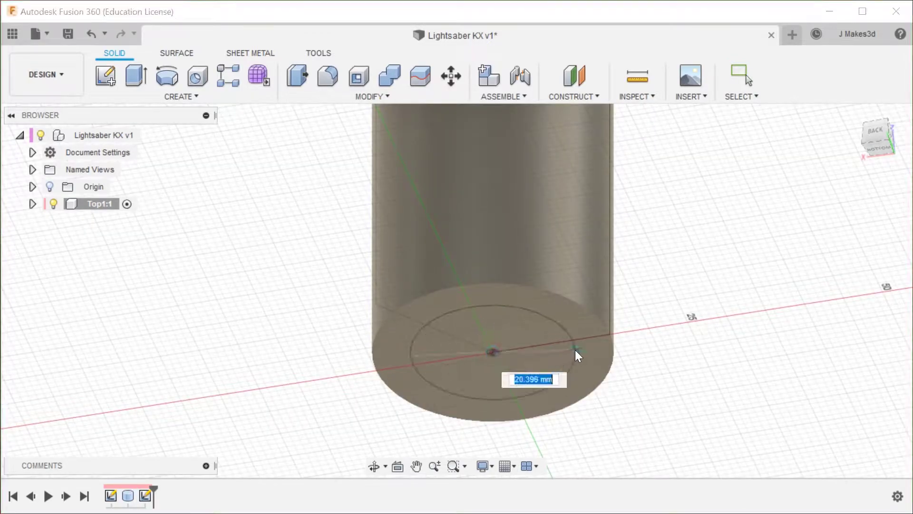
left_click(591, 340)
middle_click_drag(589, 303, 422, 387, "shift")
scroll(390, 152, "up", 3)
scroll(413, 309, "down", 3)
scroll(485, 353, "up", 2)
left_click_drag(443, 387, 445, 143)
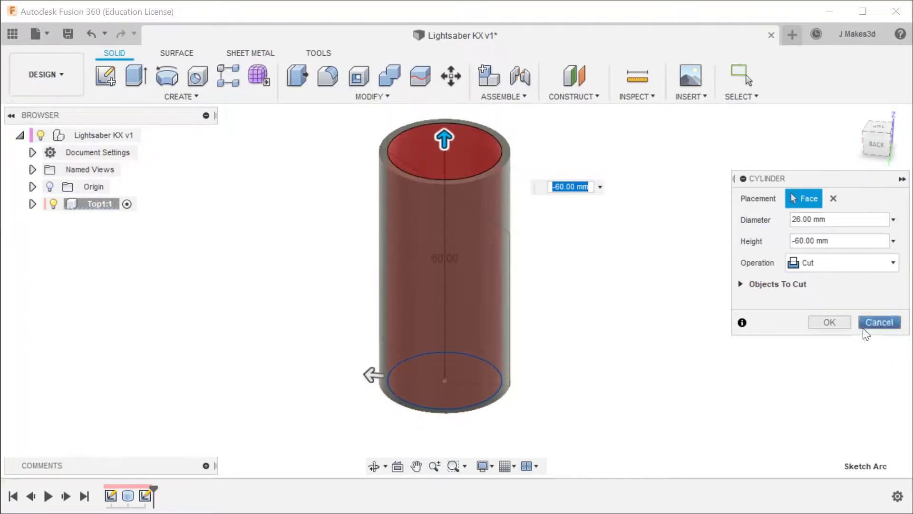
left_click(840, 325)
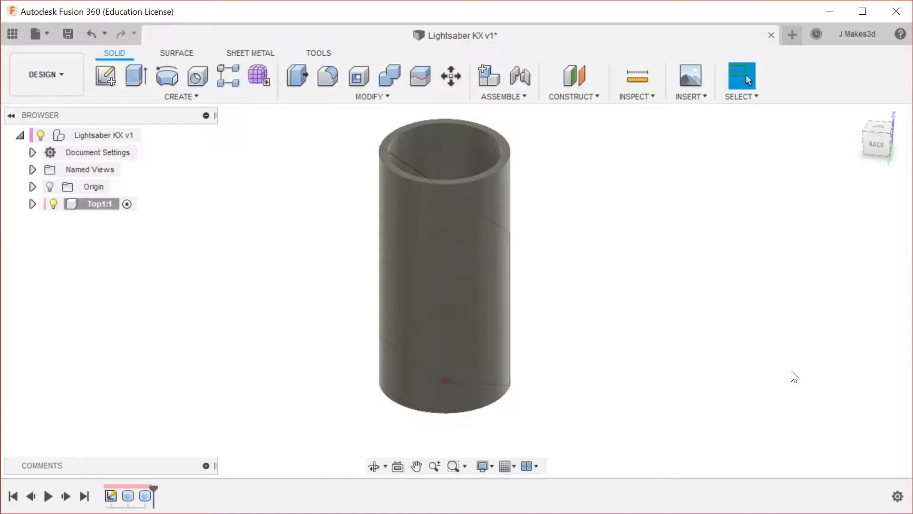
Extrude the side profile symmetrically by 15 mm with the Intersect operation to trim the hollow cylinder.
scroll(407, 392, "up", 1)
type("s")
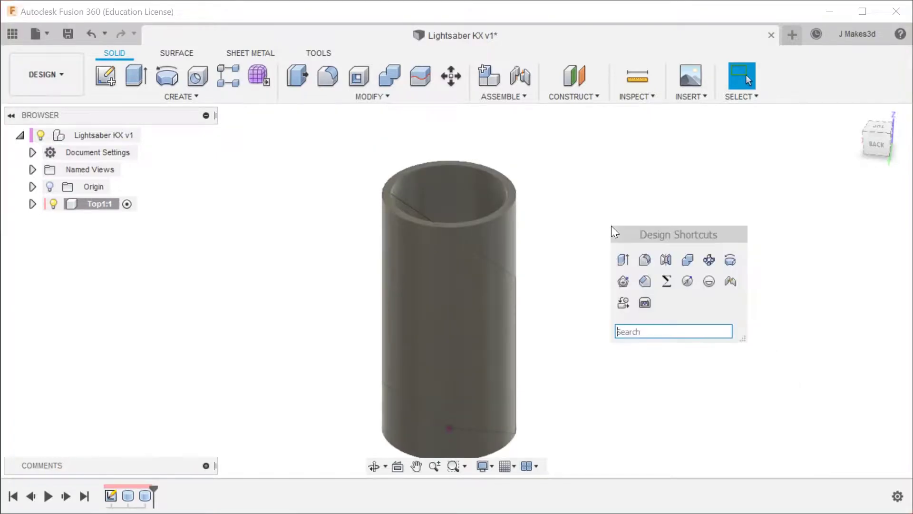
type("extr")
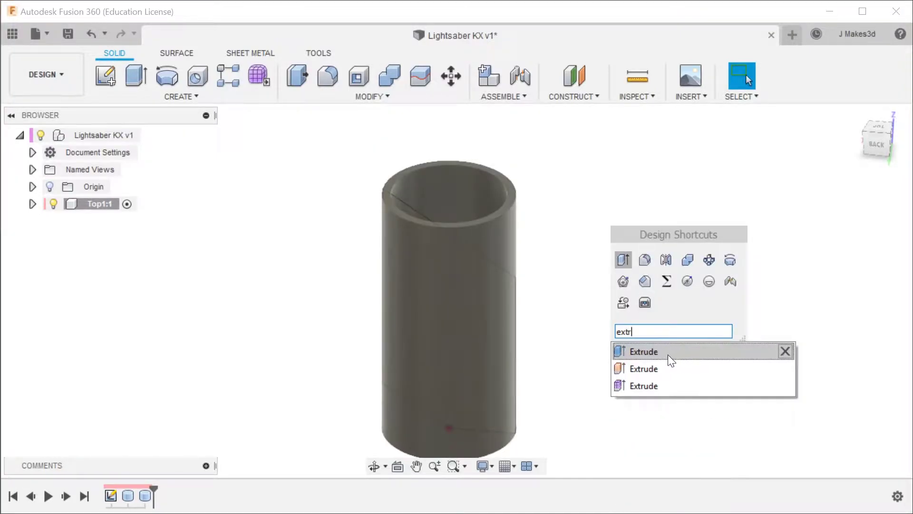
left_click(670, 352)
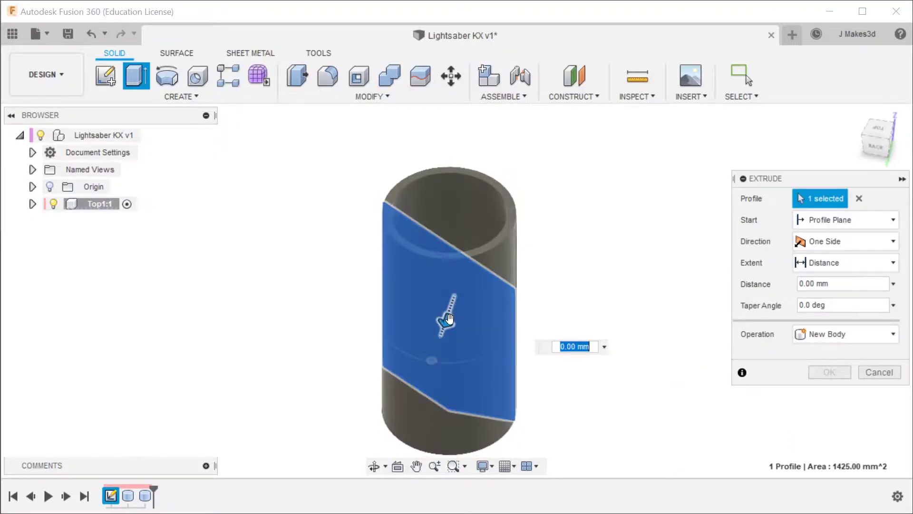
left_click(855, 241)
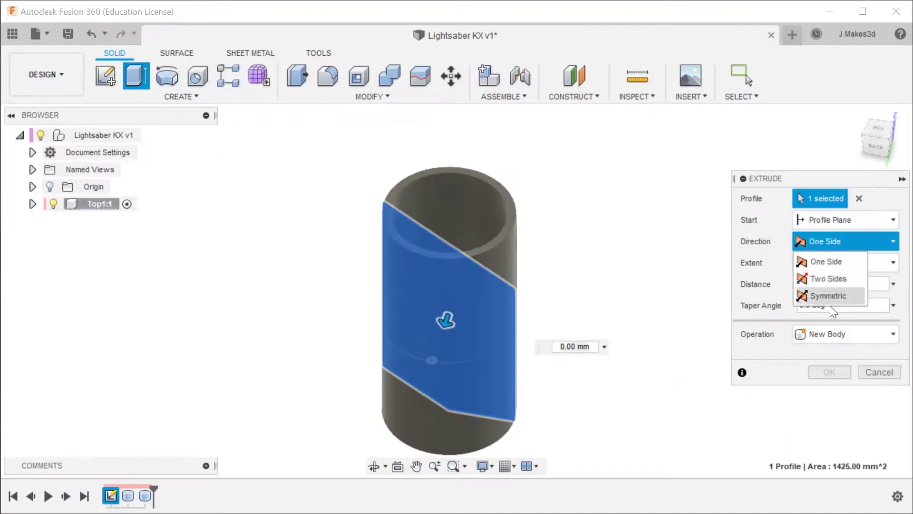
left_click(837, 294)
left_click(859, 305)
key("ctrl+a")
type("15")
left_click(848, 356)
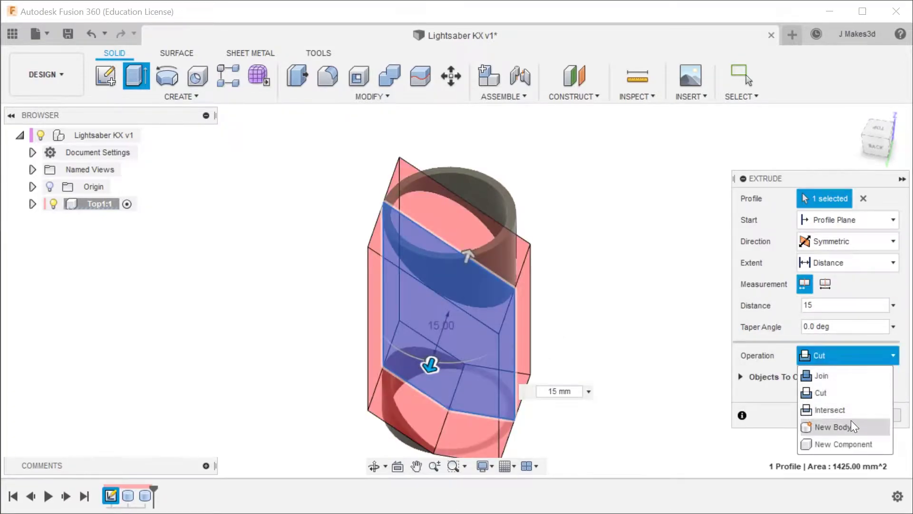
left_click(847, 408)
mouse_move(596, 243)
middle_mouse_down("shift")
mouse_move(577, 206)
mouse_move(611, 190)
mouse_move(369, 252)
mouse_move(350, 362)
mouse_move(597, 256)
mouse_move(602, 264)
mouse_move(595, 260)
middle_mouse_up("shift")
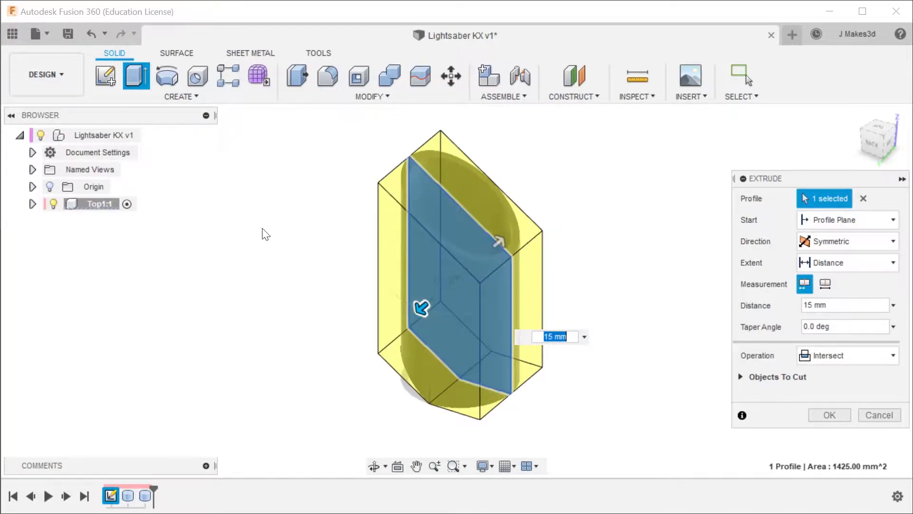
middle_click_drag(684, 266, 732, 190, "shift")
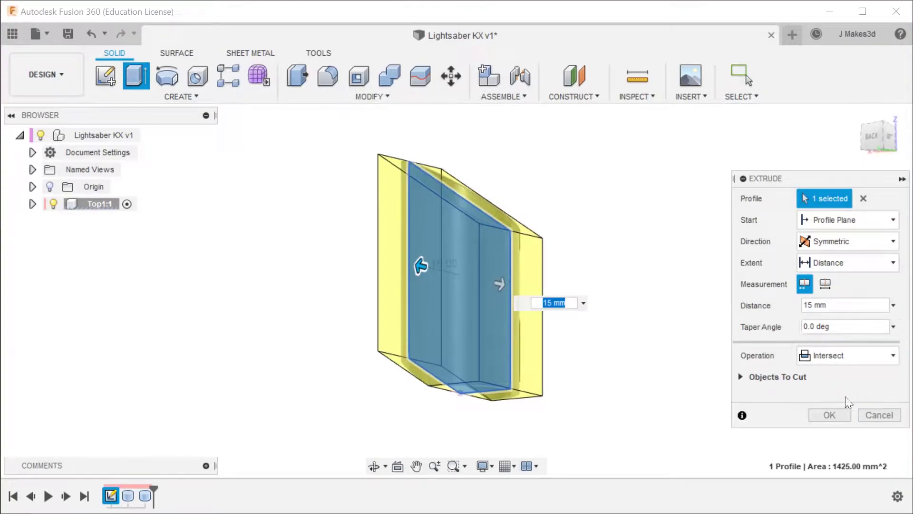
left_click(837, 414)
middle_click_drag(555, 293, 565, 332, "shift")
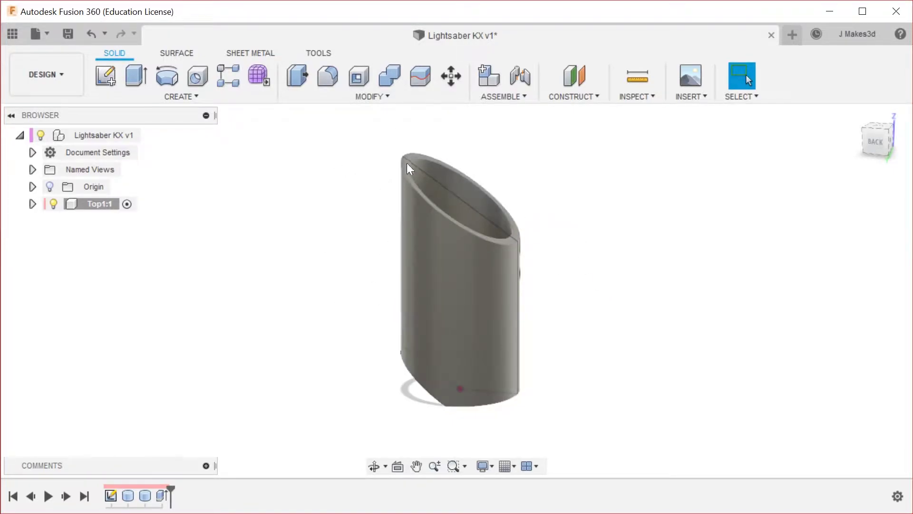
scroll(411, 165, "up", 7)
scroll(387, 165, "down", 6)
scroll(701, 204, "down", 3)
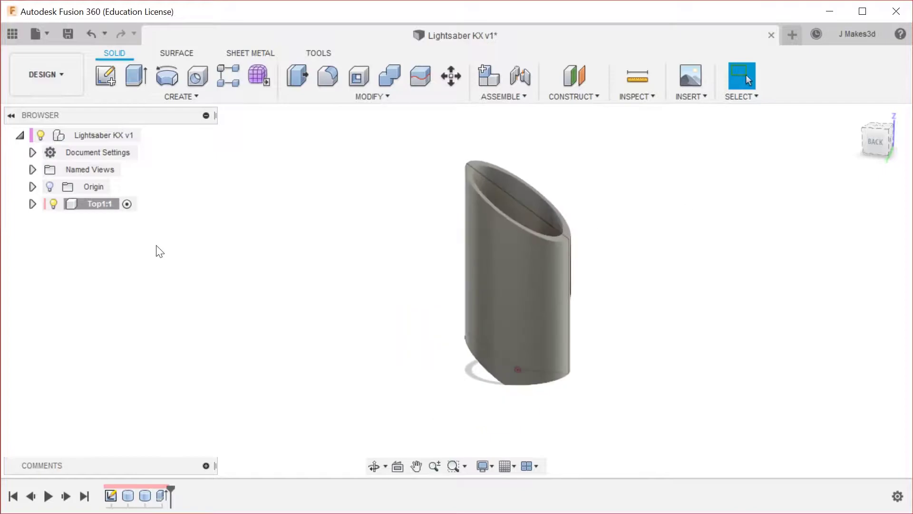
middle_click_drag(612, 223, 632, 250, "shift")
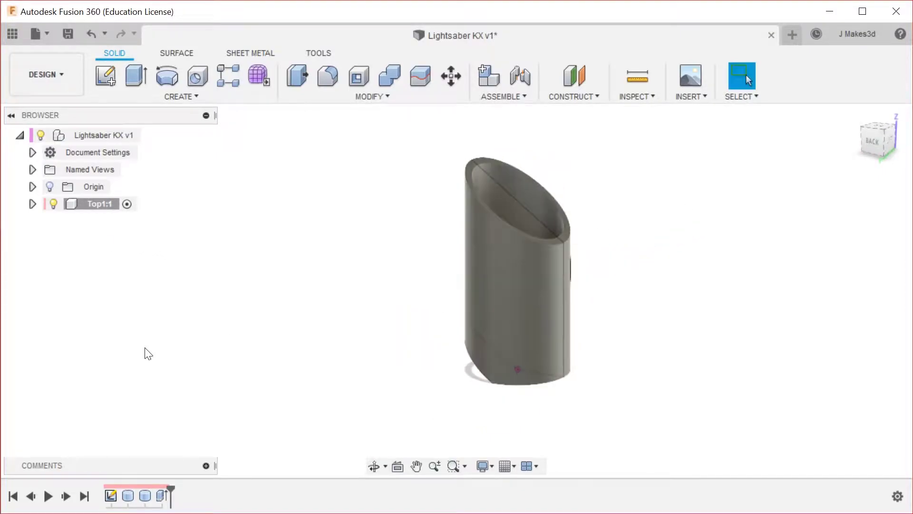
Find white appearances in the library and apply Plastic - Glossy (White) to the trimmed tube.
key("a")
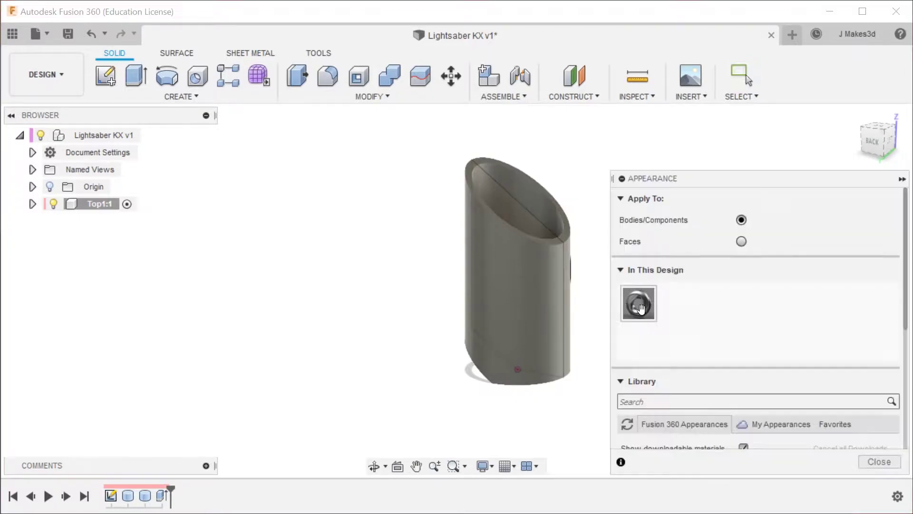
scroll(780, 316, "down", 3)
left_click(732, 316)
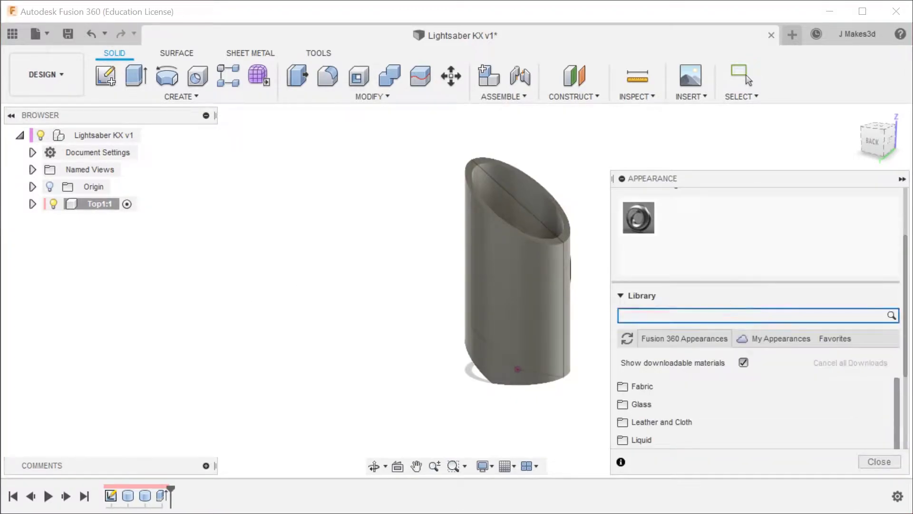
type("white")
key("Return")
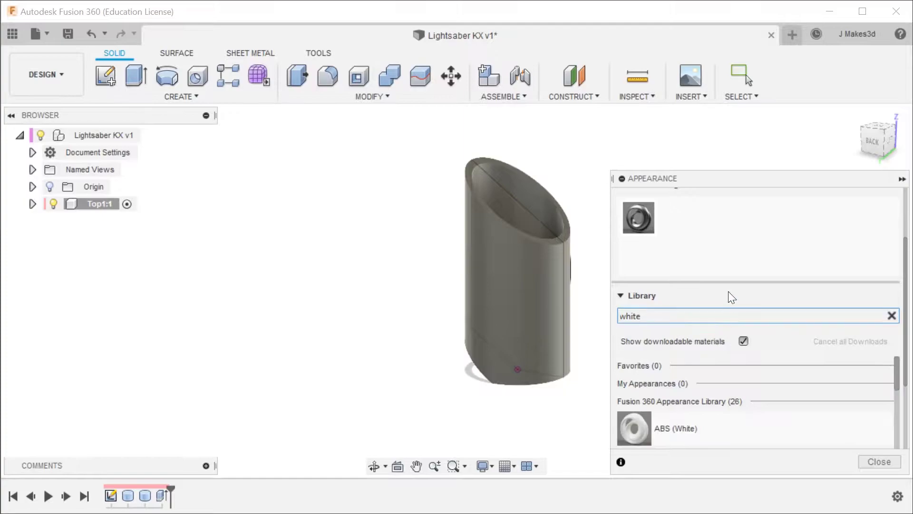
scroll(742, 316, "down", 3)
scroll(751, 325, "down", 3)
scroll(770, 357, "up", 3)
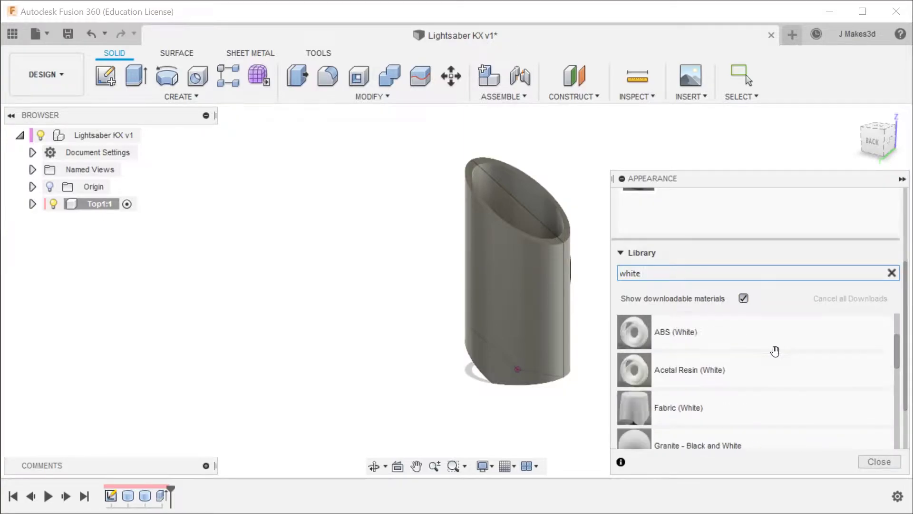
scroll(770, 361, "down", 5)
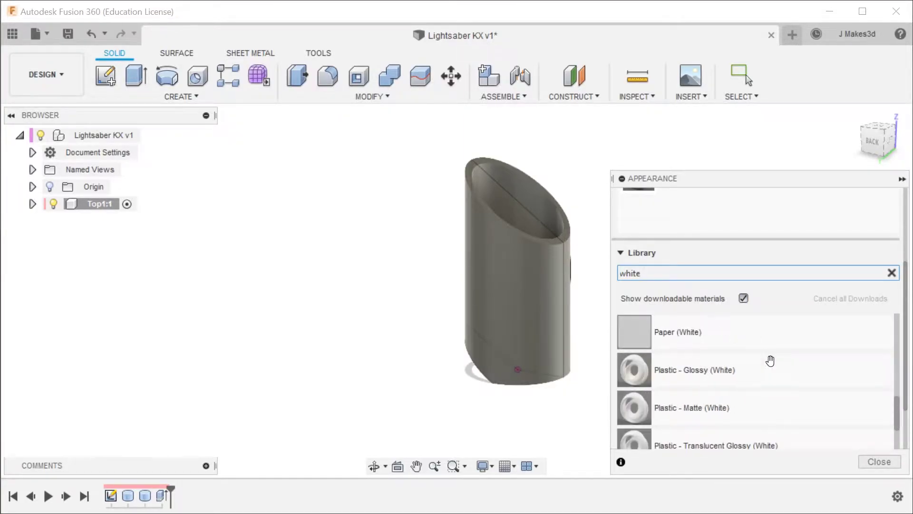
left_click_drag(645, 375, 504, 304)
left_click(749, 401)
key("ctrl+a")
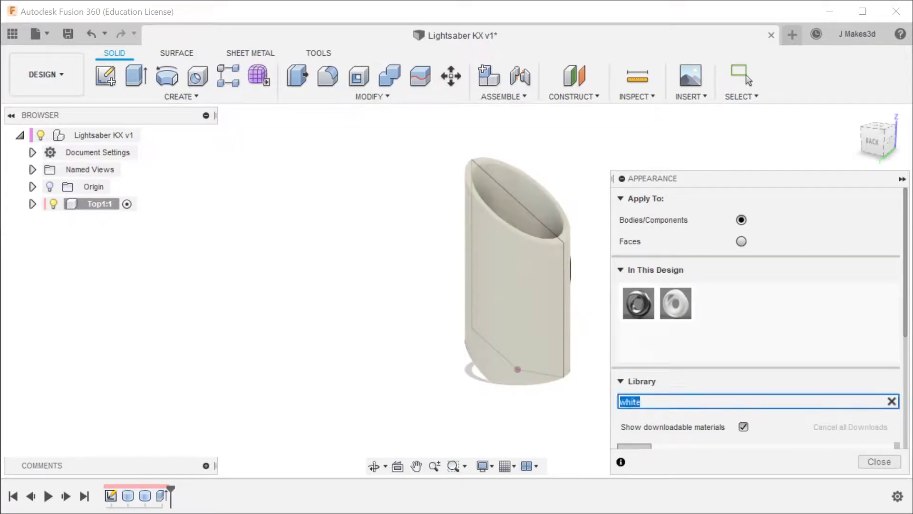
key("Escape")
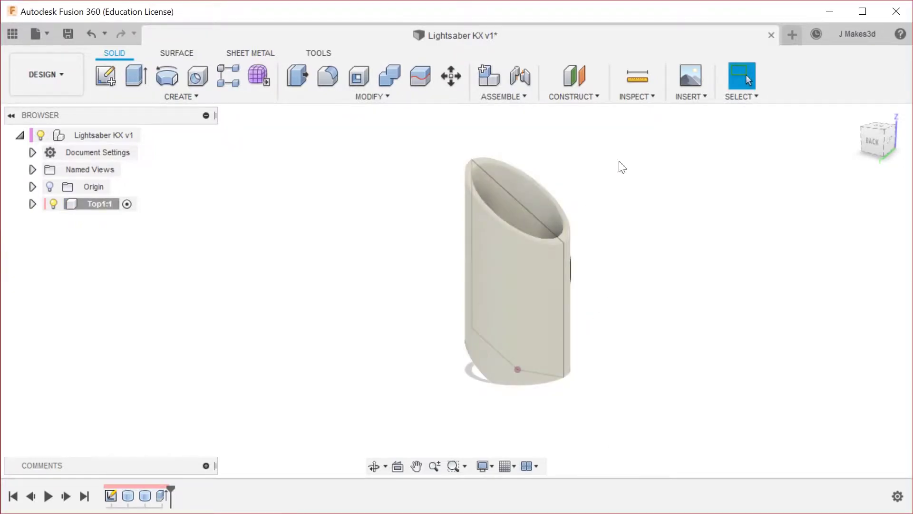
Search the appearance library for wood and examine the available wood materials.
key("a")
left_click(717, 395)
type("wood")
scroll(660, 314, "down", 3)
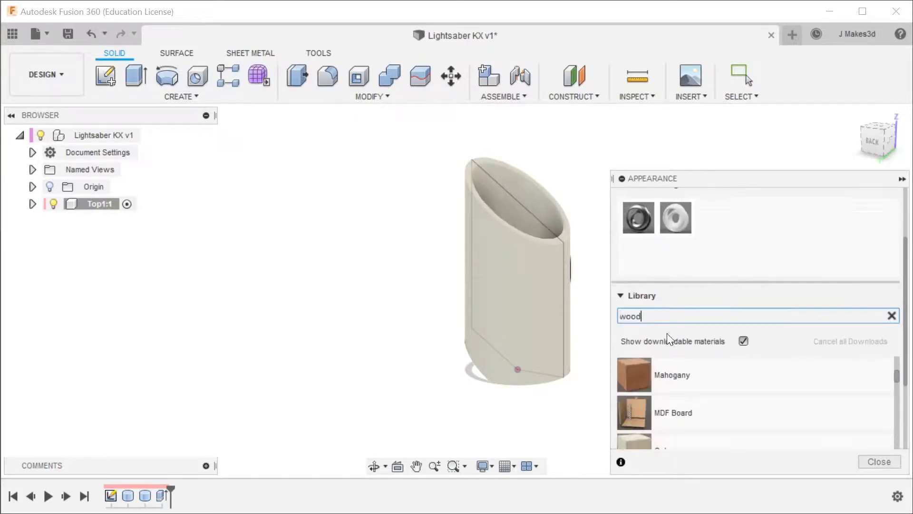
scroll(818, 272, "down", 4)
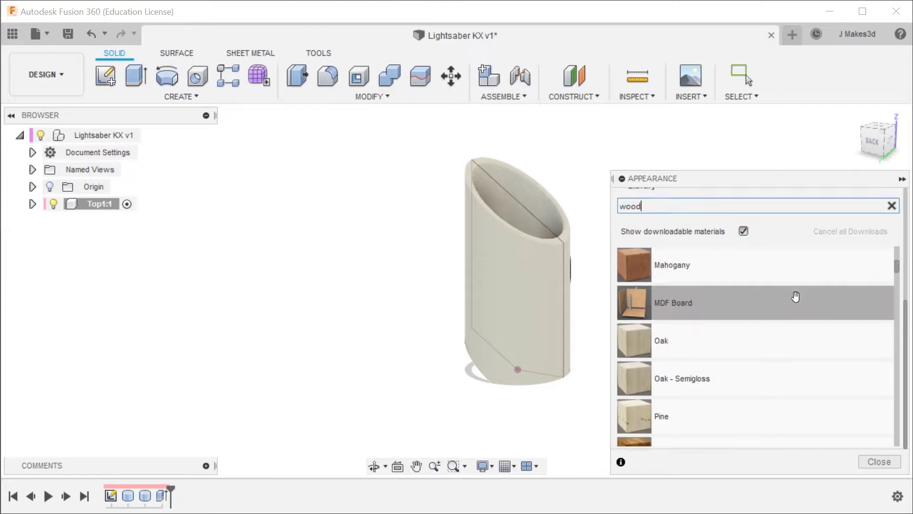
scroll(781, 333, "down", 3)
scroll(781, 328, "up", 3)
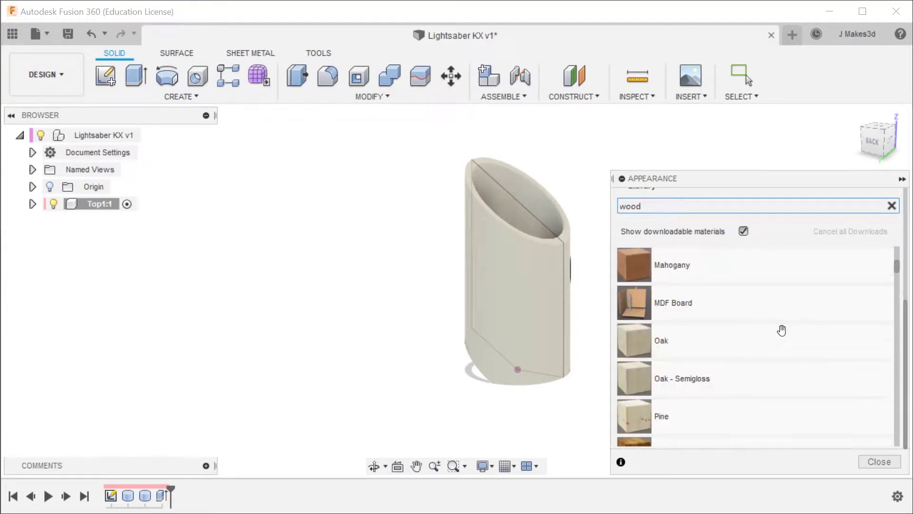
scroll(711, 409, "up", 3)
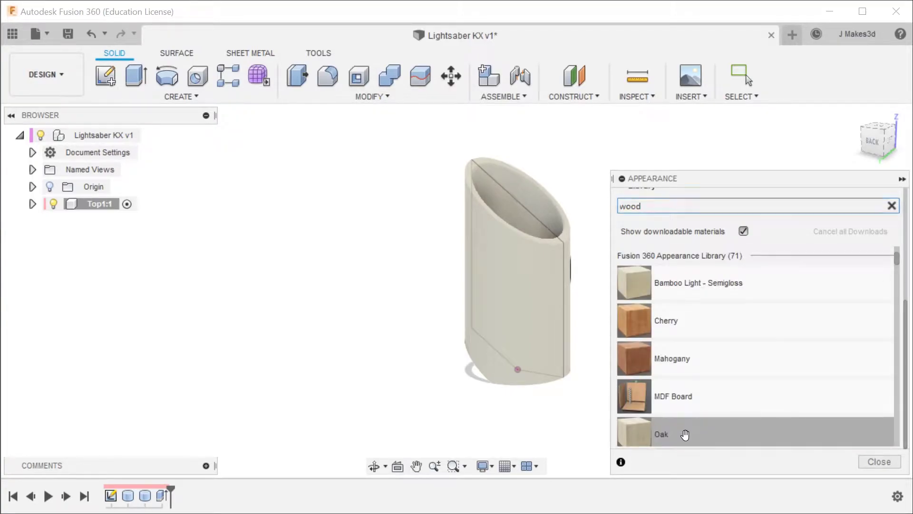
left_click_drag(721, 275, 677, 153)
scroll(680, 329, "up", 6)
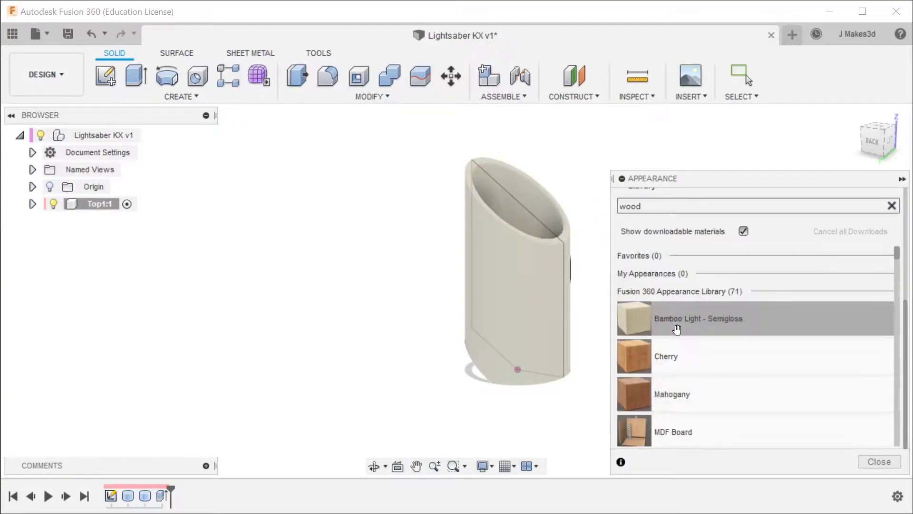
Add a light wood appearance from the library results to the design's appearances.
scroll(698, 390, "down", 10)
scroll(700, 394, "down", 6)
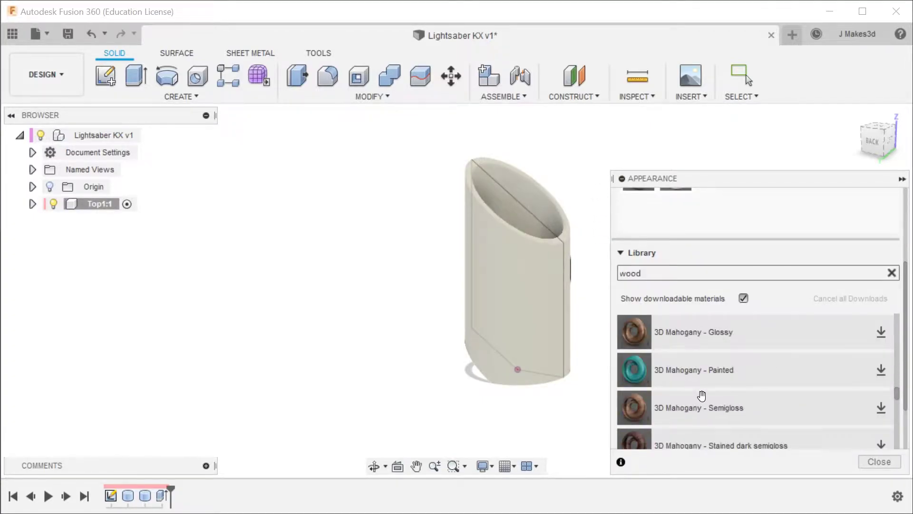
scroll(702, 396, "up", 6)
scroll(702, 397, "up", 5)
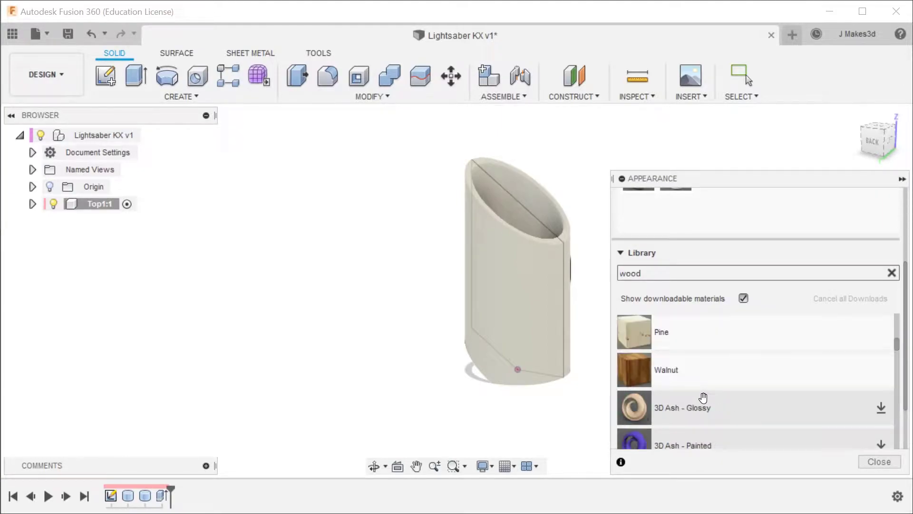
left_click_drag(696, 369, 751, 224)
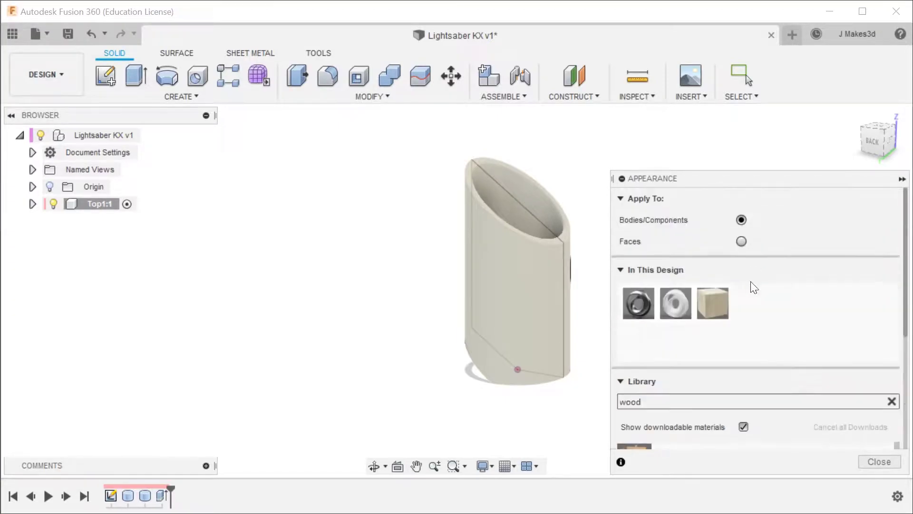
key("Escape")
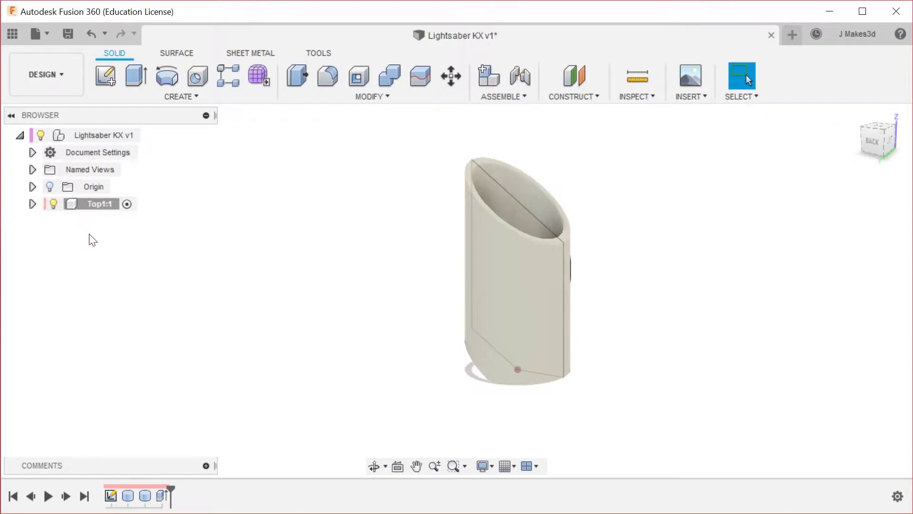
Hide the Top component and create an empty, active component named Base1 under the root component.
left_click(53, 204)
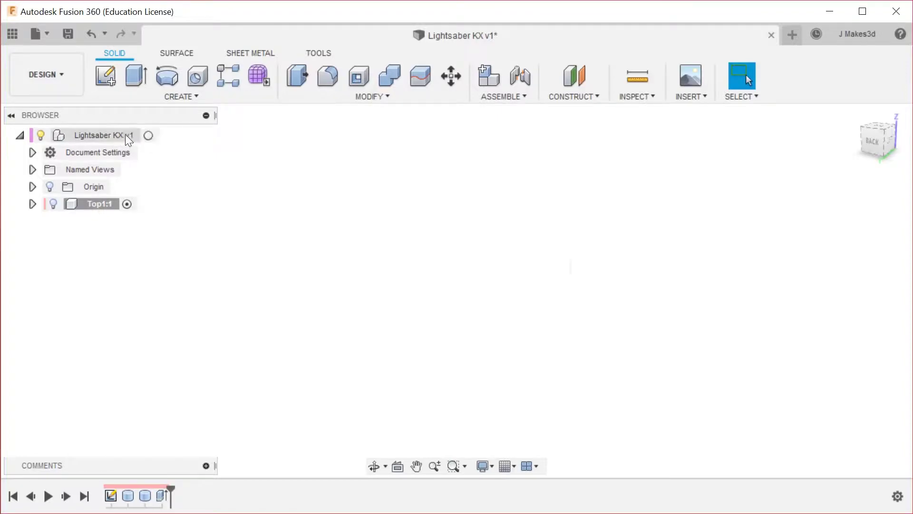
left_click(149, 135)
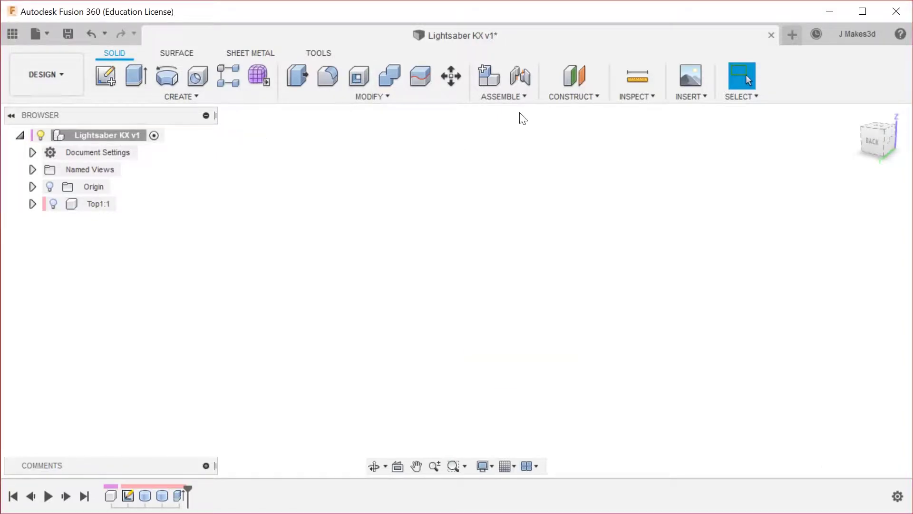
left_click(496, 82)
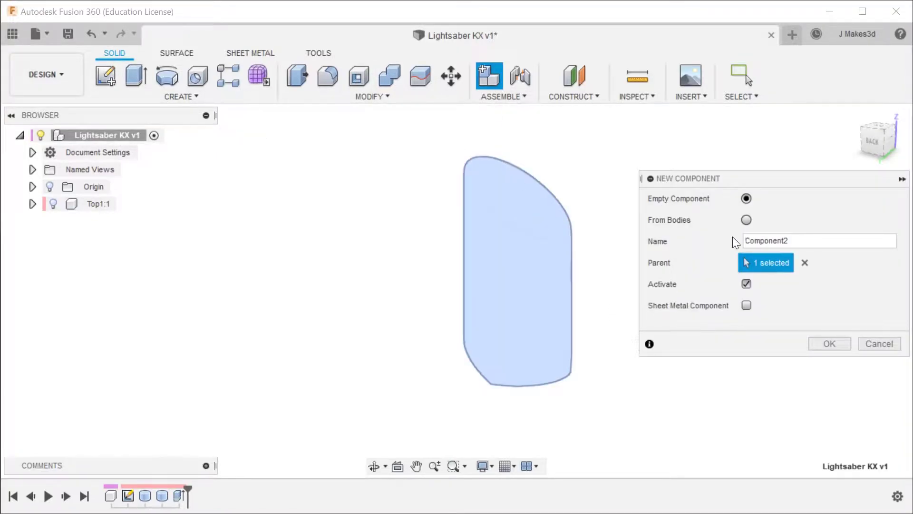
double_click(756, 241)
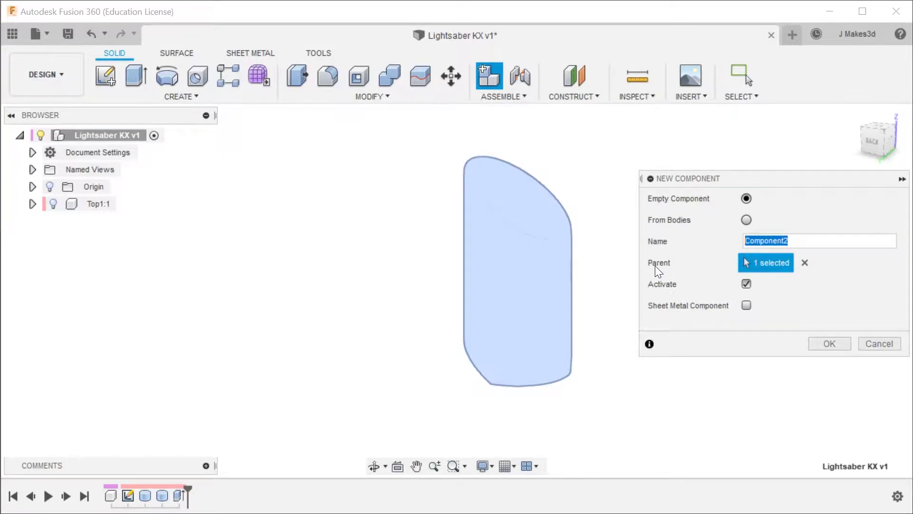
type("Base1")
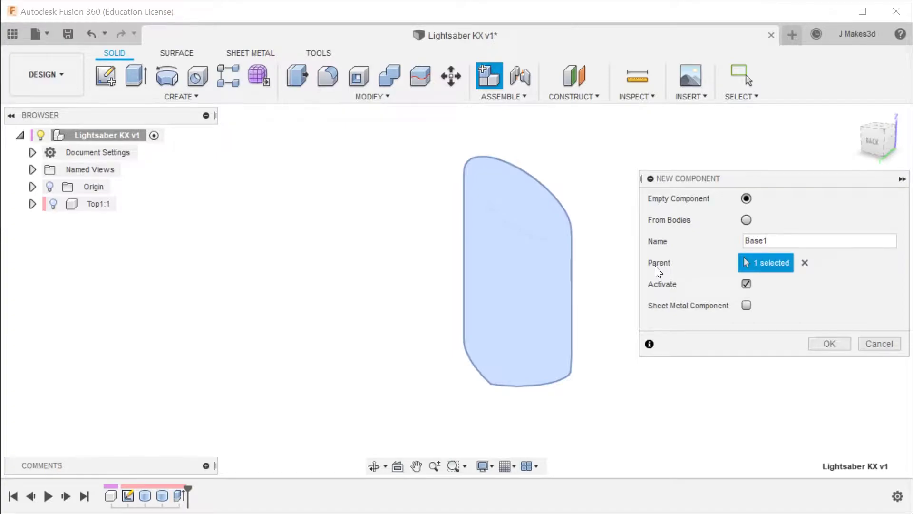
key("Return")
Start a sketch on the vertical plane facing the back view and draw a 15 mm horizontal line from the origin.
key("s")
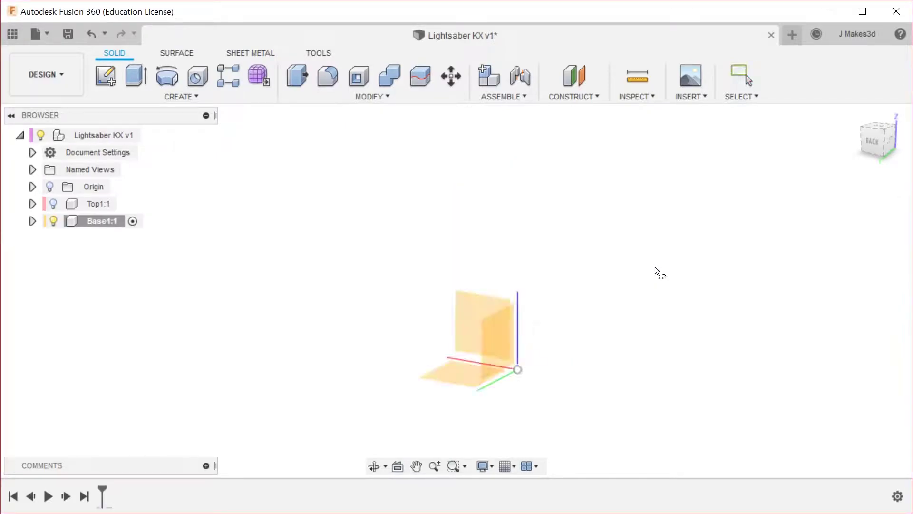
left_click(491, 311)
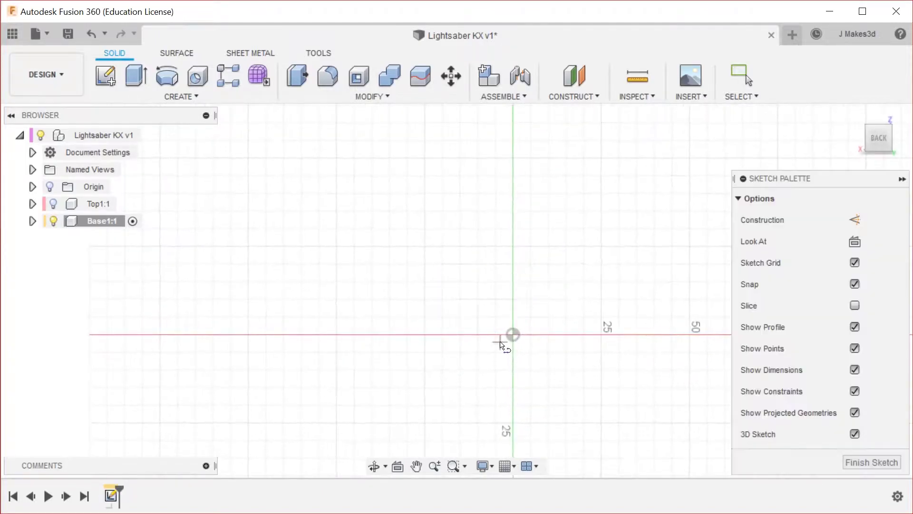
key("l")
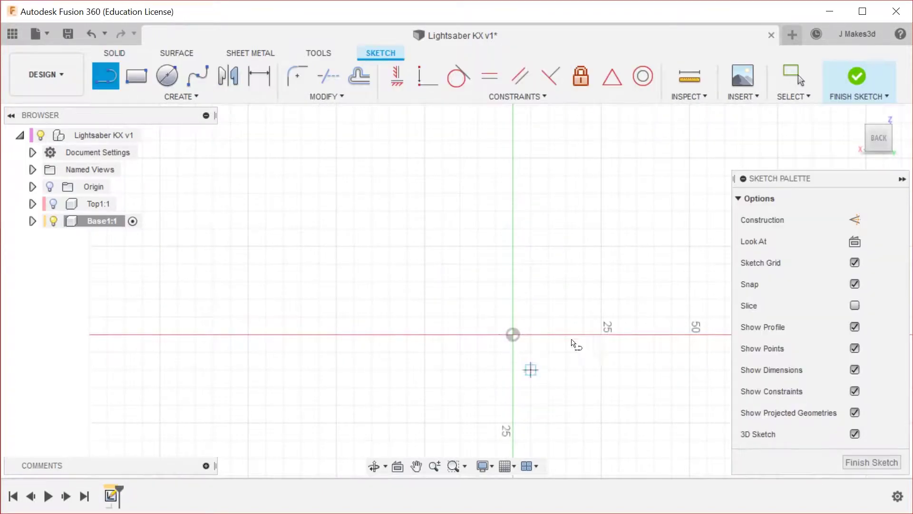
left_click(517, 336)
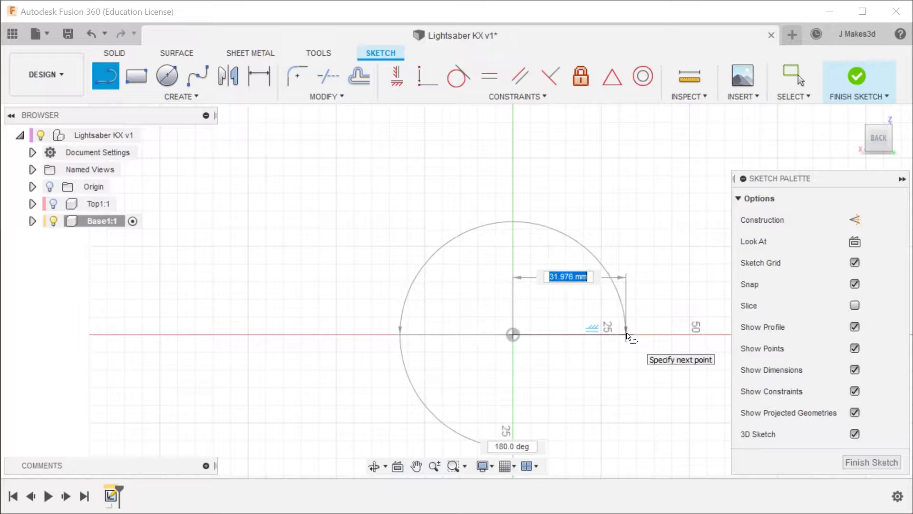
type("15")
key("Return")
key("Escape")
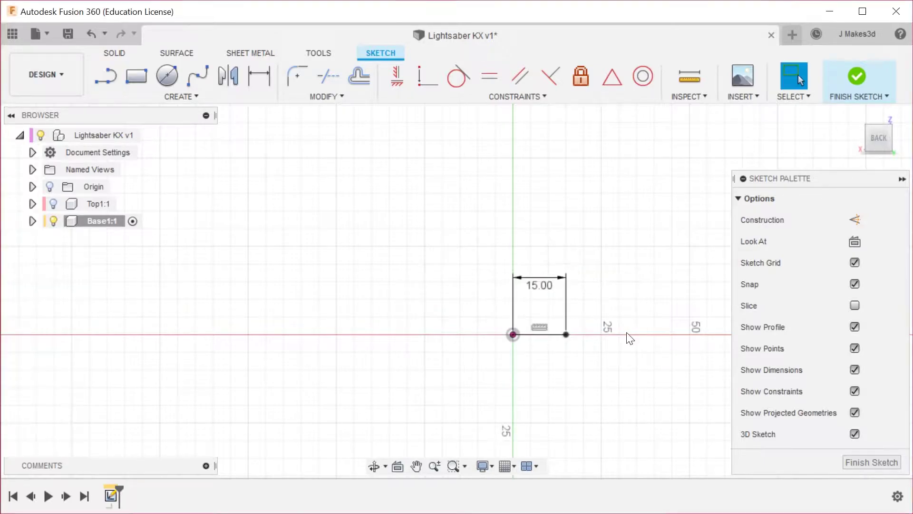
Draw a 5 mm vertical line downward from the outer end of the 15 mm line.
key("l")
scroll(611, 367, "up", 3)
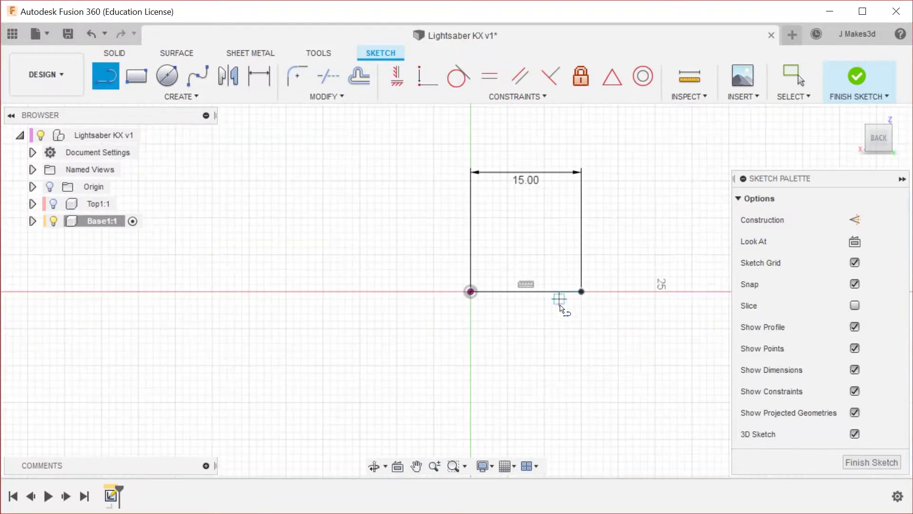
left_click(581, 292)
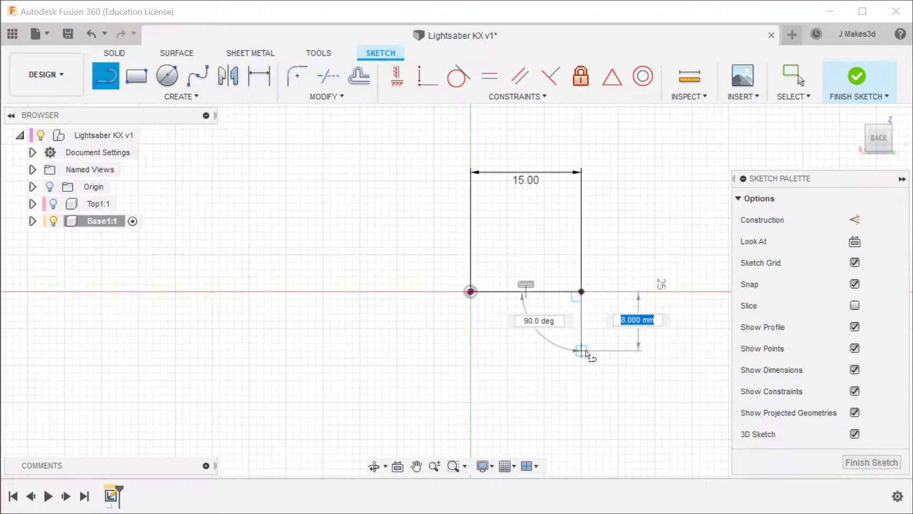
type("5")
key("Return")
key("Escape")
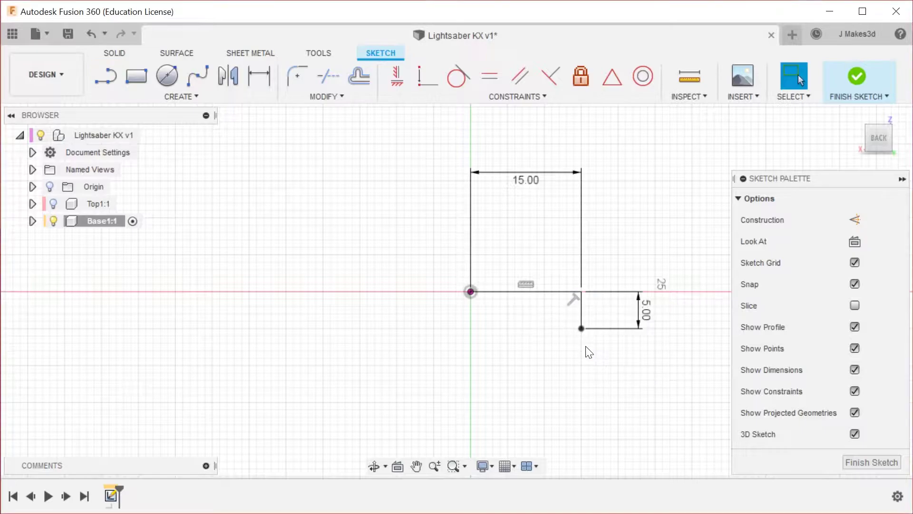
Draw a 10 mm vertical line downward from the origin.
key("l")
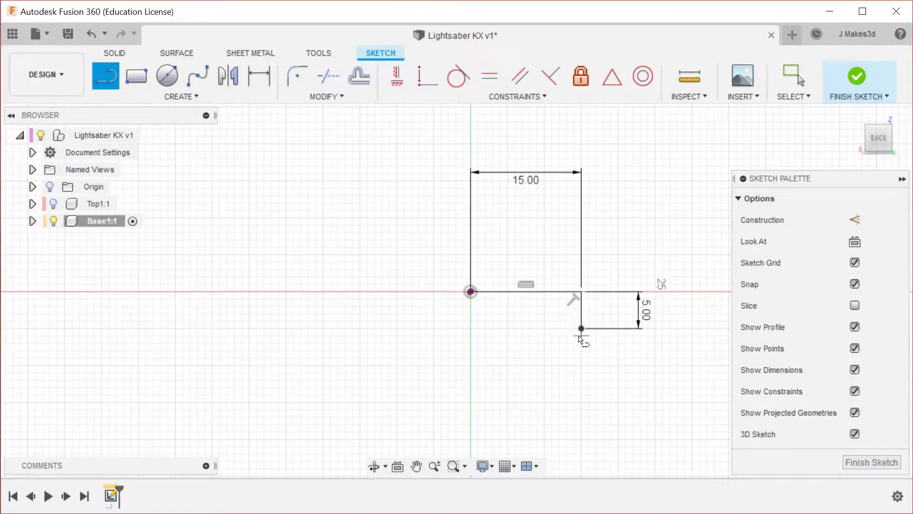
left_click(470, 291)
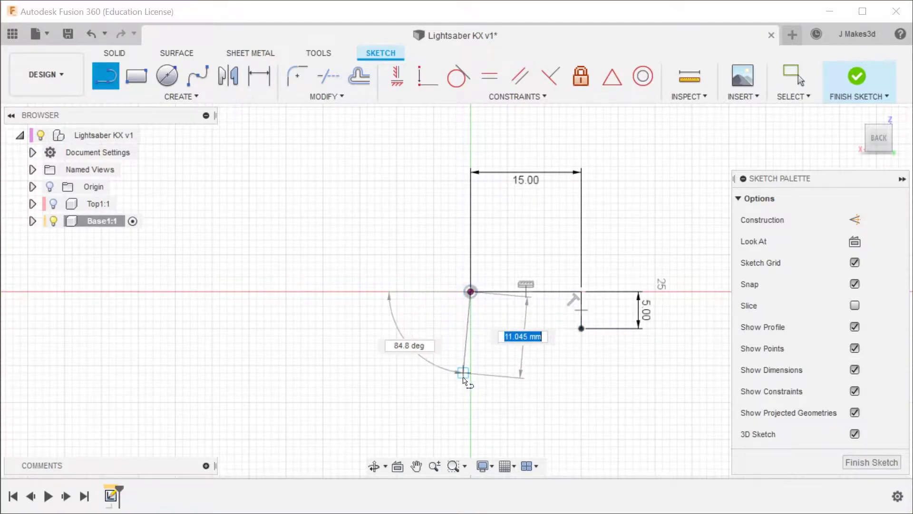
key("Return")
key("Escape")
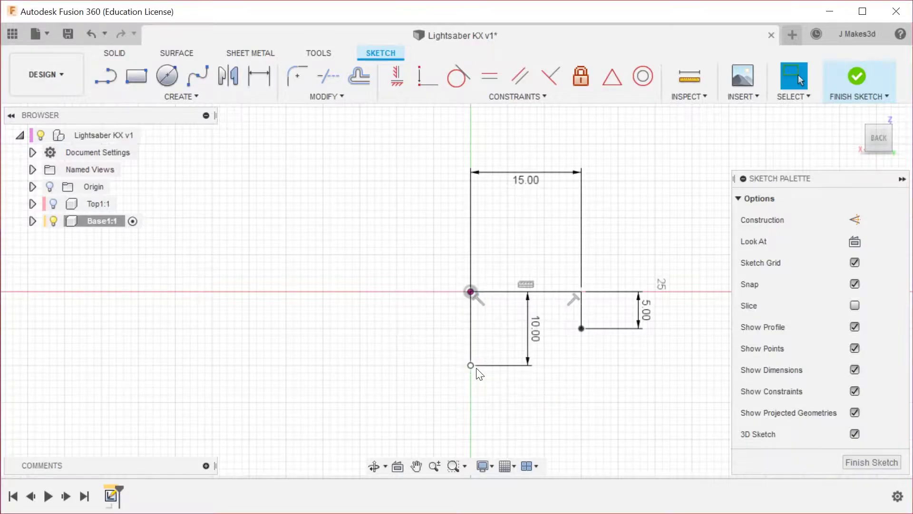
Close the profile with a horizontal bottom line from the 10 mm line and a slanted line up to the 5 mm line's lower end.
key("l")
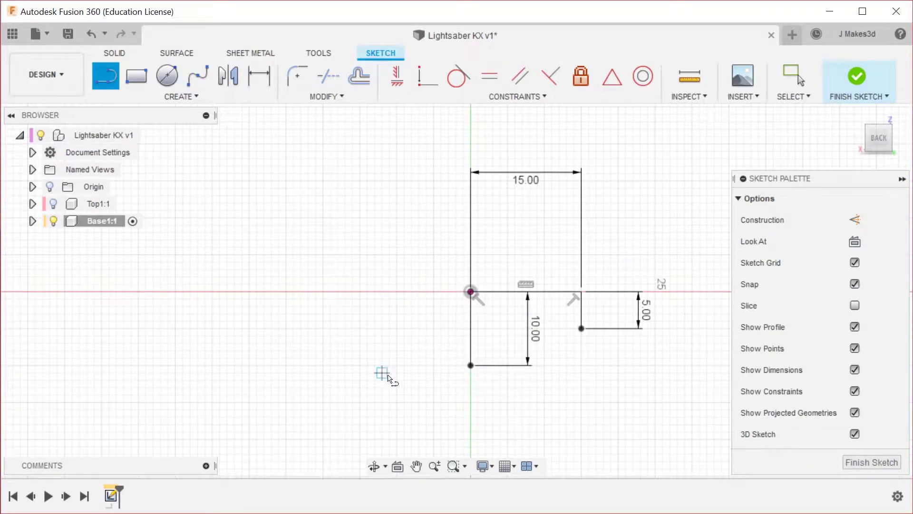
left_click(470, 365)
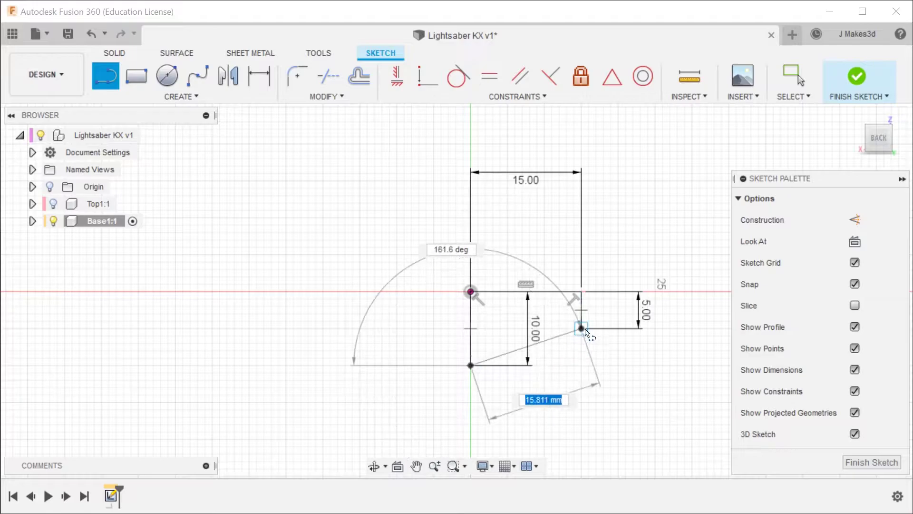
left_click(537, 365)
left_click(581, 329)
key("Escape")
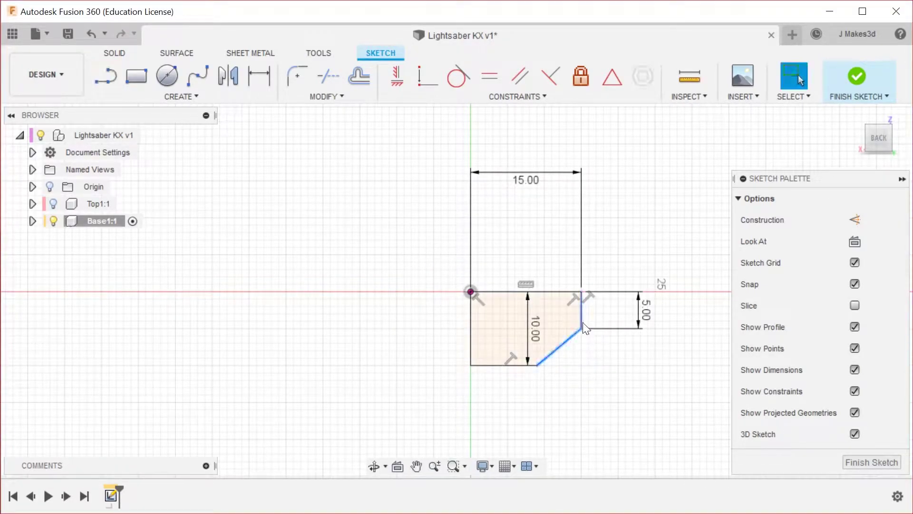
Dimension the angle between the slanted line and the 5 mm vertical line as 135 degrees.
key("d")
left_click(572, 335)
left_click(574, 314)
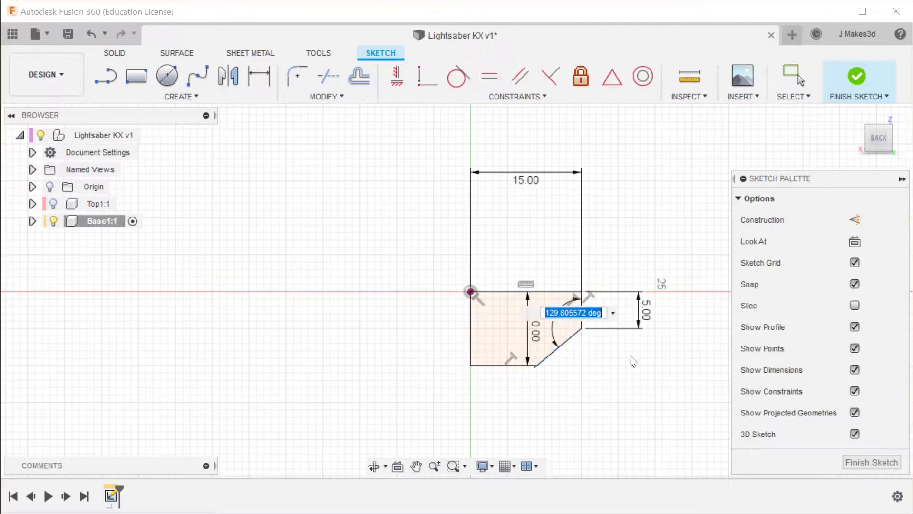
type("135")
key("Return")
key("Escape")
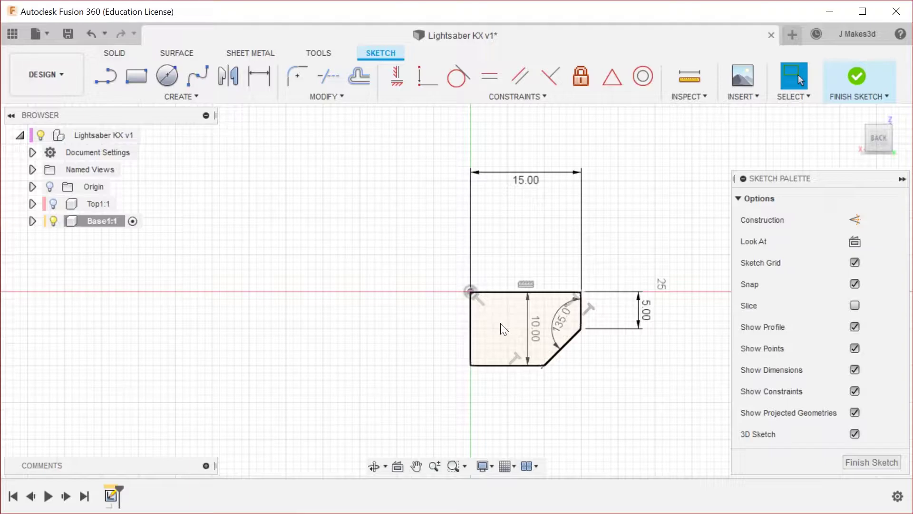
Move the 15 mm dimension down close to the profile's top edge.
key("l")
scroll(477, 366, "down", 2)
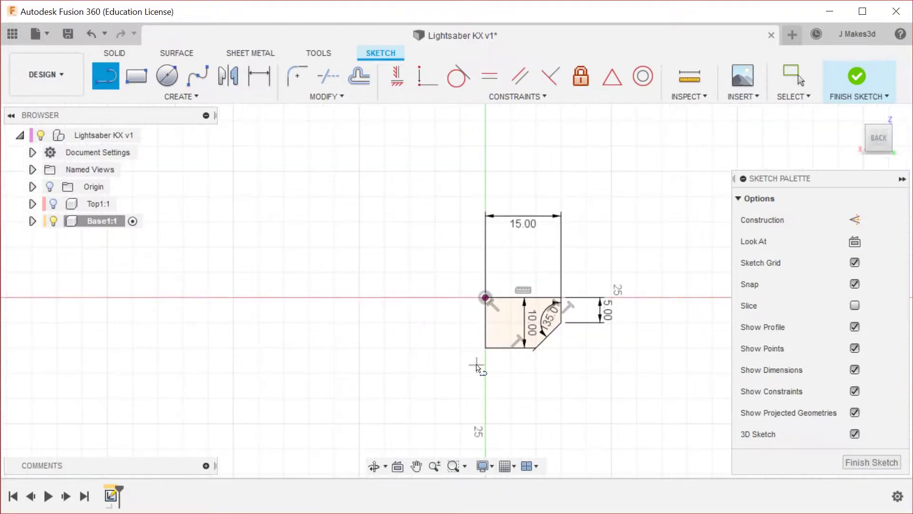
scroll(476, 366, "down", 2)
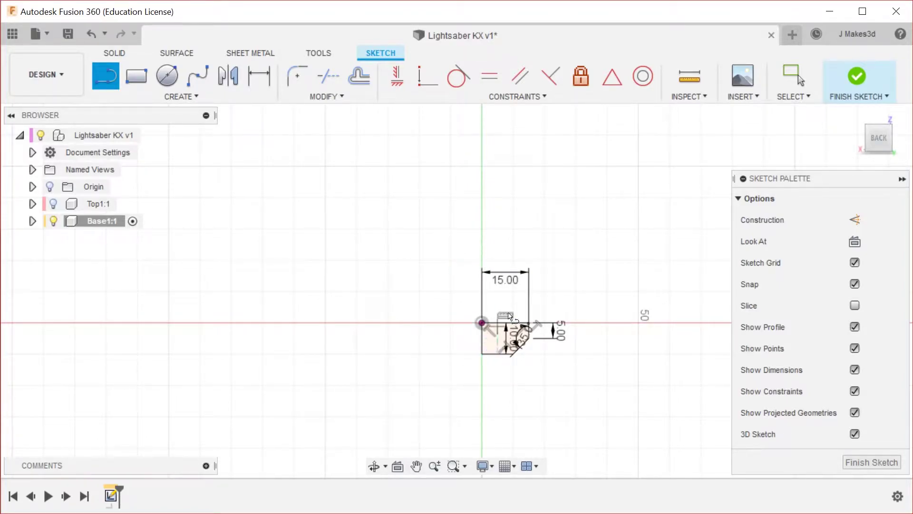
scroll(496, 338, "down", 3)
scroll(428, 400, "up", 5)
key("Escape")
left_click_drag(508, 266, 513, 371)
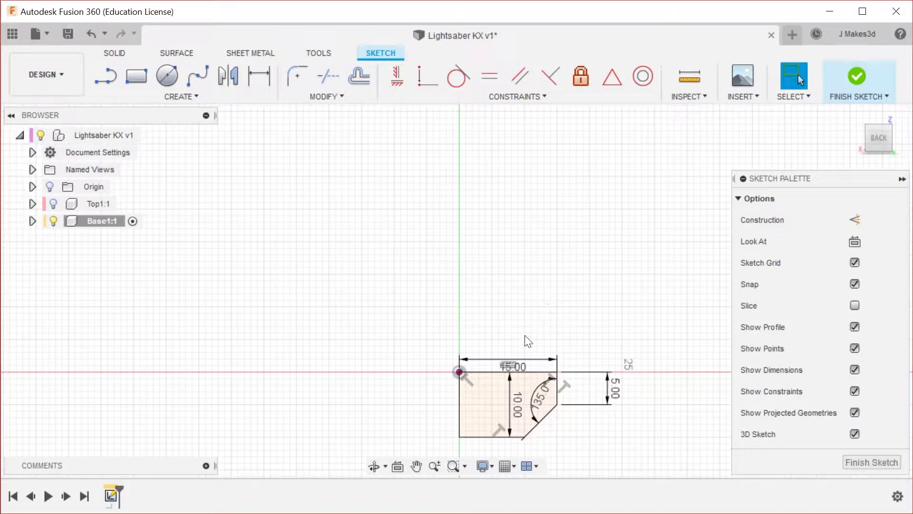
key("l")
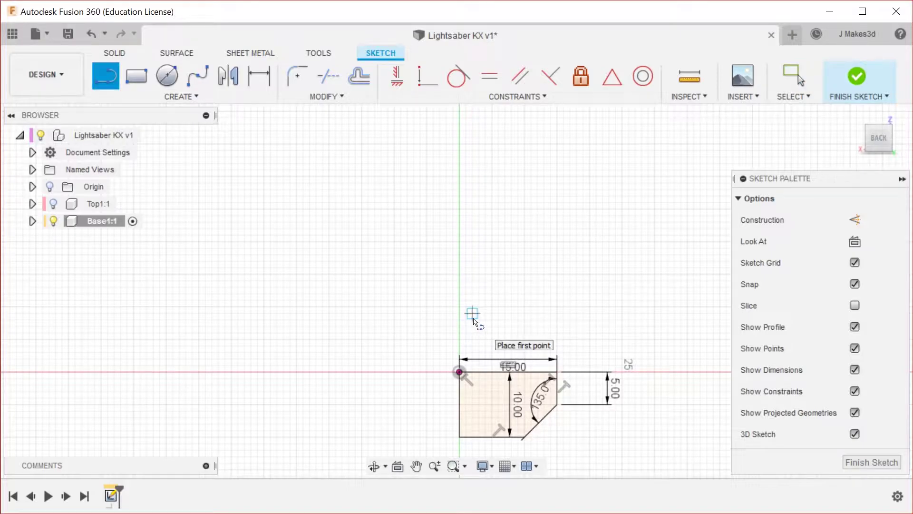
left_click(459, 372)
key("Escape")
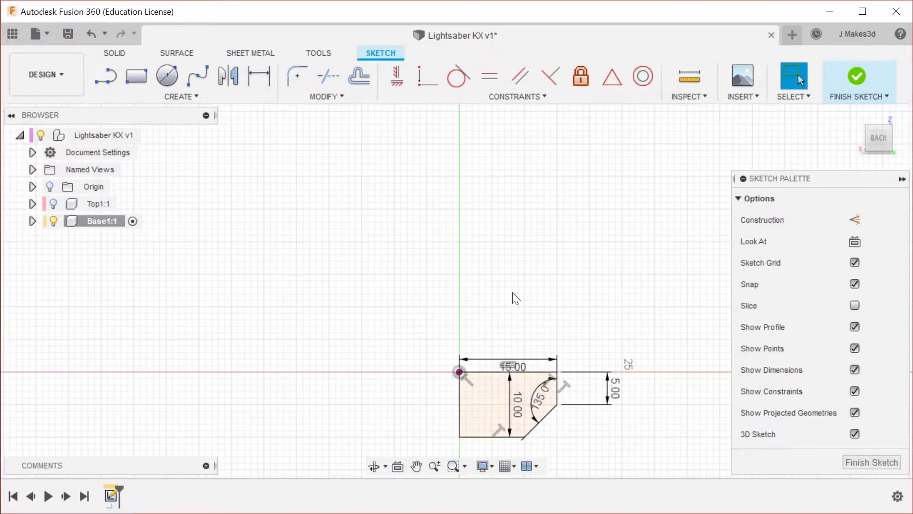
Draw a vertical line upward from the origin with its length entered as 155-15 mm.
key("l")
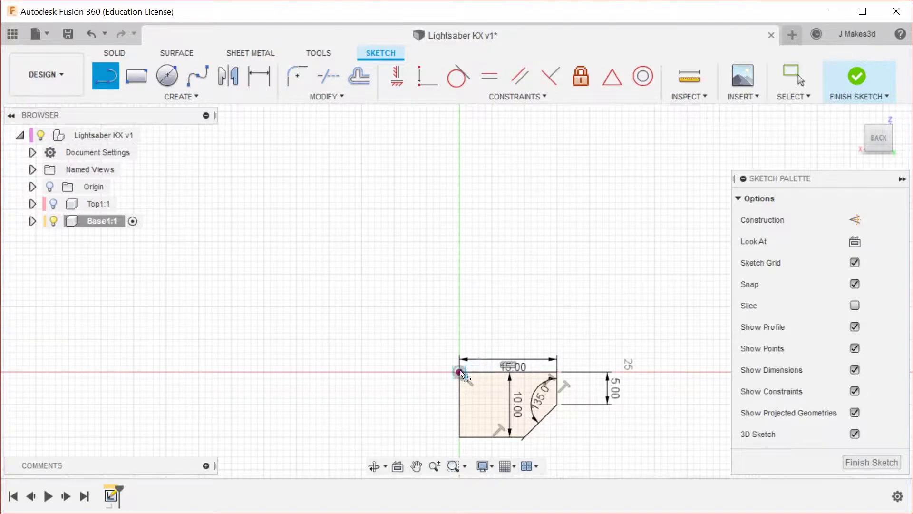
left_click(459, 372)
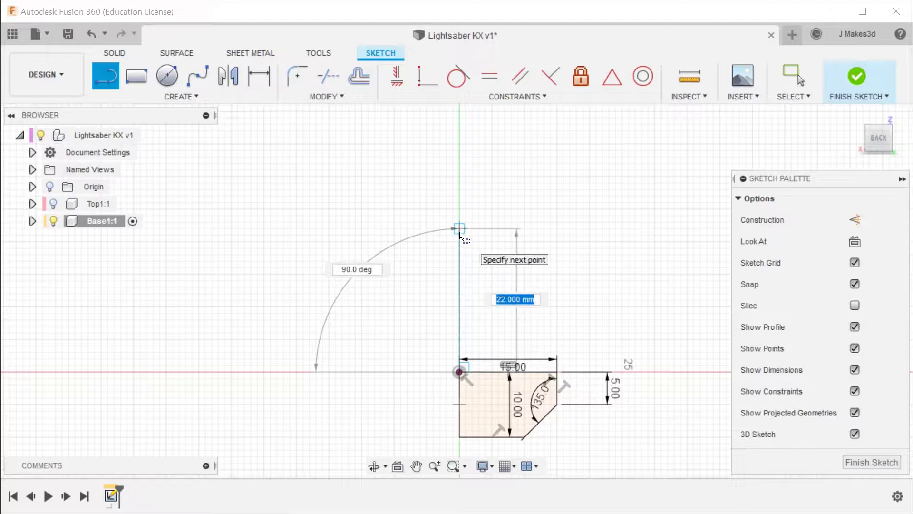
type("155-15")
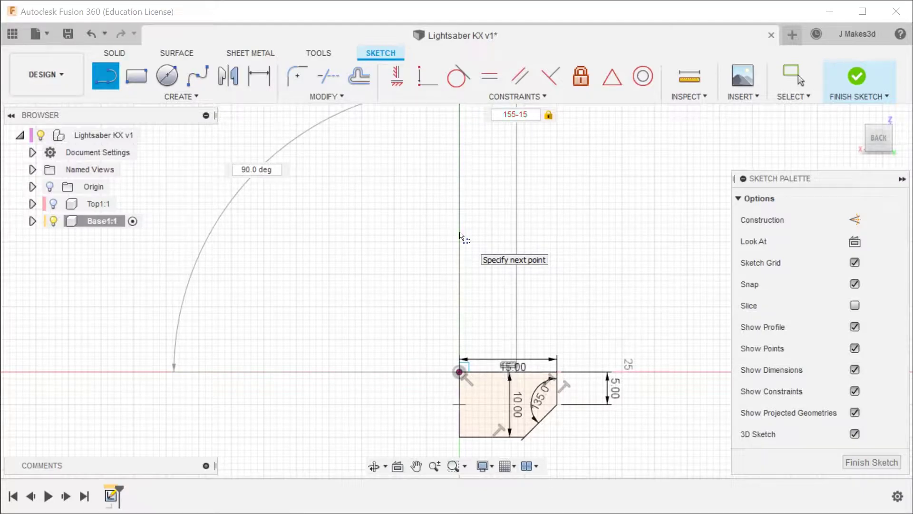
key("Return")
key("Escape")
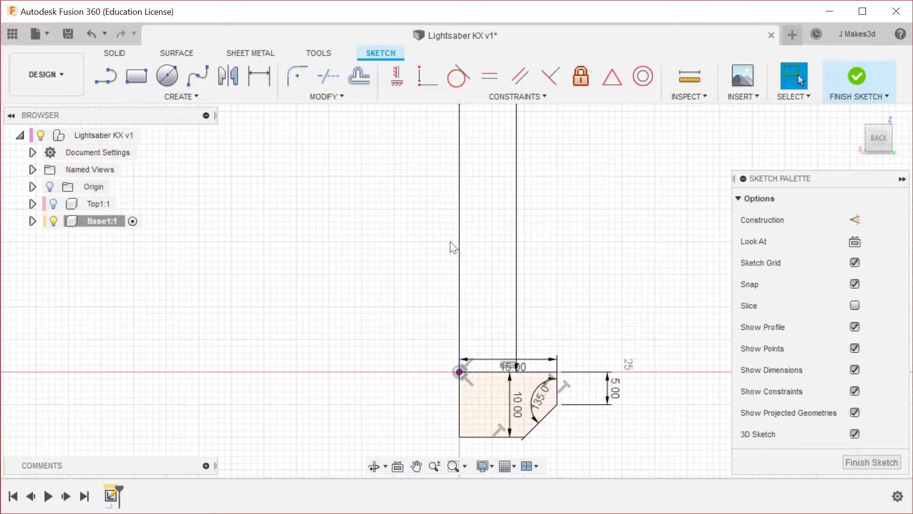
Move the long vertical line's length dimension to the line's other side, close to it, and check the dimension's expression.
scroll(591, 355, "down", 6)
scroll(593, 245, "up", 1)
left_click_drag(580, 203, 535, 207)
double_click(534, 207)
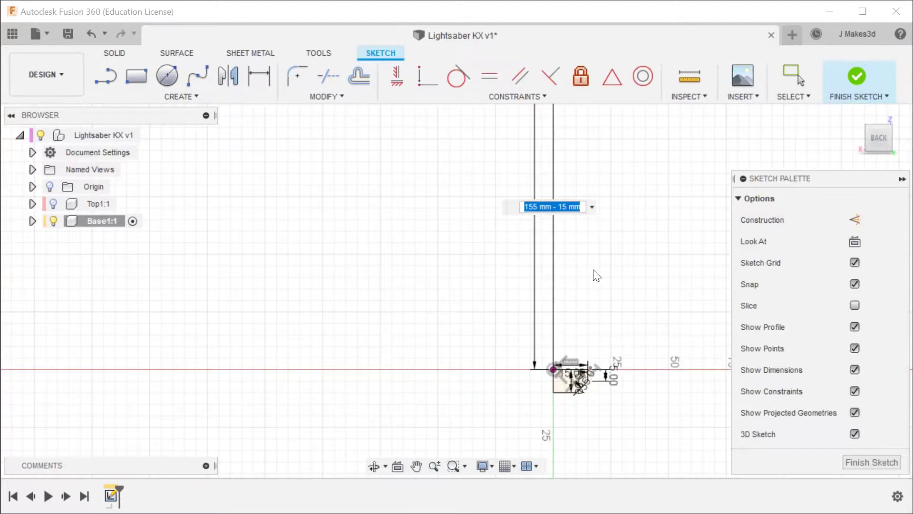
key("Return")
scroll(423, 316, "down", 1)
scroll(509, 288, "up", 3)
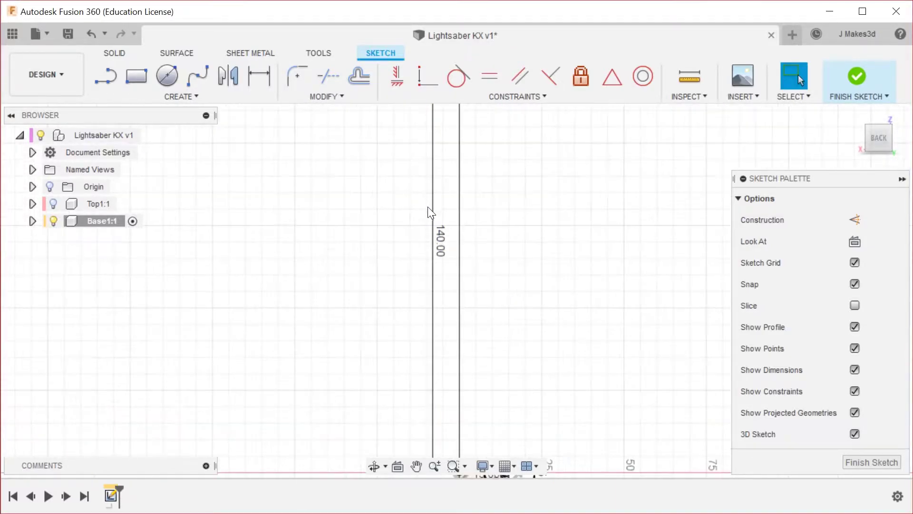
Set the length of the long vertical line above the origin to 152.5 mm.
scroll(447, 274, "down", 2)
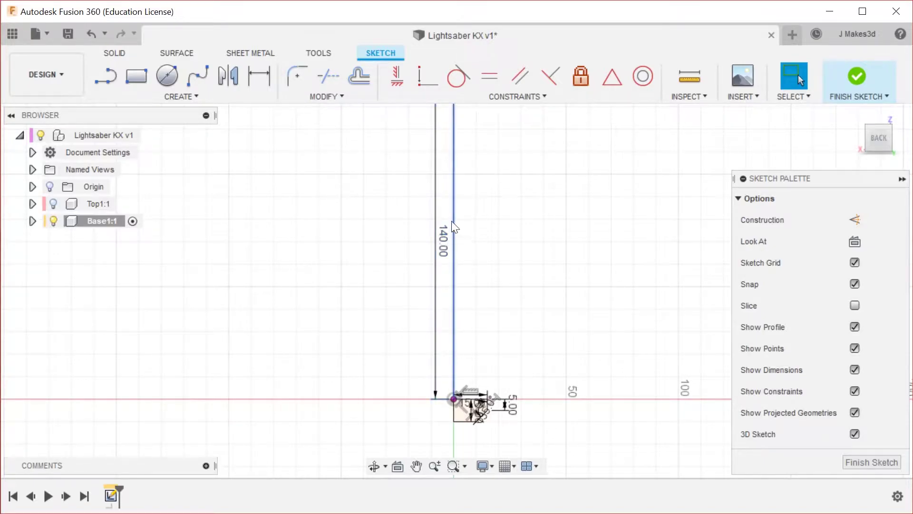
scroll(378, 326, "down", 3)
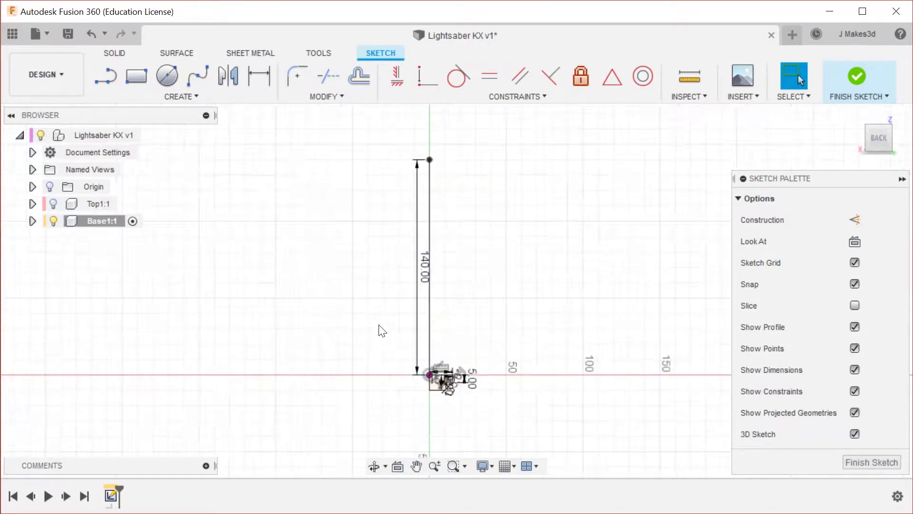
scroll(420, 162, "up", 1)
scroll(420, 163, "up", 1)
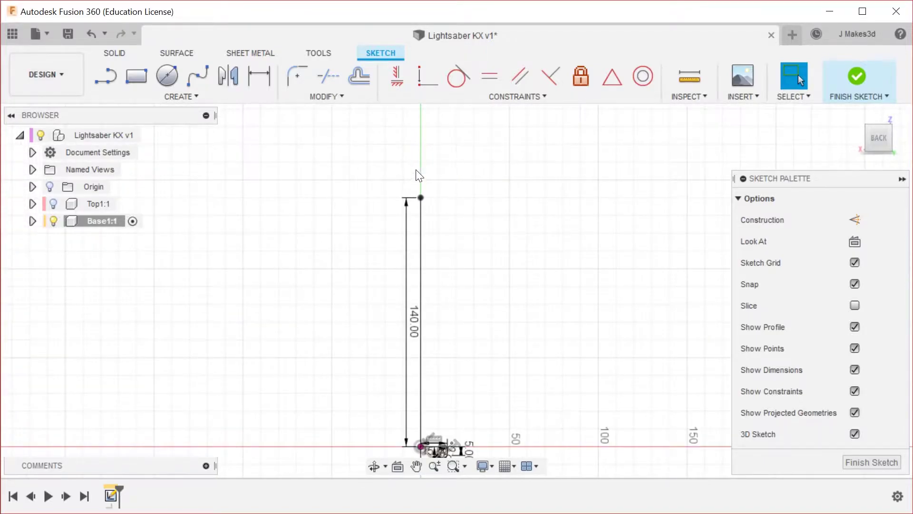
scroll(433, 160, "down", 2)
scroll(438, 190, "up", 2)
scroll(443, 209, "down", 1)
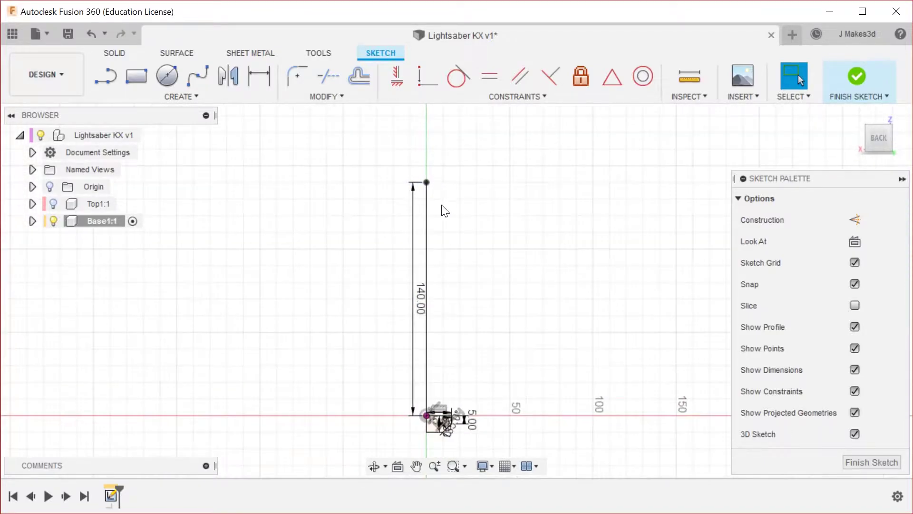
double_click(419, 310)
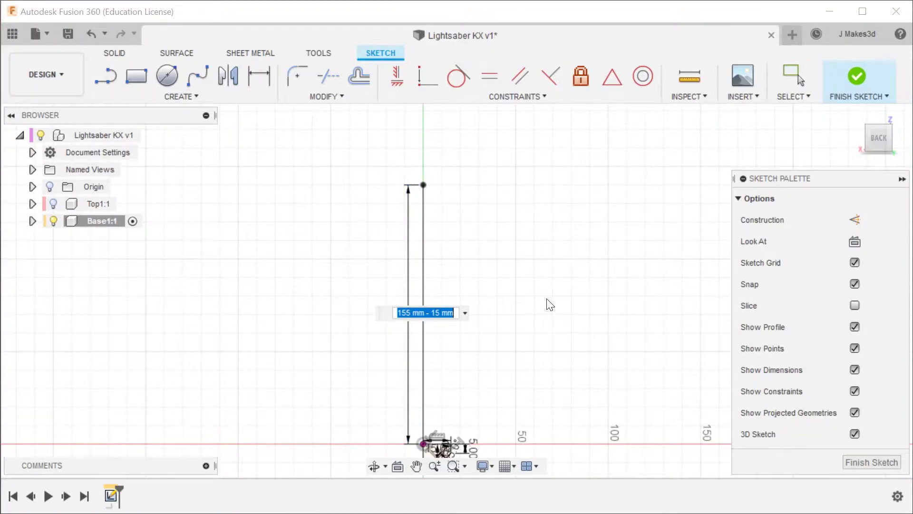
type("152.5")
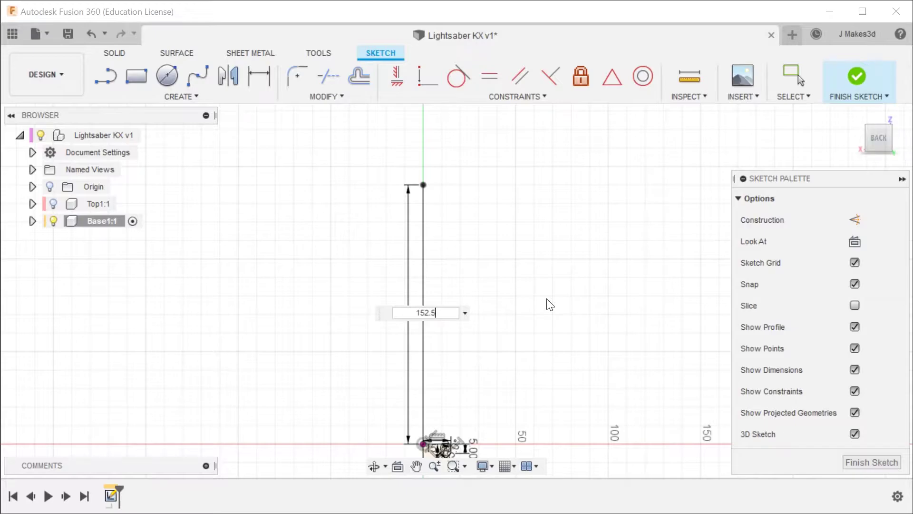
key("Return")
scroll(519, 291, "down", 2)
scroll(491, 288, "up", 3)
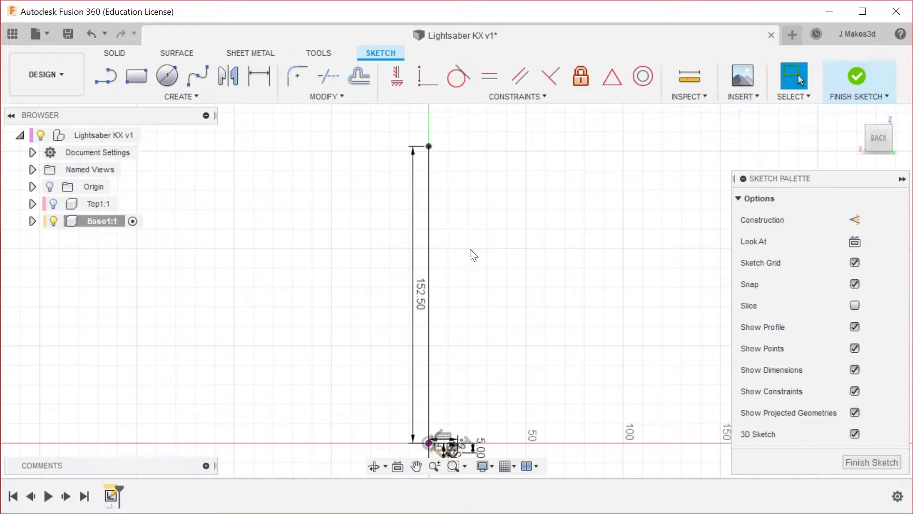
Draw a 2.5 mm horizontal line from the upper end of the 152.5 mm line, toward the chamfered profile's side.
key("l")
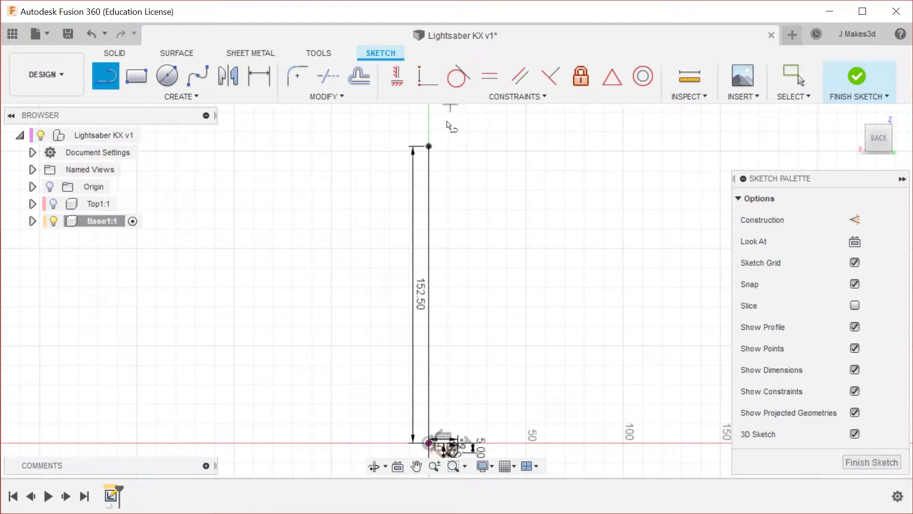
scroll(438, 145, "up", 1)
left_click_drag(424, 145, 485, 139)
key("Escape")
key("l")
left_click_drag(425, 146, 469, 154)
key("Escape")
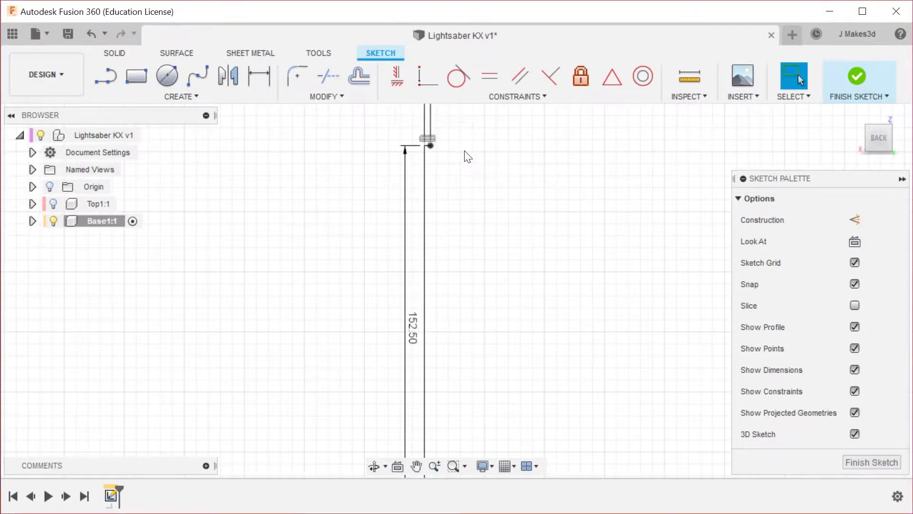
Close the tall narrow profile with a vertical line from the 2.5 mm line's free end down to the base profile's top edge.
key("l")
scroll(428, 122, "up", 2)
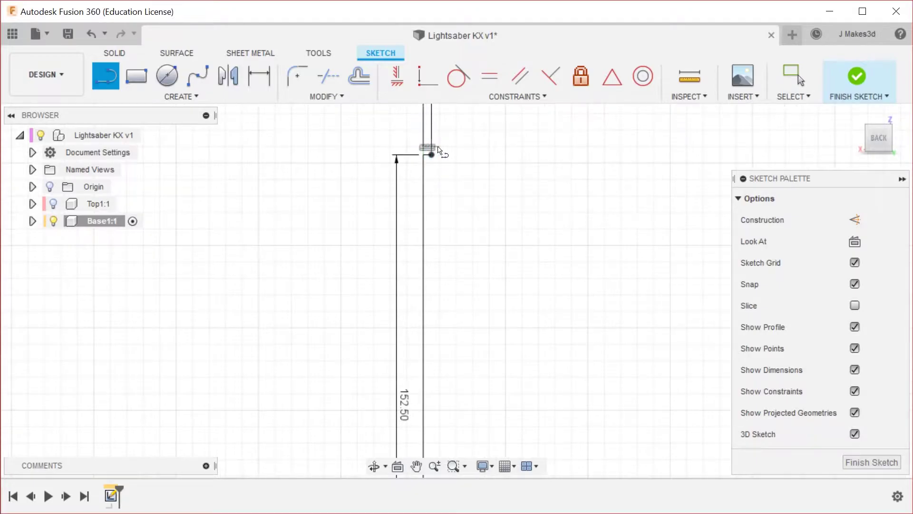
left_click_drag(432, 152, 449, 381)
scroll(468, 351, "down", 3)
scroll(476, 351, "up", 2)
scroll(448, 379, "up", 2)
left_click(460, 355)
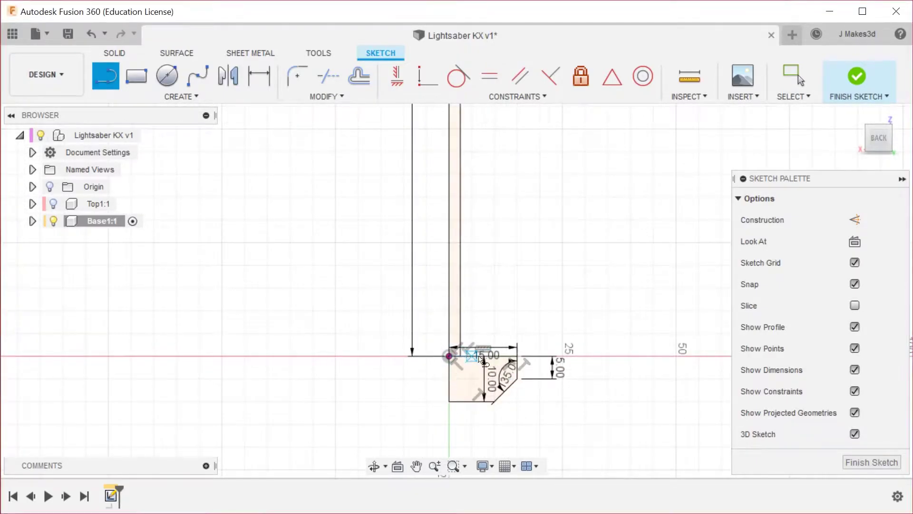
key("Escape")
scroll(344, 475, "down", 1)
scroll(373, 430, "down", 5)
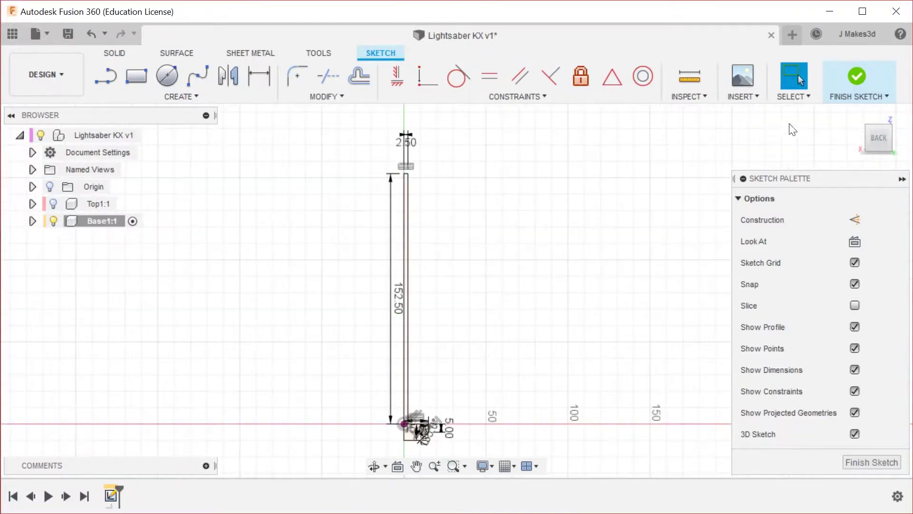
Finish the sketch containing the chamfered base profile and the tall narrow profile.
left_click(858, 76)
scroll(388, 409, "up", 2)
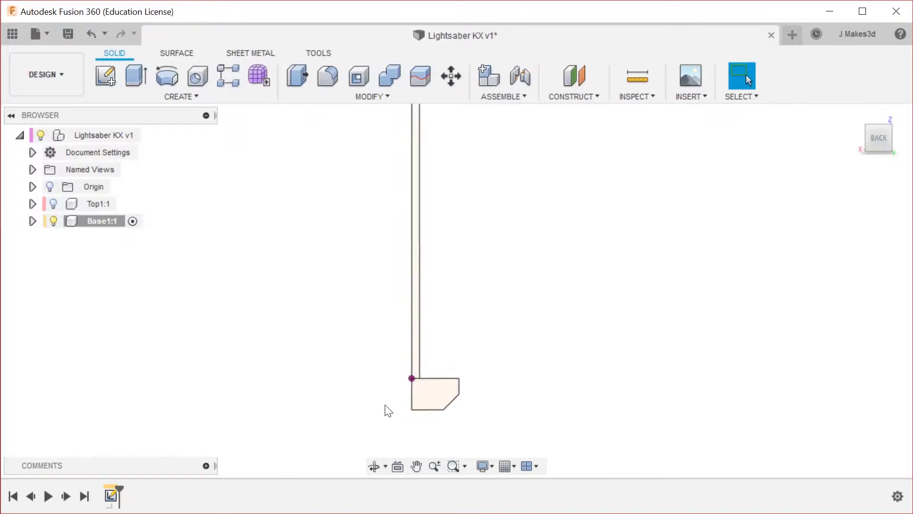
scroll(389, 410, "up", 1)
type("srev")
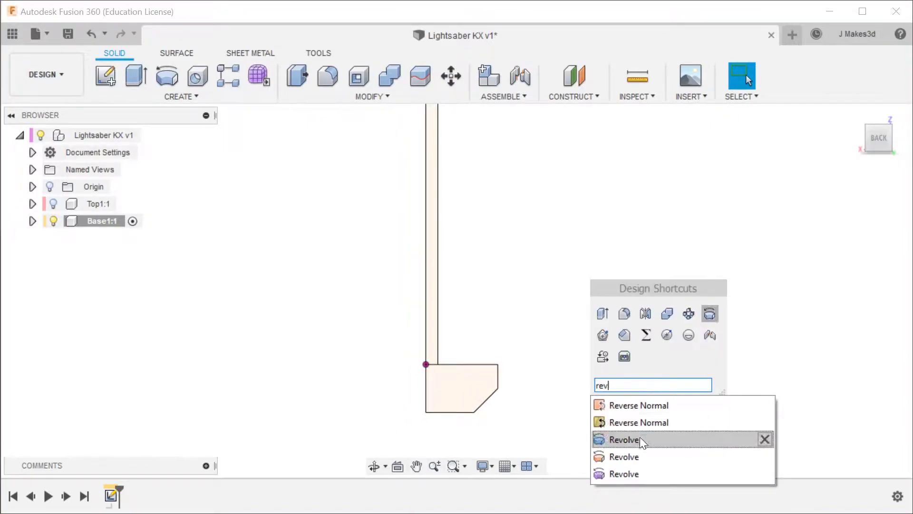
left_click(624, 439)
key("s")
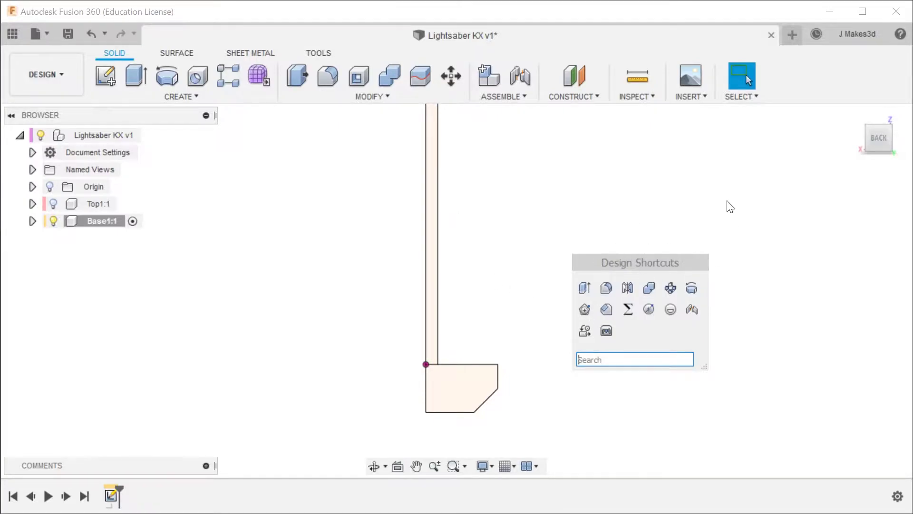
key("Escape")
Revolve the chamfered base profile 360 degrees about its vertical edge below the origin as a new body.
type("s")
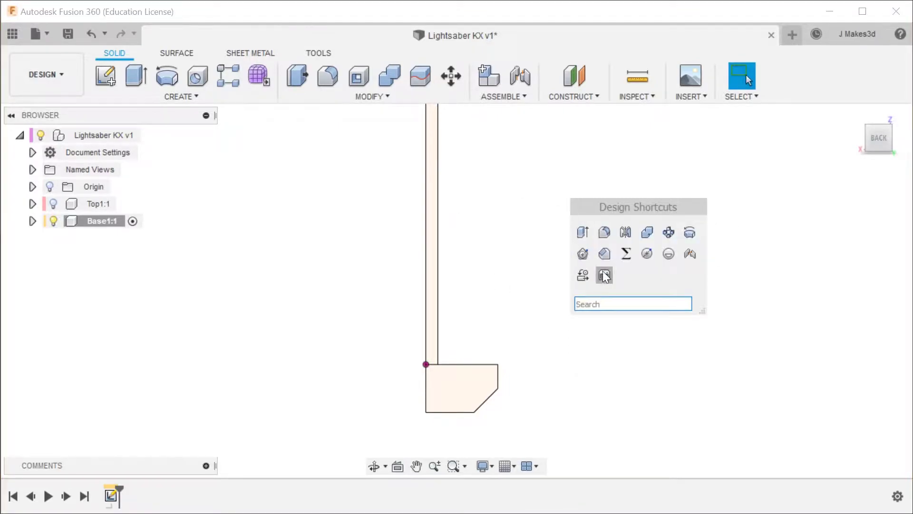
type("rev")
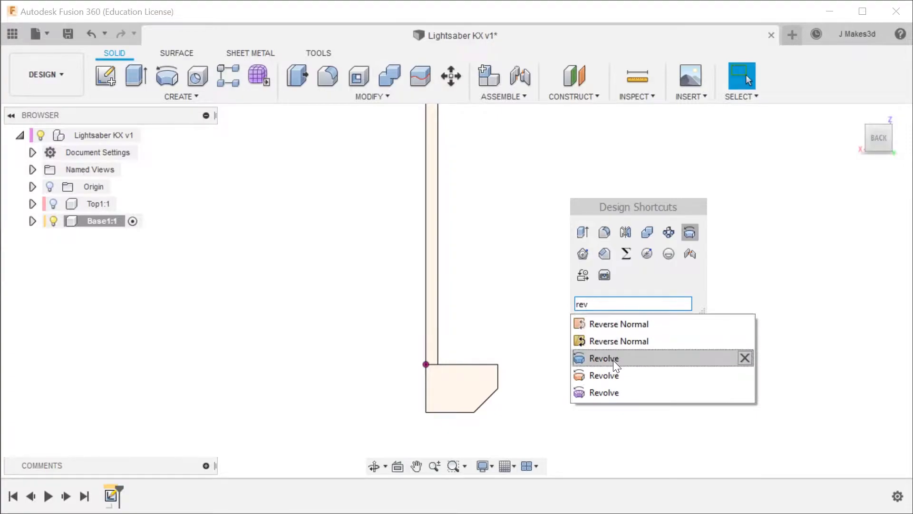
left_click(613, 360)
left_click(475, 386)
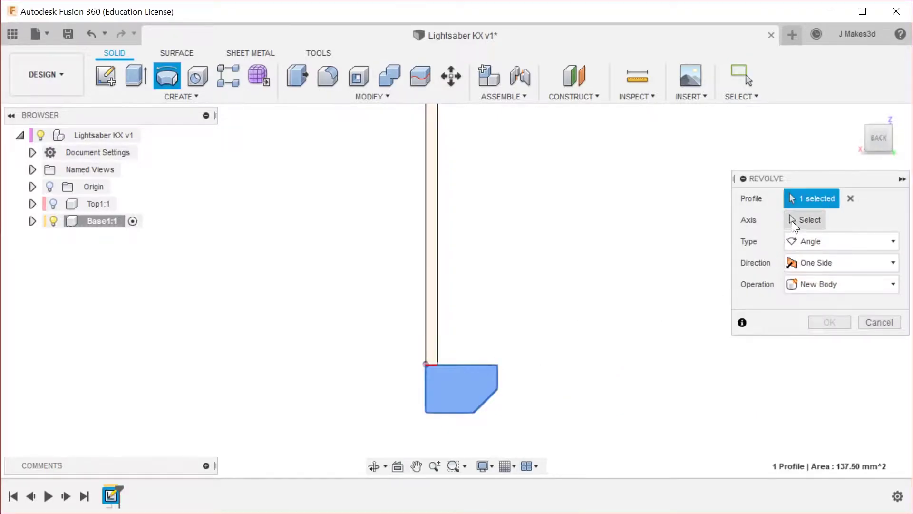
left_click(794, 220)
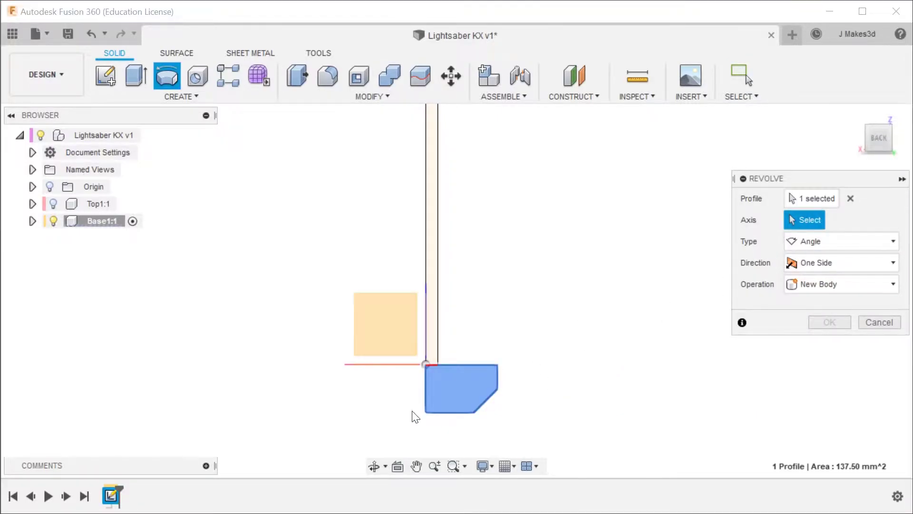
left_click(426, 387)
middle_click_drag(591, 363, 563, 373, "shift")
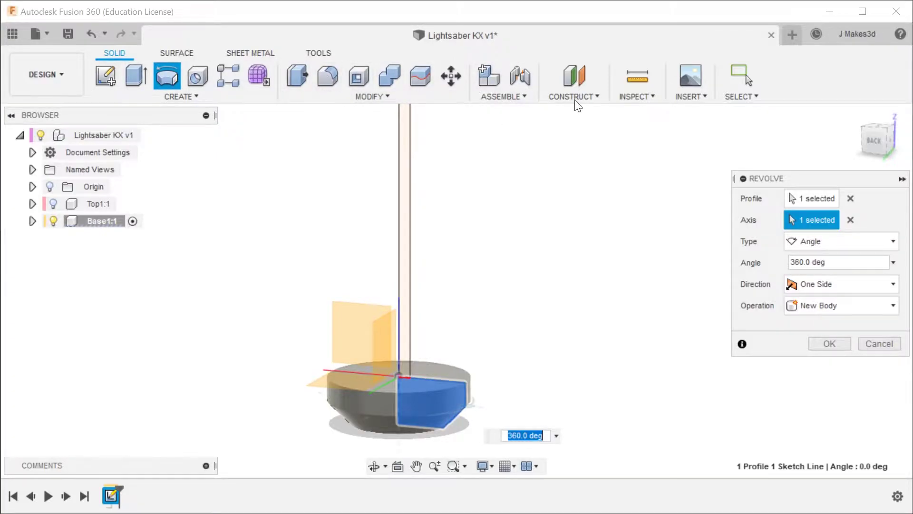
scroll(308, 395, "down", 3)
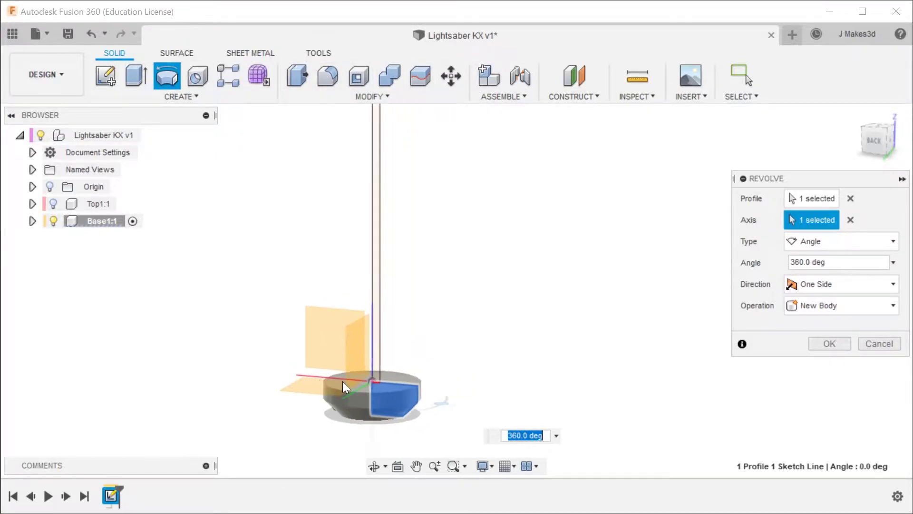
scroll(340, 414, "up", 6)
left_click(829, 343)
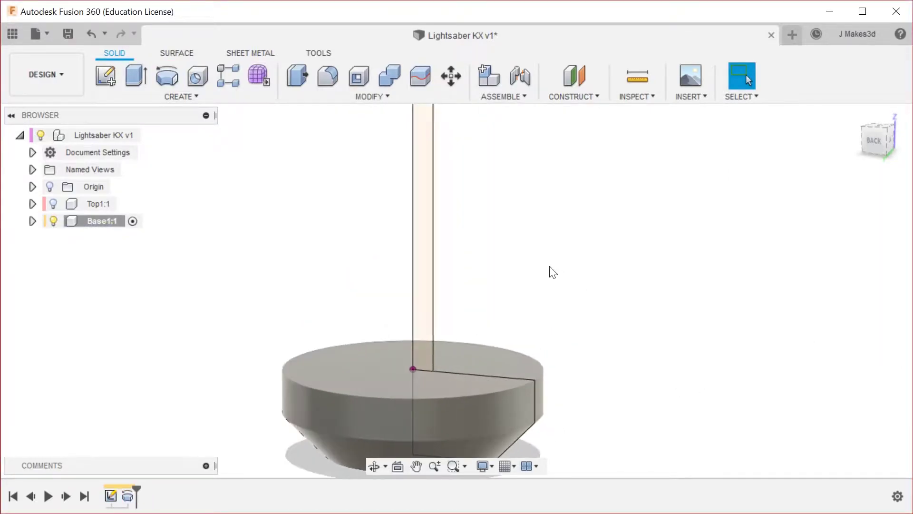
Extrude the tall narrow profile 15 mm and join it to the revolved base.
key("e")
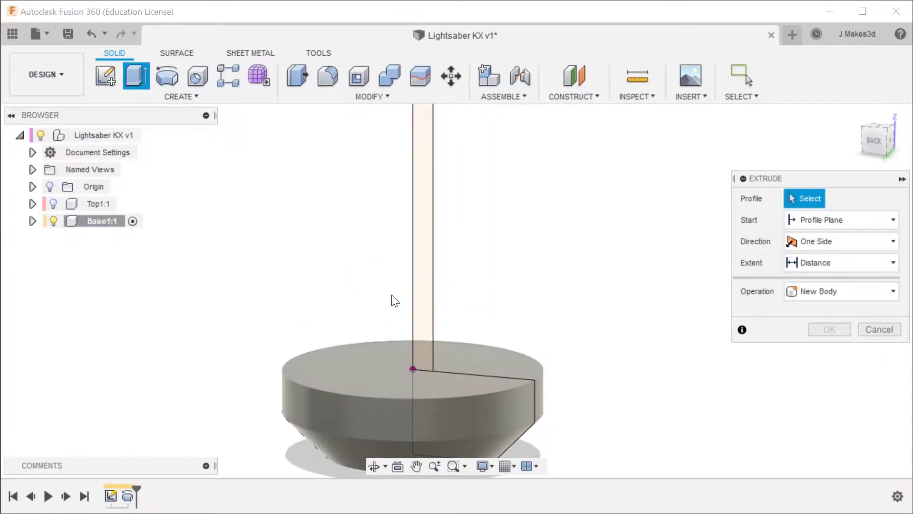
left_click(421, 300)
scroll(540, 349, "down", 5)
scroll(426, 384, "down", 3)
scroll(456, 276, "up", 3)
scroll(479, 286, "down", 2)
type("1")
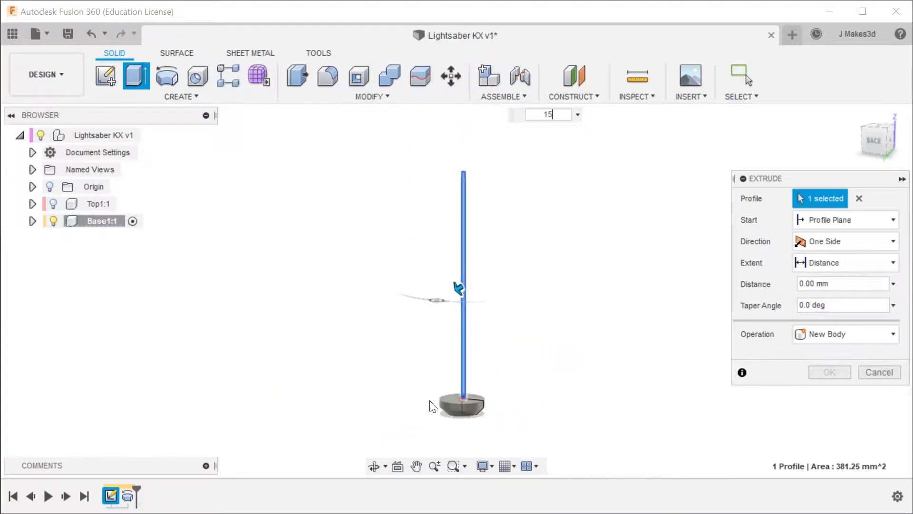
type("5")
key("Return")
scroll(431, 406, "up", 3)
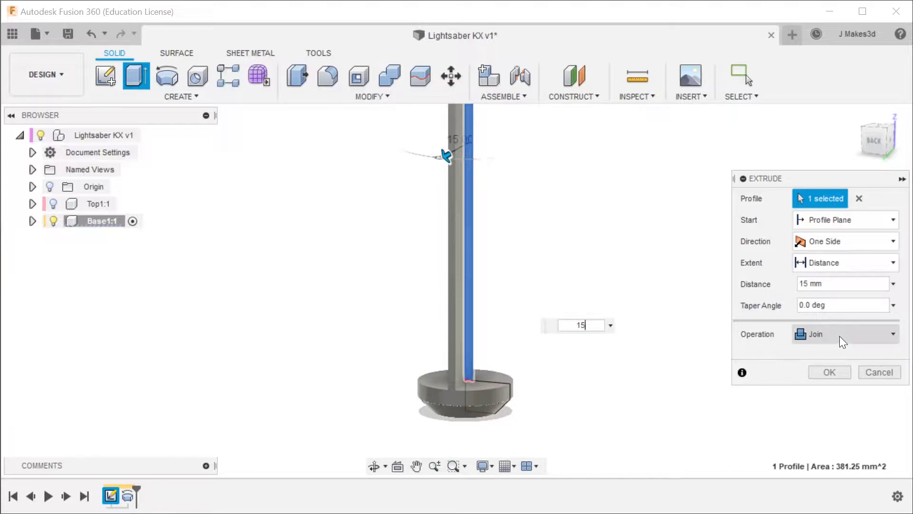
left_click(830, 373)
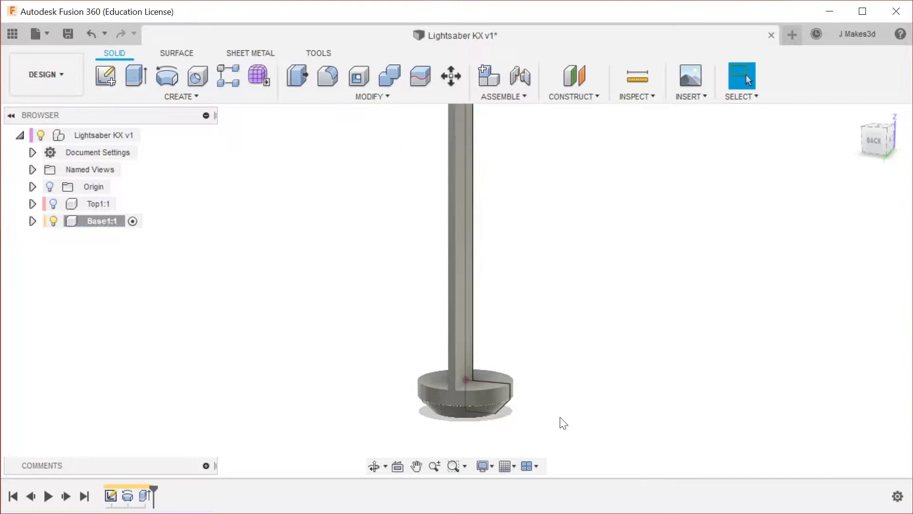
Cut away the tall strip's sliver overhanging the round base by extruding its small underside face -152.5 mm.
scroll(575, 422, "up", 5)
middle_click_drag(608, 261, 656, 190, "shift")
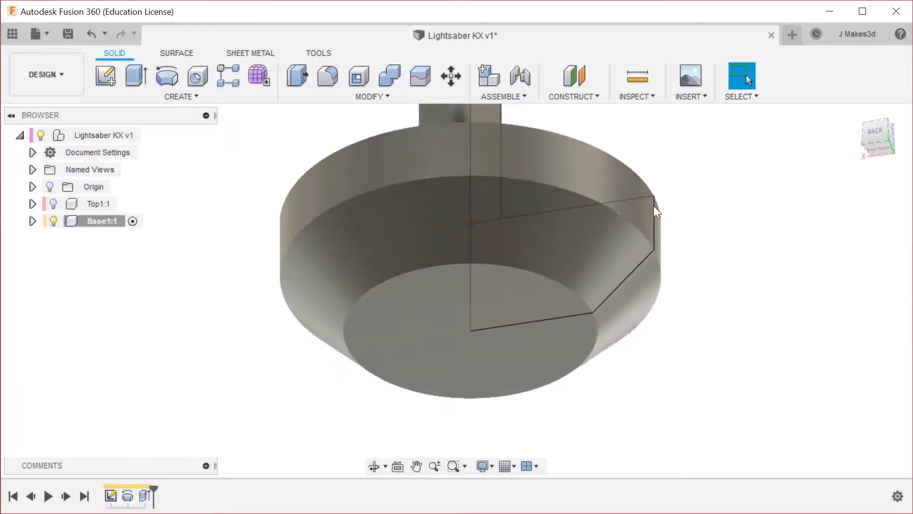
scroll(552, 235, "up", 5)
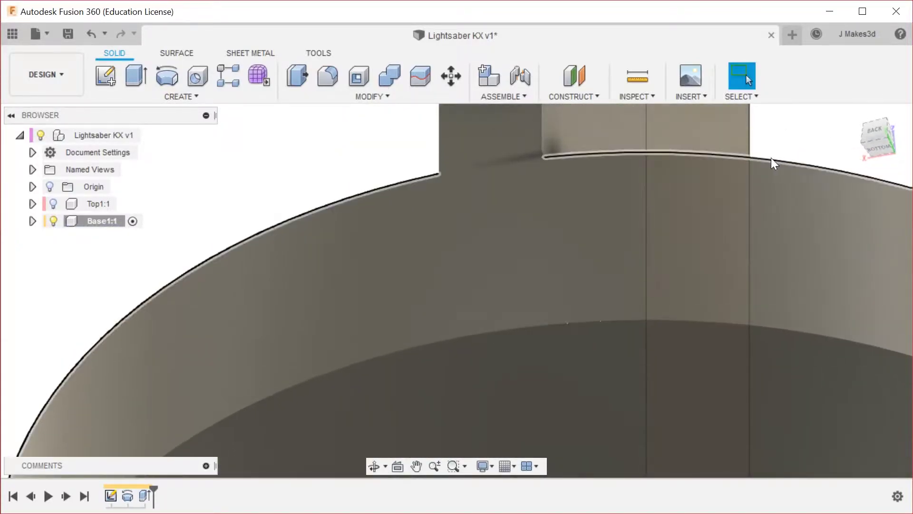
key("e")
left_click(539, 156)
scroll(506, 211, "down", 6)
middle_click_drag(497, 273, 604, 280, "shift")
scroll(459, 431, "down", 5)
scroll(499, 126, "up", 6)
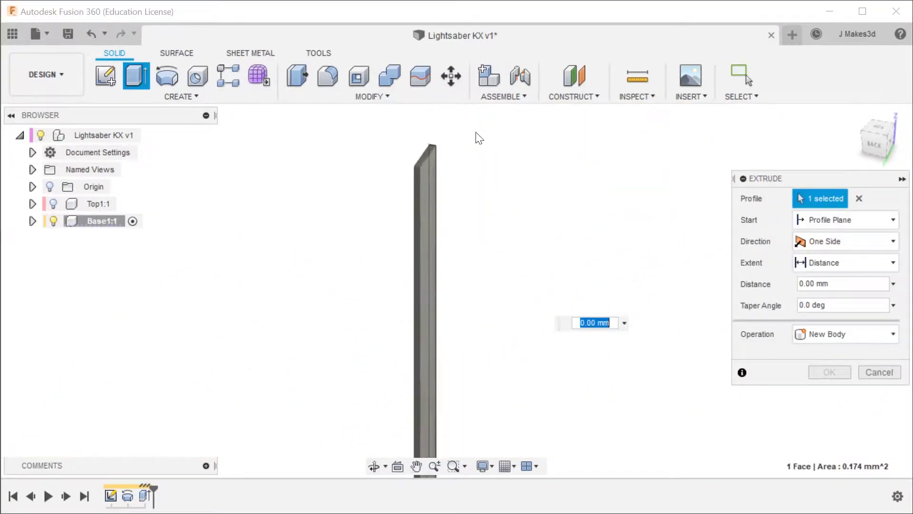
left_click(402, 170)
scroll(421, 161, "down", 5)
scroll(404, 316, "up", 3)
scroll(482, 323, "down", 4)
scroll(467, 317, "up", 2)
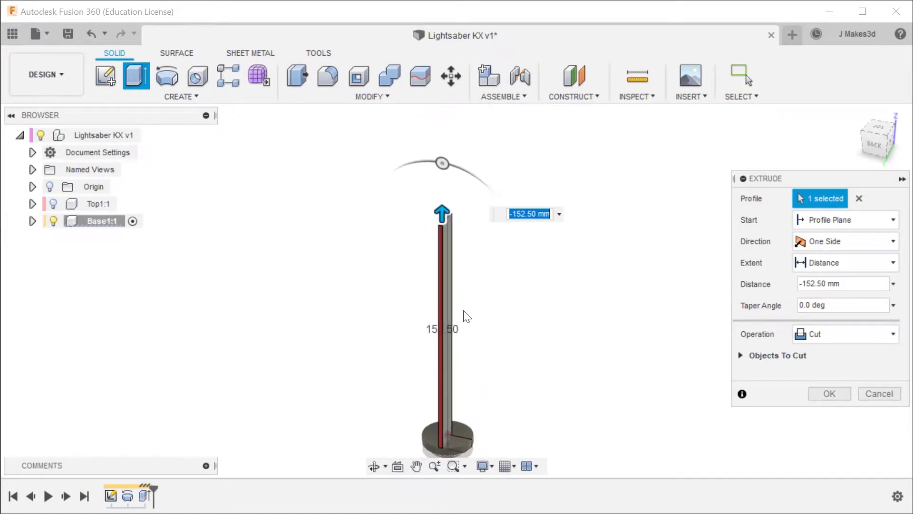
left_click(830, 396)
Mirror the strip's join extrusion and its sliver cut as features across the vertical XZ origin plane.
scroll(380, 146, "up", 4)
scroll(412, 140, "down", 3)
type("smi")
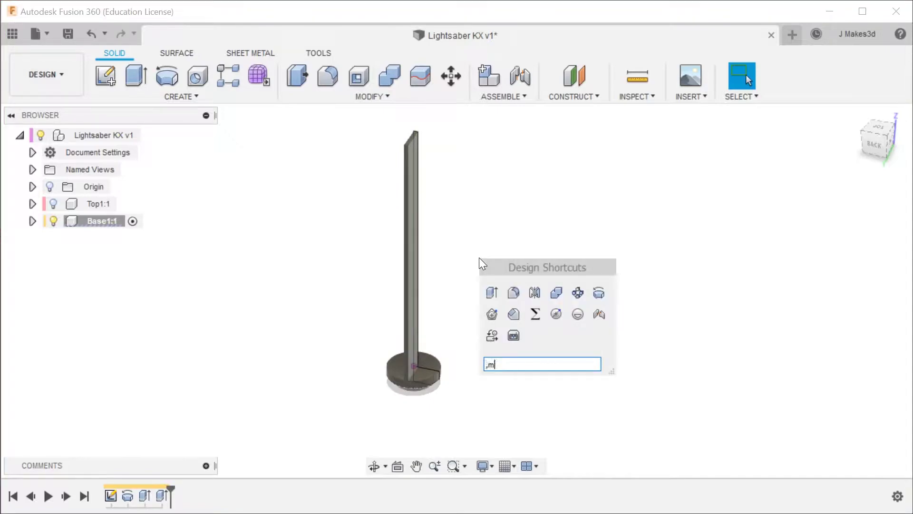
type("r")
key("Return")
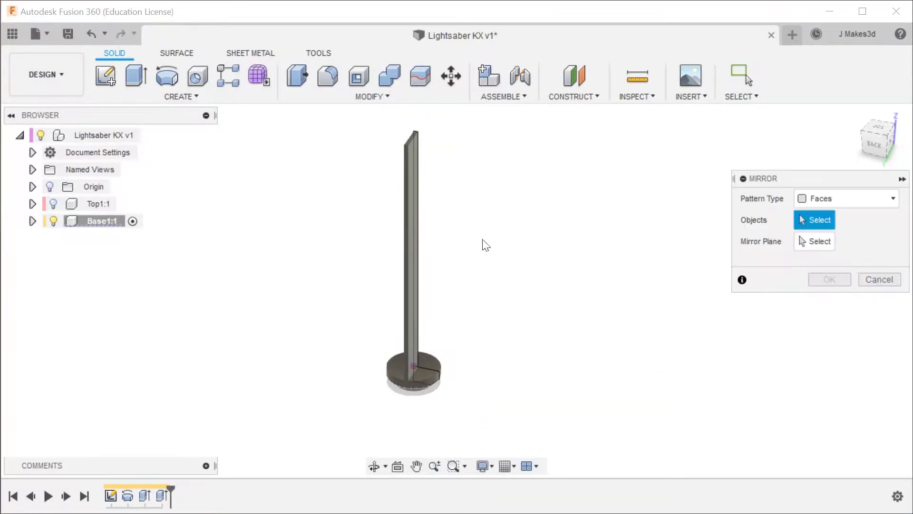
left_click(860, 198)
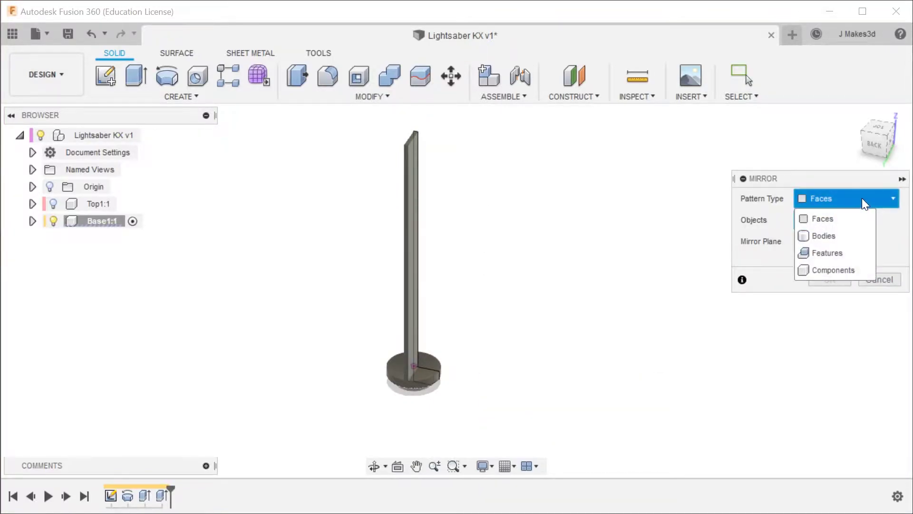
left_click(837, 256)
left_click(161, 496)
left_click(145, 495, "ctrl")
left_click(838, 248)
middle_click_drag(534, 422, 448, 320, "shift")
left_click(450, 322)
left_click(829, 301)
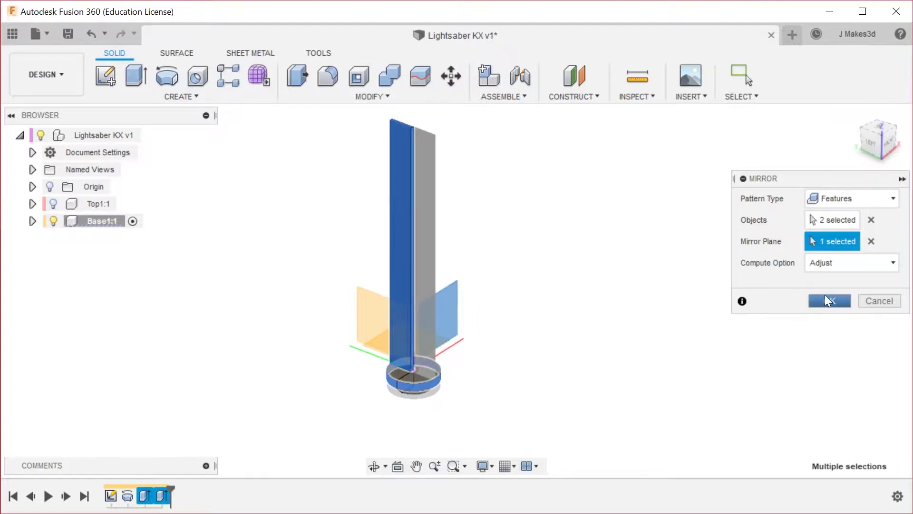
Mirror the two strip extrusions and the first mirror feature across the vertical YZ origin plane.
scroll(394, 343, "down", 3)
scroll(395, 341, "up", 3)
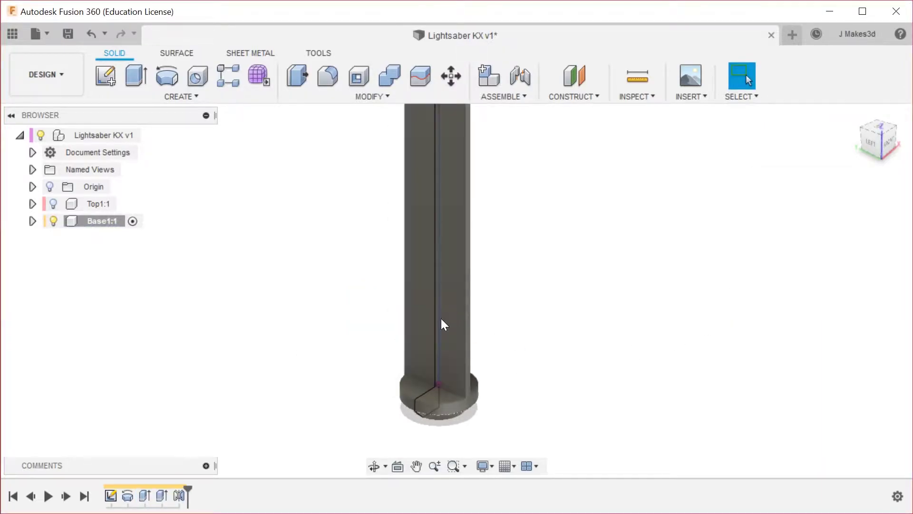
left_click(33, 221)
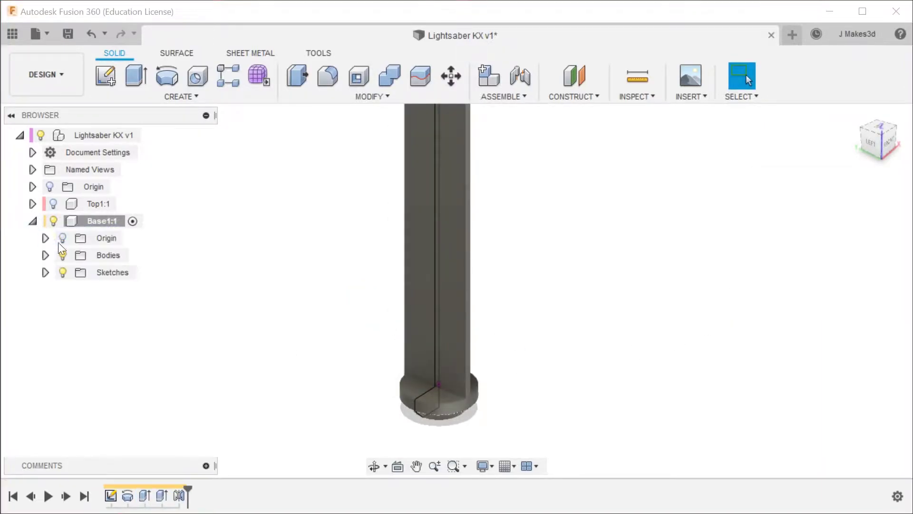
left_click(45, 256)
left_click(129, 270)
left_click(234, 310)
right_click(235, 310)
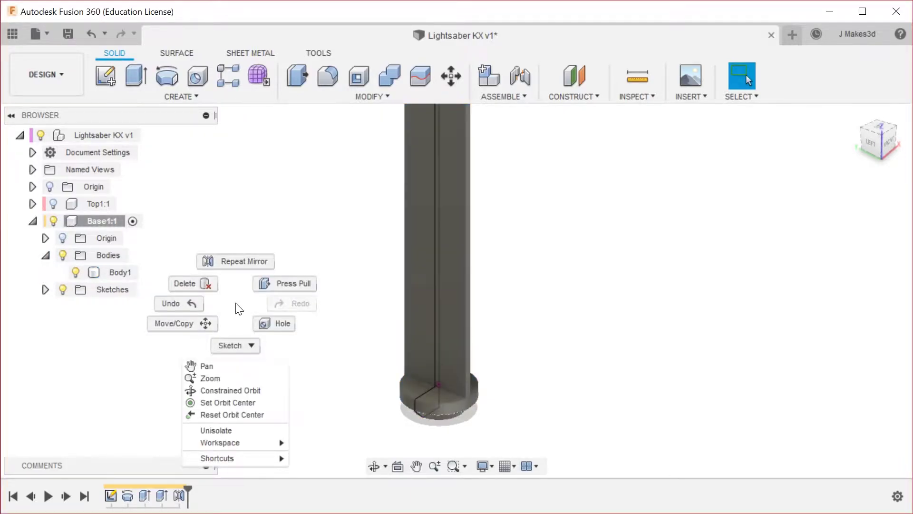
left_click(247, 266)
left_click(179, 495)
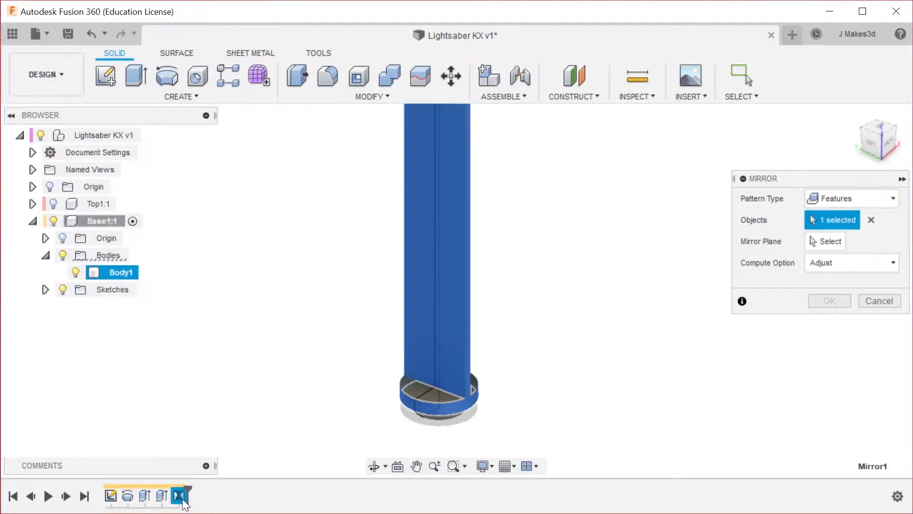
left_click(162, 495)
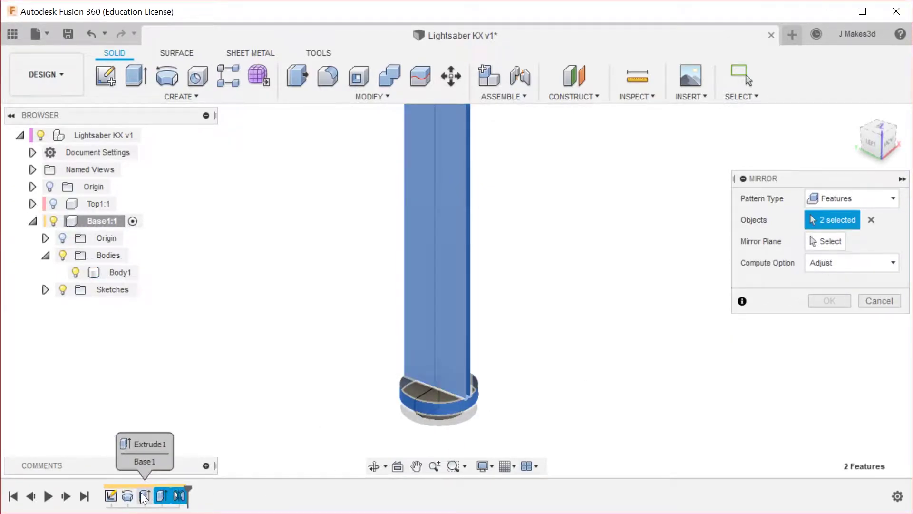
left_click(144, 496)
left_click(829, 241)
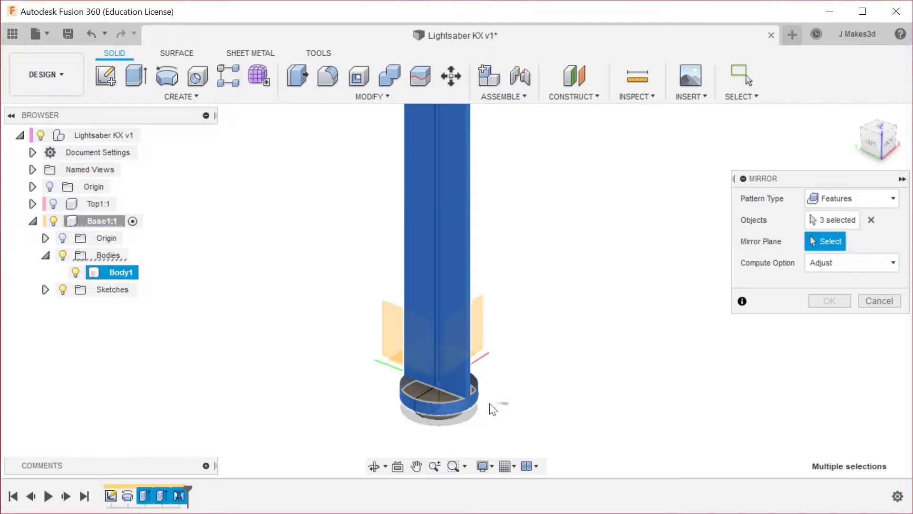
left_click(394, 323)
mouse_move(552, 378)
middle_mouse_down("shift")
mouse_move(546, 373)
mouse_move(551, 378)
middle_mouse_up("shift")
left_click(829, 301)
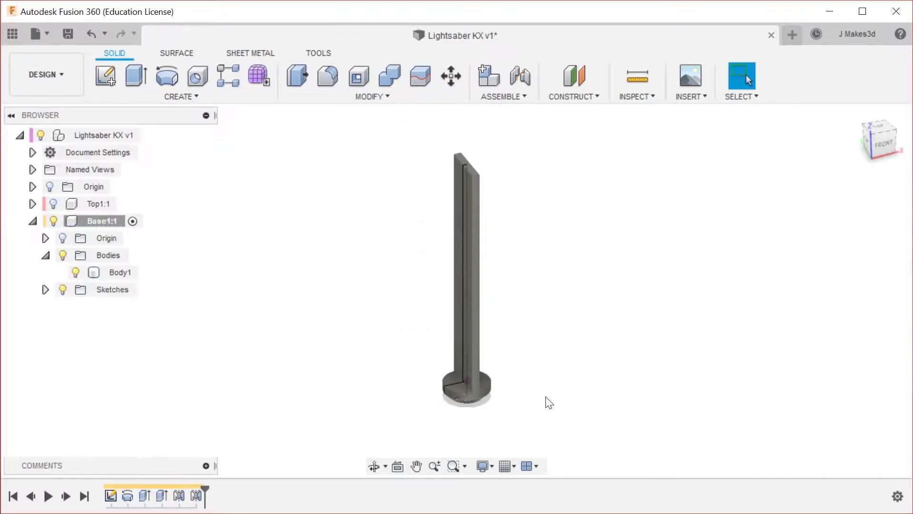
Examine the mirrored strip and where it meets the round base.
middle_click_drag(450, 307, 685, 304, "shift")
key("Escape")
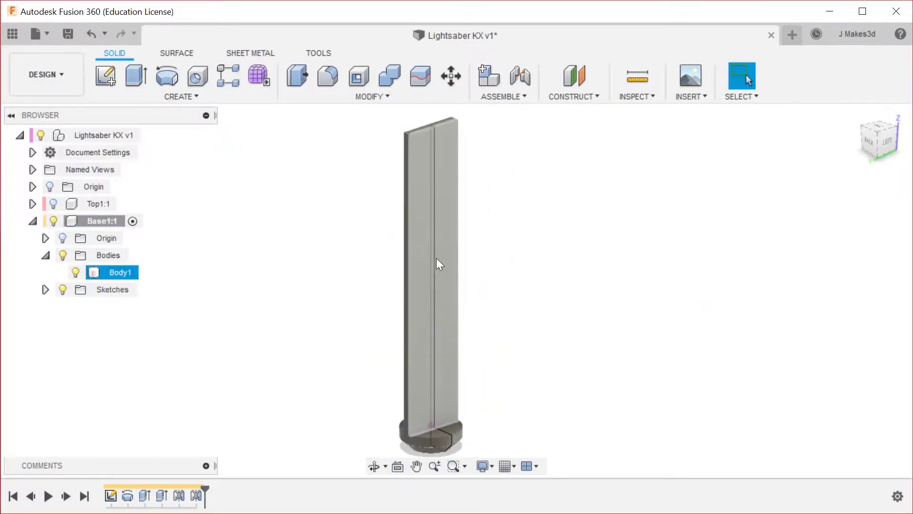
scroll(453, 373, "up", 5)
left_click(432, 333)
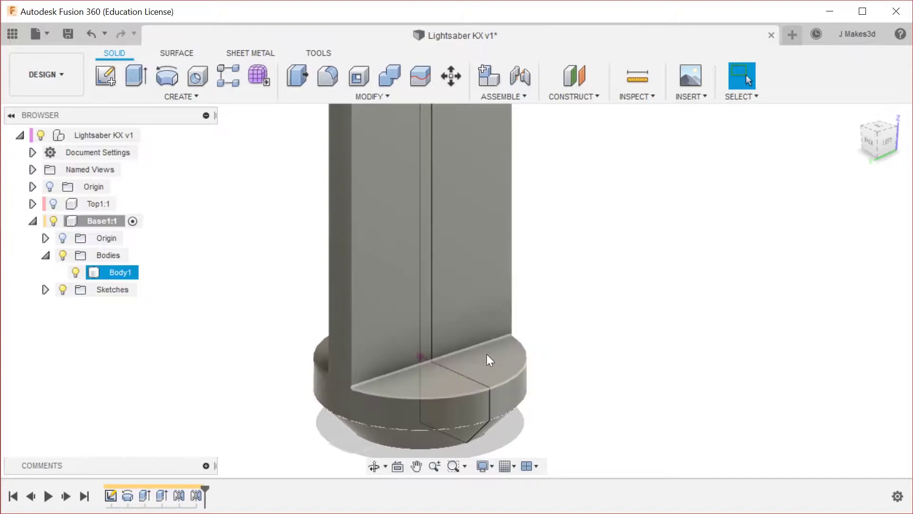
key("Escape")
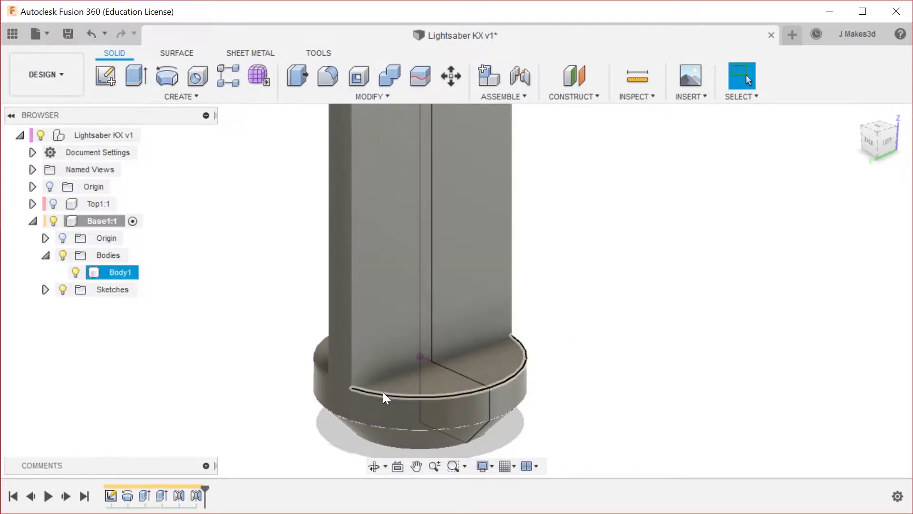
scroll(383, 392, "down", 5)
left_click(430, 322)
left_click(351, 415)
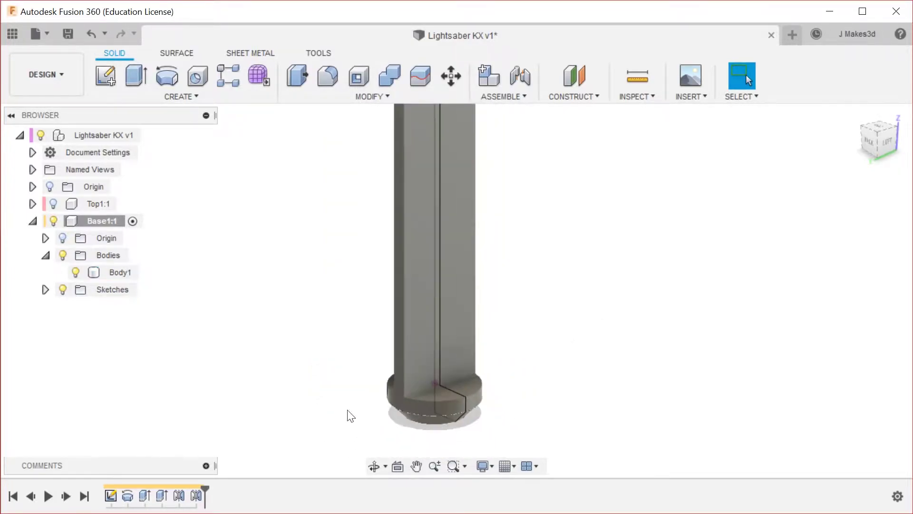
Activate the top-level Lightsaber KX assembly and hide the Base1 component.
left_click(45, 255)
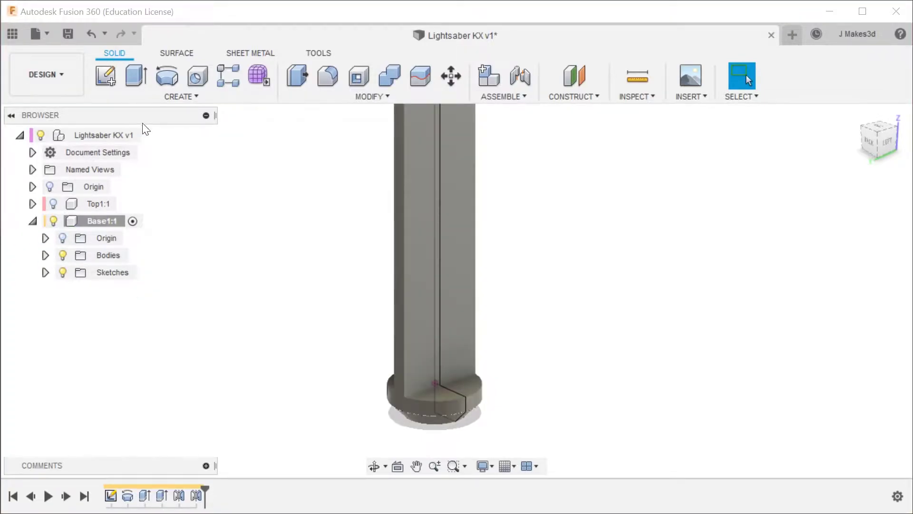
left_click(153, 135)
left_click(72, 219)
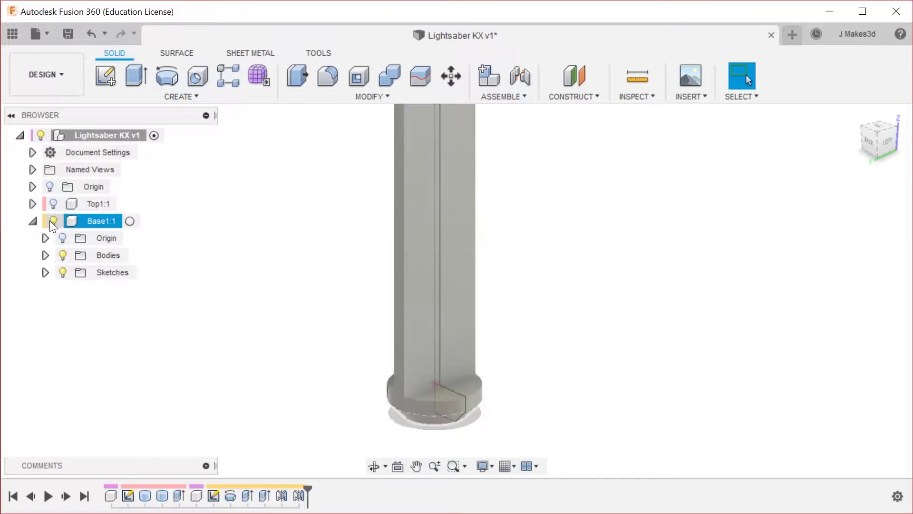
left_click(50, 221)
left_click(32, 221)
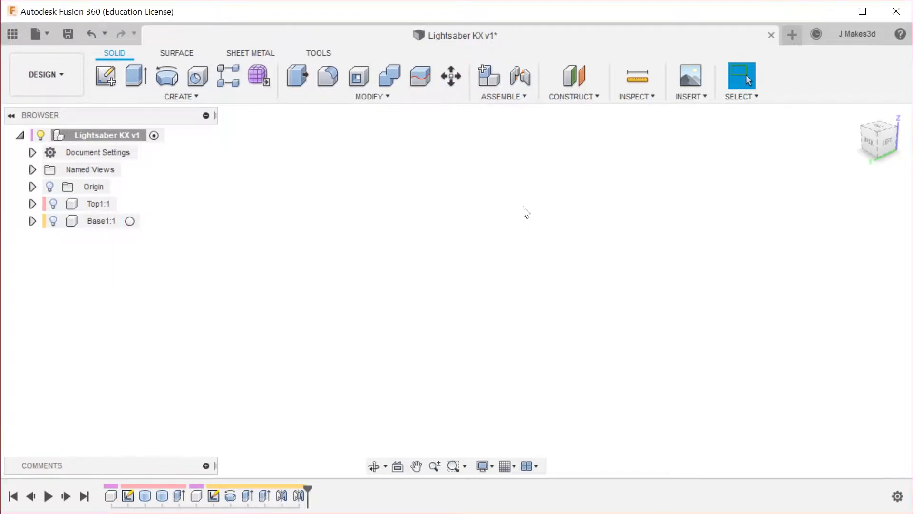
Create an empty, active component named Base2_wood and start a sketch on the YZ origin plane.
left_click(487, 79)
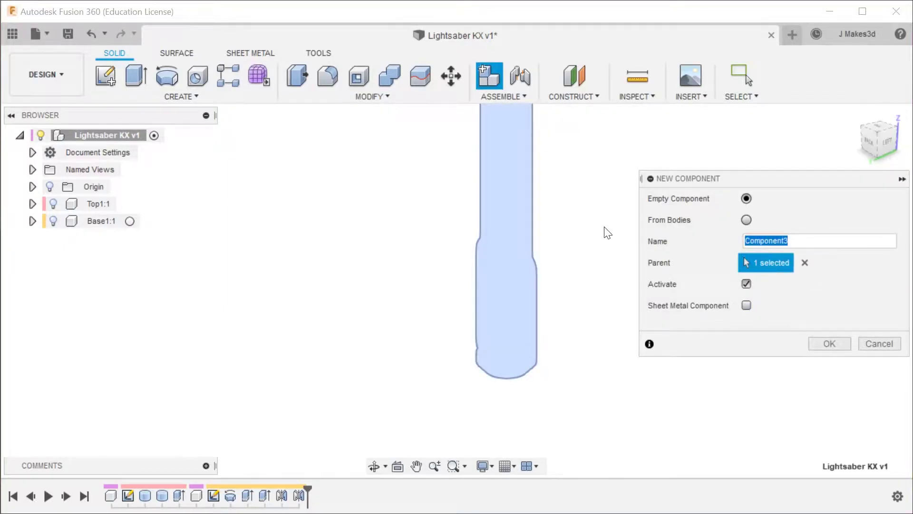
type("Base2_wood")
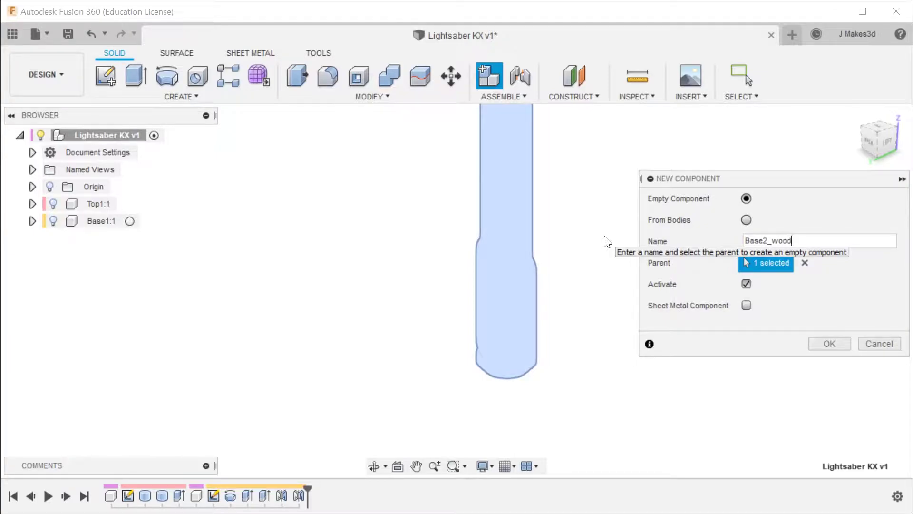
key("Return")
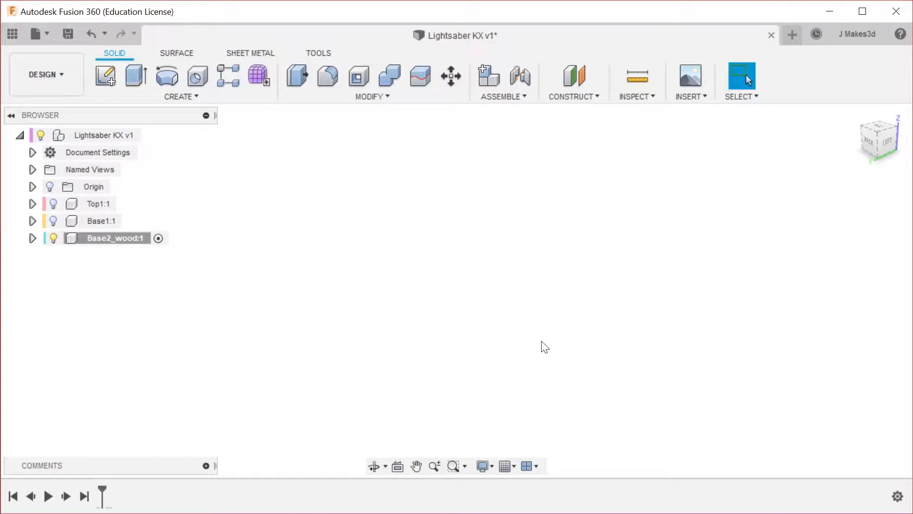
key("l")
left_click(480, 333)
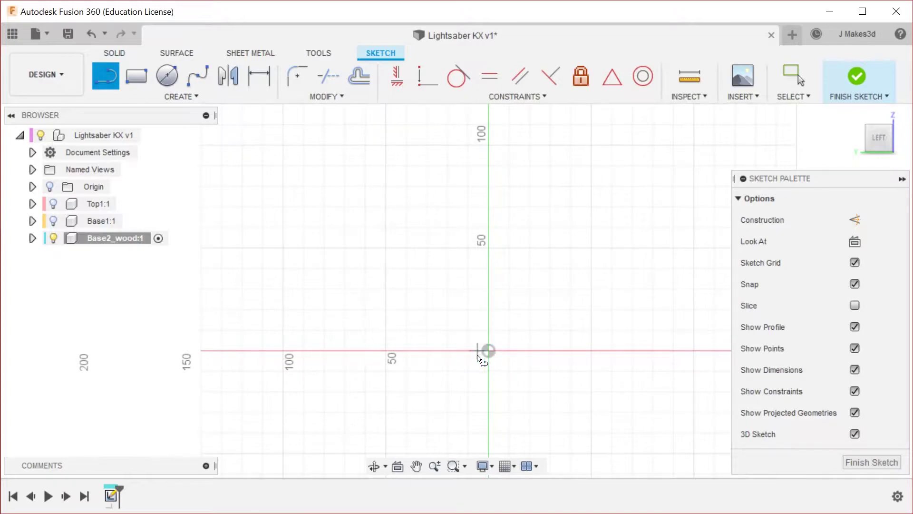
left_click(481, 359)
left_click(488, 350)
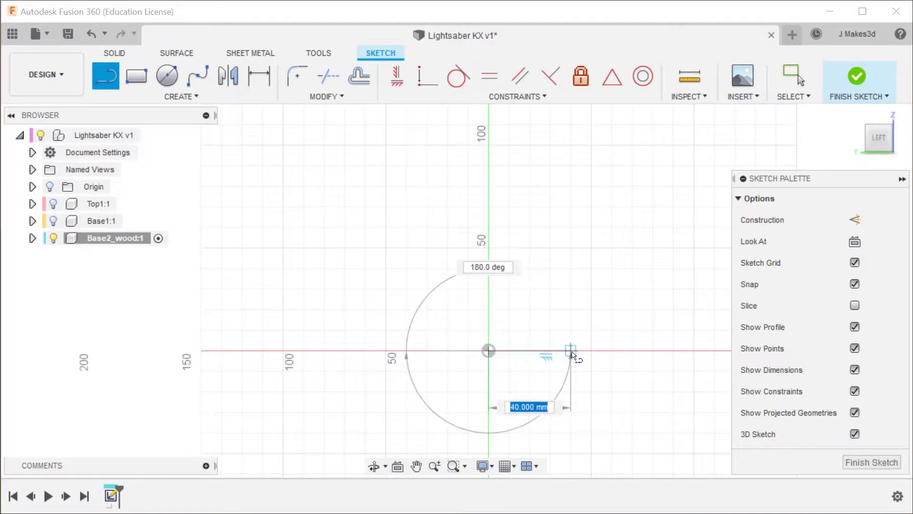
key("Escape")
Sketch a 30 mm horizontal line above the origin, from the negative side to the vertical axis.
key("l")
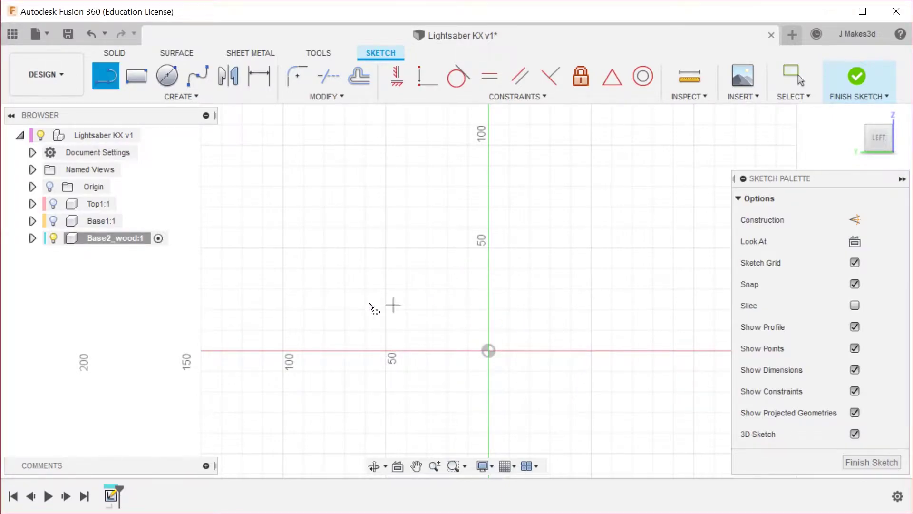
left_click(427, 310)
type("30")
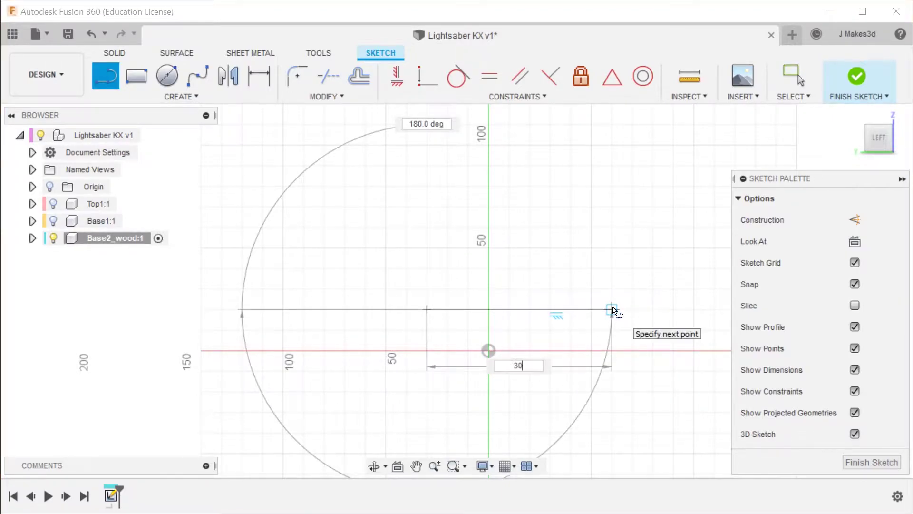
key("Tab")
left_click(631, 318)
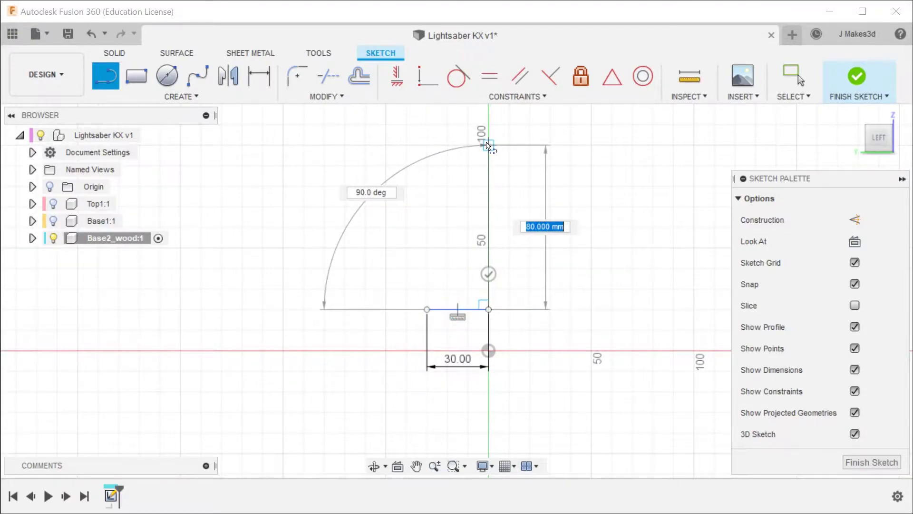
Add a 152.5 mm vertical line upward from the end of the 30 mm line on the vertical axis.
type("1")
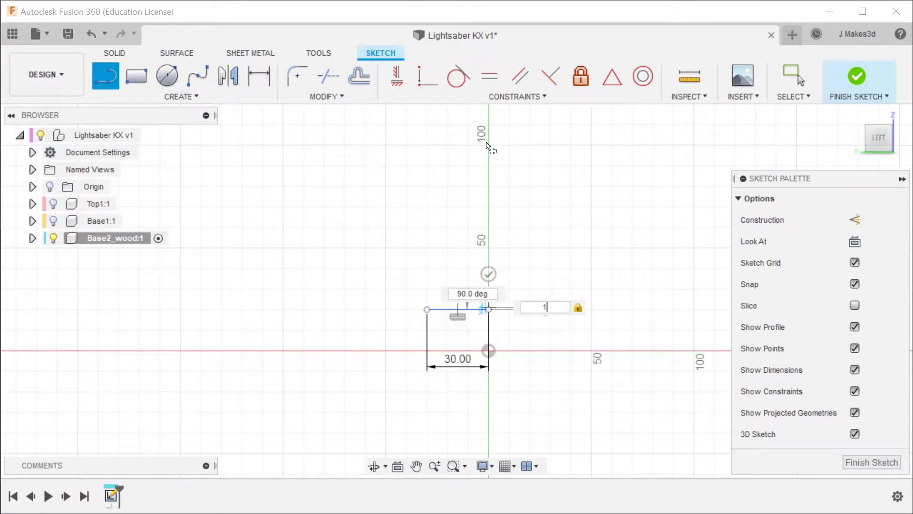
type("52.5")
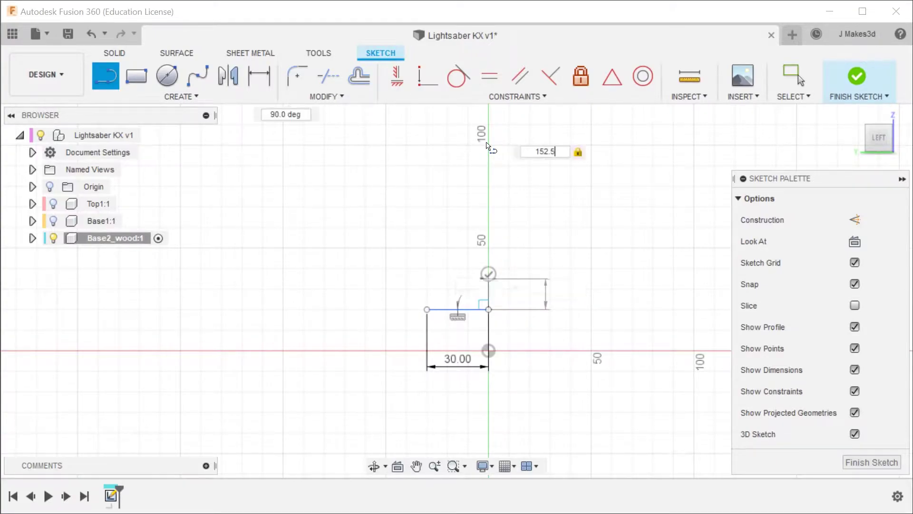
key("Return")
key("Escape")
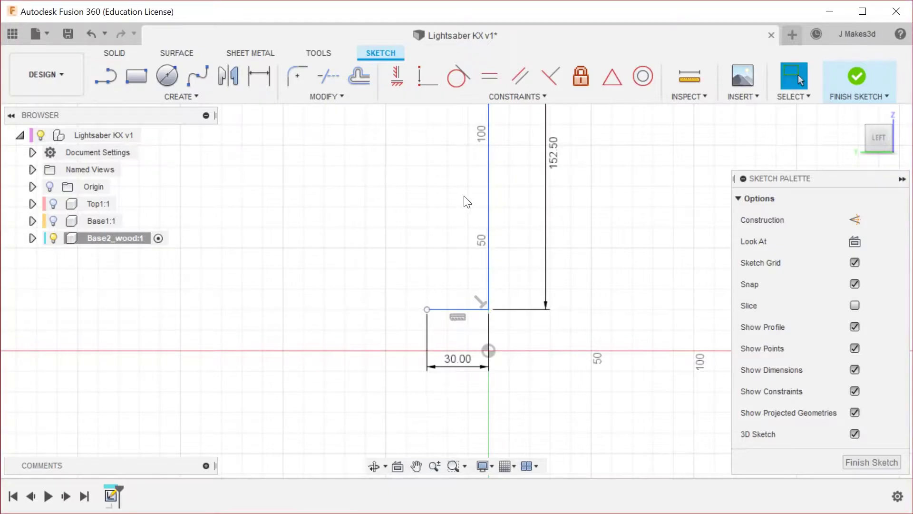
Close the profile into a 30 by 152.5 mm rectangle and constrain its bottom edge's midpoint to the origin.
scroll(468, 199, "down", 3)
scroll(458, 314, "up", 2)
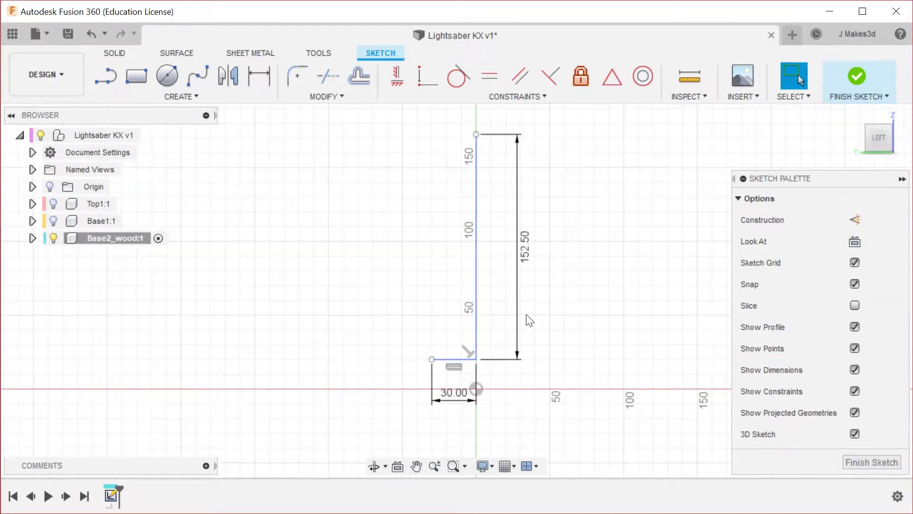
key("l")
left_click(476, 134)
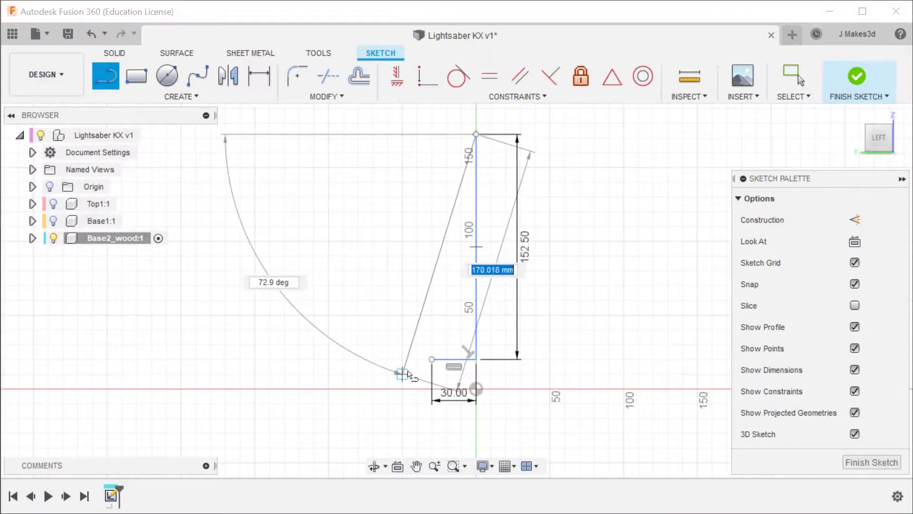
left_click(432, 134)
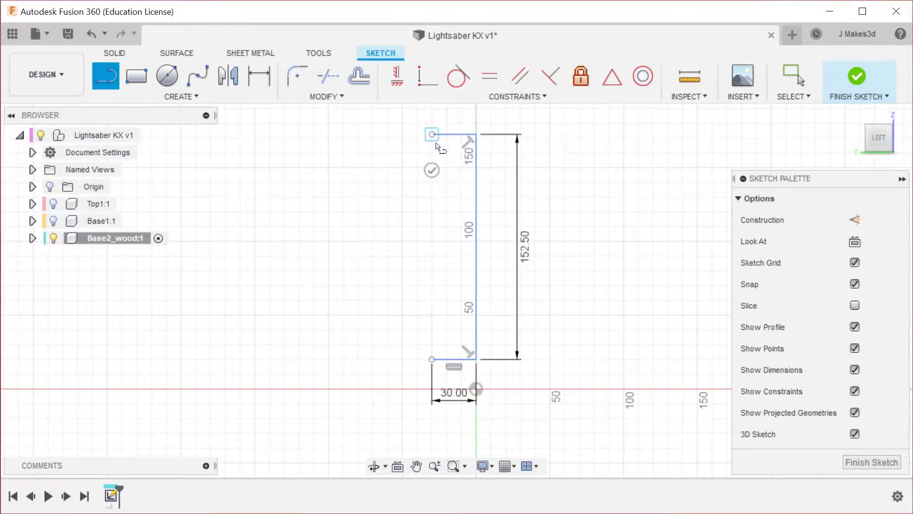
left_click(431, 359)
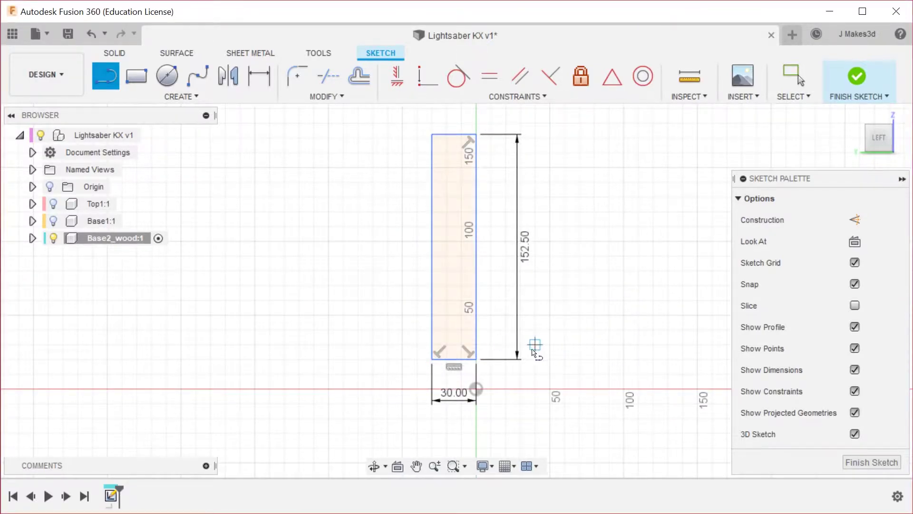
key("Escape")
left_click_drag(458, 357, 462, 367)
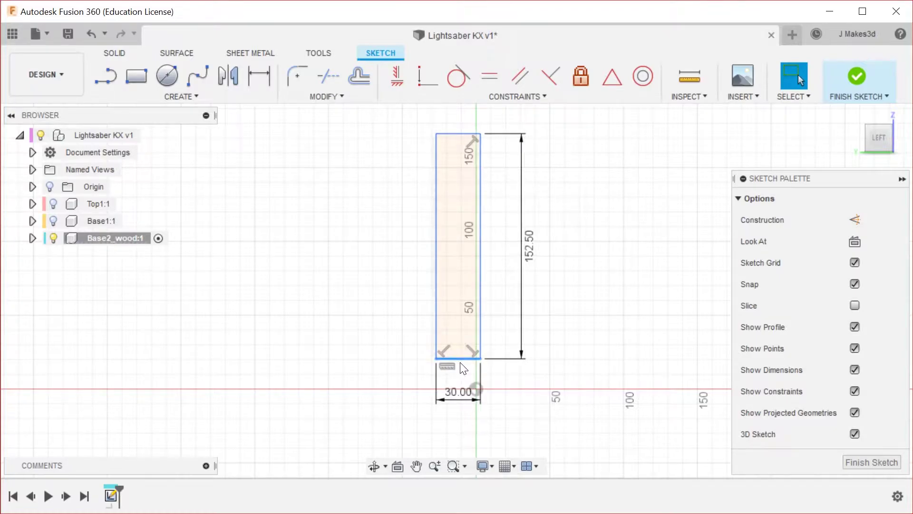
right_click(476, 384)
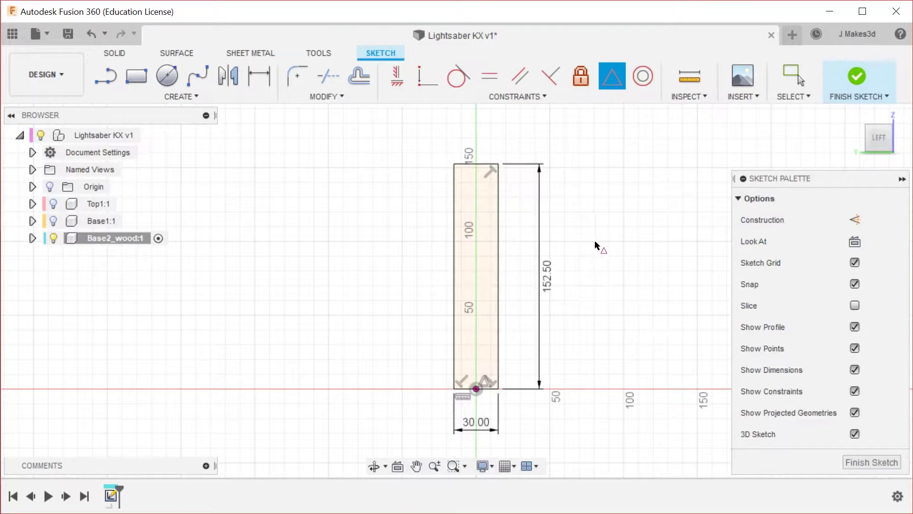
Sketch a circle centred on the rectangle's top-left corner with its diameter entered as 12.5*2 mm.
key("s")
left_click(652, 280)
scroll(468, 195, "up", 3)
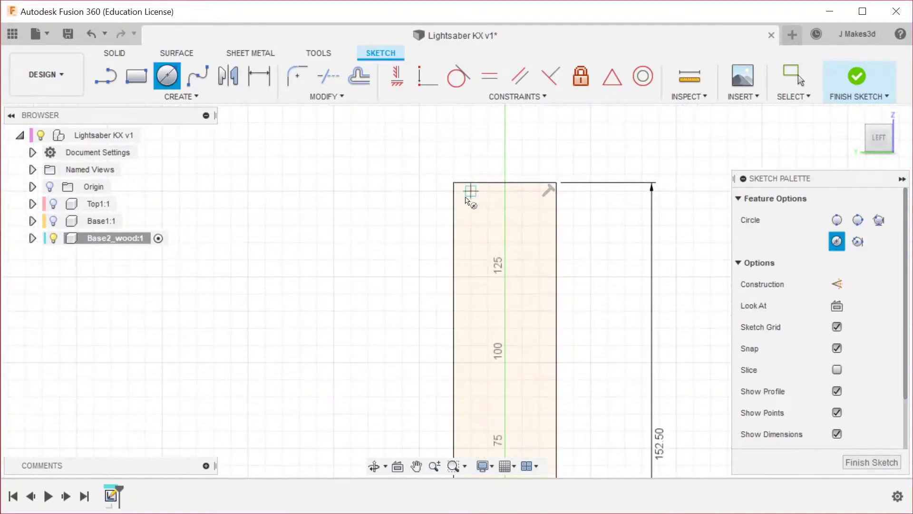
left_click(458, 186)
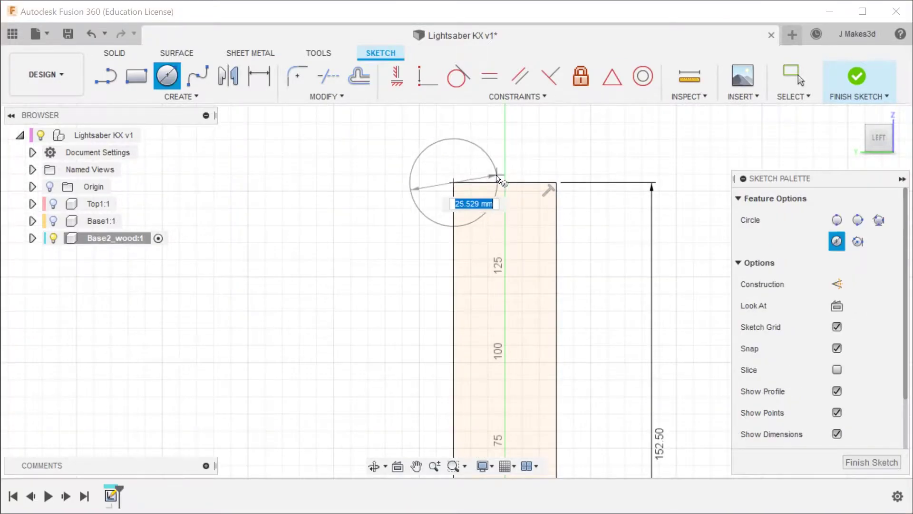
type("12.5*2")
key("Return")
key("Escape")
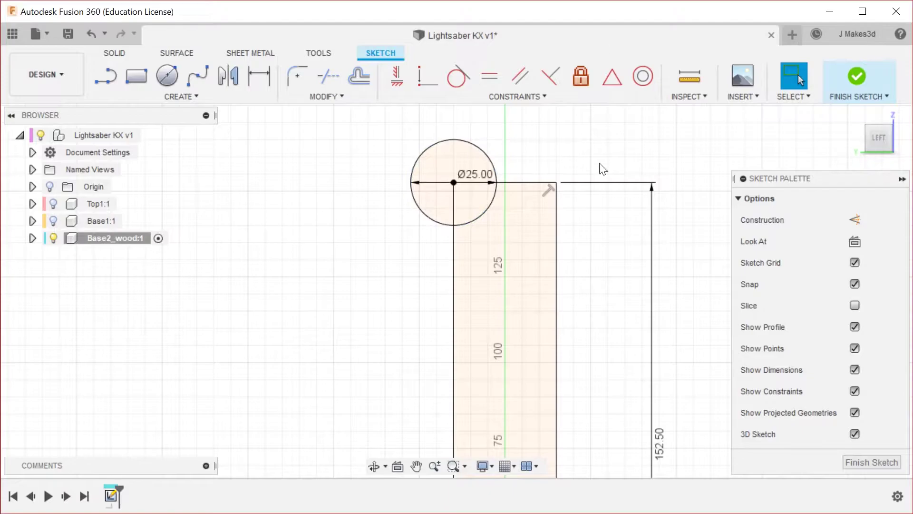
Finish the rectangle-and-circle sketch and start a new sketch on the XZ origin plane, perpendicular to it.
scroll(605, 171, "down", 5)
scroll(550, 266, "up", 3)
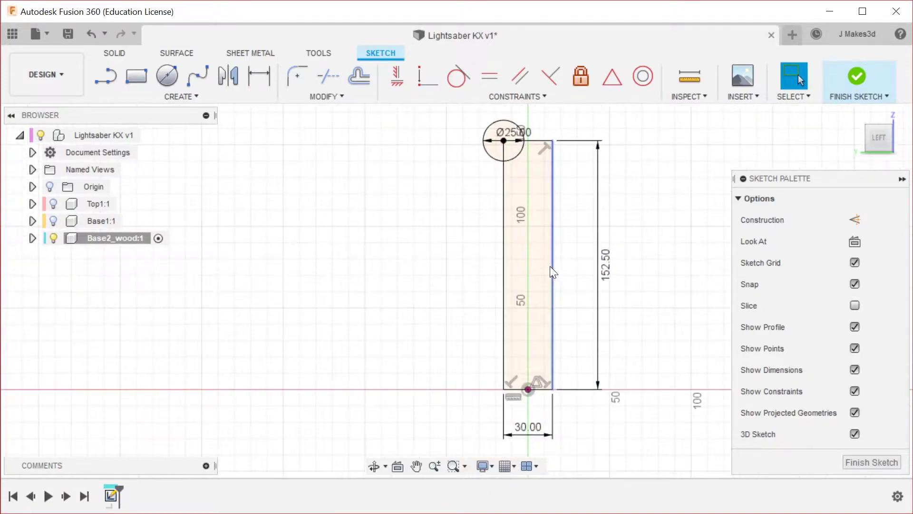
left_click(546, 238)
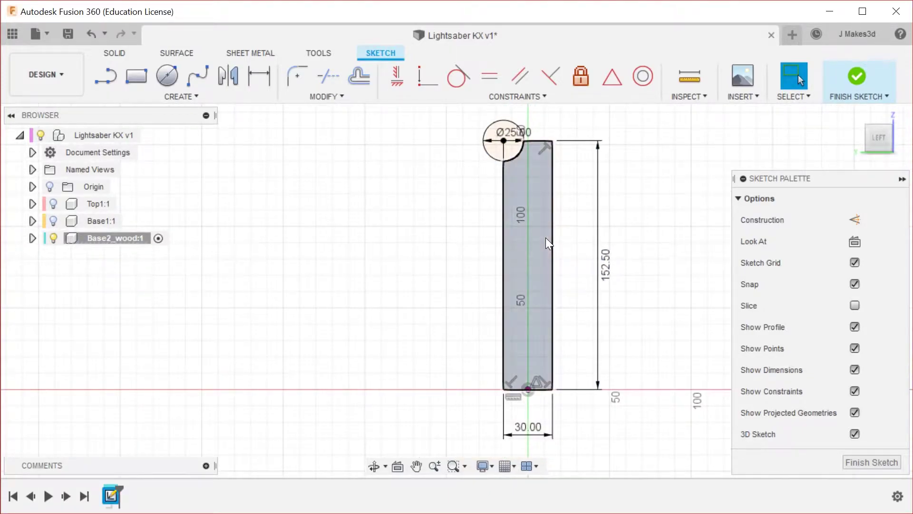
left_click(855, 75)
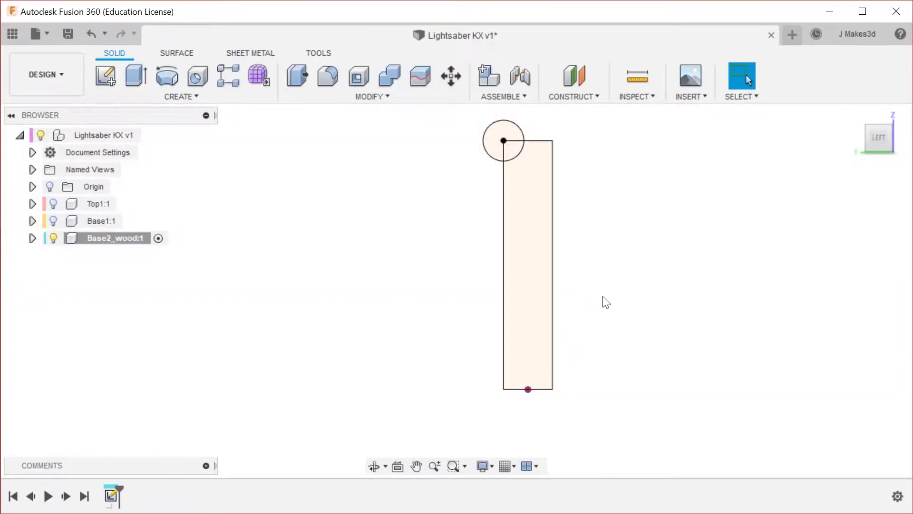
middle_click_drag(583, 340, 484, 324, "shift")
left_click(477, 323)
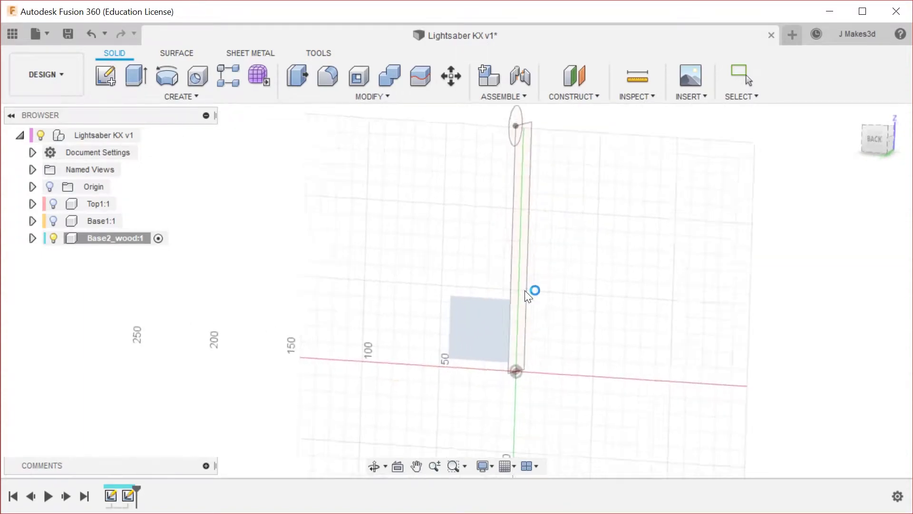
scroll(511, 312, "up", 3)
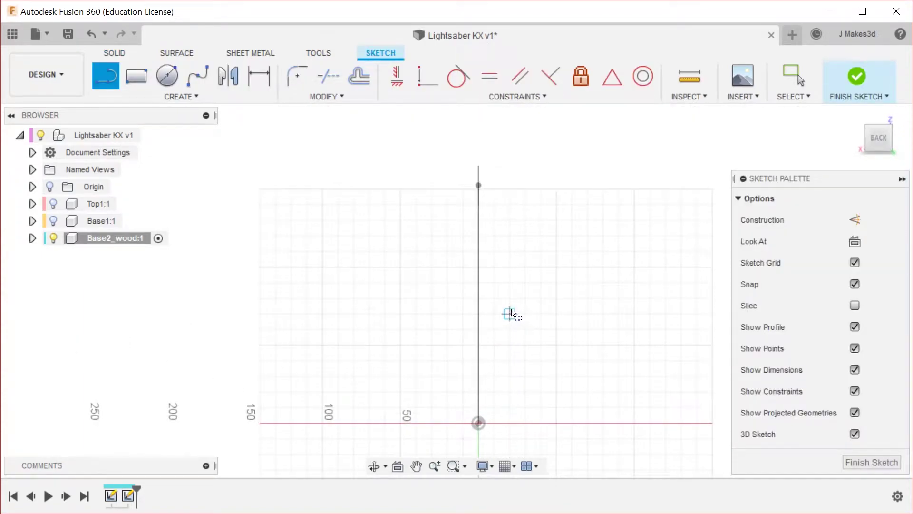
Sketch a 2.5 mm horizontal line from the origin toward the right in the back view.
left_click(479, 422)
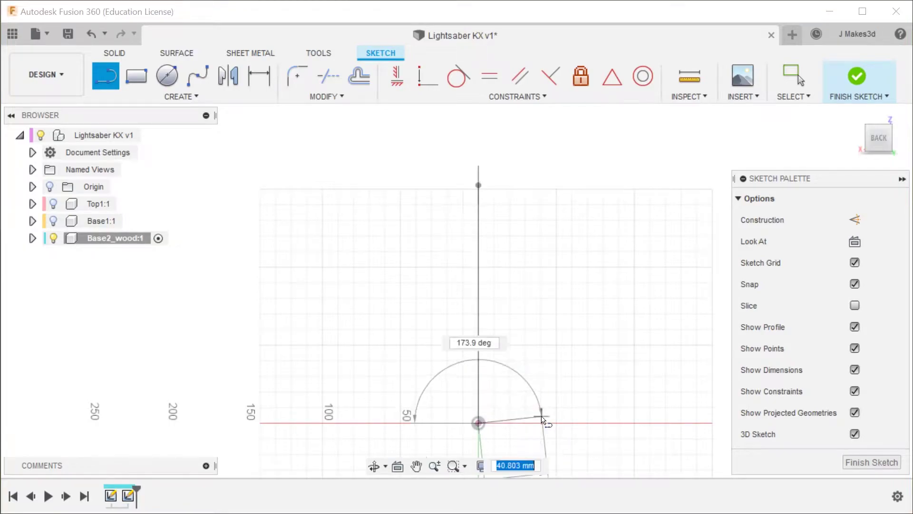
type("2.")
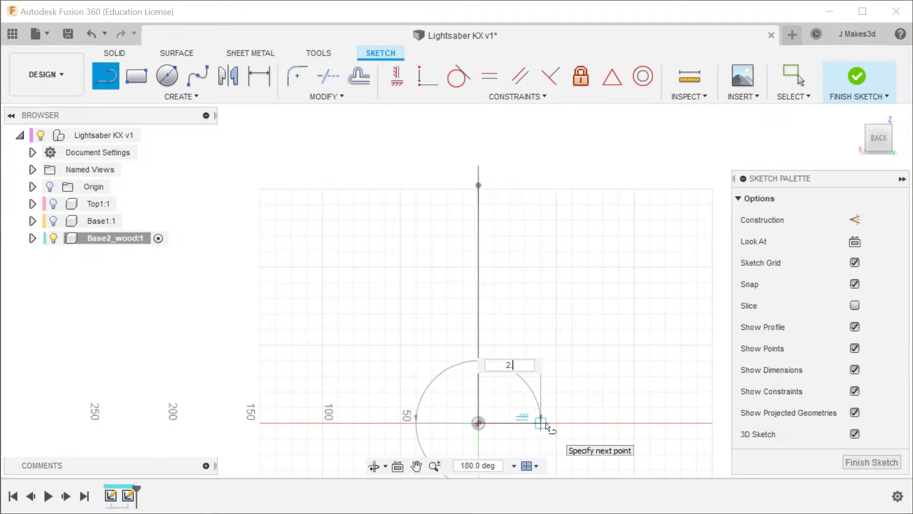
key("Return")
key("Escape")
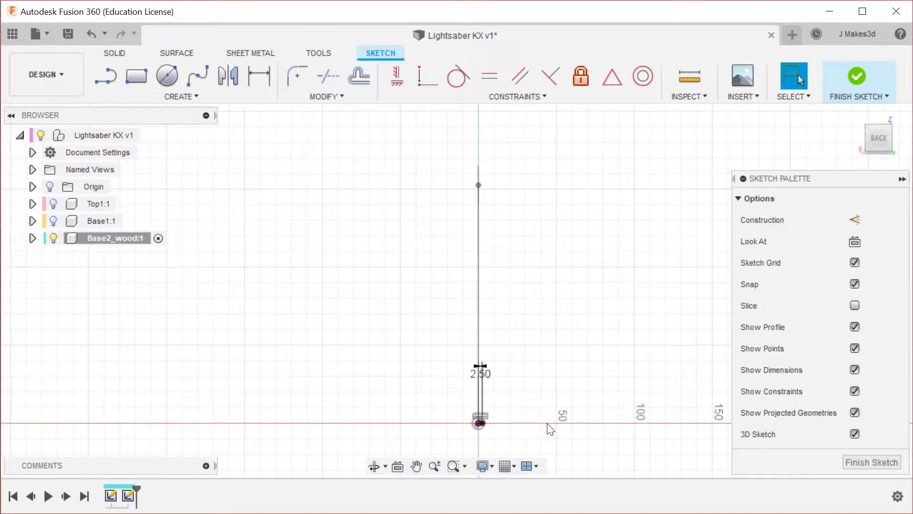
Sketch a 152.5 mm line upward at 90 degrees from the free end of the 2.5 mm line.
key("l")
scroll(475, 414, "up", 5)
left_click(528, 436)
scroll(162, 419, "down", 4)
type("55")
key("Tab")
type("90")
key("Tab")
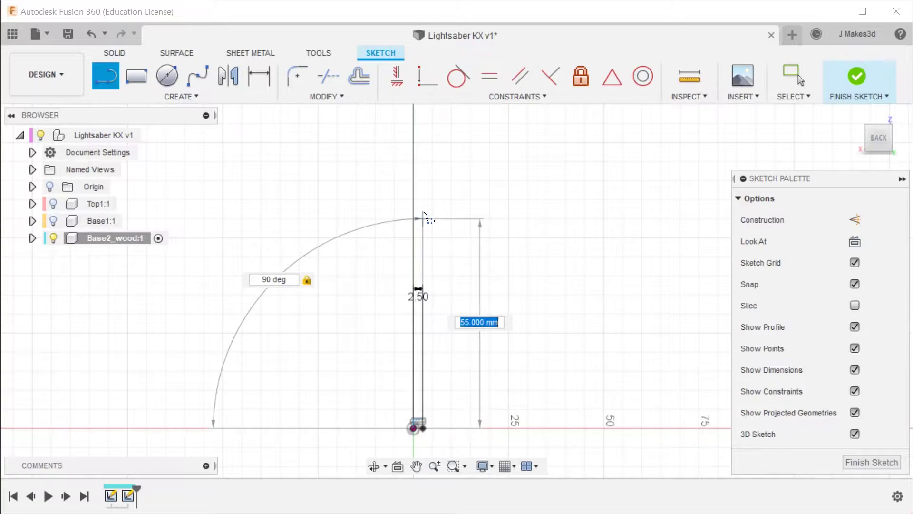
type("152.")
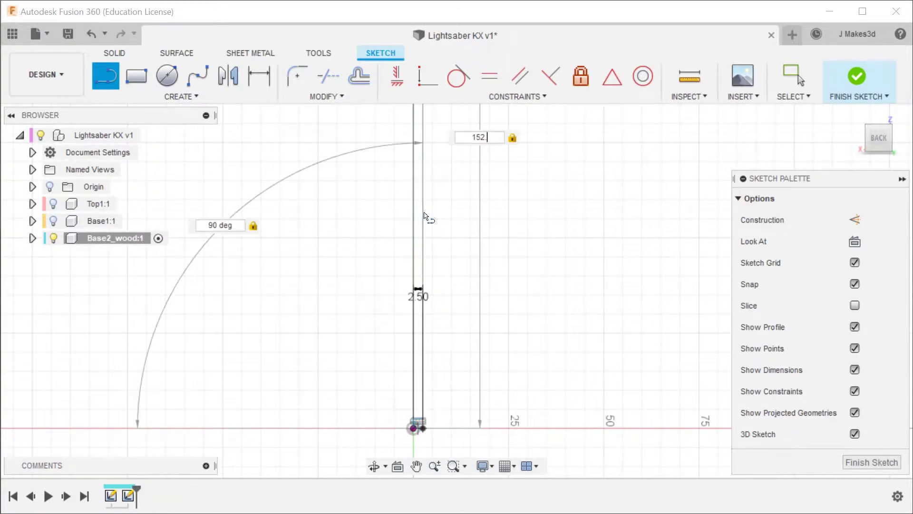
type("5")
key("Return")
key("Escape")
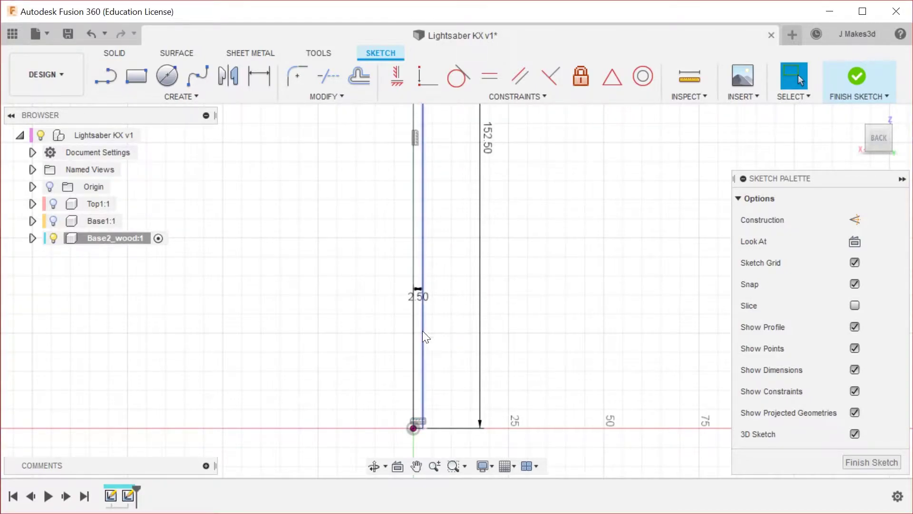
Sketch a 152.5 mm vertical line from the origin and close the narrow strip by joining the tops of both vertical lines.
key("l")
left_click(411, 429)
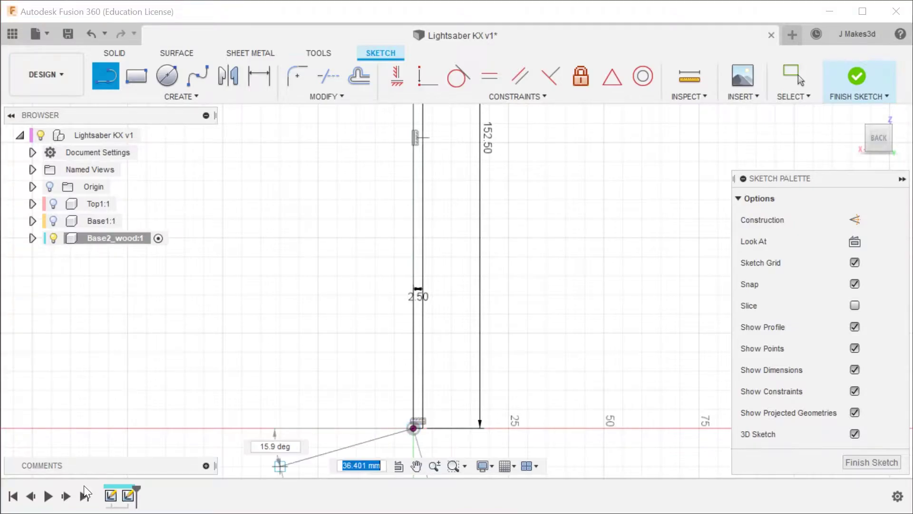
scroll(214, 438, "down", 1)
scroll(476, 373, "down", 5)
scroll(425, 241, "up", 3)
scroll(435, 240, "up", 4)
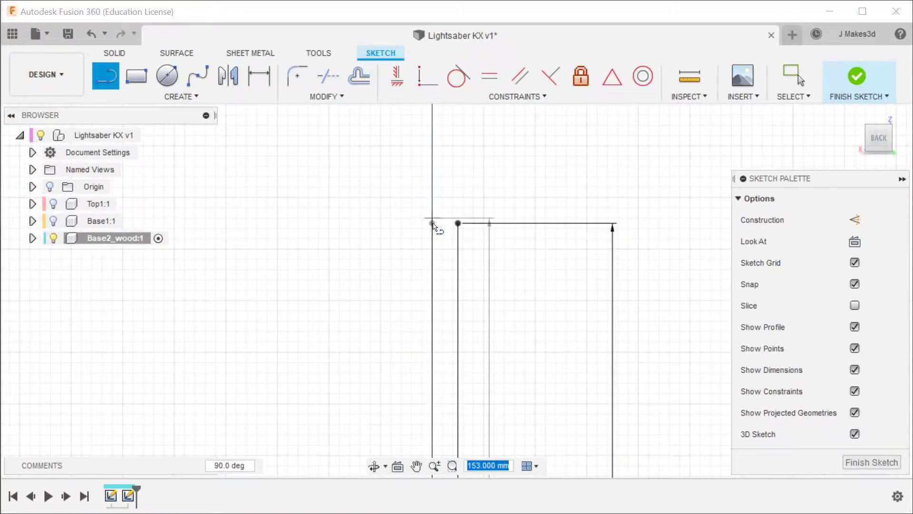
type("152")
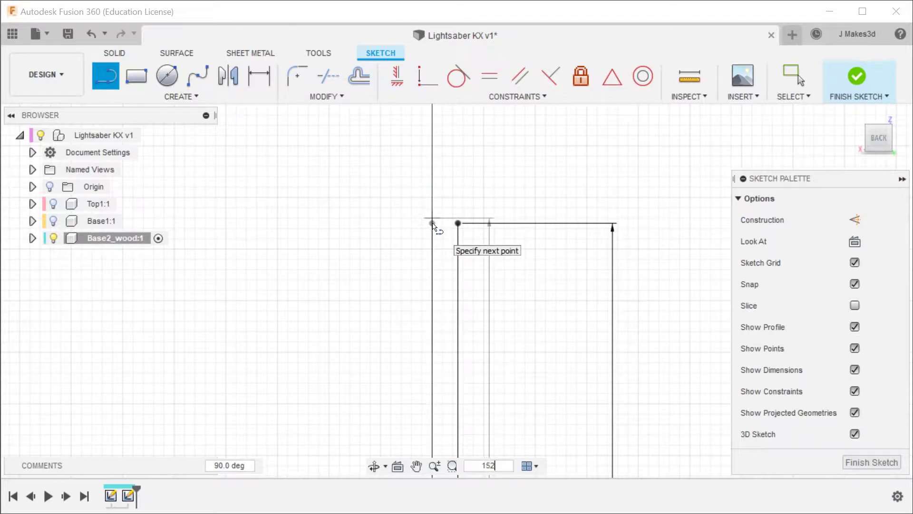
type(".5")
key("Return")
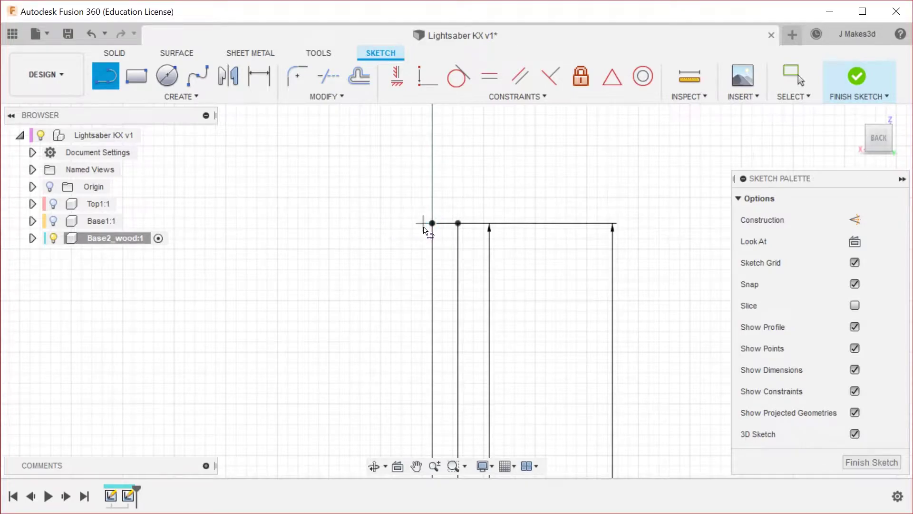
left_click(458, 223)
key("Escape")
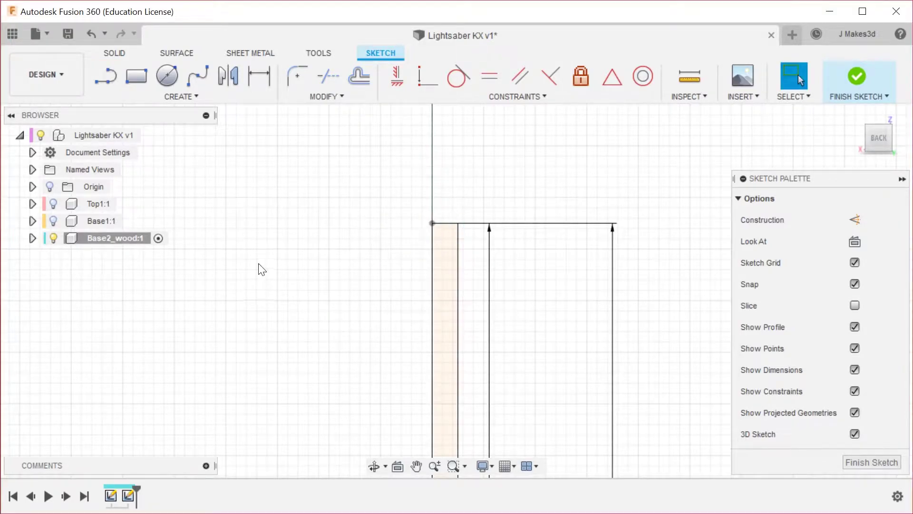
Expand the Base2_wood component in the model tree and finish the narrow strip's sketch.
left_click(33, 241)
scroll(261, 218, "down", 8)
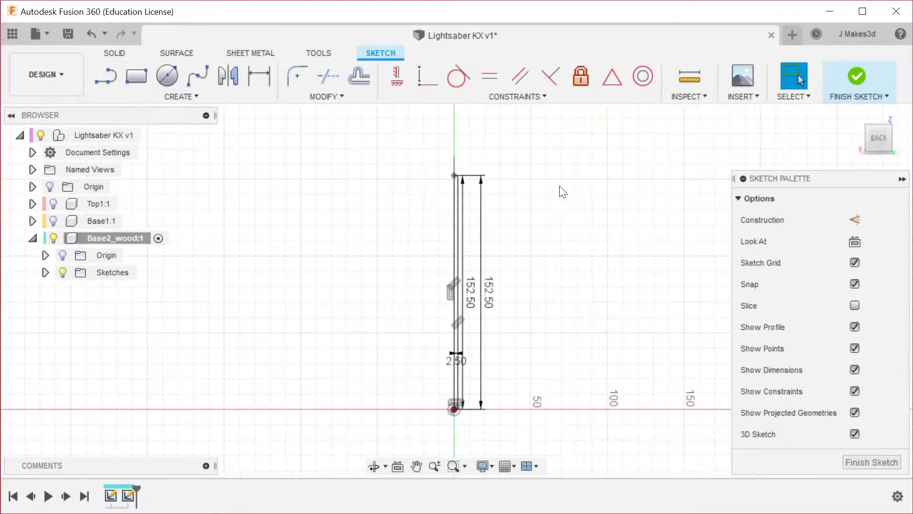
left_click(854, 78)
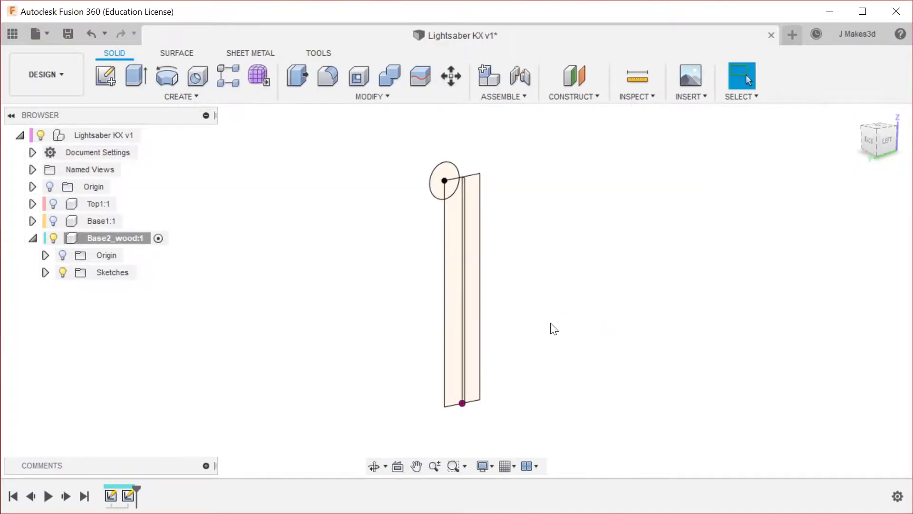
Create a New Body cylinder on the horizontal origin plane, centred on the origin, with 30 mm diameter and 152.5 mm height.
type("scy")
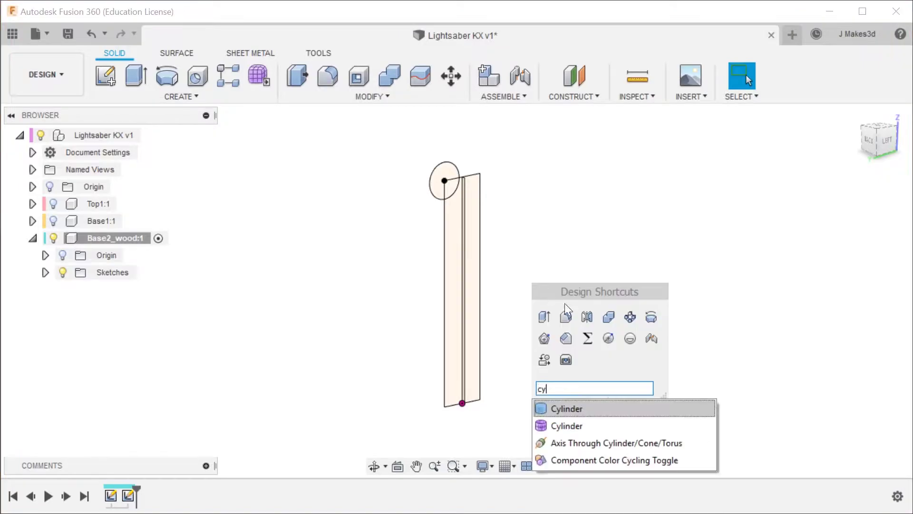
left_click(600, 410)
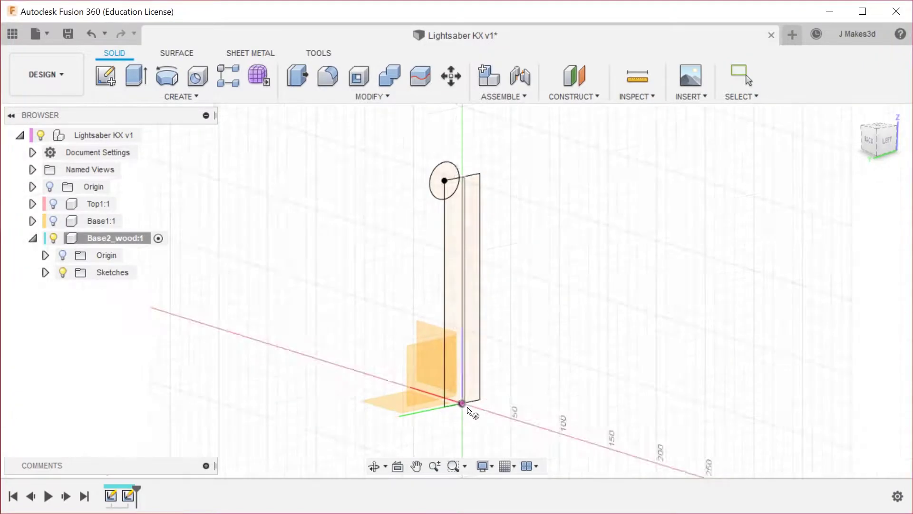
left_click(386, 398)
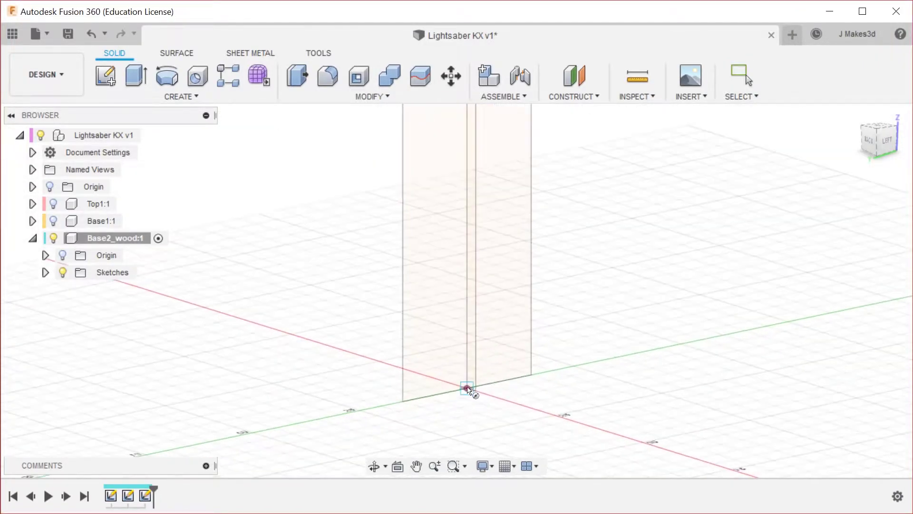
left_click(473, 389)
type("30")
key("Return")
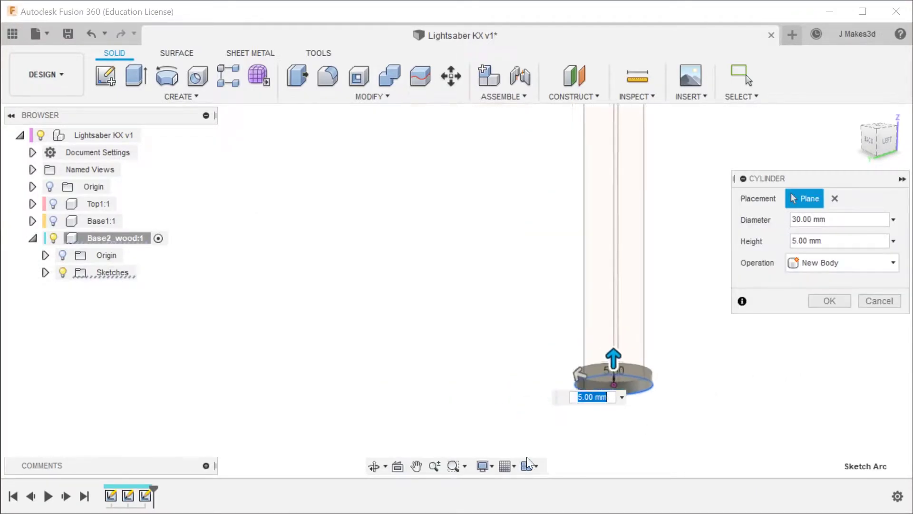
type("152")
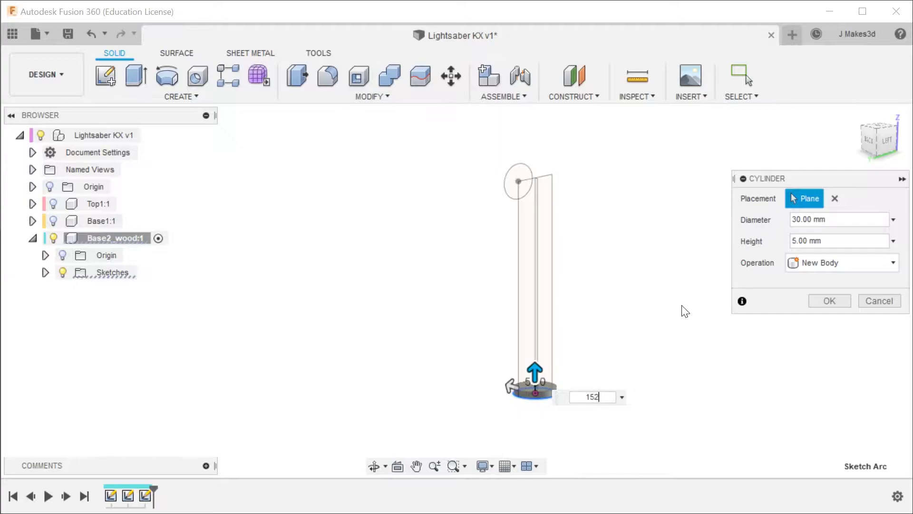
type(".5")
key("Return")
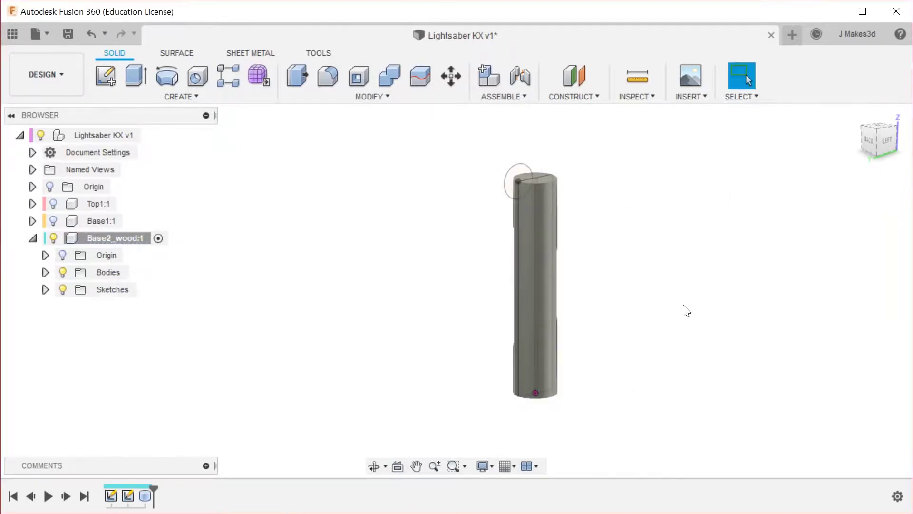
scroll(622, 159, "up", 3)
scroll(640, 175, "down", 3)
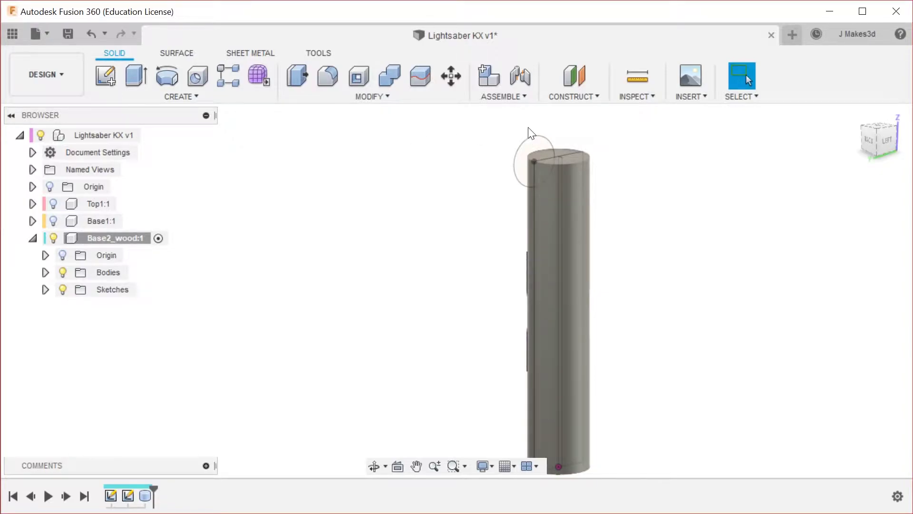
scroll(527, 138, "up", 6)
scroll(503, 215, "down", 5)
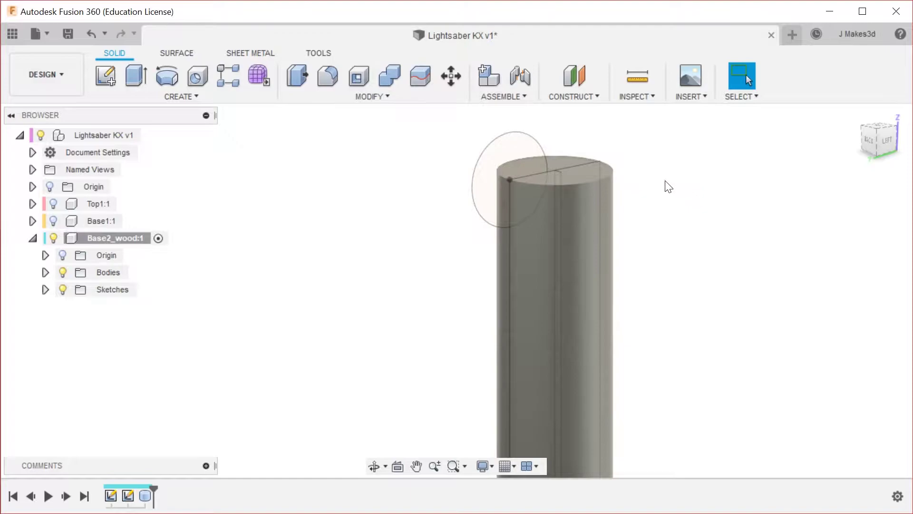
Extrude the tall profile with the circular corner notch by -15 mm as an Intersect with the cylinder.
key("e")
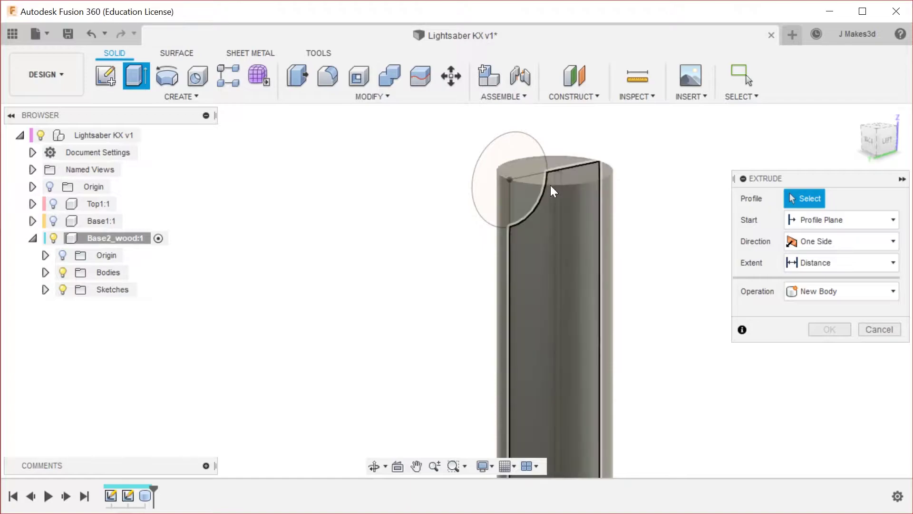
scroll(554, 174, "up", 5)
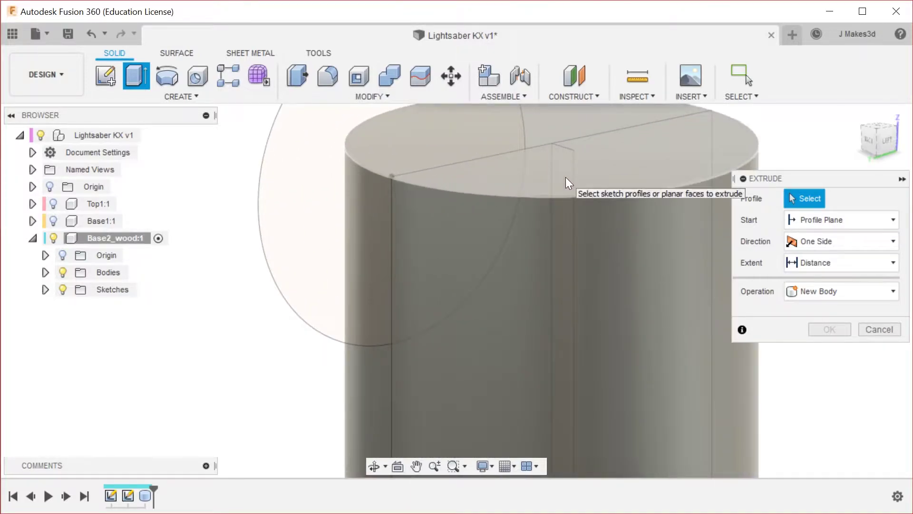
left_click(565, 178)
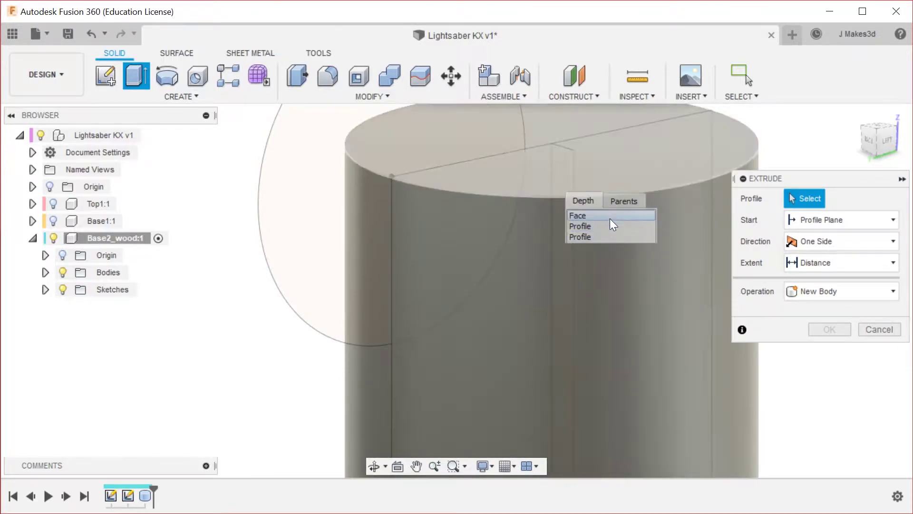
left_click(614, 238)
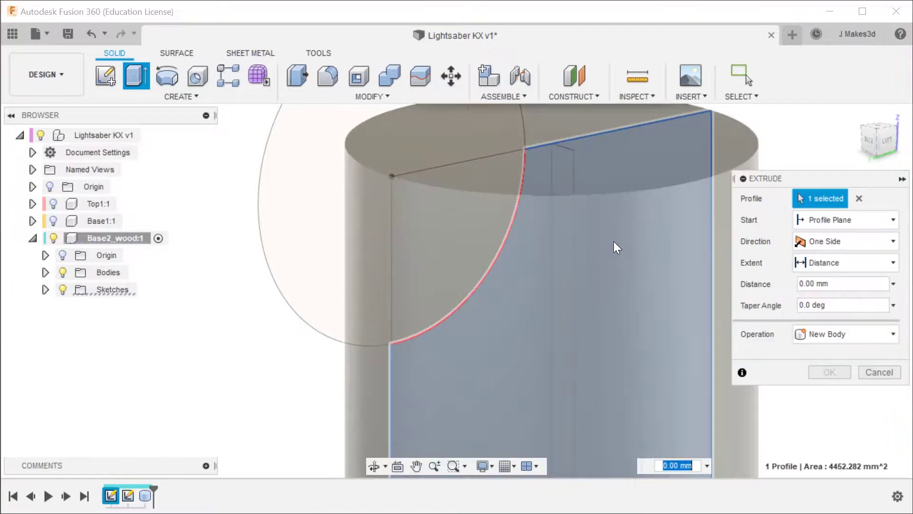
scroll(304, 156, "down", 3)
scroll(420, 172, "down", 8)
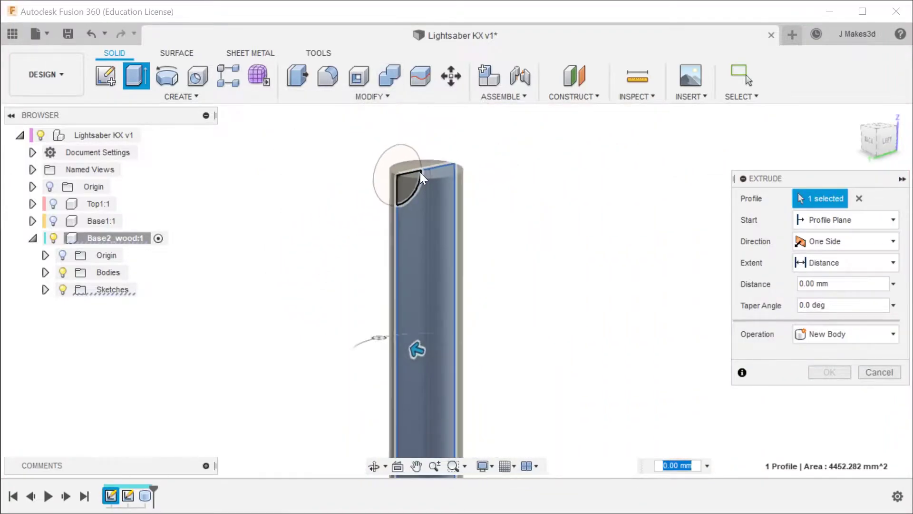
scroll(407, 238, "up", 5)
left_click_drag(454, 291, 486, 294)
type("-15")
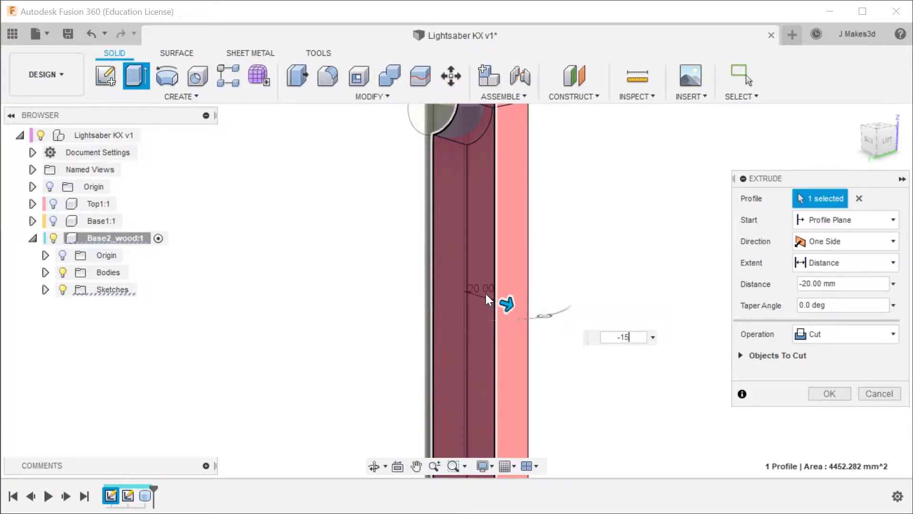
key("Return")
left_click(832, 333)
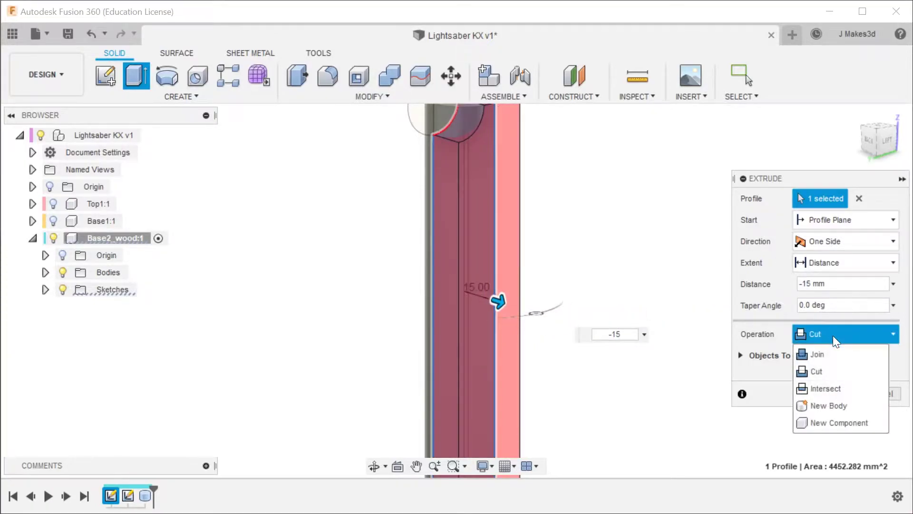
left_click(852, 390)
scroll(614, 248, "down", 3)
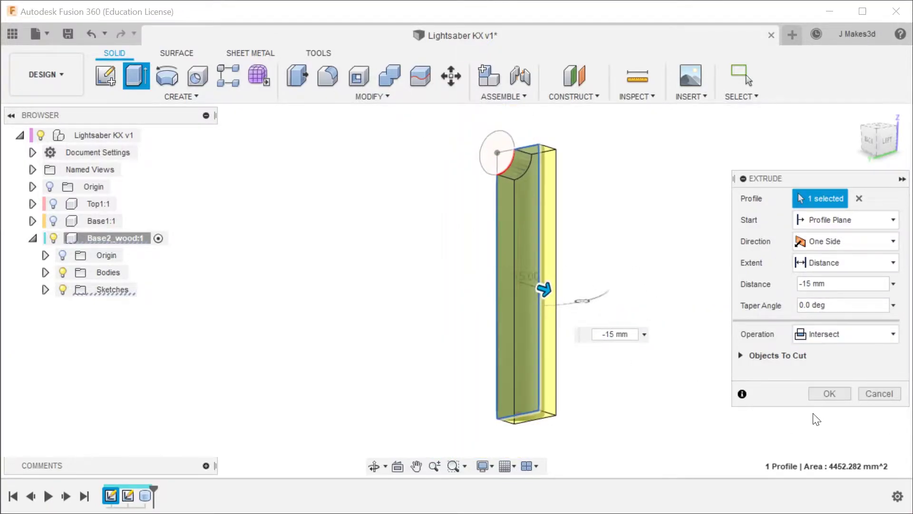
left_click(830, 391)
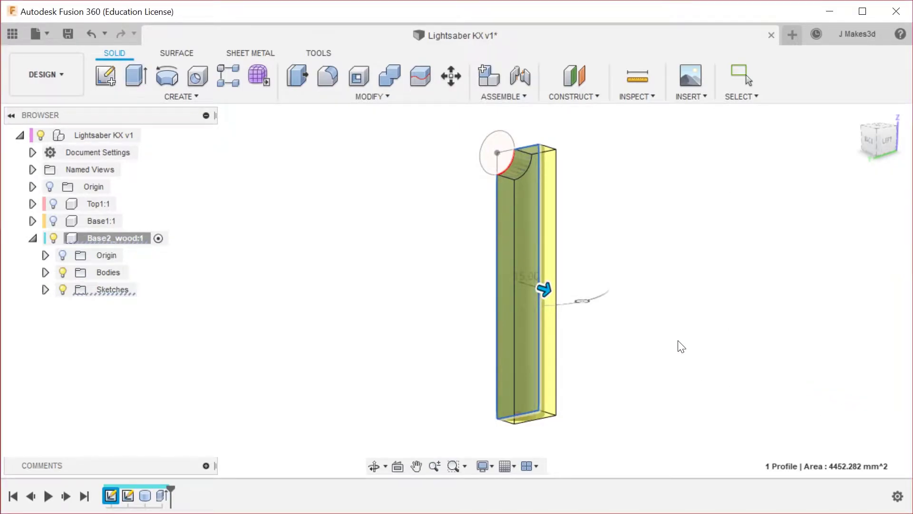
Extrude the narrow strip profile symmetrically by 15 mm as a Cut through the Base2_wood body.
scroll(552, 153, "up", 2)
scroll(508, 151, "down", 2)
scroll(507, 150, "up", 2)
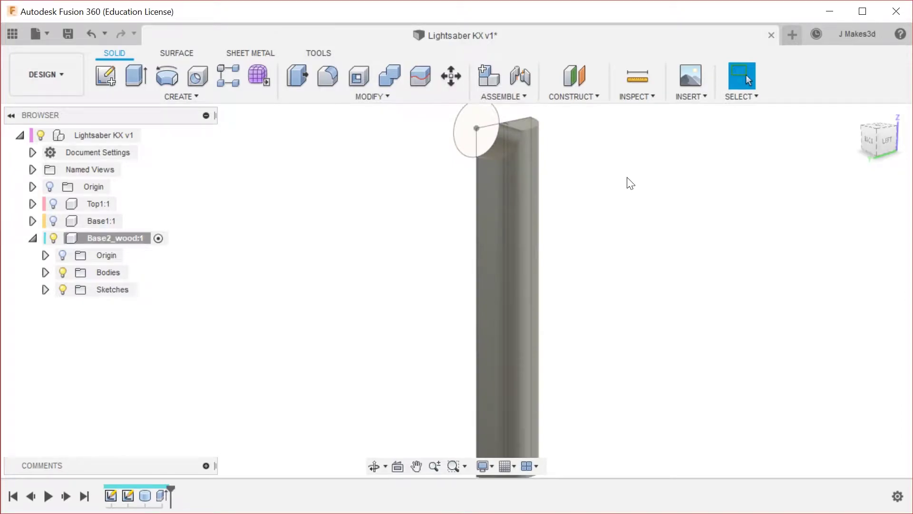
key("e")
middle_click_drag(626, 209, 749, 208, "shift")
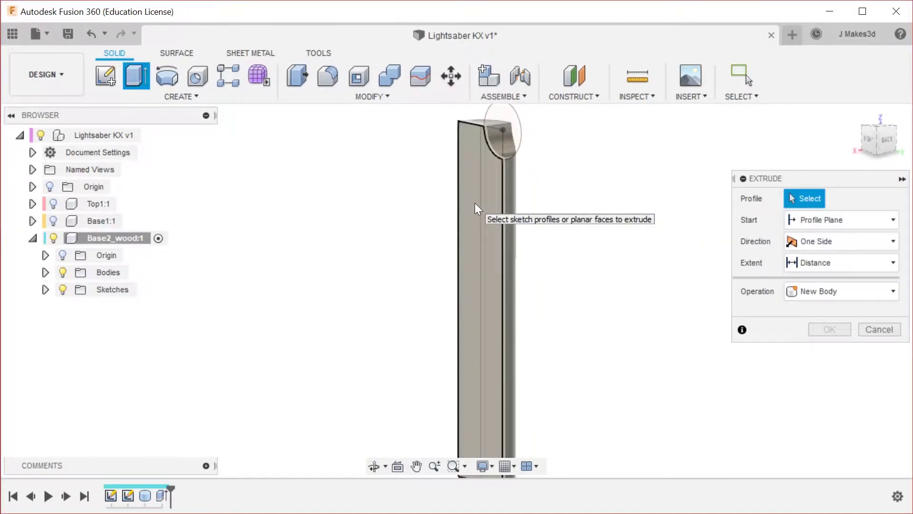
scroll(484, 136, "up", 3)
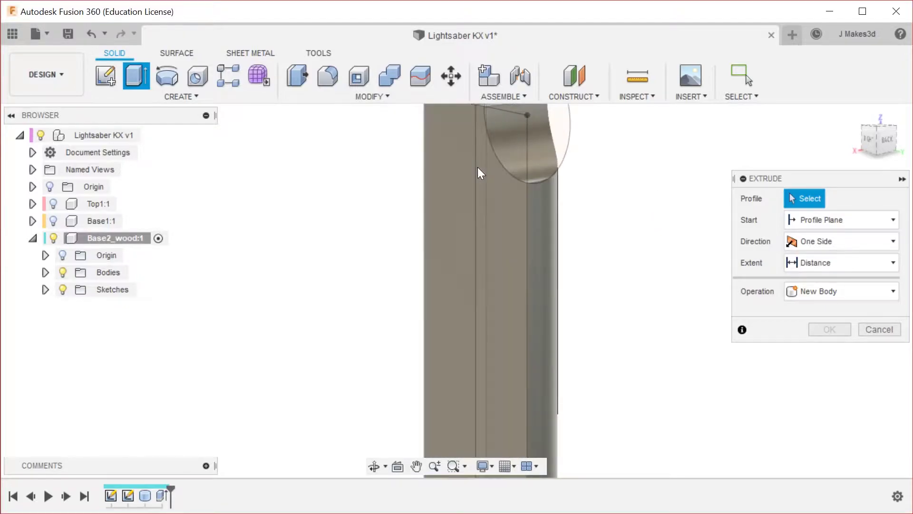
scroll(446, 178, "down", 2)
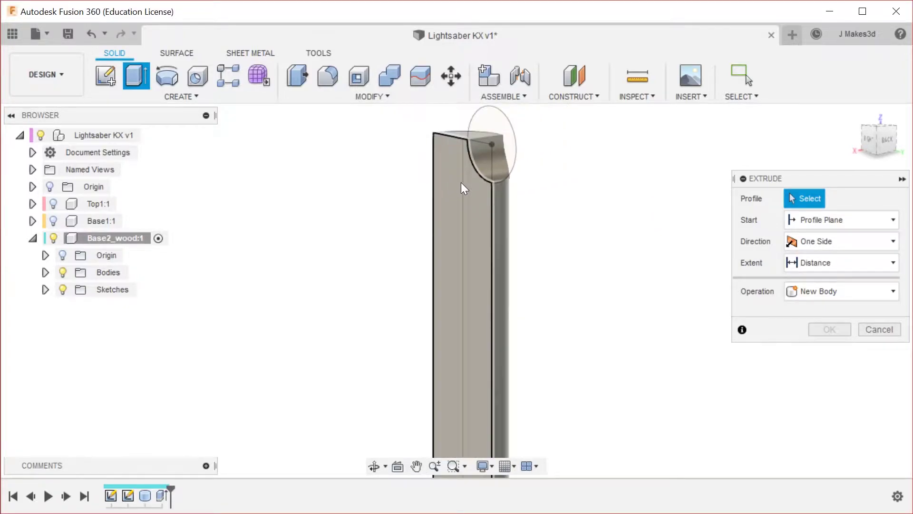
left_click(461, 182)
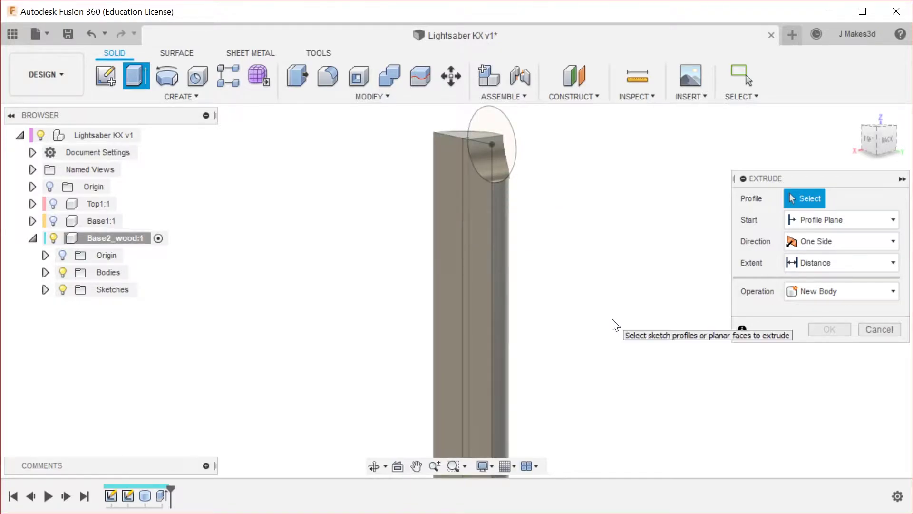
scroll(475, 205, "up", 4)
left_click(484, 173)
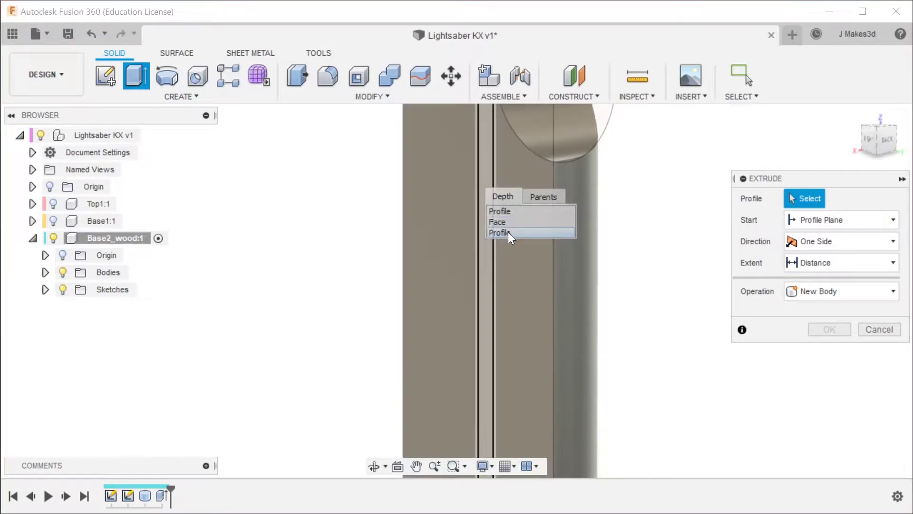
left_click(506, 232)
scroll(423, 161, "down", 4)
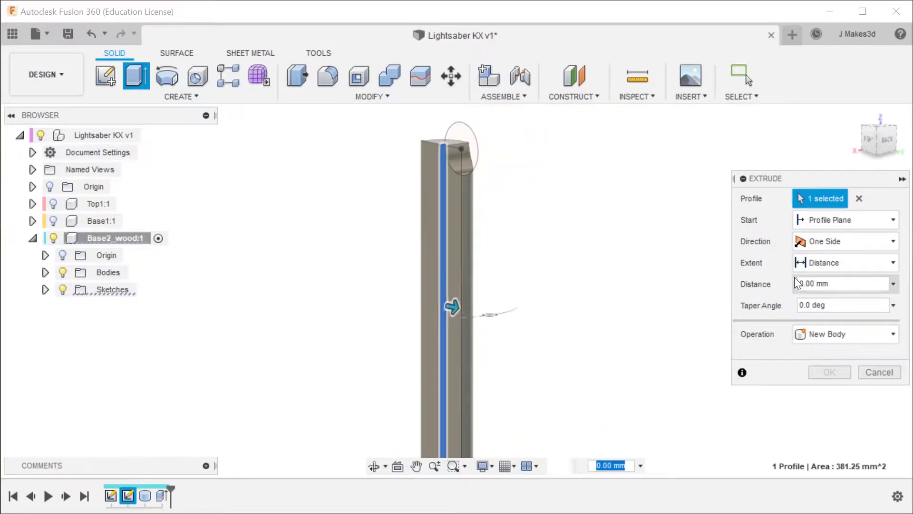
left_click(849, 241)
left_click(834, 296)
scroll(592, 278, "down", 3)
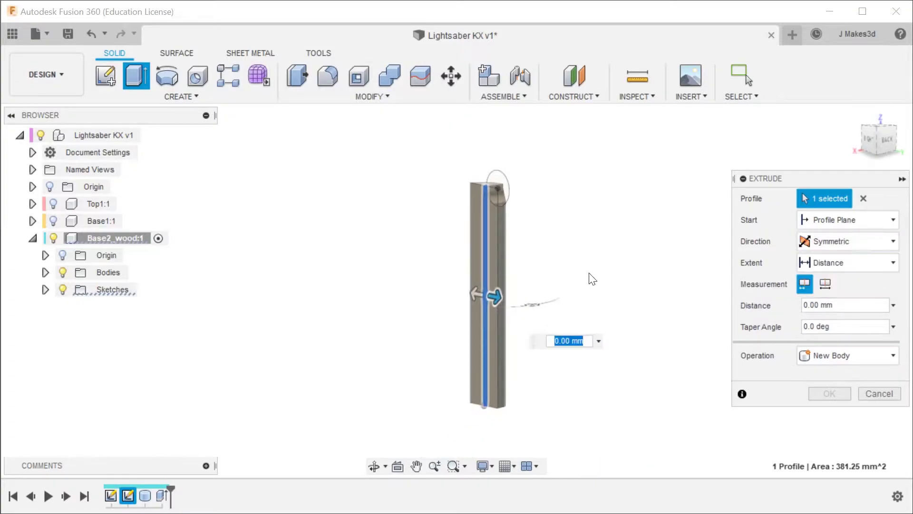
type("15")
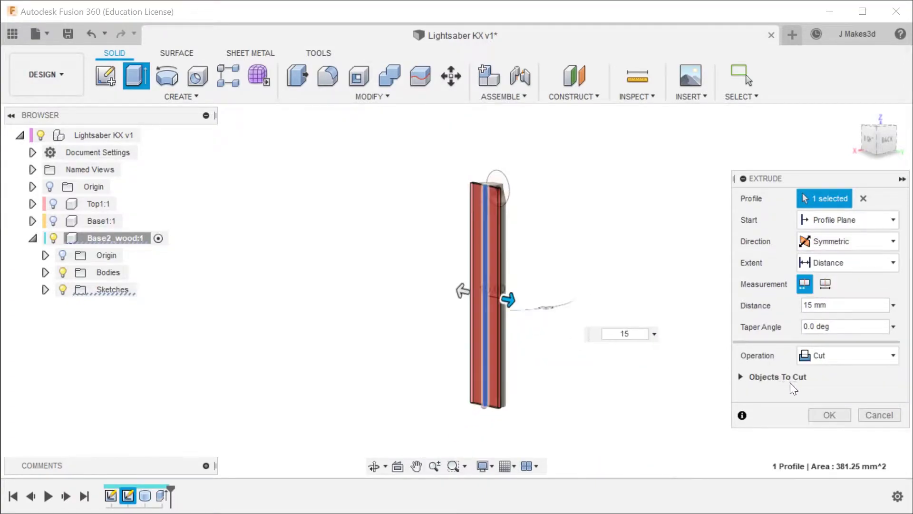
scroll(544, 209, "up", 3)
left_click(829, 414)
Examine the notched end, the strip cut and the full length of the Base2_wood body from several angles.
middle_click_drag(560, 226, 444, 251, "shift")
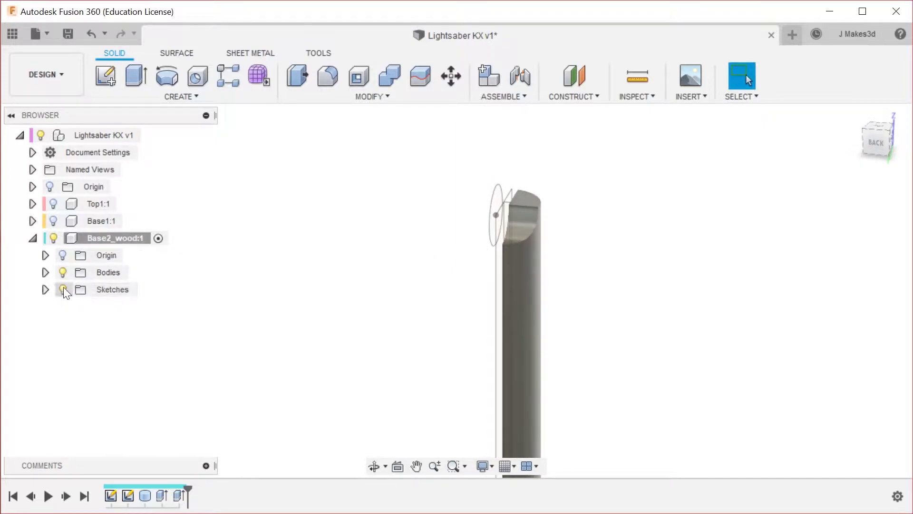
middle_click_drag(385, 238, 330, 194, "shift")
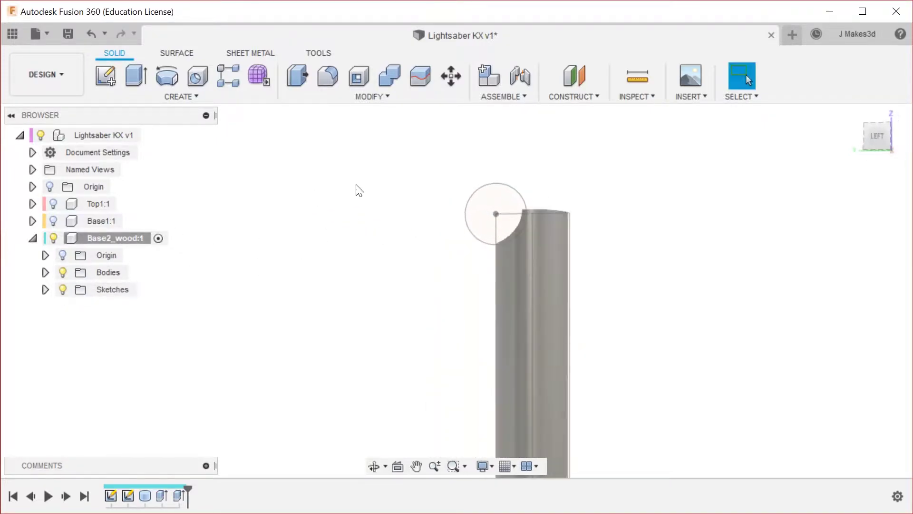
middle_click_drag(546, 261, 604, 284, "shift")
scroll(500, 200, "up", 6)
scroll(484, 179, "down", 4)
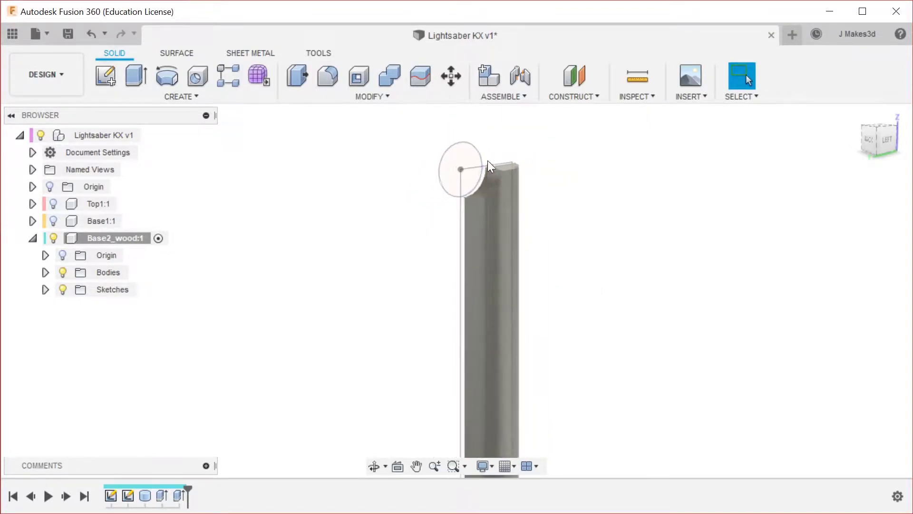
scroll(494, 152, "up", 5)
mouse_move(508, 163)
middle_mouse_down("shift")
mouse_move(613, 167)
mouse_move(520, 171)
middle_mouse_up("shift")
scroll(419, 176, "down", 4)
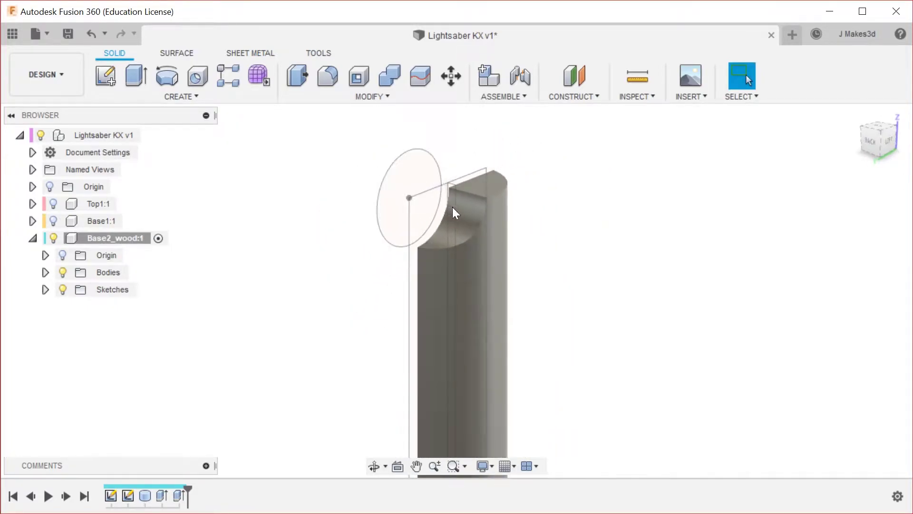
scroll(456, 219, "down", 4)
scroll(421, 323, "up", 3)
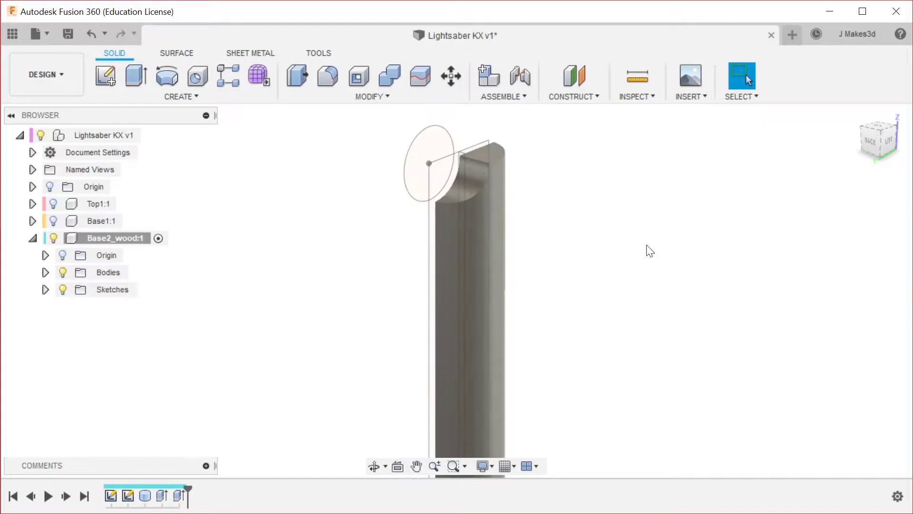
middle_click_drag(622, 224, 617, 179)
scroll(476, 236, "down", 3)
mouse_move(532, 263)
middle_mouse_down("shift")
mouse_move(538, 236)
mouse_move(526, 246)
middle_mouse_up("shift")
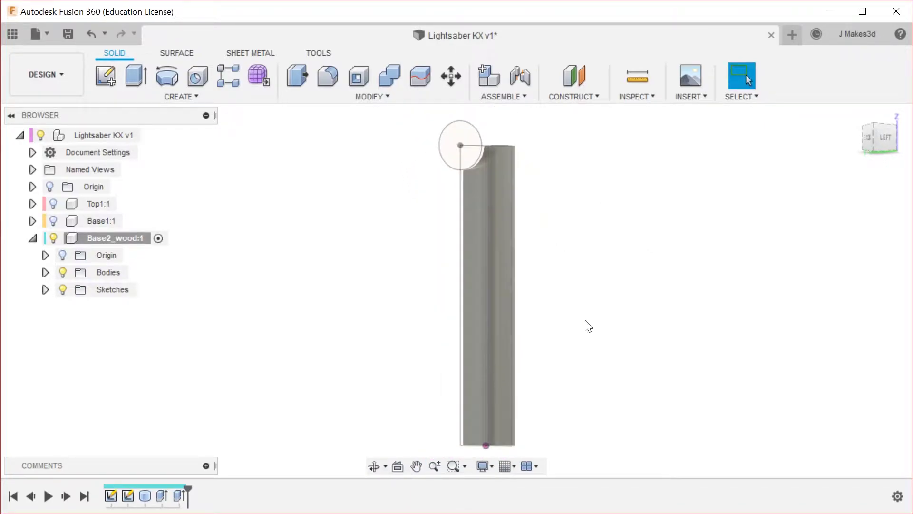
Collapse the Base2_wood component in the model tree and hide it.
left_click(33, 237)
left_click(54, 238)
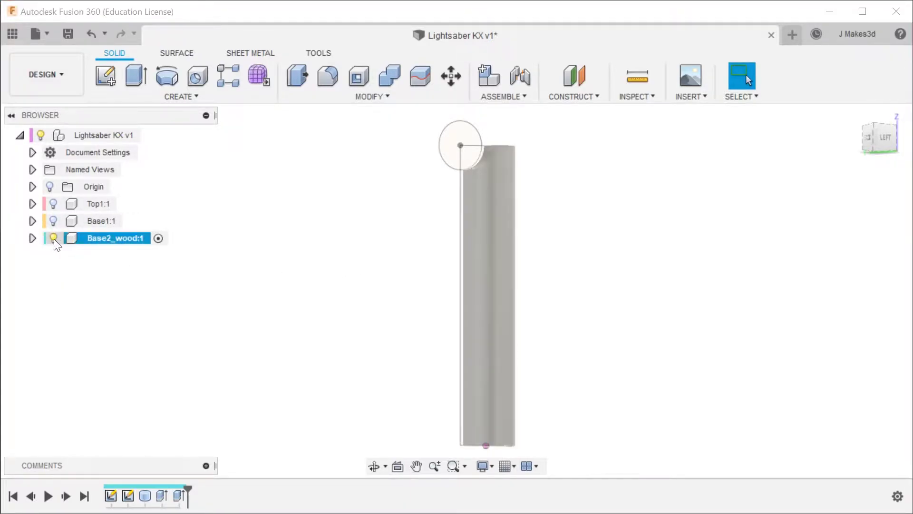
left_click(54, 239)
left_click(53, 238)
left_click(54, 238)
right_click(126, 242)
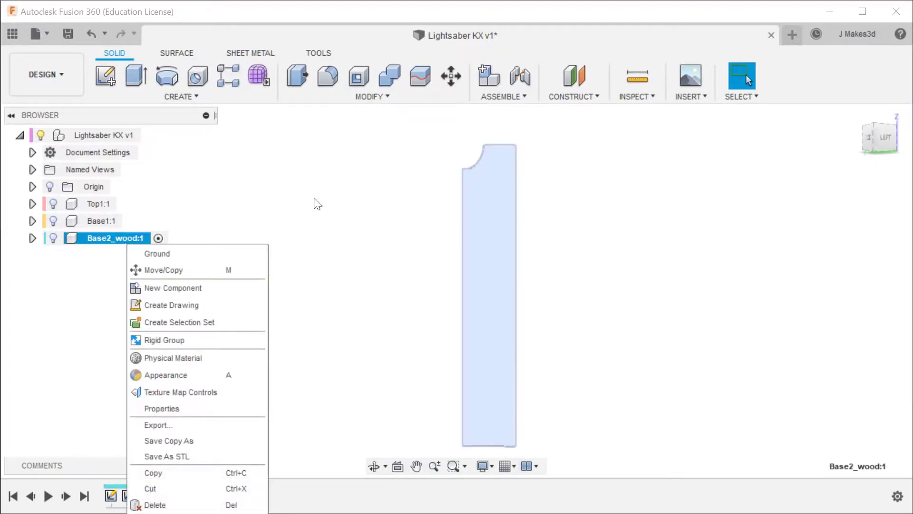
key("Escape")
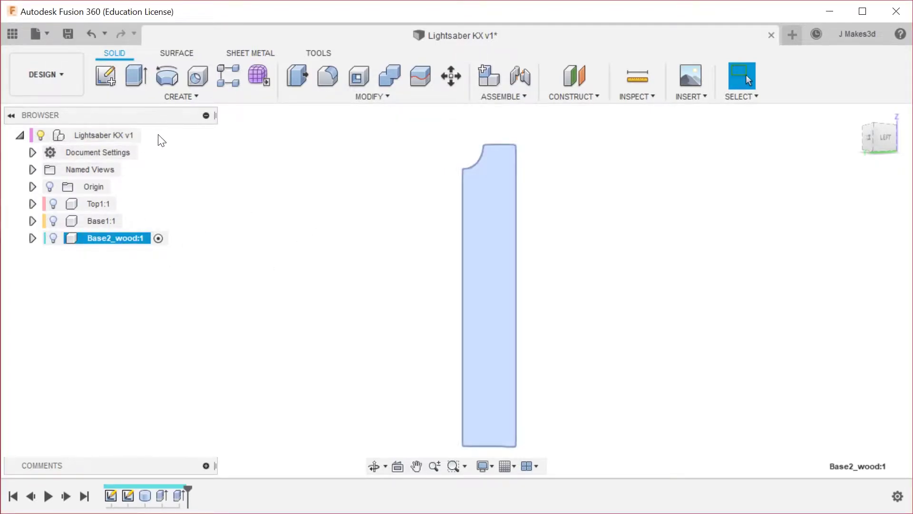
Activate the top-level Lightsaber KX component and show Base1.
left_click(148, 135)
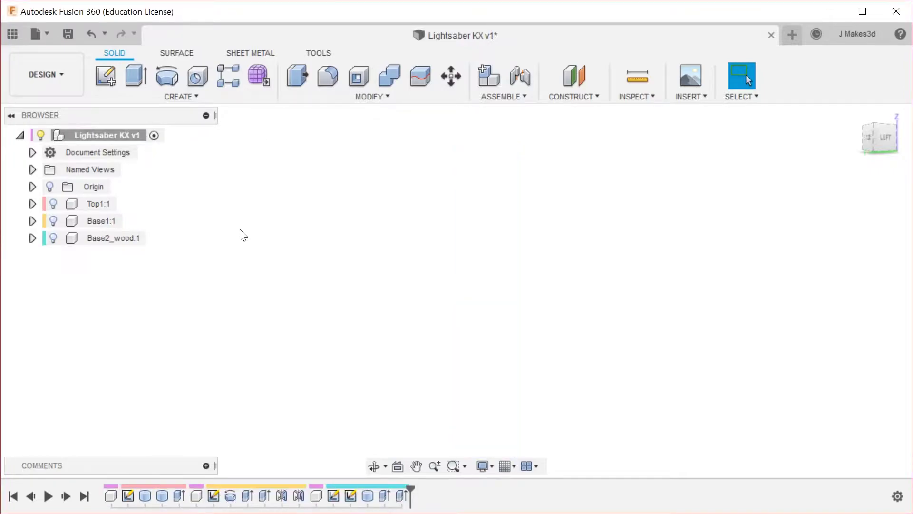
left_click(52, 221)
middle_click_drag(509, 208, 606, 266, "shift")
Create a rigid group from Base1 and the top-level Lightsaber KX component, with child components not included.
type("s")
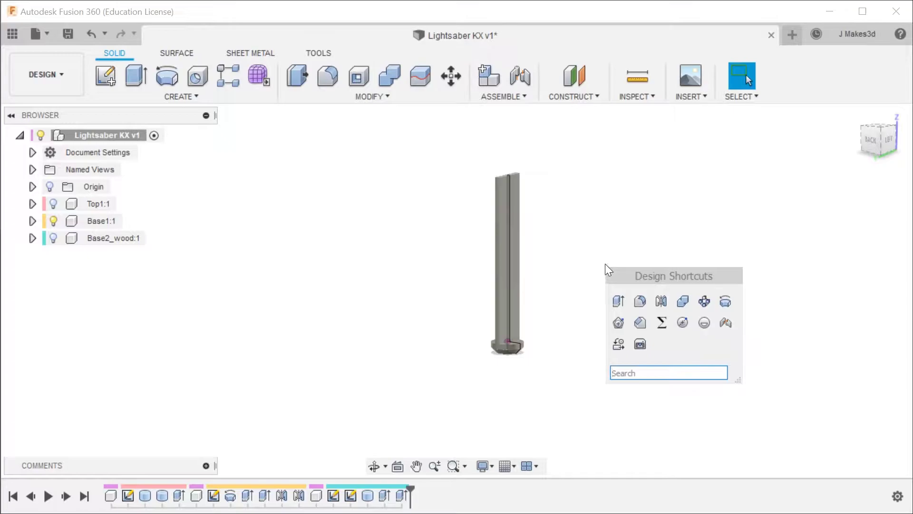
type("rigi")
key("Return")
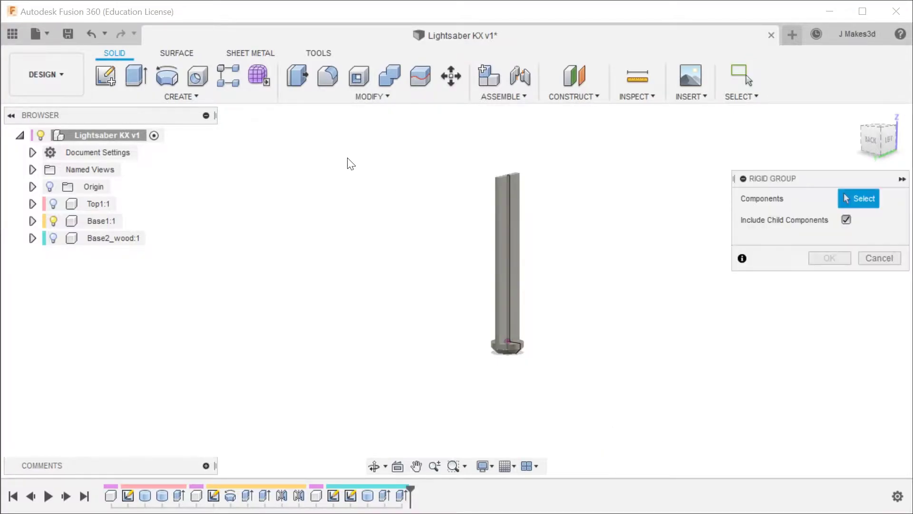
left_click(520, 209)
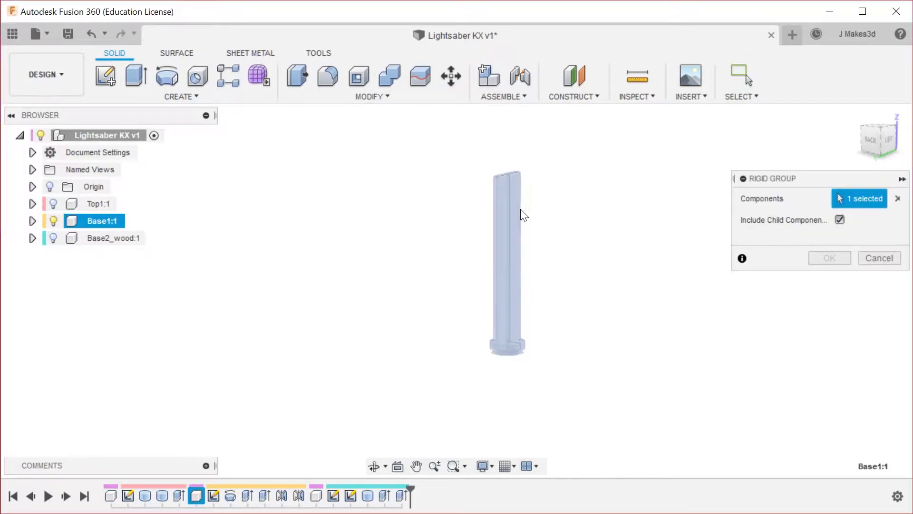
left_click(840, 219)
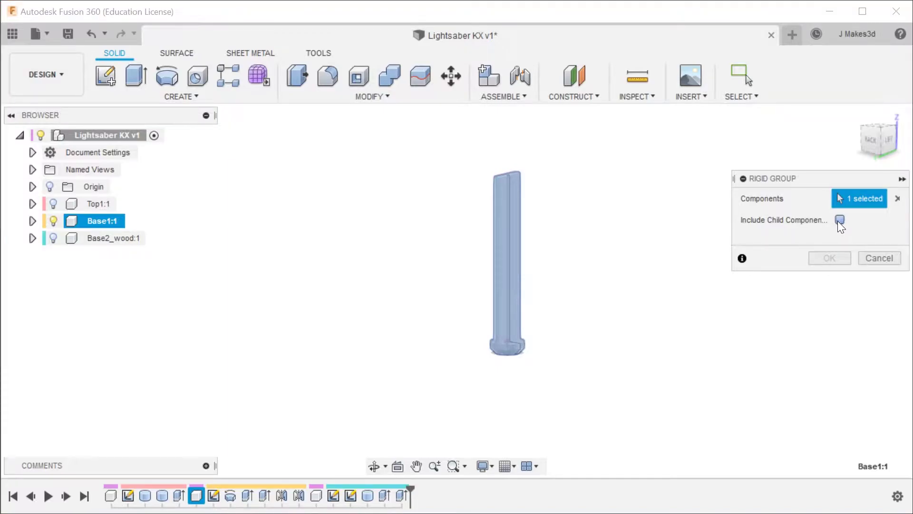
left_click(106, 136)
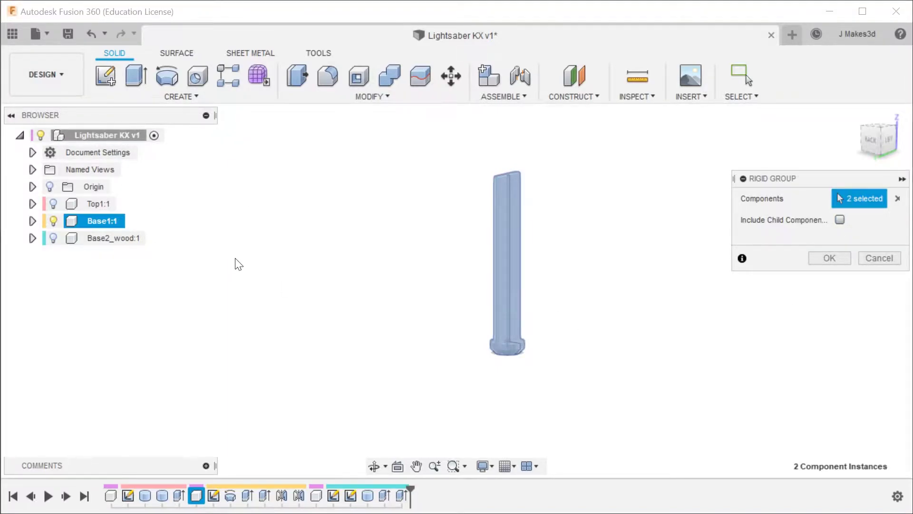
scroll(513, 214, "up", 3)
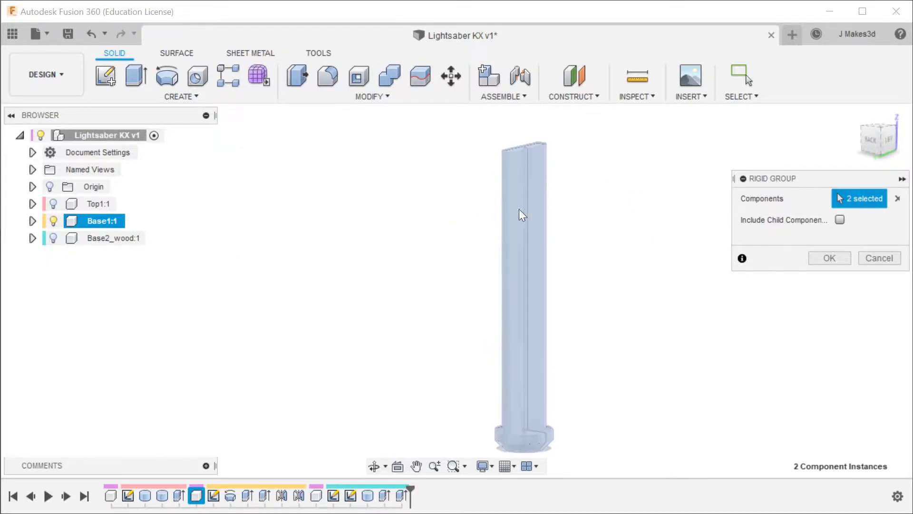
scroll(485, 249, "down", 2)
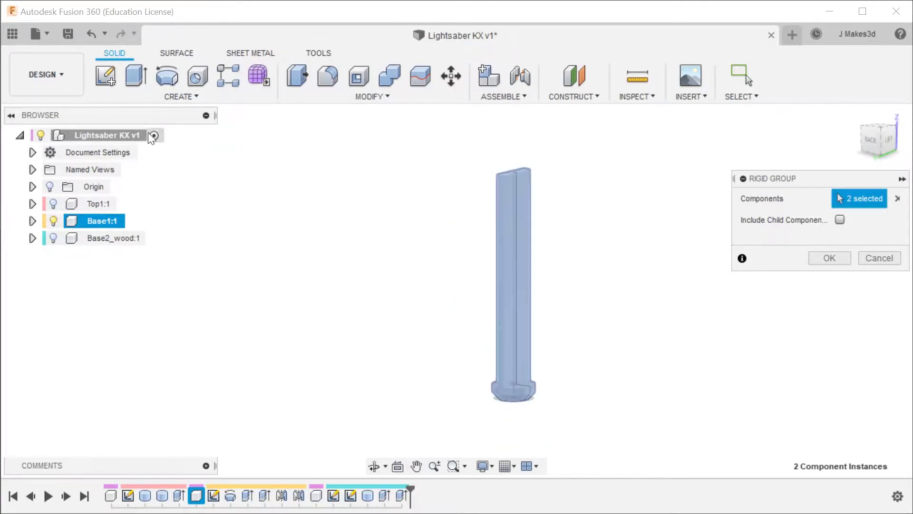
left_click(828, 259)
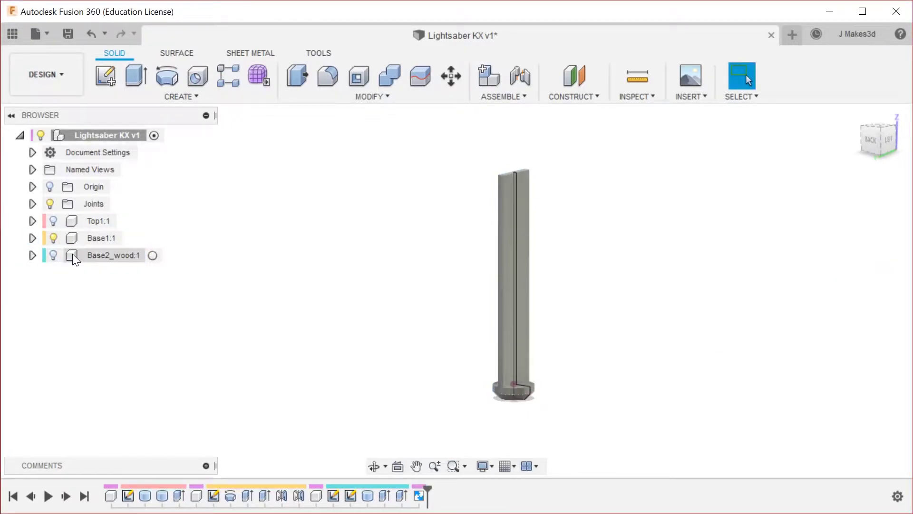
Show the Base2_wood component and apply the wood appearance already in the design to it.
key("a")
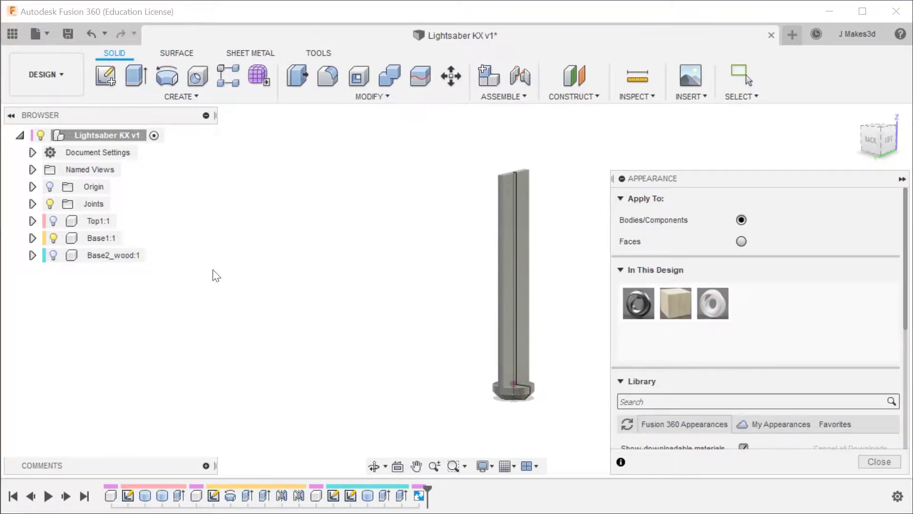
left_click(53, 259)
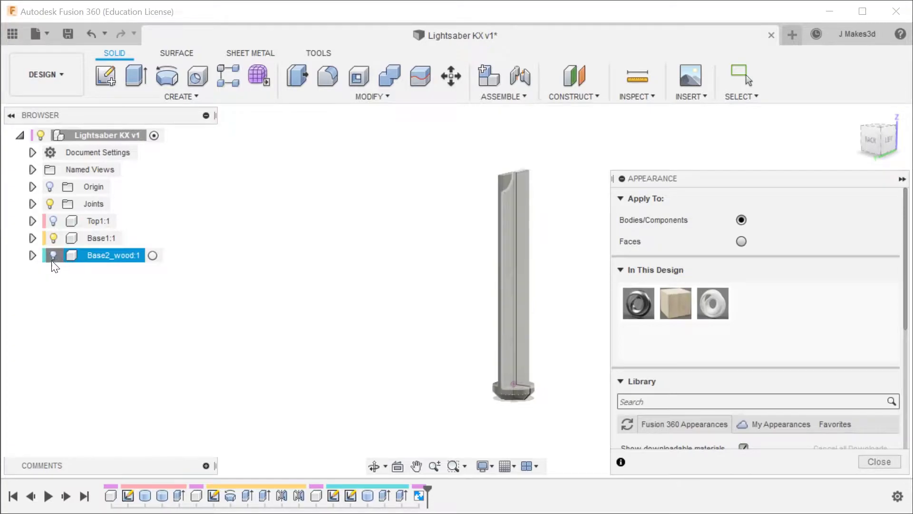
left_click(182, 341)
left_click_drag(676, 303, 532, 235)
scroll(566, 252, "up", 3)
mouse_move(566, 252)
middle_mouse_down("shift")
mouse_move(449, 228)
mouse_move(526, 259)
mouse_move(556, 258)
middle_mouse_up("shift")
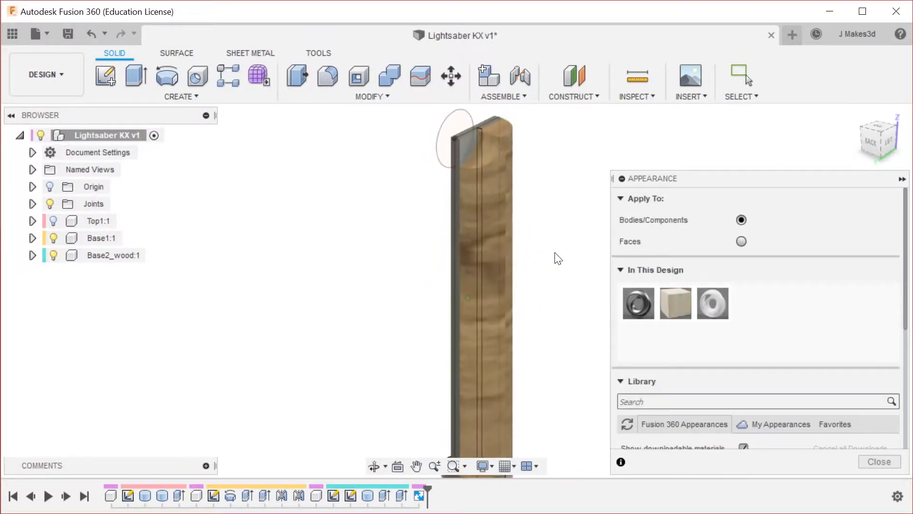
scroll(314, 180, "down", 3)
scroll(446, 209, "up", 1)
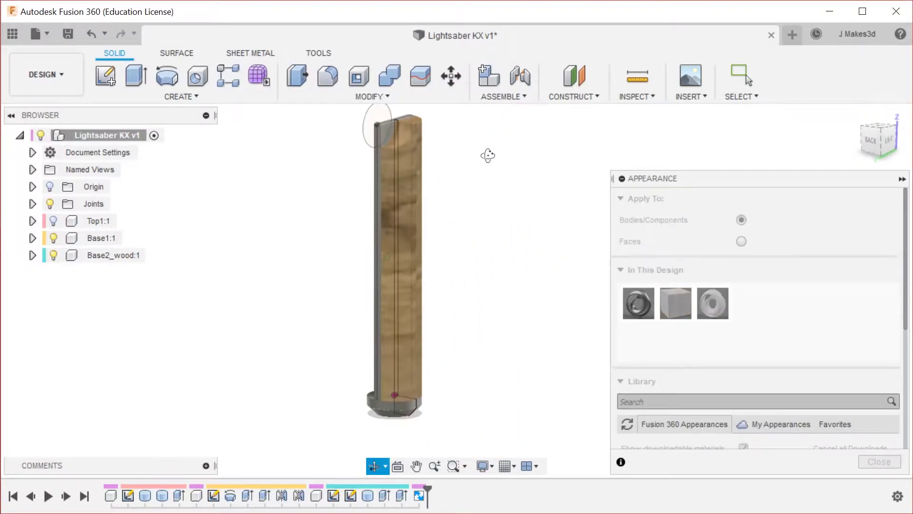
left_click_drag(408, 246, 518, 259)
key("Escape")
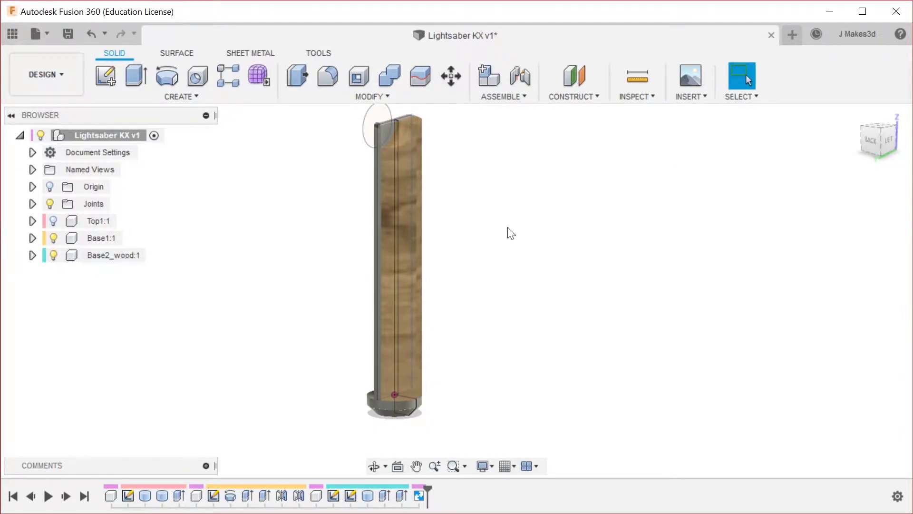
Hide Base1 and set a point on Base2_wood's flat bottom end face as the first component of a new joint.
key("j")
scroll(413, 378, "up", 3)
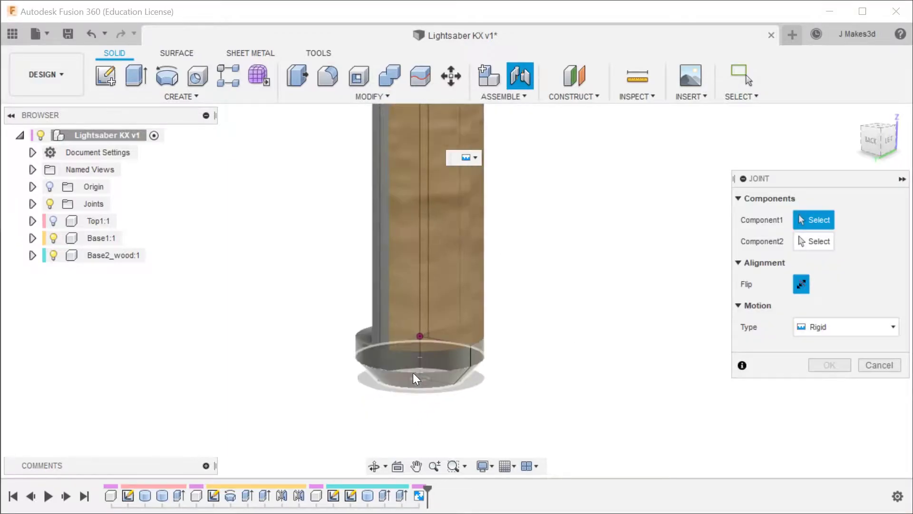
left_click(53, 237)
middle_click_drag(517, 388, 543, 276, "shift")
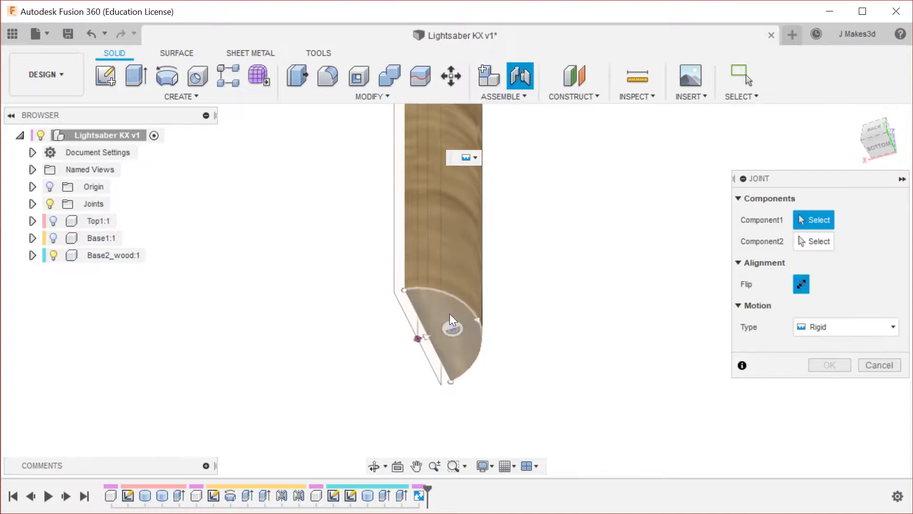
left_click(448, 293)
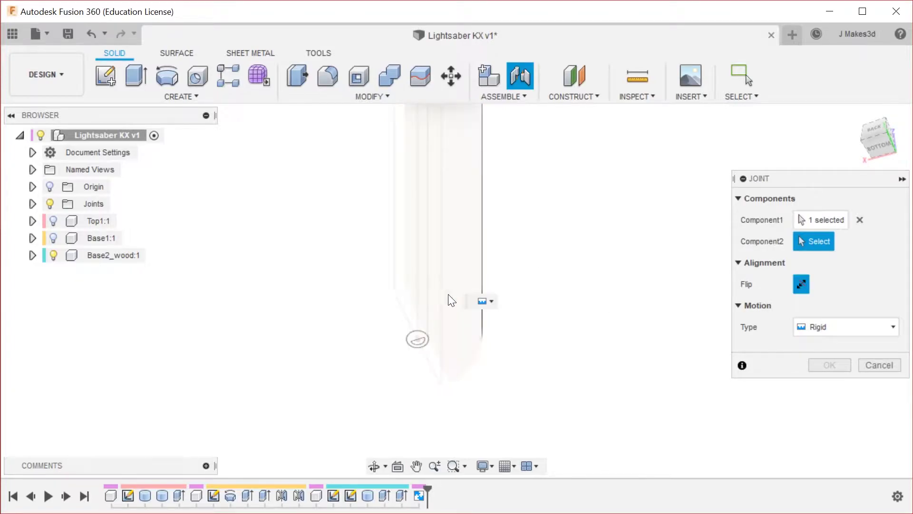
Show Base1 and join Base2_wood rigidly to the centre of its round base flange with zero angle and offsets.
left_click(54, 238)
middle_click_drag(695, 261, 487, 326, "shift")
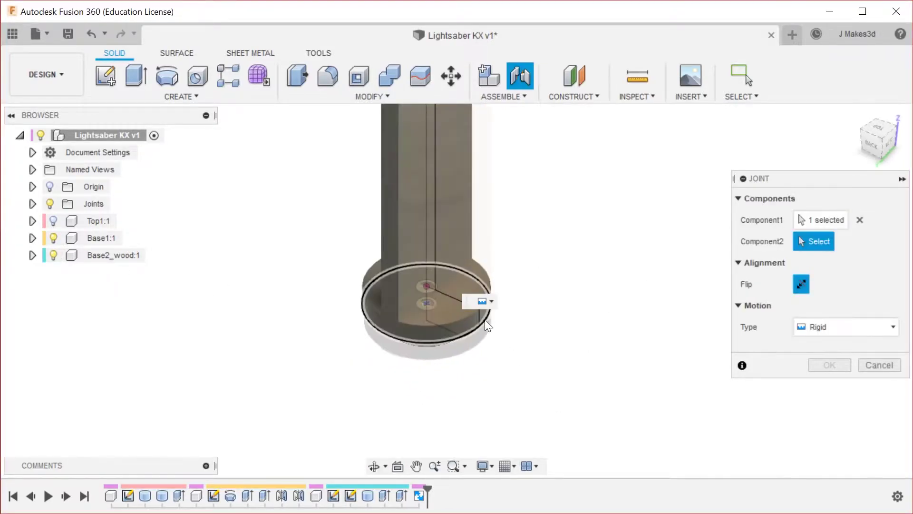
left_click(453, 321)
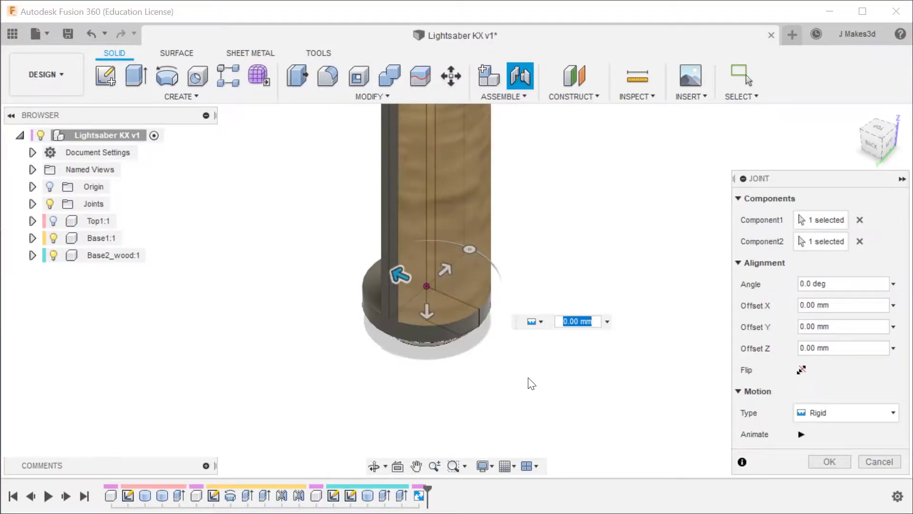
scroll(536, 398, "down", 5)
scroll(522, 206, "up", 2)
middle_click_drag(539, 215, 522, 208, "shift")
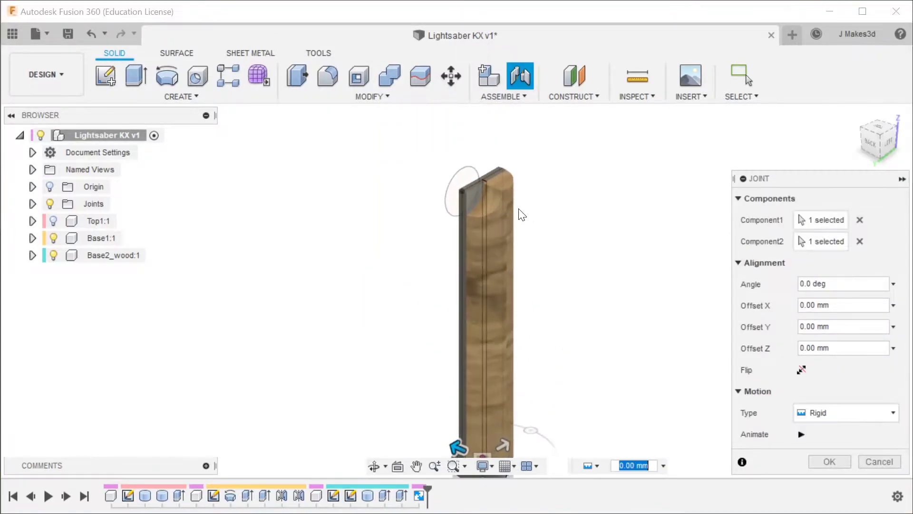
scroll(524, 214, "down", 3)
left_click(830, 461)
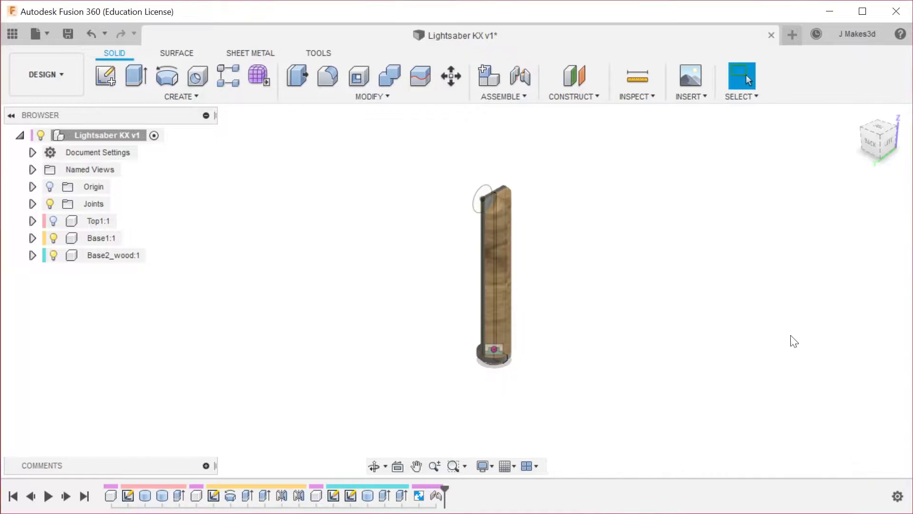
Inspect the joined base assembly and its notched end, and hide Base1 and Base2_wood.
scroll(556, 204, "up", 3)
scroll(488, 203, "down", 2)
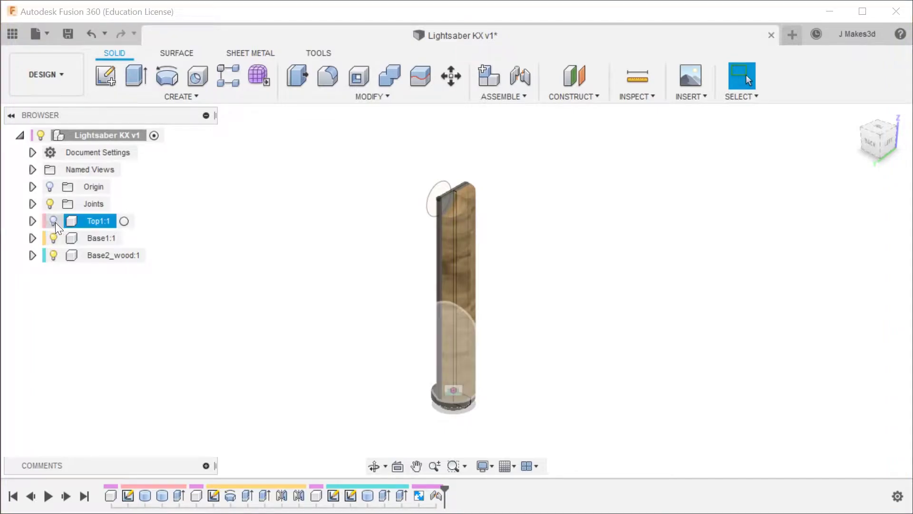
middle_click_drag(311, 291, 369, 254, "shift")
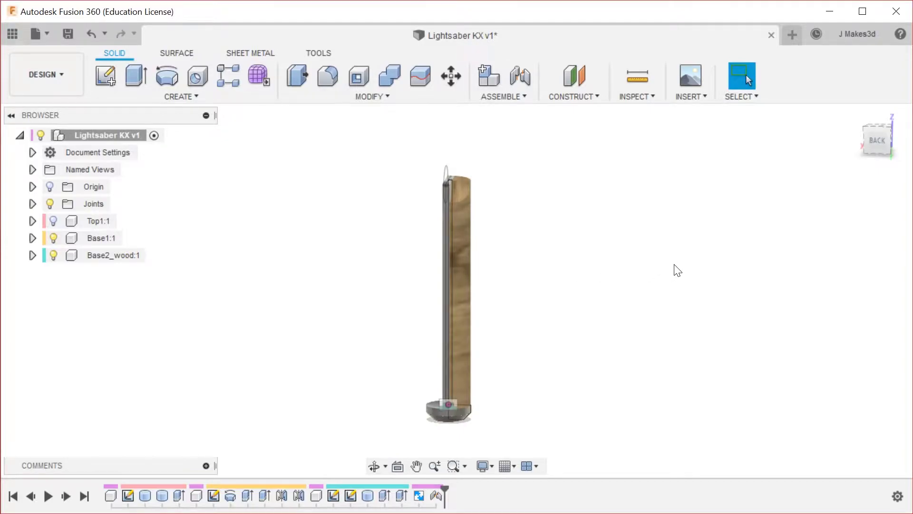
scroll(475, 193, "up", 3)
middle_click_drag(441, 157, 539, 211, "shift")
left_click(54, 239)
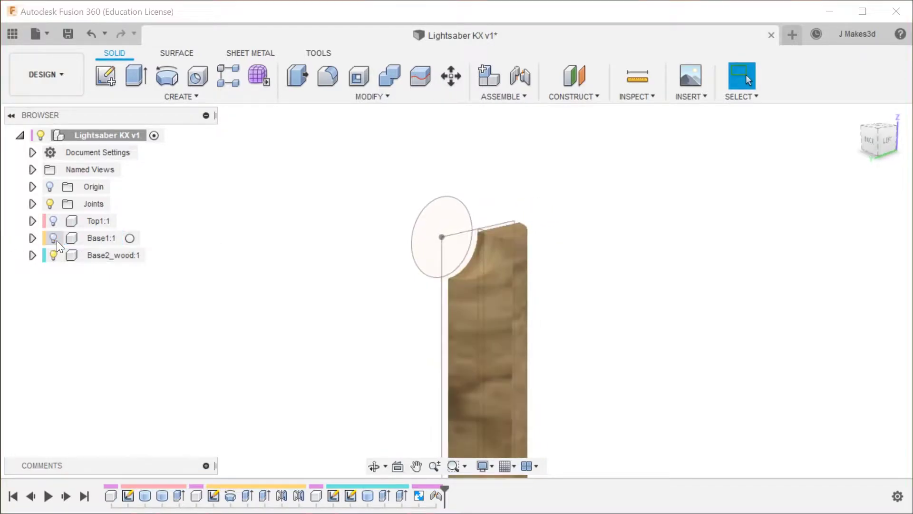
left_click(53, 256)
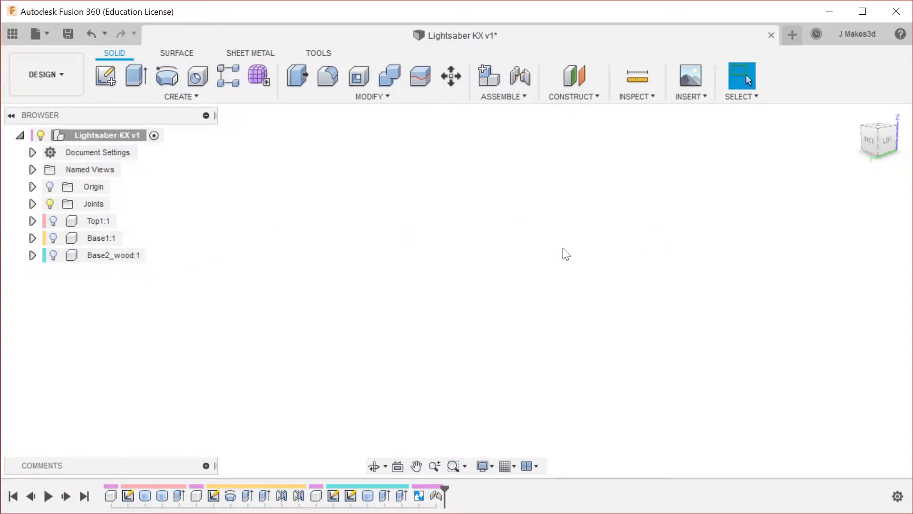
key("c")
scroll(516, 302, "down", 3)
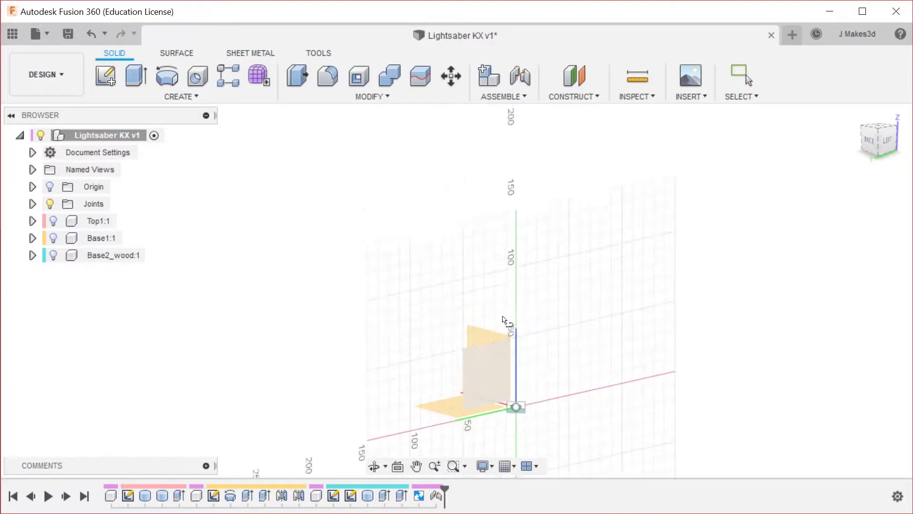
key("Escape")
Create and activate an empty component named Mid1, and start a sketch on its vertical origin plane seen from the left view.
left_click(489, 76)
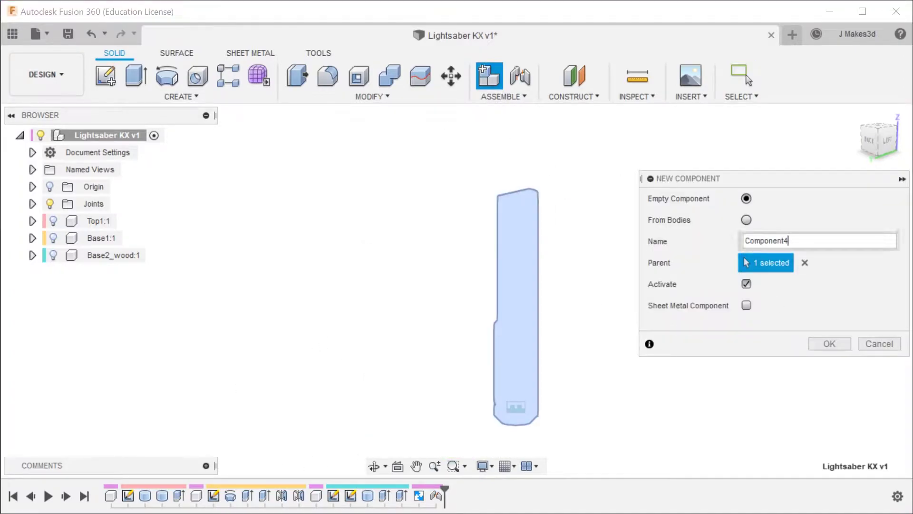
type("Mid1")
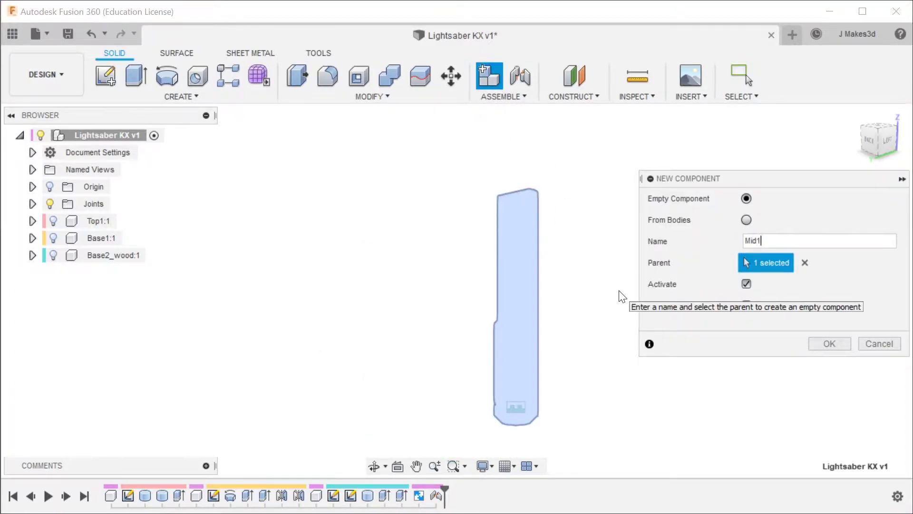
key("Return")
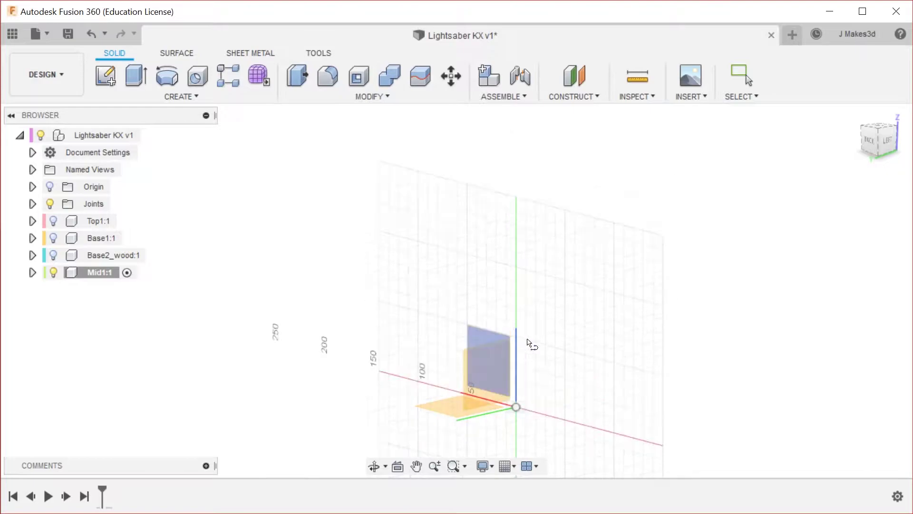
left_click(485, 373)
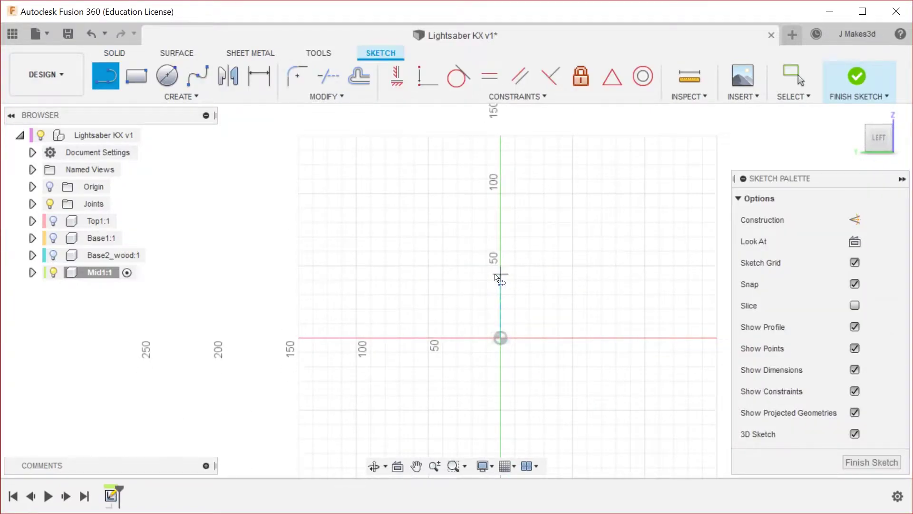
scroll(544, 208, "up", 2)
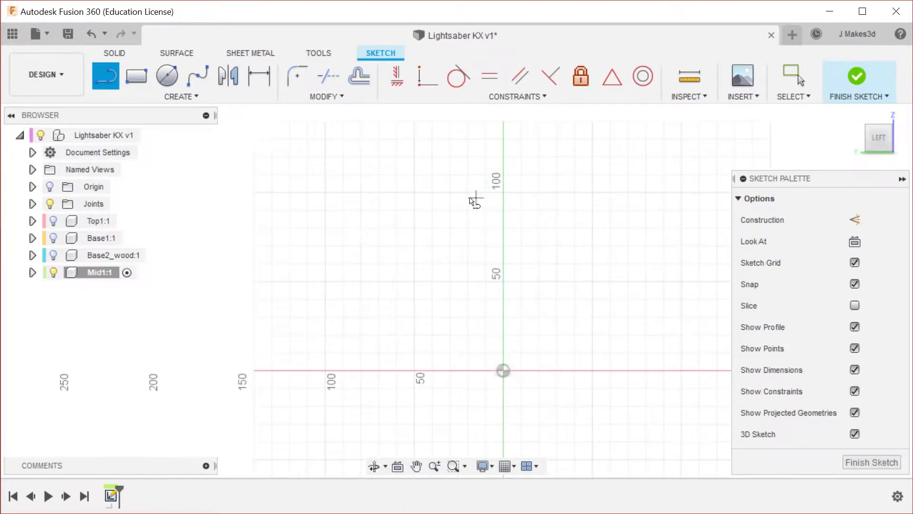
left_click(449, 193)
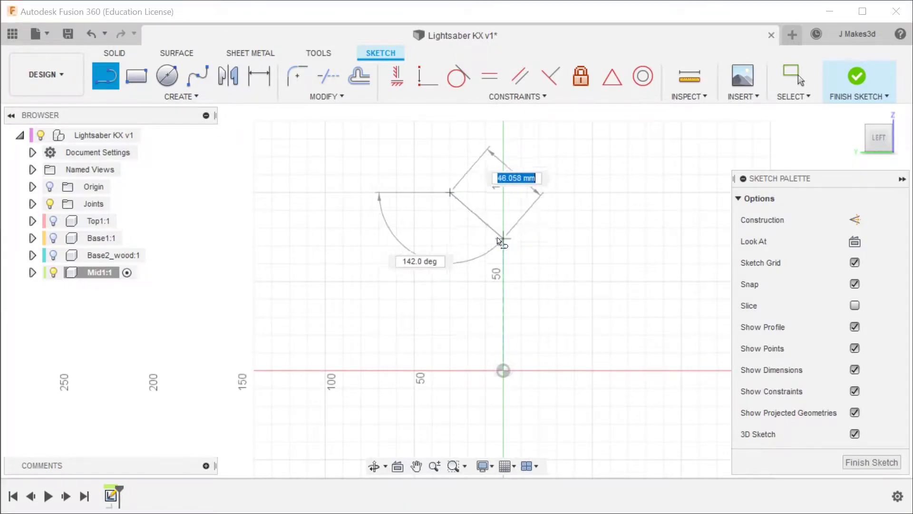
left_click(503, 228)
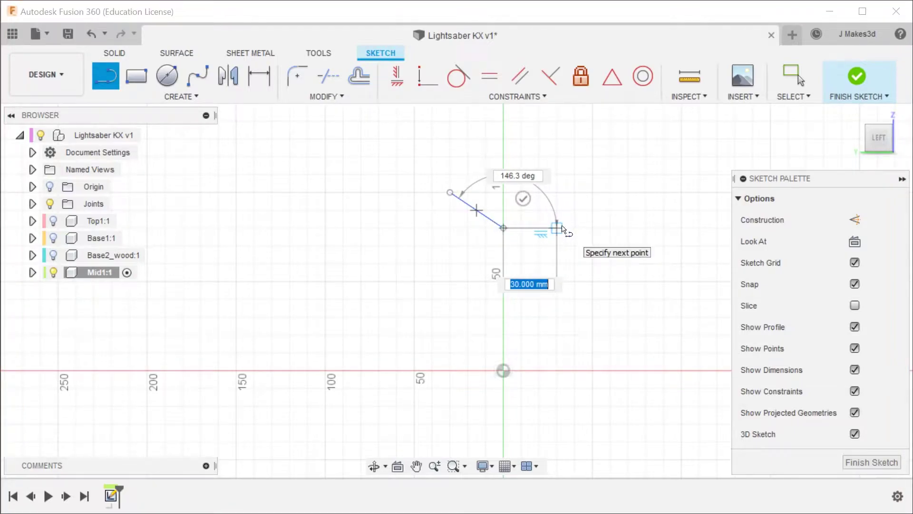
left_click(561, 230)
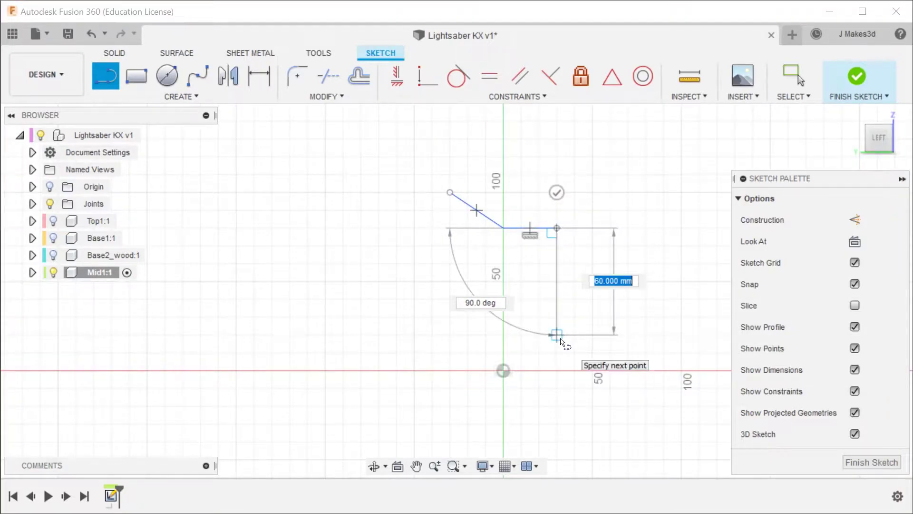
key("Escape")
key("ctrl+z")
key("ctrl+z")
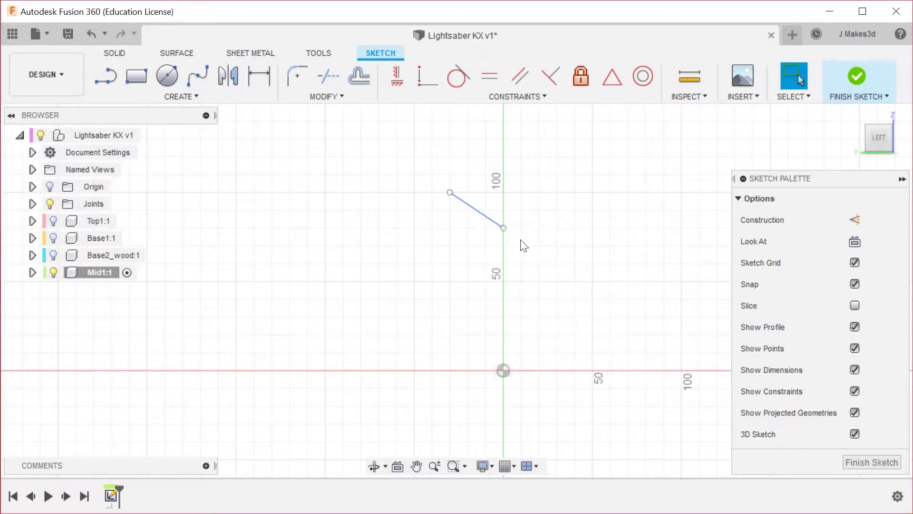
Sketch an open line profile: a slope falling to a 15 mm horizontal top edge, a vertical side, and a horizontal lower edge running back past the vertical axis.
key("l")
scroll(533, 336, "up", 5)
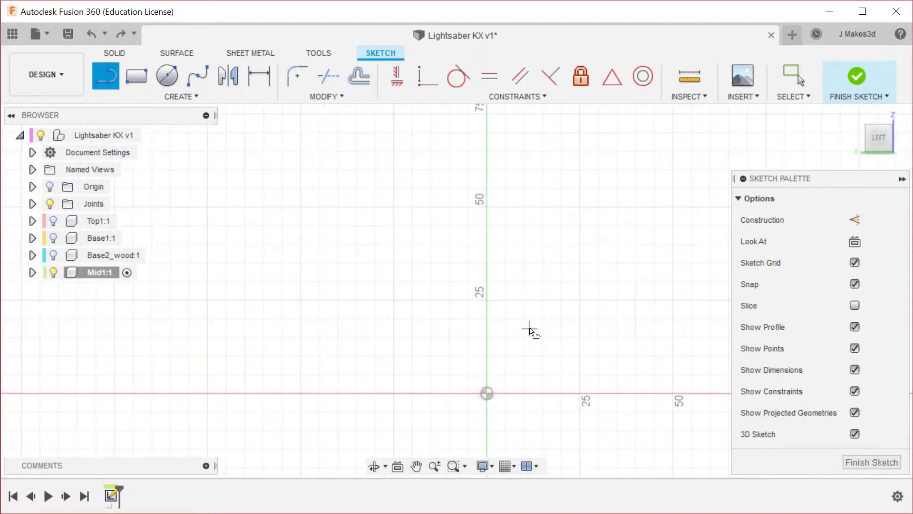
left_click(408, 203)
left_click(476, 249)
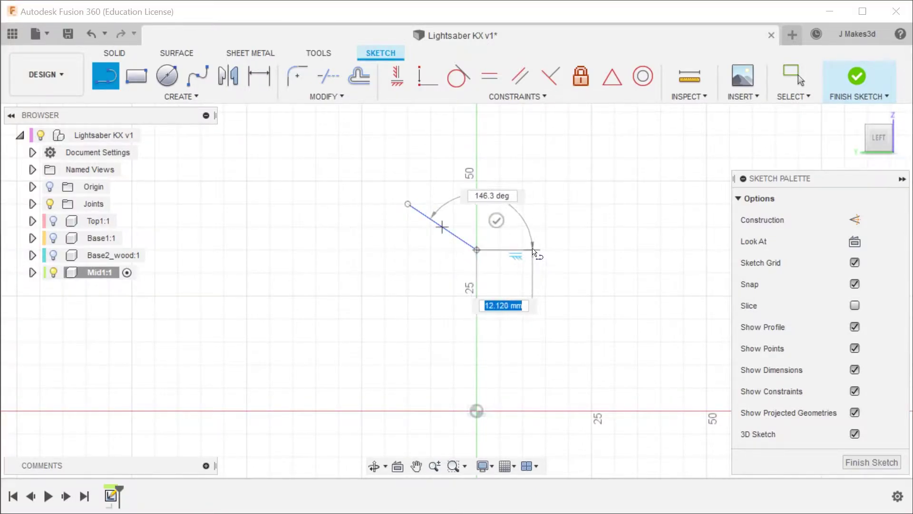
left_click(546, 250)
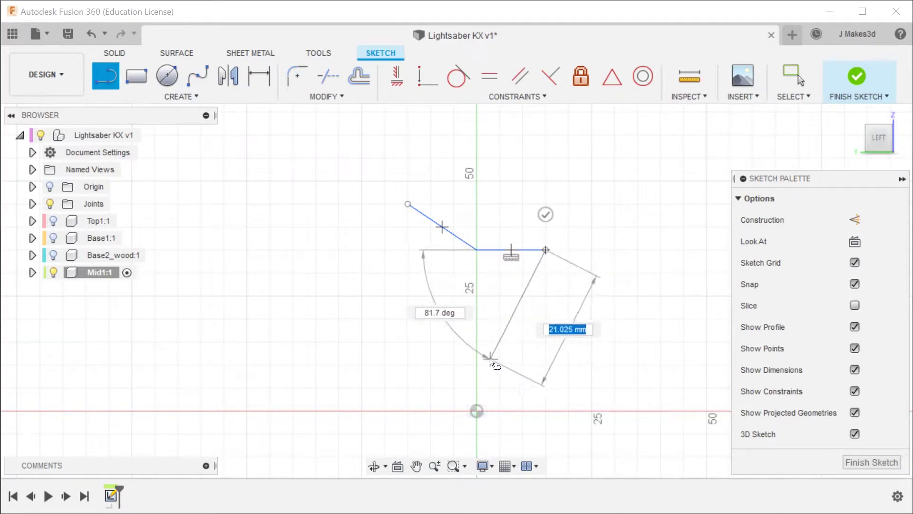
left_click(545, 386)
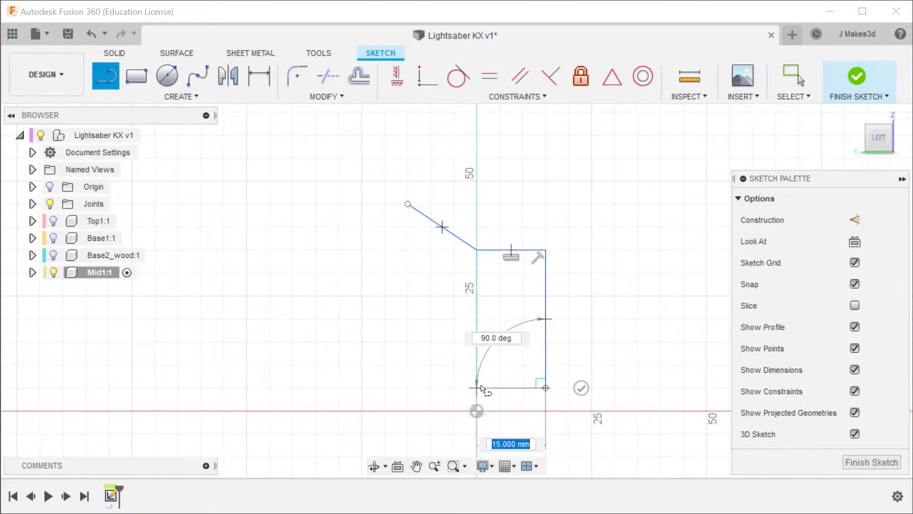
left_click(454, 388)
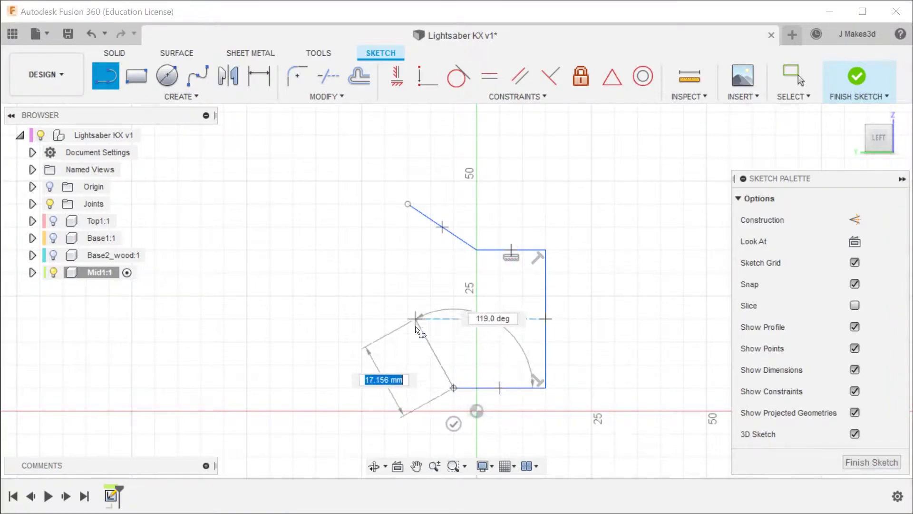
key("Escape")
Draw a circle beside the open end of the profile's lower edge and dimension its diameter to 25 mm.
key("s")
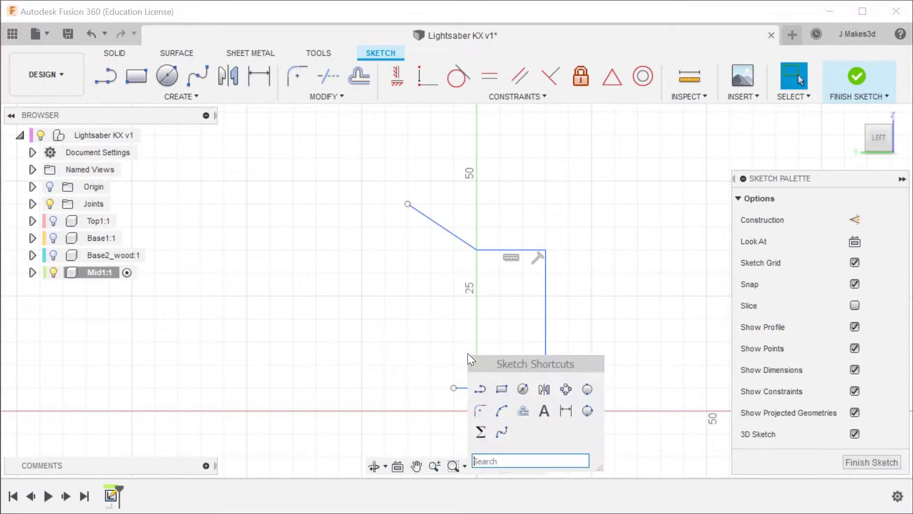
left_click(526, 388)
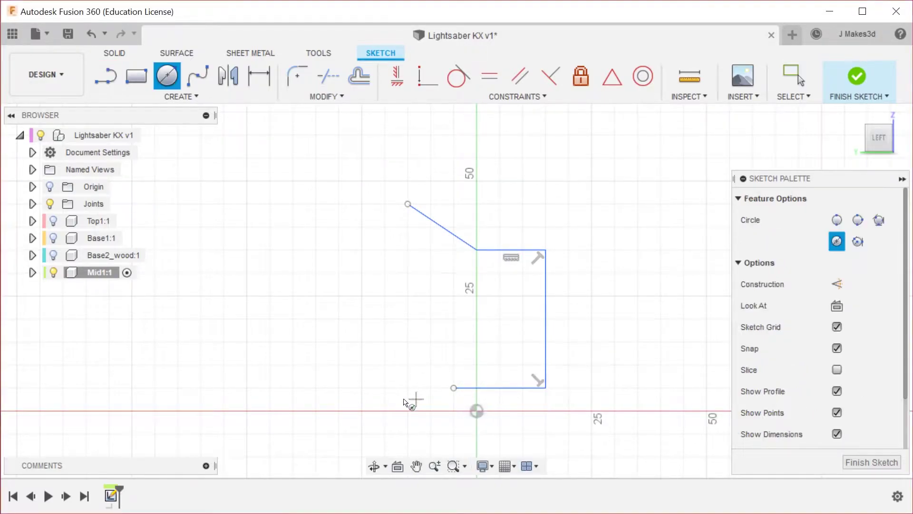
left_click(316, 387)
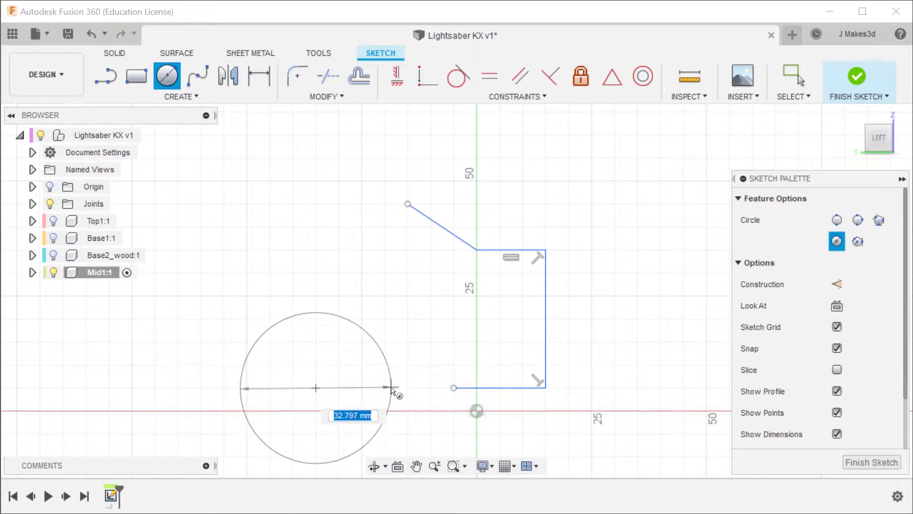
left_click(383, 389)
key("d")
left_click(367, 342)
left_click(230, 338)
type("25")
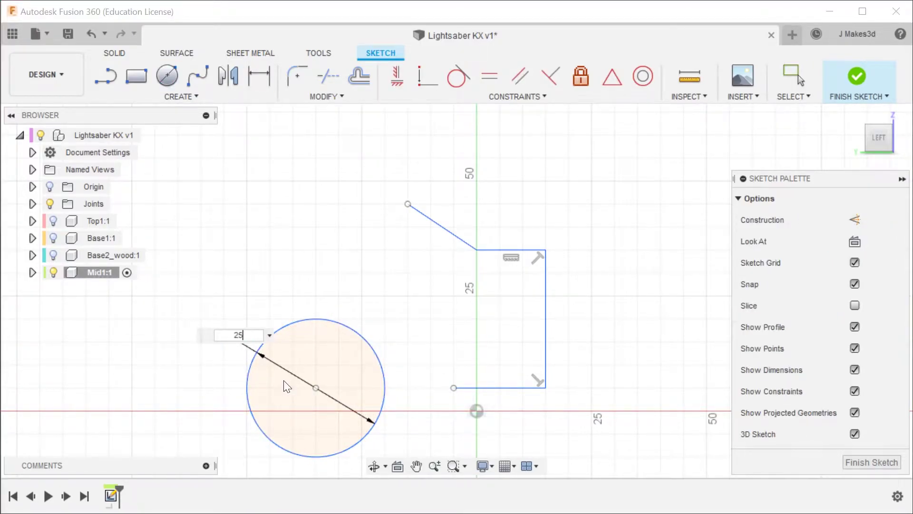
key("Return")
key("Escape")
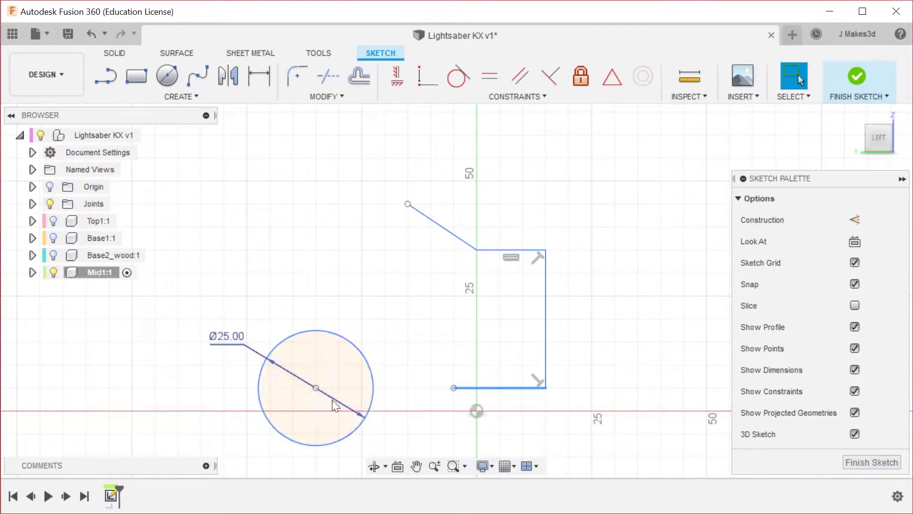
Constrain the circle's centre coincident with the profile's lower edge line, and its circumference coincident with that line's open end.
right_click(318, 387)
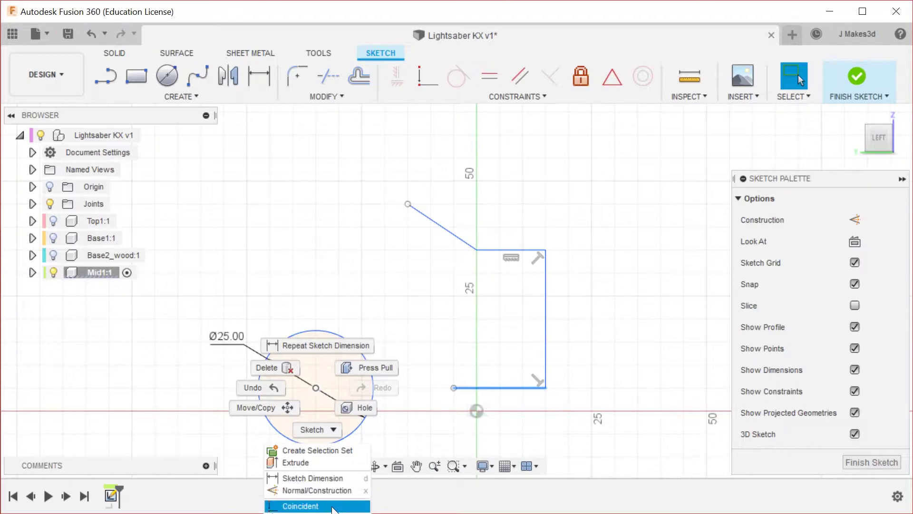
left_click(305, 505)
key("Escape")
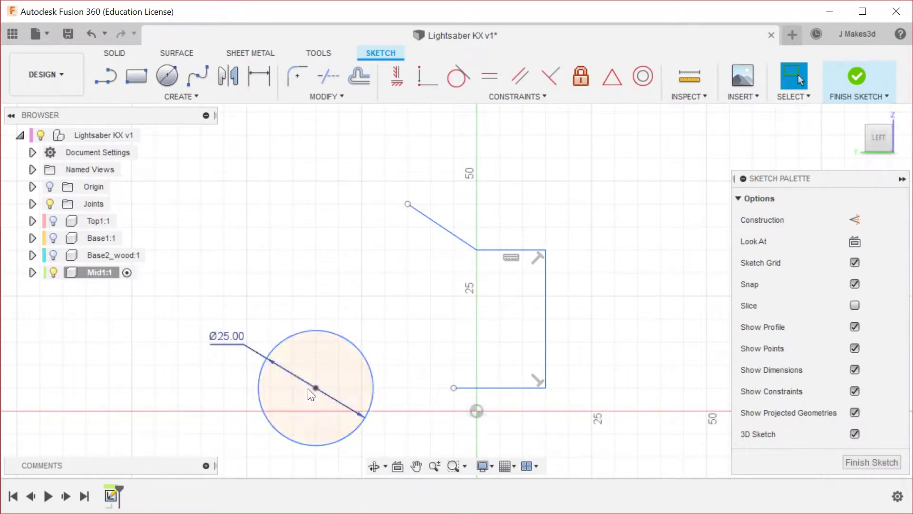
left_click_drag(318, 388, 339, 364)
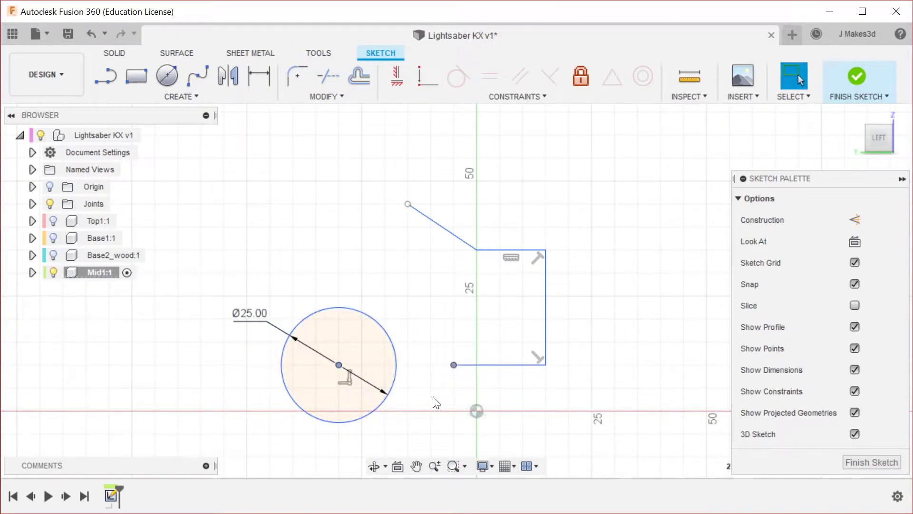
left_click(395, 369)
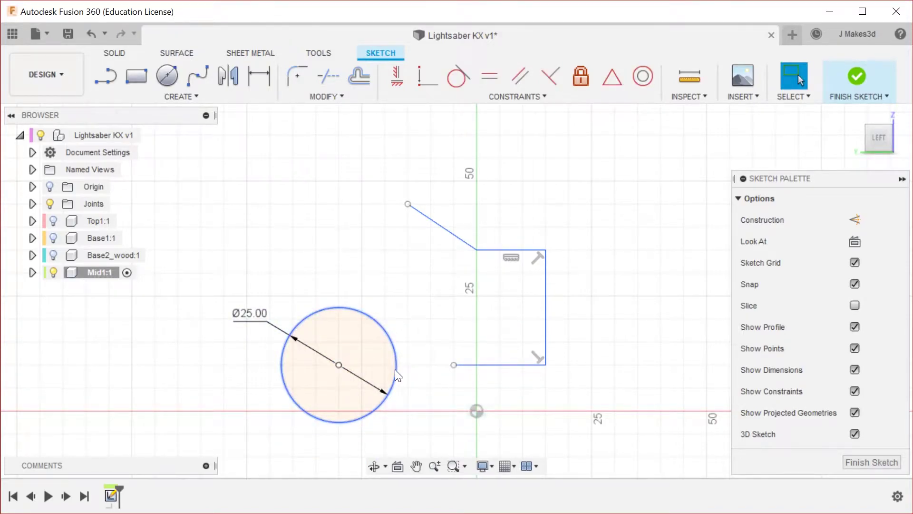
right_click(450, 365)
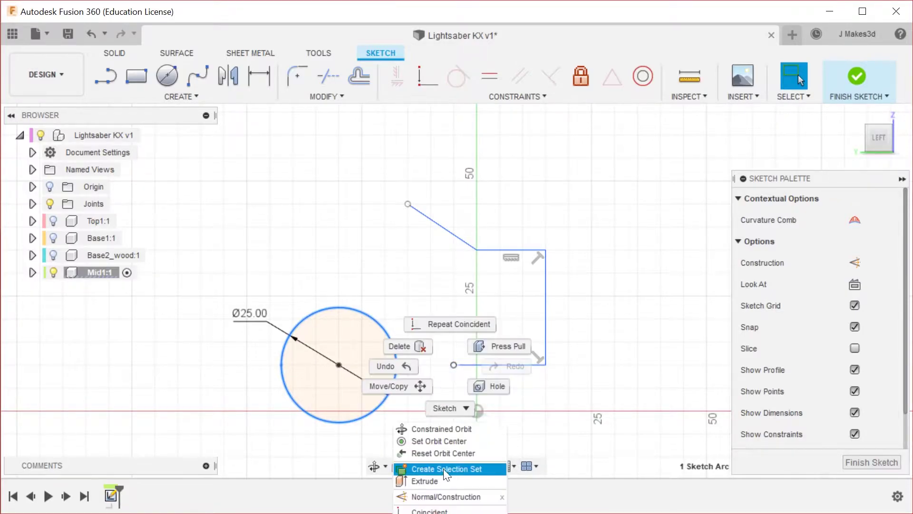
left_click(430, 510)
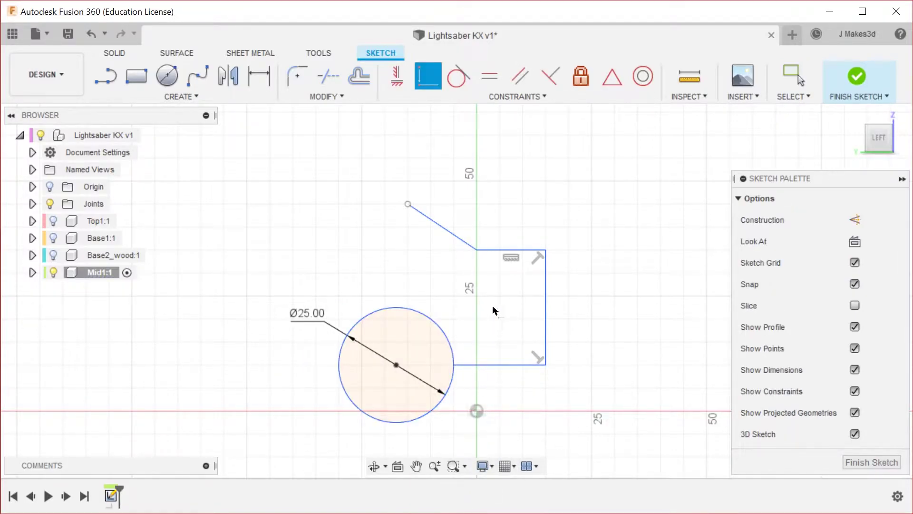
key("Escape")
Close the profile with a vertical line from the upper end of the slope down to the circle.
key("l")
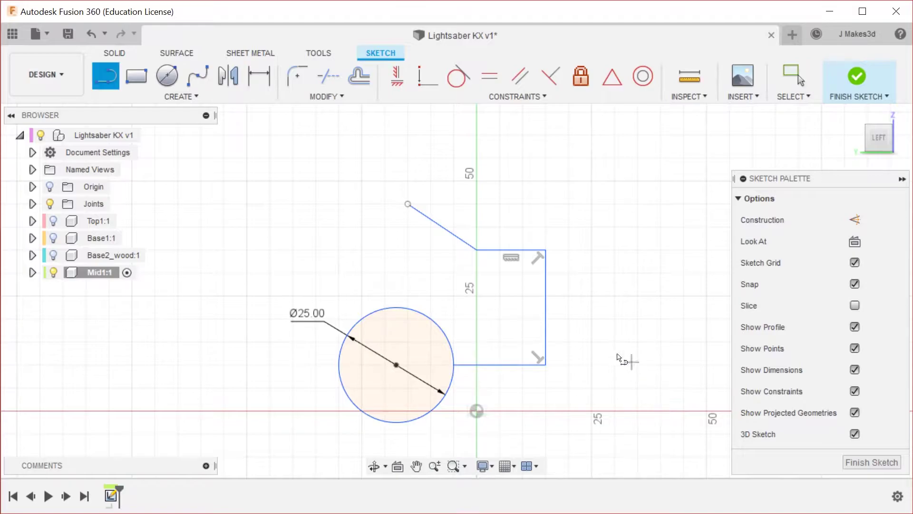
left_click(407, 203)
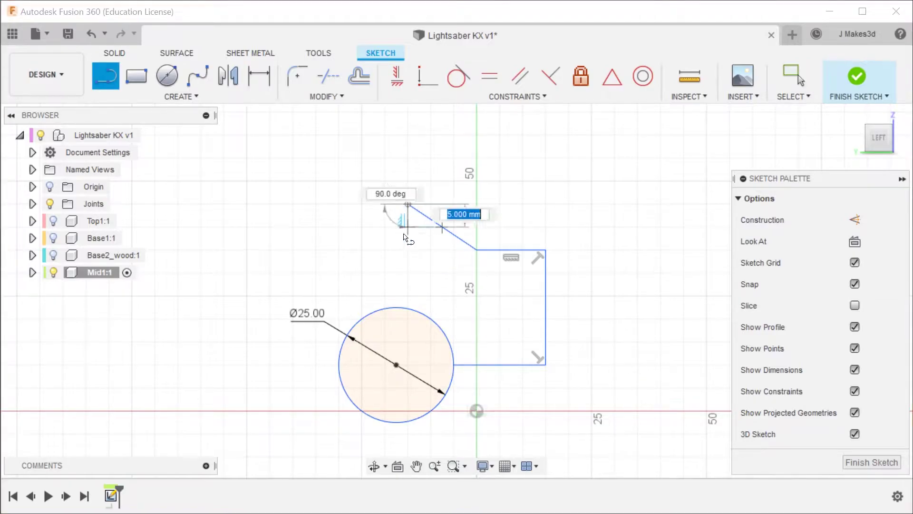
left_click(412, 307)
key("Escape")
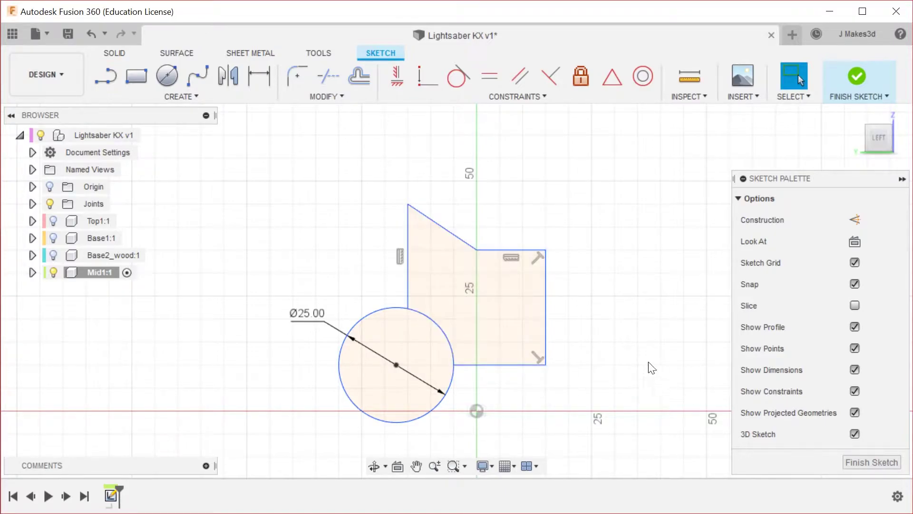
Constrain the profile's lower edge coincident with the sketch origin.
key("d")
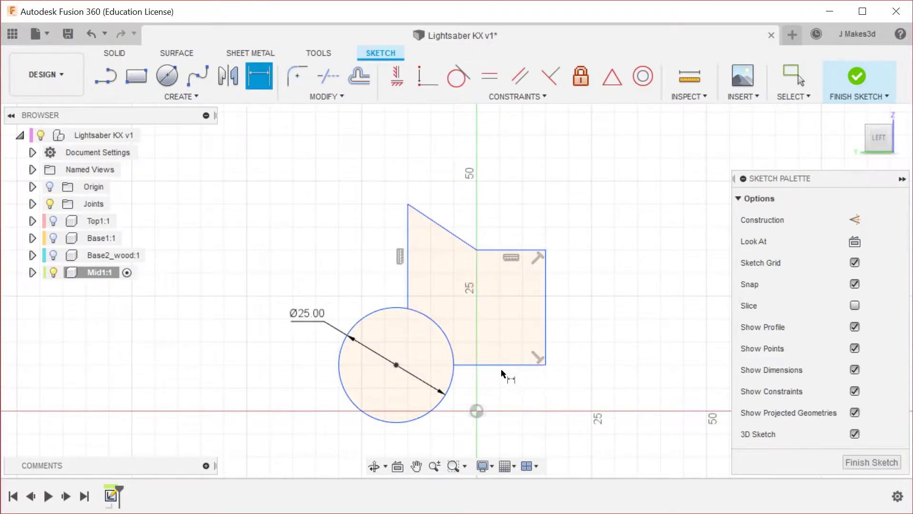
left_click(477, 411)
key("Escape")
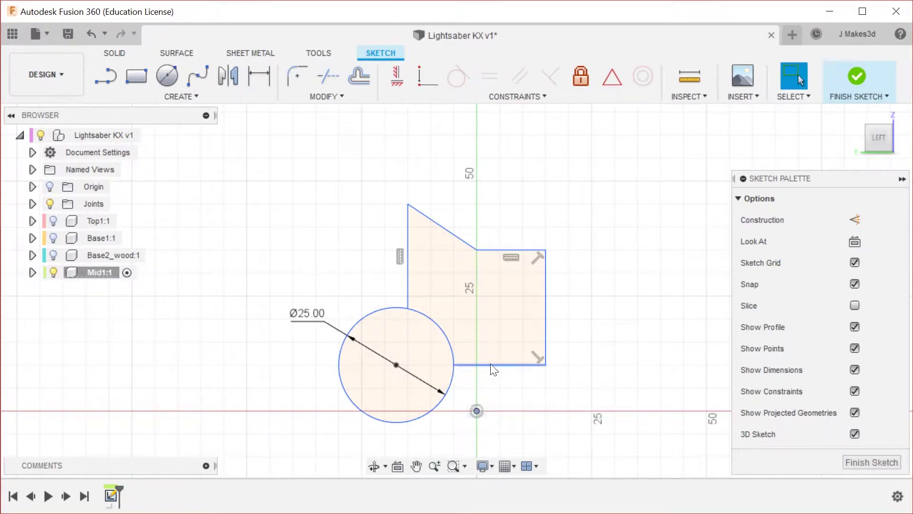
right_click(491, 363)
left_click(480, 483)
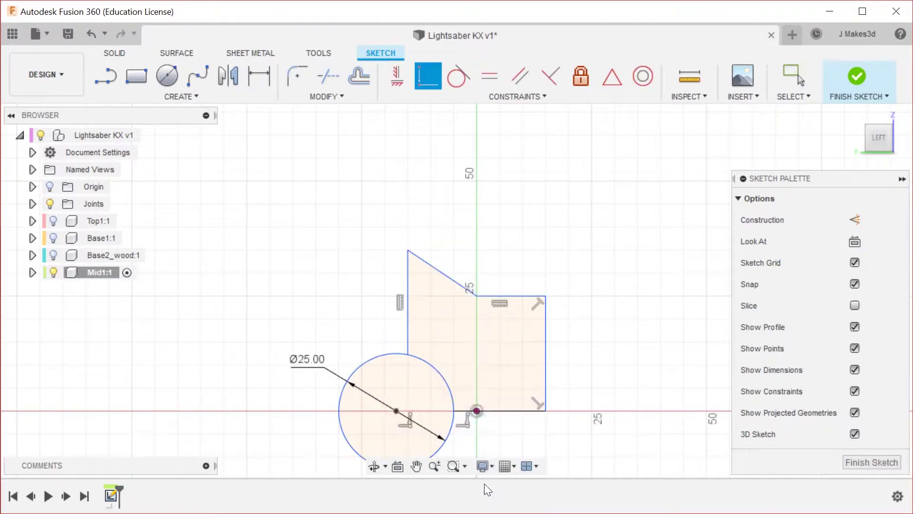
Dimension the distance from the origin to the point where the lower edge meets the circle as 2.5 mm.
scroll(485, 399, "up", 3)
key("d")
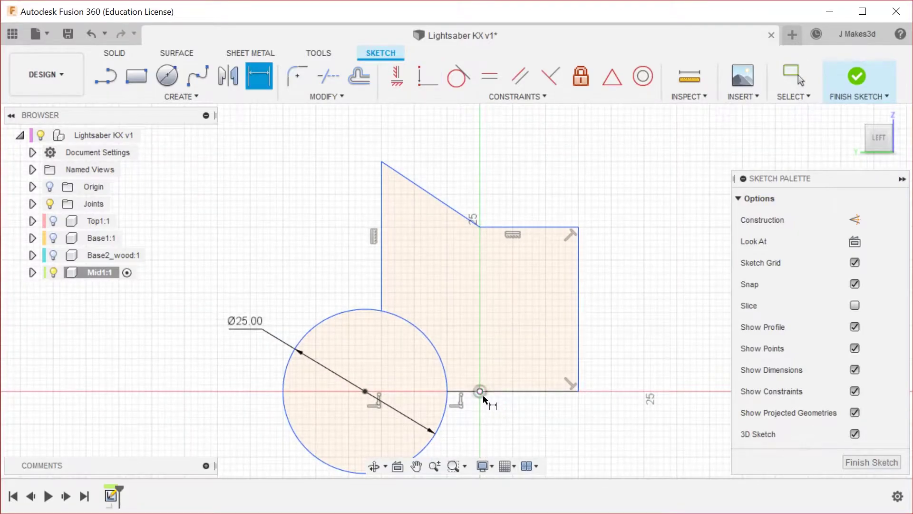
left_click(482, 393)
left_click(447, 391)
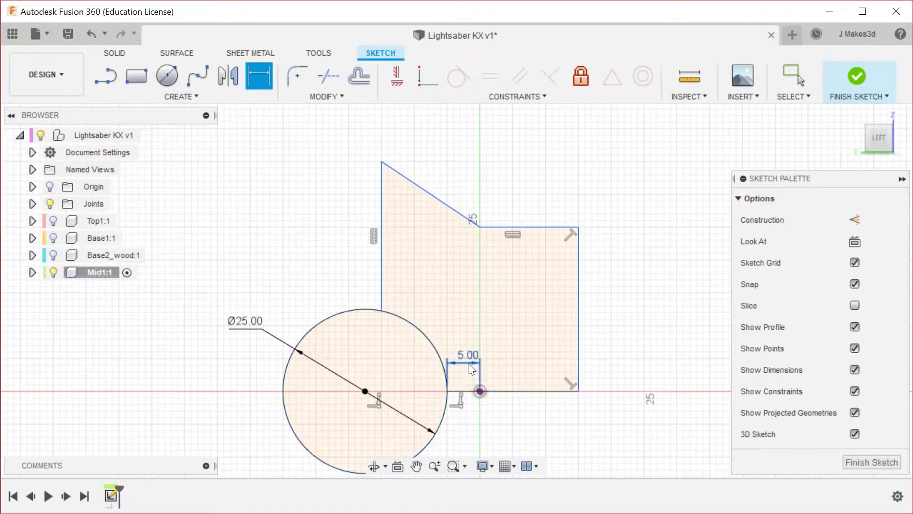
left_click(469, 365)
type("2.5")
key("Return")
Try dimensioning the full length of the profile's lower edge, and undo it.
left_click(547, 391)
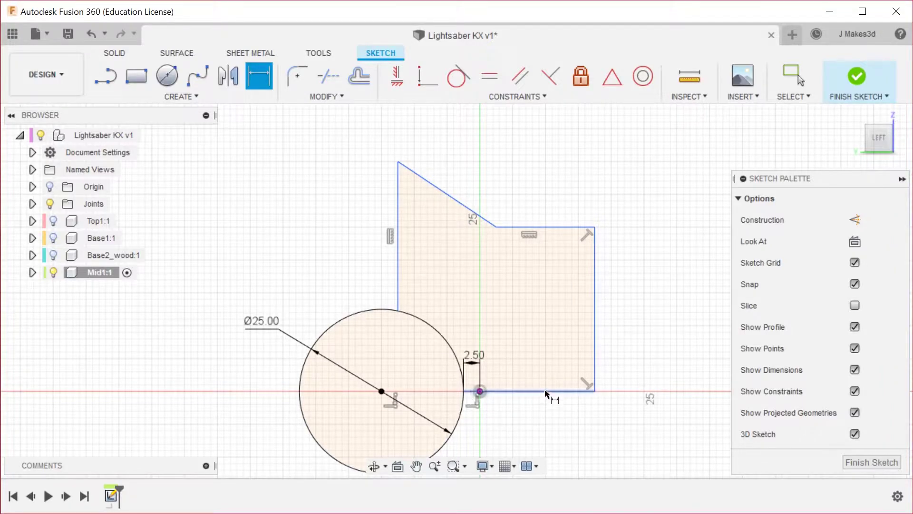
left_click(528, 423)
key("Return")
key("Escape")
key("ctrl+z")
Dimension the distance from the origin to the lower outer corner of the profile as 15 mm.
key("d")
left_click(595, 391)
left_click(565, 422)
type("15")
key("Return")
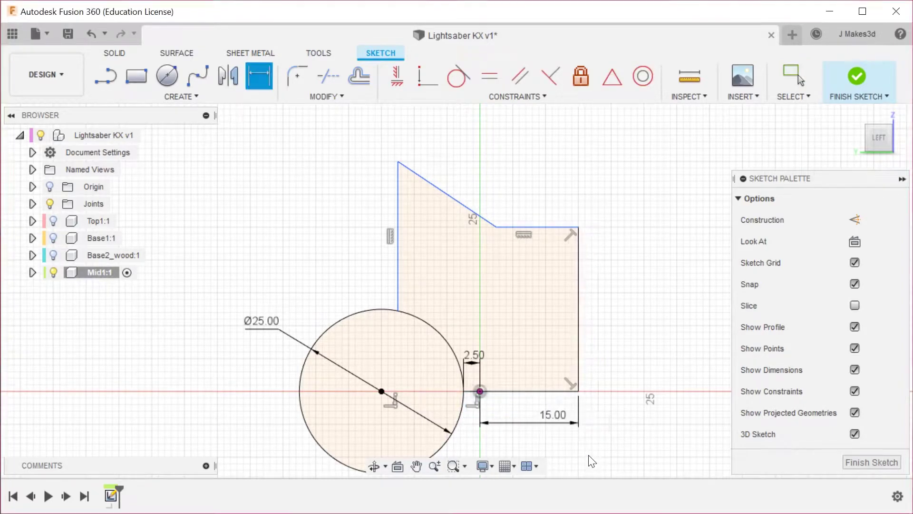
Dimension the distance from the origin to the vertical line above the circle as 15 mm.
left_click(480, 391)
left_click(398, 280)
left_click(471, 278)
type("15")
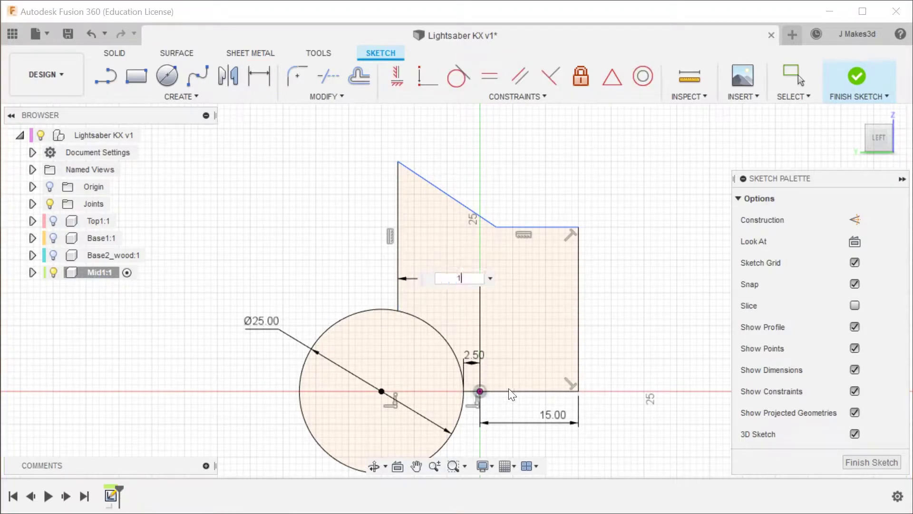
key("Return")
Dimension the length of the profile's horizontal top edge as 15 mm.
scroll(614, 260, "up", 1)
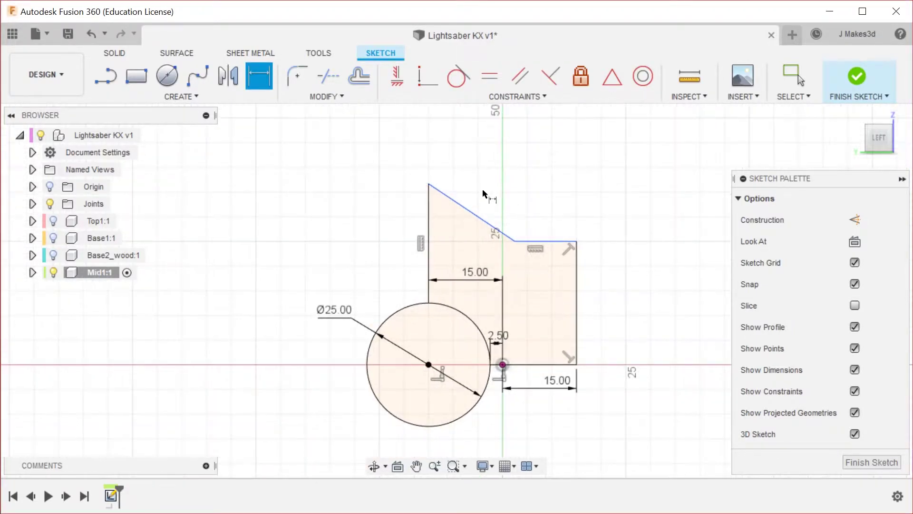
left_click(572, 267)
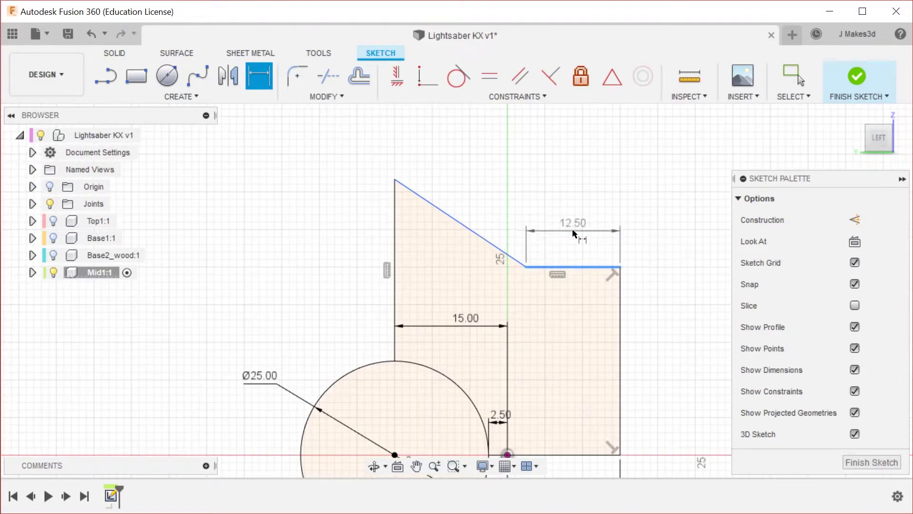
left_click(572, 232)
type("15")
key("Return")
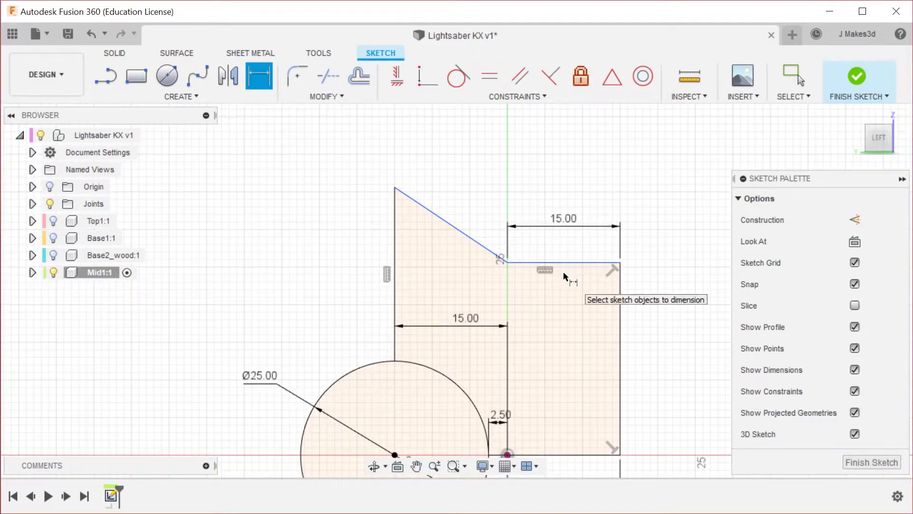
Set the height of the profile's vertical side opposite the circle to 50 mm with a dimension.
scroll(404, 285, "down", 3)
scroll(442, 287, "up", 2)
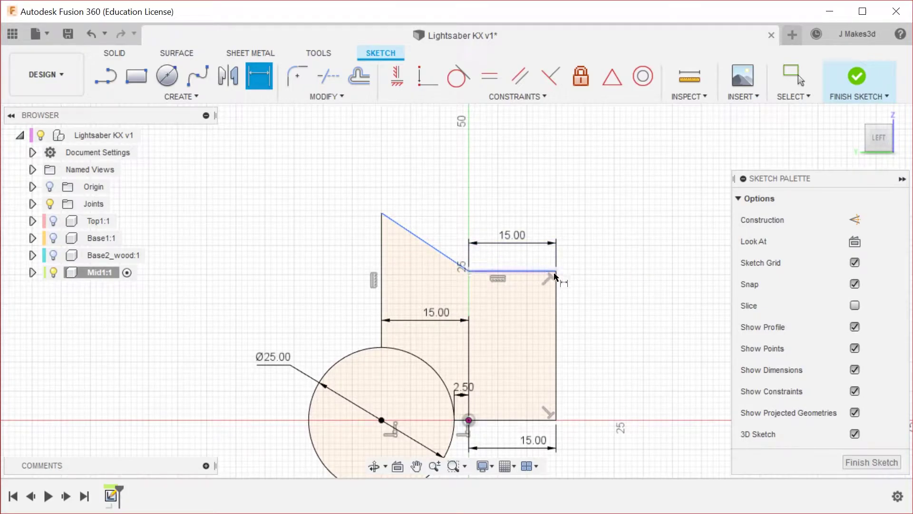
left_click(558, 305)
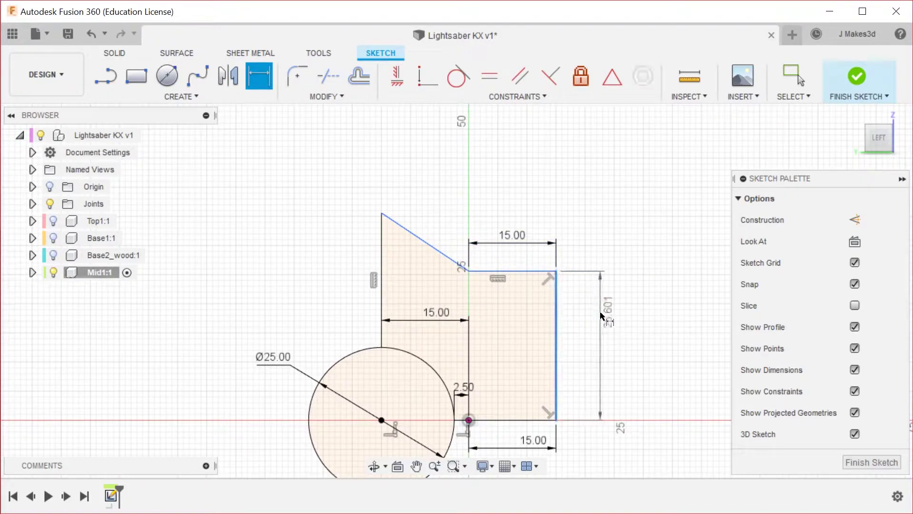
left_click(602, 300)
type("50")
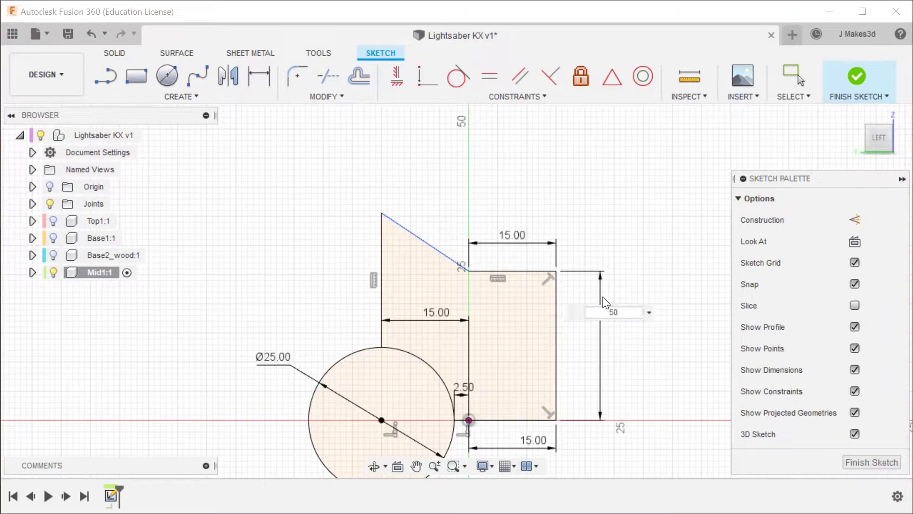
key("Return")
scroll(581, 402, "down", 3)
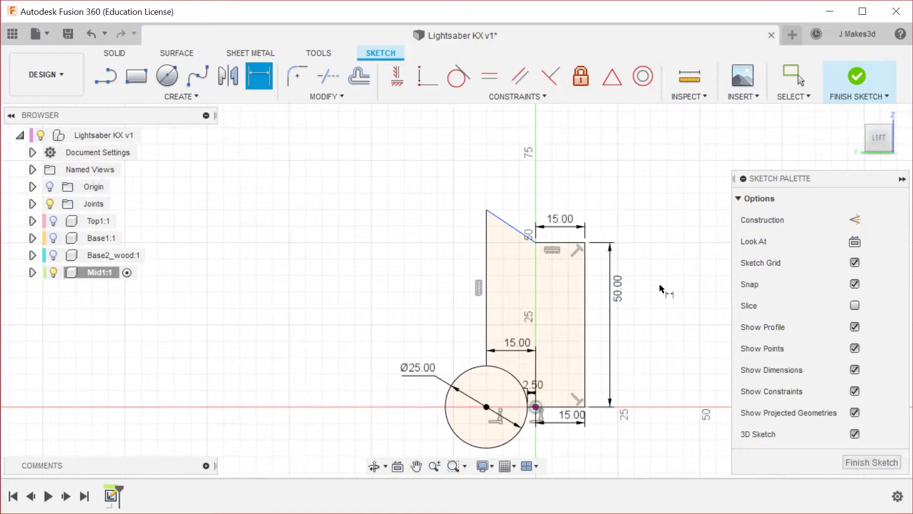
scroll(551, 185, "up", 3)
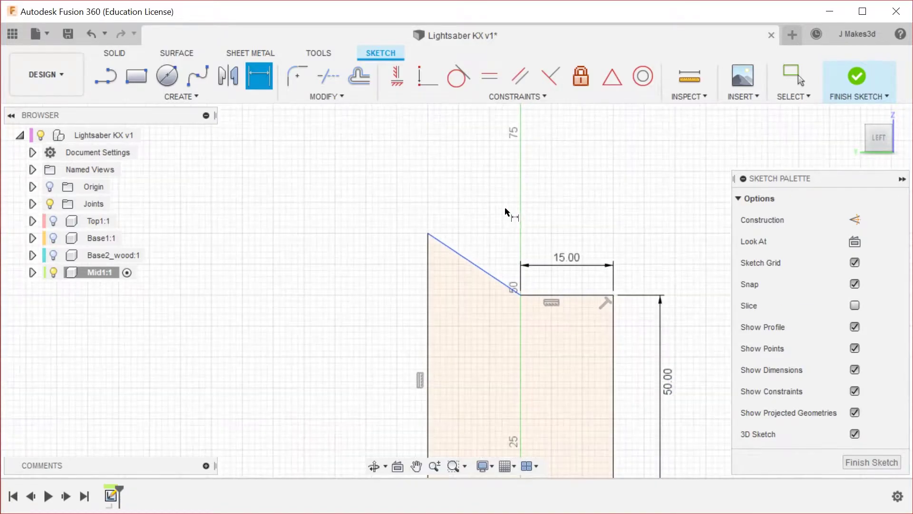
Dimension the vertical rise of the profile's slanted top edge as 10 mm and finish the sketch.
scroll(489, 230, "down", 3)
scroll(483, 229, "up", 3)
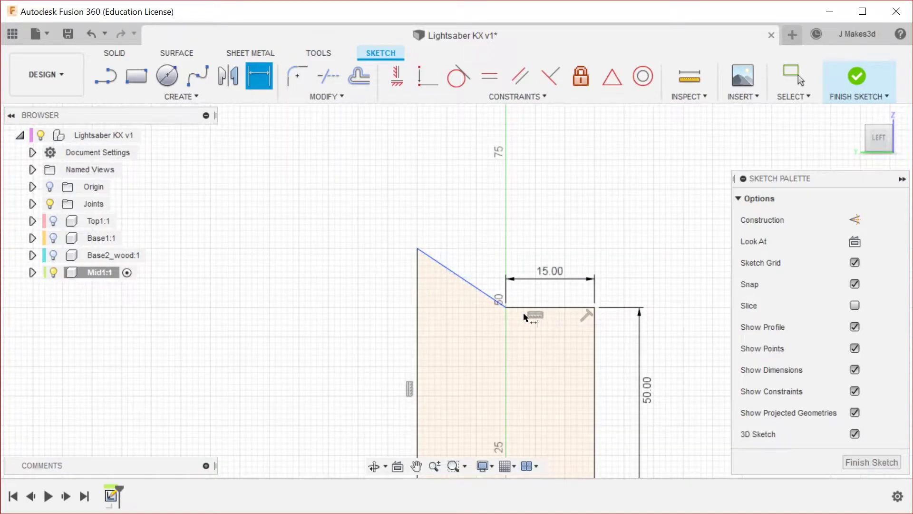
left_click(505, 306)
left_click(418, 248)
left_click(367, 284)
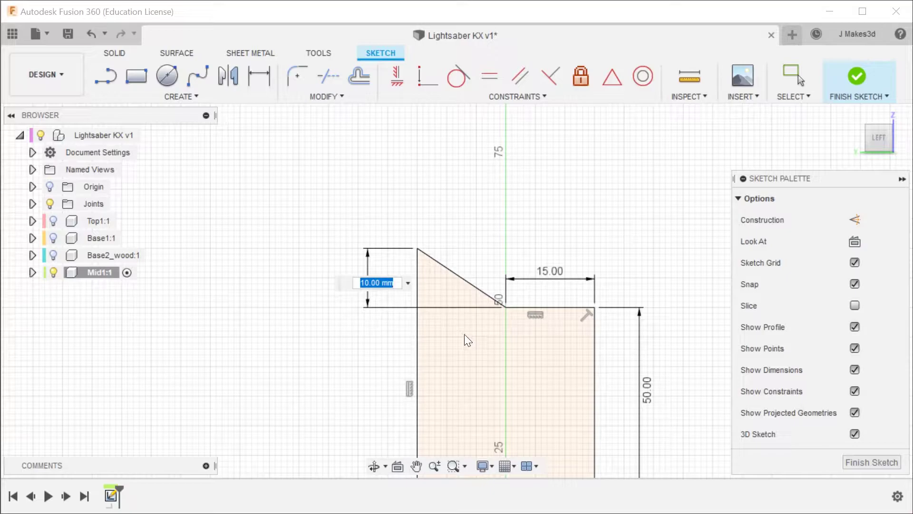
key("Return")
key("Escape")
scroll(464, 332, "down", 5)
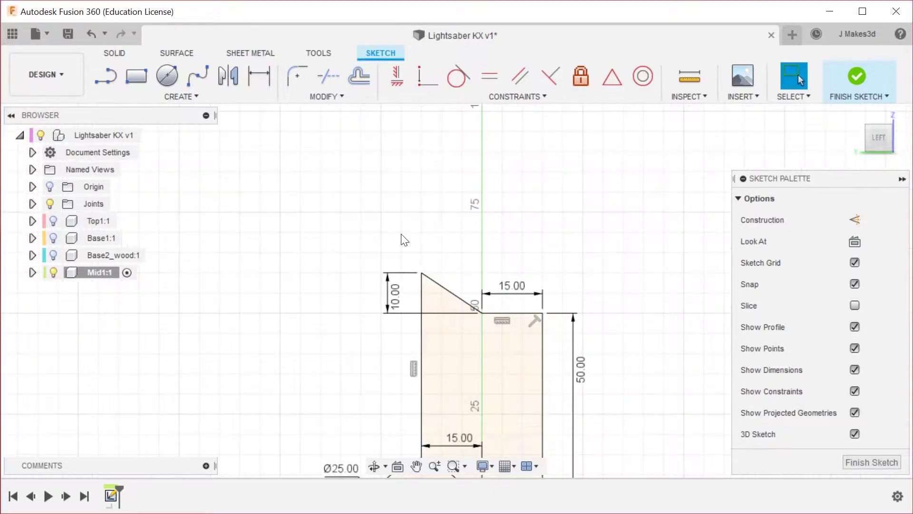
scroll(445, 366, "up", 3)
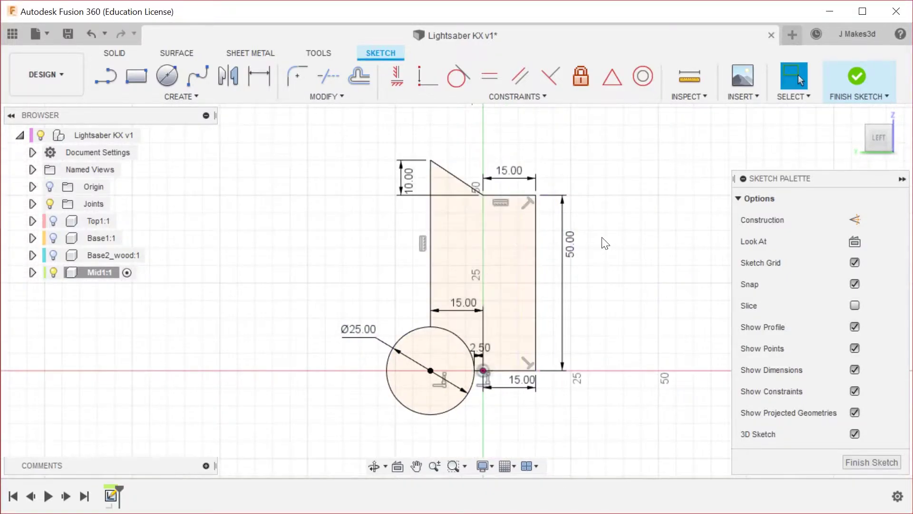
left_click(865, 76)
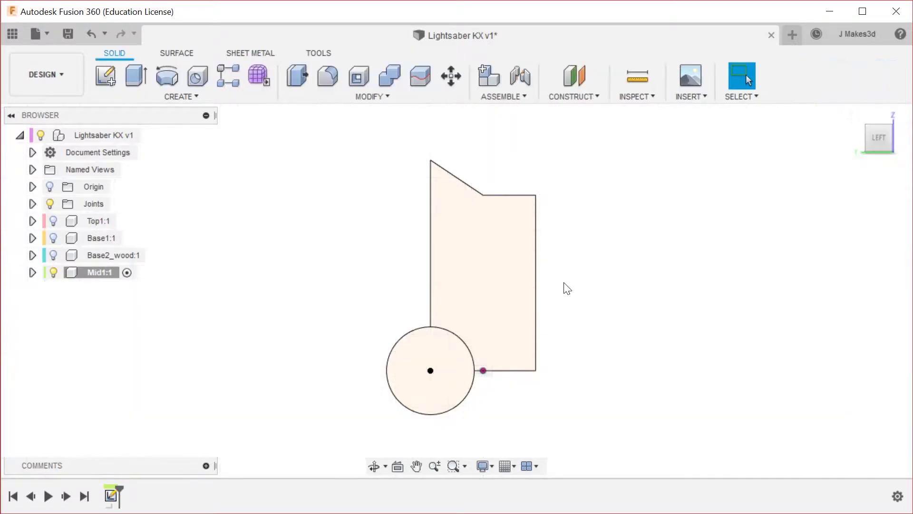
Create a cylinder as a new body on the horizontal plane at the origin, 30 mm in diameter and 60 mm high.
middle_click_drag(566, 305, 597, 294, "shift")
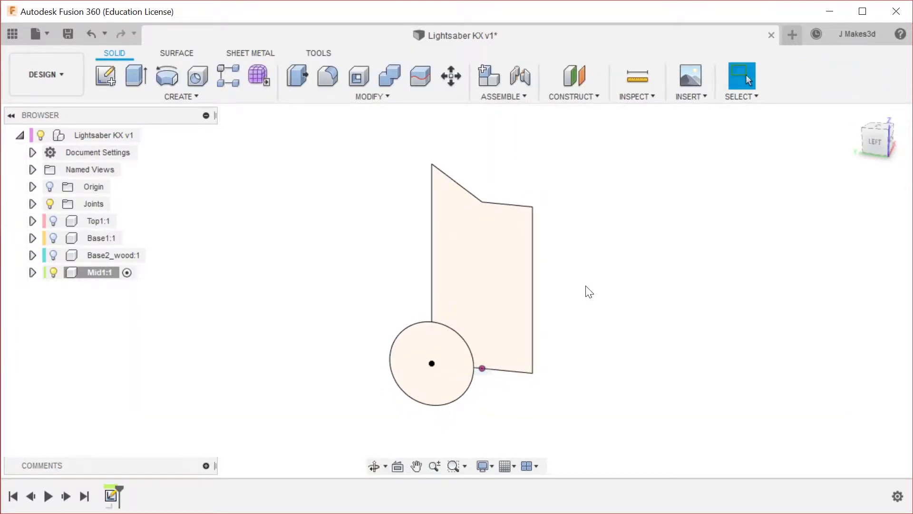
key("q")
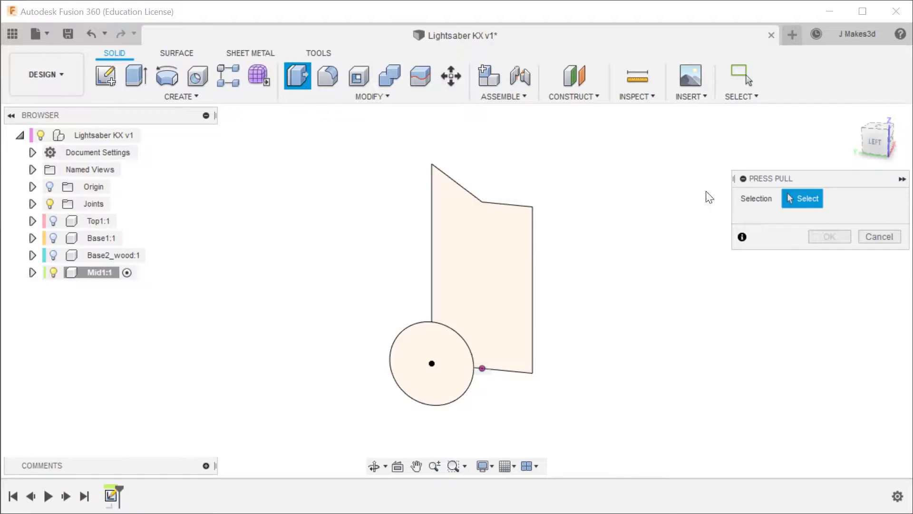
key("Escape")
type("scy")
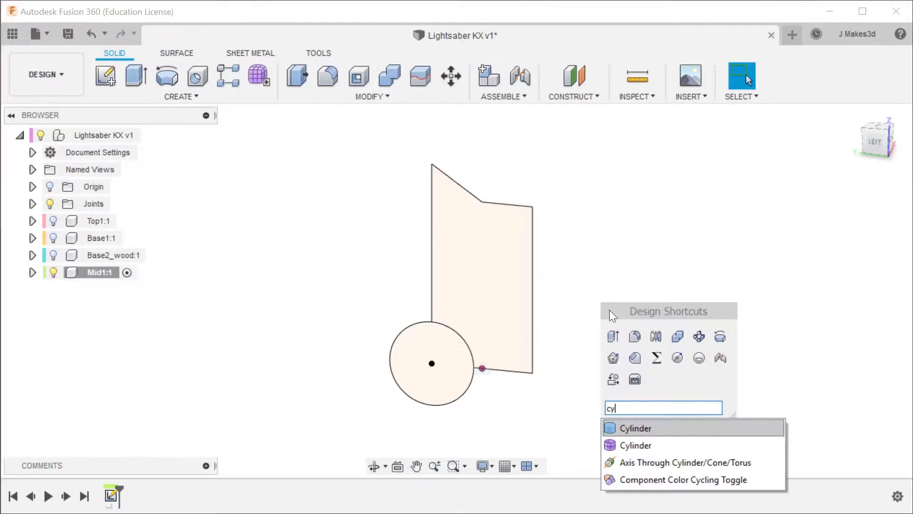
left_click(675, 427)
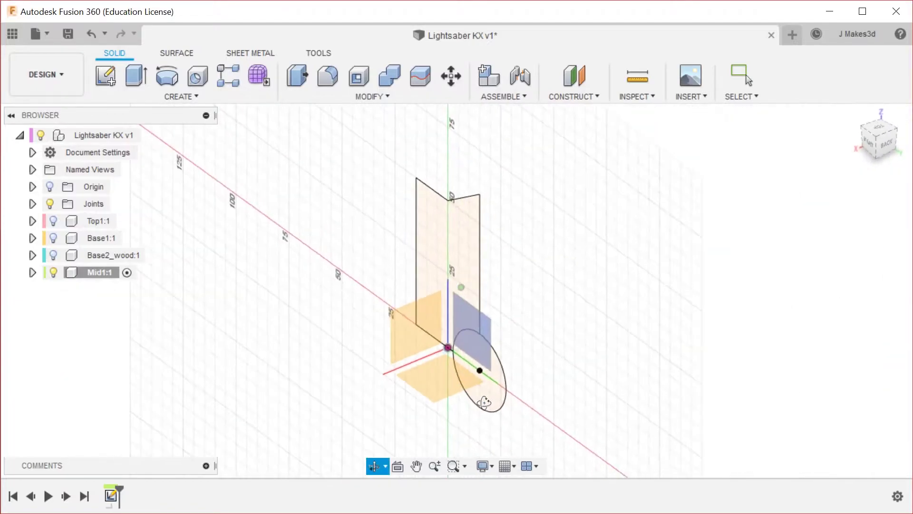
left_click(441, 389)
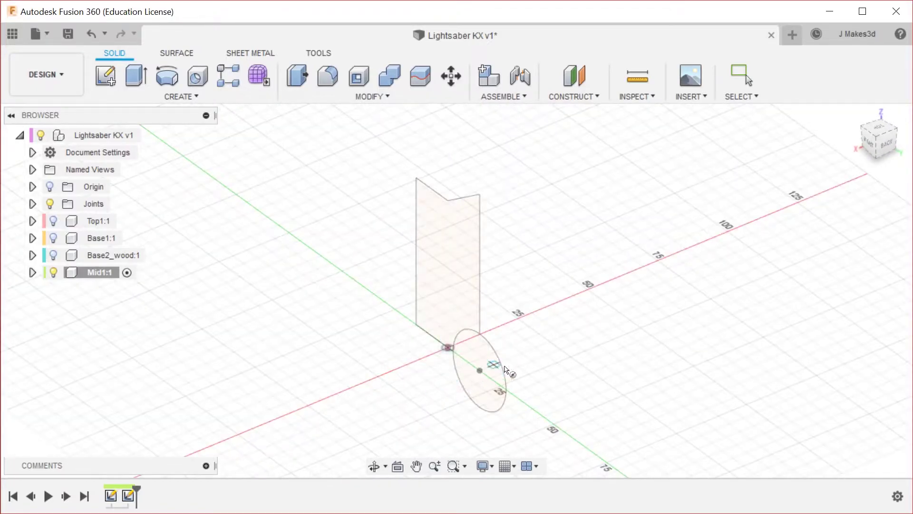
left_click(448, 348)
type("30")
key("Return")
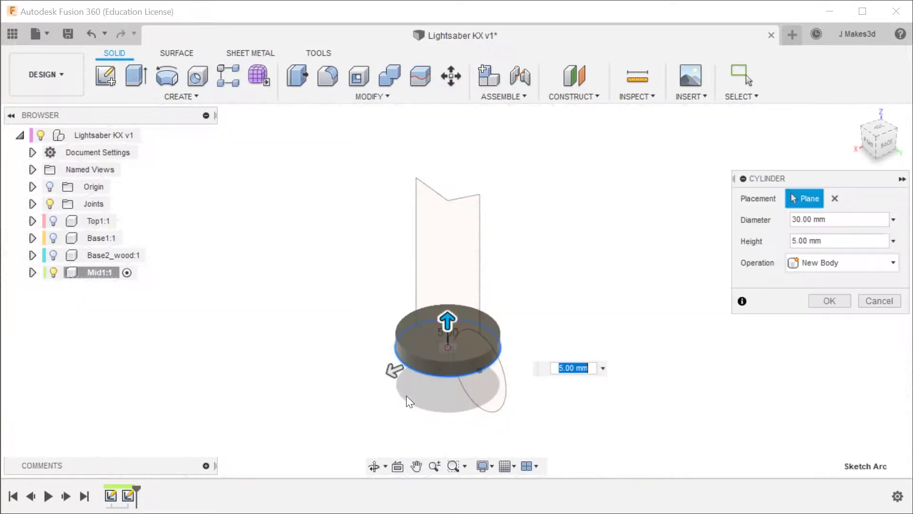
left_click(866, 146)
left_click_drag(433, 330, 469, 147)
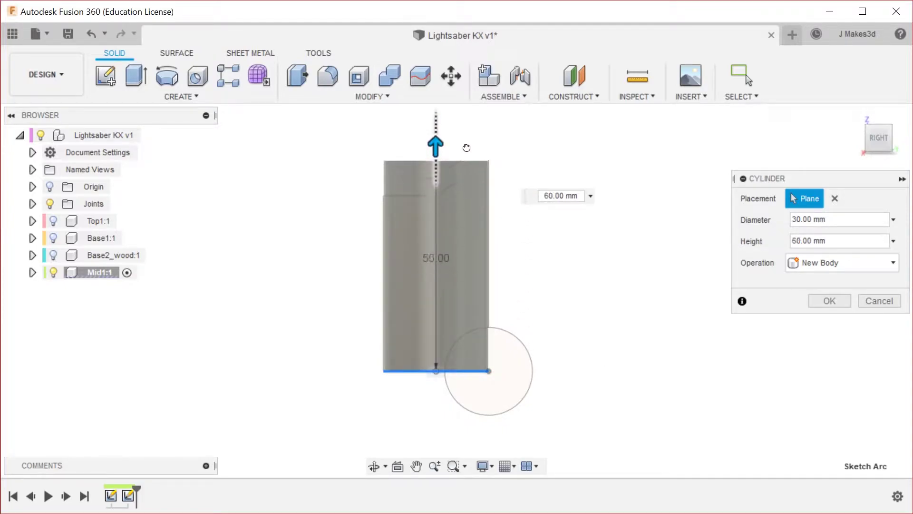
left_click(828, 300)
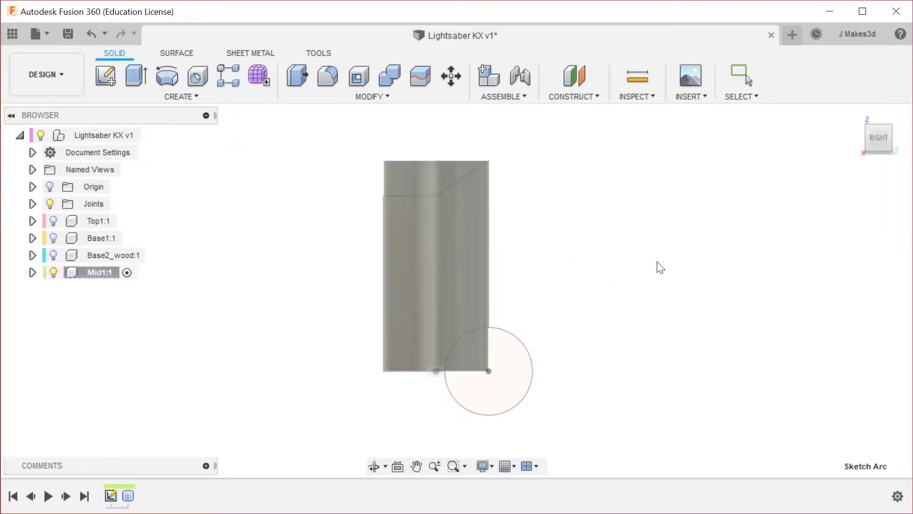
Hollow out the cylinder along its full height with a concentric 26 mm diameter cylinder cut from its bottom face.
middle_click_drag(659, 267, 651, 264, "shift")
right_click(624, 257)
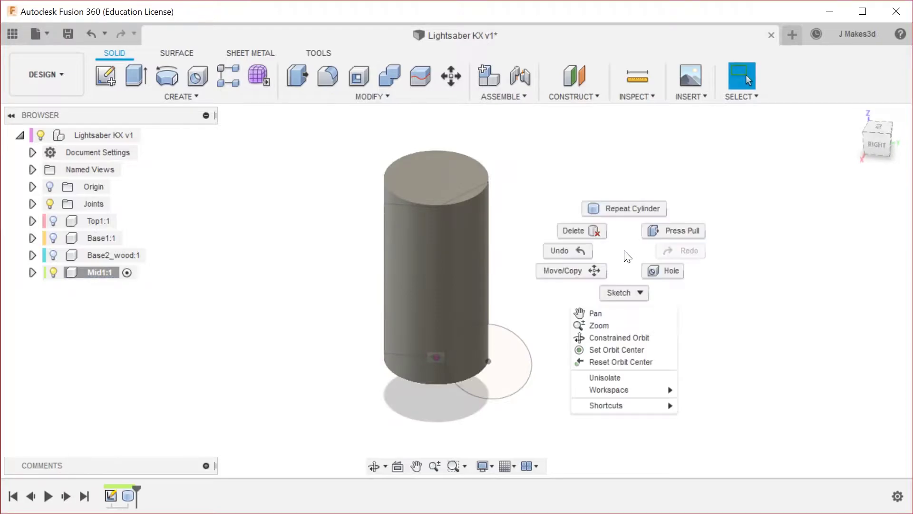
left_click(627, 207)
middle_click_drag(599, 324, 407, 347, "shift")
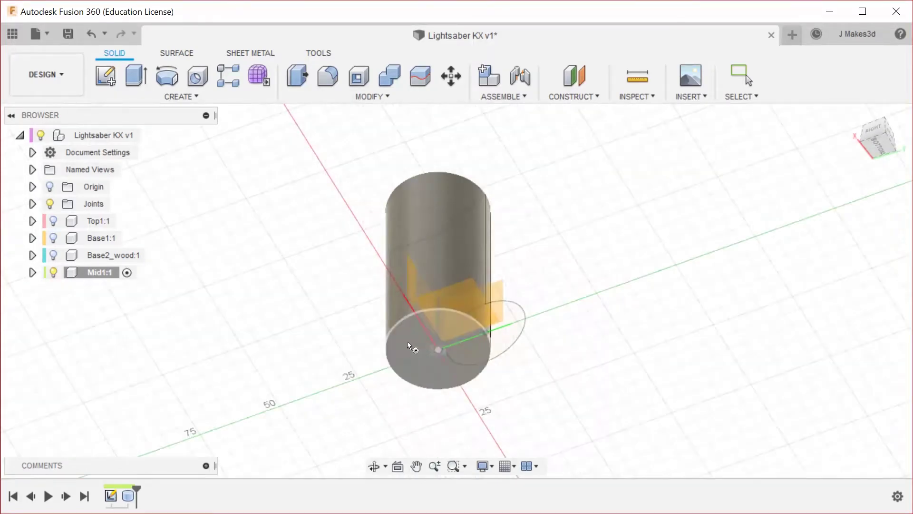
left_click(437, 349)
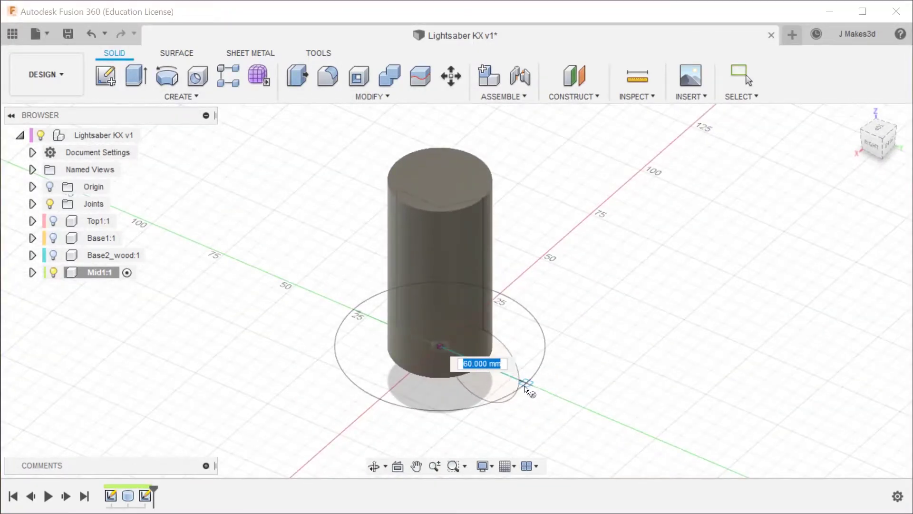
type("26")
key("Tab")
key("Return")
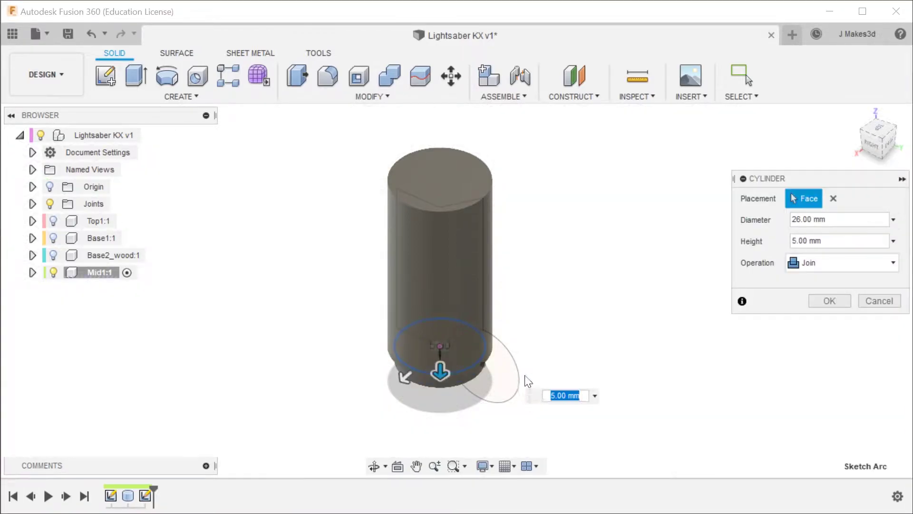
left_click_drag(441, 378, 479, 205)
left_click(829, 322)
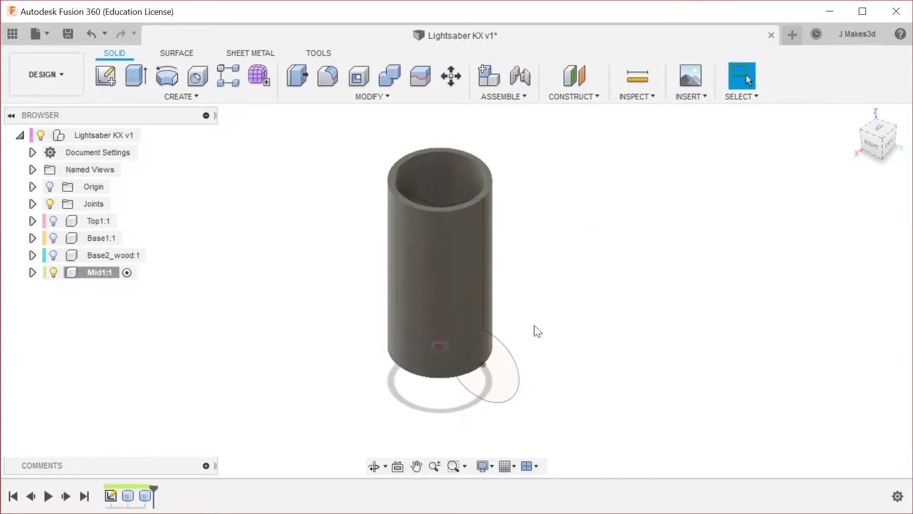
Extrude the side profile inside the tube by 15 mm with the Intersect operation.
middle_click_drag(337, 278, 680, 251, "shift")
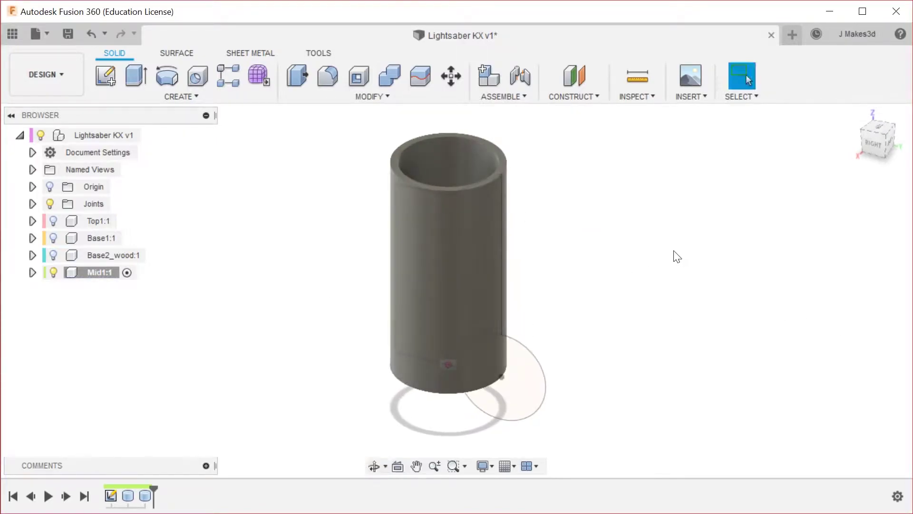
key("q")
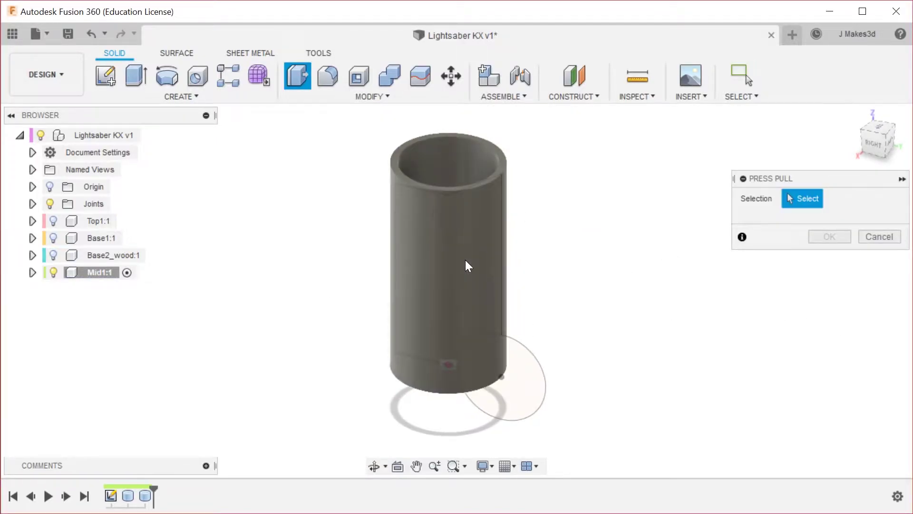
key("Escape")
key("q")
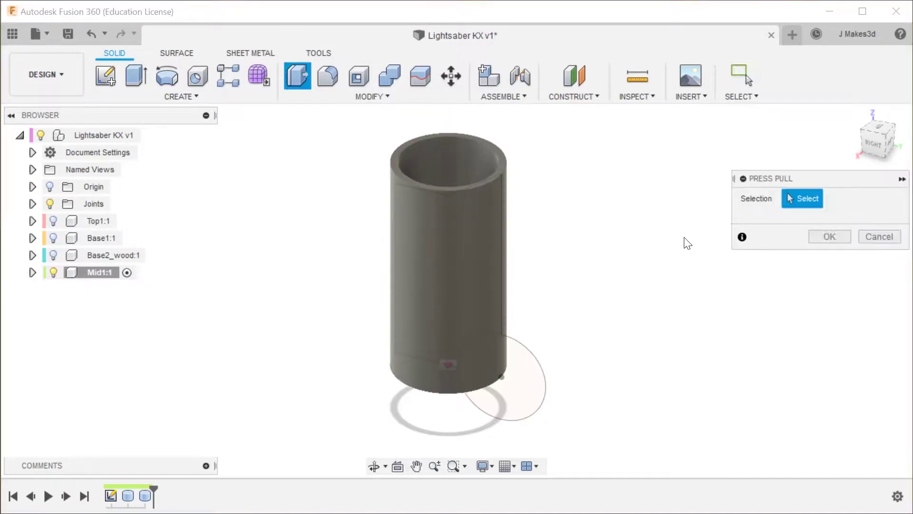
left_click(458, 234)
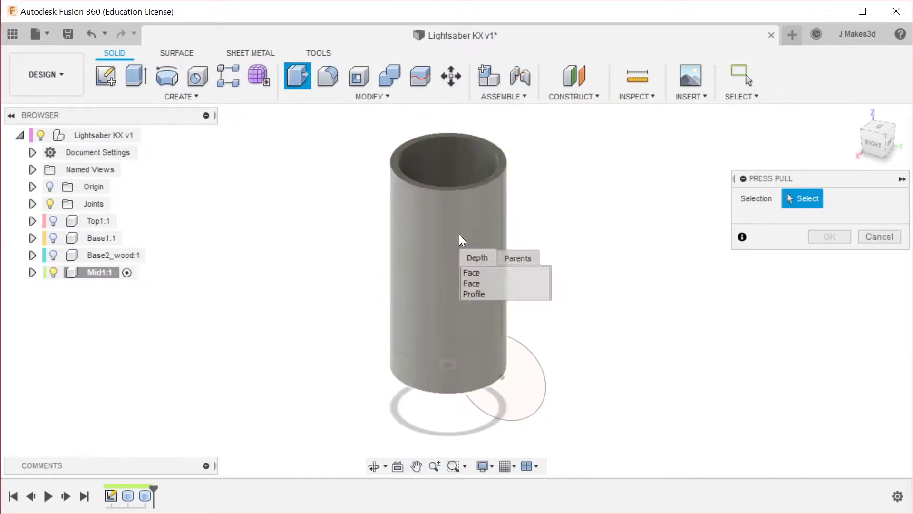
left_click(486, 298)
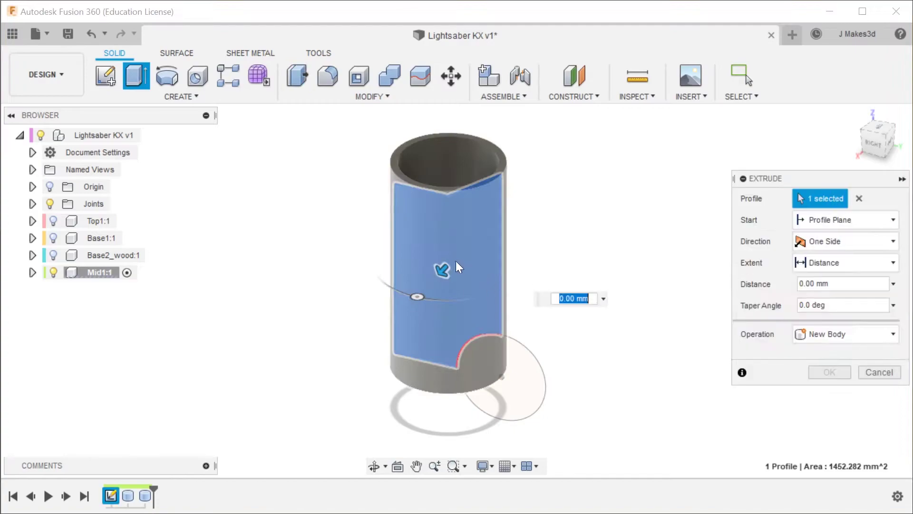
left_click_drag(441, 269, 428, 292)
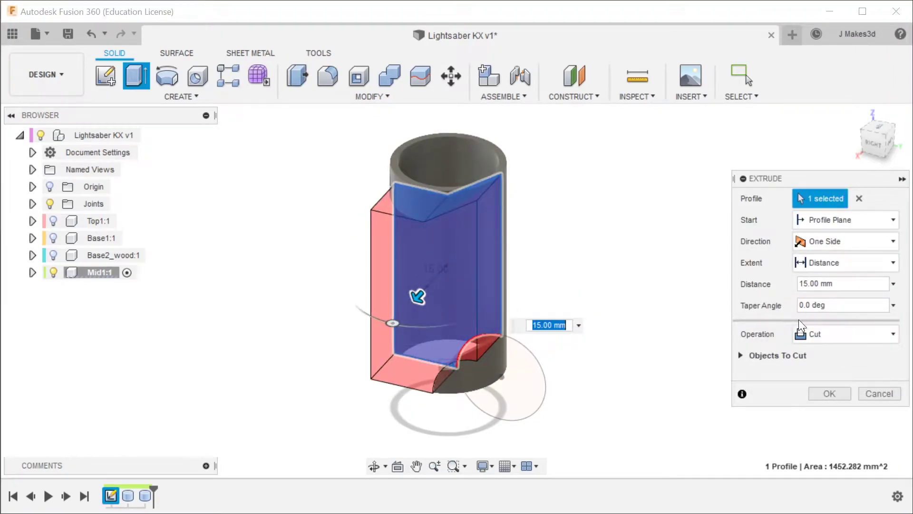
left_click(840, 338)
left_click(837, 395)
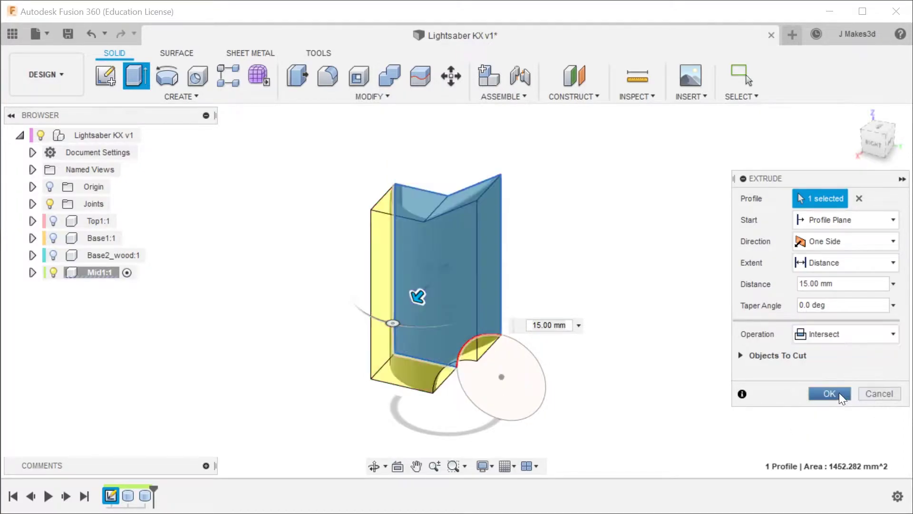
Make the intersecting extrusion symmetric about the profile plane and apply it.
left_click(846, 261)
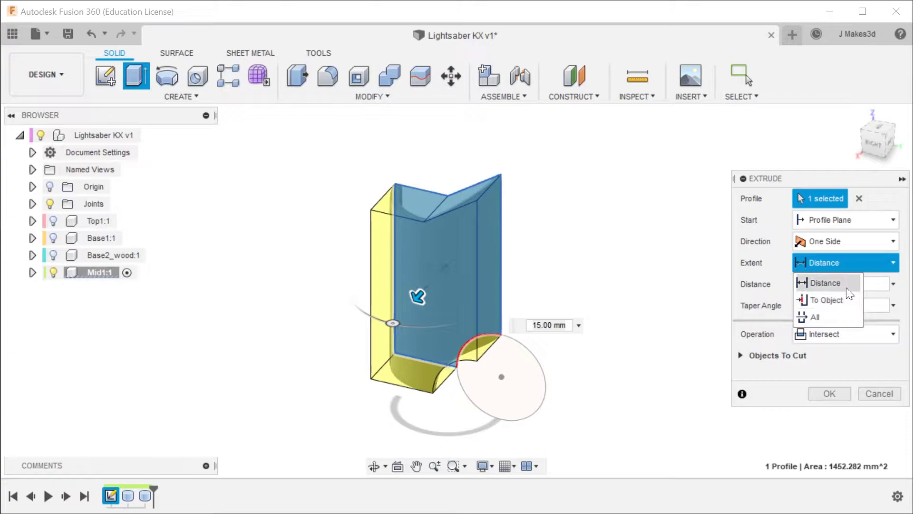
left_click(854, 242)
left_click(837, 296)
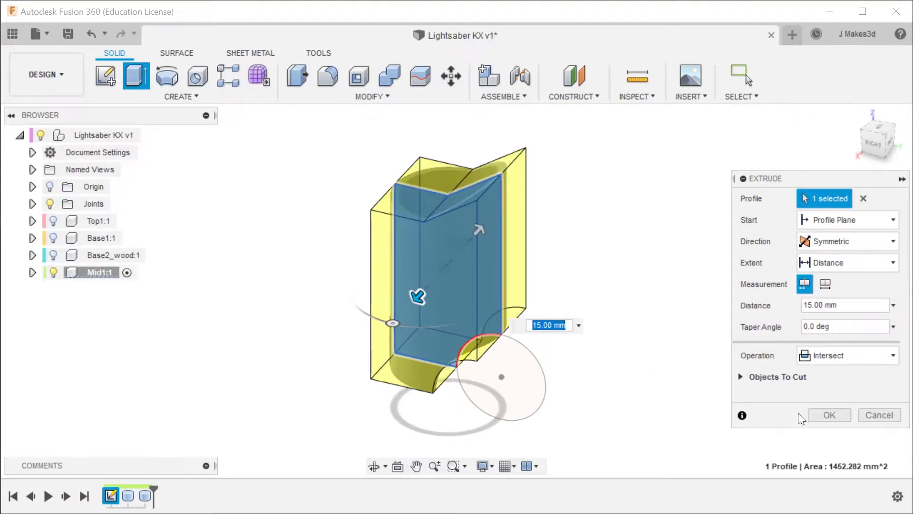
left_click(819, 415)
Activate the top-level Lightsaber KX assembly and display both the Mid1 and Base2_wood components.
middle_click_drag(618, 238, 430, 225, "shift")
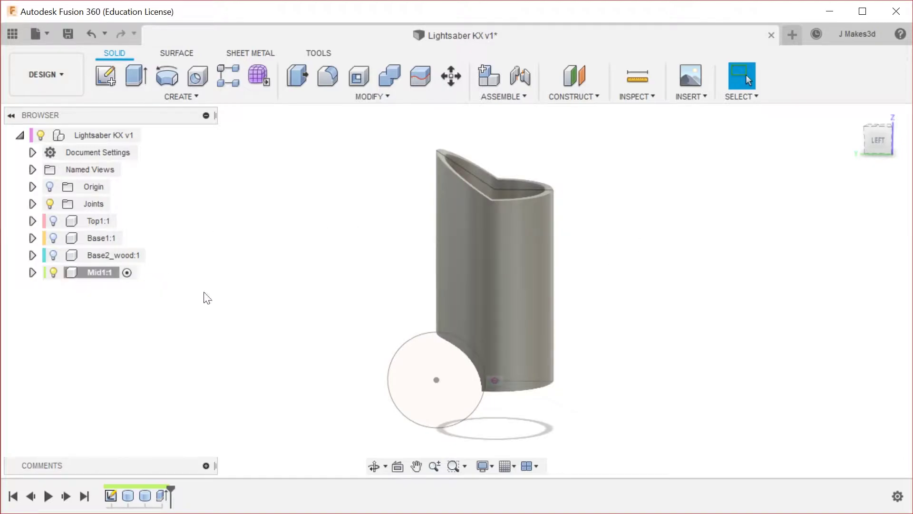
mouse_move(344, 310)
middle_mouse_down("shift")
mouse_move(399, 259)
mouse_move(334, 249)
mouse_move(332, 278)
mouse_move(358, 302)
middle_mouse_up("shift")
left_click(53, 272)
left_click(53, 255)
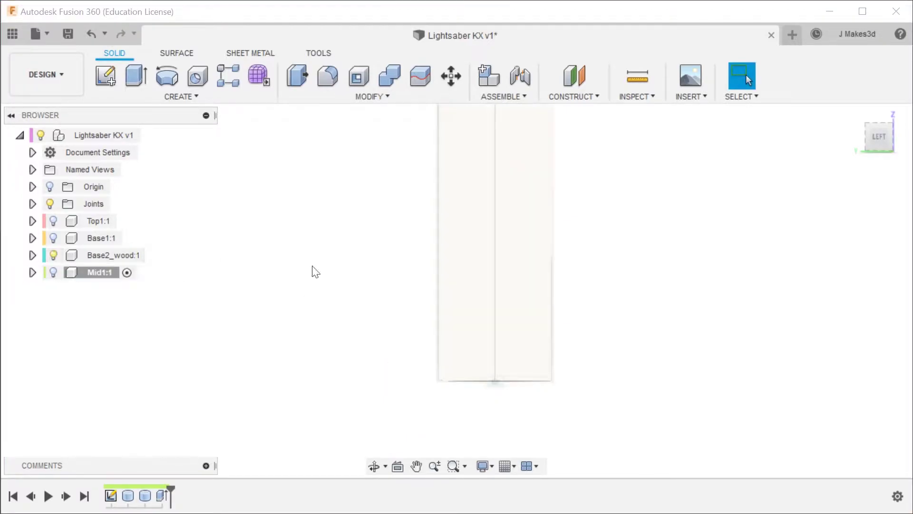
left_click(53, 255)
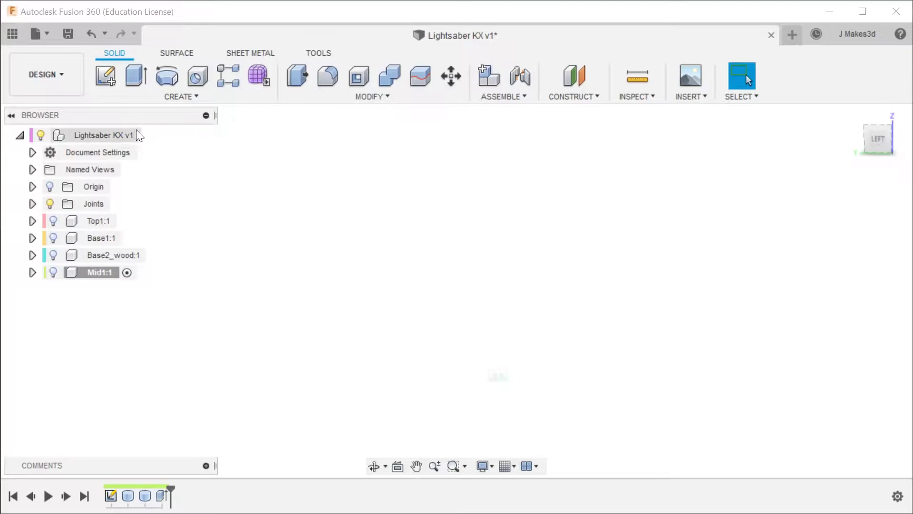
left_click(153, 135)
left_click(52, 272)
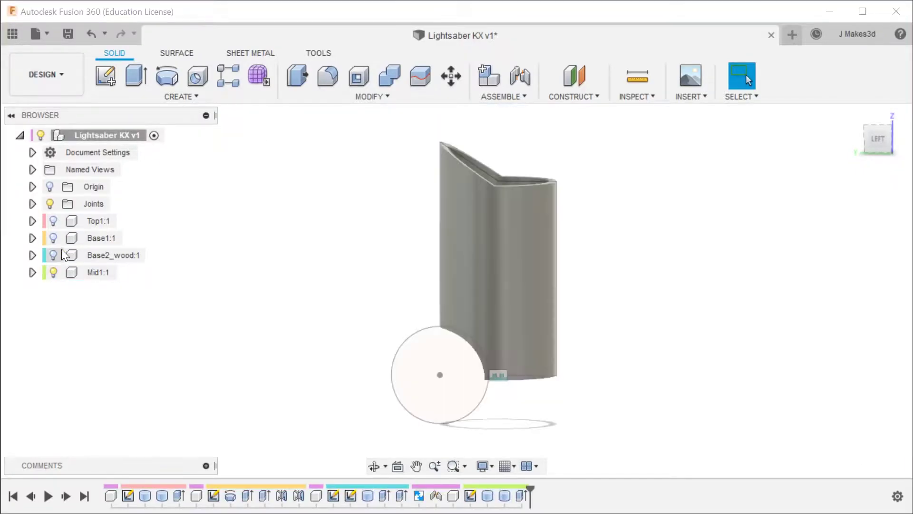
left_click(53, 255)
middle_click_drag(252, 224, 301, 258, "shift")
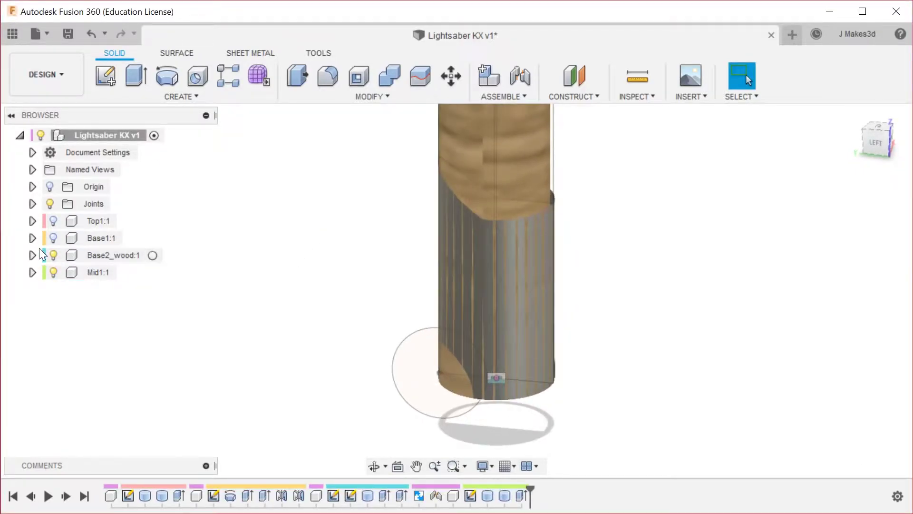
Apply the off-white appearance to the Mid1 tube with Base2_wood hidden, and show Base2_wood again.
left_click(53, 255)
key("a")
left_click_drag(639, 303, 490, 286)
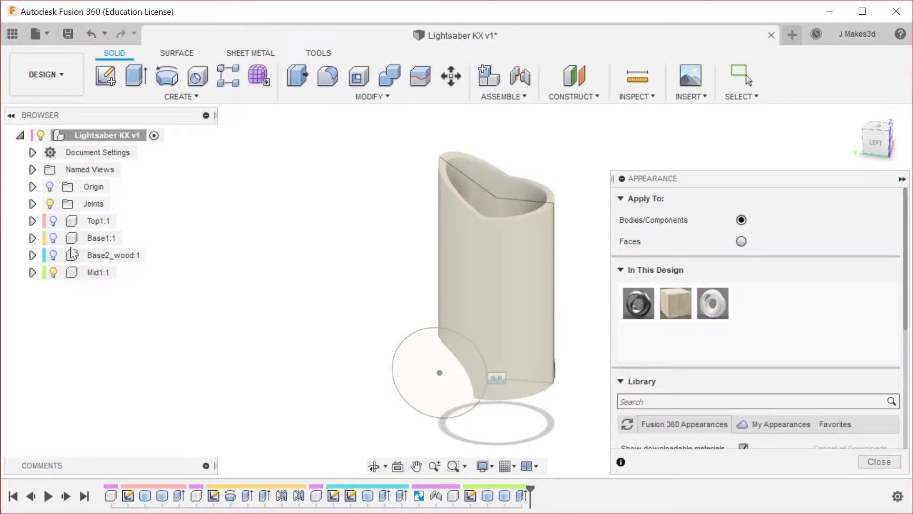
left_click(53, 255)
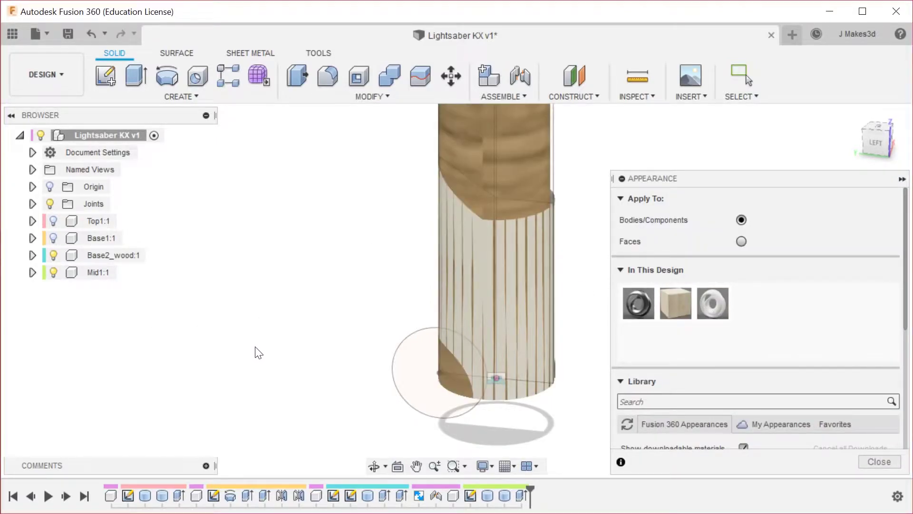
key("Escape")
Join the centre of Mid1's bottom edge to the top end of Base2_wood with a Rigid joint.
left_click(55, 254)
left_click_drag(301, 338, 316, 349)
key("Escape")
key("j")
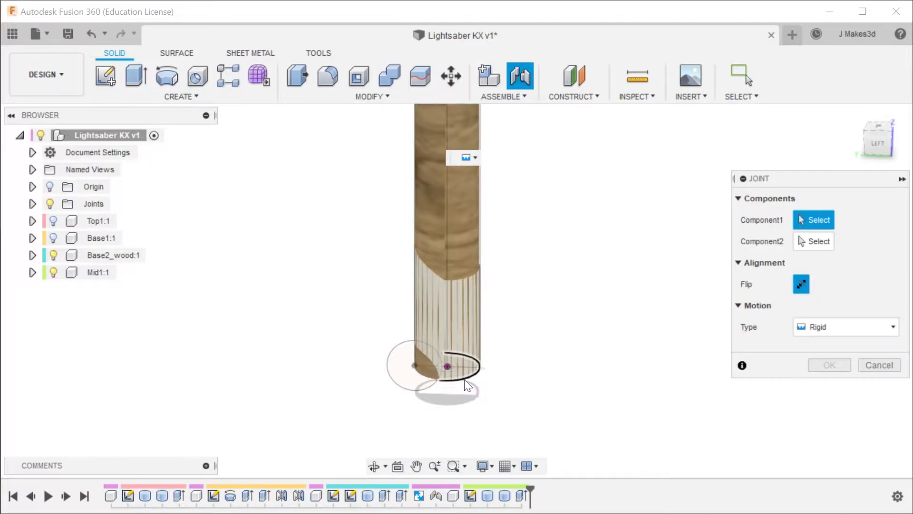
left_click(468, 386)
scroll(475, 193, "up", 3)
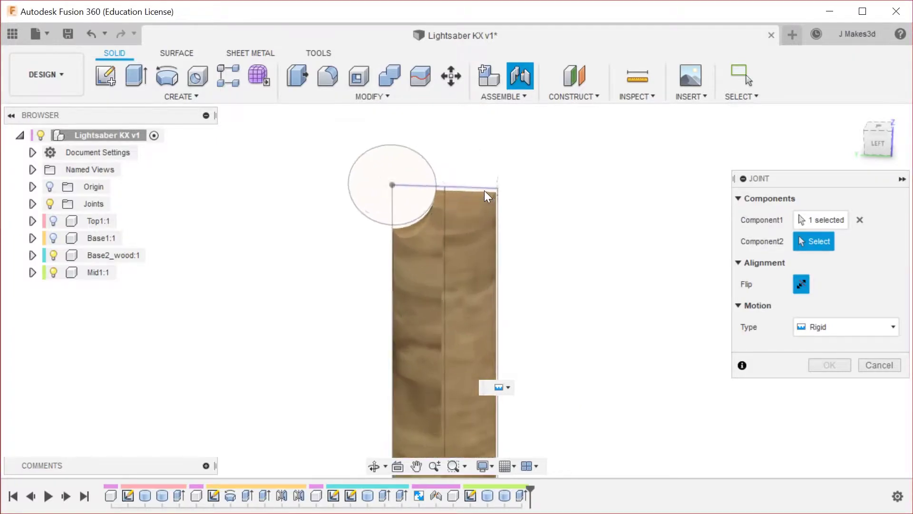
left_click(464, 212)
middle_click_drag(463, 211, 559, 307, "shift")
left_click(829, 462)
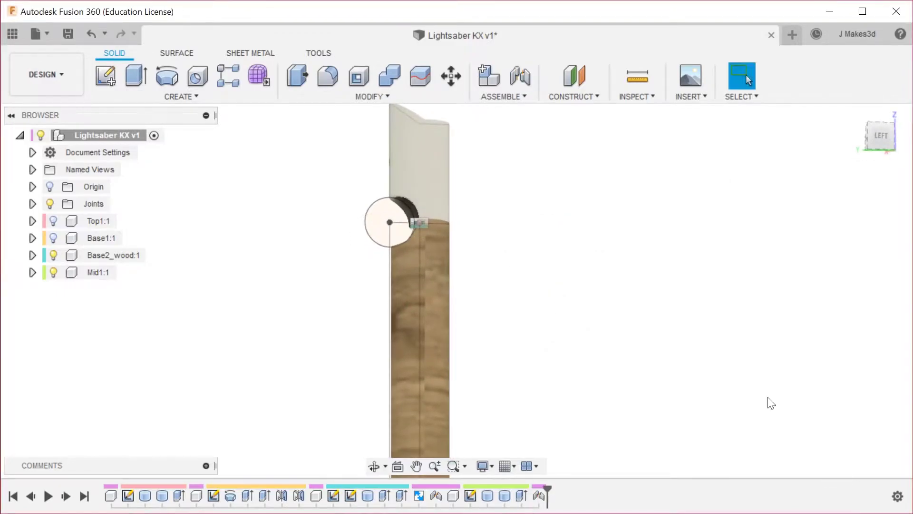
Show the Base1 component with the joined parts and expand the contents of the Top1 component.
scroll(333, 159, "up", 3)
middle_click_drag(717, 275, 791, 299, "shift")
scroll(309, 196, "down", 2)
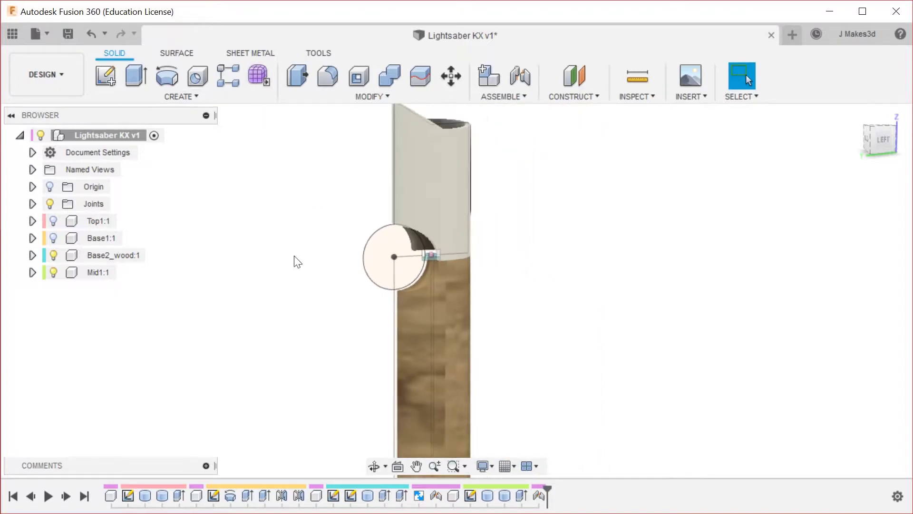
scroll(421, 258, "down", 2)
scroll(451, 317, "up", 1)
middle_click_drag(531, 297, 530, 320, "shift")
scroll(463, 245, "down", 4)
left_click(53, 238)
middle_click_drag(650, 291, 526, 284, "shift")
key("Escape")
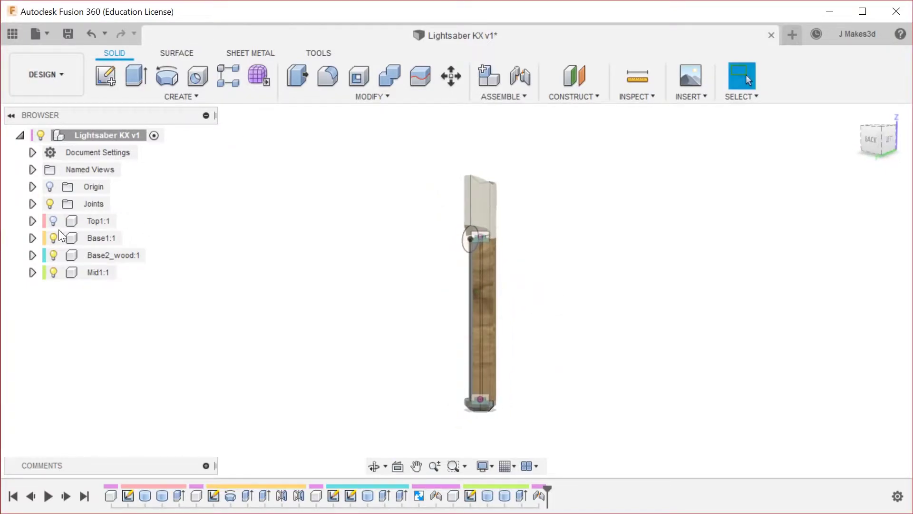
left_click(32, 221)
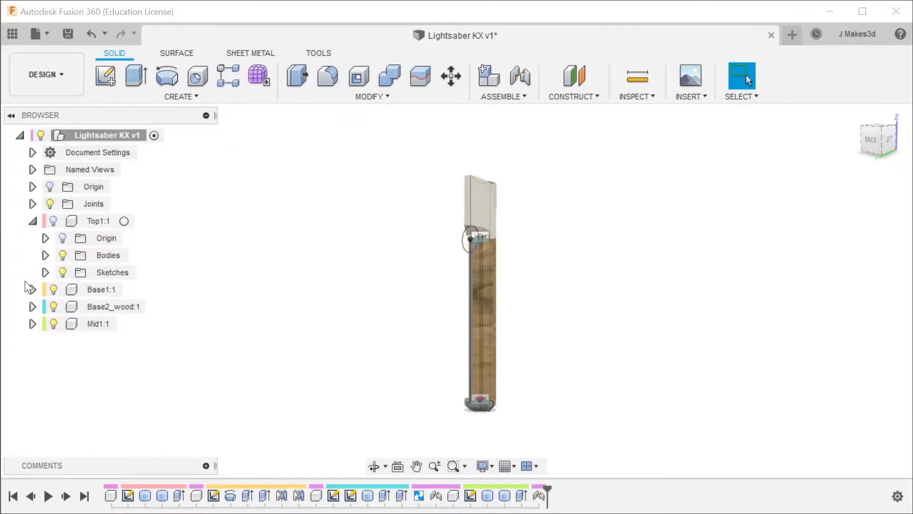
Hide the sketches of the Base1, Base2_wood and Mid1 components.
left_click(32, 289)
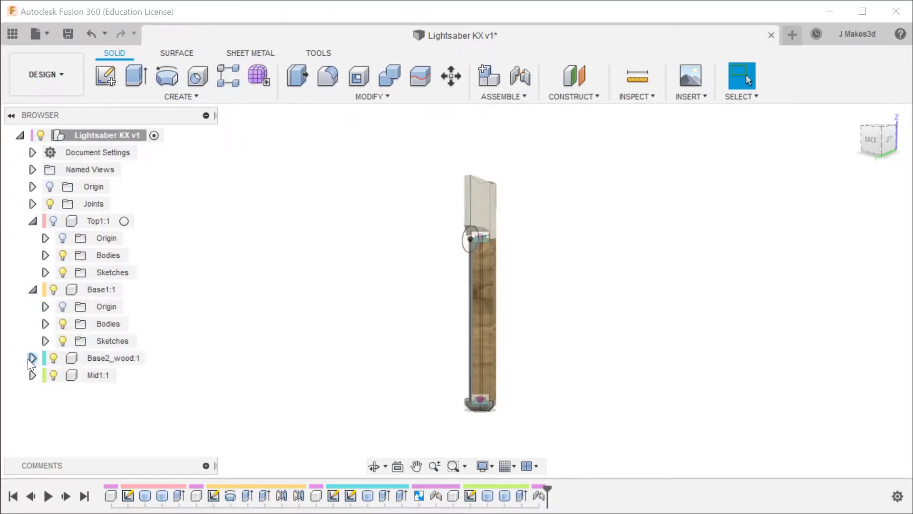
left_click(31, 357)
left_click(32, 426)
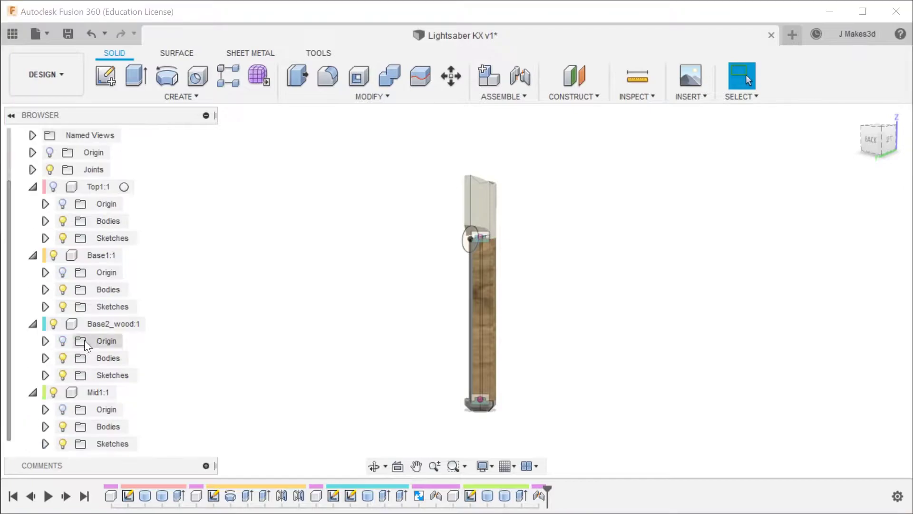
scroll(67, 280, "up", 2)
left_click(60, 339)
scroll(59, 337, "down", 2)
left_click(63, 374)
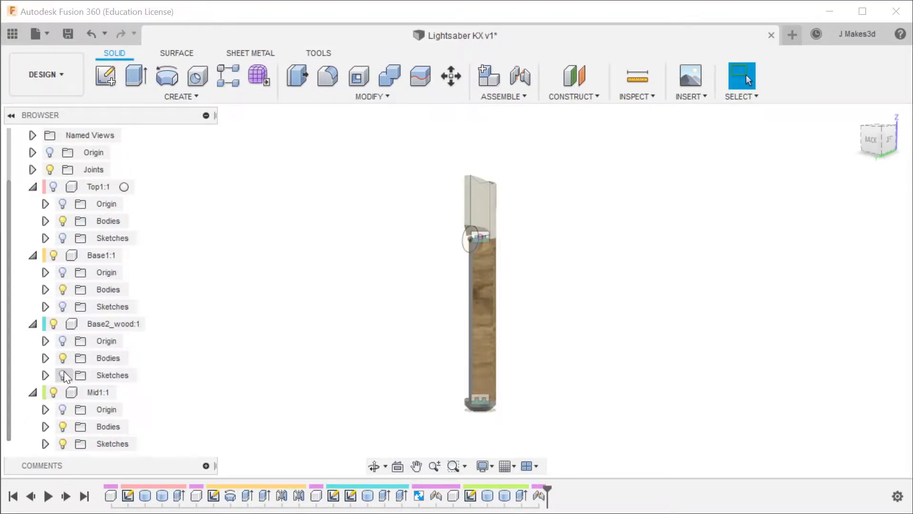
left_click(62, 443)
scroll(502, 259, "up", 2)
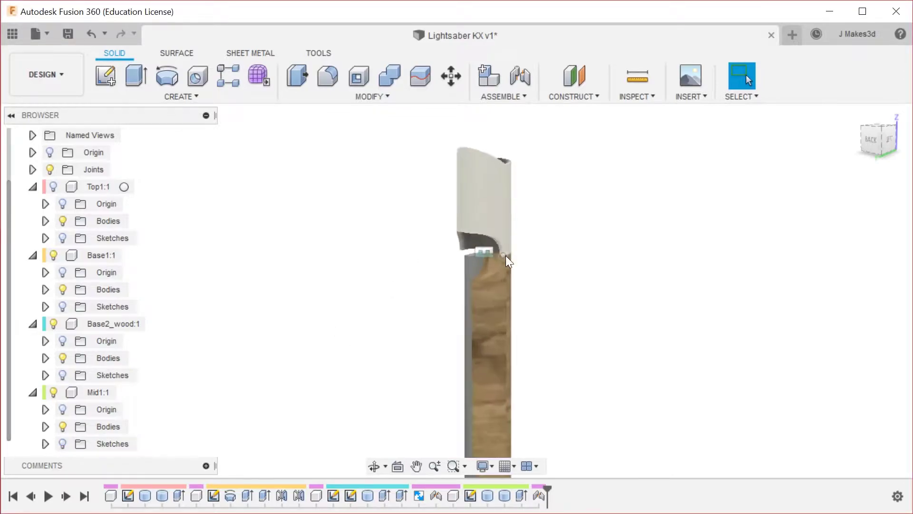
Examine the junction between the light upper part and the wood-covered base, including the base's narrow curved side face.
scroll(567, 267, "up", 1)
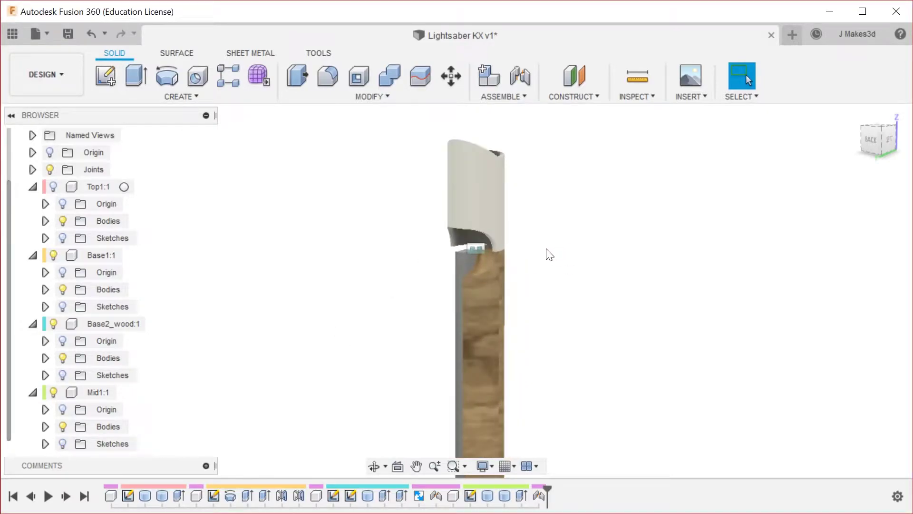
scroll(547, 259, "up", 1)
mouse_move(542, 265)
middle_mouse_down("shift")
mouse_move(660, 241)
mouse_move(557, 259)
mouse_move(520, 257)
mouse_move(561, 250)
mouse_move(507, 255)
mouse_move(611, 249)
mouse_move(550, 250)
mouse_move(532, 265)
middle_mouse_up("shift")
scroll(436, 267, "up", 3)
middle_click_drag(436, 267, 693, 216, "shift")
key("Escape")
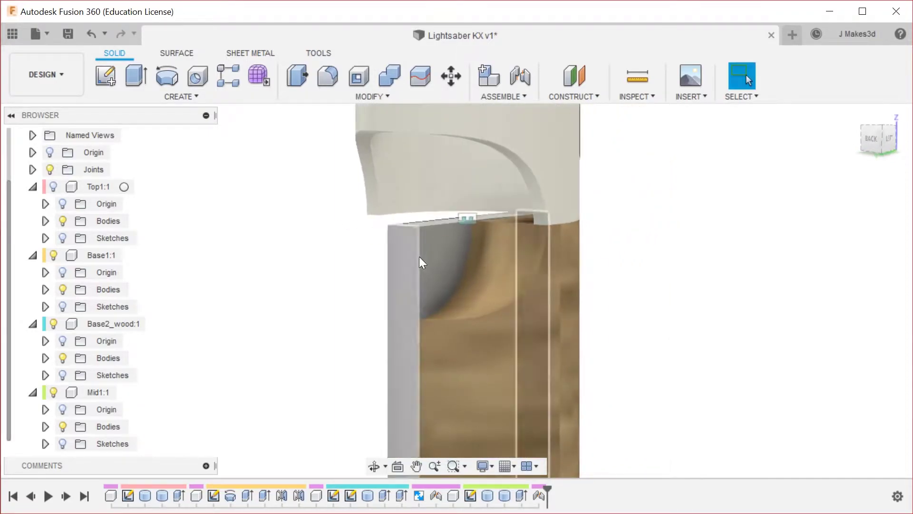
left_click(406, 261)
scroll(283, 183, "down", 4)
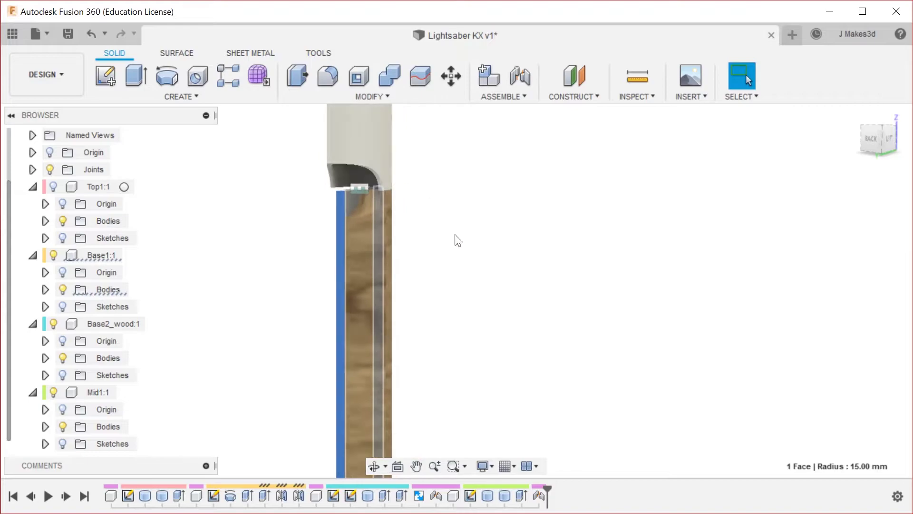
left_click(573, 291)
scroll(465, 283, "down", 3)
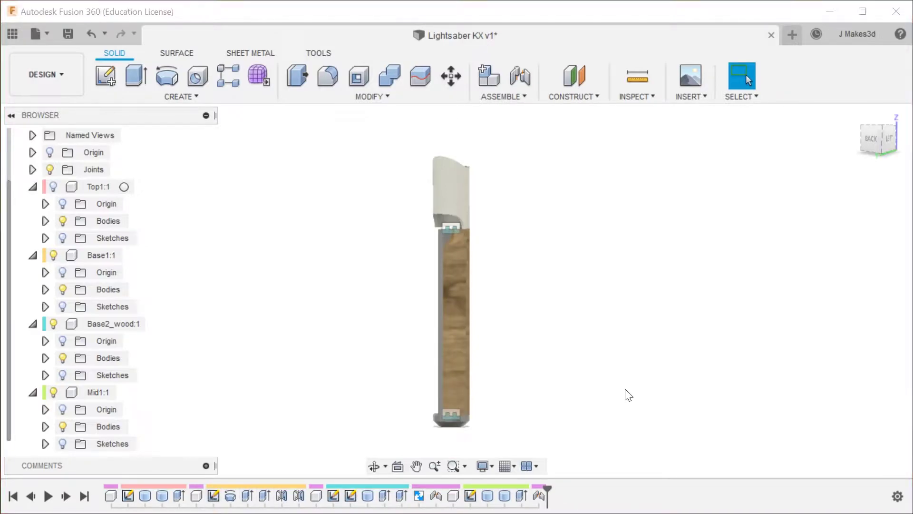
Switch Component Color Cycling on to tell the components apart, and switch it back off.
type("scolor")
key("Return")
scroll(458, 194, "up", 5)
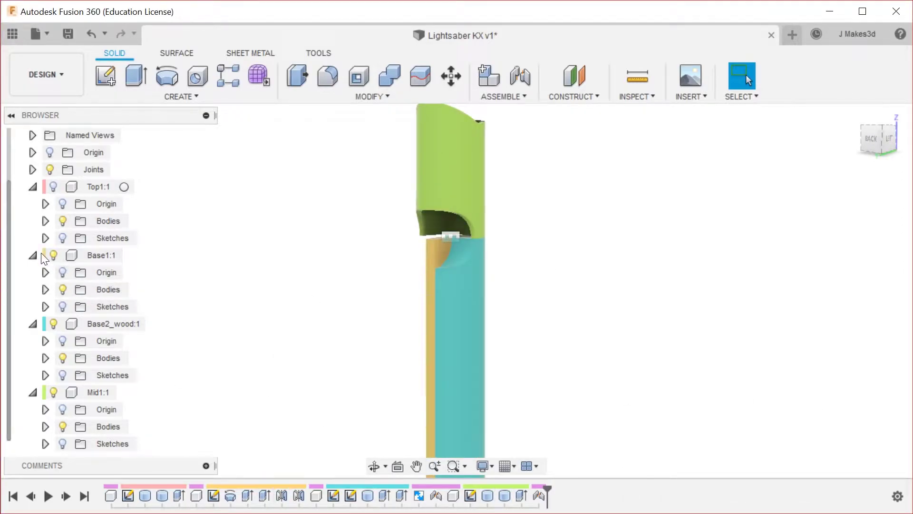
mouse_move(546, 262)
middle_mouse_down("shift")
mouse_move(687, 284)
mouse_move(611, 255)
mouse_move(561, 263)
middle_mouse_up("shift")
type("scolor")
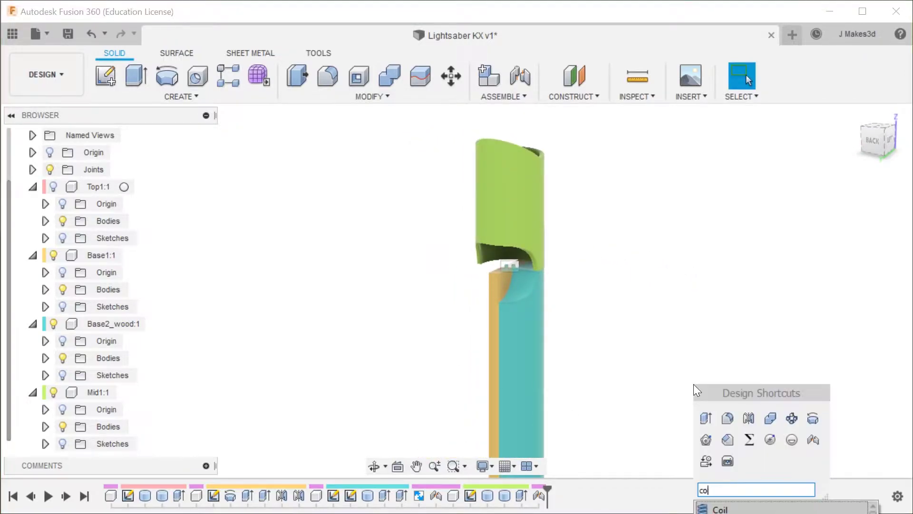
key("Return")
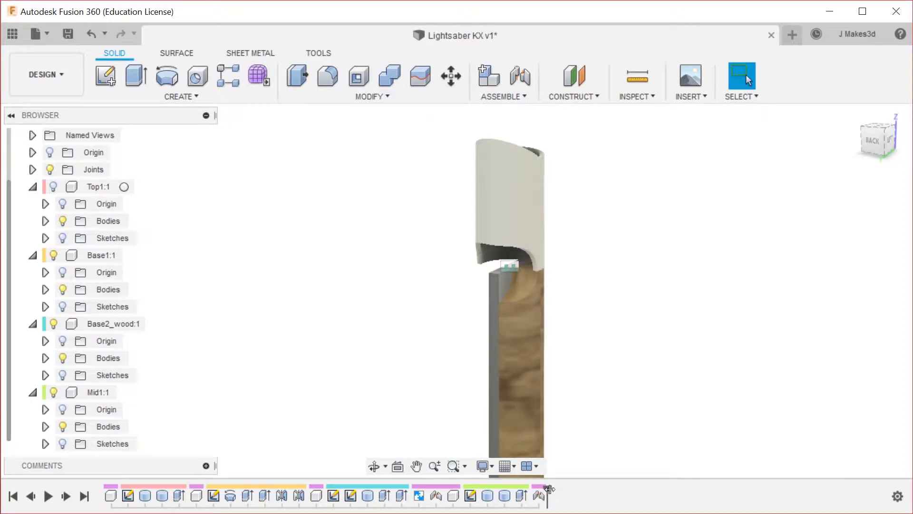
Roll the design history back to just after the last Base1 feature and activate the Base1 component.
left_click_drag(521, 493, 308, 492)
type("scolor")
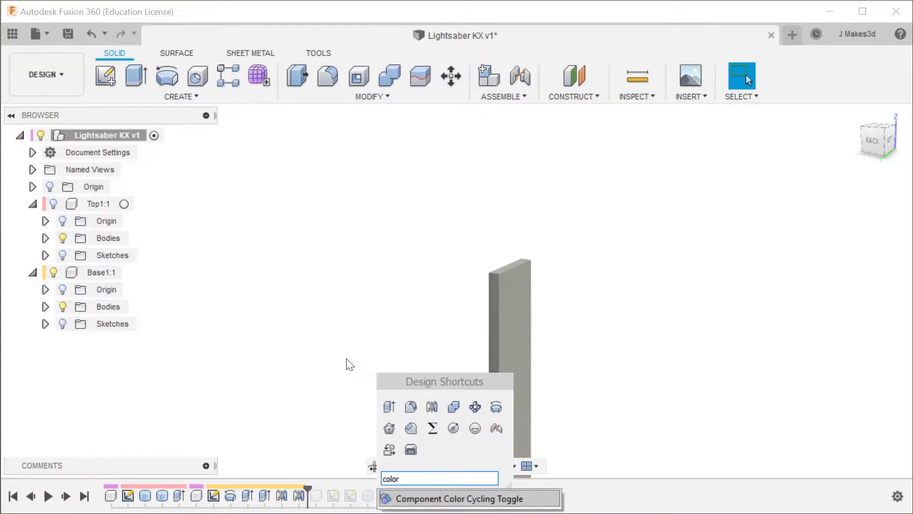
key("Return")
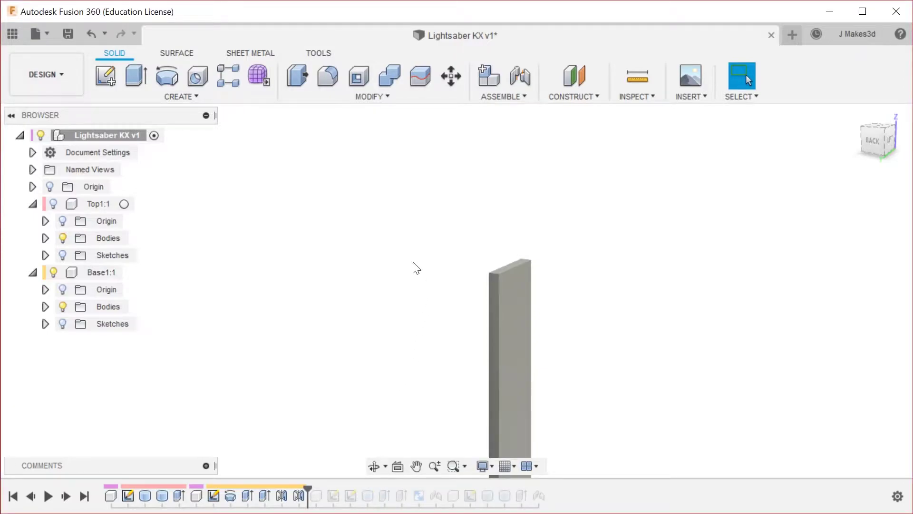
scroll(428, 290, "down", 3)
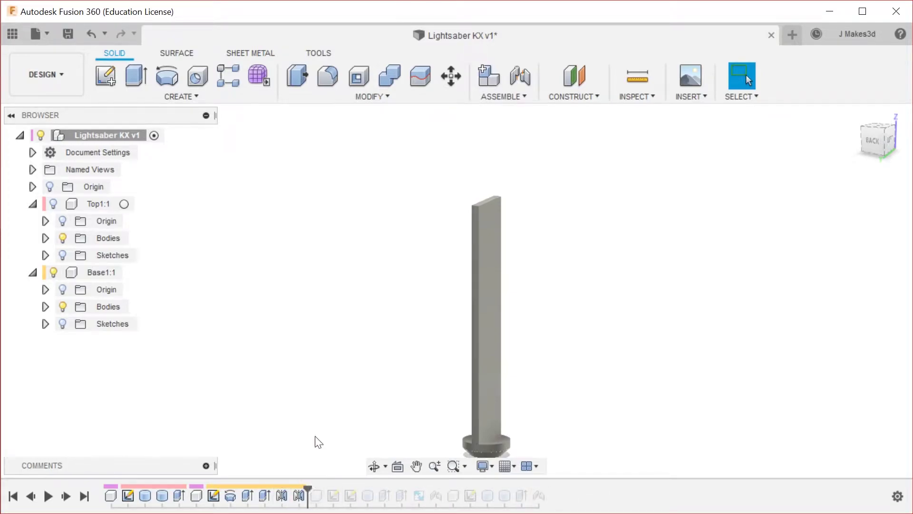
left_click(130, 273)
scroll(588, 284, "down", 2)
scroll(583, 276, "up", 2)
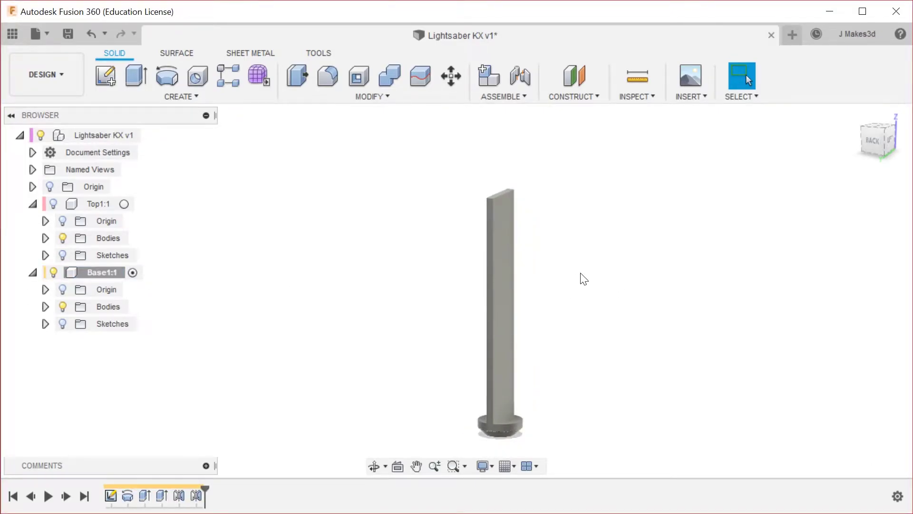
Start a sketch on the YZ plane and draw a 152.5 mm vertical line from the origin to the base's top edge.
key("l")
left_click(449, 375)
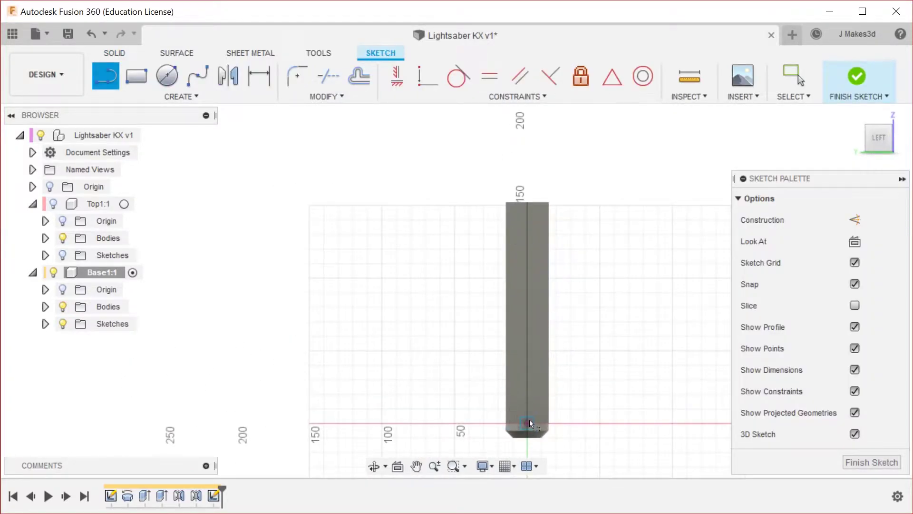
left_click(528, 421)
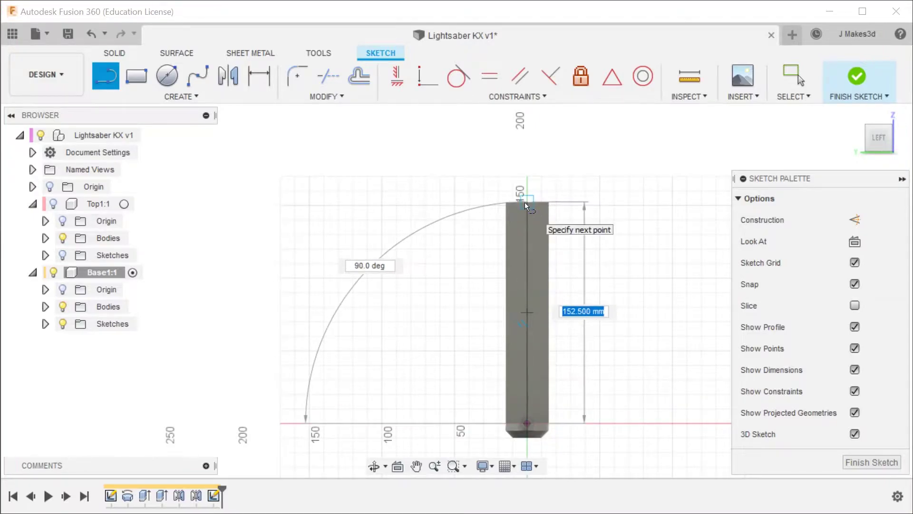
type("15")
key("BackSpace")
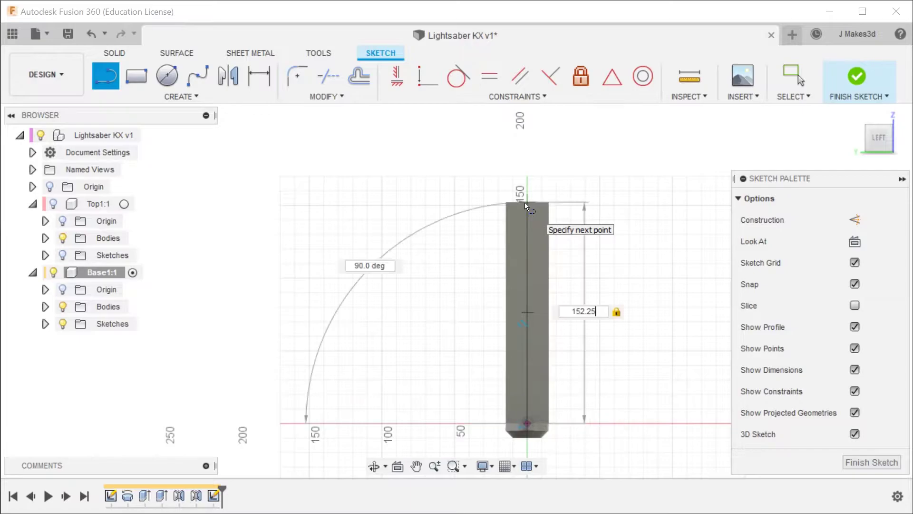
key("BackSpace")
key("BackSpace")
type("5")
key("Return")
key("Escape")
scroll(498, 218, "up", 5)
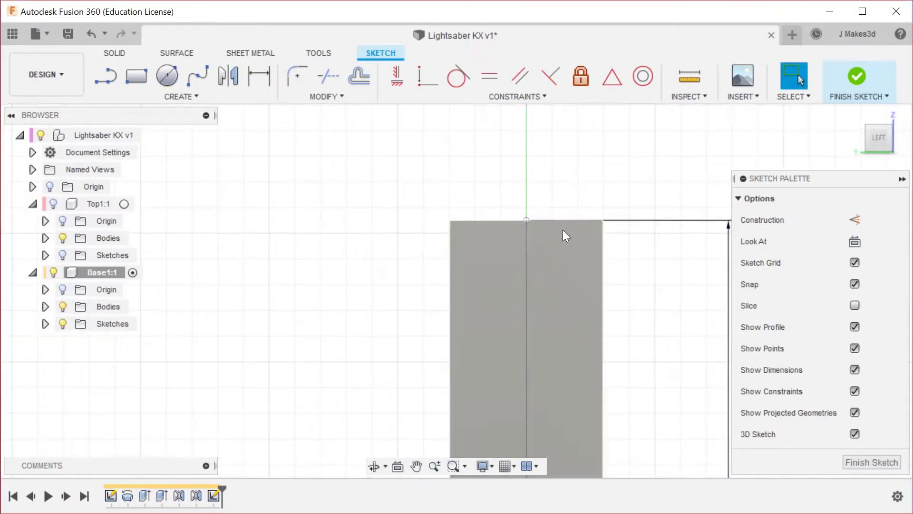
Draw a 15 mm horizontal line from the vertical line's upper end to the base's top-left corner.
key("l")
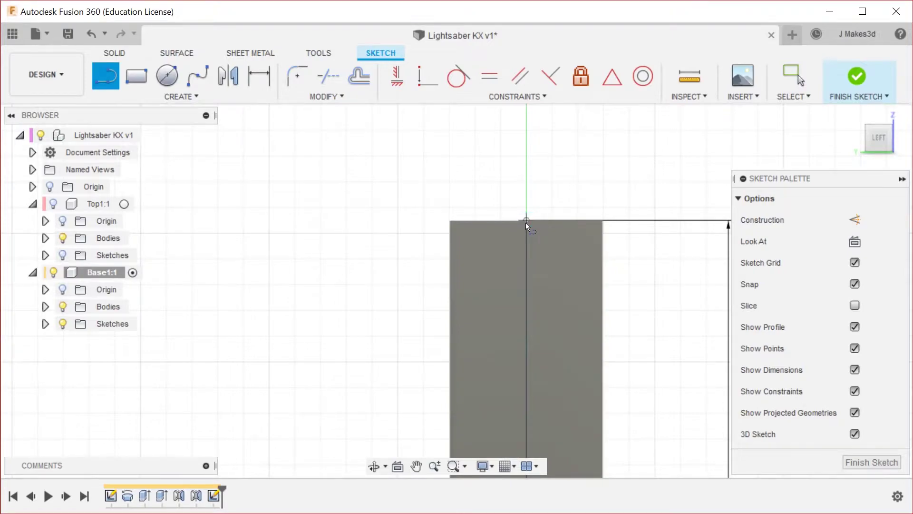
left_click(525, 220)
type("1")
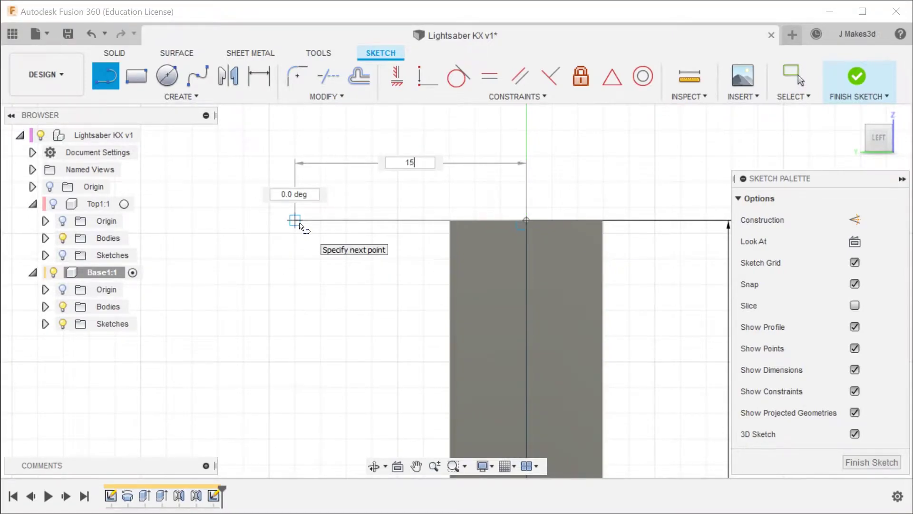
type("5")
key("Return")
key("Escape")
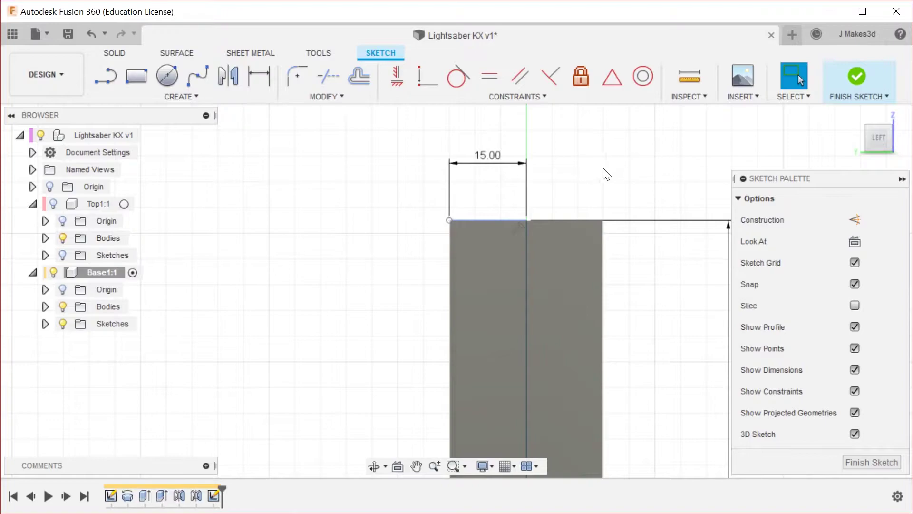
Convert the vertical and horizontal sketch lines to construction geometry.
left_click_drag(610, 170, 316, 398)
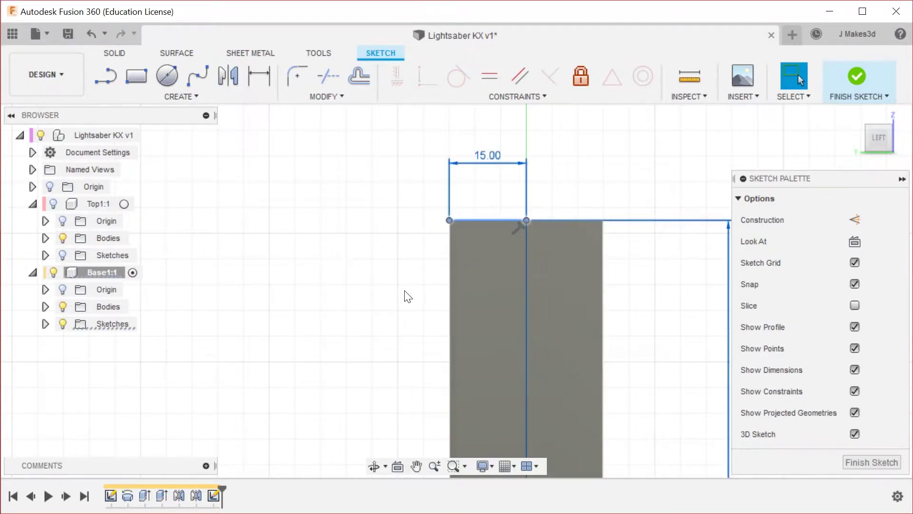
key("x")
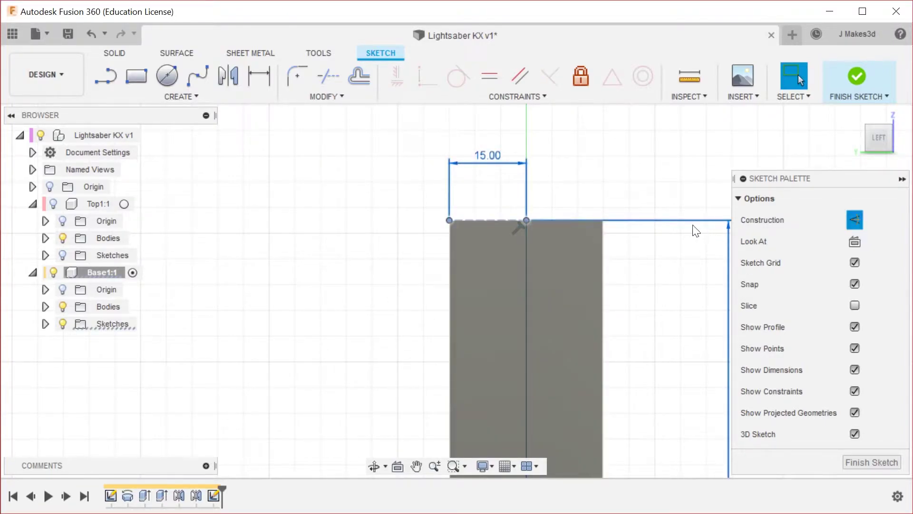
left_click(638, 203)
key("s")
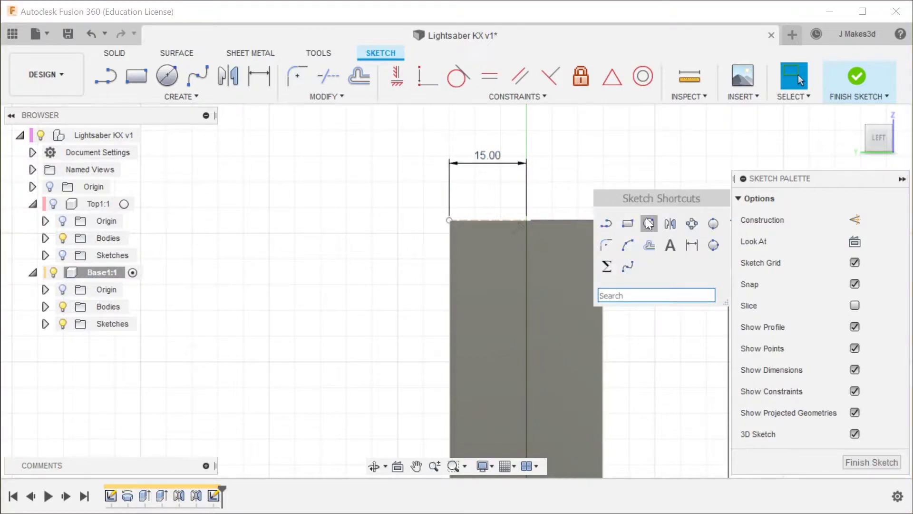
left_click(604, 222)
key("Escape")
Apply a Horizontal/Vertical constraint to the long construction line so it stays upright on the base's centerline.
left_click_drag(464, 219, 370, 233)
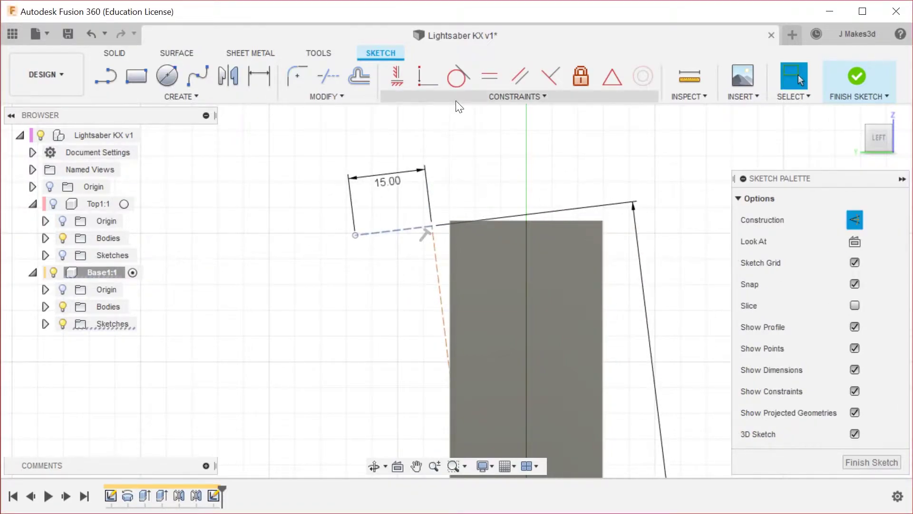
right_click(435, 251)
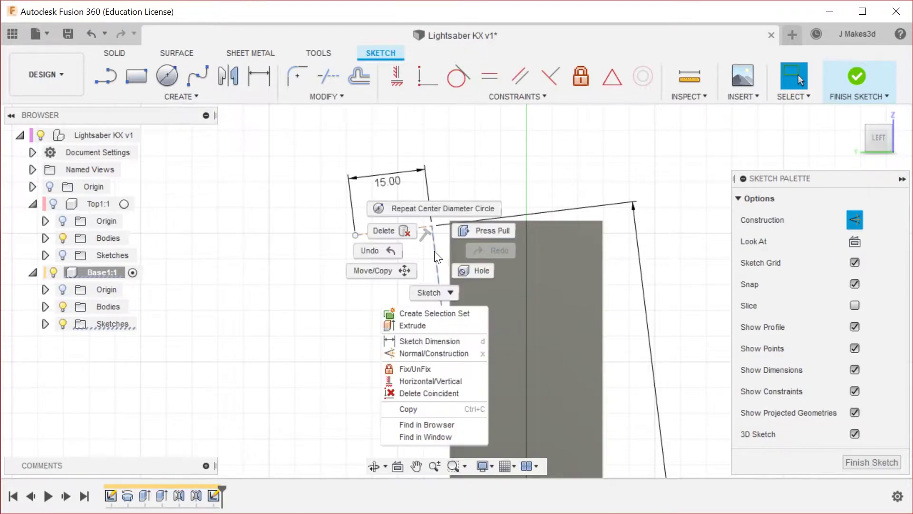
left_click(442, 382)
key("Escape")
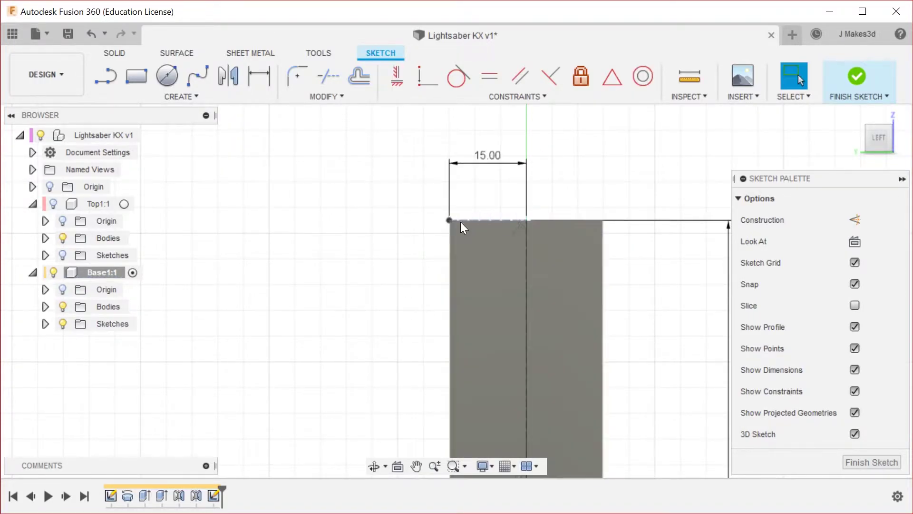
key("ctrl+z")
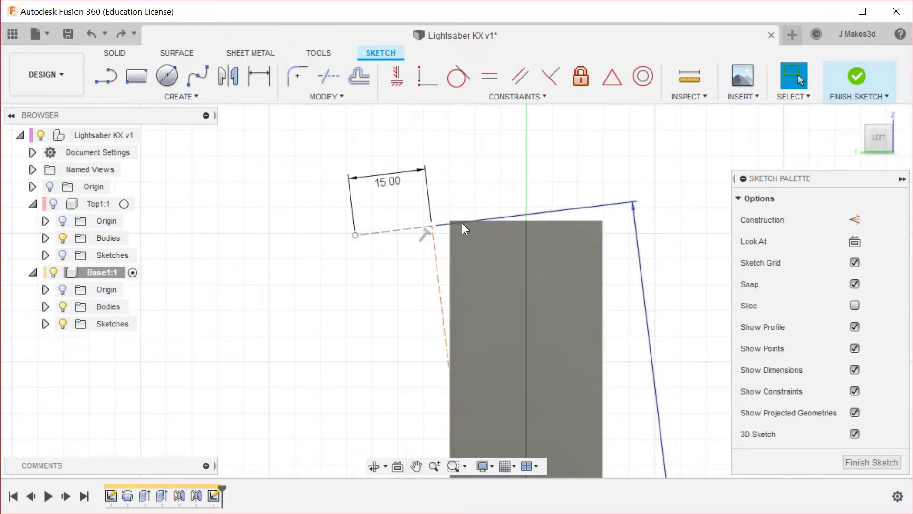
left_click(118, 35)
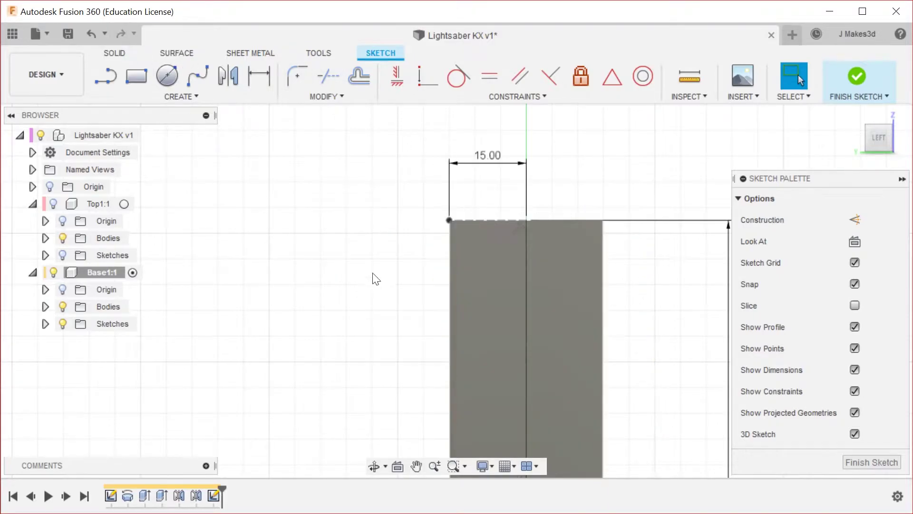
Draw a 25 mm center diameter circle centered on the free end of the short construction line.
key("s")
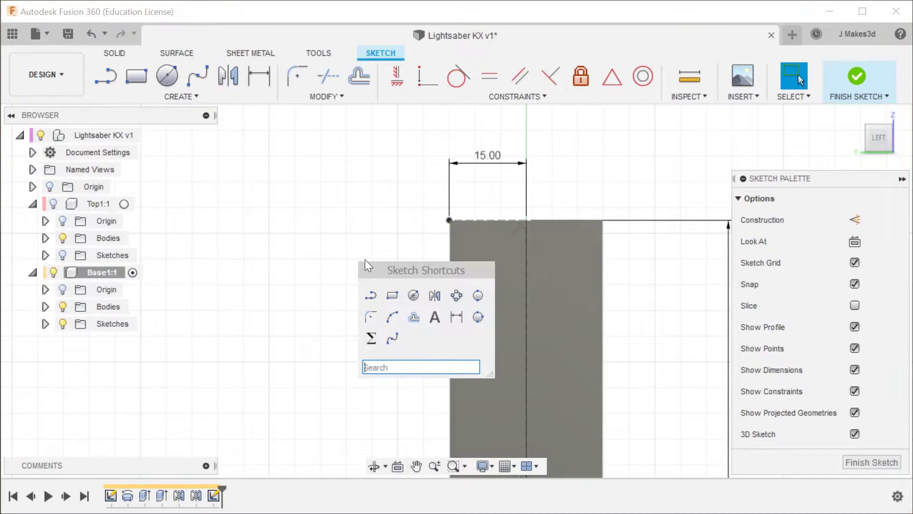
left_click(413, 296)
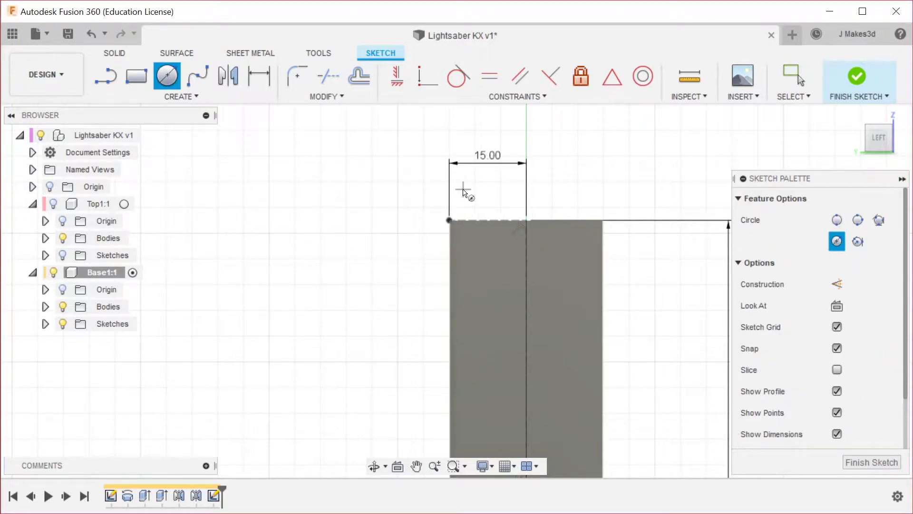
left_click(454, 220)
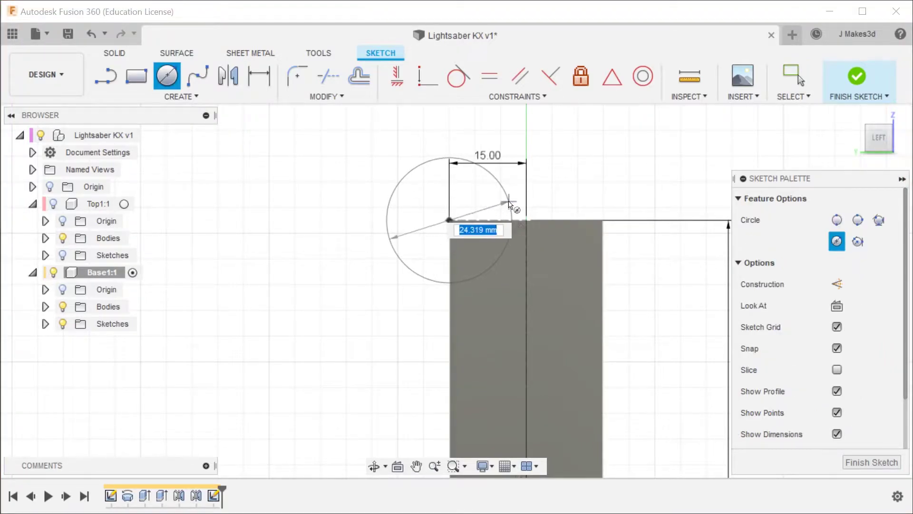
type("25")
key("Return")
key("Escape")
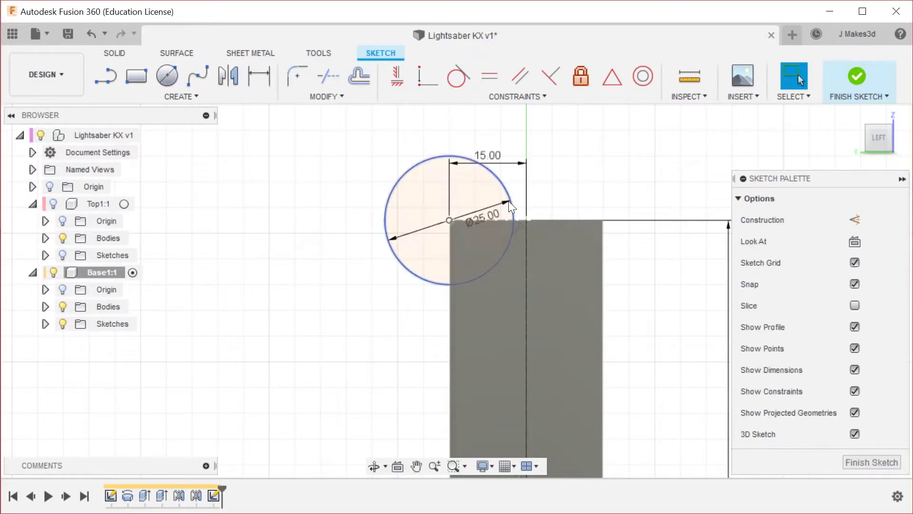
scroll(477, 237, "down", 3)
scroll(477, 237, "up", 3)
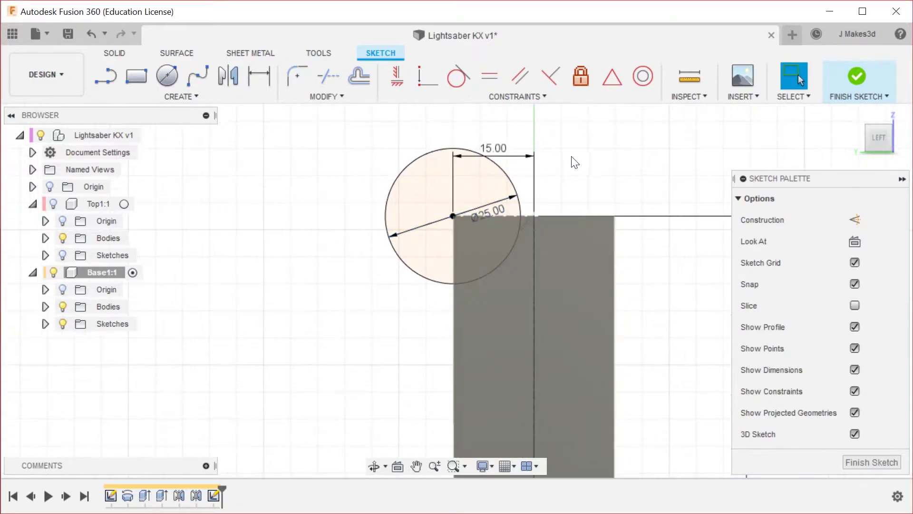
Cut the 25 mm circle out of Base1's top corner with a symmetric extrude, distance 2.5 mm.
key("e")
left_click(497, 210)
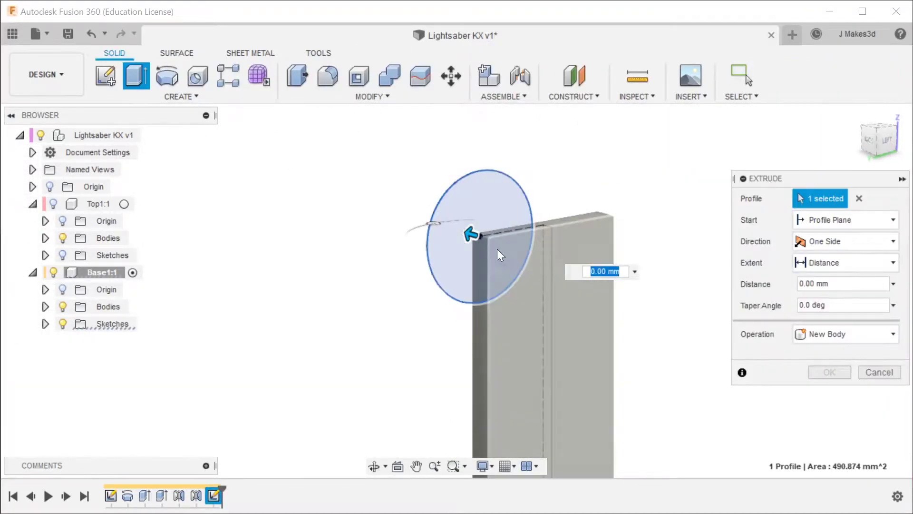
left_click(830, 237)
left_click(832, 296)
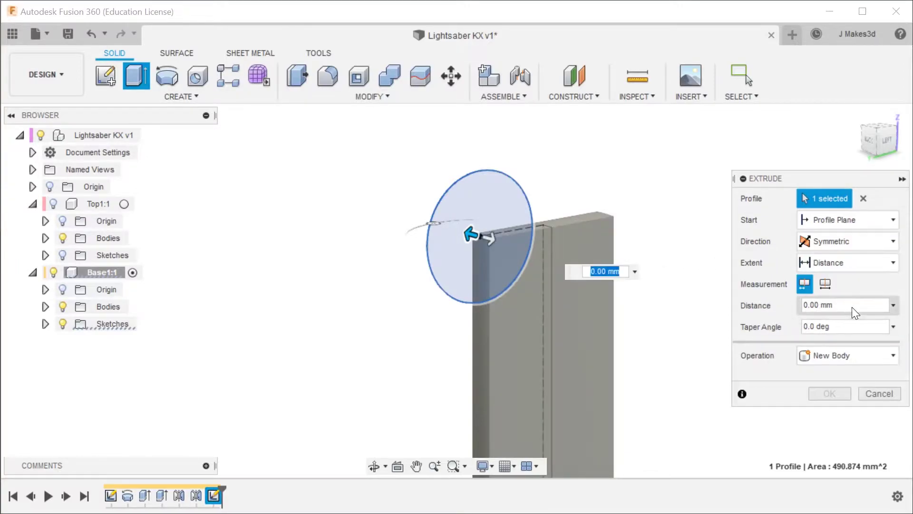
type("2.5")
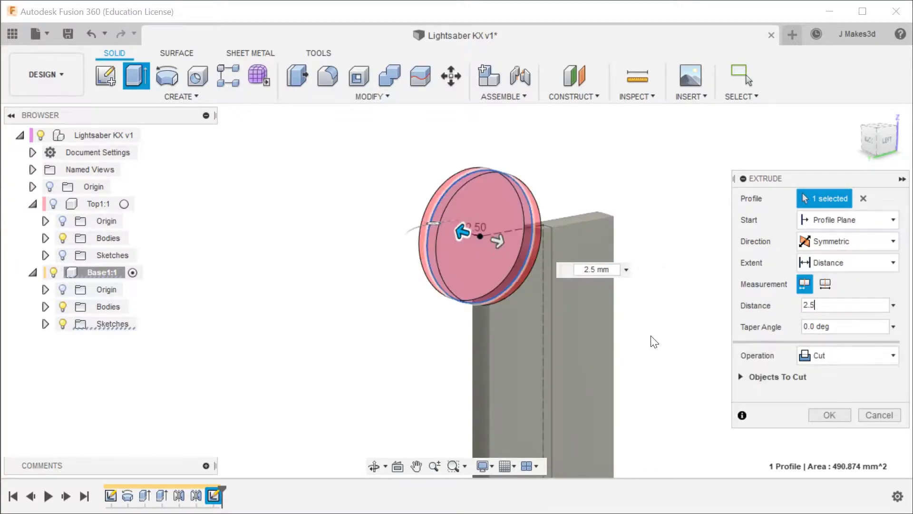
key("Return")
Hide Base1's sketches and collapse the component in the browser tree.
scroll(404, 235, "down", 4)
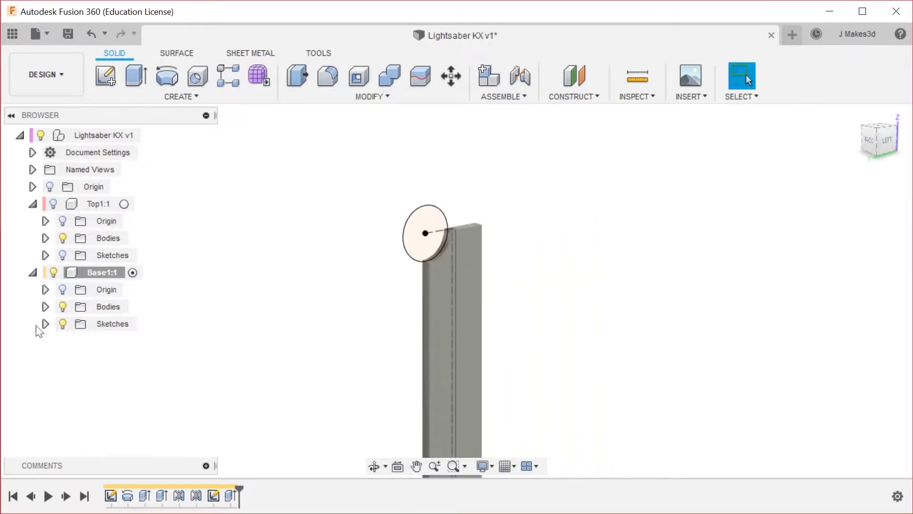
left_click(62, 323)
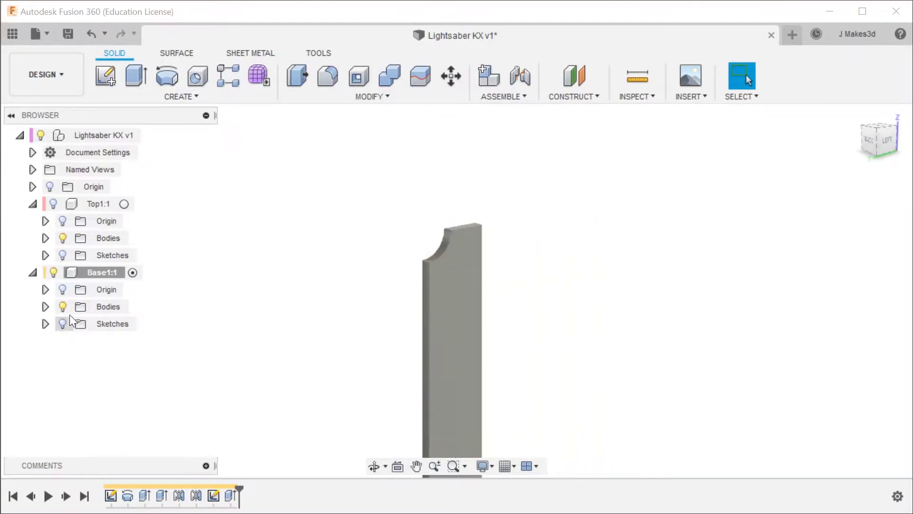
left_click(33, 272)
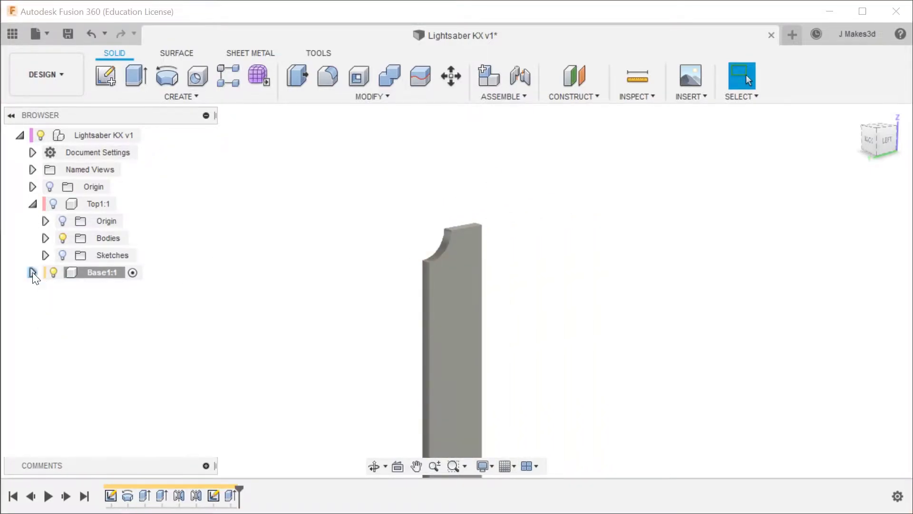
Activate the top-level Lightsaber KX assembly and roll the timeline forward to its end.
left_click(149, 136)
left_click(150, 137)
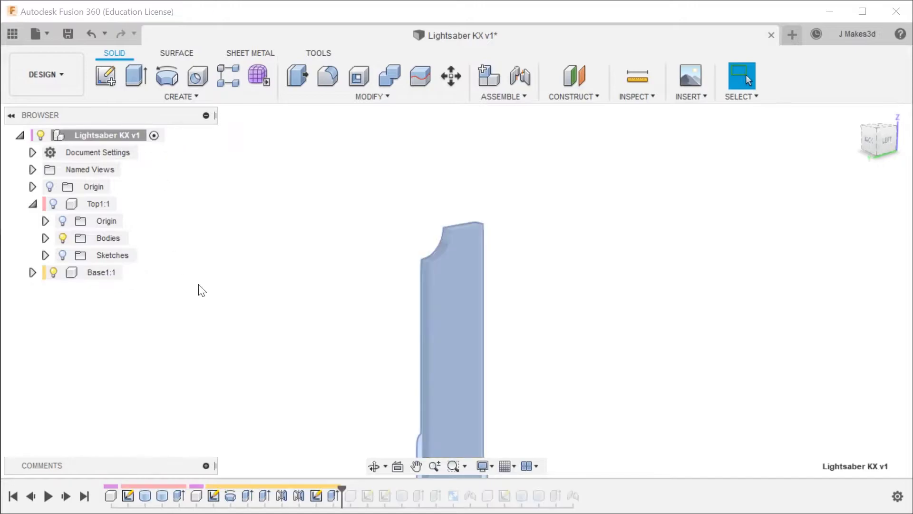
left_click(84, 496)
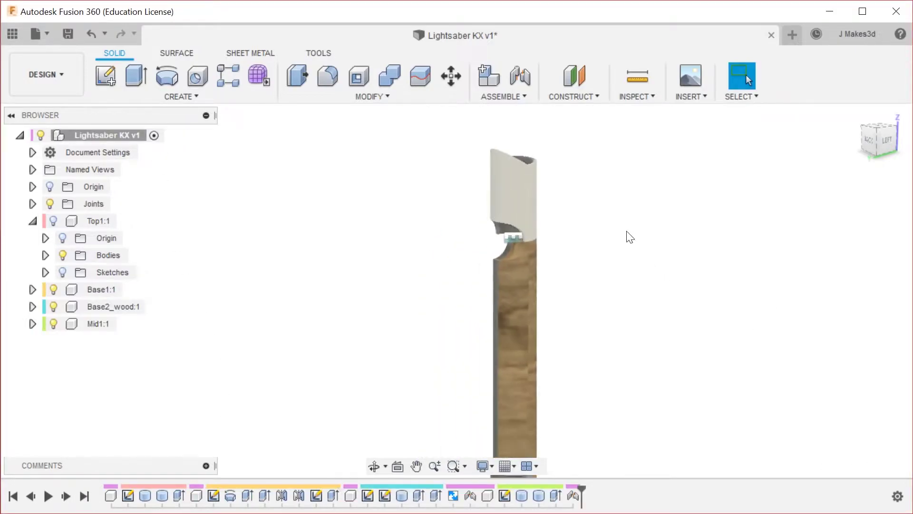
Examine the corner notch where Base1 and the wooden base meet the middle part from several angles.
scroll(561, 241, "up", 5)
middle_click_drag(495, 287, 420, 236, "shift")
scroll(458, 177, "down", 5)
scroll(519, 269, "up", 1)
middle_click_drag(621, 264, 456, 305, "shift")
scroll(524, 279, "up", 6)
middle_click_drag(542, 261, 566, 269, "shift")
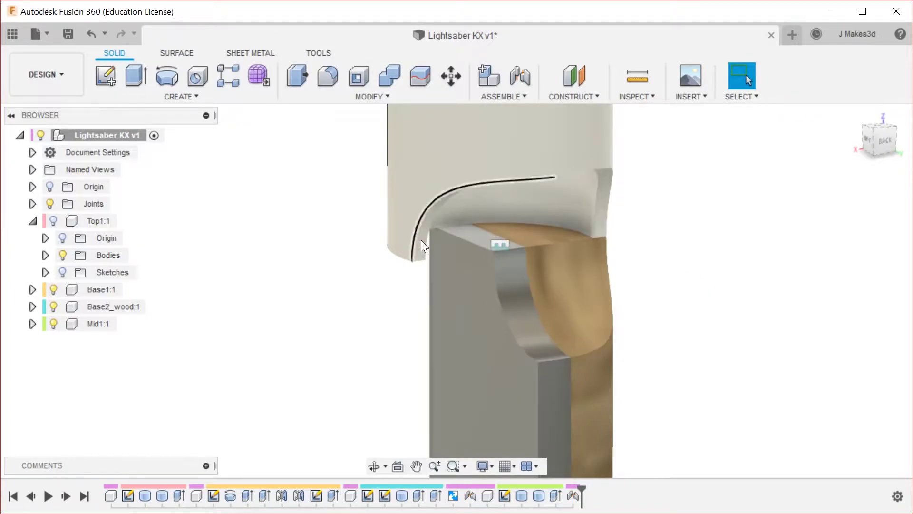
scroll(538, 243, "down", 8)
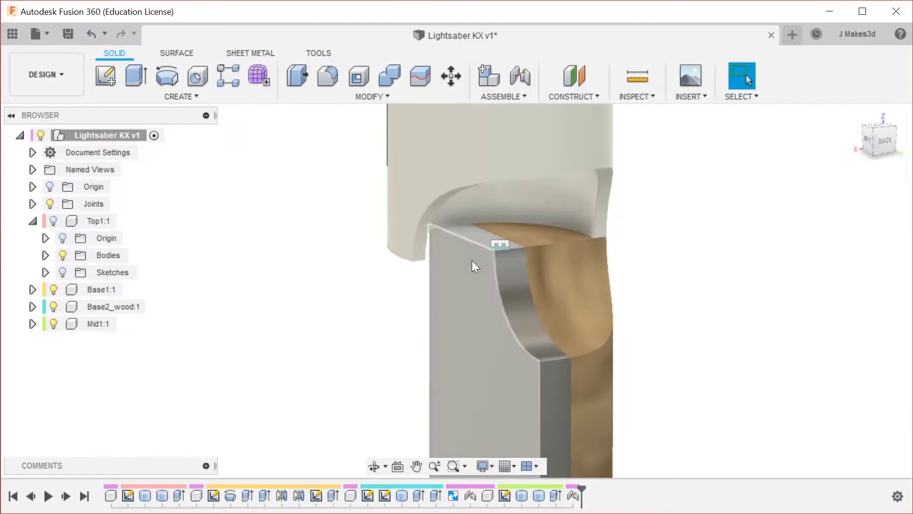
middle_click_drag(618, 361, 475, 355, "shift")
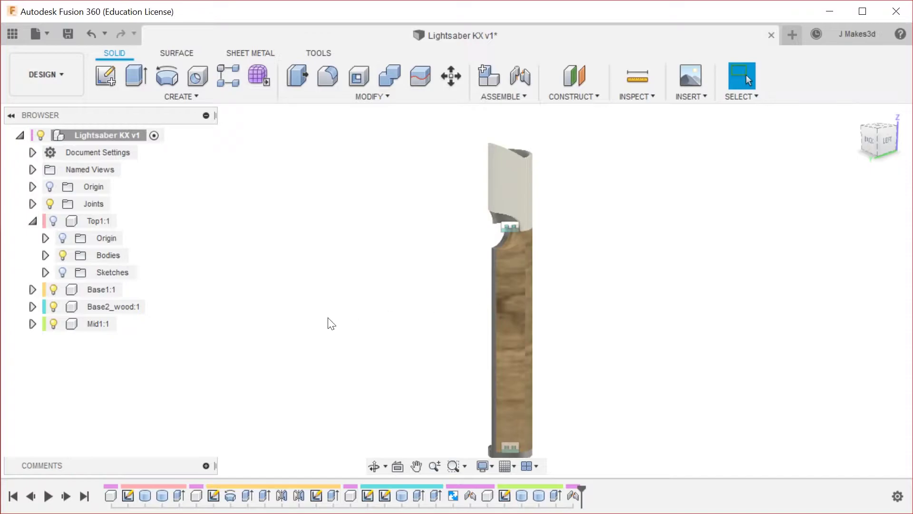
middle_click_drag(580, 233, 676, 244, "shift")
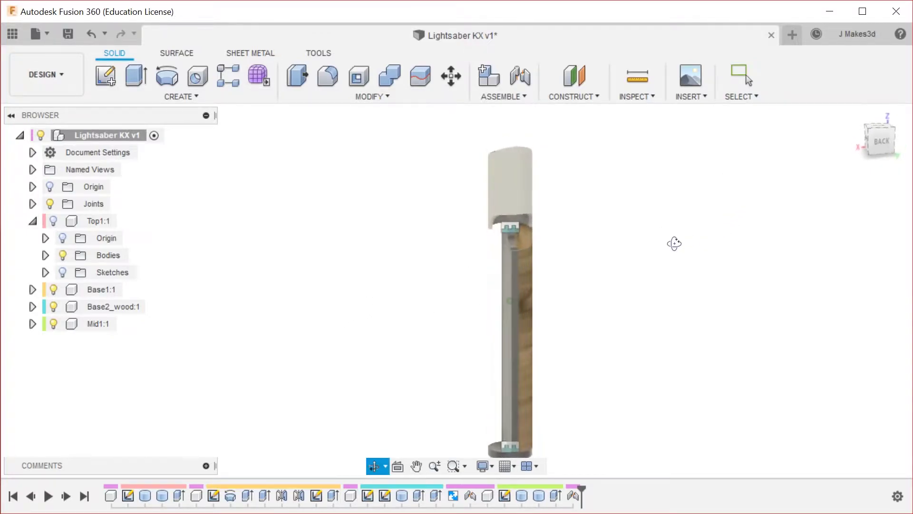
left_click_drag(676, 244, 595, 228)
key("Escape")
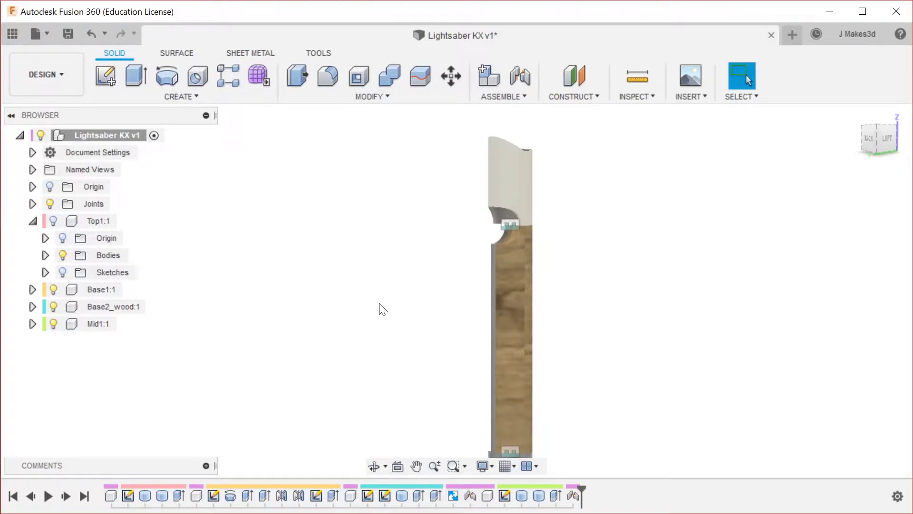
Create an empty, activated component named Mid2_Button under the top-level assembly.
key("s")
left_click(488, 76)
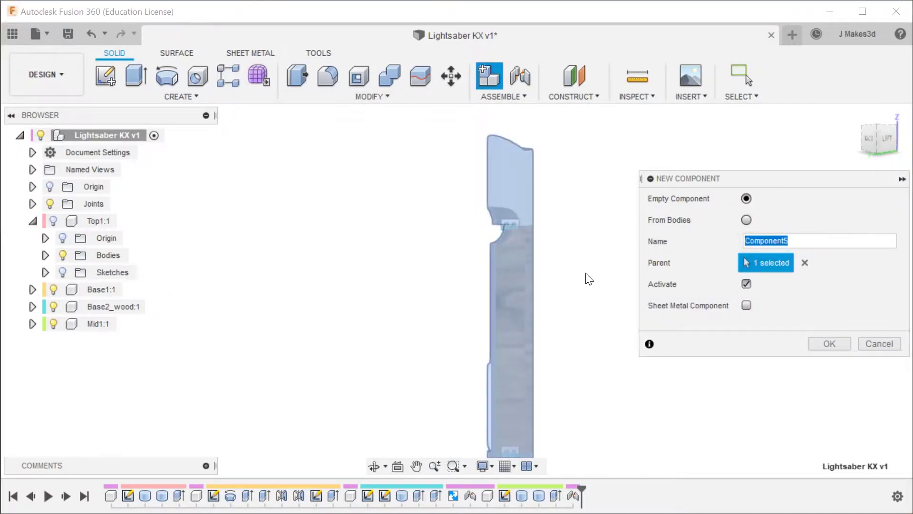
type("Mid2_Button")
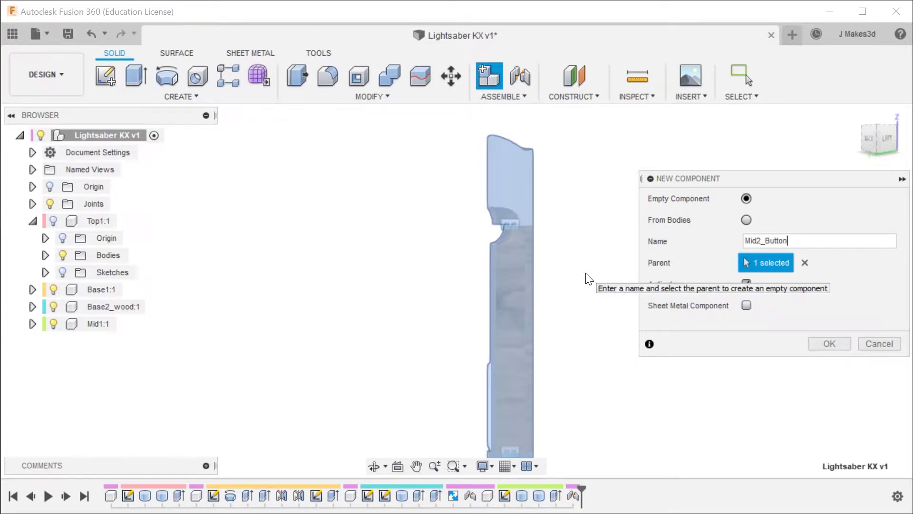
key("Return")
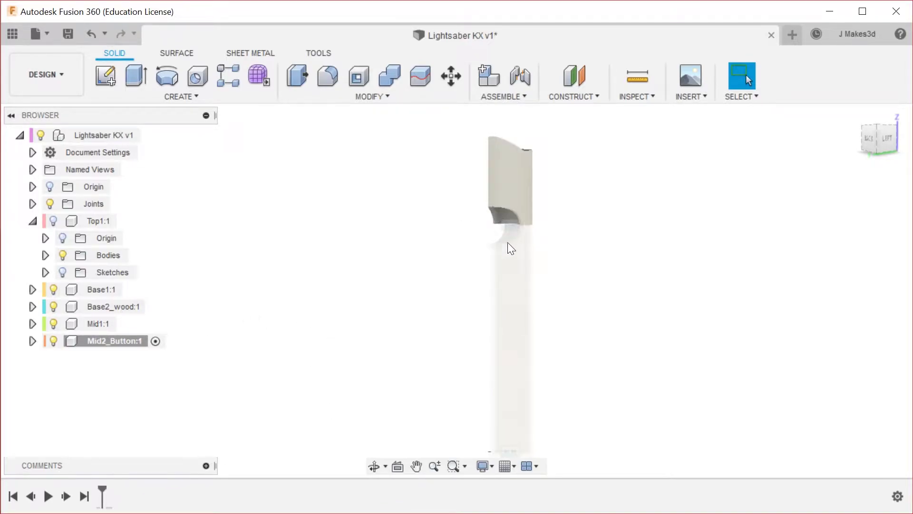
Hide the Mid1, Base2_wood and Base1 components, collapse Top1 and expand Mid2_Button in the browser tree.
scroll(513, 245, "up", 4)
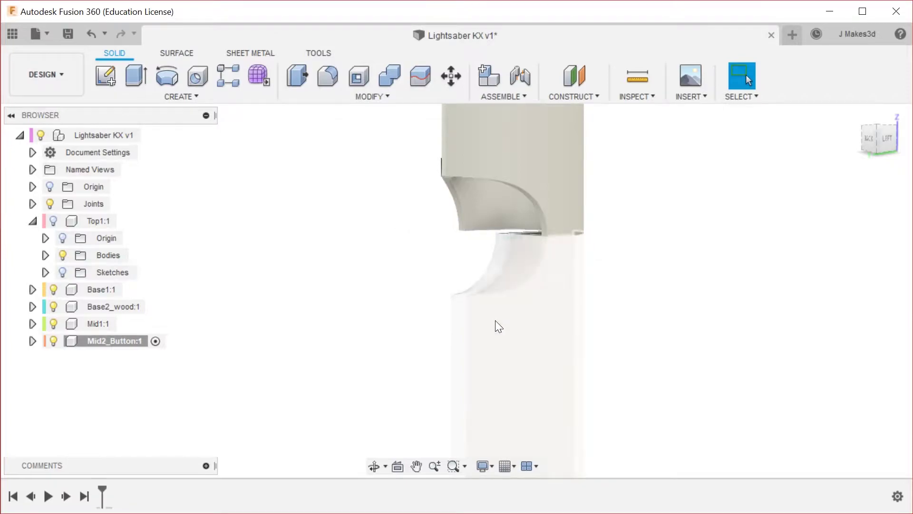
scroll(532, 245, "down", 5)
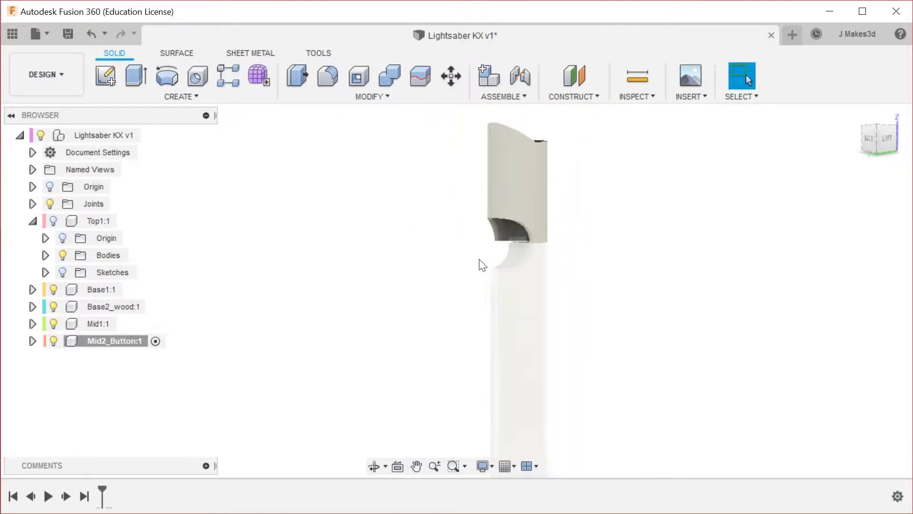
left_click(33, 221)
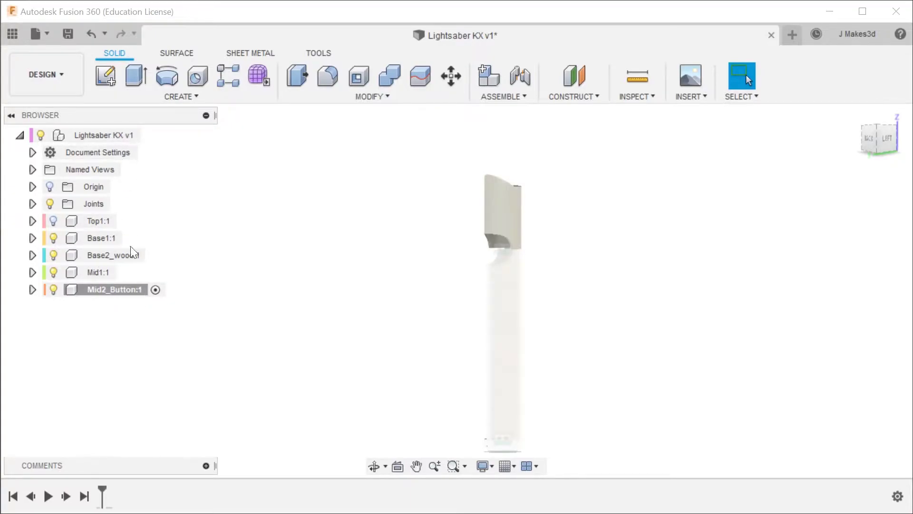
left_click(507, 212)
left_click(429, 222)
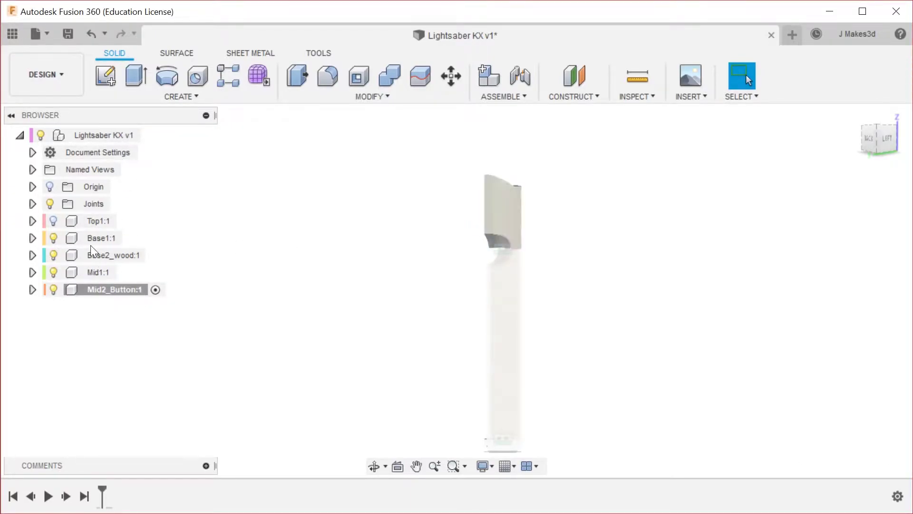
left_click(54, 271)
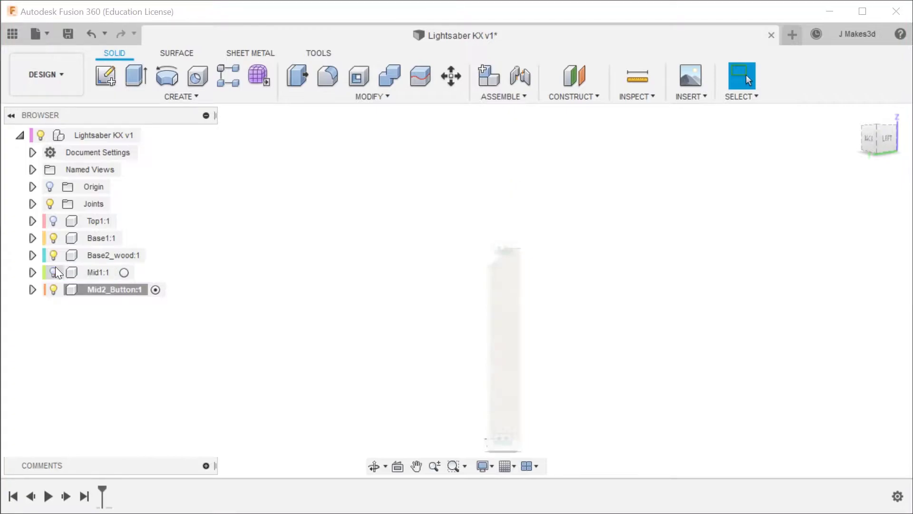
left_click(55, 268)
left_click(54, 271)
left_click(53, 254)
left_click(53, 221)
left_click(54, 222)
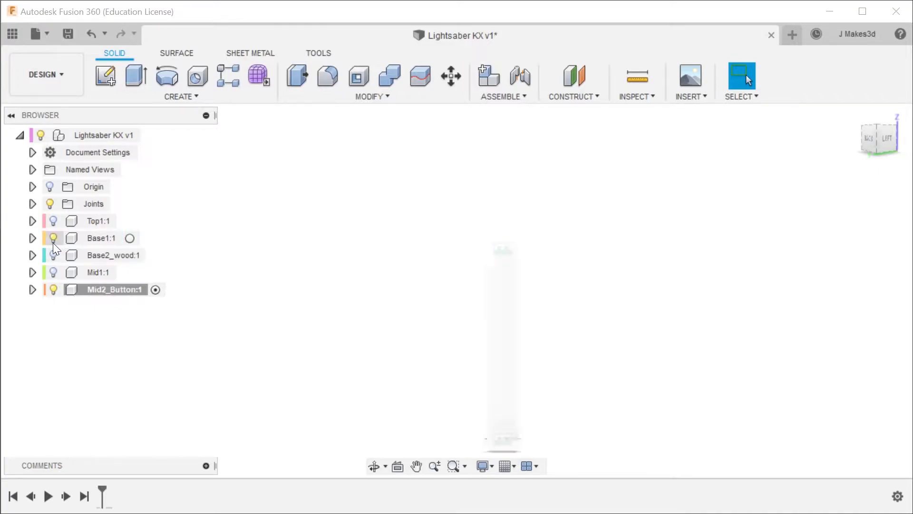
middle_click_drag(600, 305, 580, 323, "shift")
left_click(55, 238)
left_click(32, 289)
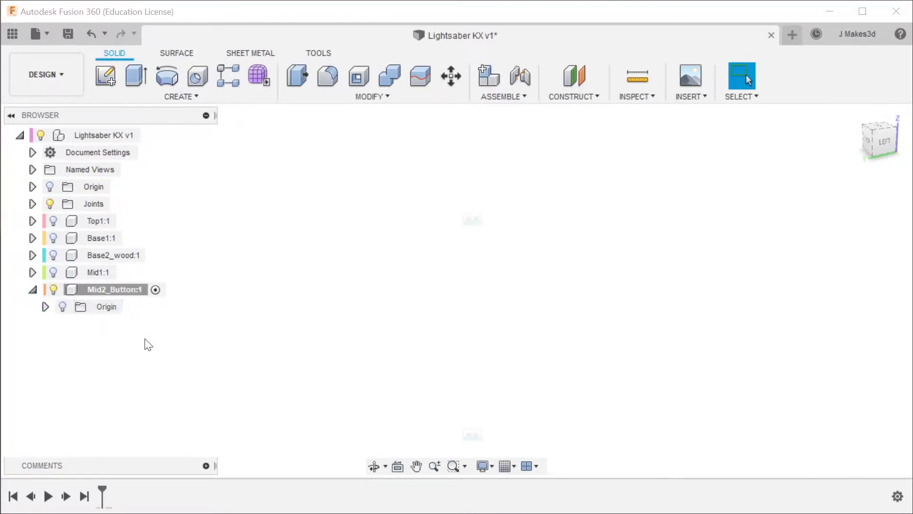
Start a Mid2_Button sketch on the vertical origin plane facing left and draw a 25 mm center diameter circle on the horizontal axis, left of the origin.
scroll(509, 197, "down", 2)
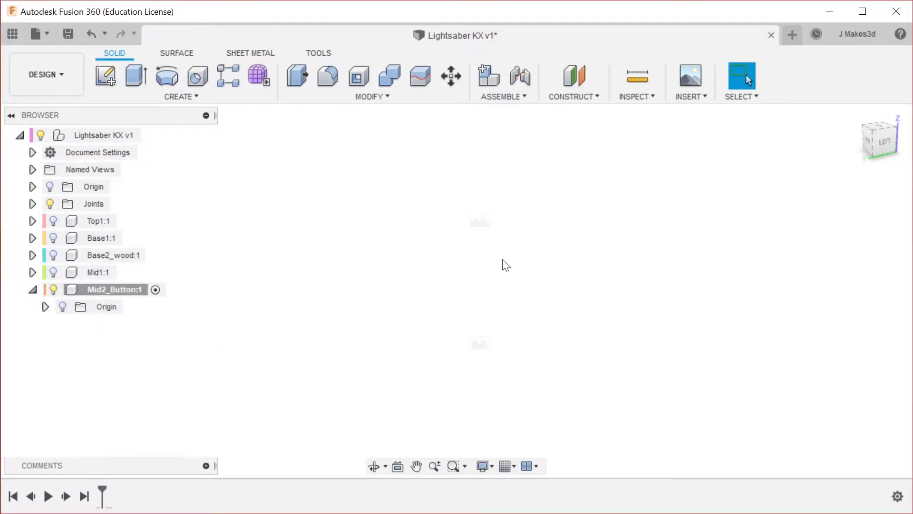
key("l")
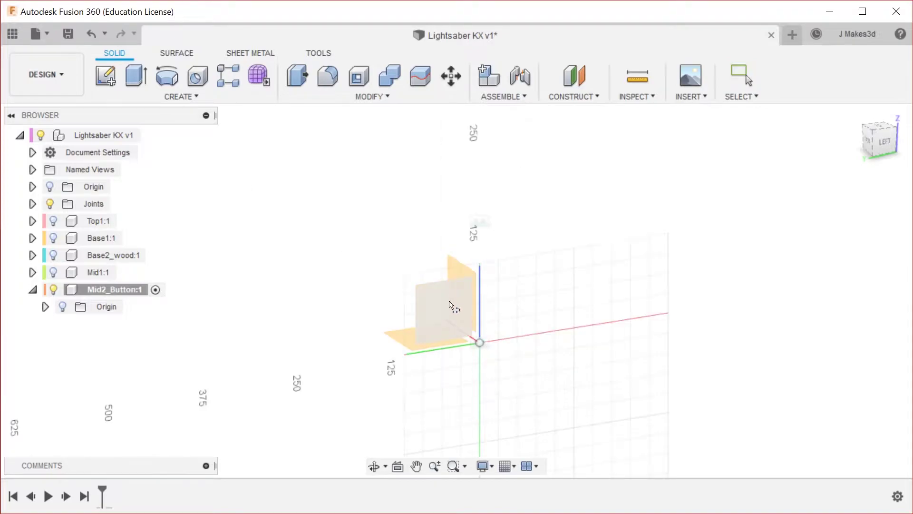
left_click(451, 306)
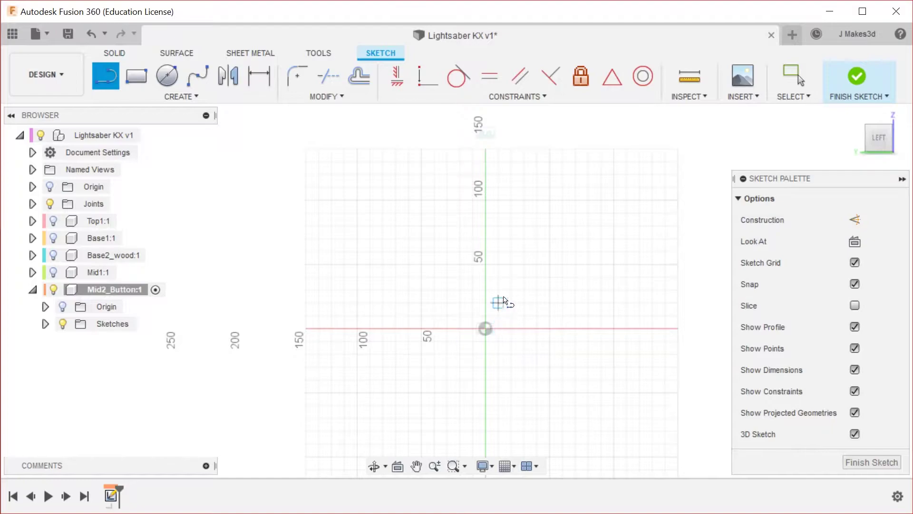
key("Escape")
key("s")
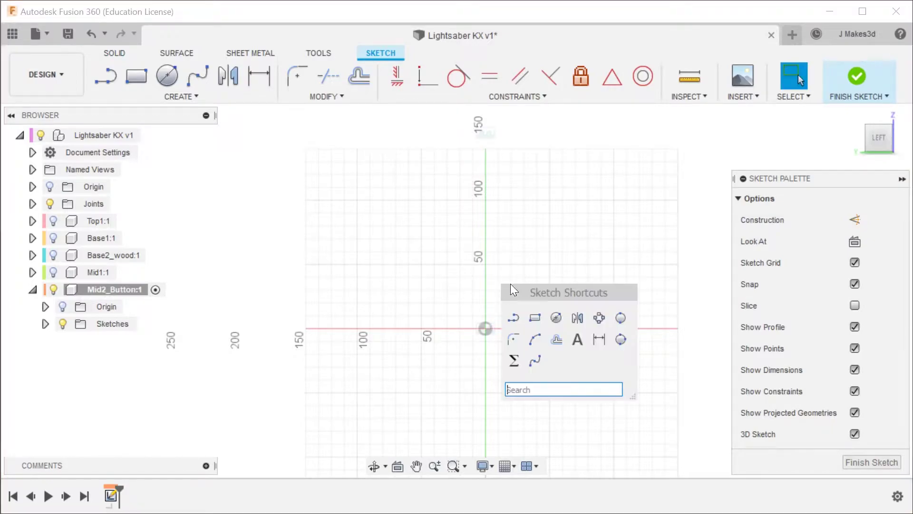
left_click(554, 319)
left_click(383, 329)
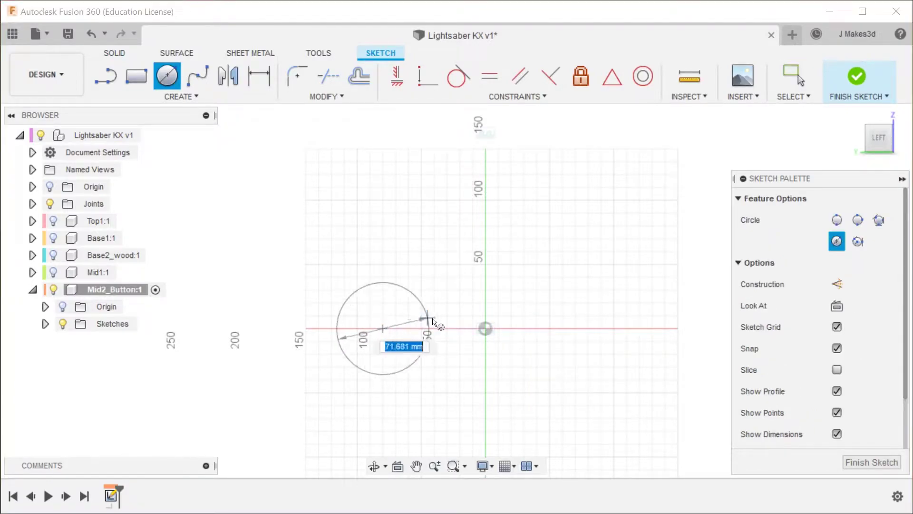
type("25")
key("Tab")
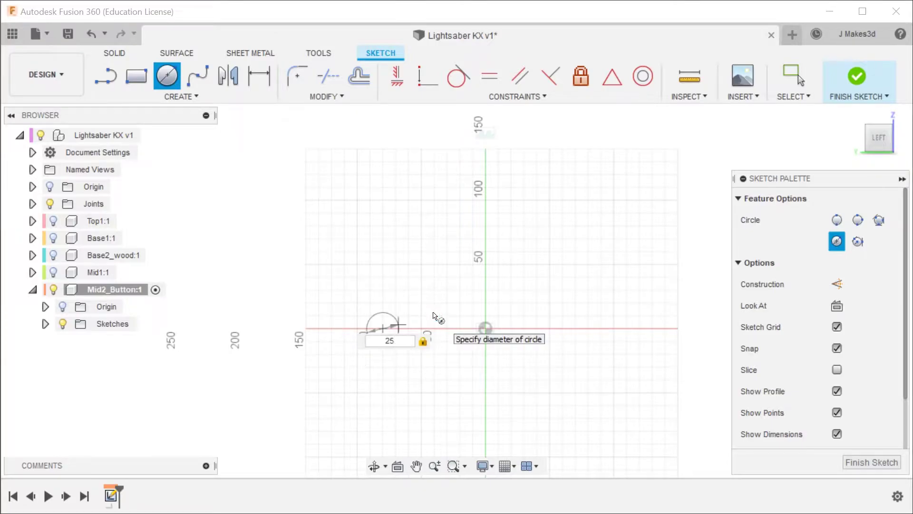
key("Return")
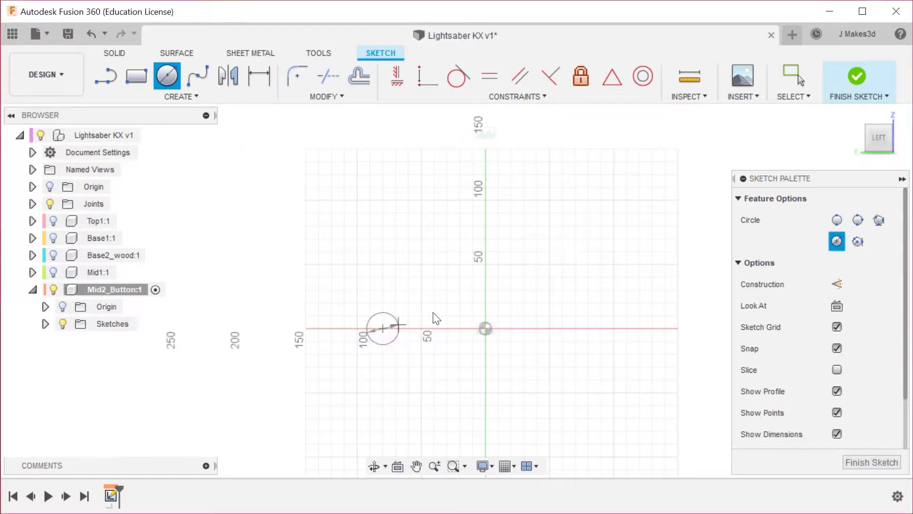
key("Escape")
Move the circle along the horizontal axis closer to the origin and draw a horizontal line from the origin to its center.
scroll(452, 330, "up", 4)
left_click_drag(292, 327, 413, 329)
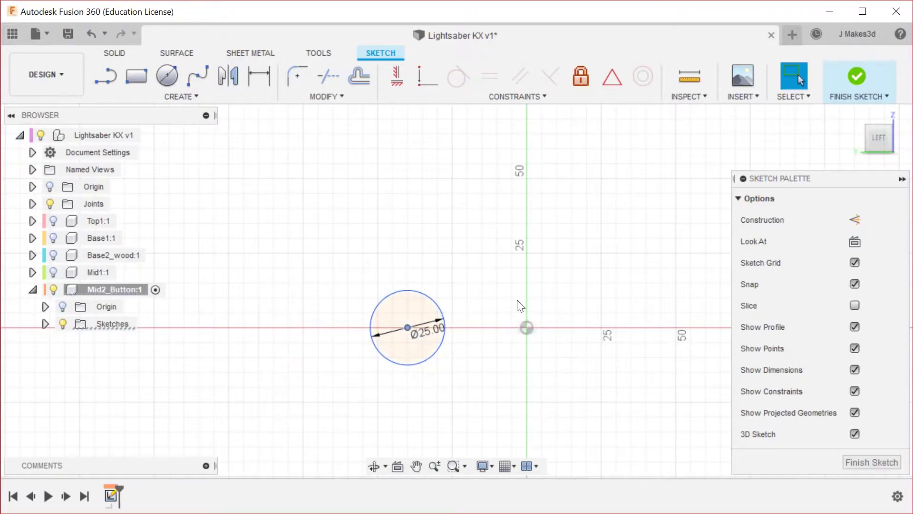
key("l")
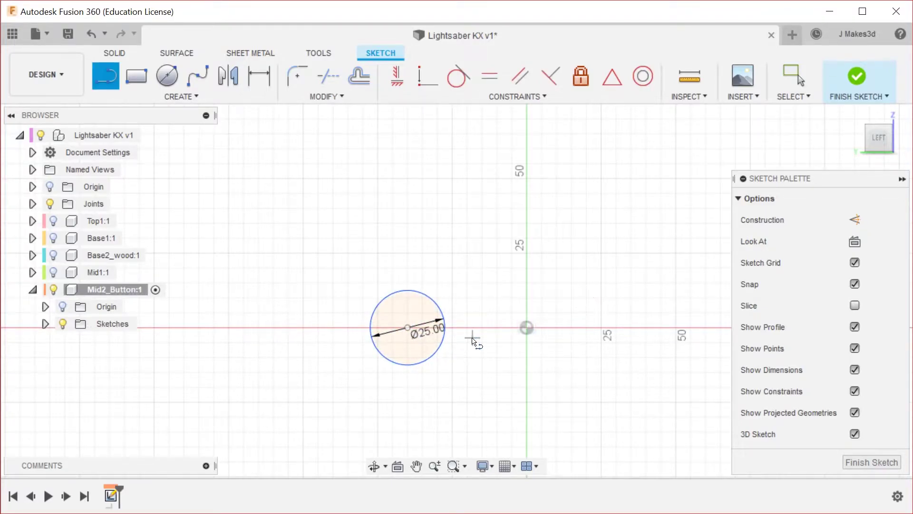
left_click(528, 328)
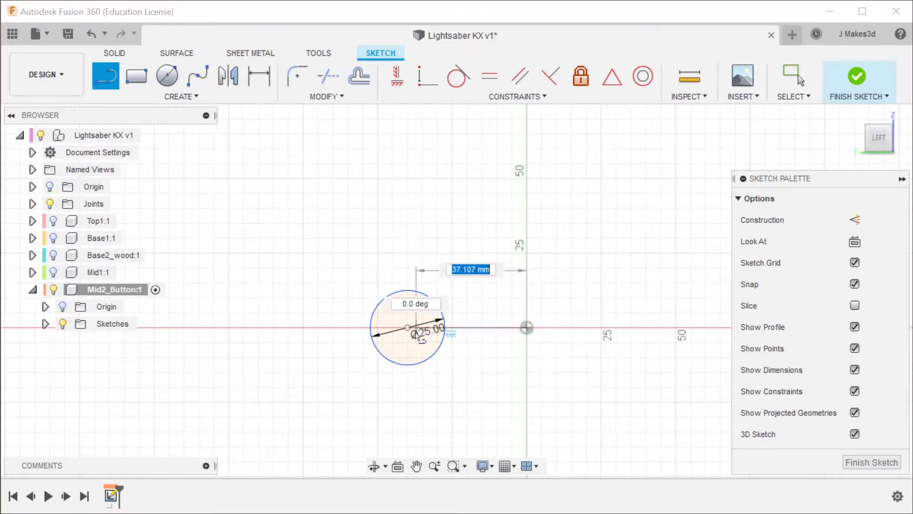
left_click(444, 327)
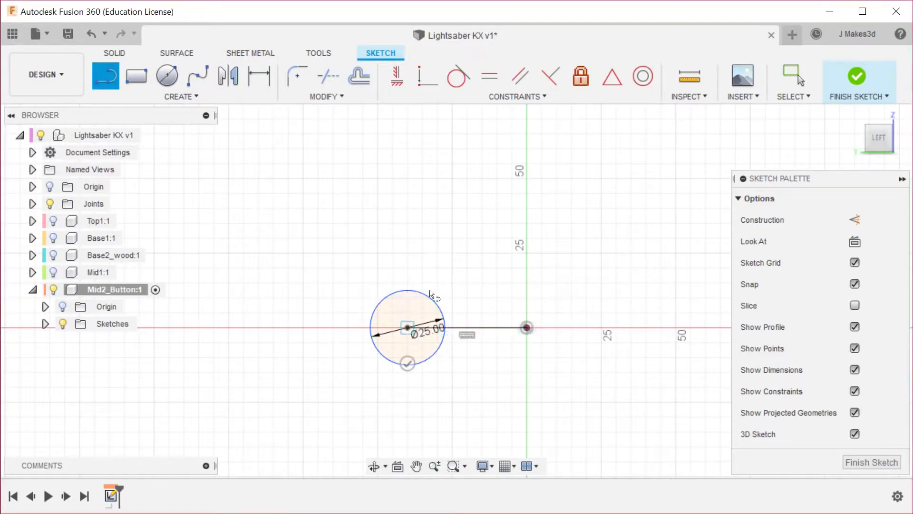
key("Escape")
Convert the line between the origin and circle center to construction geometry and dimension it to 15 mm.
left_click(480, 328)
key("x")
key("Escape")
key("d")
left_click(487, 332)
left_click(498, 386)
type("15")
key("Return")
key("Escape")
Convert the 25 mm circle to construction geometry.
left_click(451, 299)
key("x")
key("Escape")
scroll(547, 371, "up", 5)
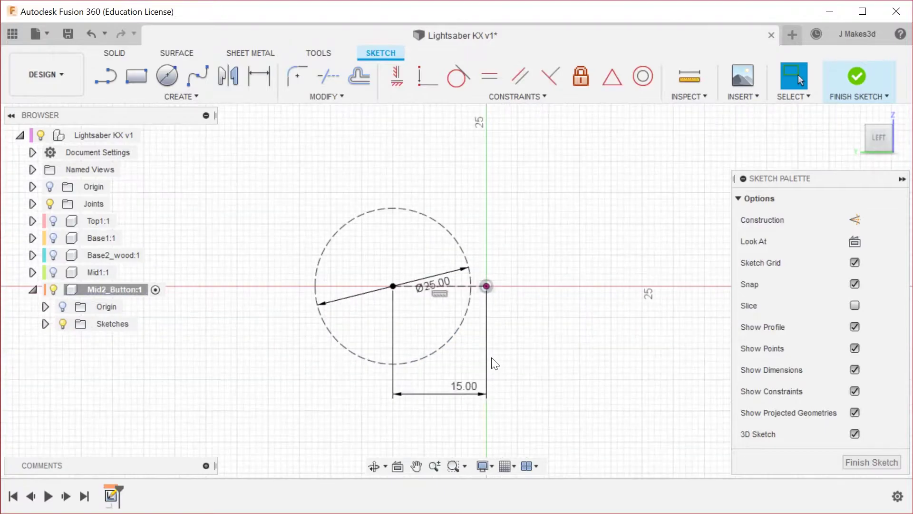
Replace the circle's diameter dimension with a 25 mm one placed outside the circle at its lower left.
left_click_drag(418, 239, 373, 219)
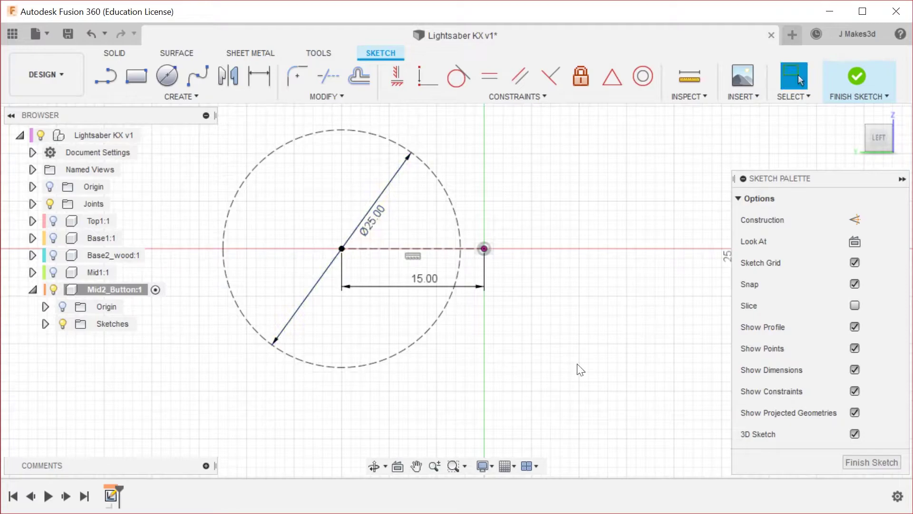
scroll(607, 350, "down", 2)
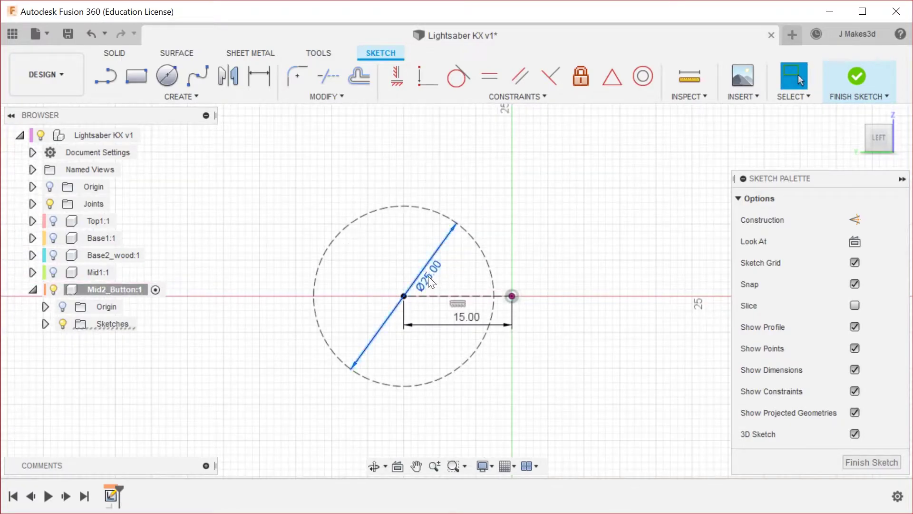
key("Delete")
key("d")
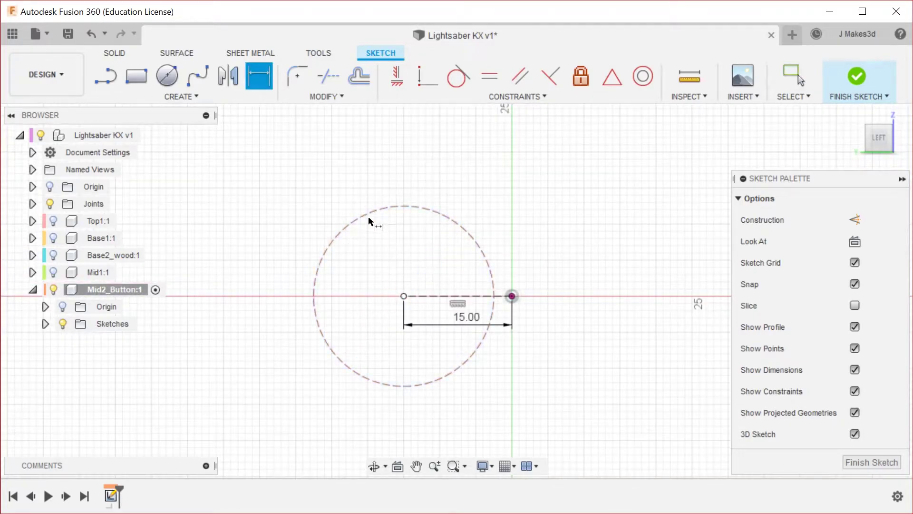
left_click(369, 221)
left_click(221, 379)
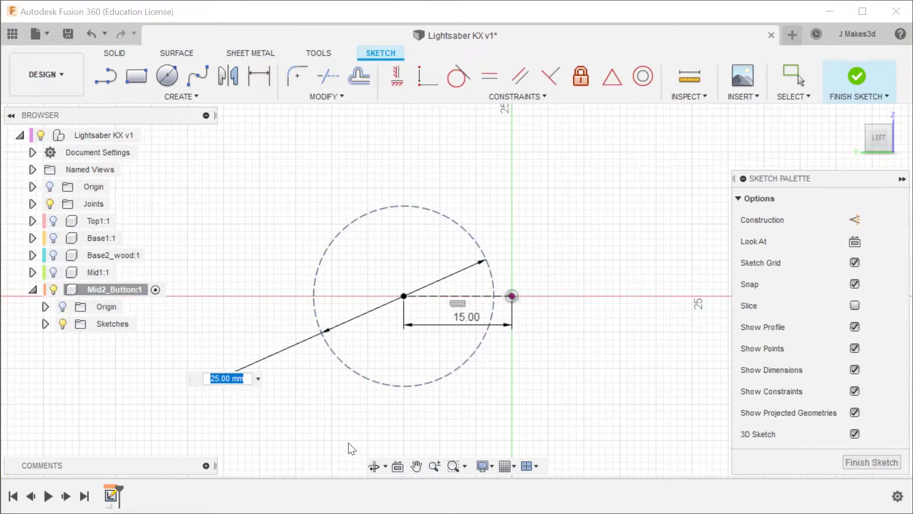
key("Return")
key("Escape")
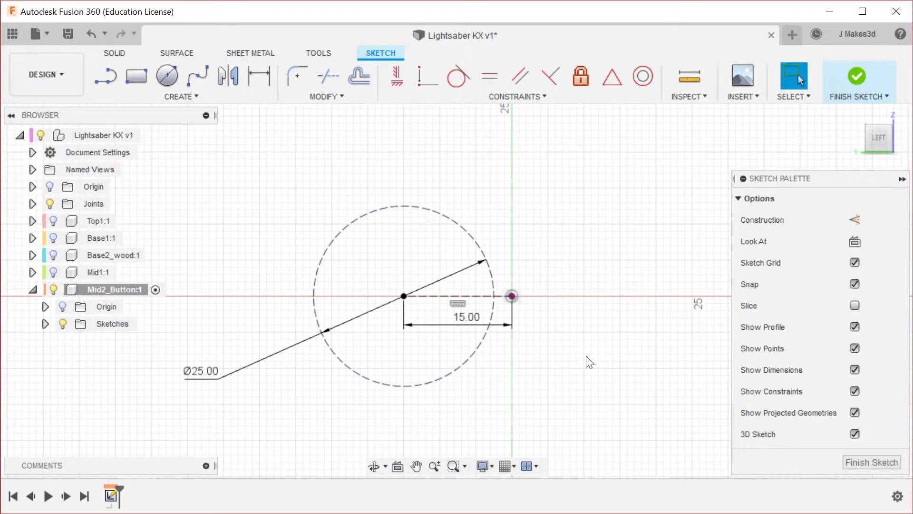
Draw a 20 mm vertical line upward from the origin.
scroll(550, 391, "down", 3)
scroll(600, 318, "up", 2)
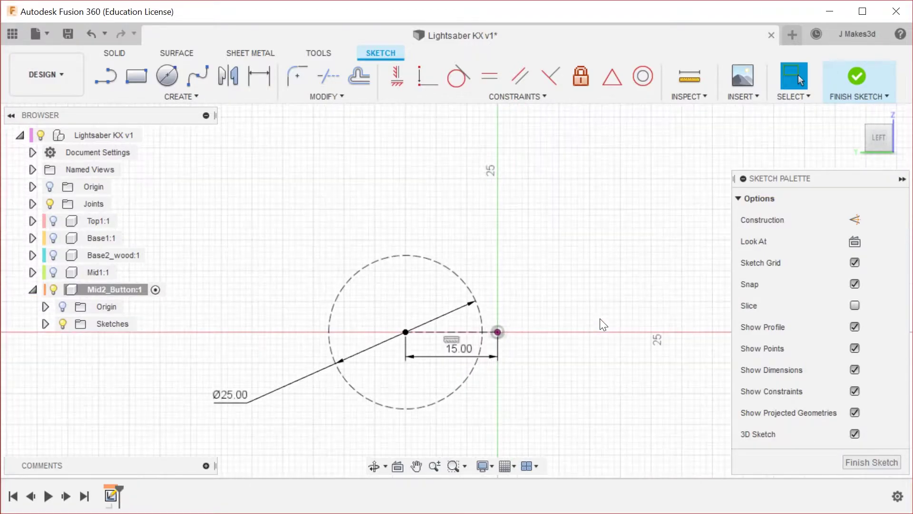
key("l")
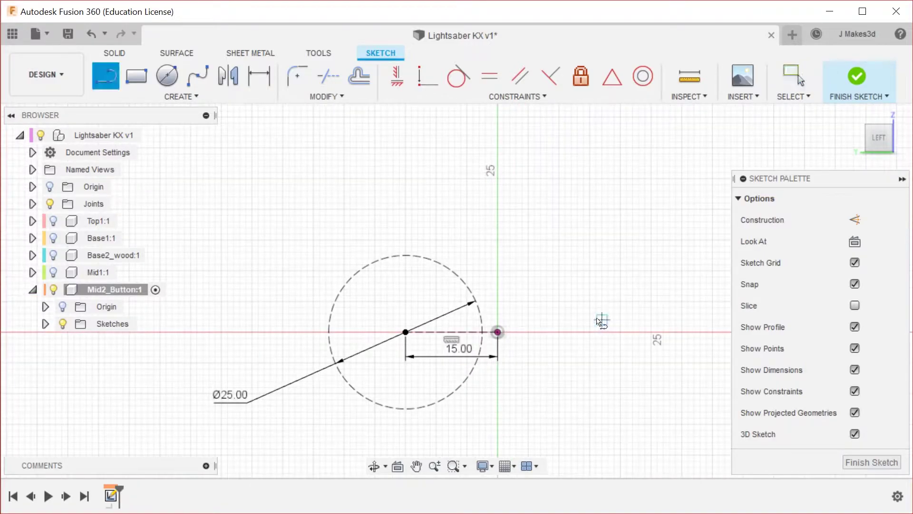
left_click(497, 331)
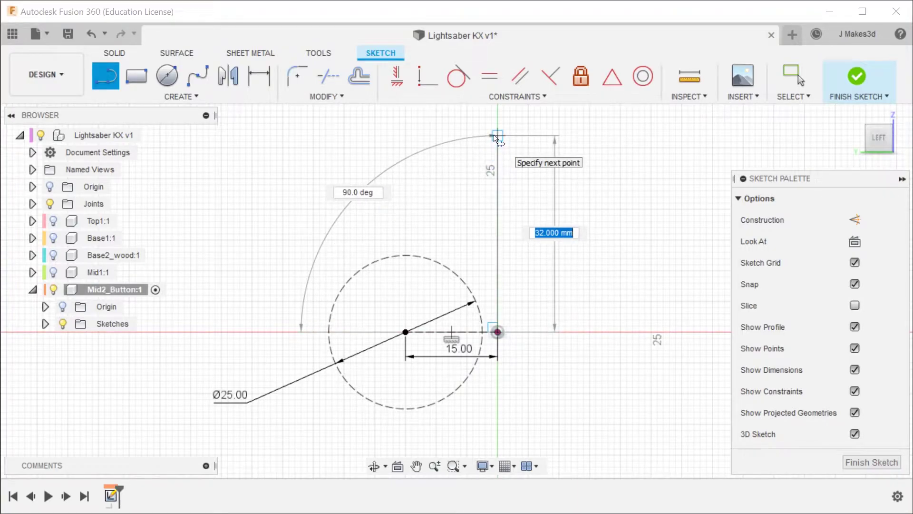
key("Tab")
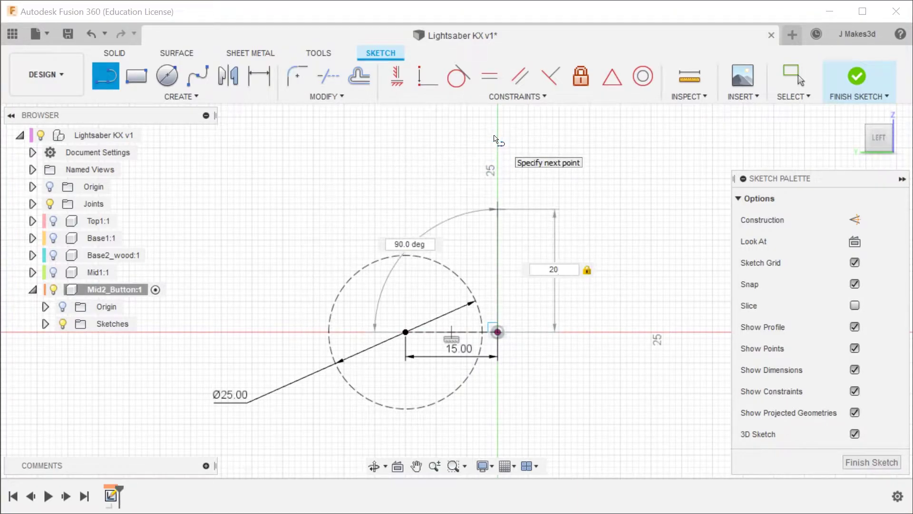
key("Return")
key("Escape")
Draw a 13 mm horizontal line to the right from the upper end of the 20 mm vertical line.
key("l")
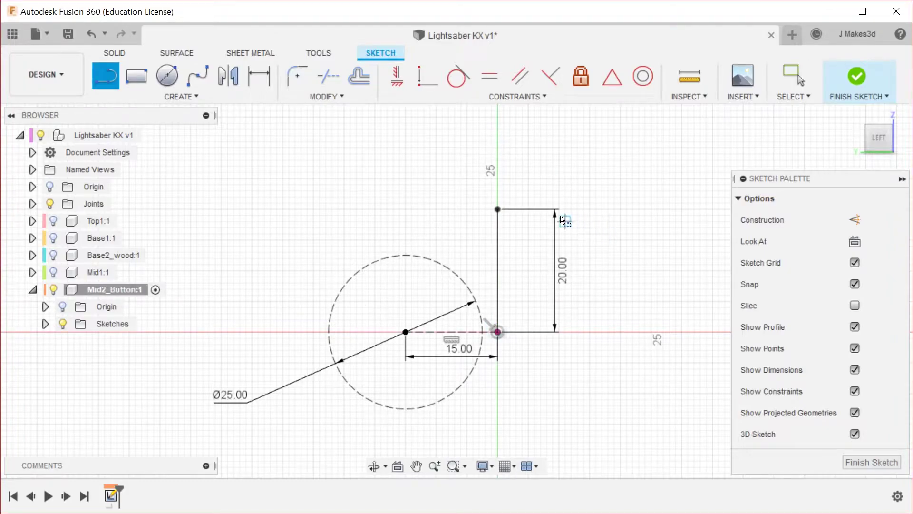
left_click(497, 209)
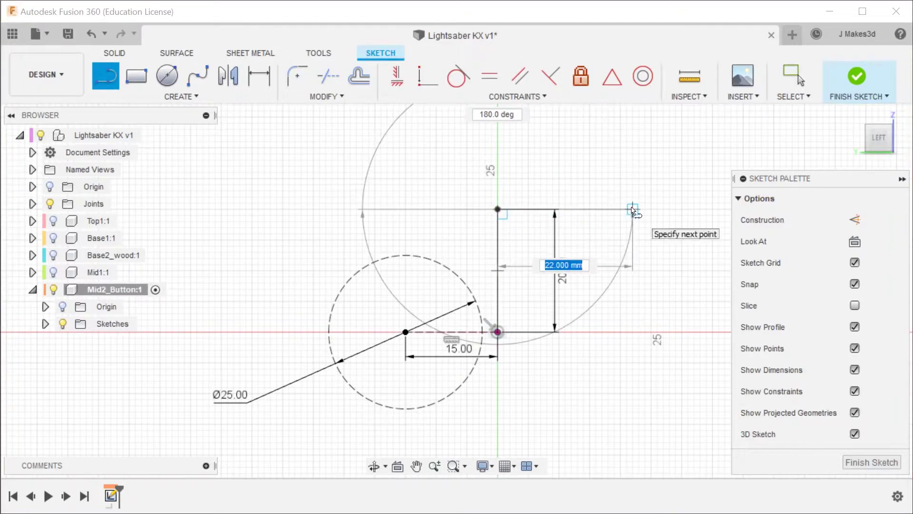
type("18")
key("Tab")
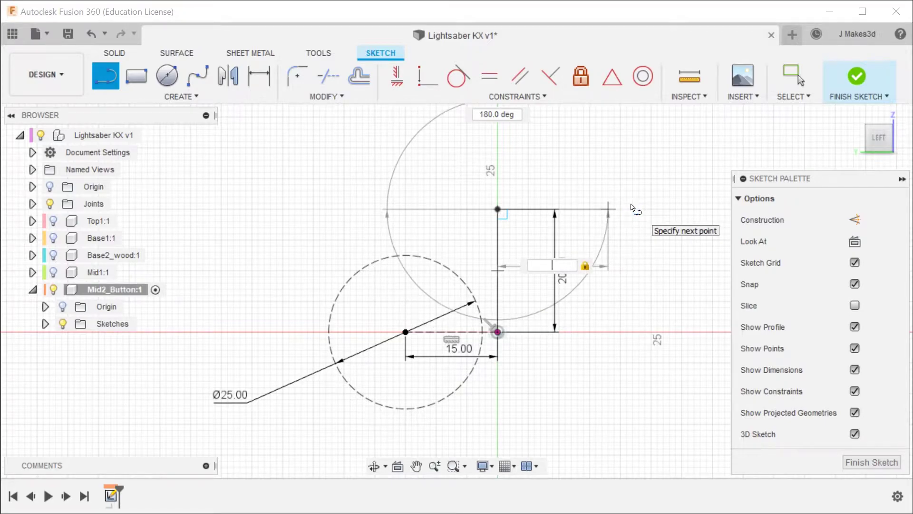
type("3")
key("Return")
key("Escape")
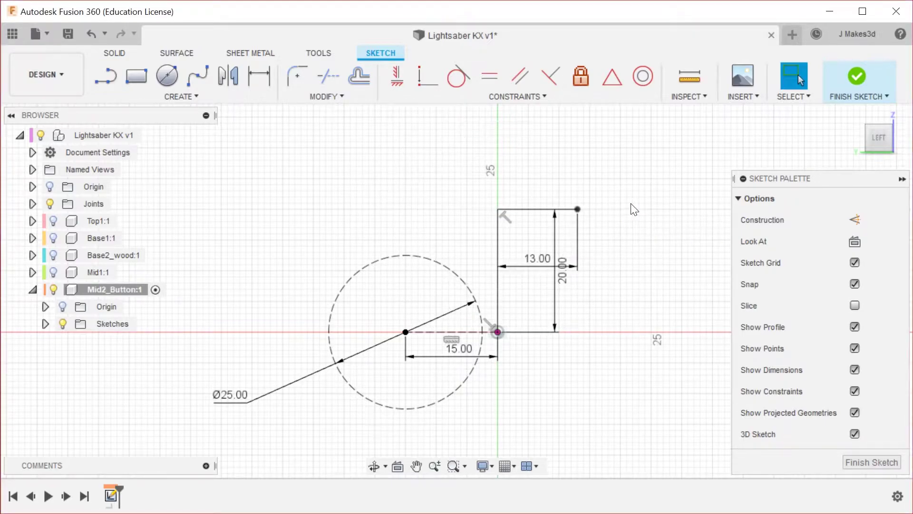
Draw a 40 mm vertical line downward from the right end of the 13 mm line.
key("l")
left_click(577, 209)
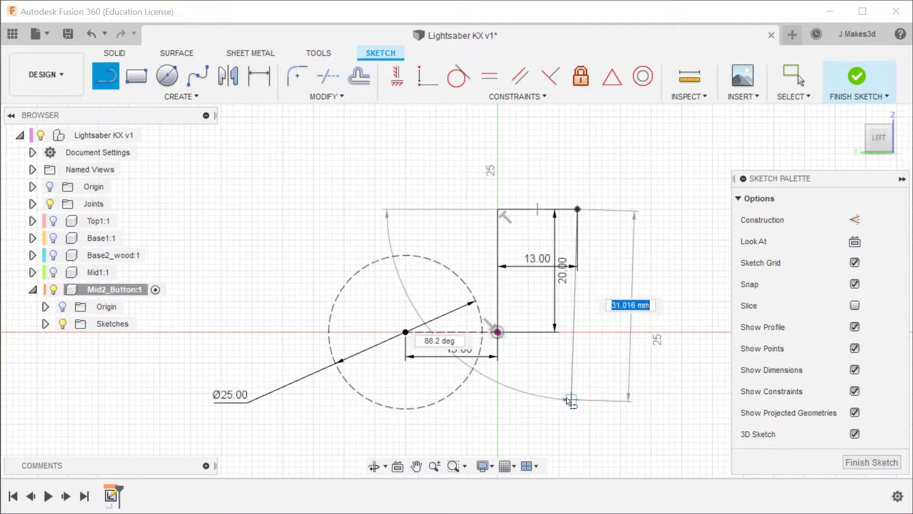
type("40")
key("Return")
key("Escape")
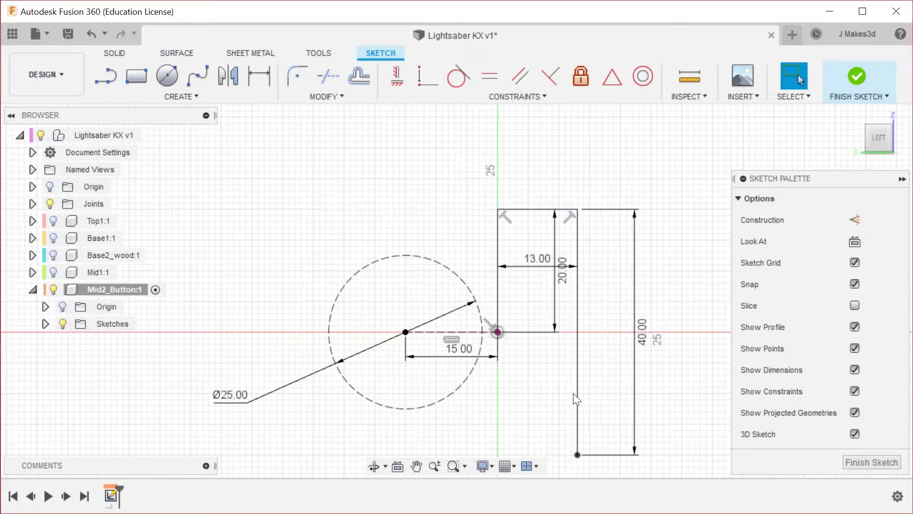
Draw a 13 mm horizontal line from the lower end of the 40 mm line back to the vertical axis.
key("l")
left_click(577, 454)
key("Escape")
key("Escape")
key("l")
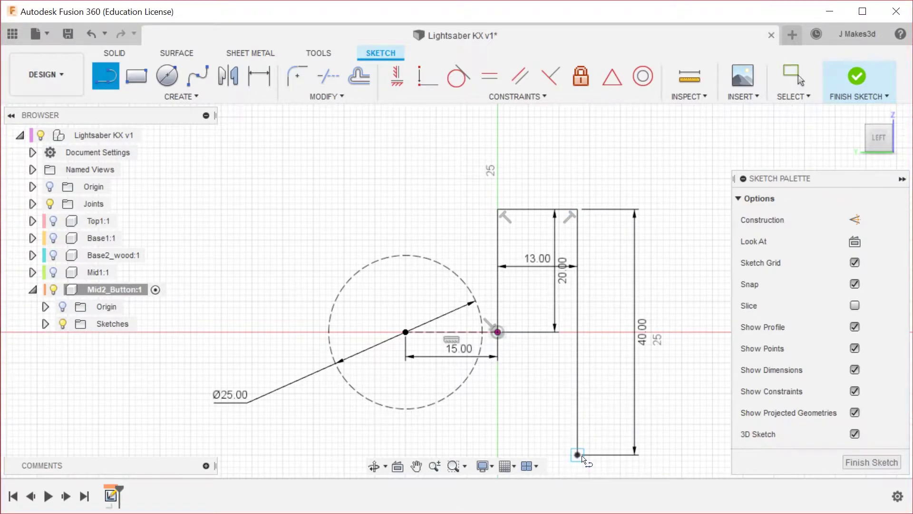
left_click(577, 455)
scroll(616, 374, "down", 3)
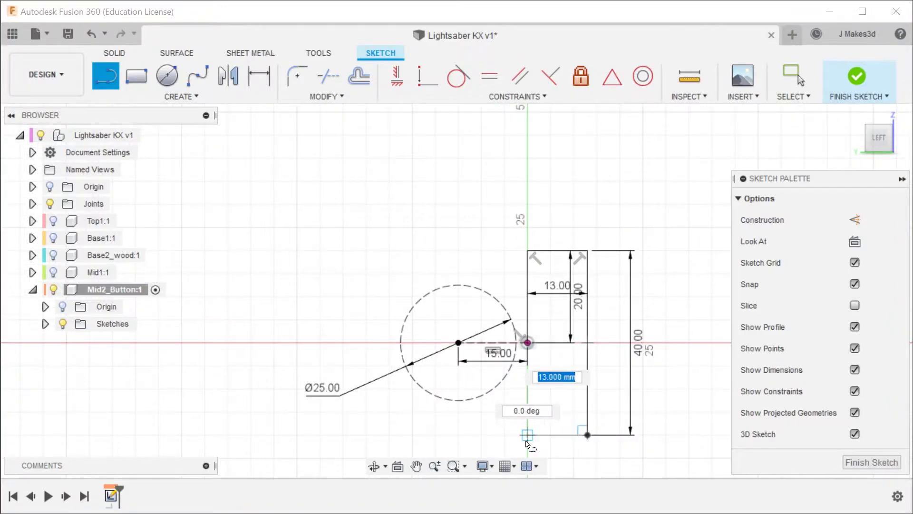
left_click(522, 343)
key("Escape")
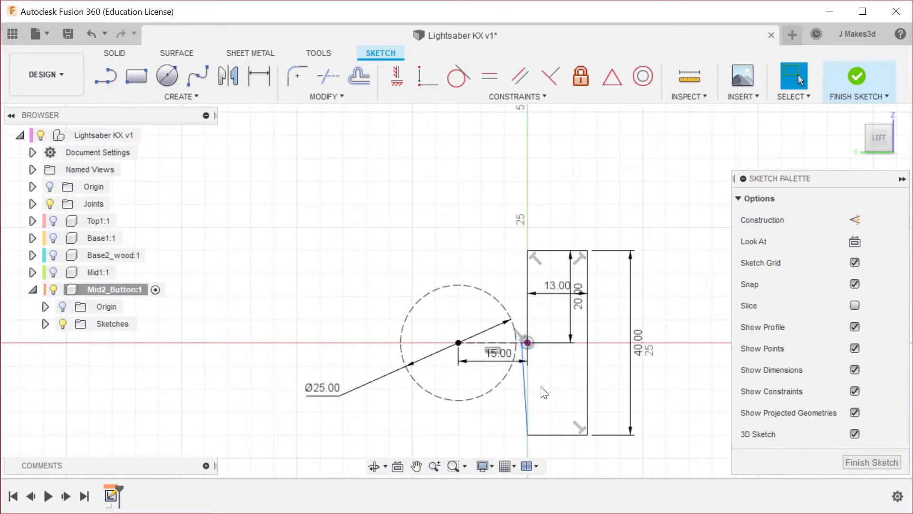
Close the rectangle with a vertical line from its lower-left corner to the origin and place the 13 mm width dimension above it.
key("l")
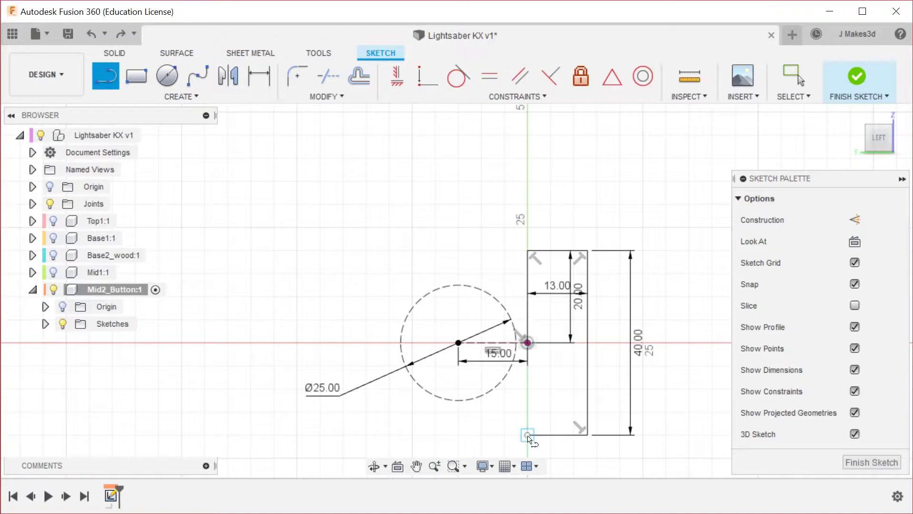
left_click(528, 436)
left_click(528, 342)
key("Escape")
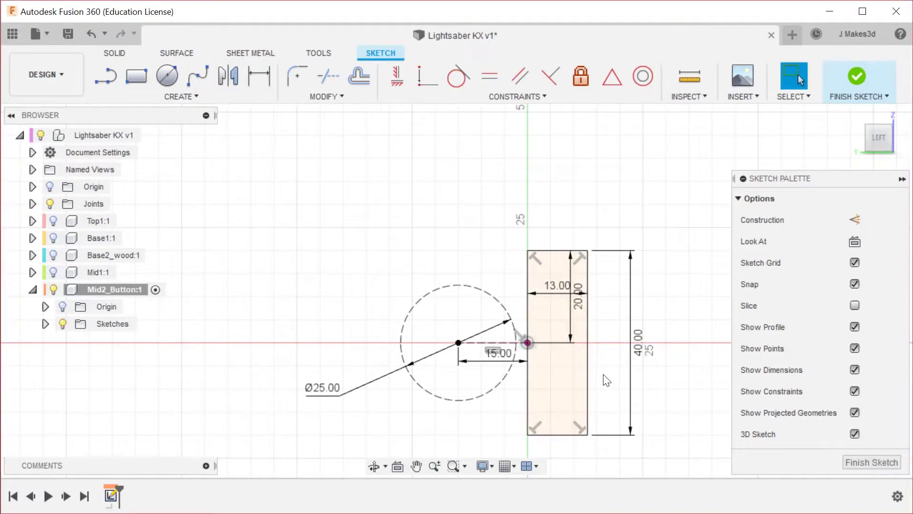
scroll(463, 364, "up", 3)
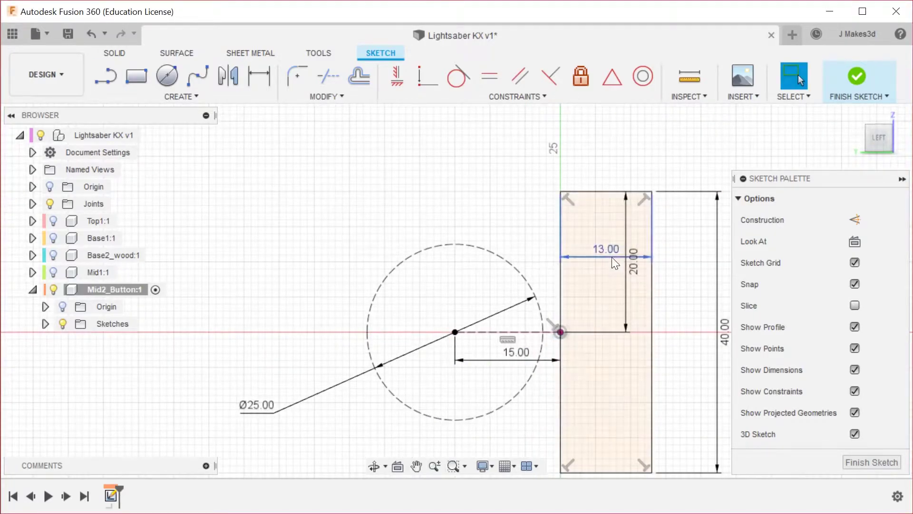
left_click_drag(619, 208, 615, 149)
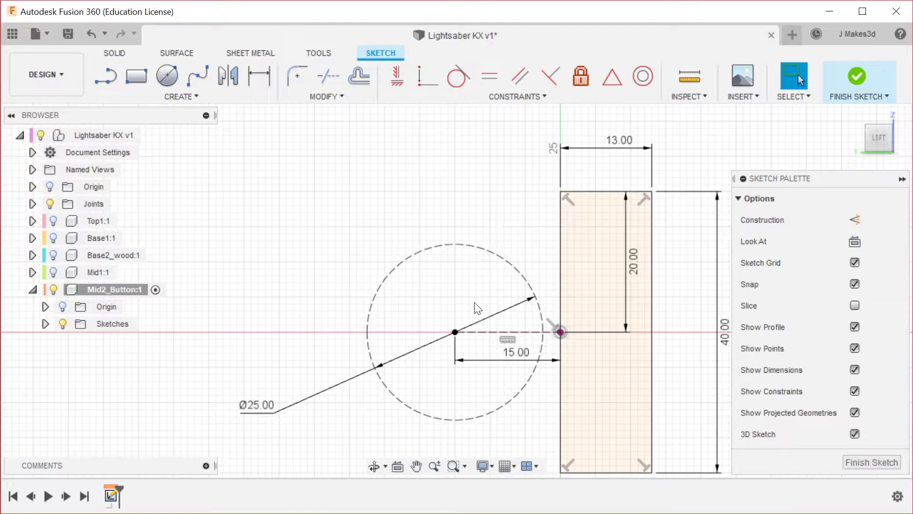
Draw a separate vertical line in the empty area above and to the left of the construction circle.
key("l")
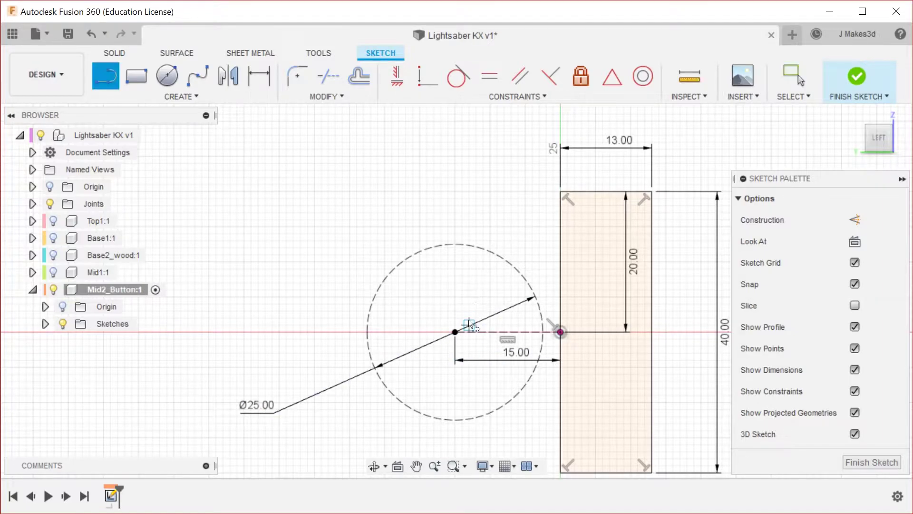
scroll(533, 310, "down", 3)
scroll(323, 223, "up", 2)
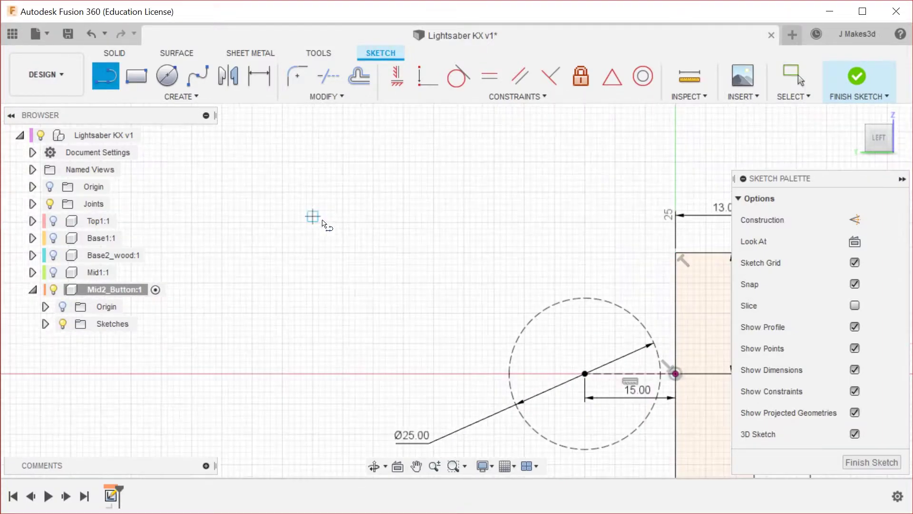
left_click(463, 221)
left_click(464, 288)
scroll(467, 243, "up", 3)
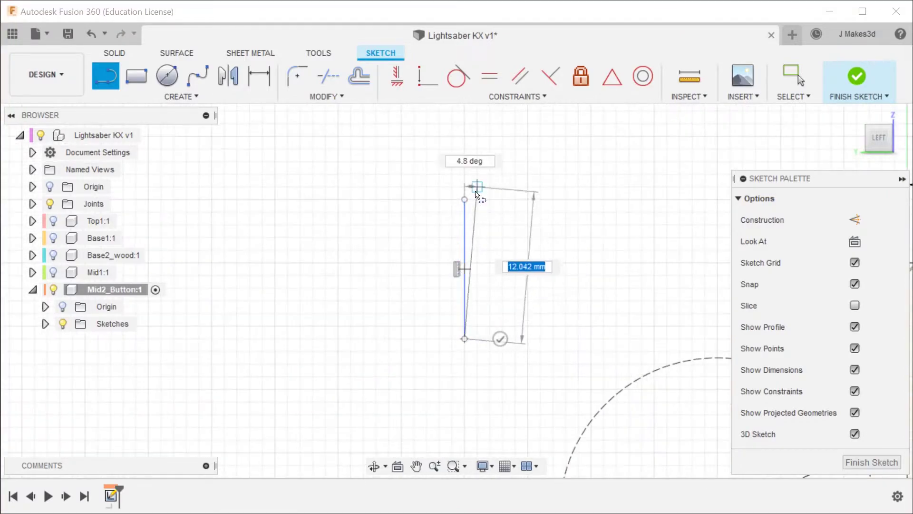
key("Escape")
Outline a button head from the vertical line's midpoint: a short line left, about 4.5 mm up, and a slant to the line's upper end.
key("l")
scroll(439, 127, "up", 2)
scroll(447, 265, "down", 2)
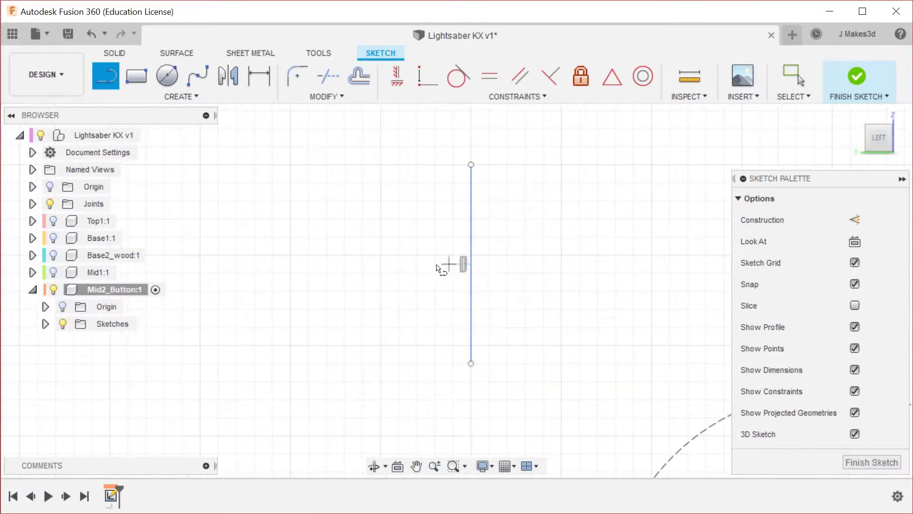
left_click(470, 263)
left_click(435, 264)
scroll(430, 200, "up", 2)
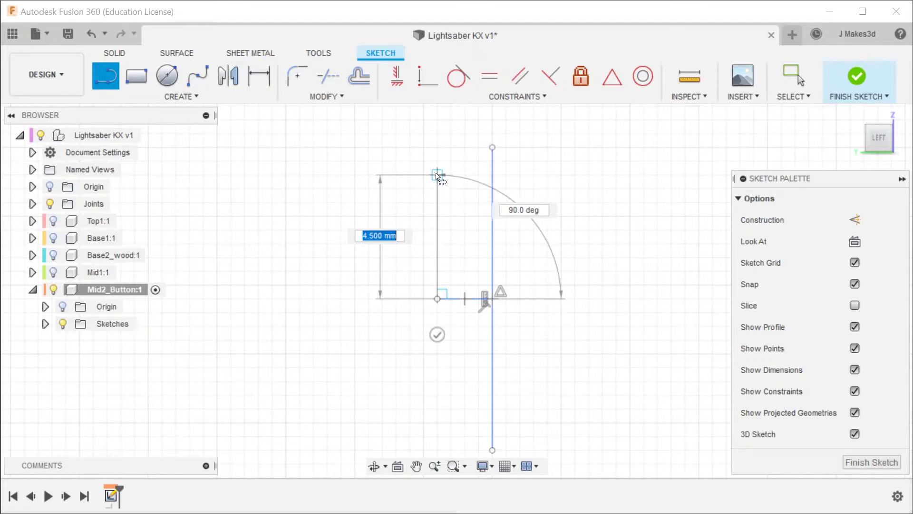
left_click(434, 180)
left_click(492, 147)
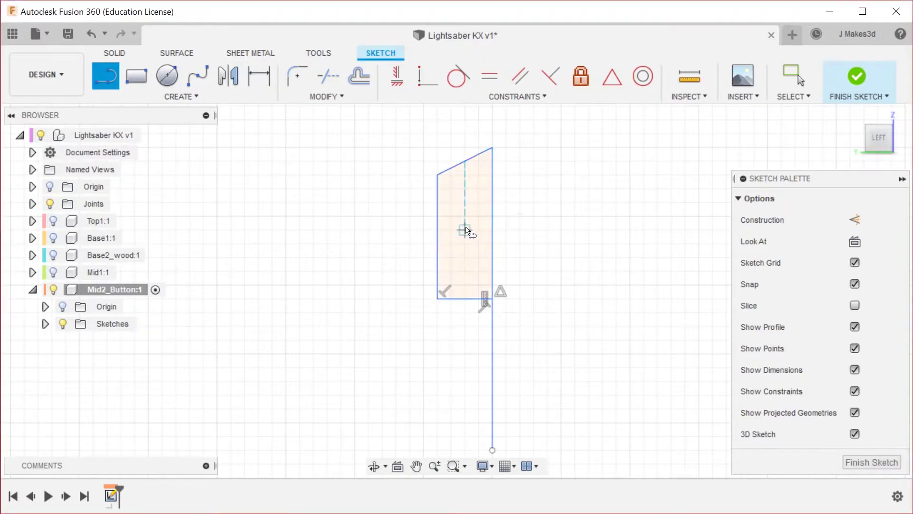
Draw a small three-sided rectangular recess inward from the left edge of the button head.
left_click(437, 205)
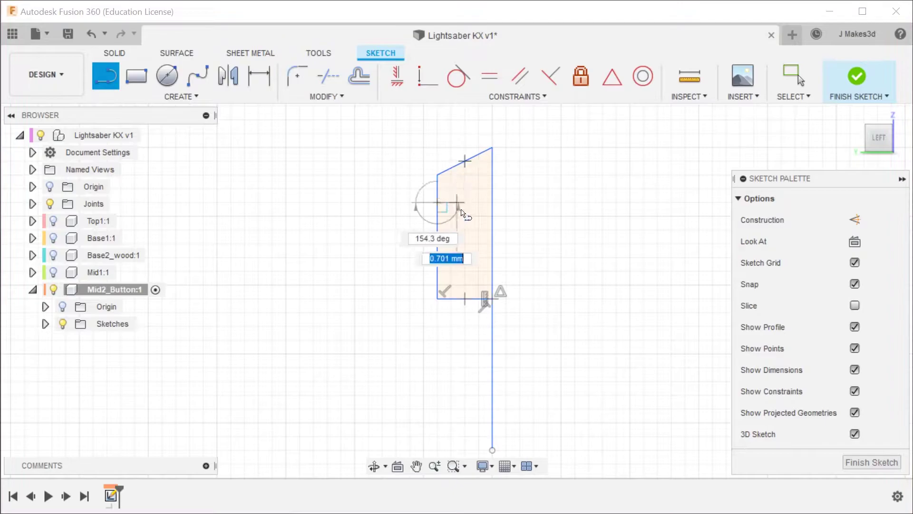
left_click(467, 204)
left_click(461, 251)
left_click(438, 252)
scroll(460, 202, "down", 1)
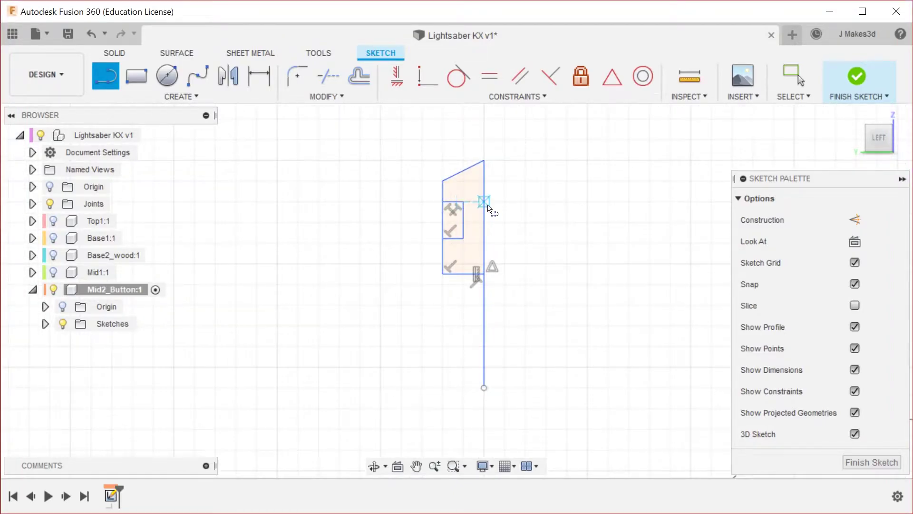
Draw a rectangular stem to the right of the head, from the vertical line's upper end back to its midpoint.
scroll(390, 223, "down", 4)
scroll(438, 208, "up", 4)
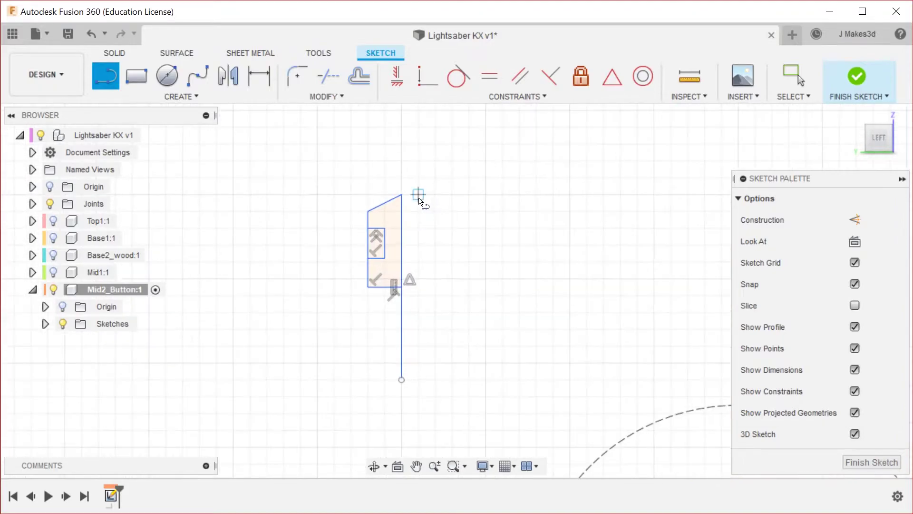
left_click(402, 203)
left_click(581, 194)
left_click(581, 286)
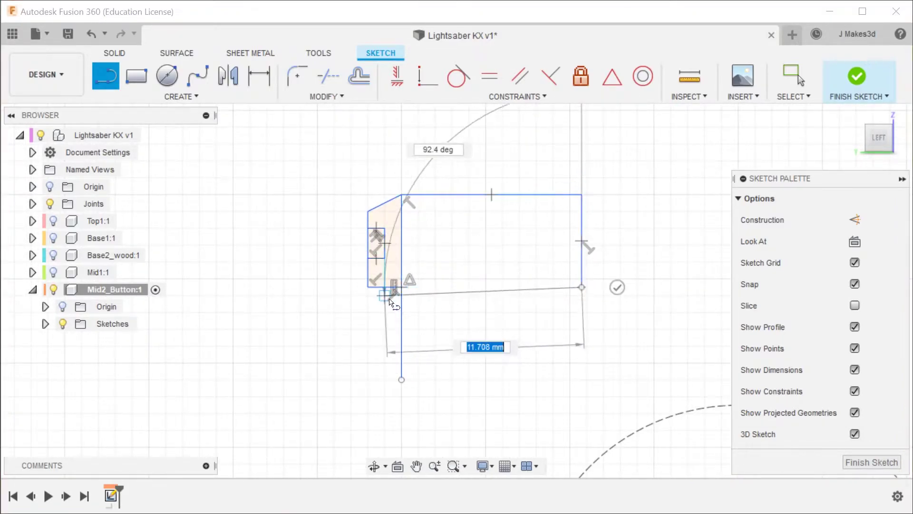
left_click(401, 287)
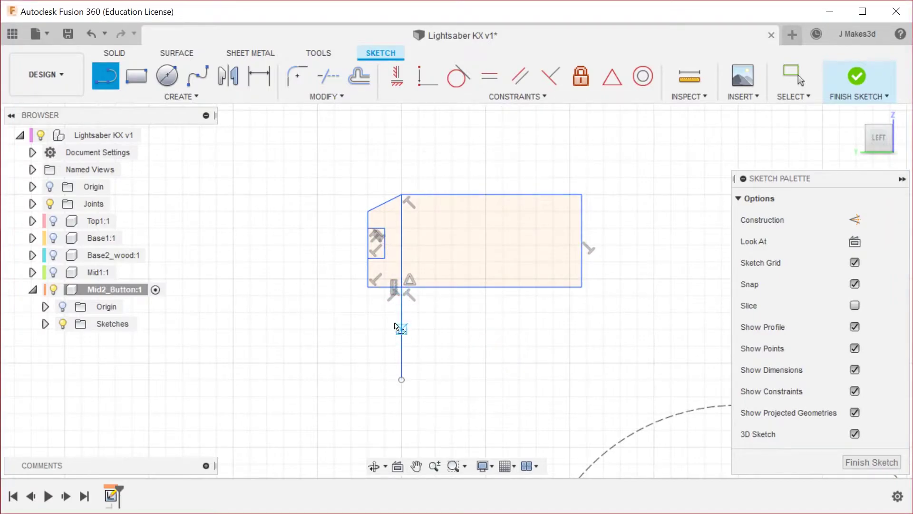
Draw the profile's lower half: a line down from the head's lower-left corner, across below the stem, and up to the stem's lower-right corner.
left_click(370, 285)
left_click(366, 380)
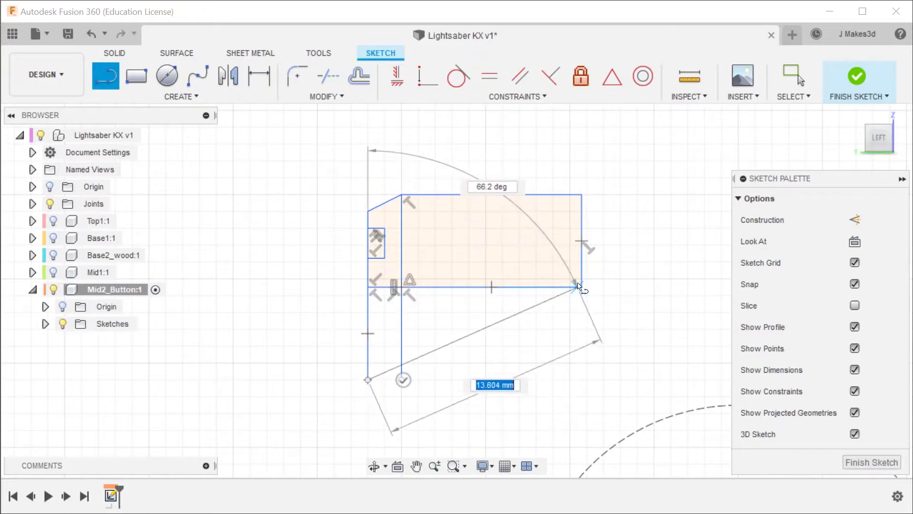
left_click(582, 380)
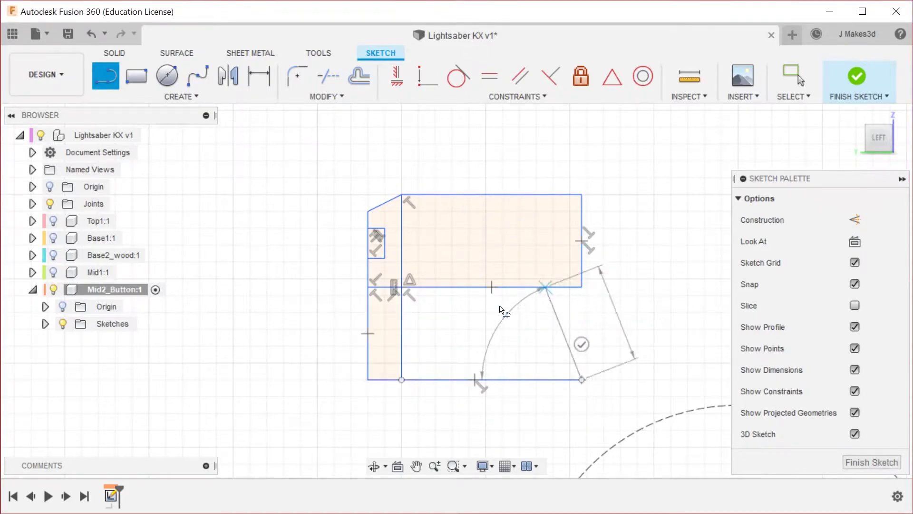
key("Escape")
key("l")
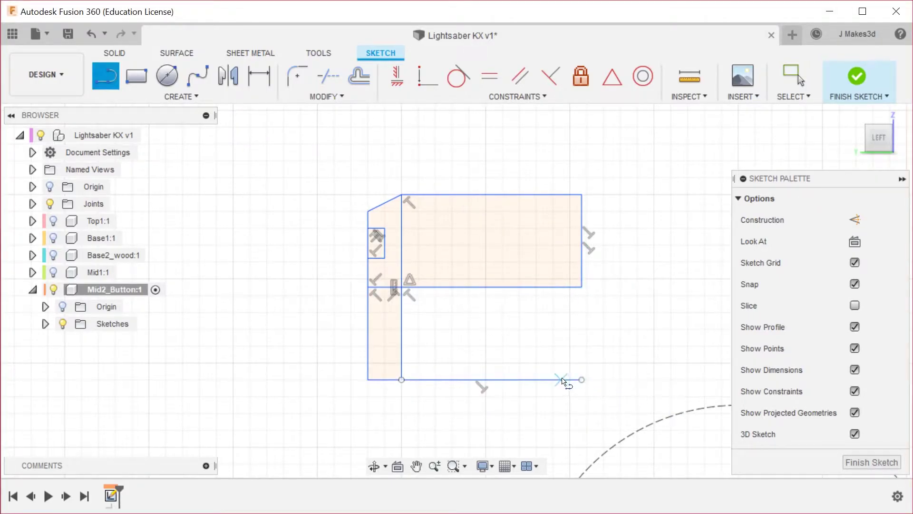
left_click(581, 379)
left_click(582, 287)
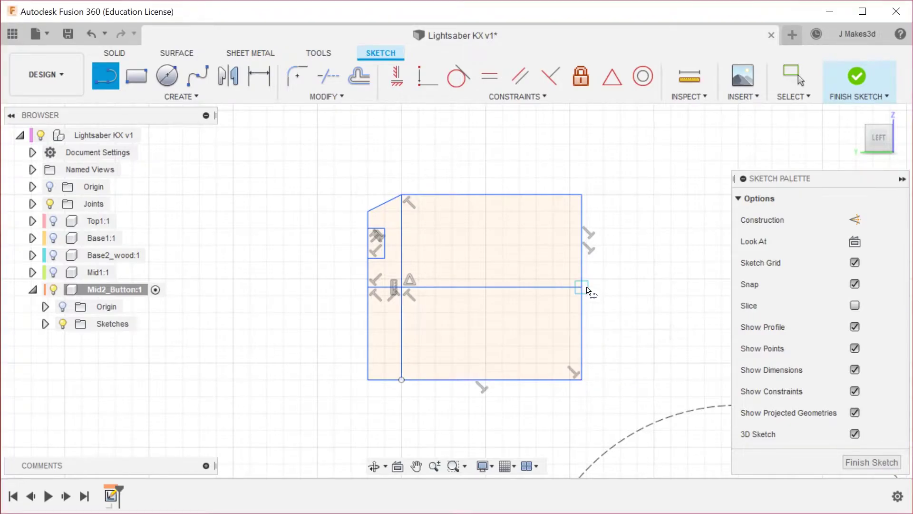
key("Escape")
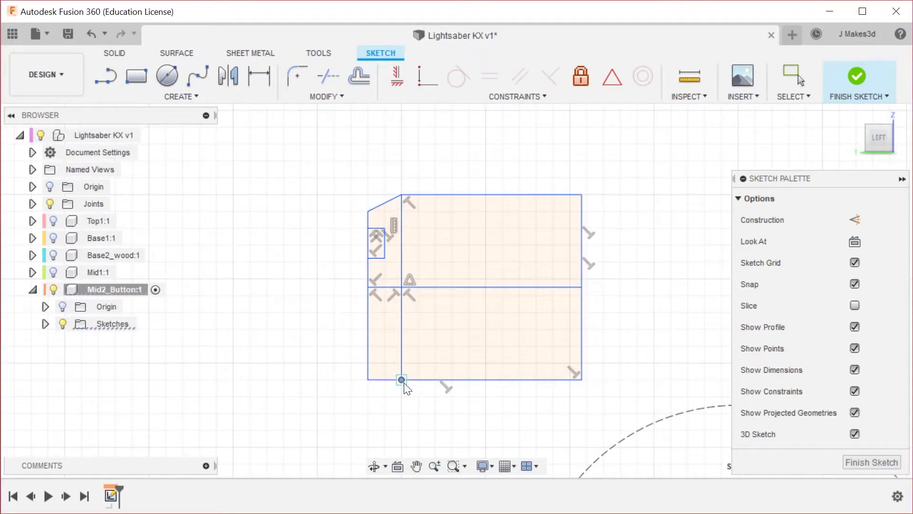
left_click(402, 380)
left_click(404, 434)
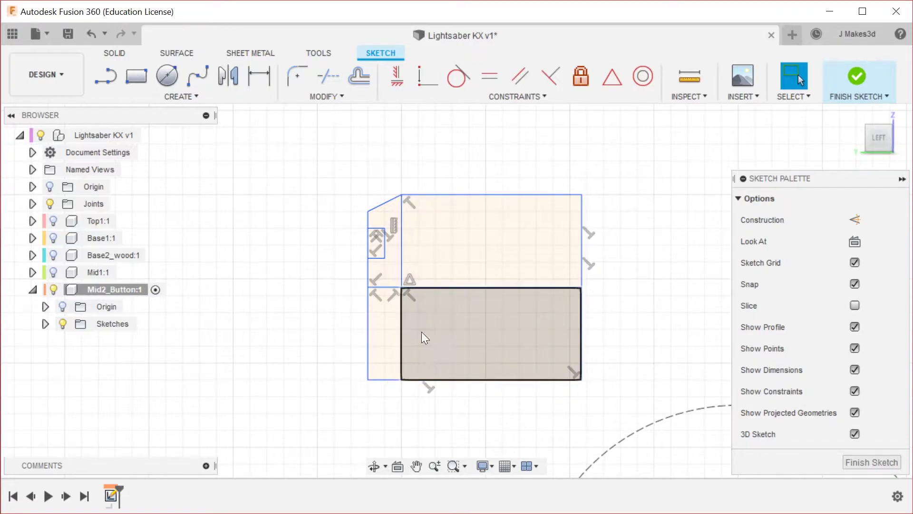
left_click_drag(697, 332, 317, 417)
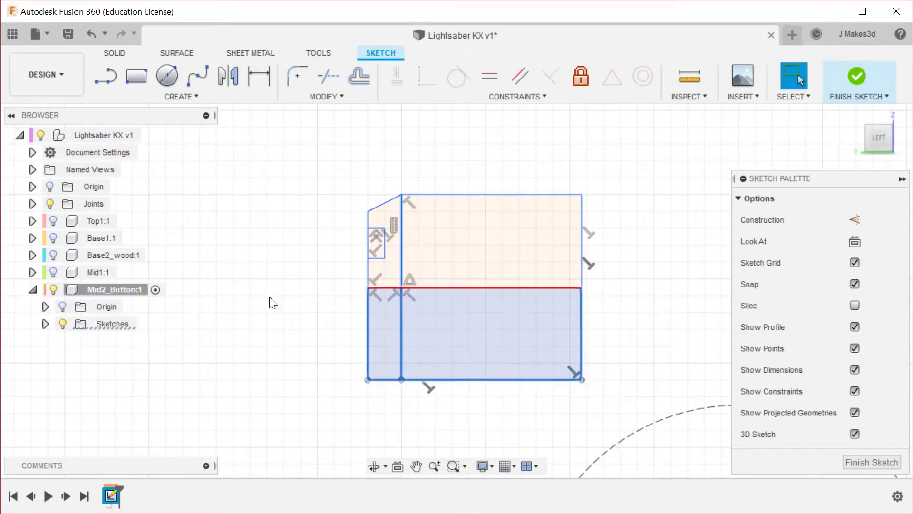
scroll(271, 302, "down", 3)
scroll(358, 243, "down", 5)
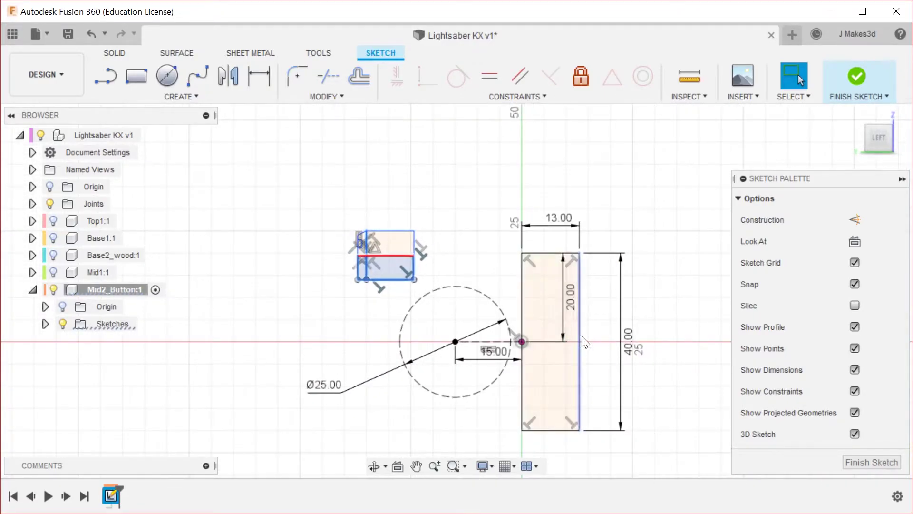
scroll(361, 210, "up", 8)
left_click(358, 204)
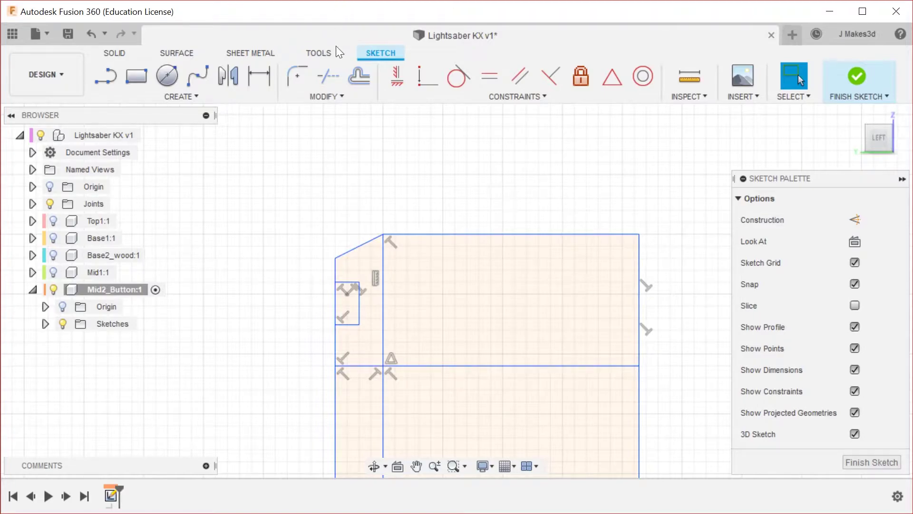
Make the middle point of the button profile's left edge coincident with the centre of the construction circle.
scroll(428, 189, "down", 6)
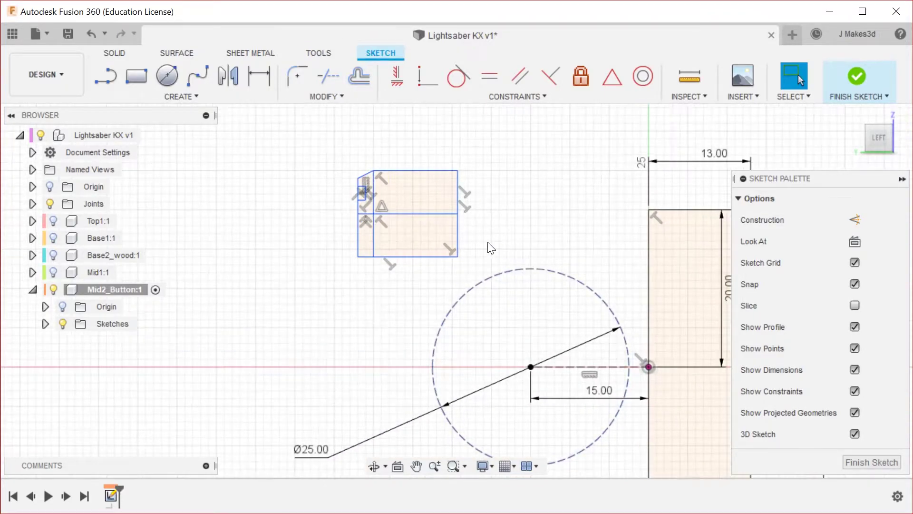
left_click(358, 214)
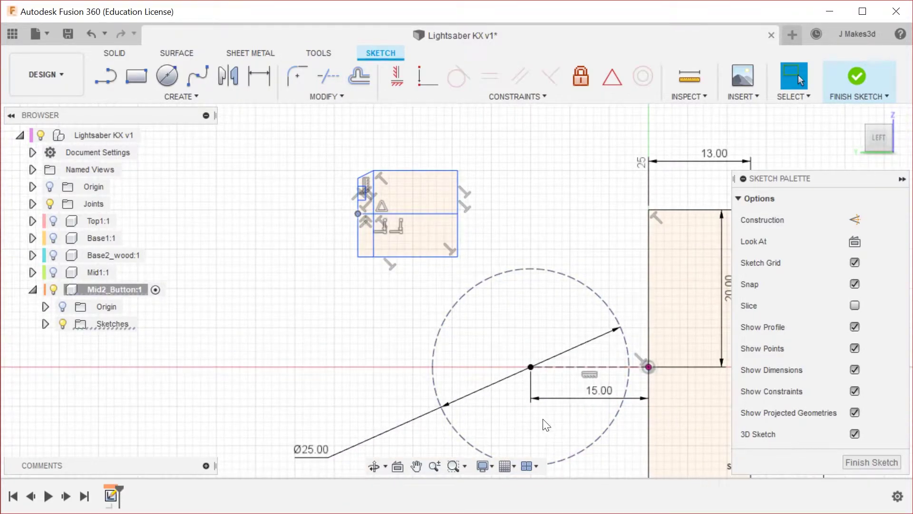
right_click(530, 369)
left_click(538, 502)
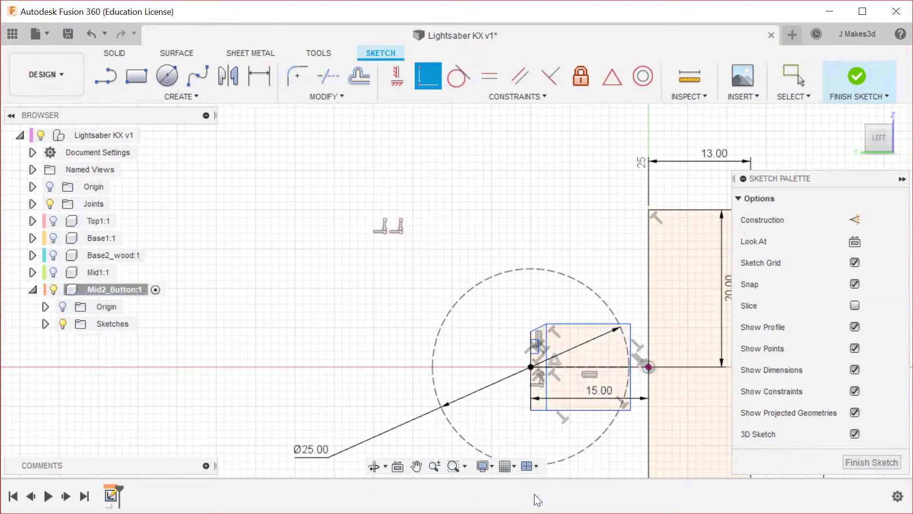
Make the upper right edge of the button profile collinear with the left edge of the 13 x 40 mm rectangle.
scroll(483, 258, "up", 5)
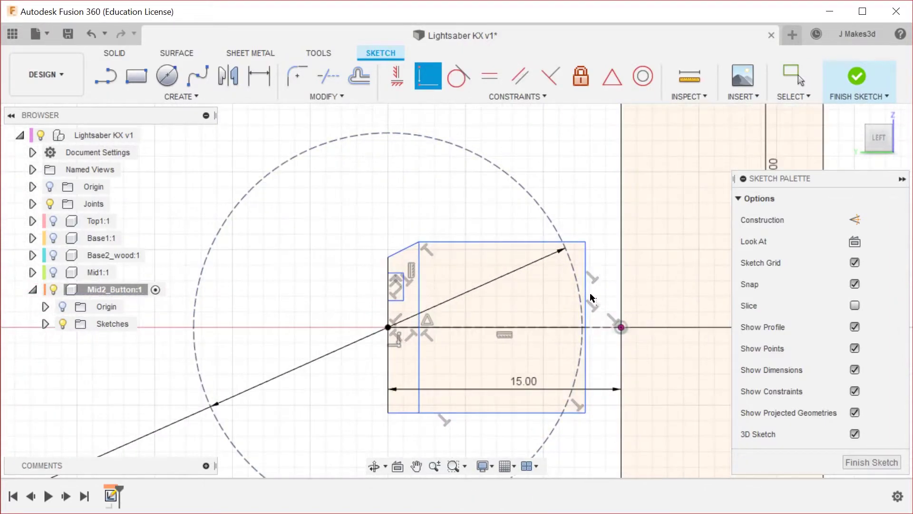
key("Escape")
left_click(620, 297)
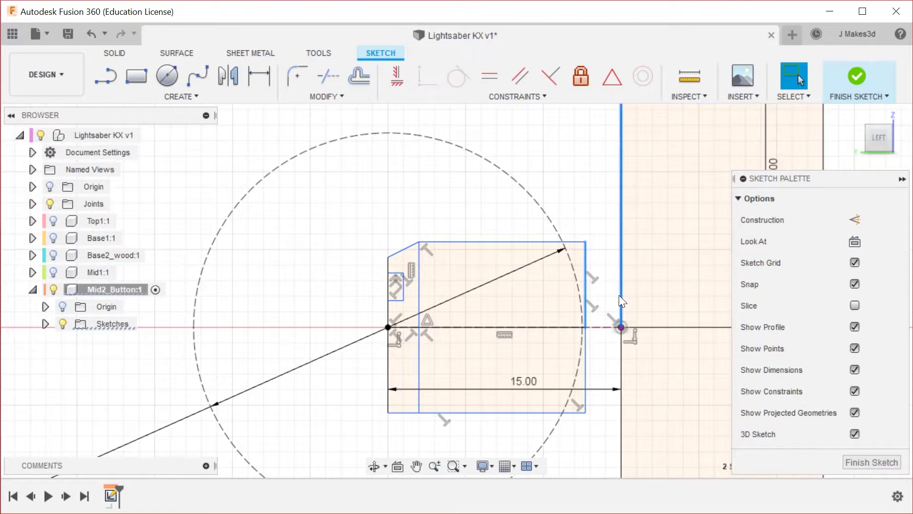
right_click(619, 296)
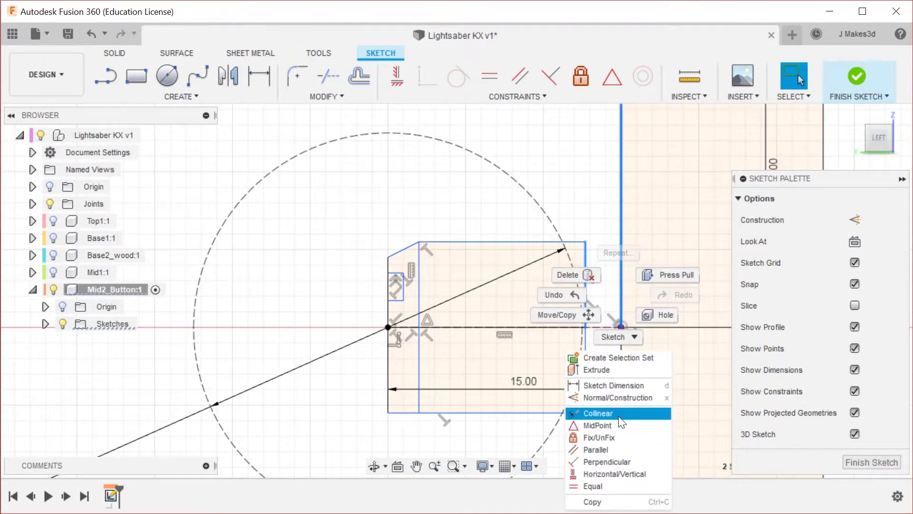
left_click(619, 414)
Dimension the vertical line inside the button profile to a height of 12 mm.
scroll(614, 224, "down", 3)
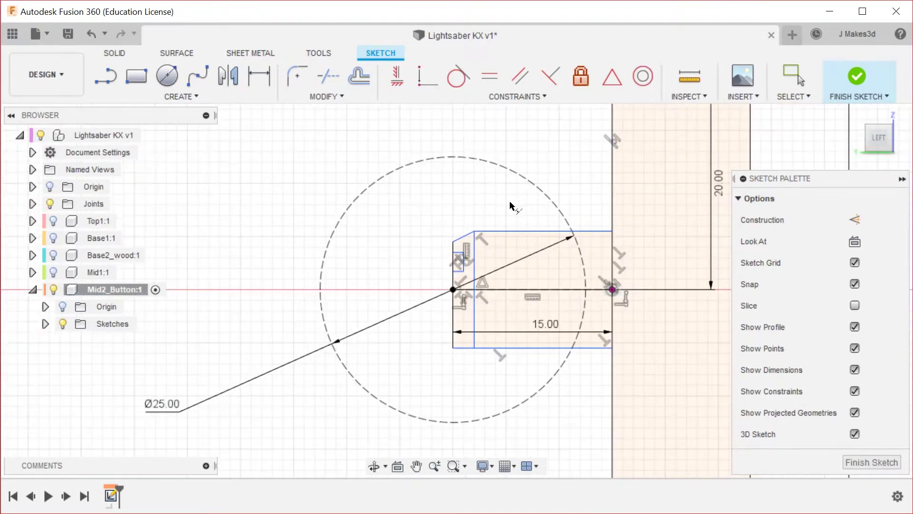
scroll(400, 242, "up", 5)
key("d")
left_click(439, 298)
left_click(470, 295)
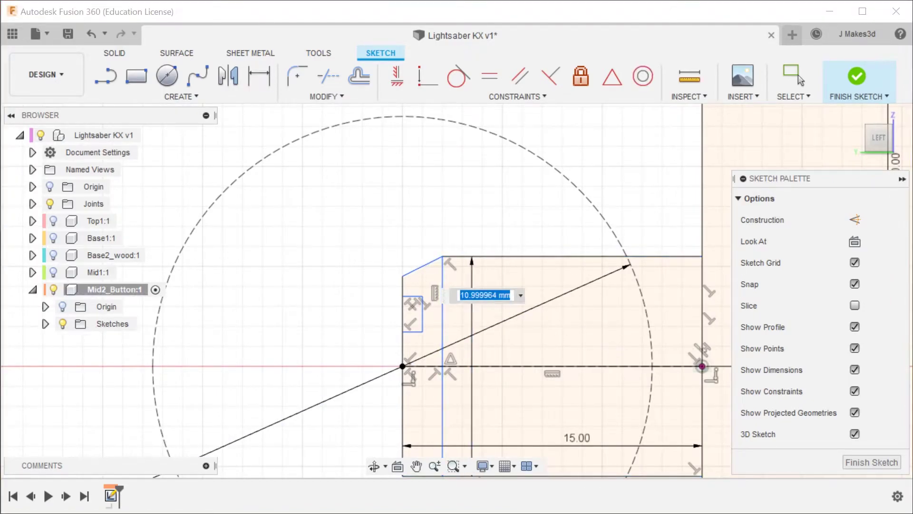
scroll(451, 264, "down", 3)
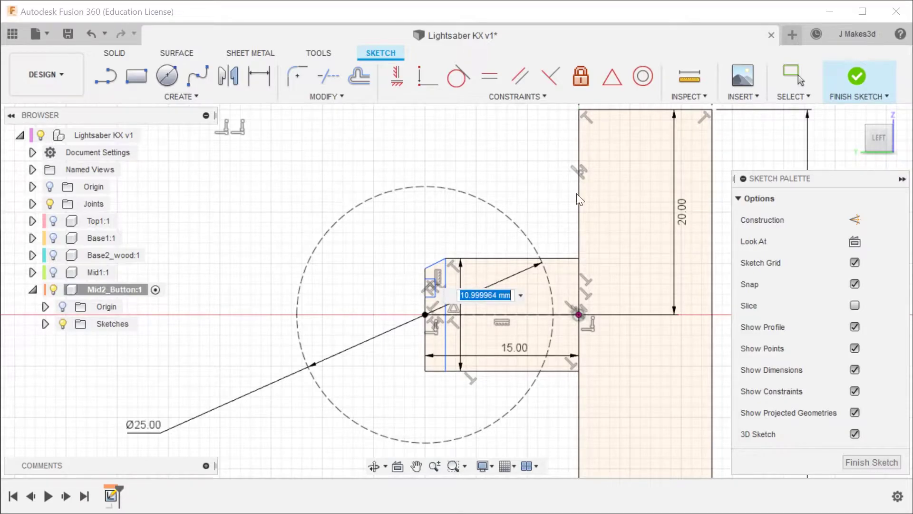
type("12")
key("Return")
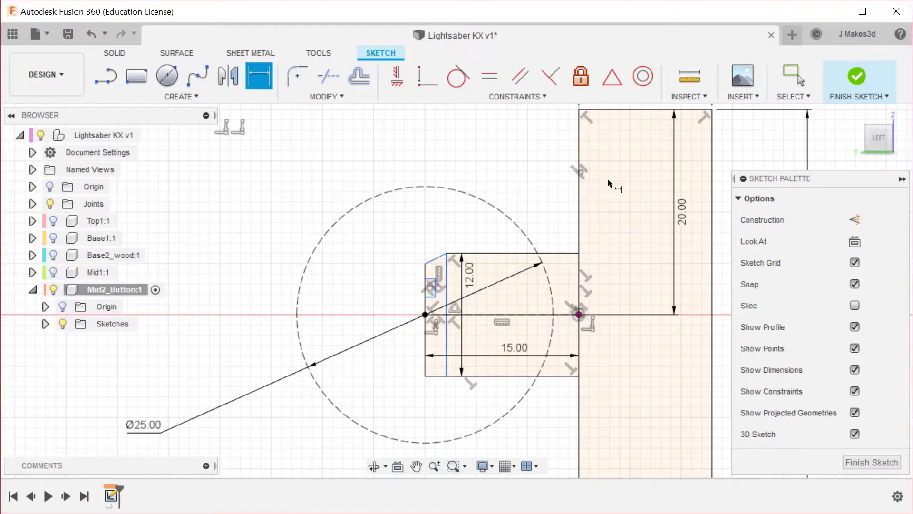
Dimension the button head's width between its left edge and the inner vertical line at 2 mm.
scroll(447, 246, "up", 3)
scroll(409, 292, "down", 2)
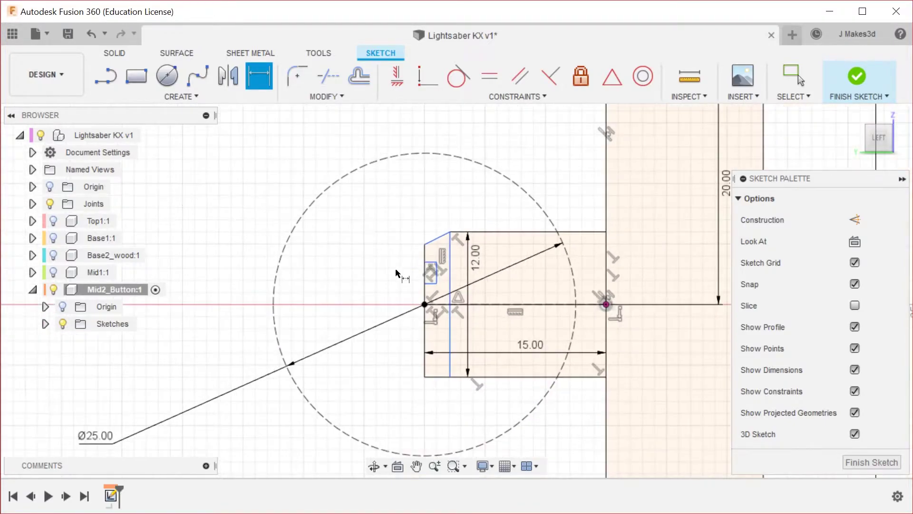
scroll(397, 271, "up", 4)
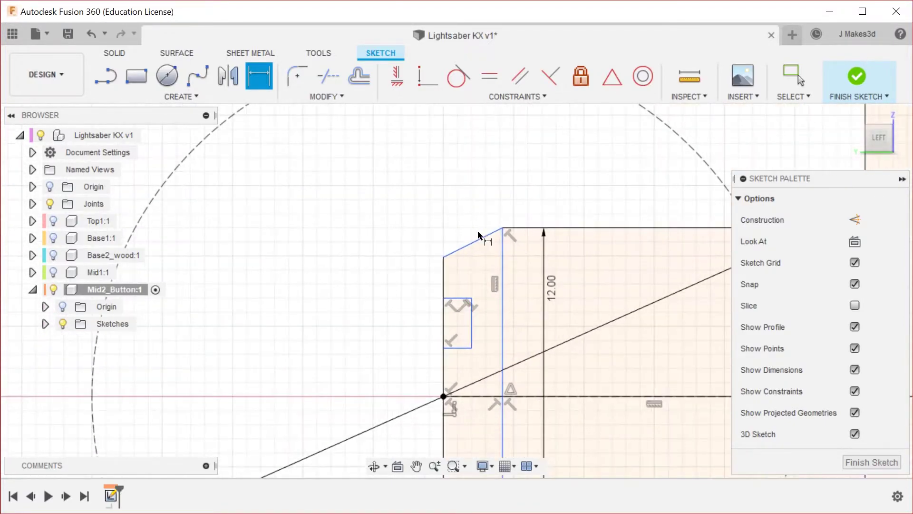
left_click(503, 272)
left_click(445, 275)
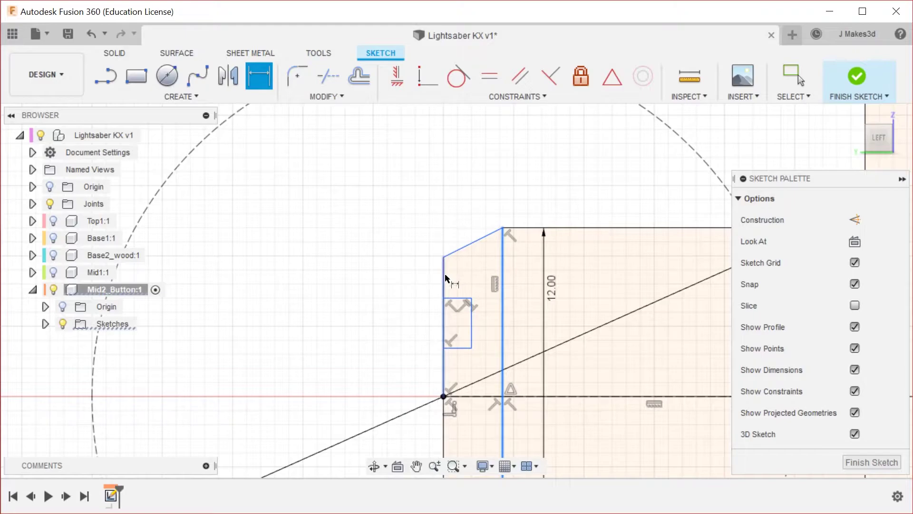
left_click(484, 199)
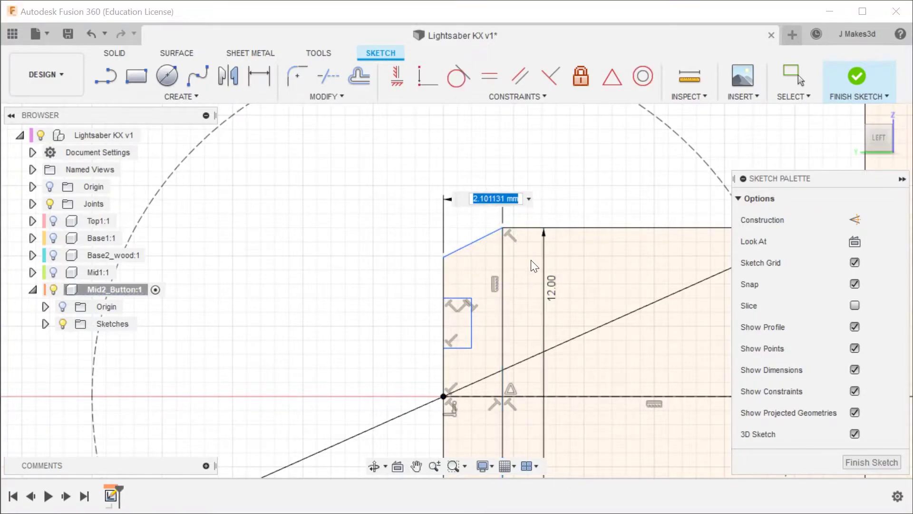
type("2")
key("Return")
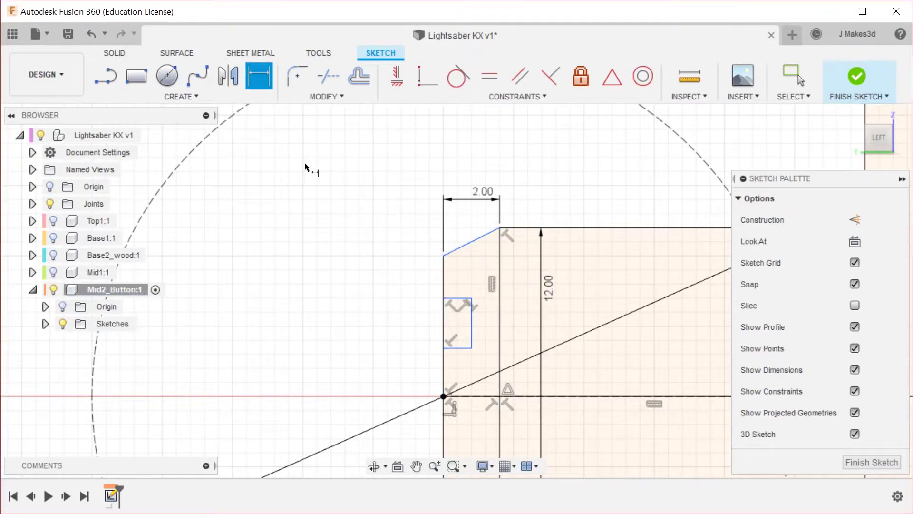
Dimension the vertical height of the button head's slanted line at 2 mm.
left_click(470, 245)
left_click(393, 240)
type("2")
key("Return")
key("Escape")
scroll(506, 250, "down", 3)
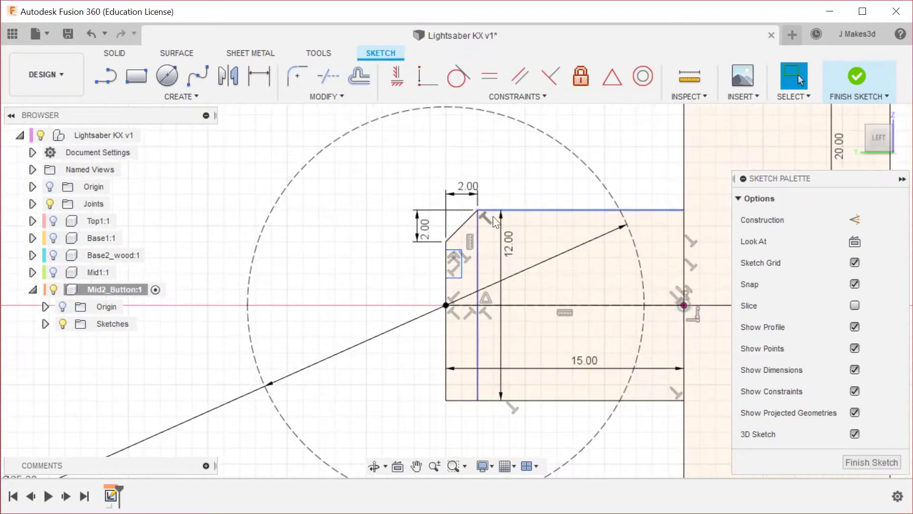
Set the button profile's overall height dimension to 15 mm.
double_click(509, 240)
type("15")
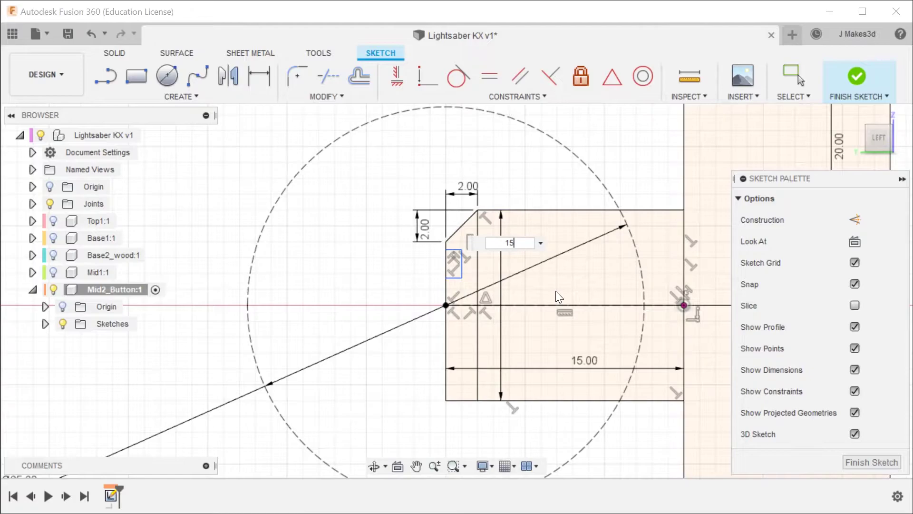
key("Return")
scroll(333, 200, "up", 3)
scroll(380, 167, "down", 3)
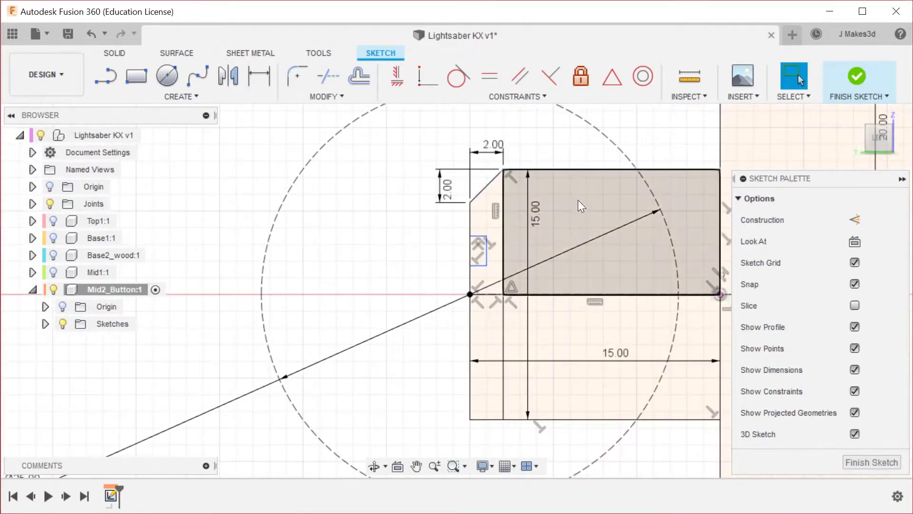
scroll(503, 194, "up", 3)
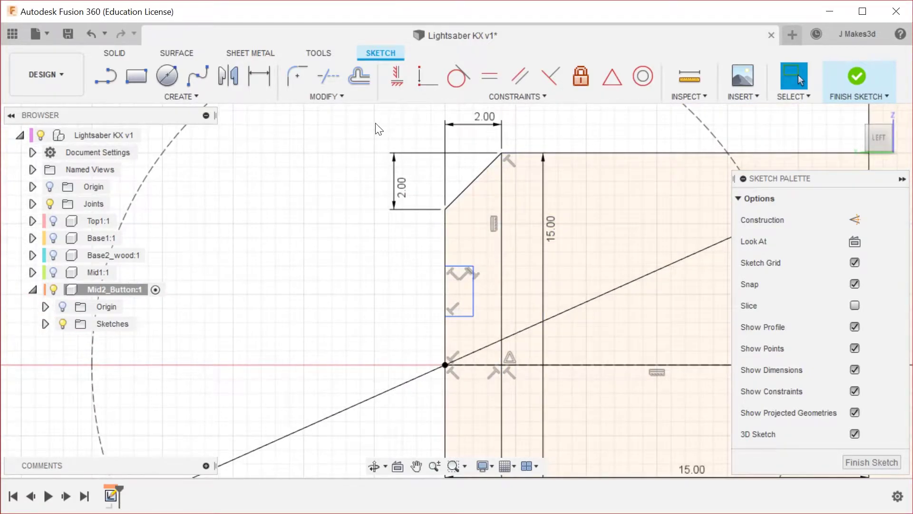
scroll(393, 224, "down", 5)
scroll(450, 191, "up", 2)
scroll(433, 222, "down", 3)
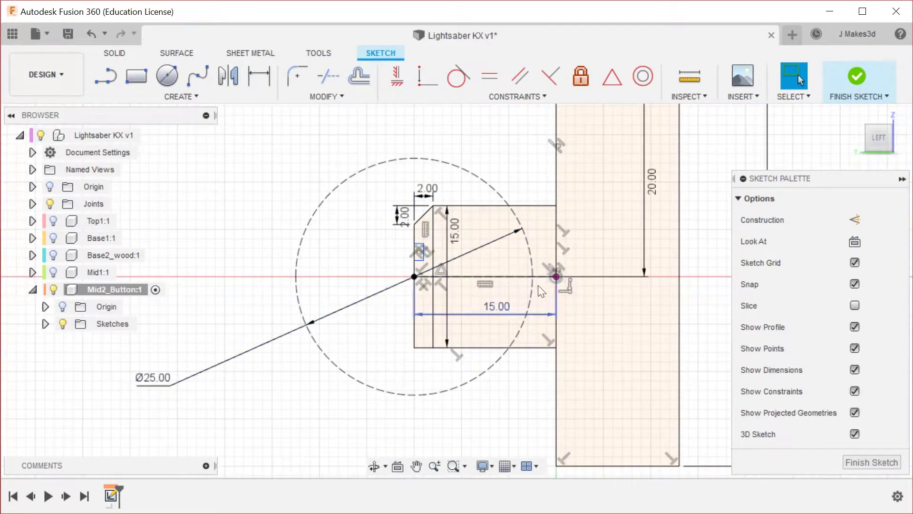
Dimension the vertical distance from the slant's lower end to the top of the small recess at 1 mm.
scroll(428, 227, "up", 5)
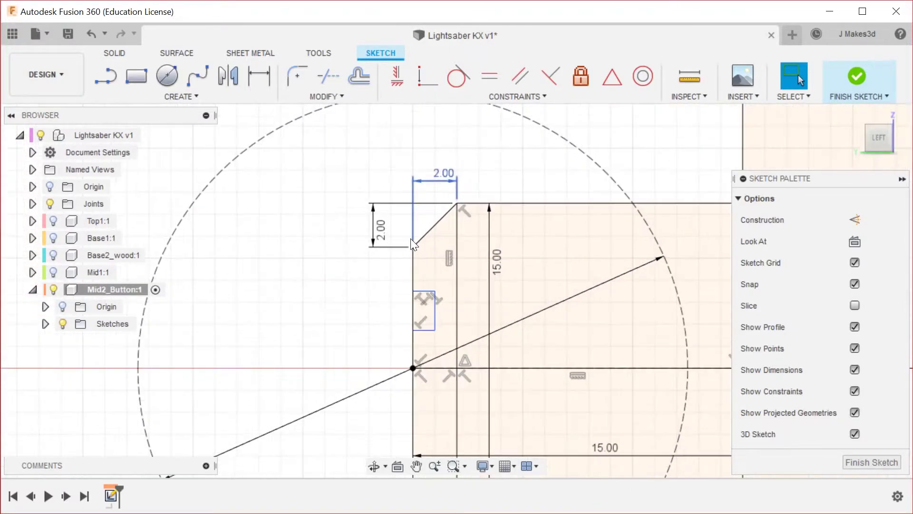
key("d")
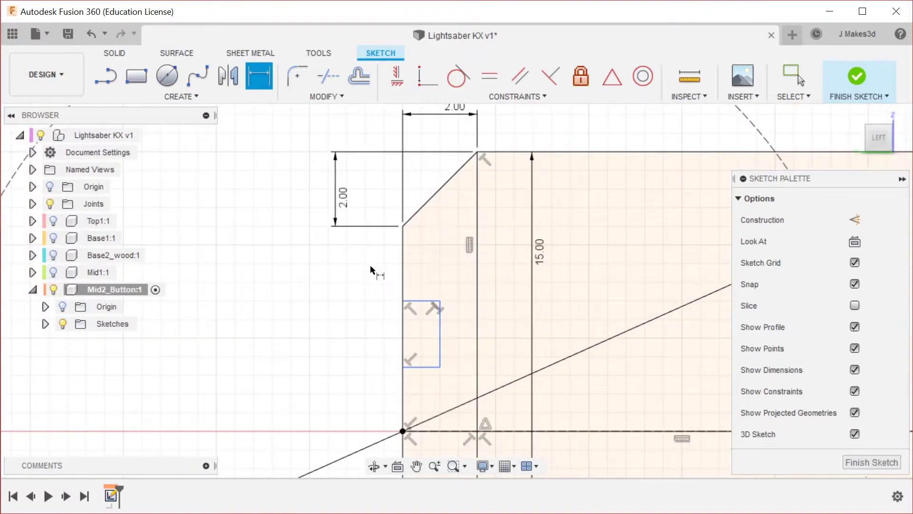
left_click(419, 301)
left_click(404, 227)
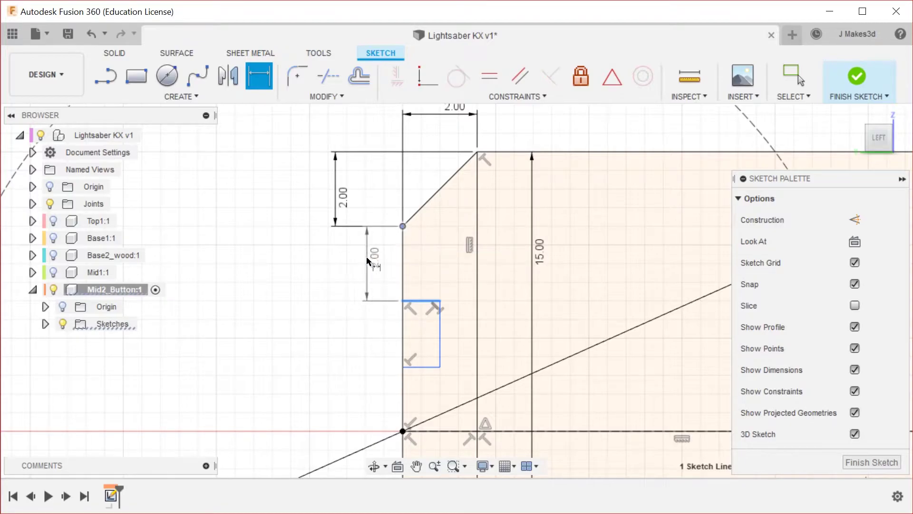
left_click(366, 259)
type("1")
key("Return")
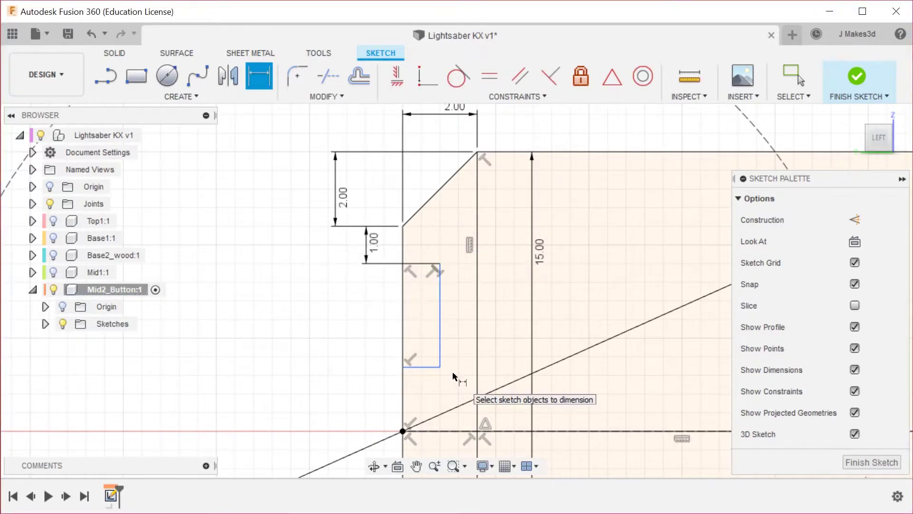
Dimension the height of the small recess at 2 mm along its inner vertical edge.
left_click(442, 295)
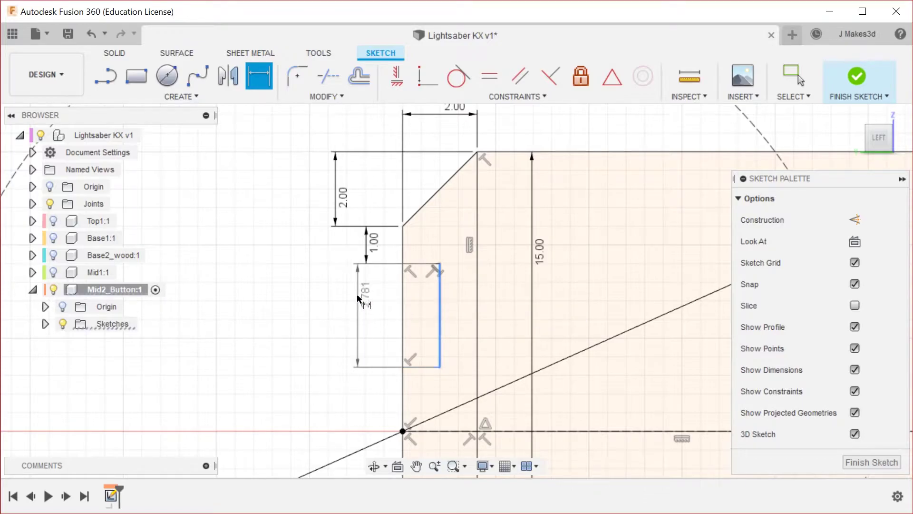
left_click(359, 297)
type("2")
key("Return")
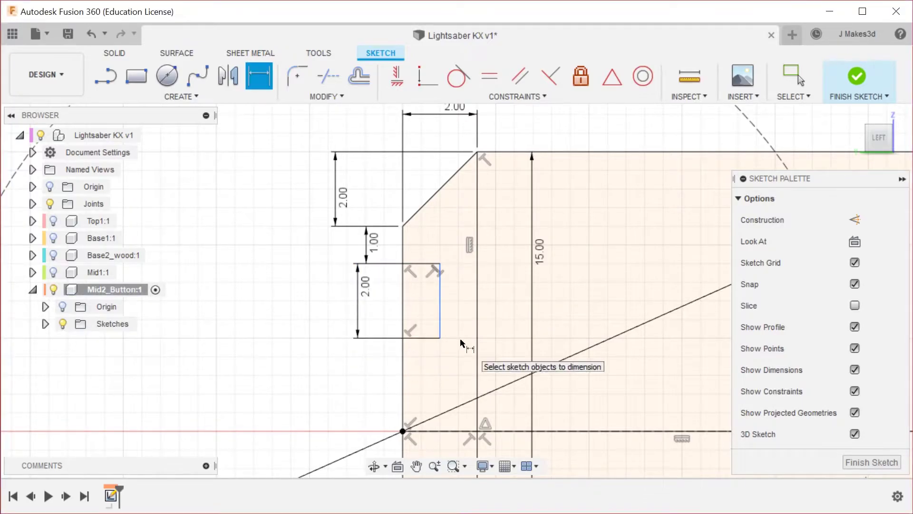
Dimension the small recess's depth at 1 mm along its upper horizontal edge.
left_click(424, 264)
left_click(419, 243)
key("Return")
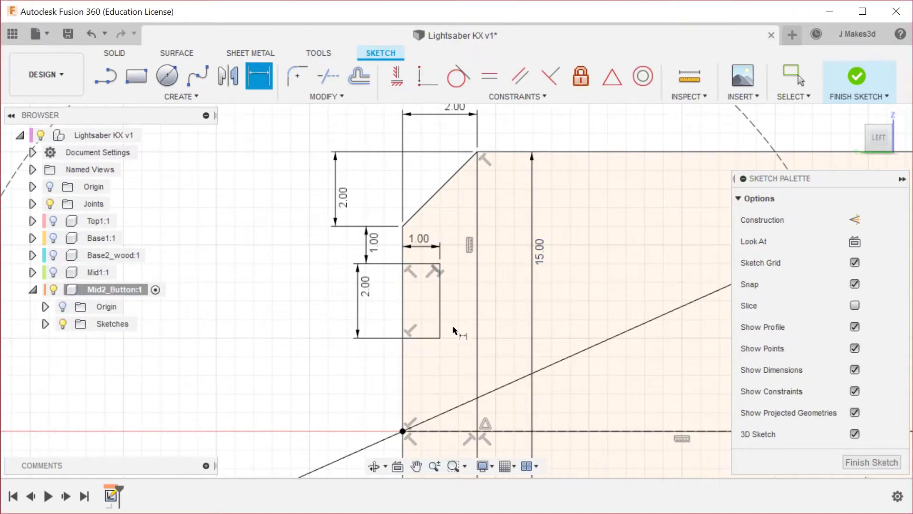
scroll(377, 240, "down", 4)
key("Escape")
scroll(374, 267, "up", 2)
scroll(410, 209, "down", 4)
scroll(407, 219, "up", 6)
scroll(406, 240, "down", 6)
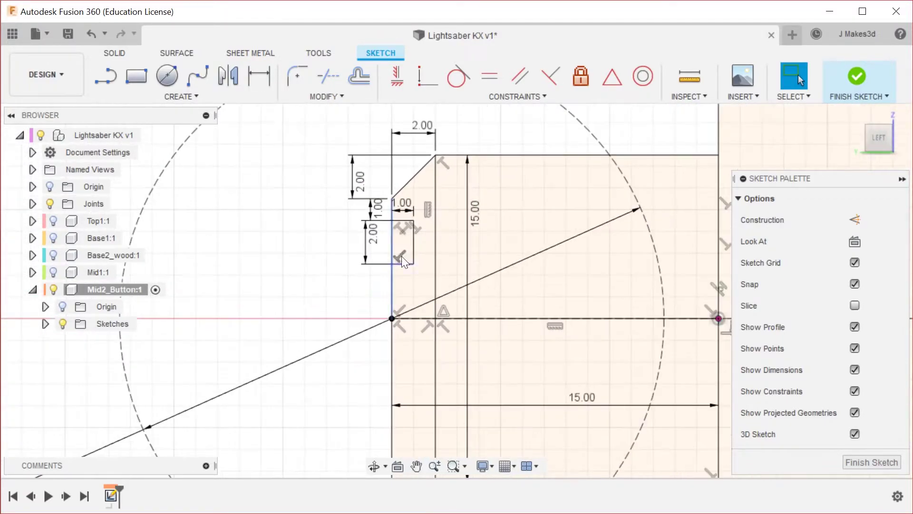
scroll(375, 242, "up", 6)
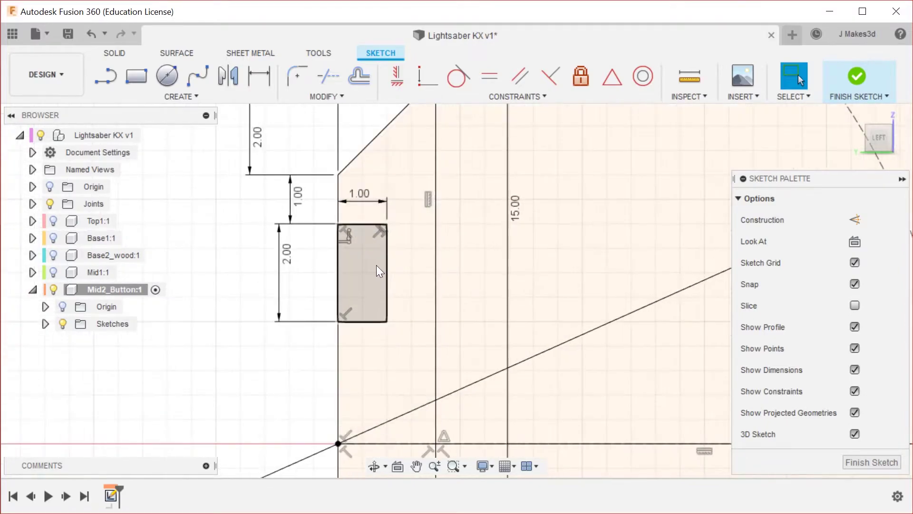
left_click(389, 261)
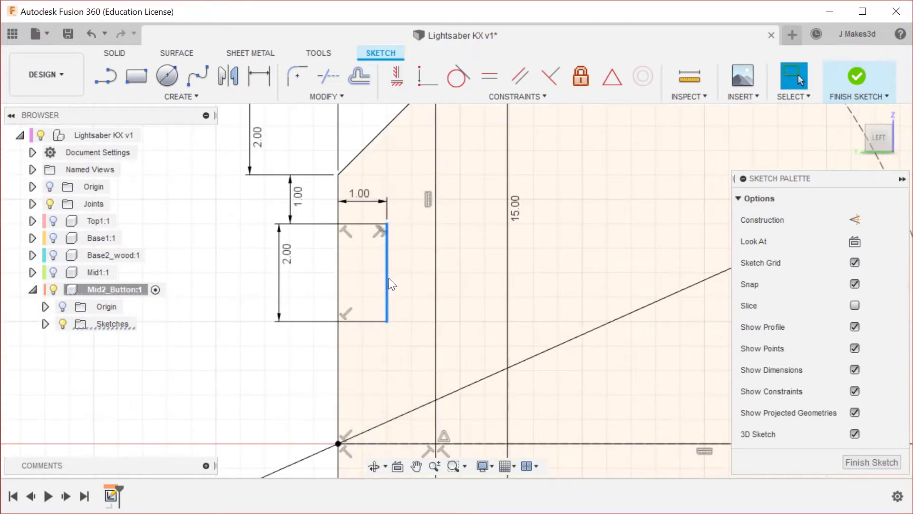
scroll(367, 234, "down", 6)
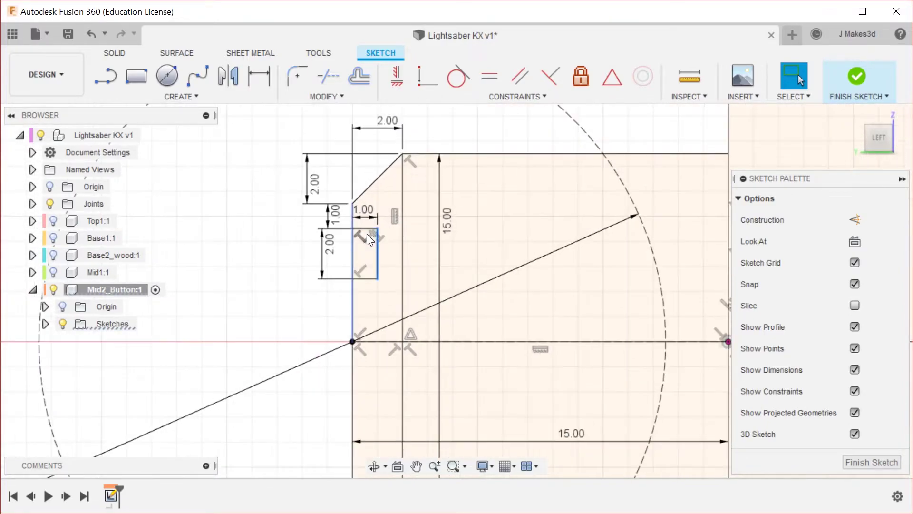
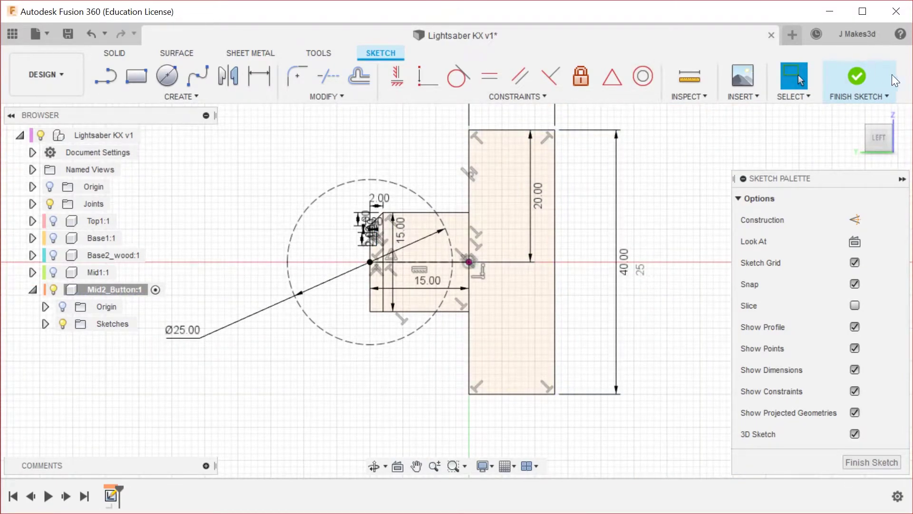
Finish the sketch and revolve the 13 x 40 mm rectangle 360 degrees about its inner vertical edge as a new body.
left_click(859, 74)
scroll(567, 241, "down", 3)
scroll(568, 242, "up", 4)
type("srev")
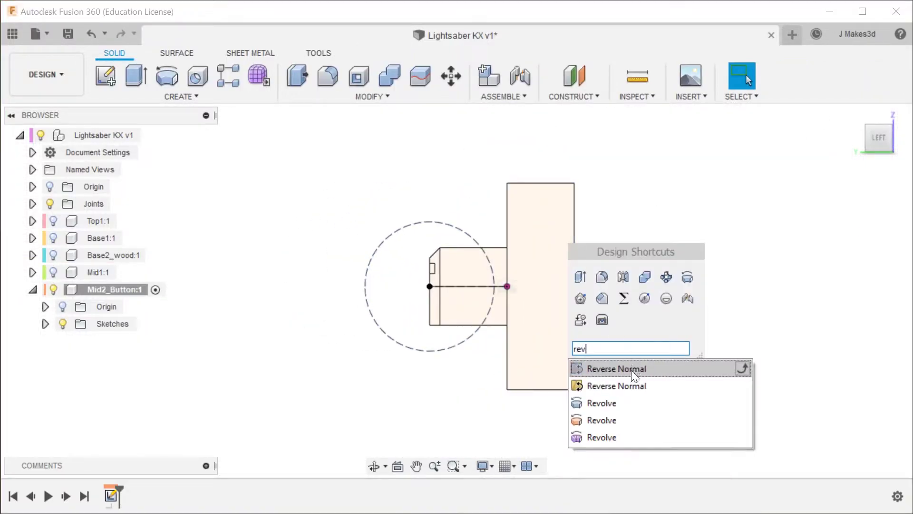
left_click(623, 402)
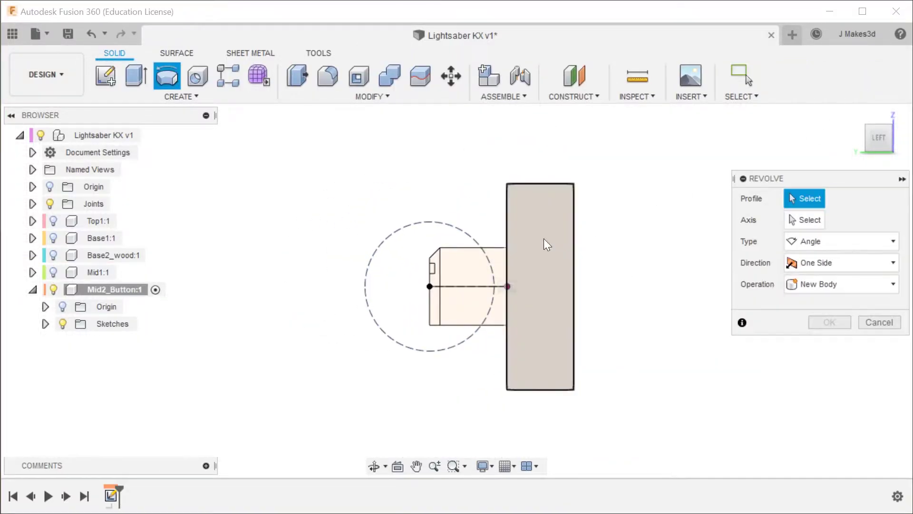
left_click(810, 220)
left_click(507, 222)
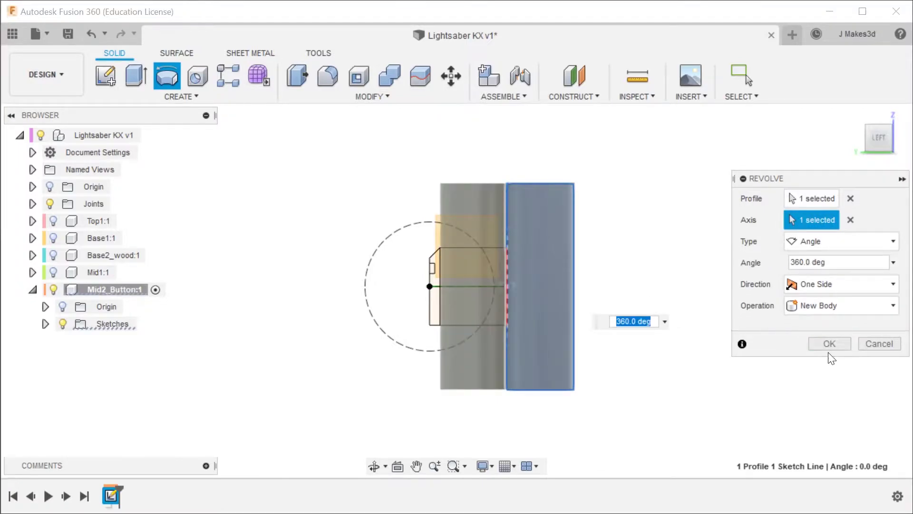
left_click(819, 341)
right_click(725, 285)
left_click(726, 242)
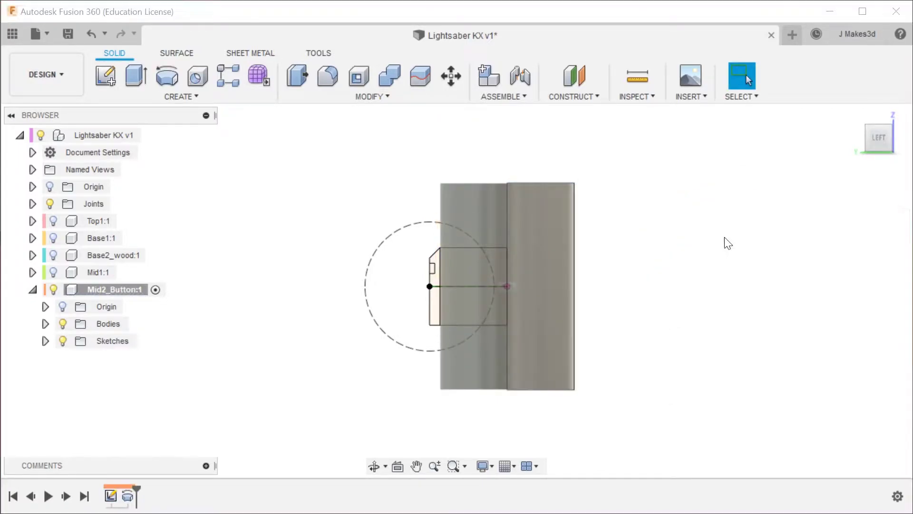
scroll(480, 303, "up", 2)
left_click(430, 309)
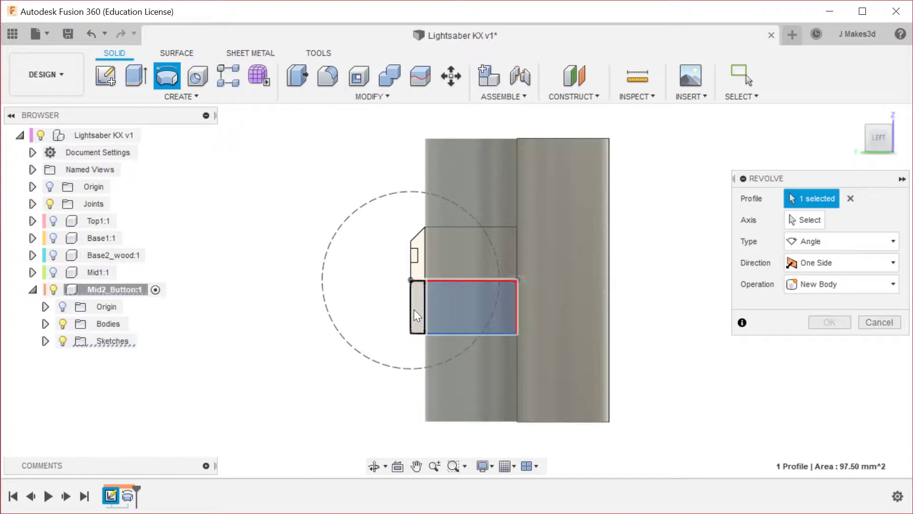
key("Escape")
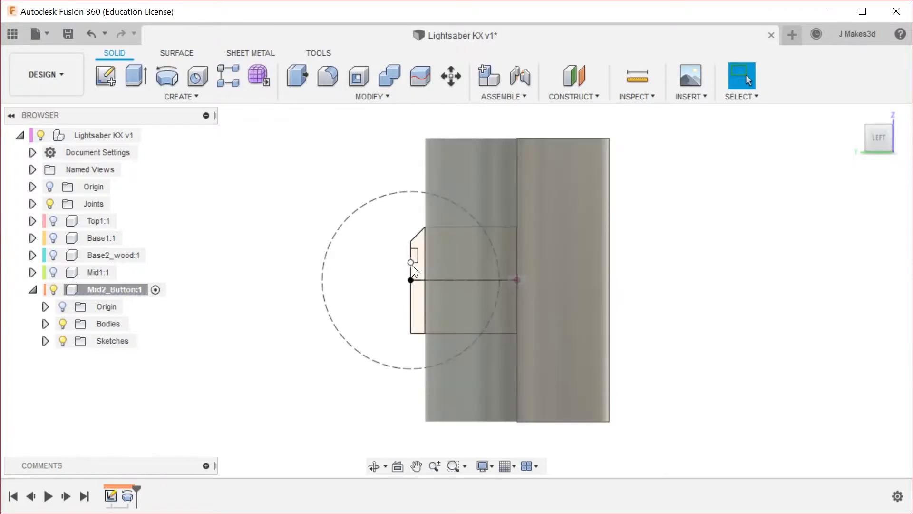
Reopen the Mid2_Button sketch, check its profiles and dimensions, and close the sketch.
left_click(111, 496)
double_click(111, 496)
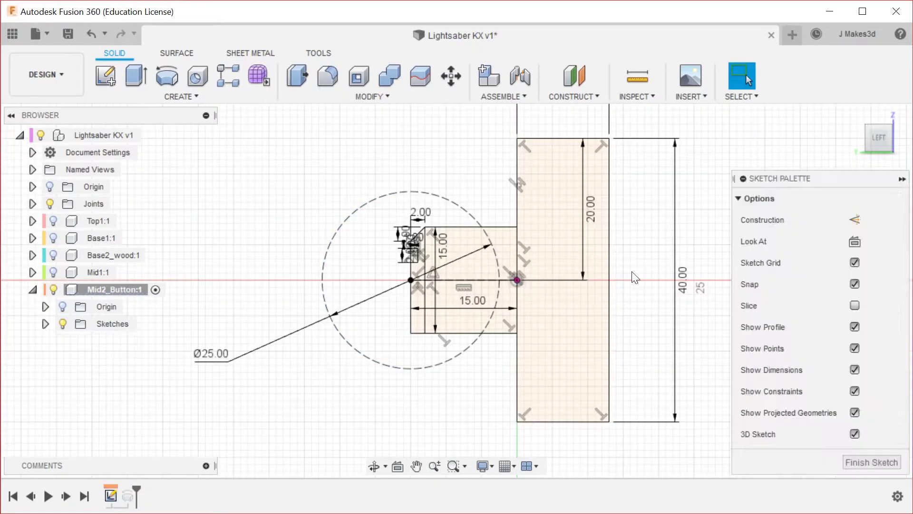
scroll(623, 164, "up", 2)
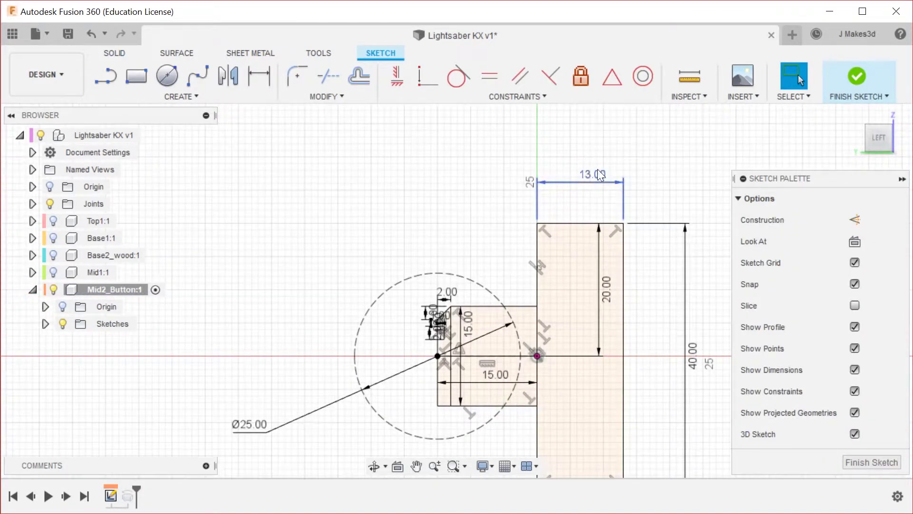
left_click(857, 76)
scroll(509, 230, "down", 1)
scroll(550, 281, "up", 2)
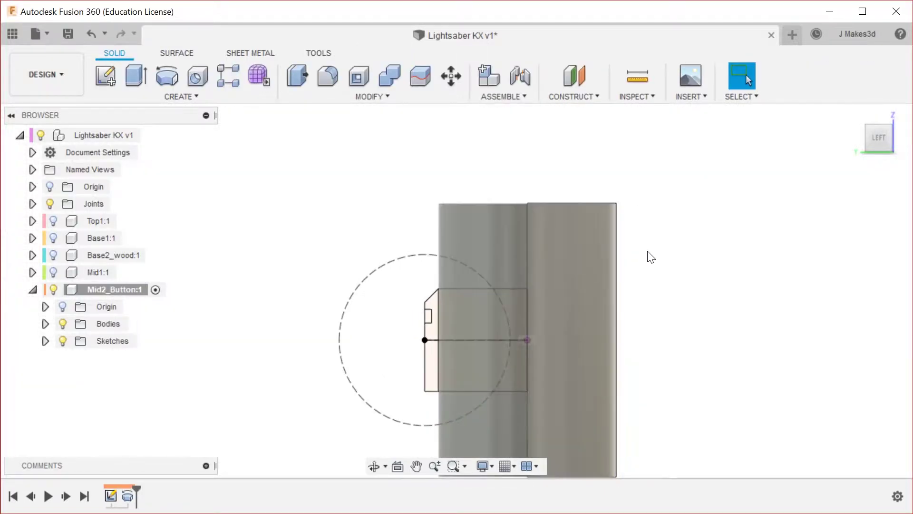
type("srev")
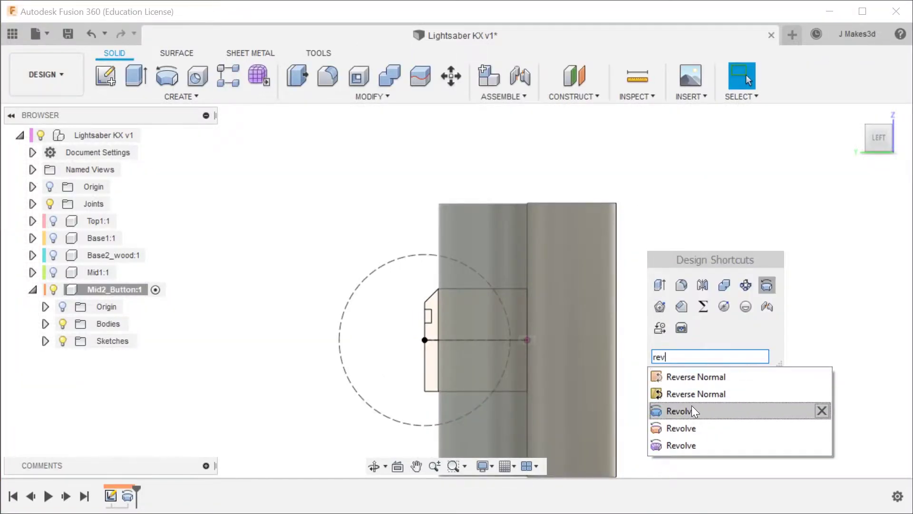
left_click(692, 410)
left_click(879, 321)
Revolve the lower rectangular button profile 360 degrees about the horizontal centreline as a cut into the cylinder.
right_click(696, 297)
left_click(692, 243)
left_click(463, 362)
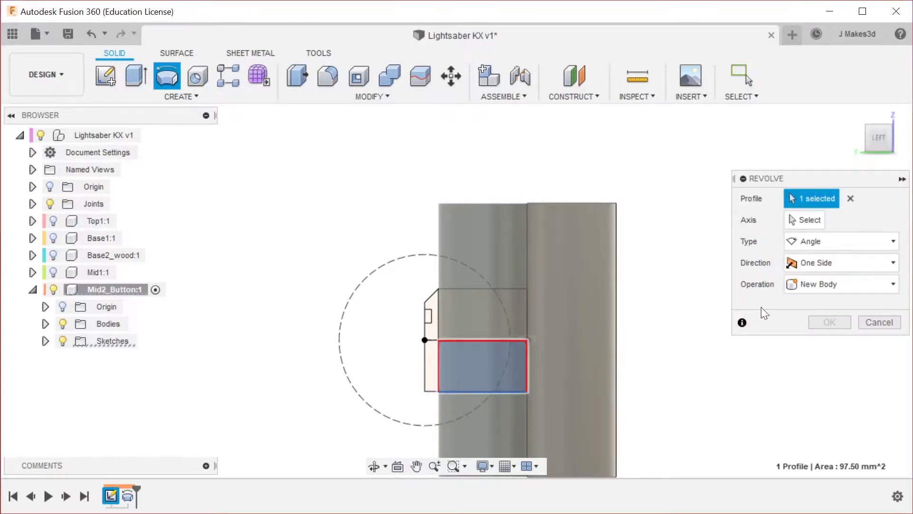
left_click(806, 220)
left_click(478, 340)
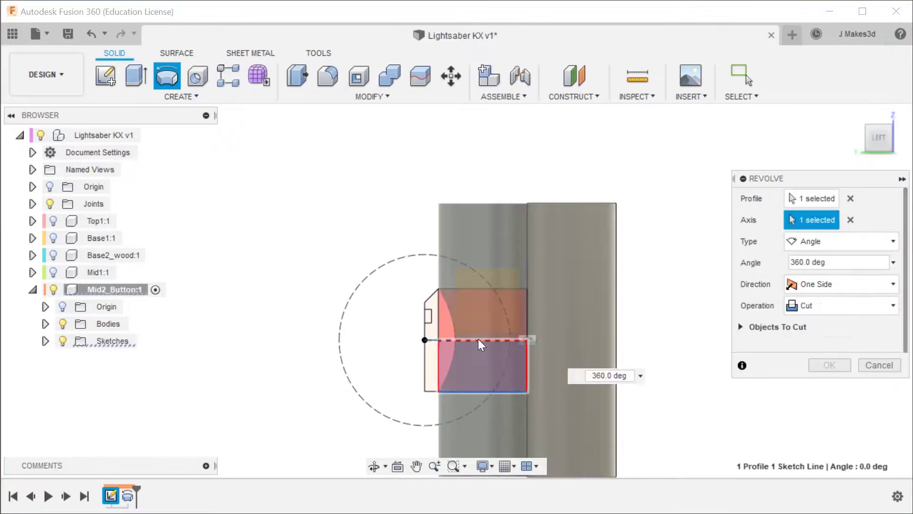
middle_click_drag(597, 337, 688, 368, "shift")
scroll(523, 267, "down", 3)
scroll(484, 334, "up", 3)
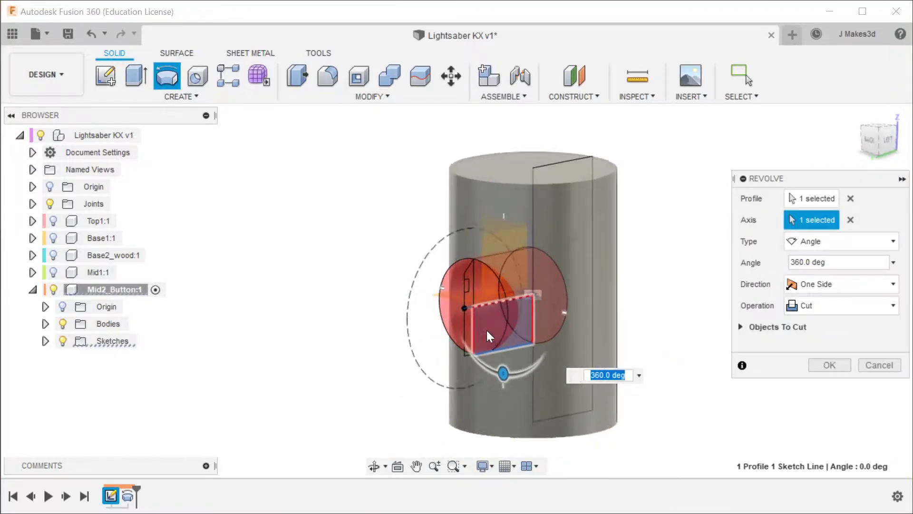
scroll(487, 285, "up", 5)
left_click(829, 364)
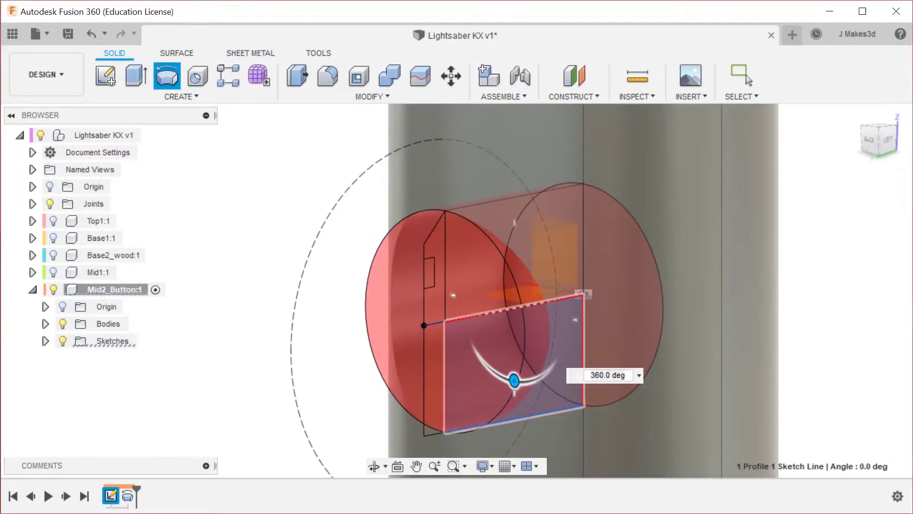
Revolve the two upper button profiles, excluding the small recess, 360 degrees about the horizontal centreline as a new body.
scroll(227, 333, "down", 2)
right_click(707, 231)
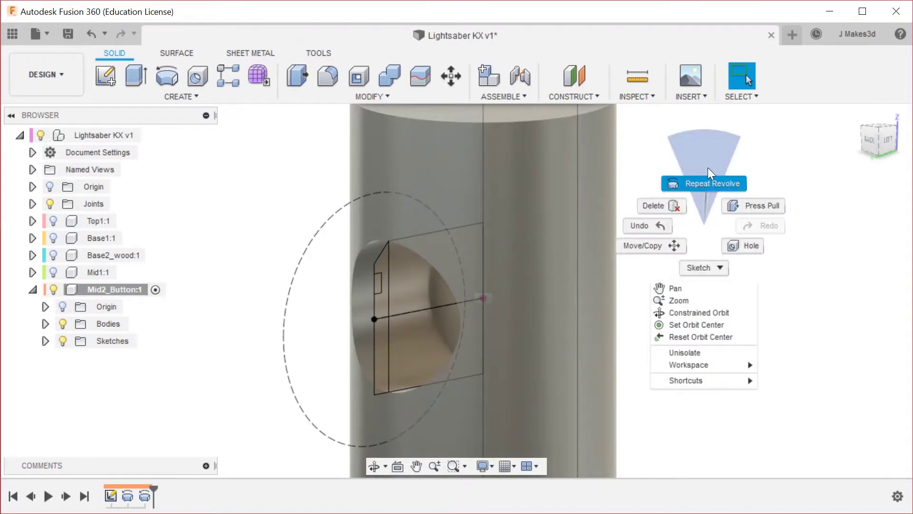
left_click(709, 180)
scroll(371, 309, "up", 3)
left_click(438, 286)
left_click(484, 282)
left_click(826, 284)
left_click(826, 284)
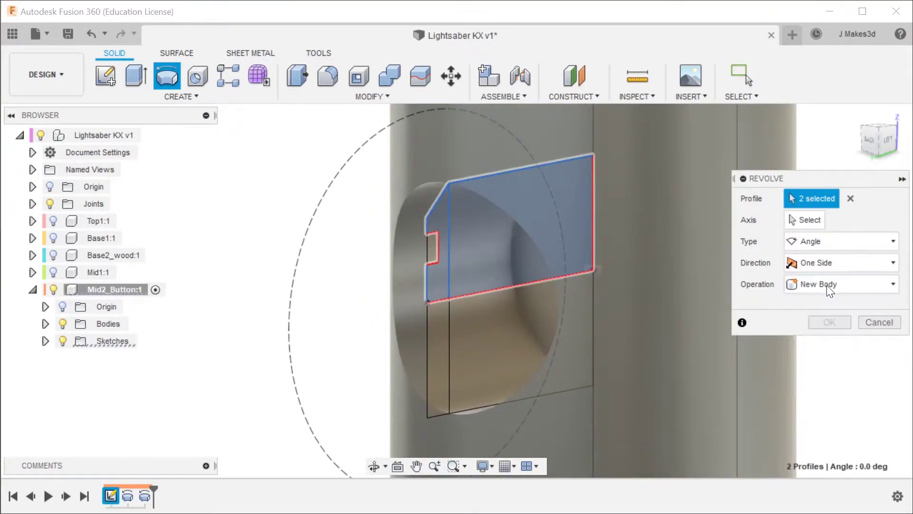
left_click(810, 218)
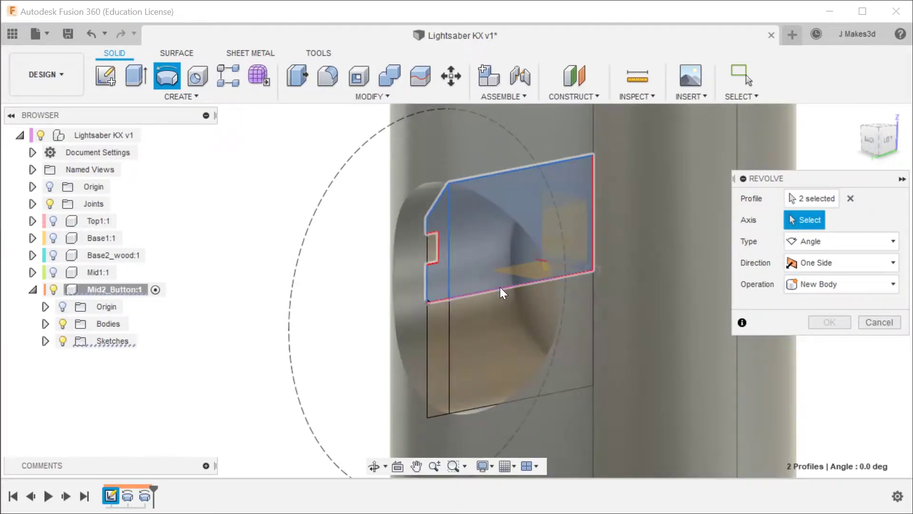
left_click(500, 287)
left_click(803, 298)
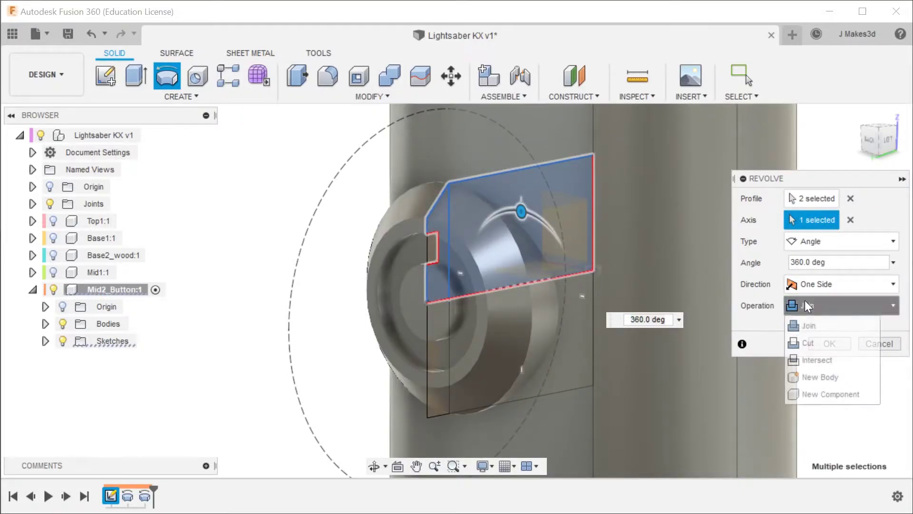
left_click(832, 374)
left_click(826, 338)
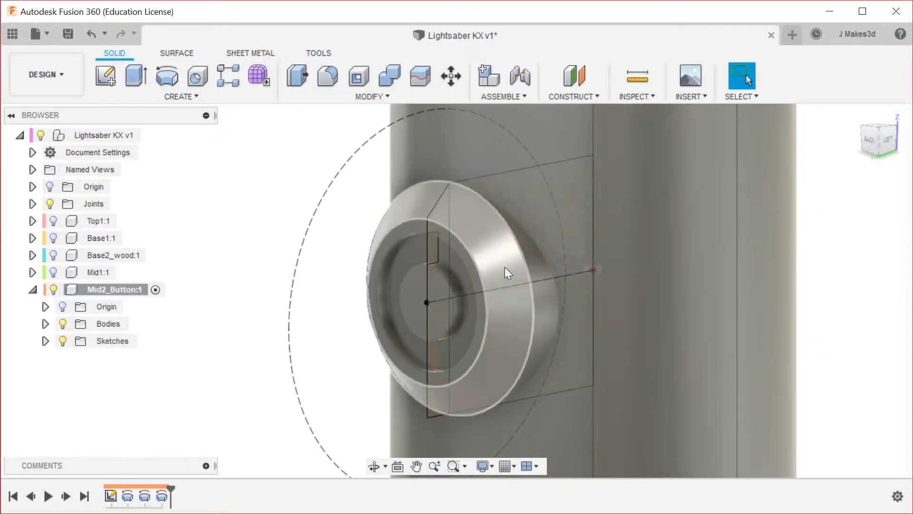
Apply the Steel - Satin appearance to the cylinder body and the white appearance already in the design to the button body.
scroll(463, 278, "down", 3)
key("a")
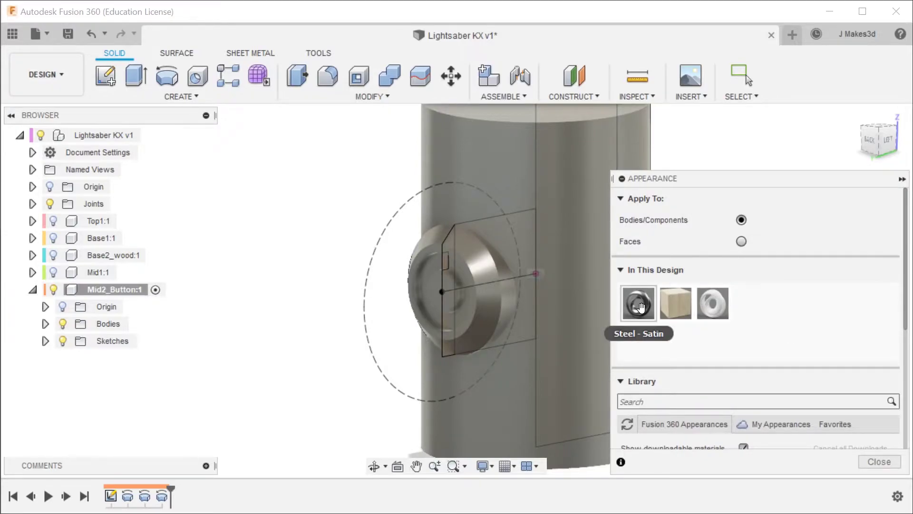
left_click_drag(641, 307, 547, 204)
left_click_drag(712, 303, 437, 300)
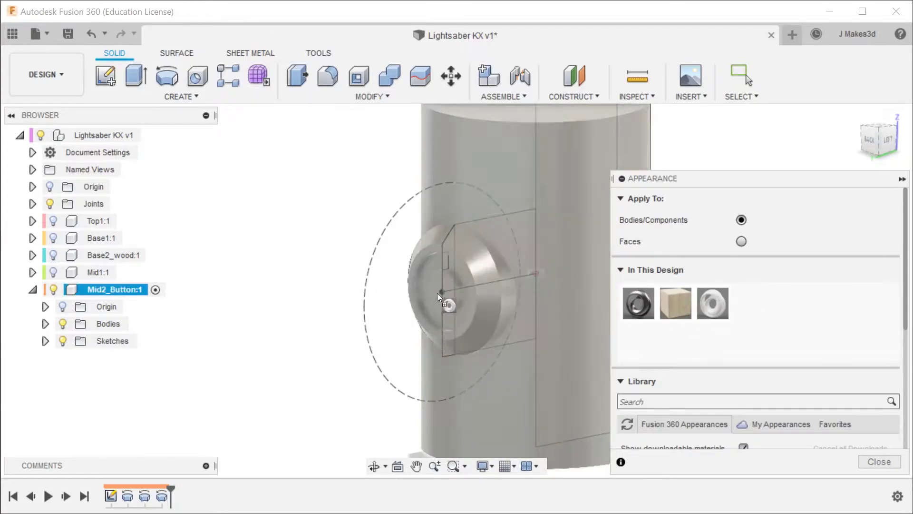
left_click_drag(472, 269, 489, 277)
key("Escape")
Show the Mid1 and Base2_wood components and activate the top-level Lightsaber KX assembly.
scroll(384, 279, "down", 2)
middle_click_drag(384, 279, 685, 273, "shift")
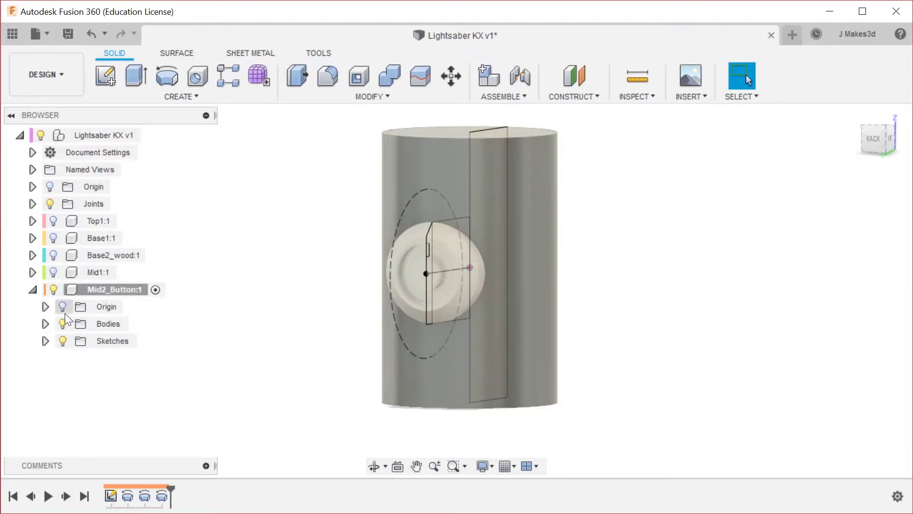
mouse_move(307, 291)
middle_mouse_down("shift")
mouse_move(255, 292)
mouse_move(290, 292)
middle_mouse_up("shift")
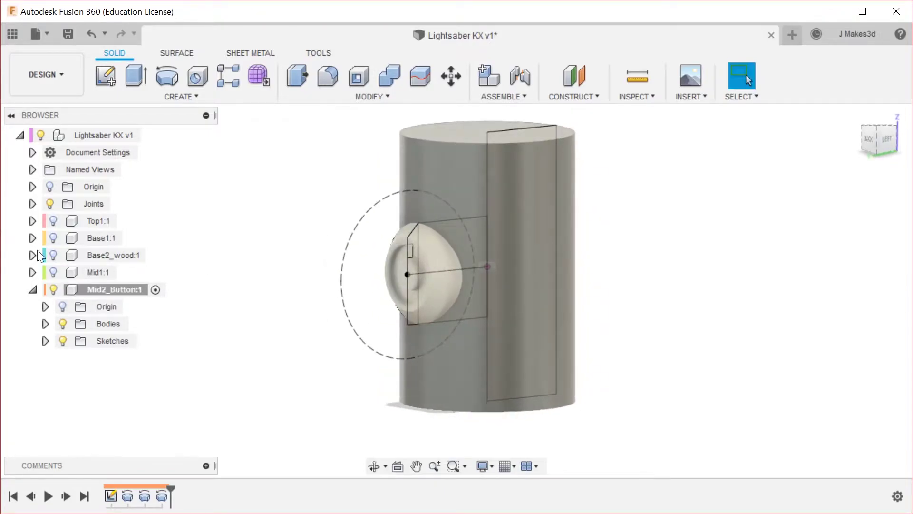
left_click(52, 273)
left_click(52, 255)
scroll(503, 399, "down", 3)
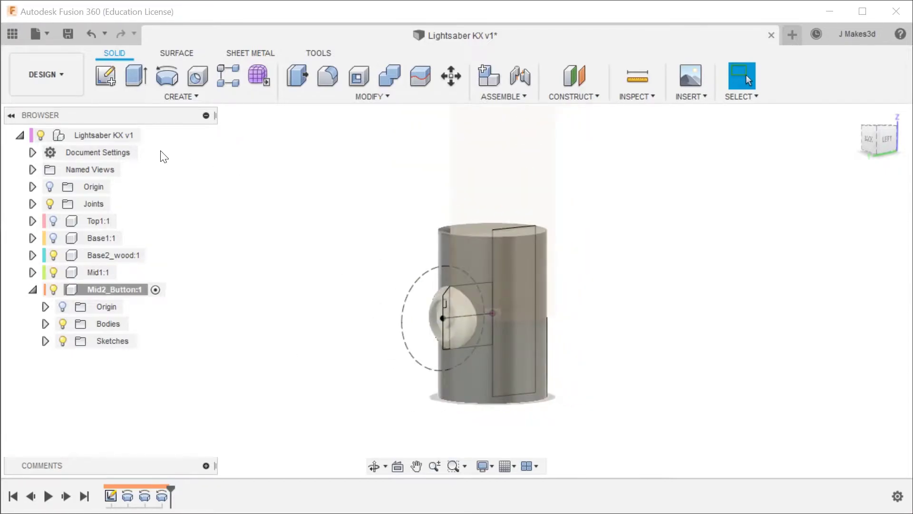
double_click(128, 136)
scroll(344, 275, "up", 3)
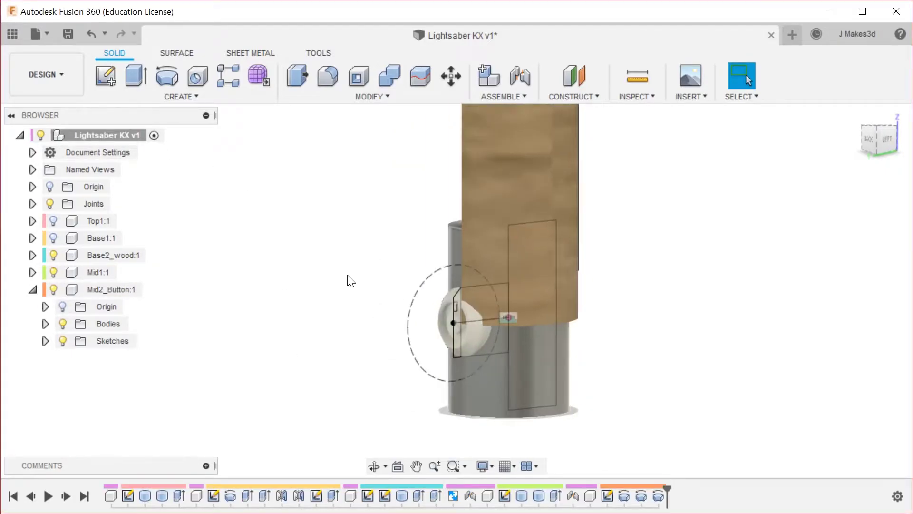
middle_click_drag(358, 273, 317, 287, "shift")
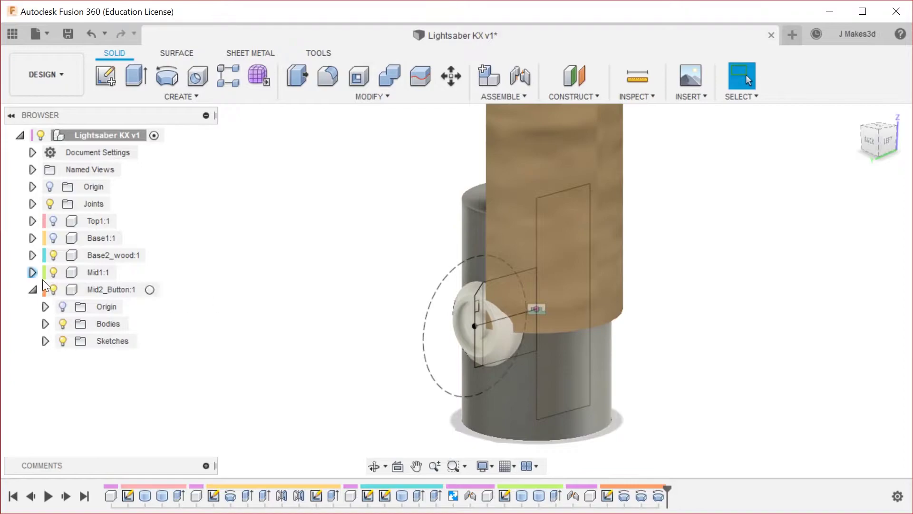
middle_click_drag(361, 419, 572, 173, "shift")
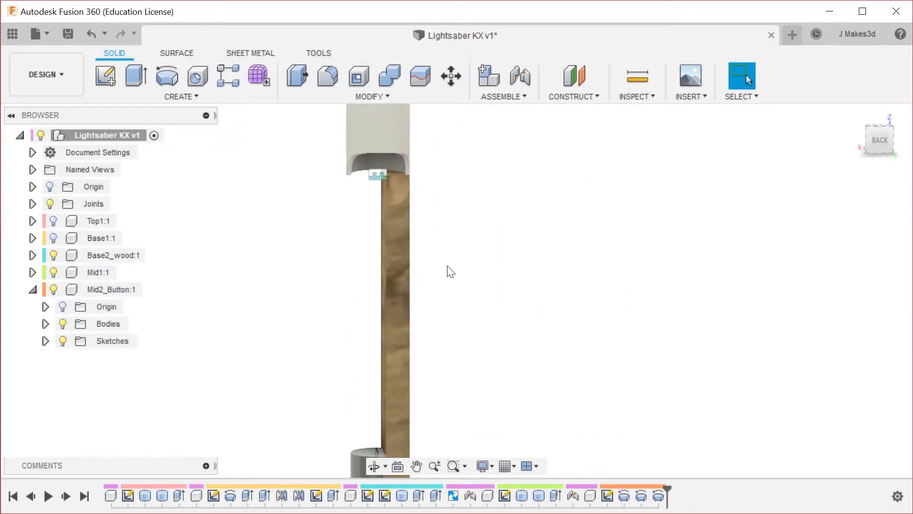
scroll(447, 268, "down", 3)
scroll(450, 399, "up", 5)
middle_click_drag(450, 400, 342, 363, "shift")
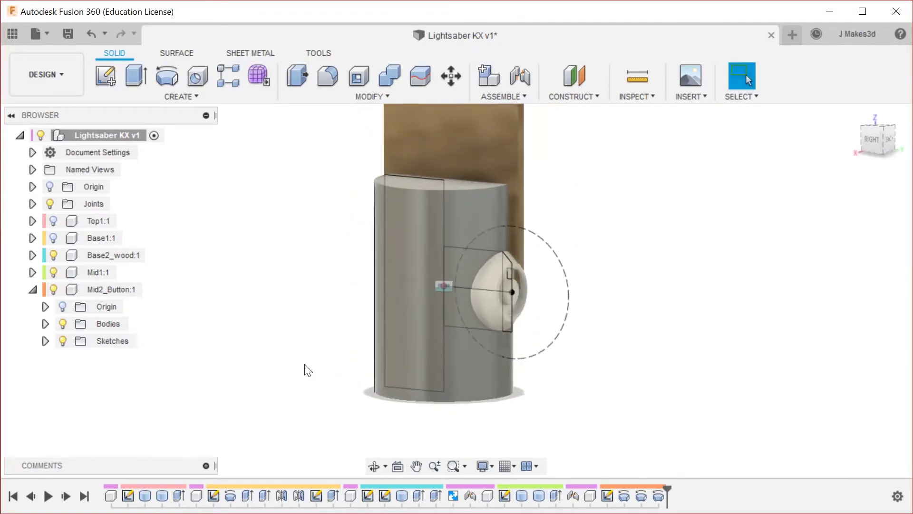
key("j")
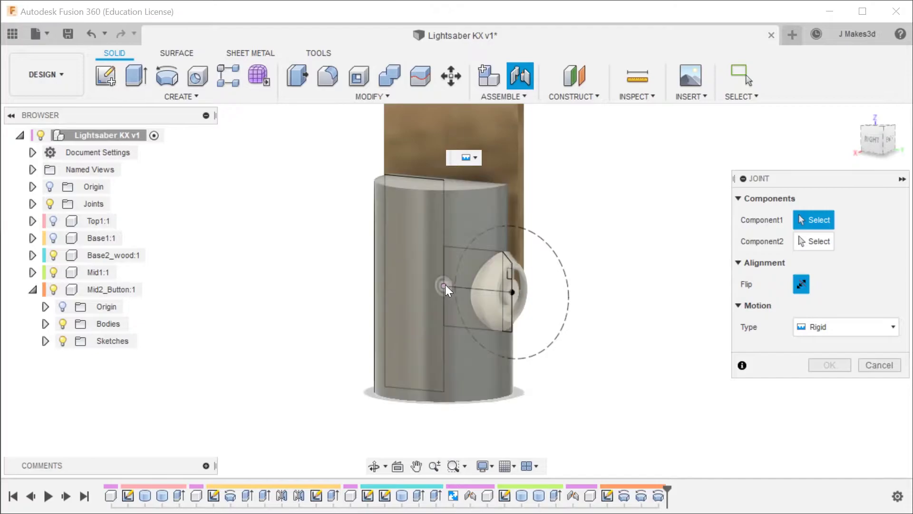
scroll(450, 275, "up", 5)
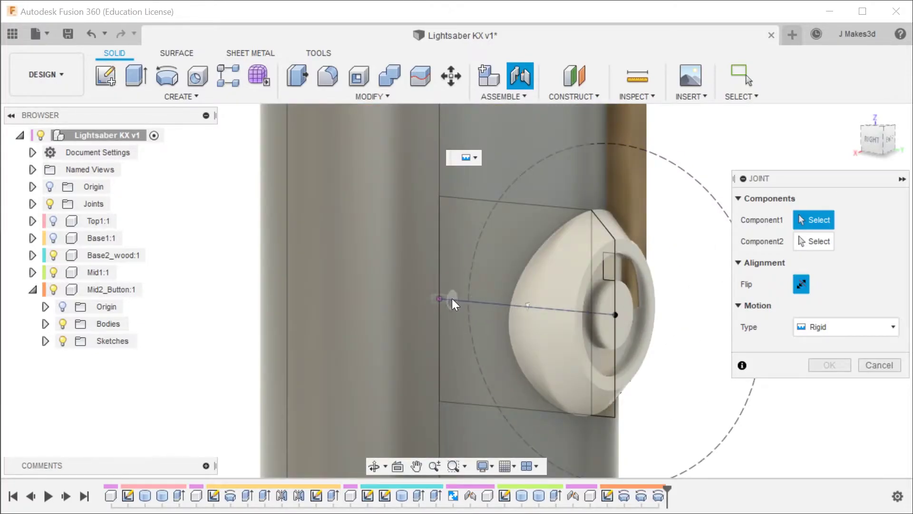
left_click(439, 299)
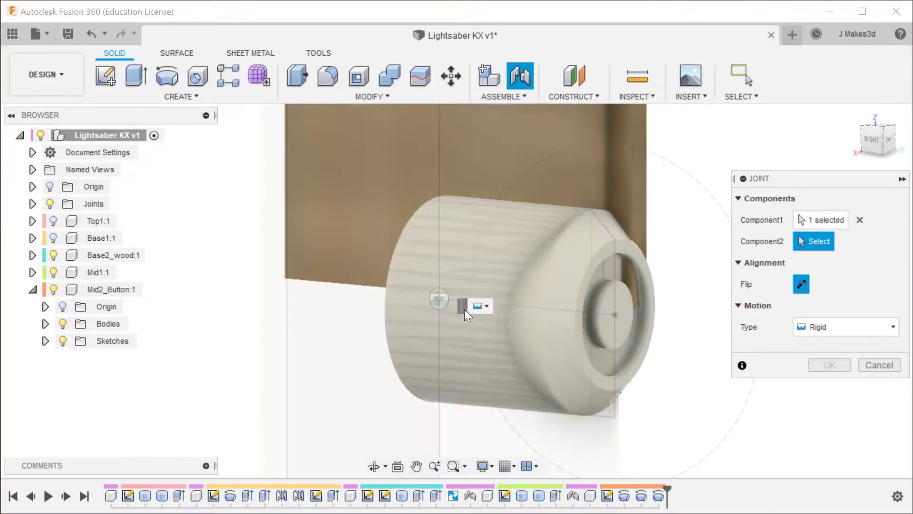
middle_click_drag(320, 371, 325, 339, "shift")
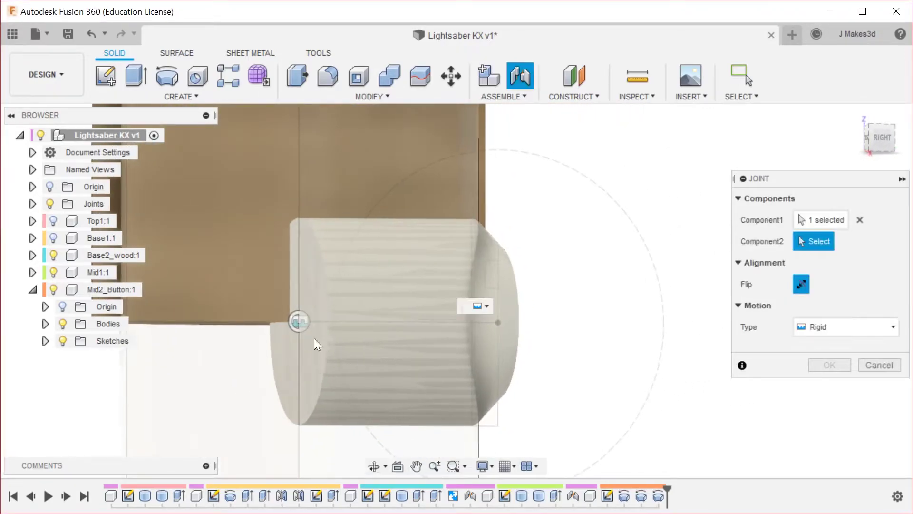
scroll(343, 366, "down", 10)
scroll(365, 260, "up", 8)
left_click(375, 278)
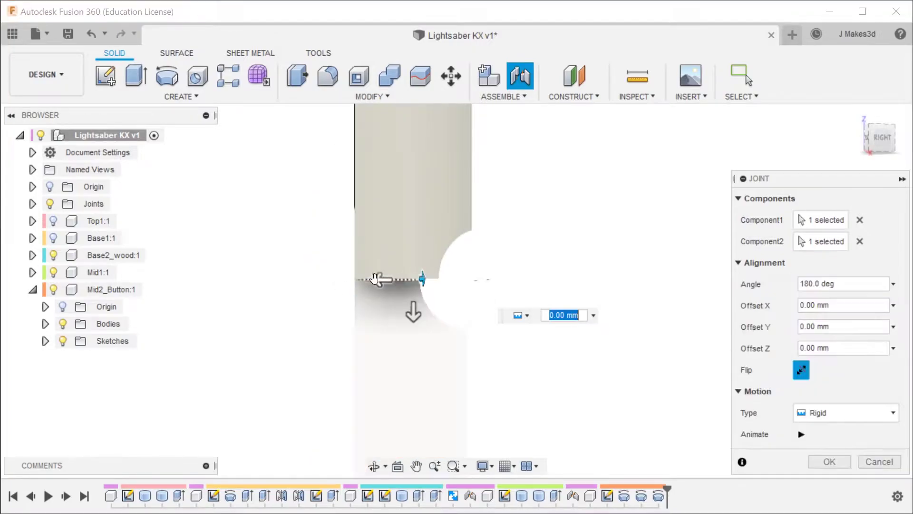
middle_click_drag(524, 194, 394, 298, "shift")
scroll(428, 286, "up", 5)
middle_click_drag(537, 167, 503, 241, "shift")
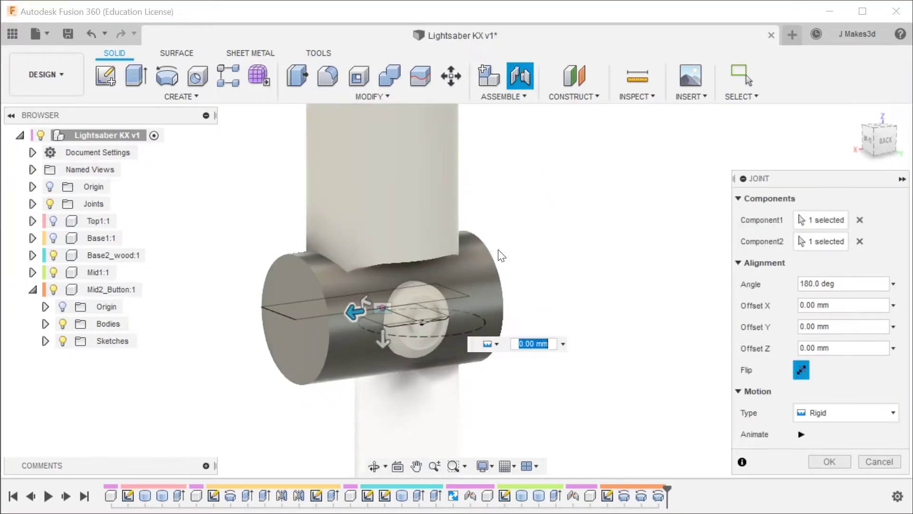
middle_click_drag(385, 339, 428, 267, "shift")
middle_click_drag(653, 267, 651, 234, "shift")
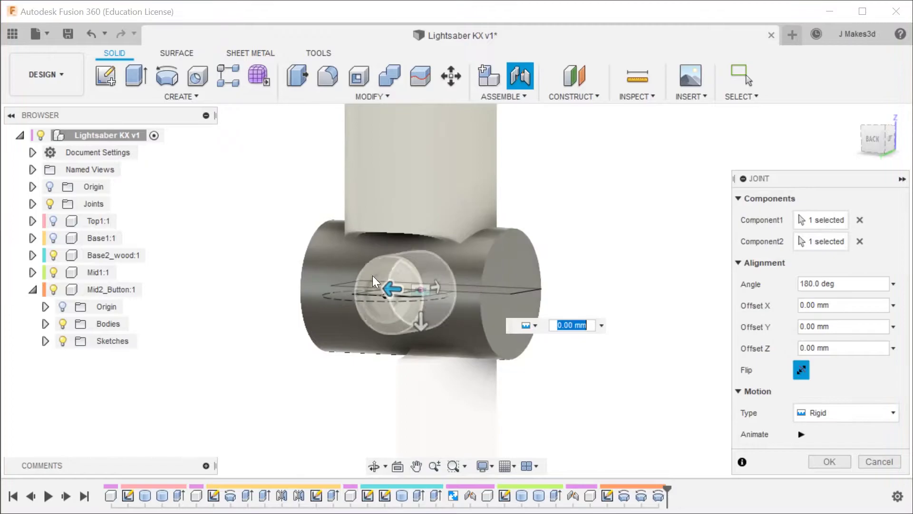
middle_click_drag(607, 265, 616, 277, "shift")
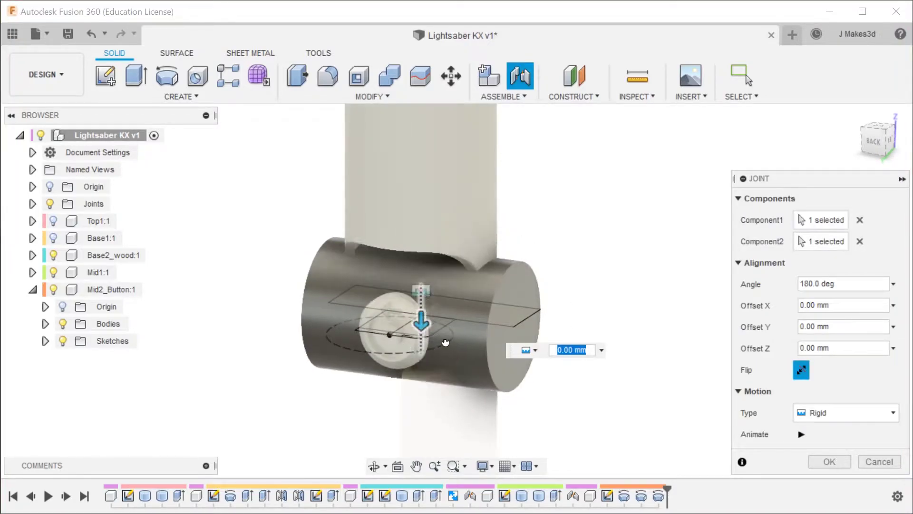
key("Return")
scroll(592, 230, "down", 5)
middle_click_drag(561, 246, 675, 318, "shift")
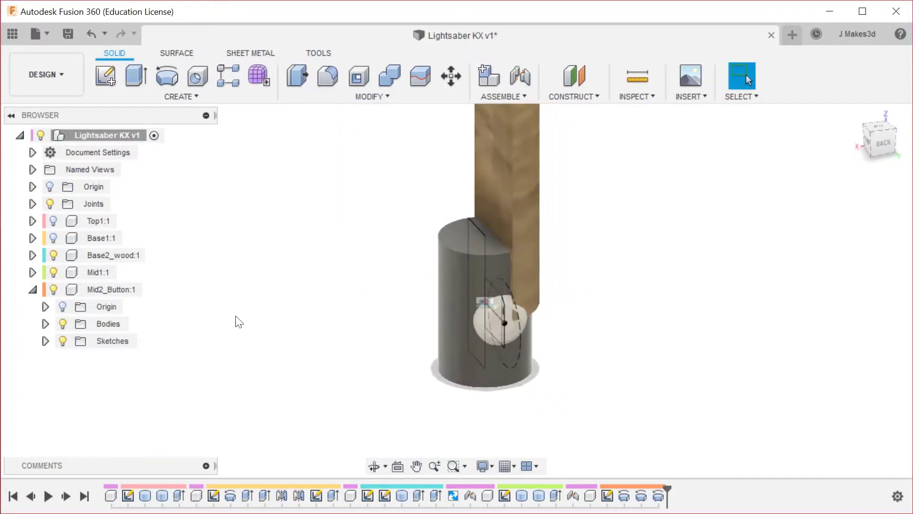
Activate the Mid2_Button component and start a new sketch on its horizontal origin plane.
left_click(149, 289)
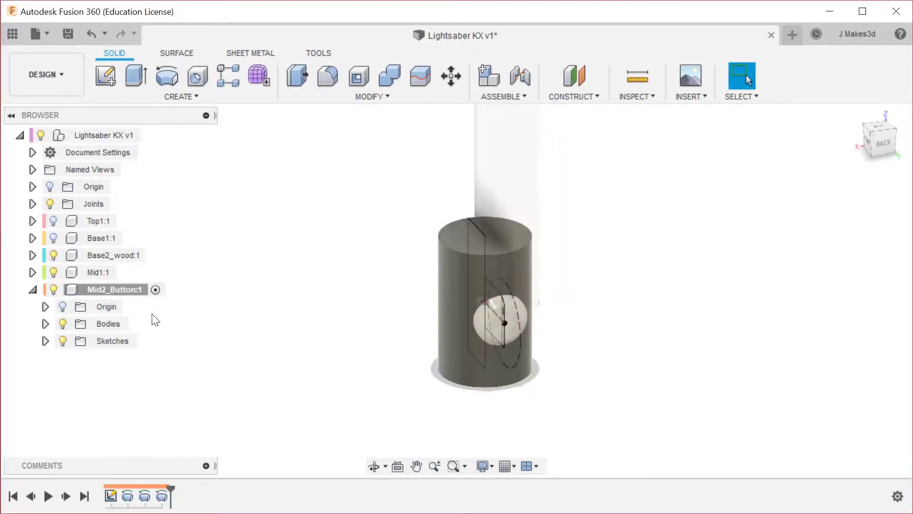
scroll(406, 349, "up", 2)
key("s")
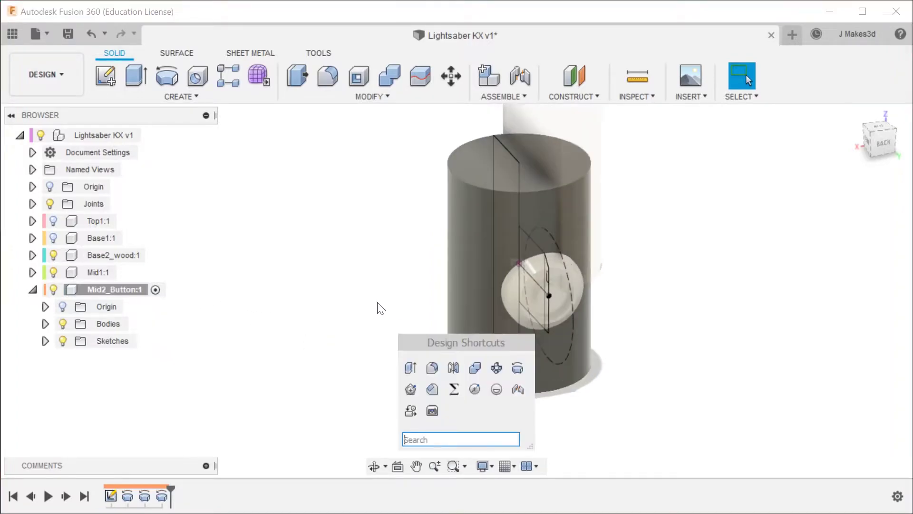
type("ske")
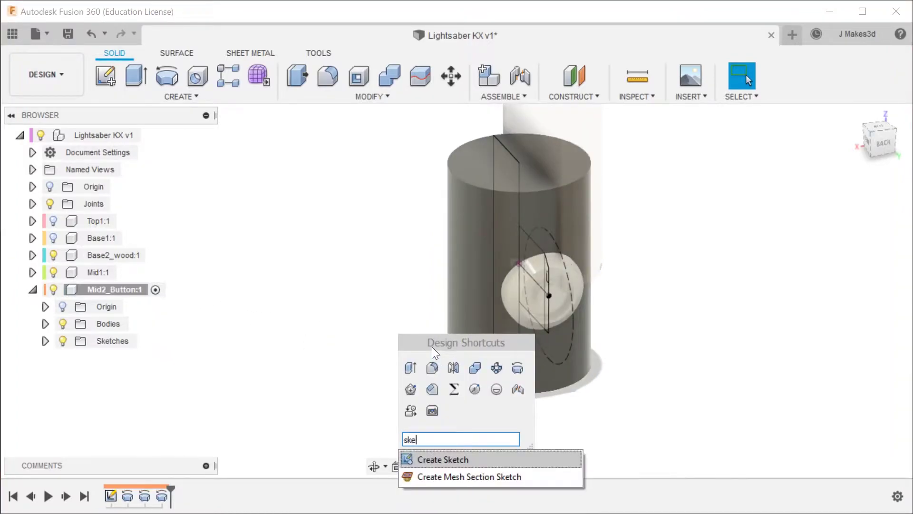
key("Return")
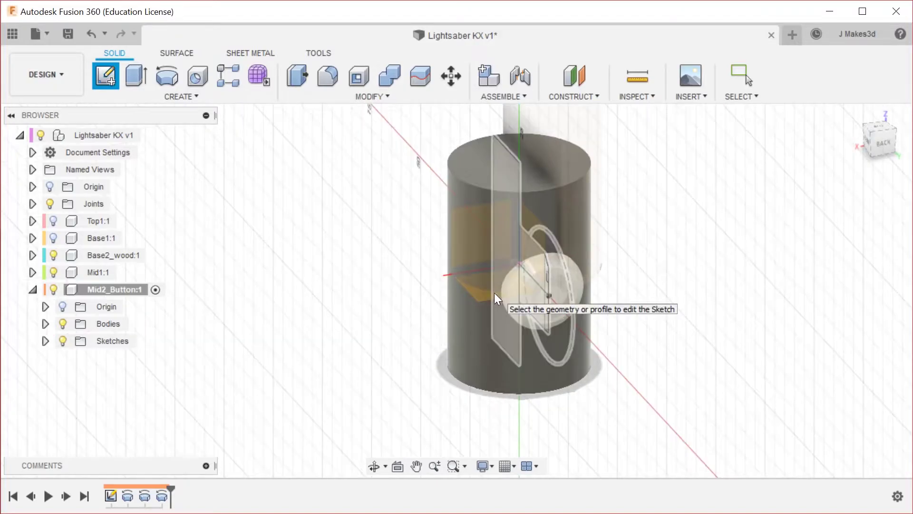
left_click(477, 289)
Draw a 30 mm diameter circle centred on the origin and finish the sketch.
type("s")
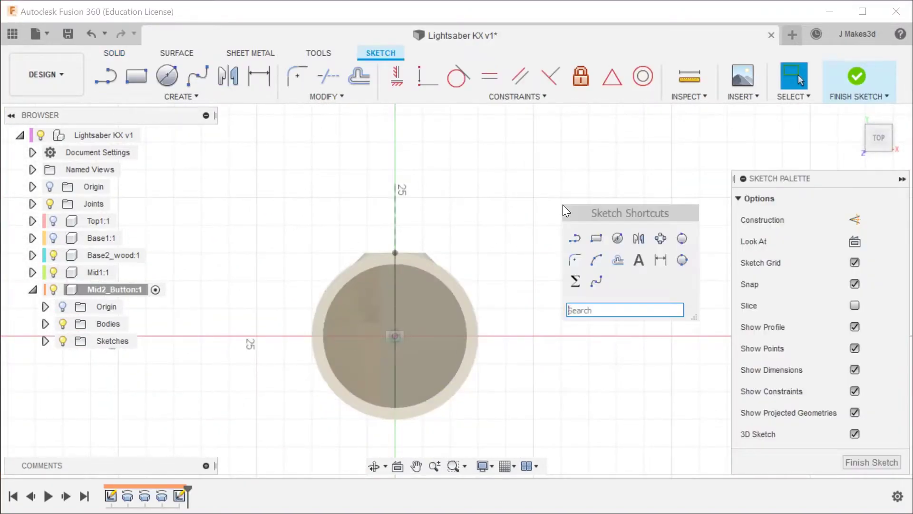
type("cy")
left_click_drag(617, 241, 660, 260)
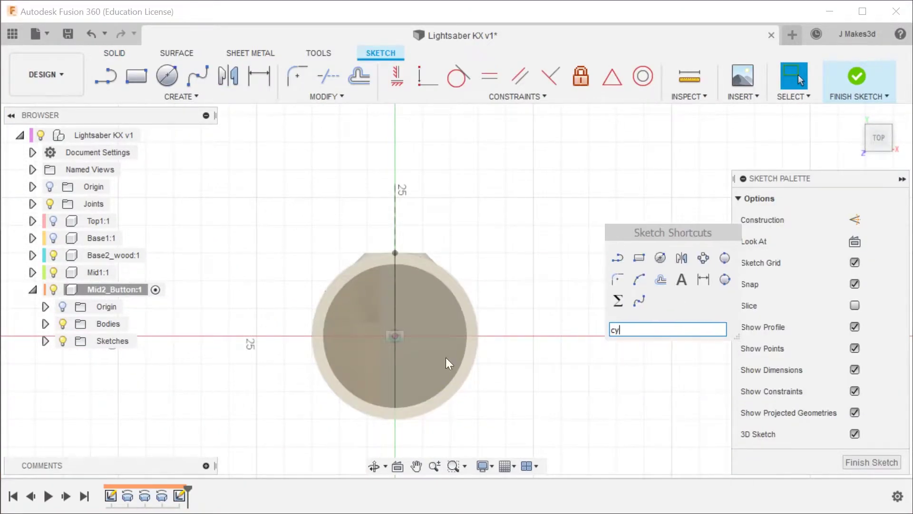
left_click(661, 257)
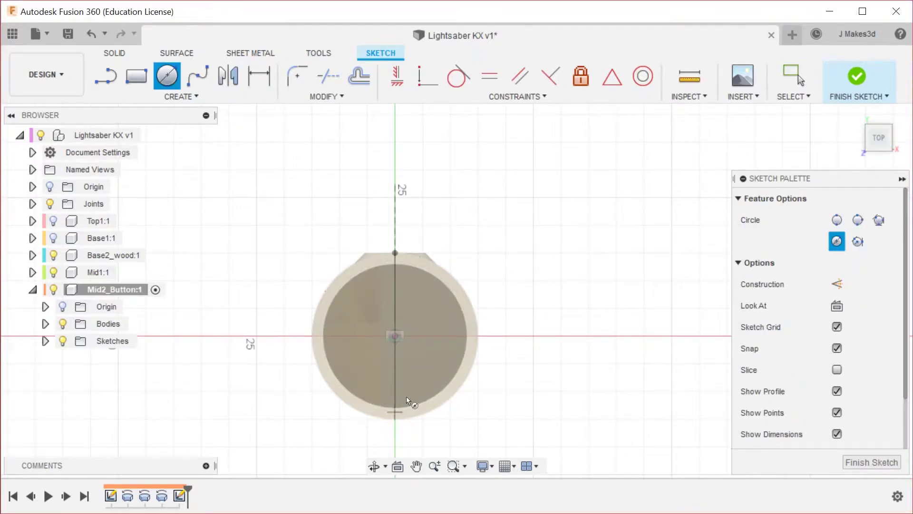
left_click(393, 338)
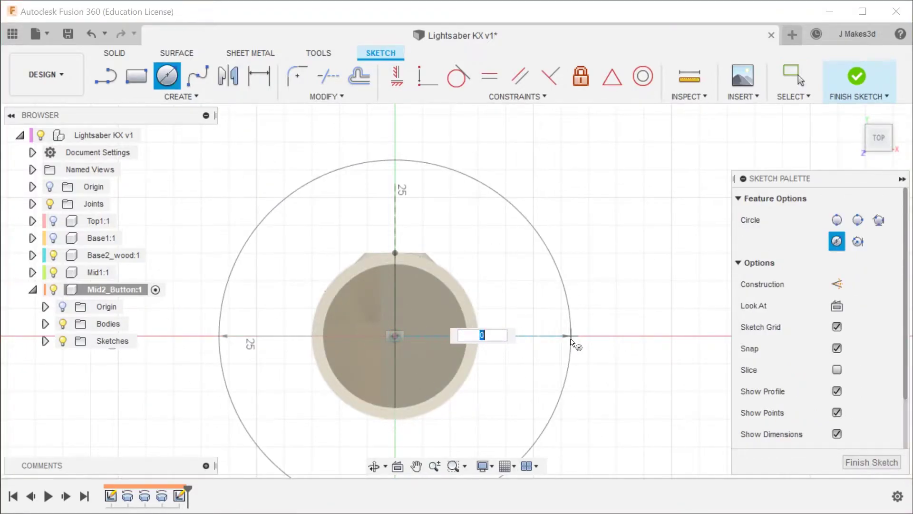
key("Return")
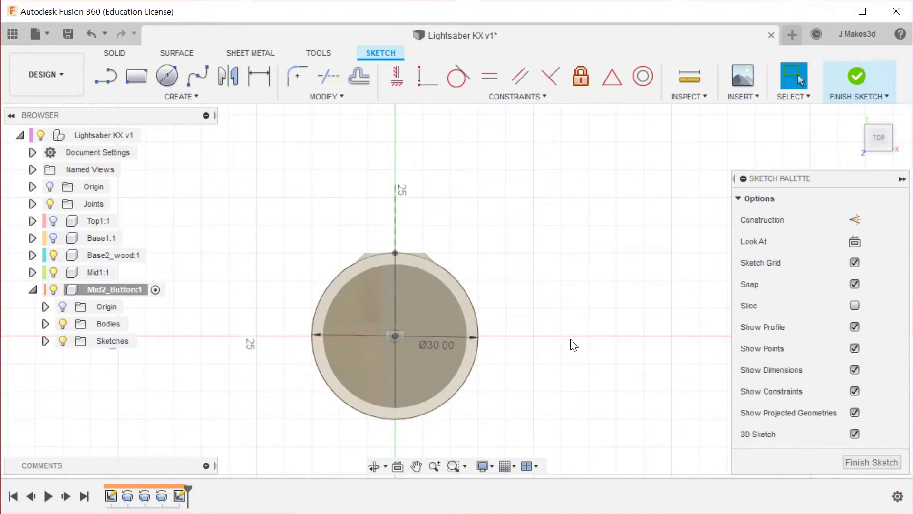
left_click(861, 80)
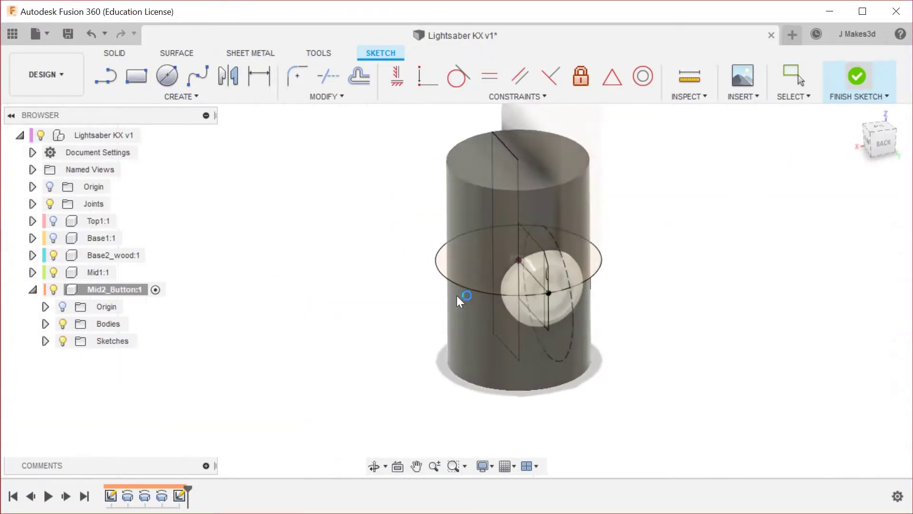
Create a rigid joint from the new 30 mm circle of Mid2_Button to the lower circular rim of Mid1.
scroll(533, 295, "down", 3)
scroll(545, 307, "up", 5)
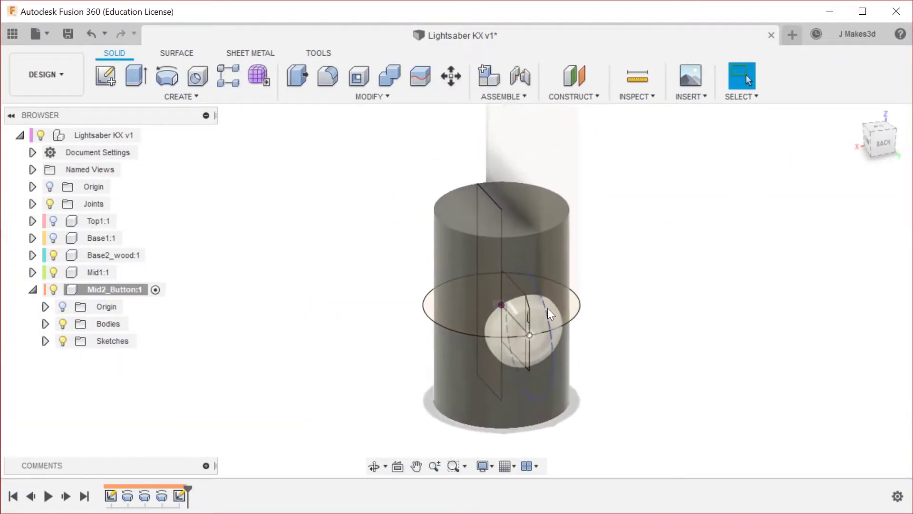
scroll(598, 338, "down", 1)
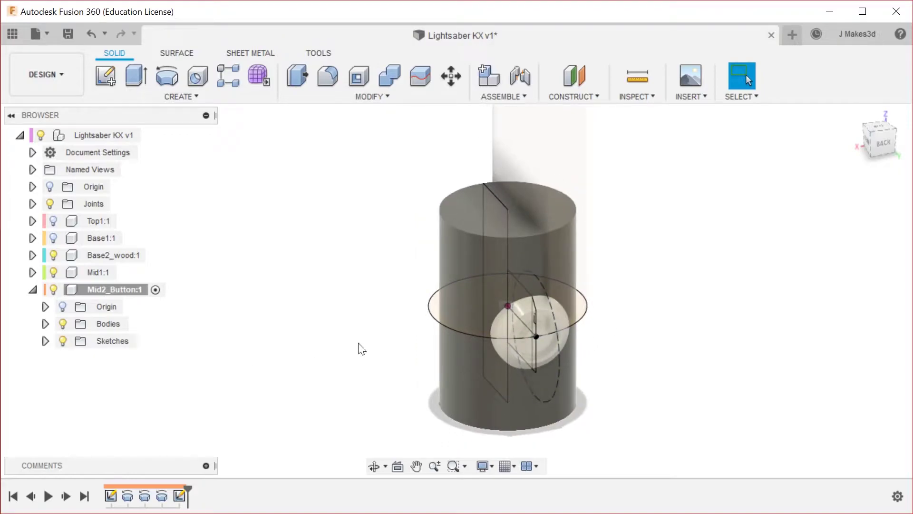
key("j")
left_click(435, 312)
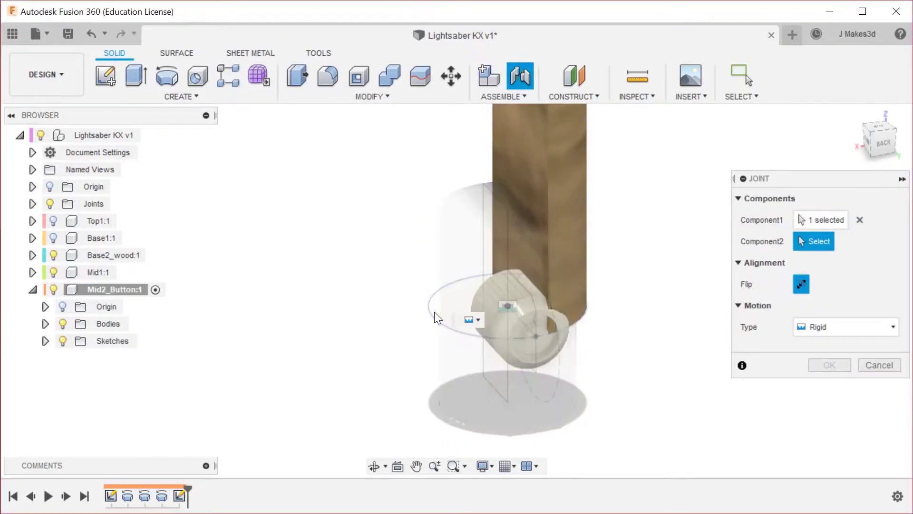
scroll(390, 401, "down", 4)
scroll(448, 201, "up", 5)
middle_click_drag(356, 275, 404, 209, "shift")
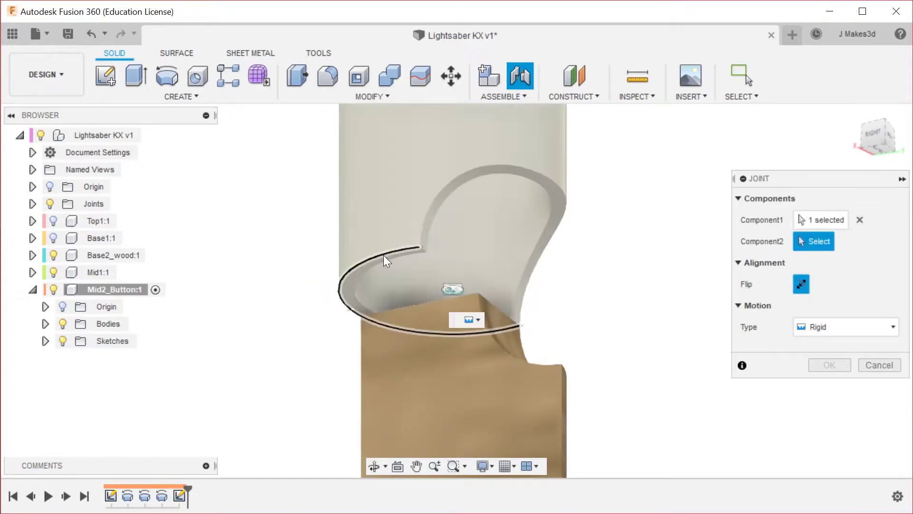
left_click(383, 254)
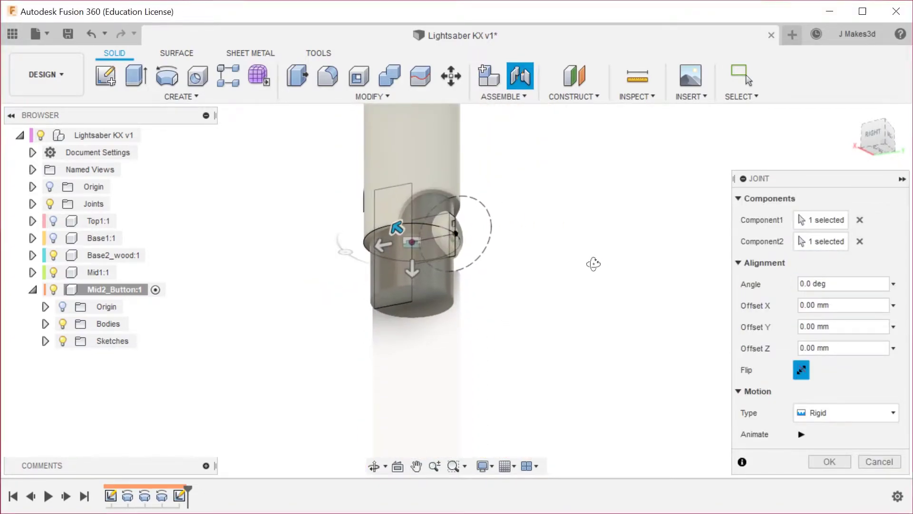
left_click(830, 461)
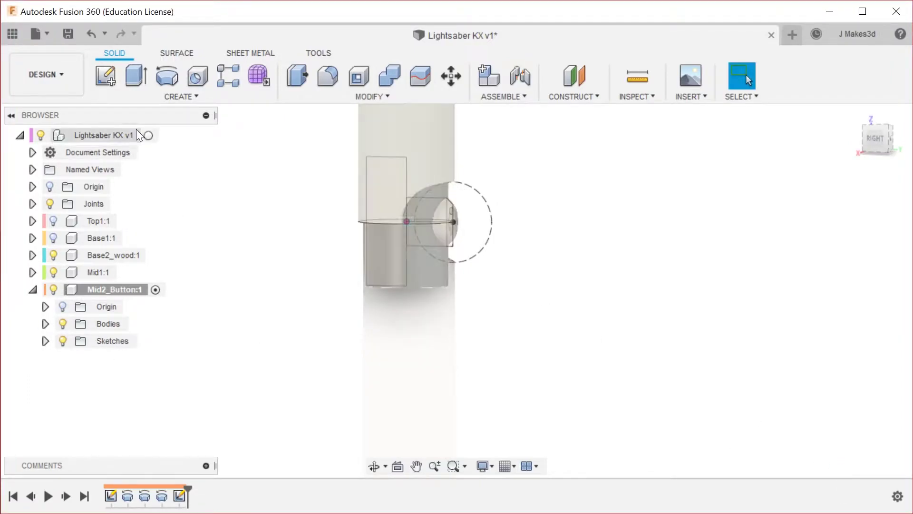
Activate the top-level Lightsaber KX assembly and hide the Mid2_Button sketches.
left_click(153, 136)
scroll(541, 308, "up", 3)
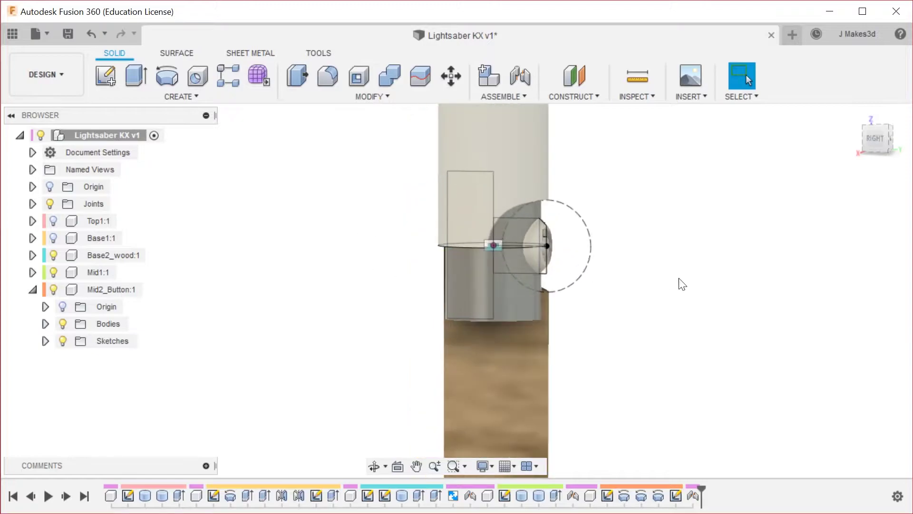
middle_click_drag(708, 263, 652, 279, "shift")
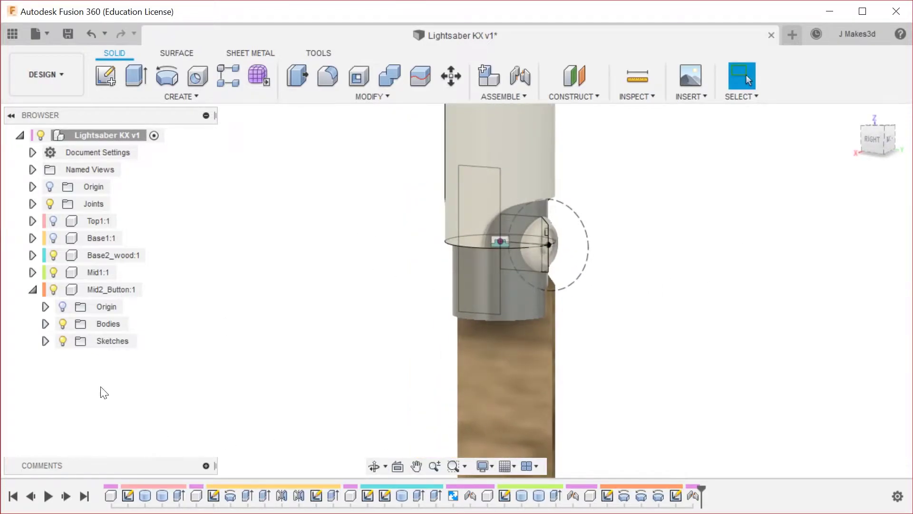
left_click(62, 341)
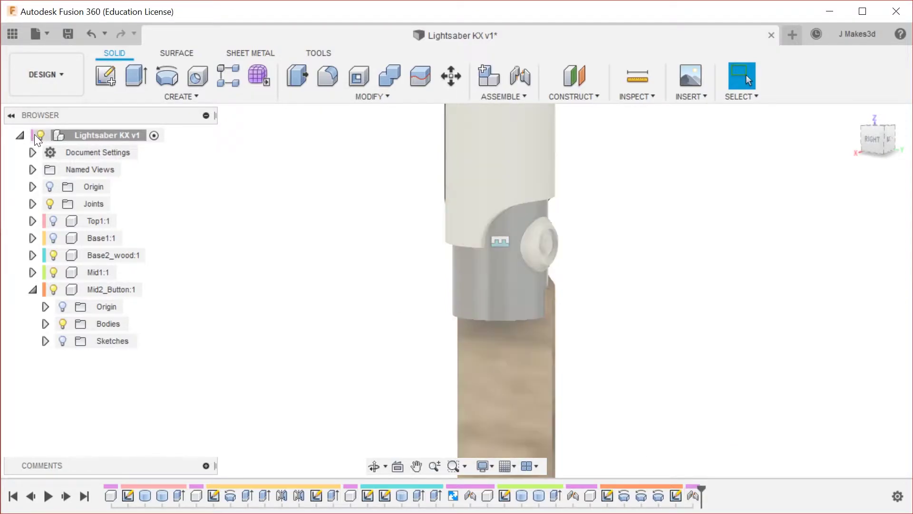
left_click(68, 135)
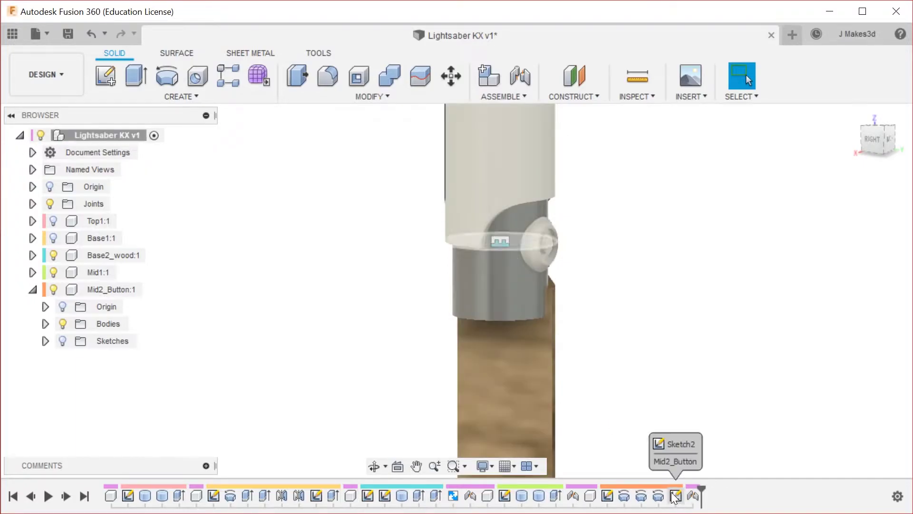
scroll(550, 202, "up", 3)
scroll(550, 217, "down", 3)
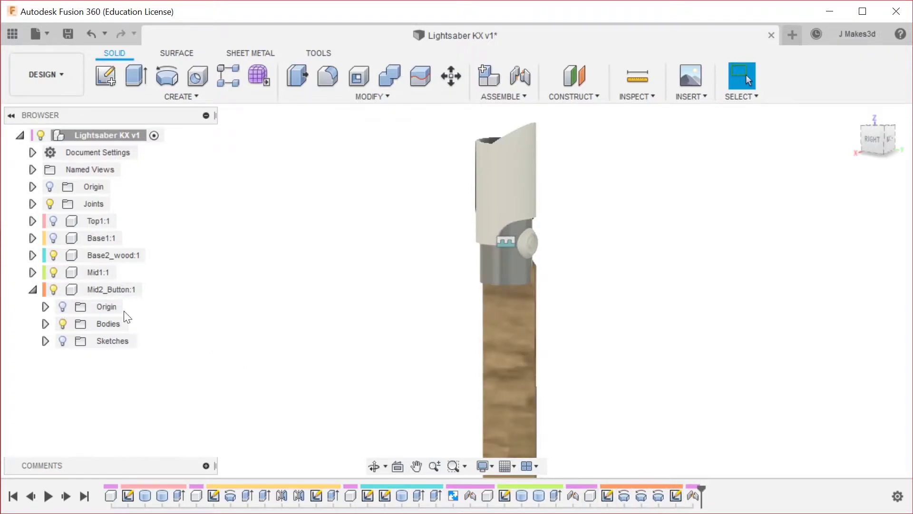
Show the Base1 component and inspect how the button part fits between the surrounding parts.
left_click(54, 239)
scroll(556, 283, "up", 3)
middle_click_drag(557, 282, 449, 279, "shift")
scroll(443, 271, "down", 3)
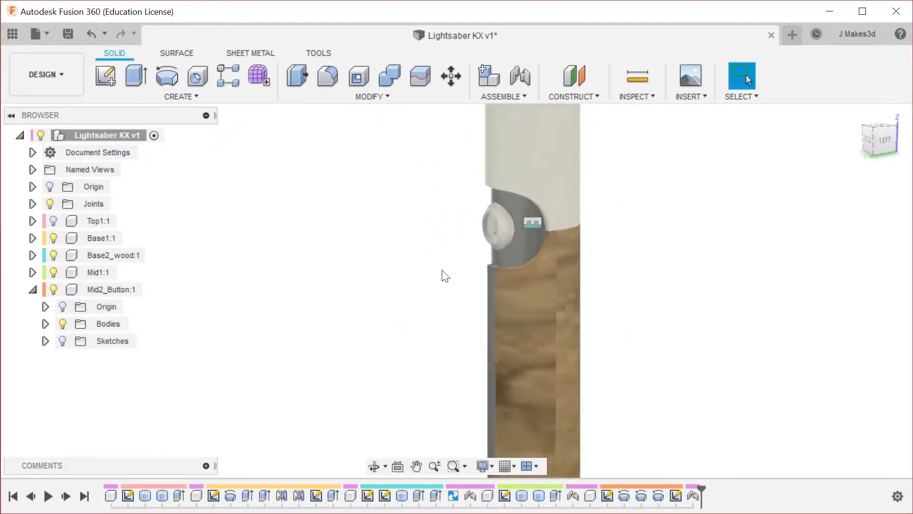
scroll(446, 304, "up", 2)
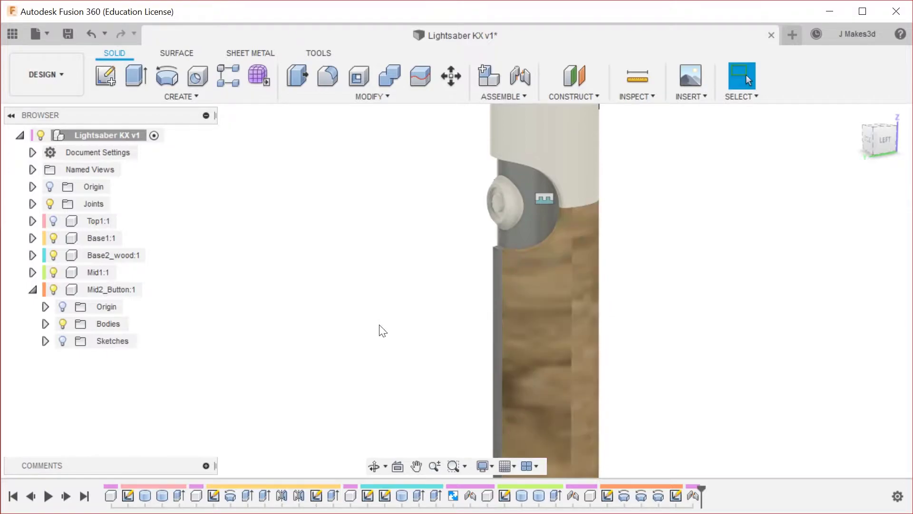
Mirror the Base2_wood component across the YZ origin plane, using the Components pattern type.
type("smir")
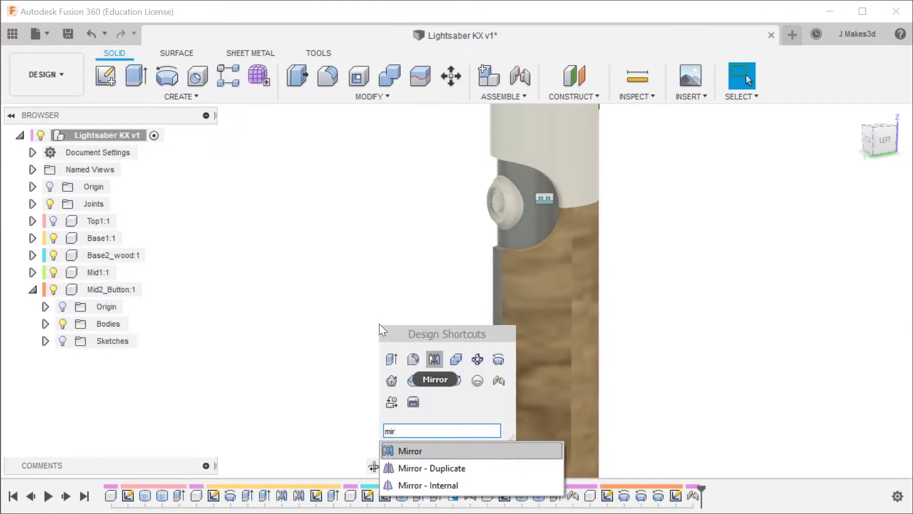
key("Return")
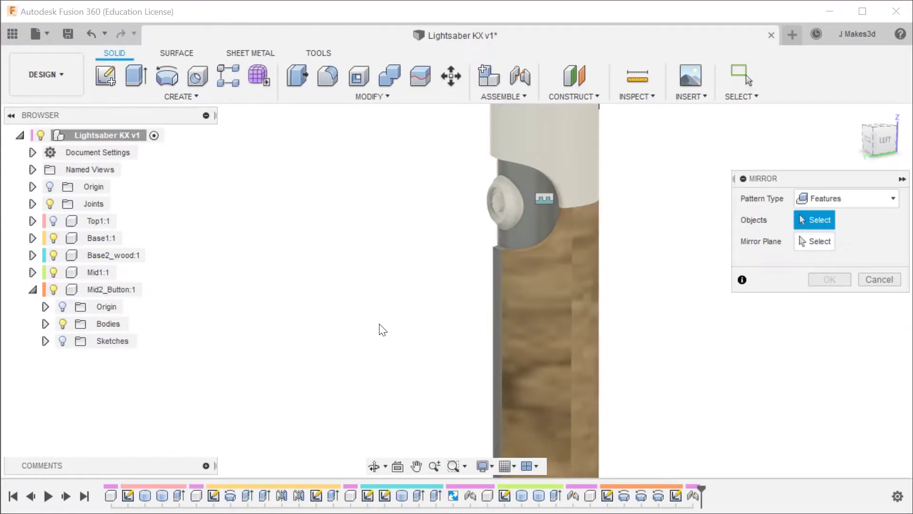
left_click(581, 287)
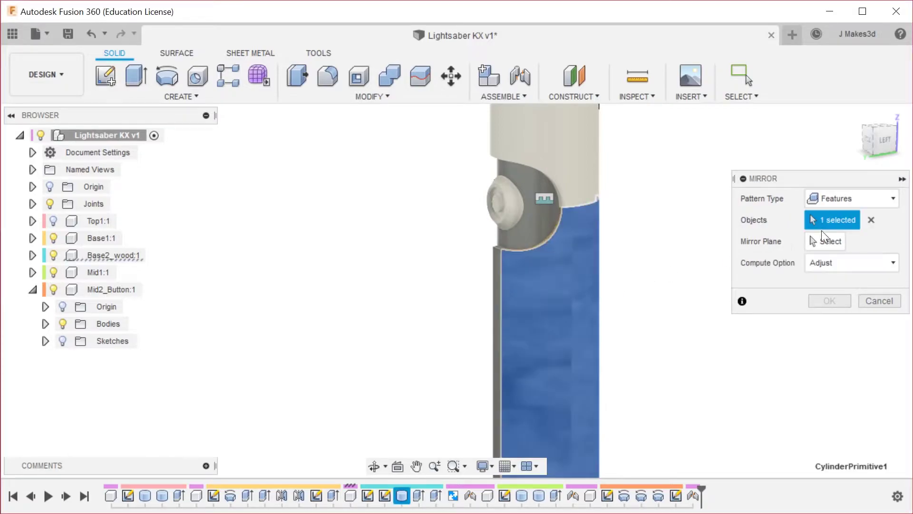
left_click(883, 203)
left_click(852, 252)
left_click(851, 198)
left_click(837, 270)
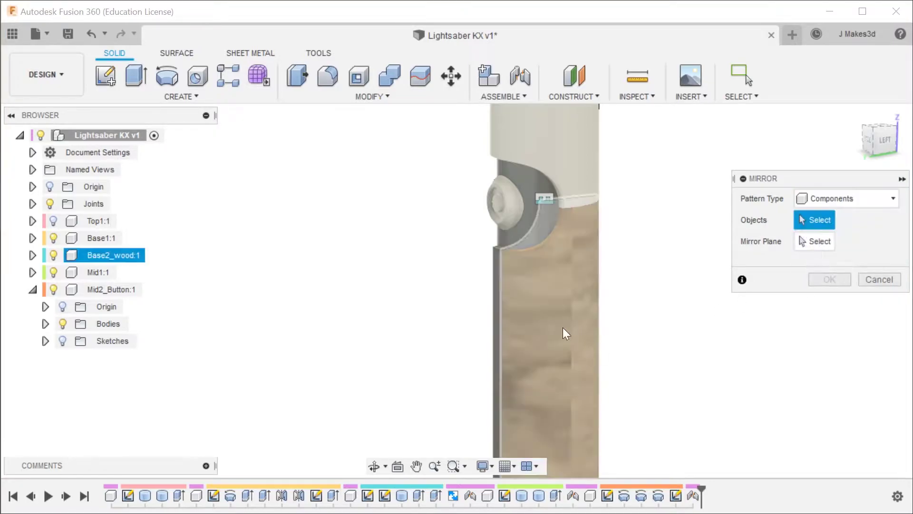
left_click(576, 332)
left_click(800, 241)
middle_click_drag(801, 241, 839, 262, "shift")
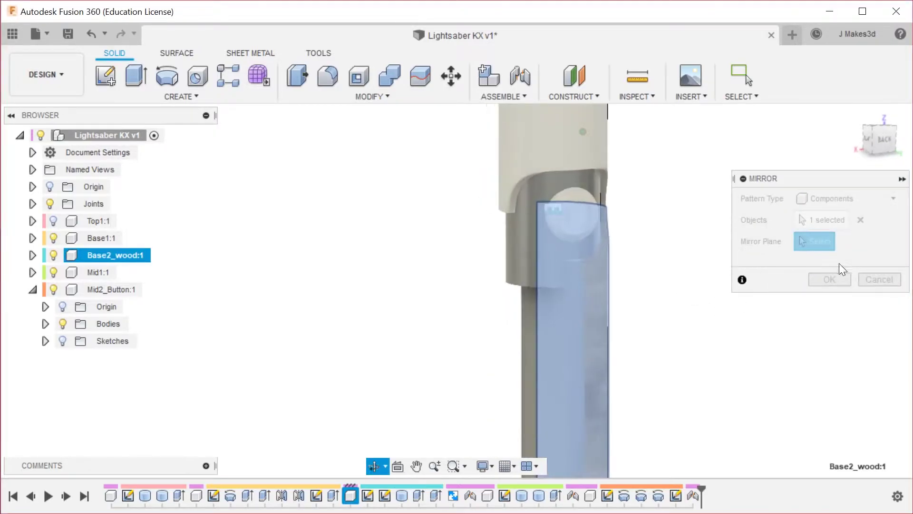
scroll(285, 157, "down", 5)
left_click(427, 389)
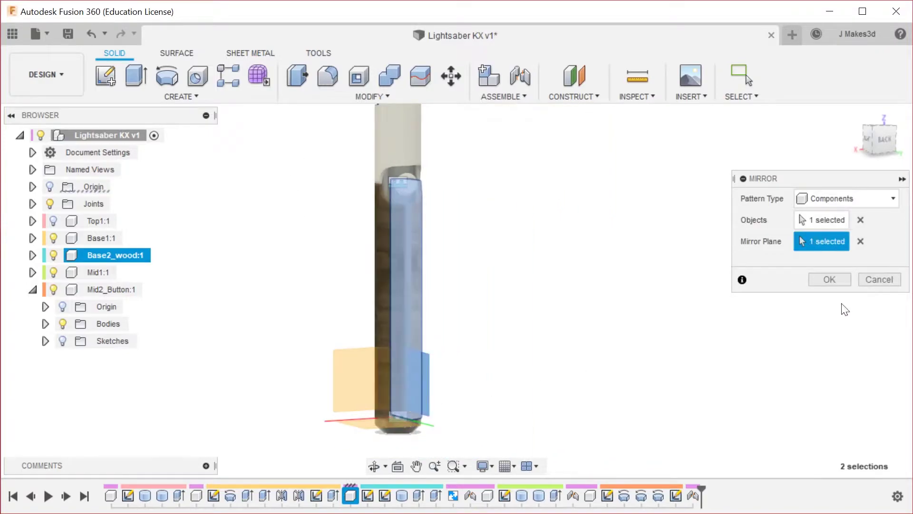
left_click(811, 281)
scroll(393, 190, "up", 8)
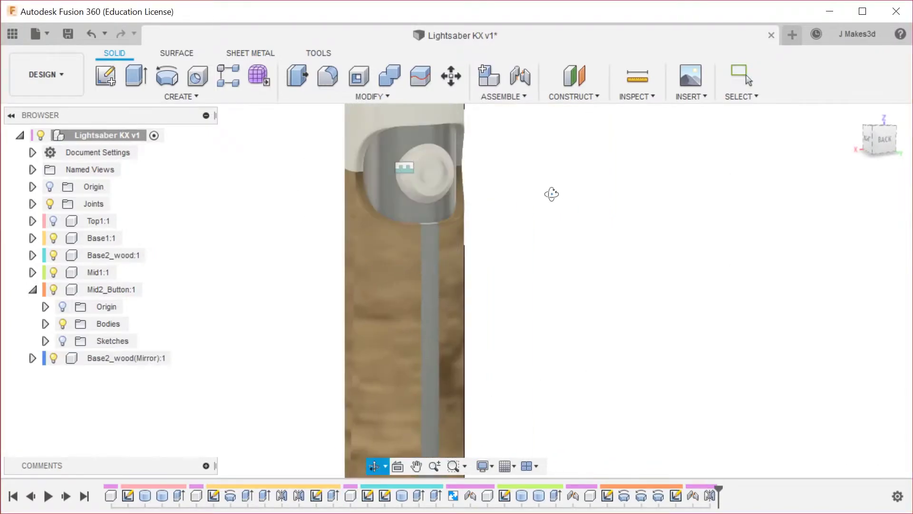
Show the Top1 component and hide Base1 and Base2_wood.
scroll(476, 209, "down", 6)
middle_click_drag(546, 252, 603, 263, "shift")
scroll(572, 156, "up", 5)
middle_click_drag(572, 157, 542, 194, "shift")
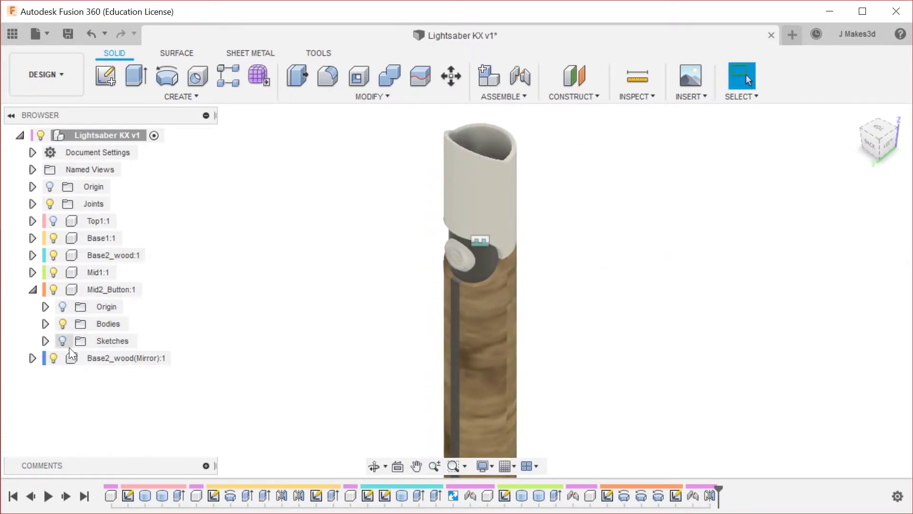
left_click(55, 222)
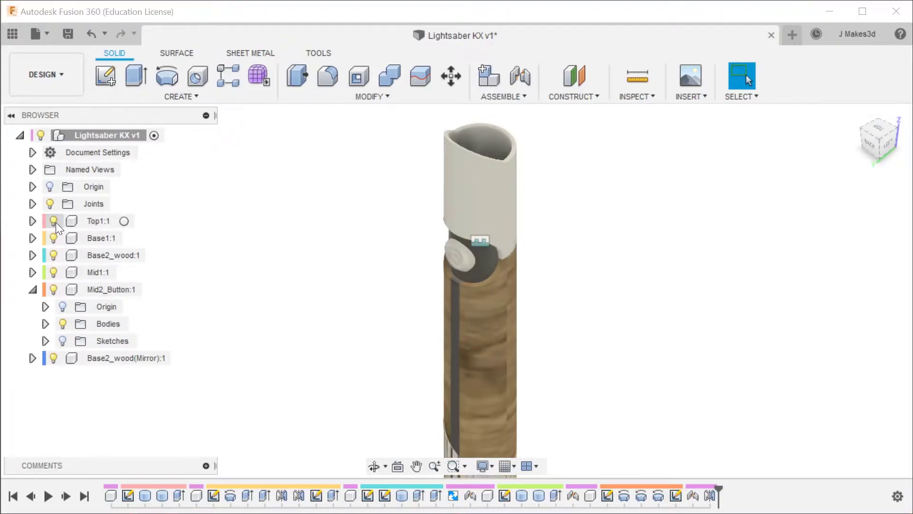
scroll(466, 164, "down", 4)
scroll(507, 356, "up", 4)
scroll(502, 423, "down", 2)
scroll(548, 360, "up", 2)
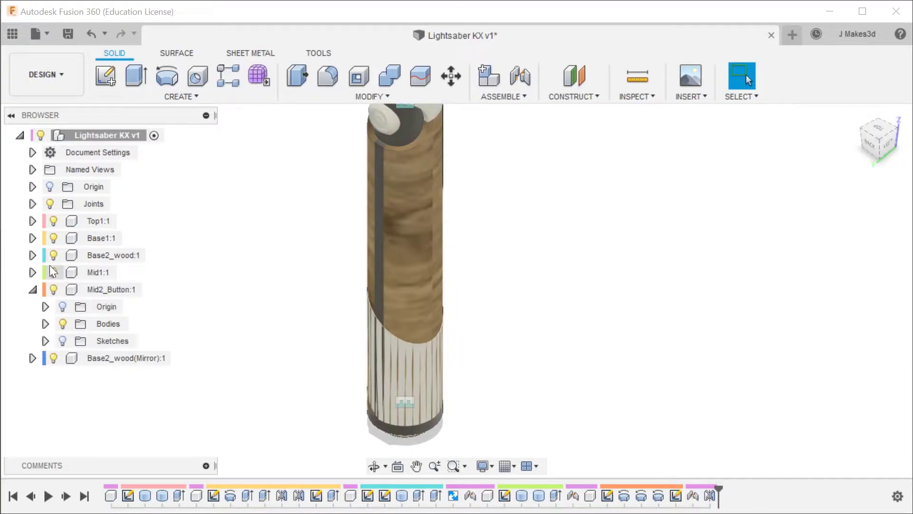
left_click(53, 238)
scroll(457, 418, "down", 1)
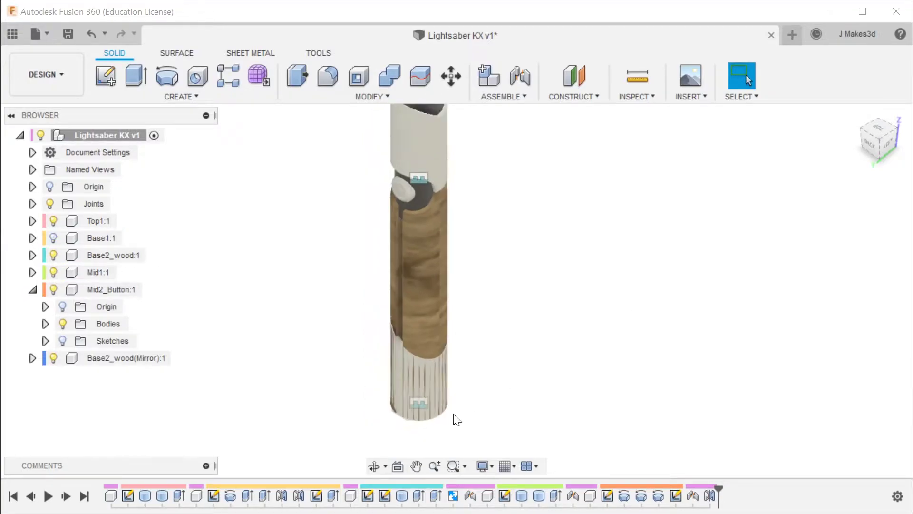
left_click(53, 254)
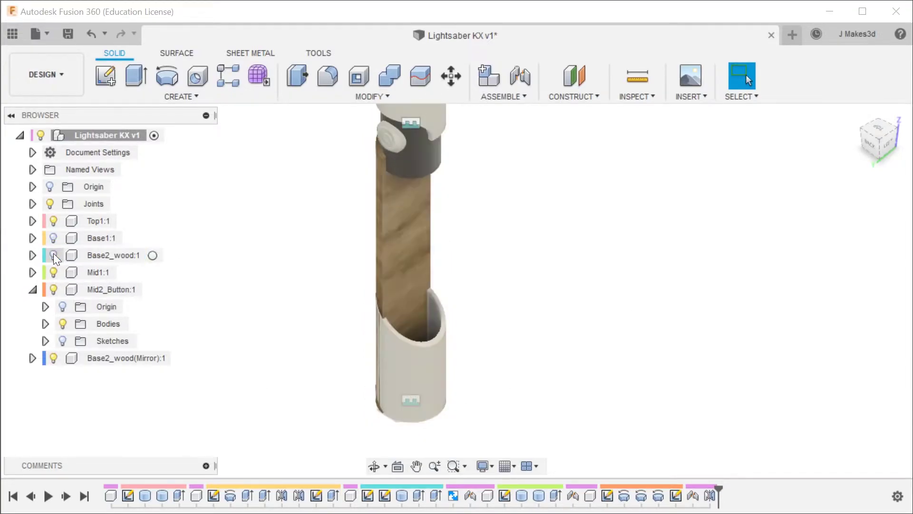
Create a rigid joint from Top1's lower rim to Mid1's upper rim, with a 90° angle and a 5 mm Z offset.
key("j")
middle_click_drag(292, 316, 371, 435, "shift")
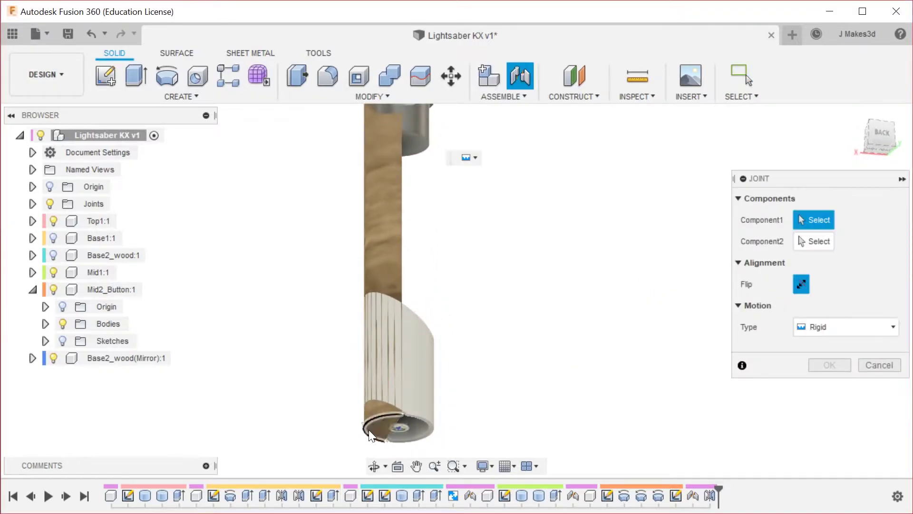
left_click(426, 423)
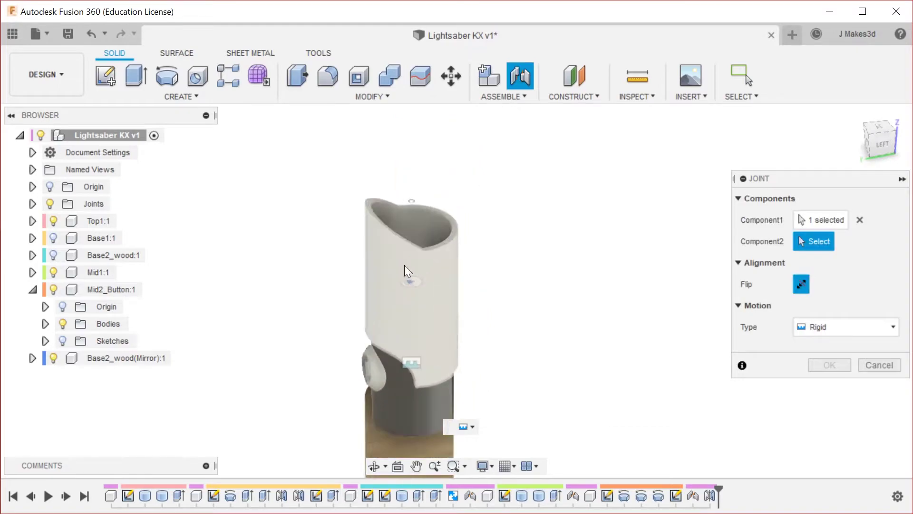
left_click(447, 240)
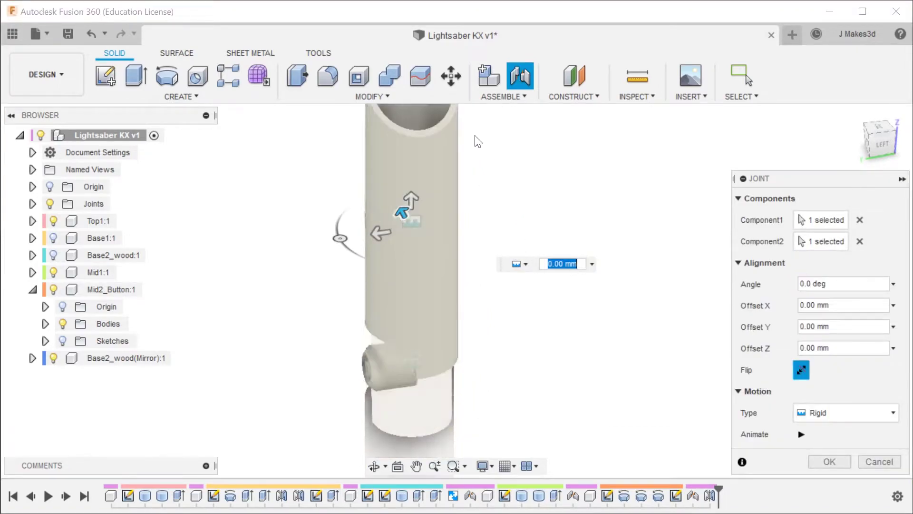
left_click_drag(342, 396, 438, 419)
left_click_drag(414, 354, 434, 337)
middle_click_drag(537, 331, 534, 322, "shift")
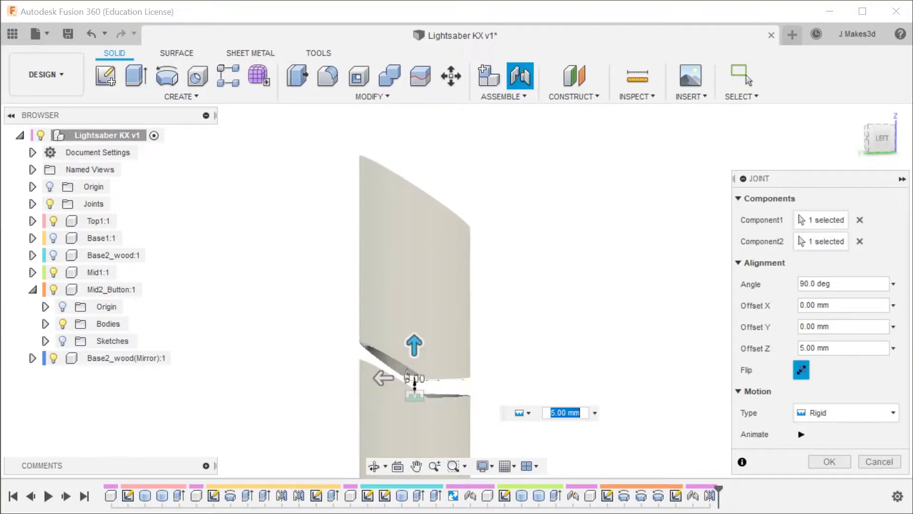
key("Return")
Show the Base2_wood and Base1 components again and check the area around the button.
middle_click_drag(299, 243, 581, 273, "shift")
middle_click_drag(581, 273, 620, 266, "shift")
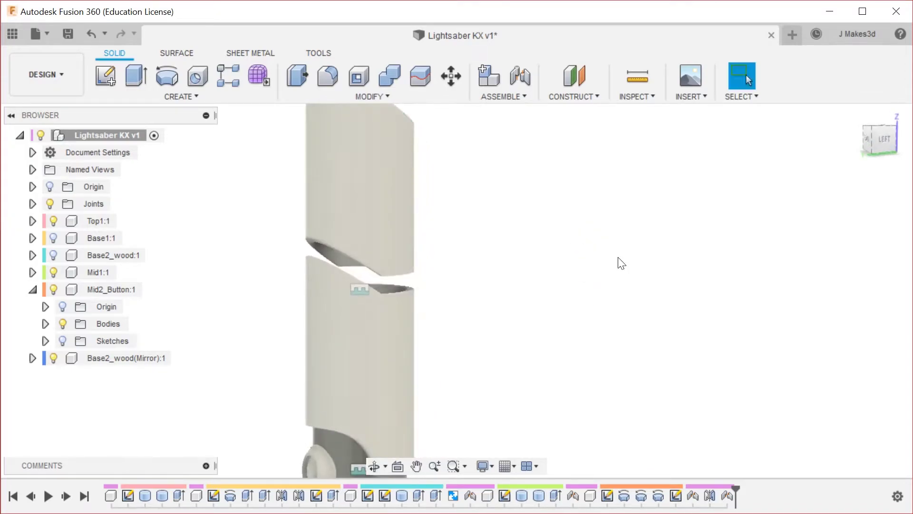
scroll(590, 245, "down", 3)
scroll(438, 363, "down", 1)
scroll(380, 328, "up", 3)
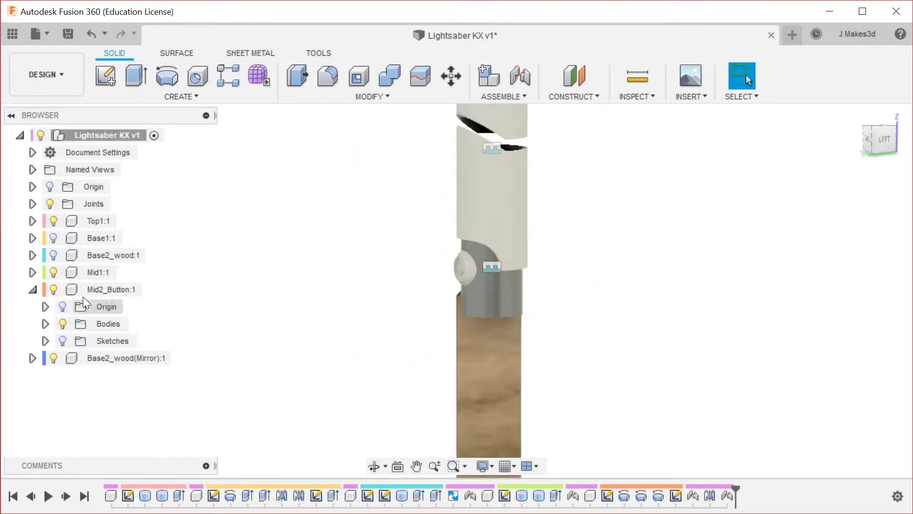
left_click(53, 254)
left_click(54, 237)
scroll(708, 287, "up", 1)
middle_click_drag(708, 287, 670, 279, "shift")
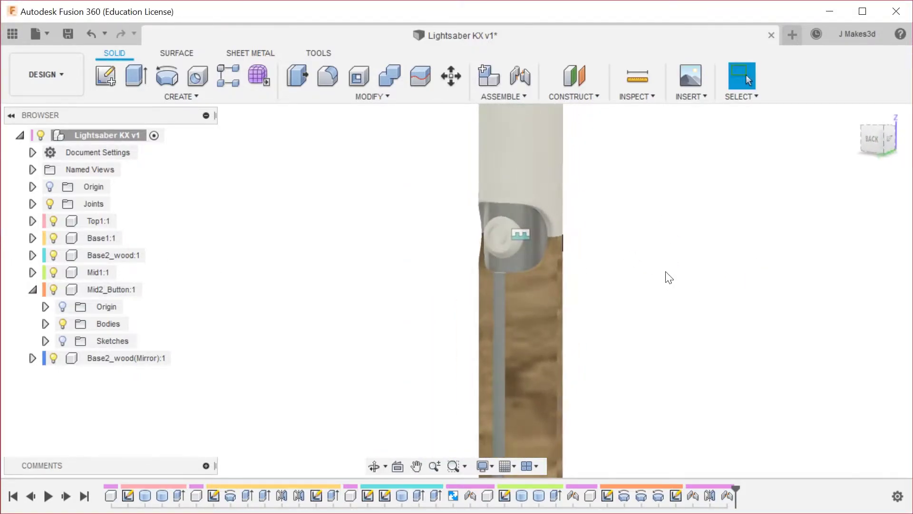
Start a chamfer on the top edge of Base1's strip below the button and the adjoining curved edge of Base2_wood.
type("schamf")
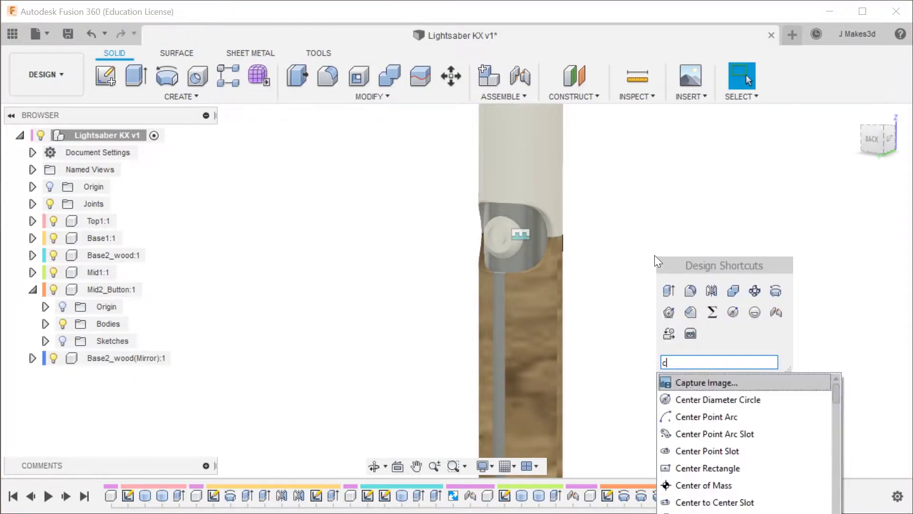
key("Return")
scroll(418, 269, "up", 6)
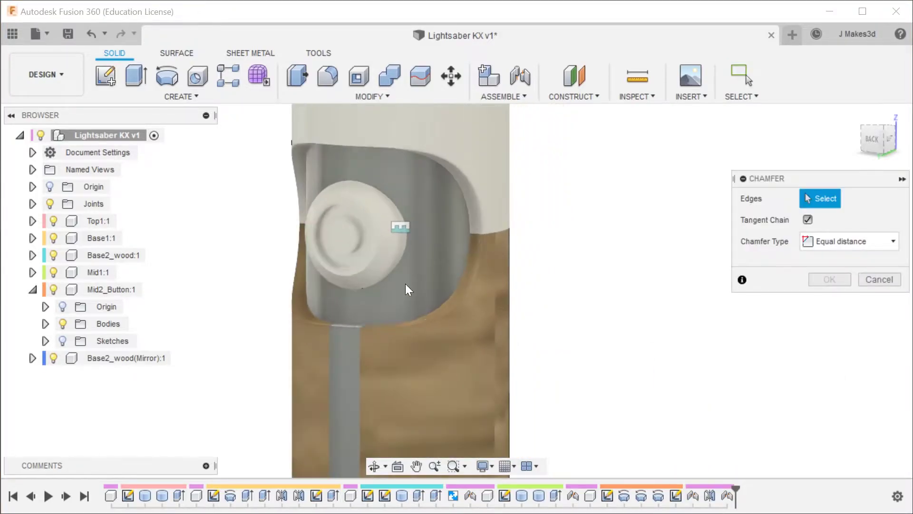
left_click(343, 327)
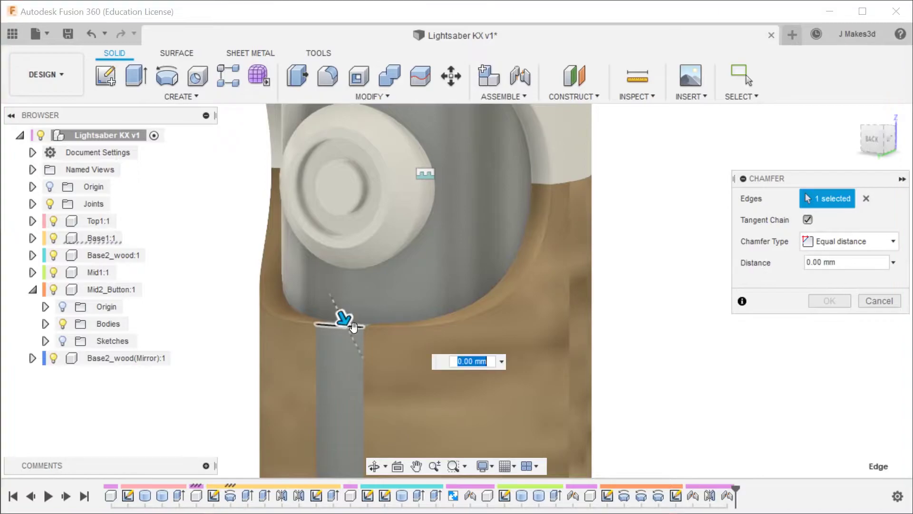
scroll(462, 274, "down", 5)
scroll(423, 276, "up", 3)
middle_click_drag(717, 281, 659, 275, "shift")
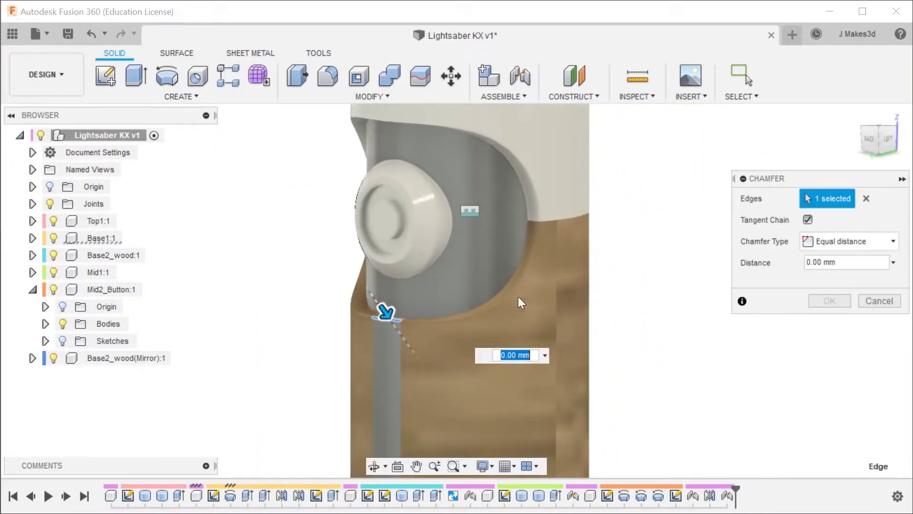
left_click(501, 303)
middle_click_drag(255, 316, 312, 315, "shift")
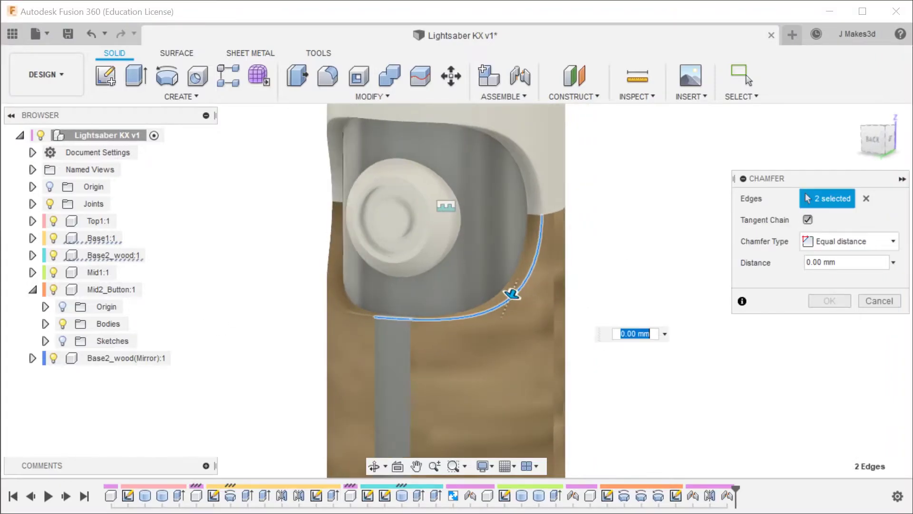
Change the chamfer type to Two distances and add the curved top edge of the mirrored wood part.
left_click(844, 235)
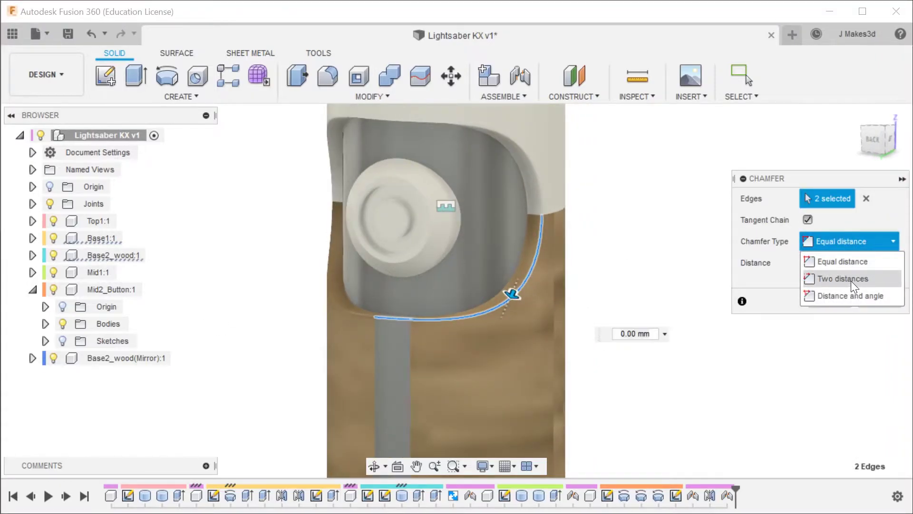
left_click(851, 281)
left_click(346, 312)
middle_click_drag(361, 312, 395, 309, "shift")
middle_click_drag(282, 313, 483, 242, "shift")
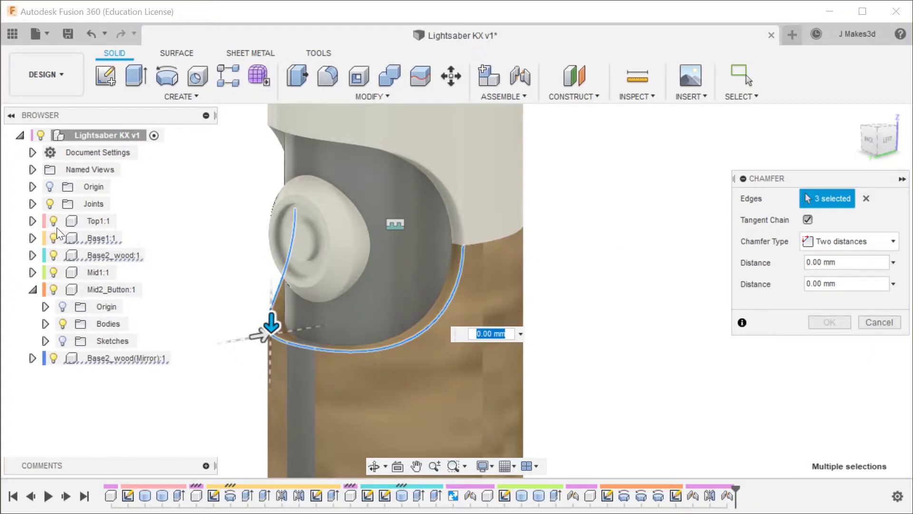
Hide Mid1 and add the remaining top edges of the wood parts and the opposite Base1 strip to the chamfer.
left_click(53, 272)
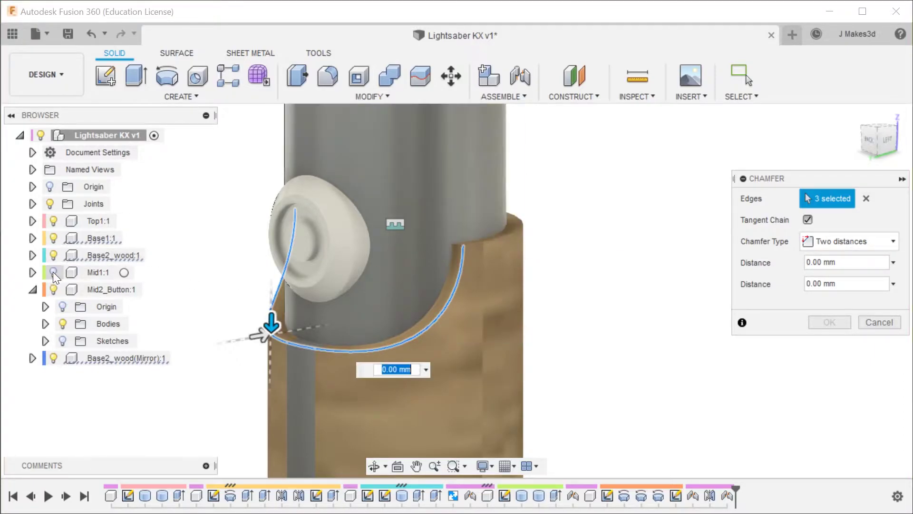
middle_click_drag(497, 242, 301, 311, "shift")
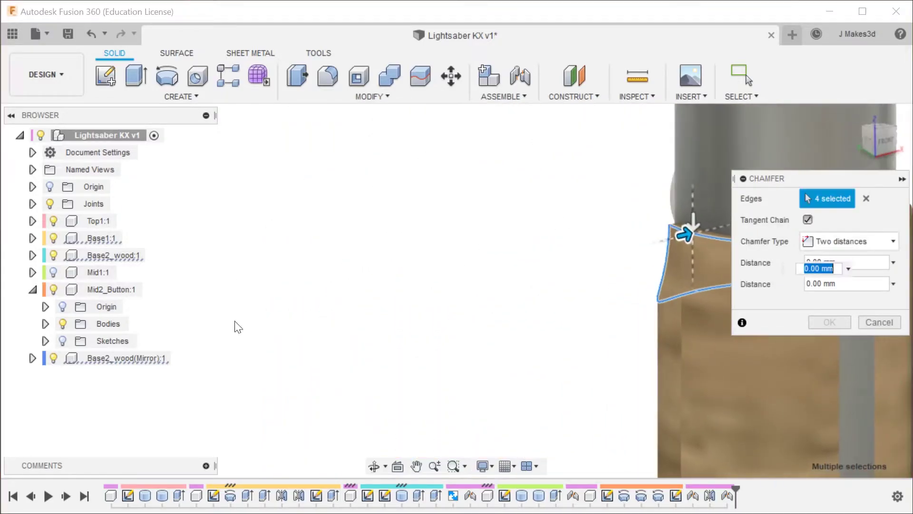
scroll(491, 339, "down", 3)
scroll(607, 292, "up", 5)
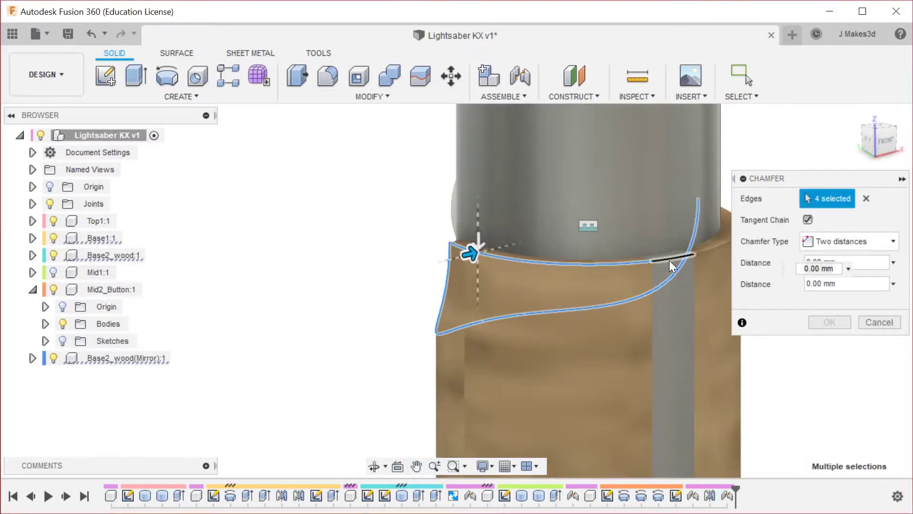
left_click(669, 261)
left_click(706, 249)
middle_click_drag(543, 222, 468, 245, "shift")
Try distances of 2.5 mm and 1 mm for the two-distance chamfer on the grip's six upper edges.
left_click_drag(467, 246, 472, 298)
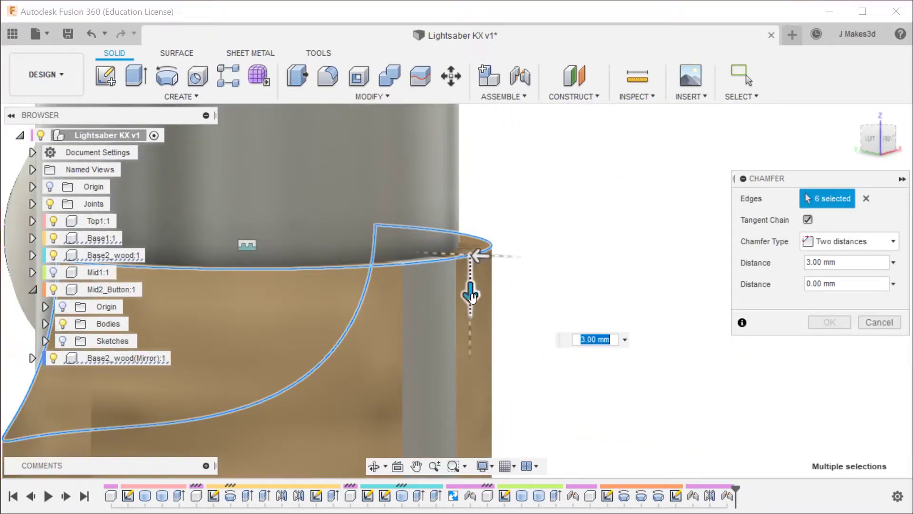
type("2.5")
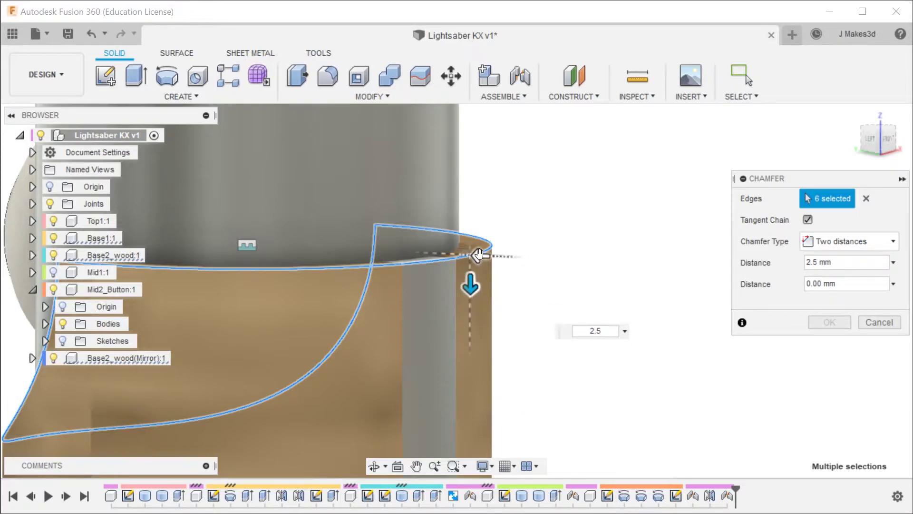
left_click_drag(477, 256, 471, 252)
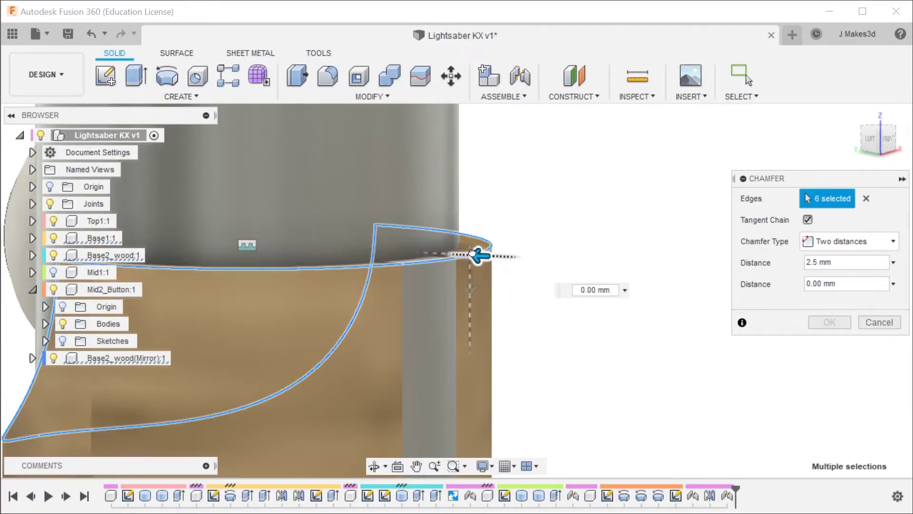
type(".5")
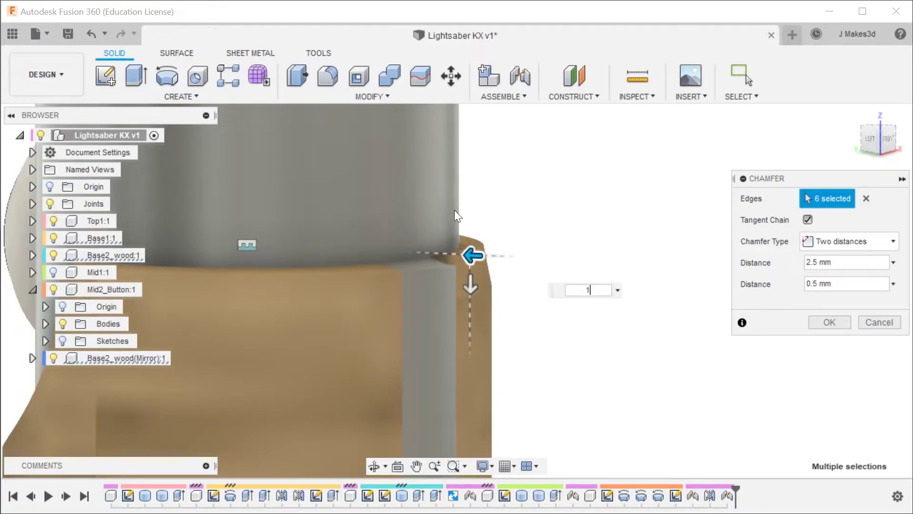
Check the chamfer preview around both Base1 strips and the wood parts, and try to apply the chamfer.
scroll(525, 238, "down", 2)
middle_click_drag(608, 210, 536, 220, "shift")
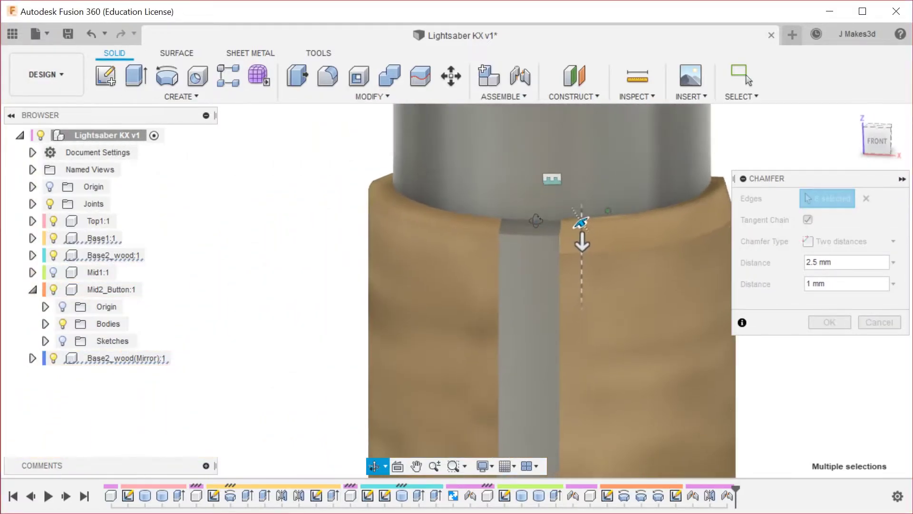
scroll(534, 232, "up", 3)
scroll(512, 261, "down", 3)
scroll(483, 248, "up", 3)
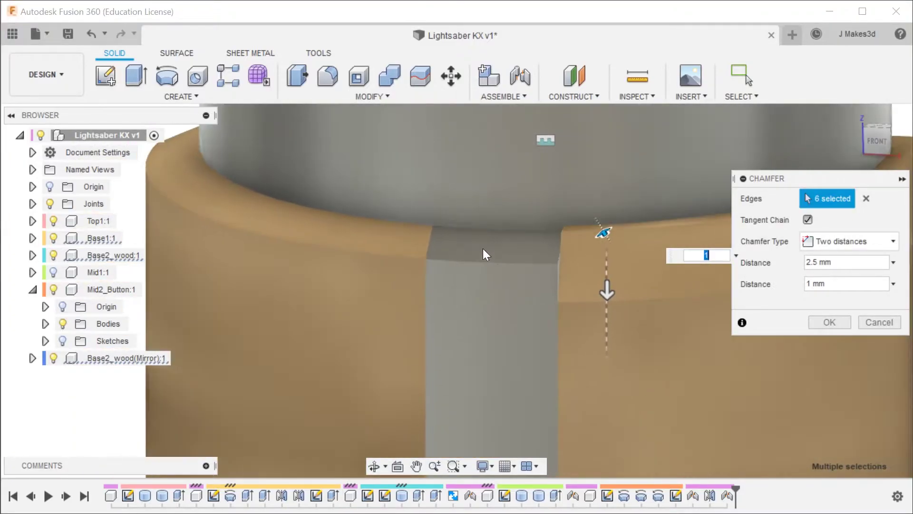
scroll(483, 249, "down", 3)
middle_click_drag(483, 248, 367, 281, "shift")
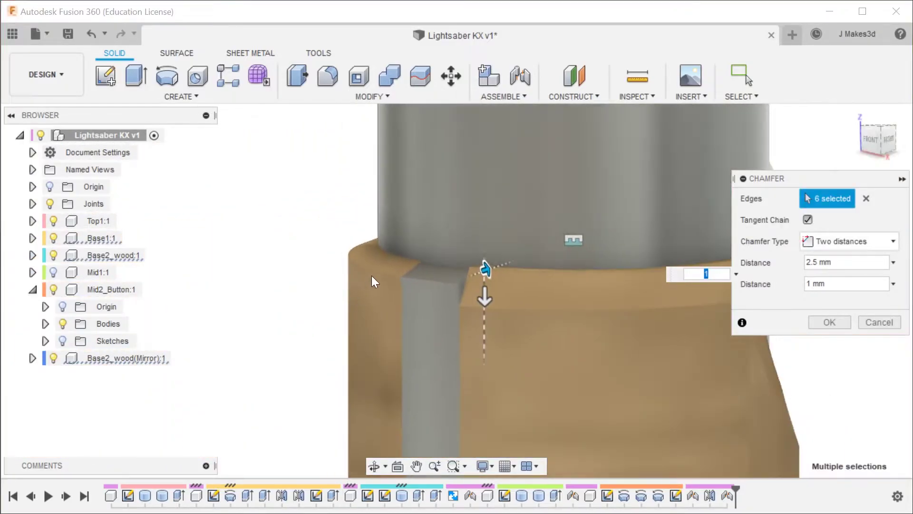
scroll(367, 281, "down", 3)
middle_click_drag(593, 306, 397, 276, "shift")
scroll(567, 320, "up", 3)
middle_click_drag(566, 320, 650, 347, "shift")
key("Return")
Hide the Mid1 component again.
right_click(666, 250)
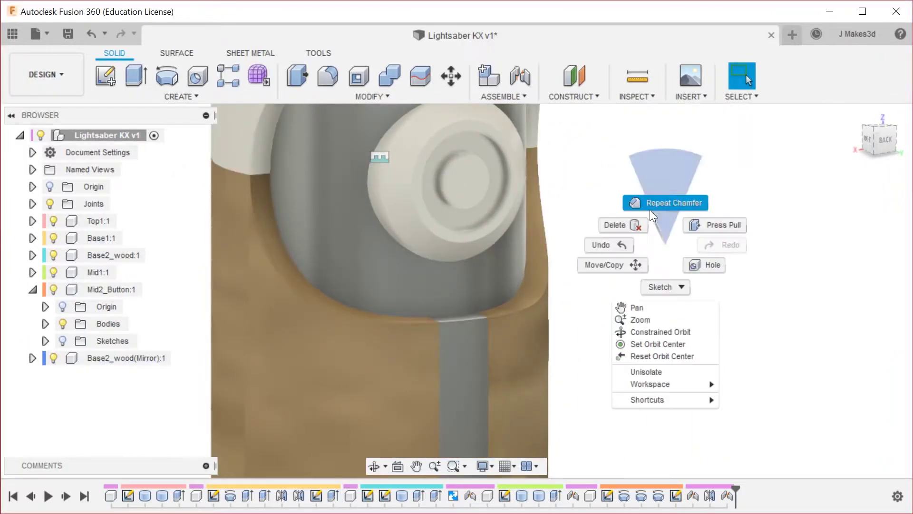
left_click(674, 200)
key("Escape")
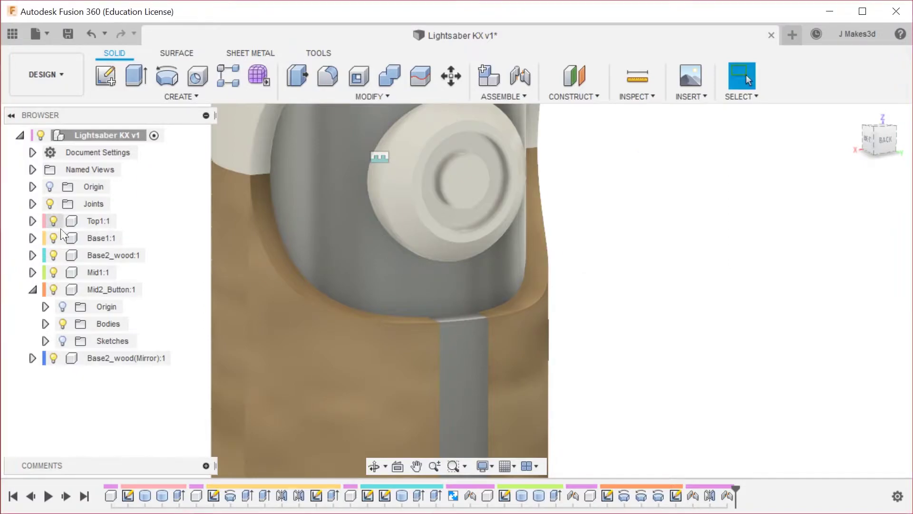
left_click(54, 272)
Try a two-distance chamfer on the top edges of Base1's two strips only.
right_click(708, 256)
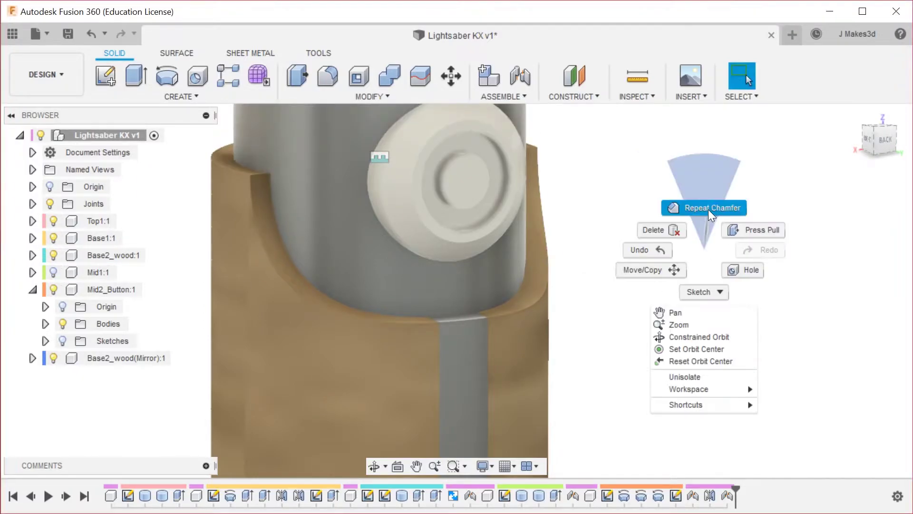
left_click(709, 205)
left_click(472, 319)
middle_click_drag(473, 319, 282, 277, "shift")
left_click(303, 281)
left_click(849, 241)
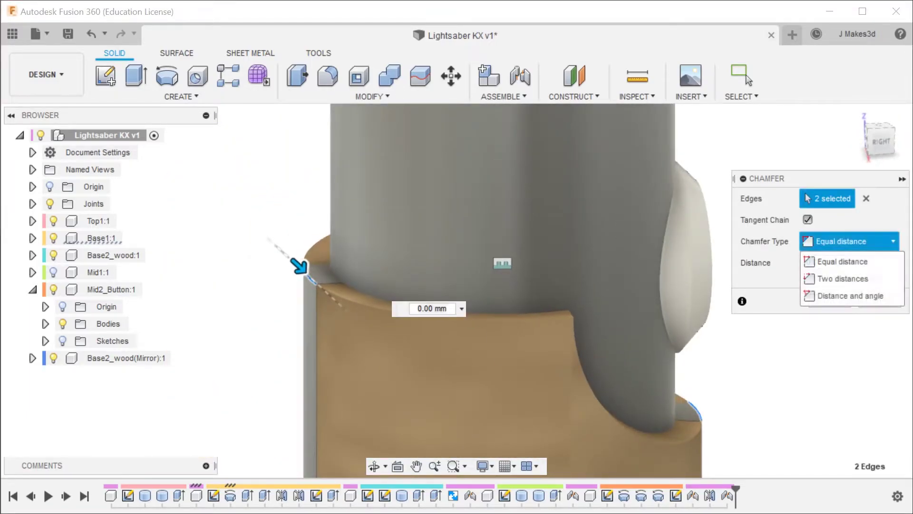
left_click(851, 295)
left_click(846, 242)
left_click(849, 278)
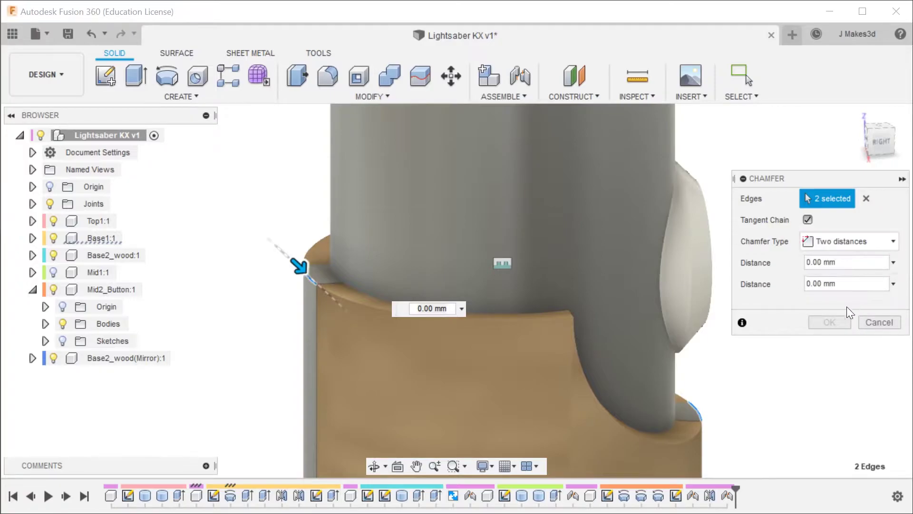
mouse_move(307, 263)
left_mouse_down()
mouse_move(311, 303)
mouse_move(296, 271)
mouse_move(312, 271)
mouse_move(295, 270)
mouse_move(309, 271)
left_mouse_up()
key("Escape")
right_click(752, 309)
left_click(756, 259)
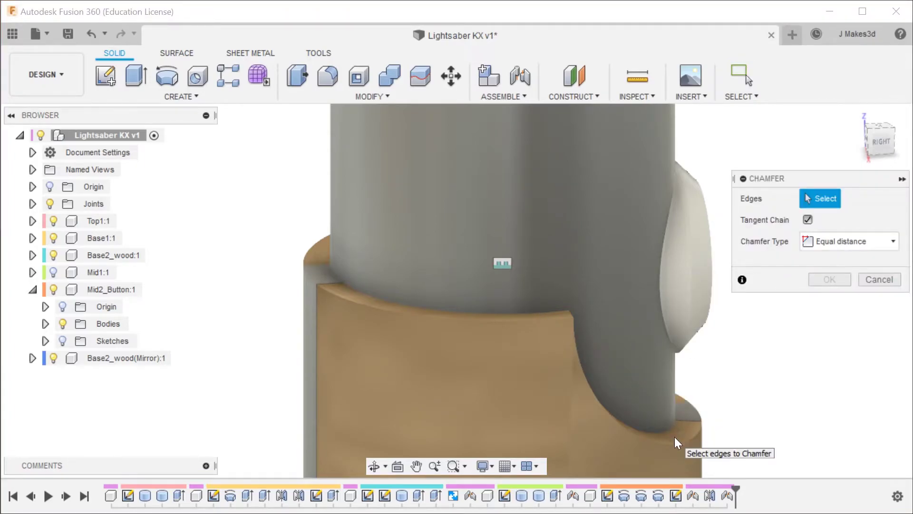
key("Escape")
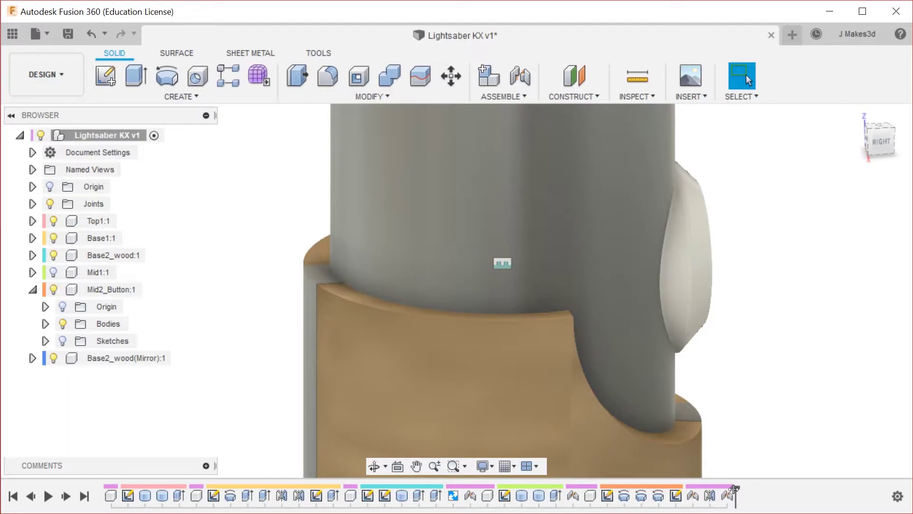
Roll the timeline back to before the wood part's mirror and start a Two distances chamfer on Base2_wood's two curved top edges.
left_click_drag(735, 489, 702, 490)
middle_click_drag(246, 277, 685, 267, "shift")
key("s")
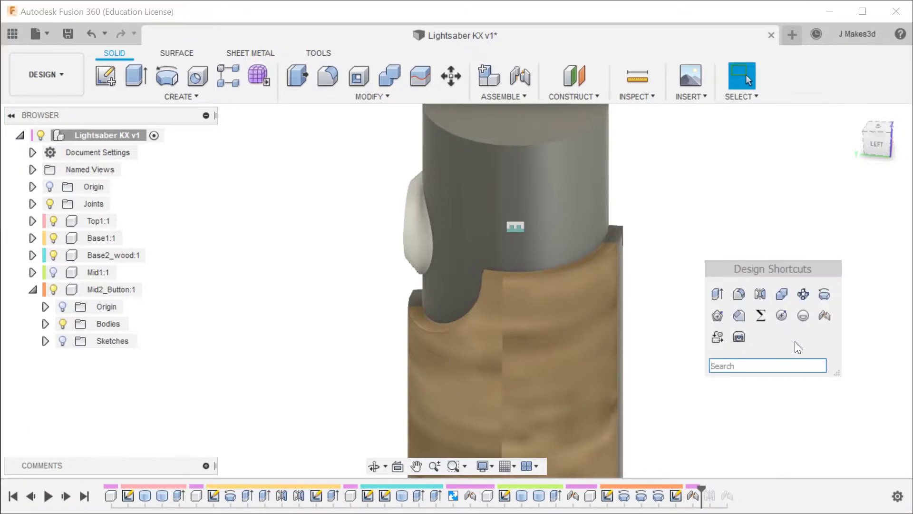
left_click(745, 318)
left_click(521, 278)
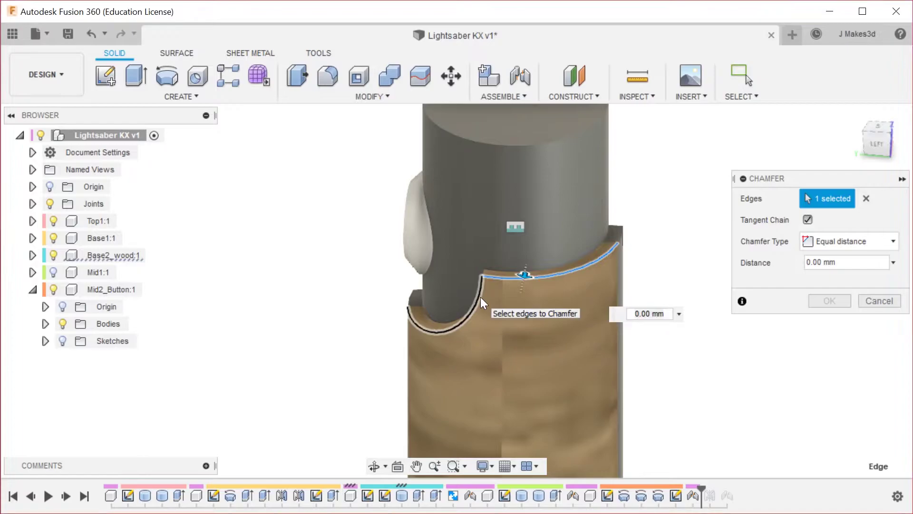
left_click(480, 297)
left_click(847, 240)
left_click(855, 283)
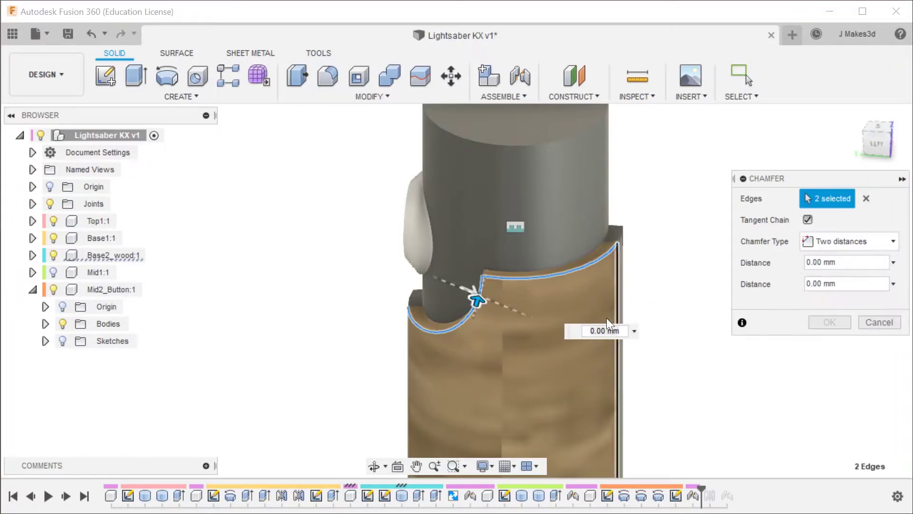
Chamfer Base2_wood's top edges with distances of 1 mm across the rim and 2.5 mm down the outer side.
scroll(543, 314, "up", 3)
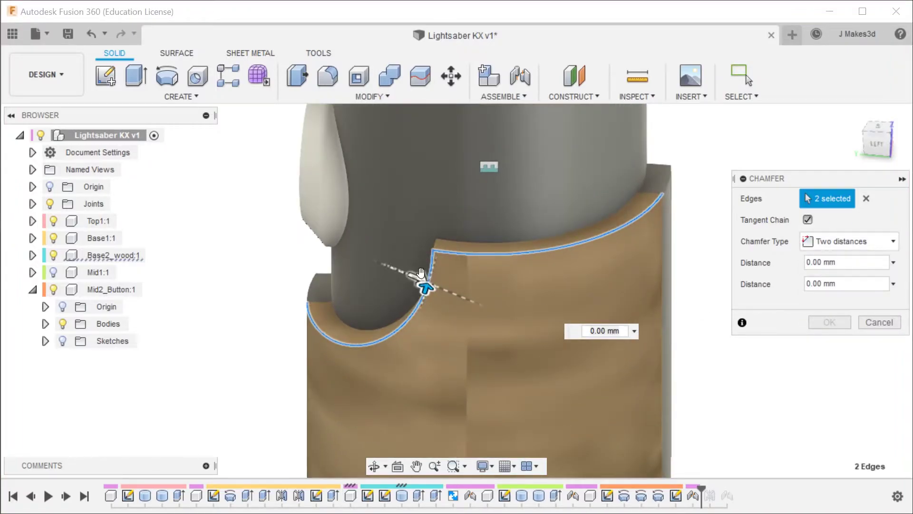
left_click_drag(424, 276, 451, 288)
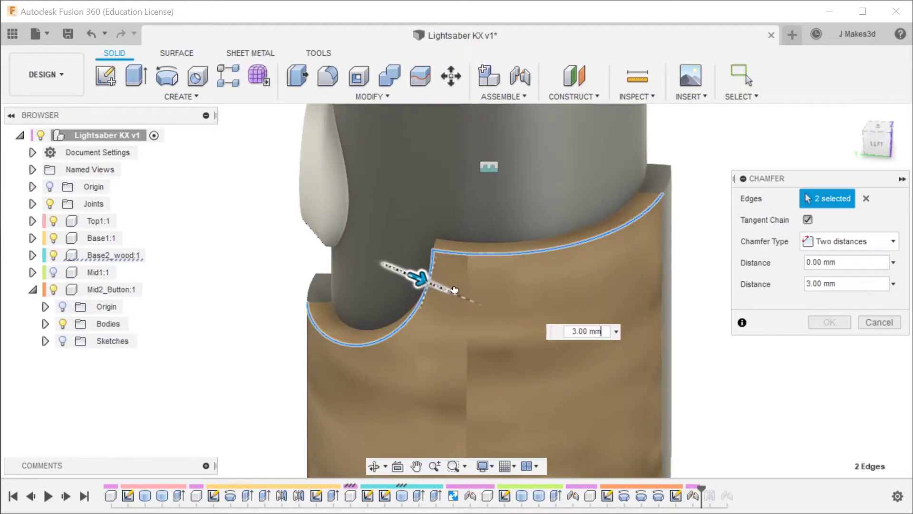
type("2.5")
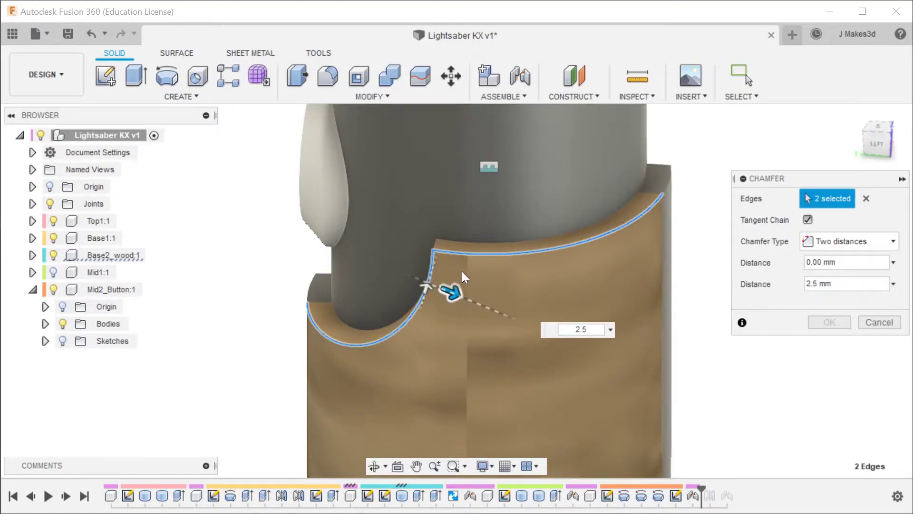
left_click_drag(422, 292, 424, 289)
middle_click_drag(539, 353, 587, 356, "shift")
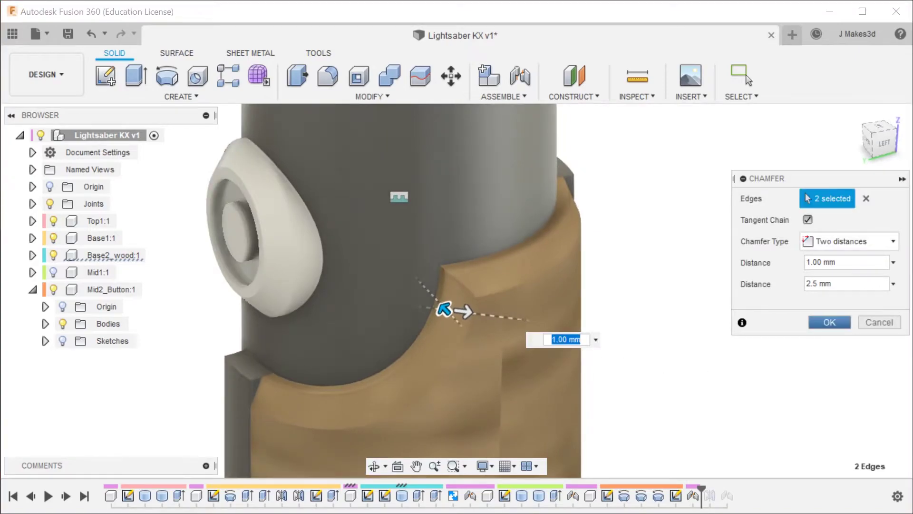
key("Return")
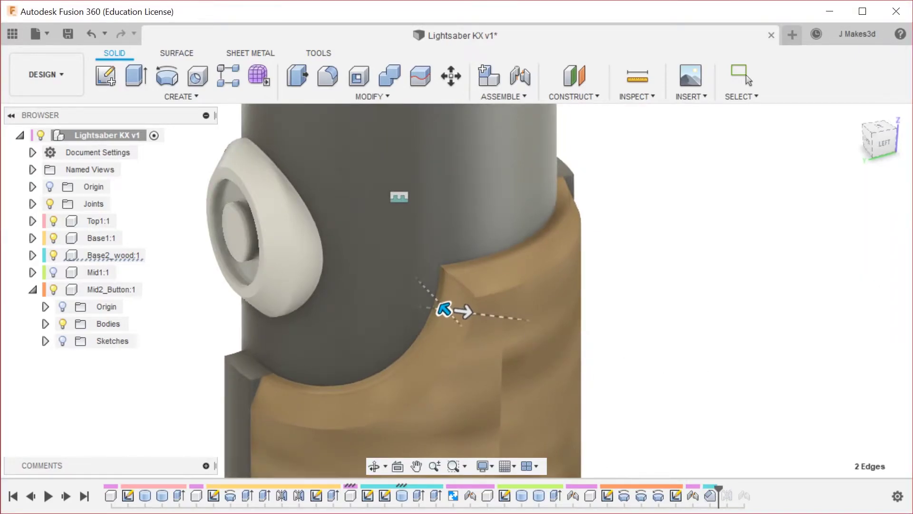
Chamfer the top edge of the Base1 strip opposite the button with distances of 1 mm inward and 2.5 mm downward.
middle_click_drag(718, 309, 764, 252, "shift")
right_click(809, 236)
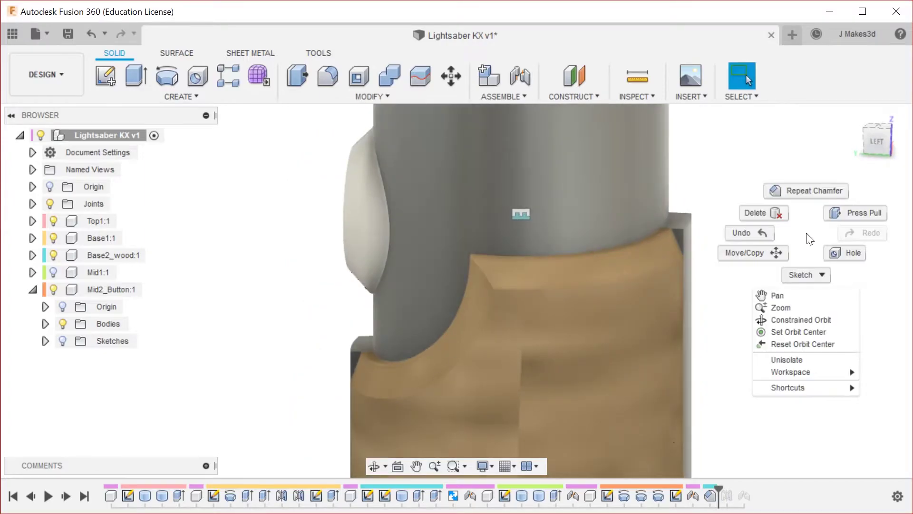
left_click(803, 195)
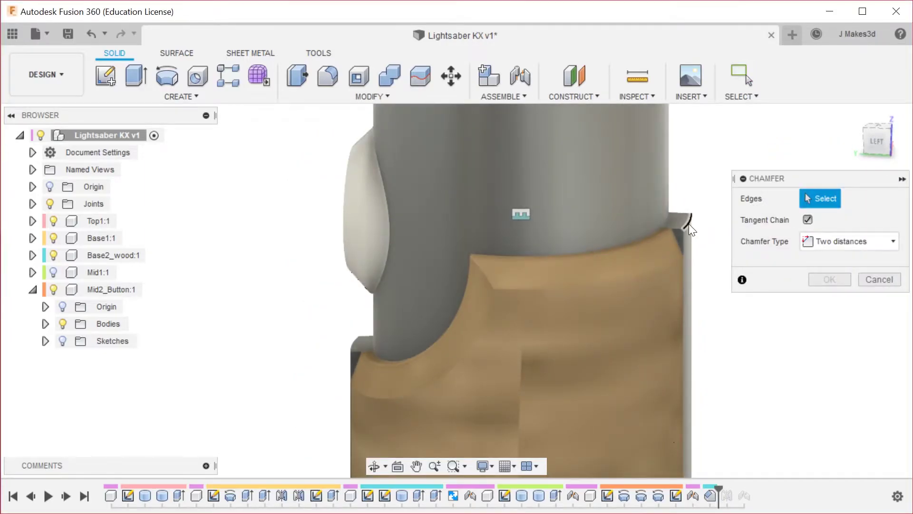
left_click(688, 223)
scroll(680, 223, "up", 5)
left_click_drag(692, 231, 671, 366)
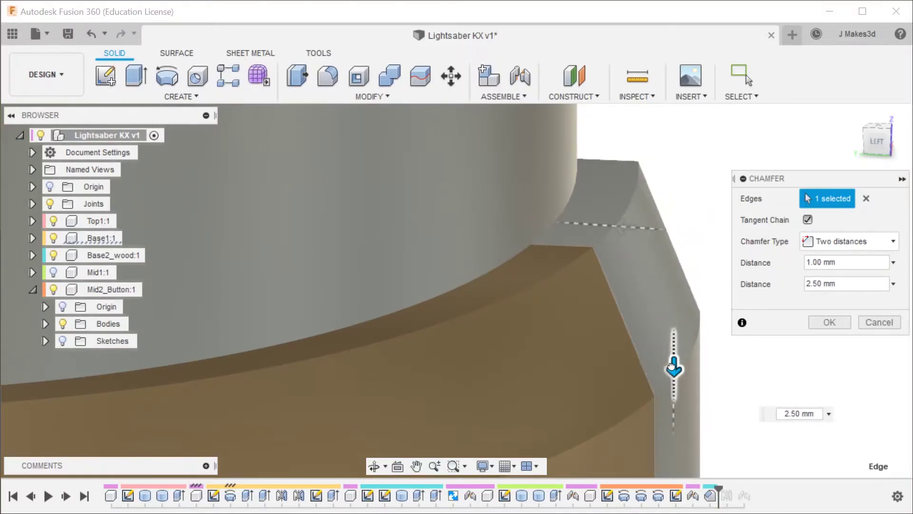
left_click(829, 322)
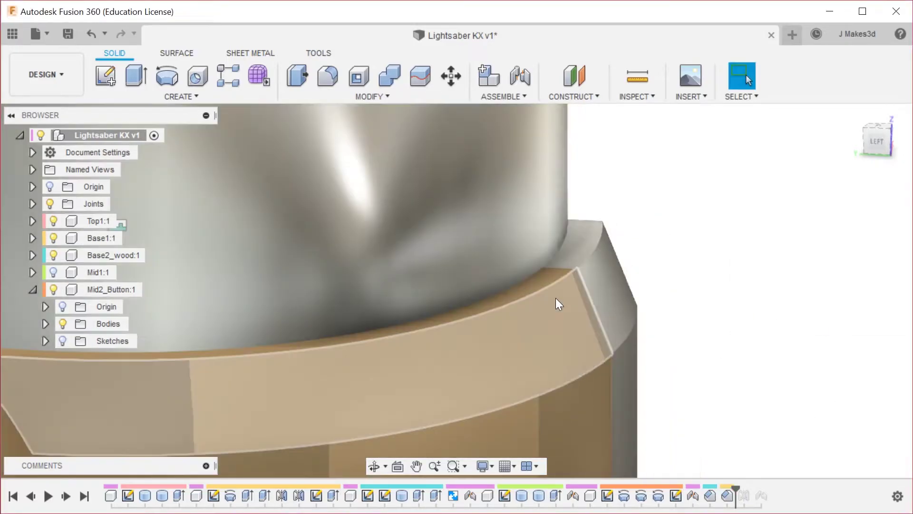
Roll the timeline forward to its end and move the Base1 chamfer after the mirror and the last rigid joint.
scroll(766, 318, "down", 2)
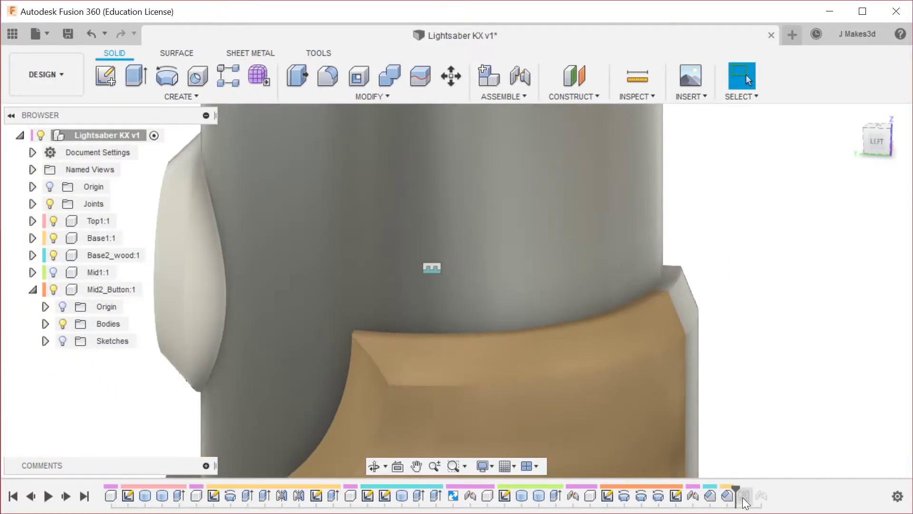
left_click_drag(732, 488, 769, 490)
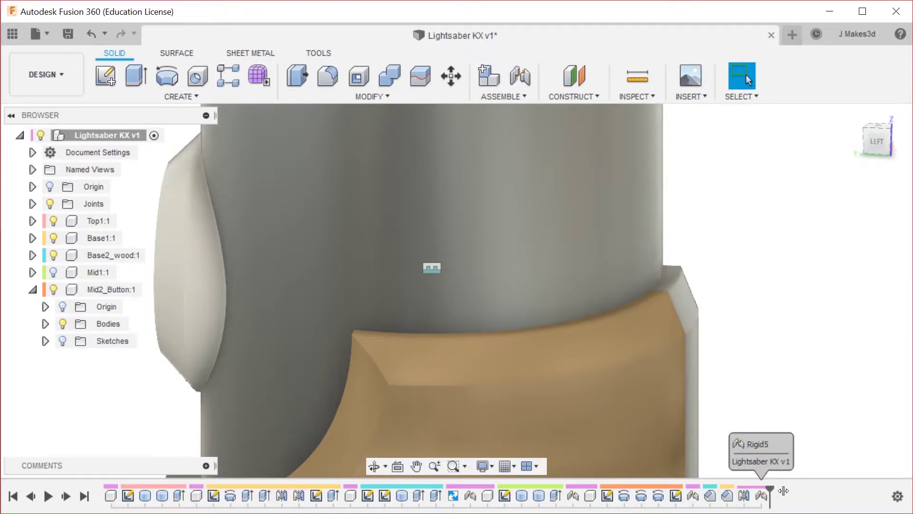
left_click(727, 495)
middle_click_drag(809, 287, 393, 238, "shift")
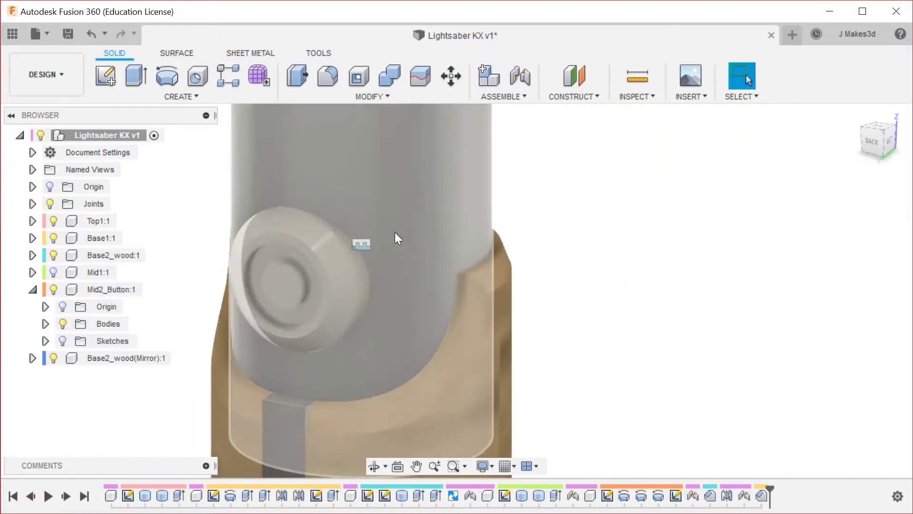
right_click(615, 259)
key("Escape")
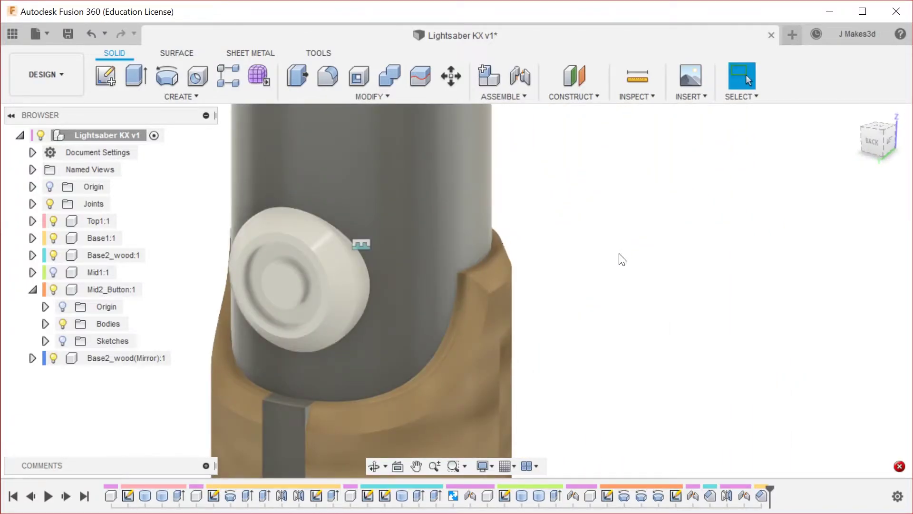
Chamfer the top edge of the Base1 strip below the button with distances of 2.5 mm downward and 1 mm inward.
key("s")
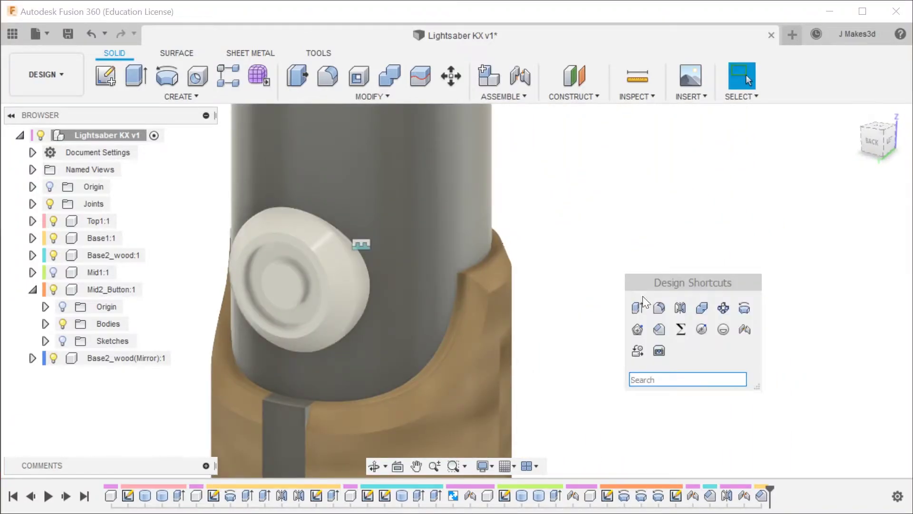
left_click(659, 328)
scroll(456, 374, "up", 5)
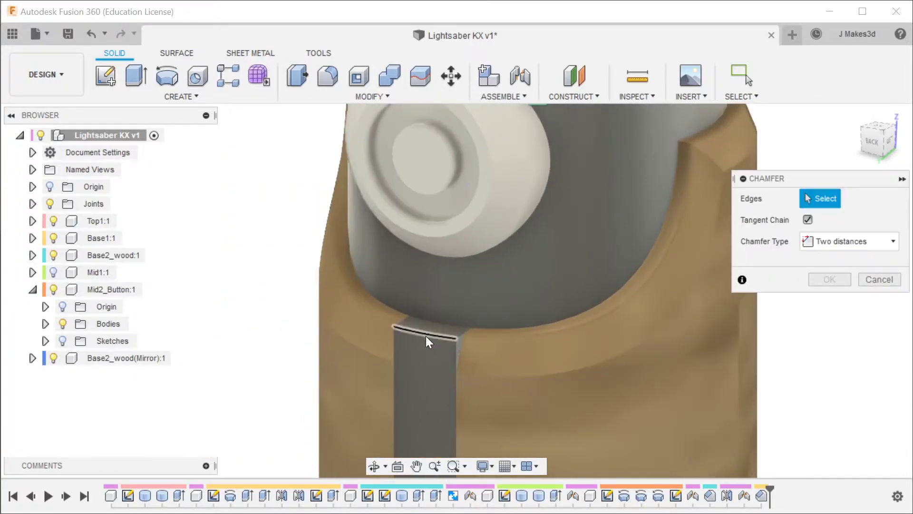
left_click(426, 337)
mouse_move(426, 336)
middle_mouse_down("shift")
mouse_move(349, 366)
mouse_move(292, 351)
mouse_move(424, 322)
middle_mouse_up("shift")
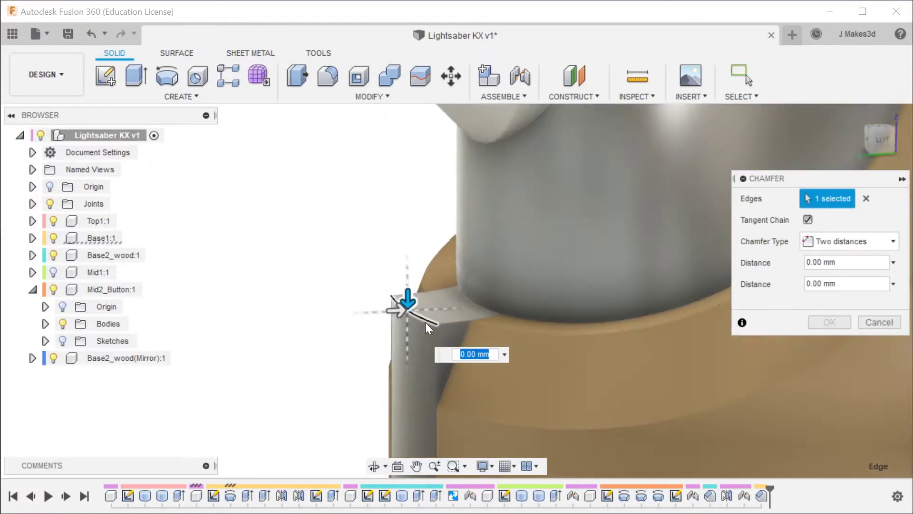
left_click_drag(408, 300, 407, 380)
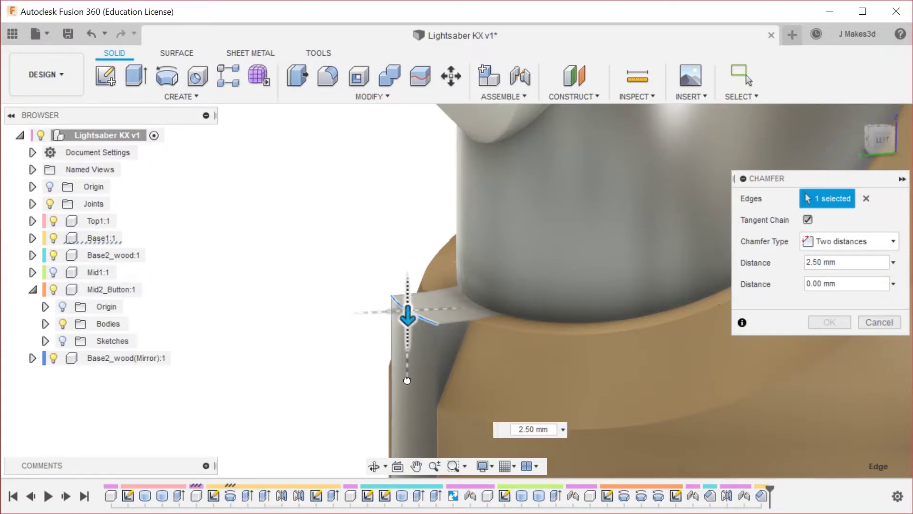
left_click_drag(411, 310, 437, 312)
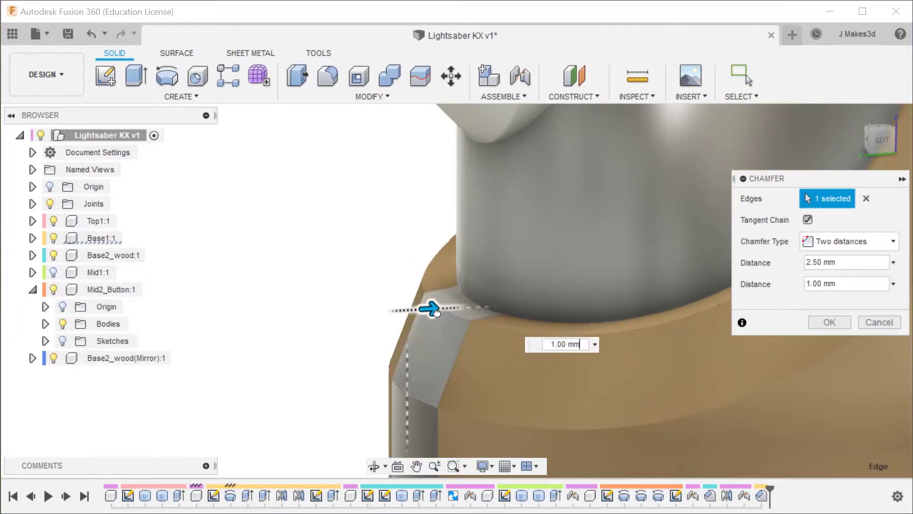
left_click(839, 322)
Show Mid1 and chamfer its lower rim and cutout edges around the button with two distances of 1 mm and 2.5 mm.
middle_click_drag(510, 367, 778, 266, "shift")
scroll(626, 338, "down", 3)
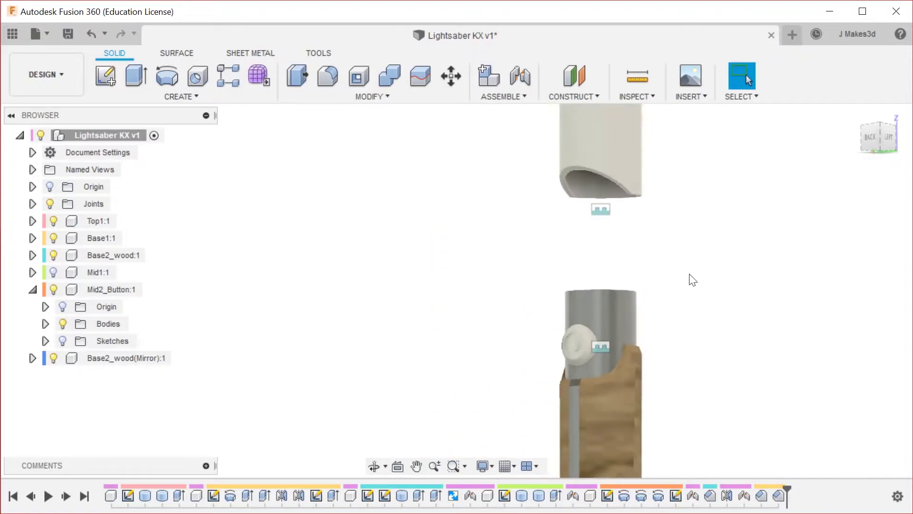
left_click(53, 272)
scroll(594, 384, "up", 5)
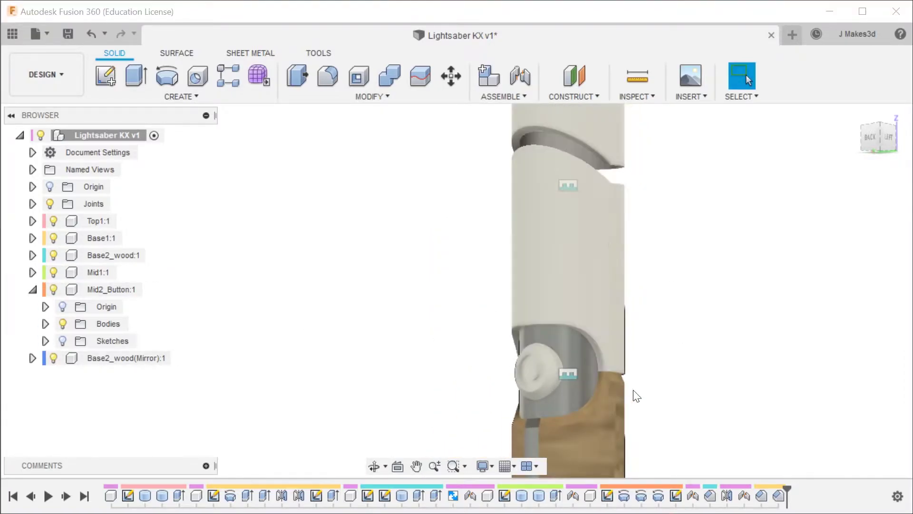
type("s")
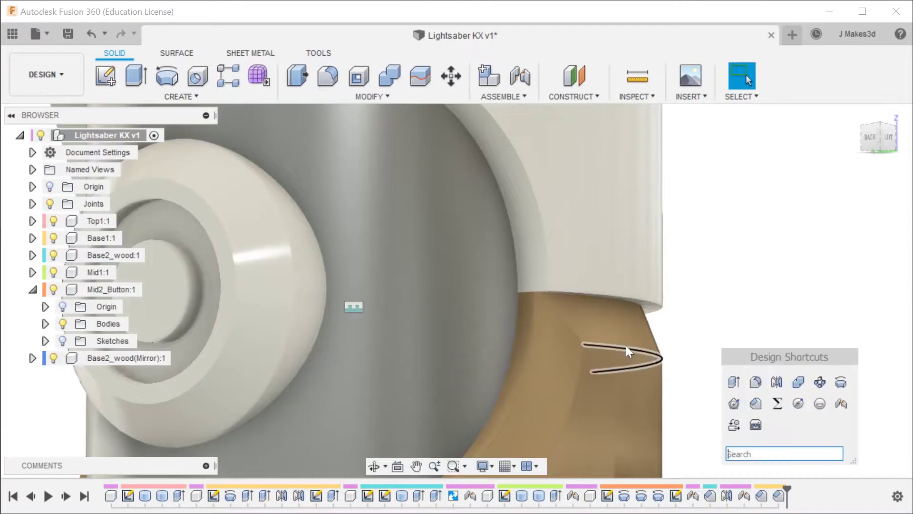
type("cha")
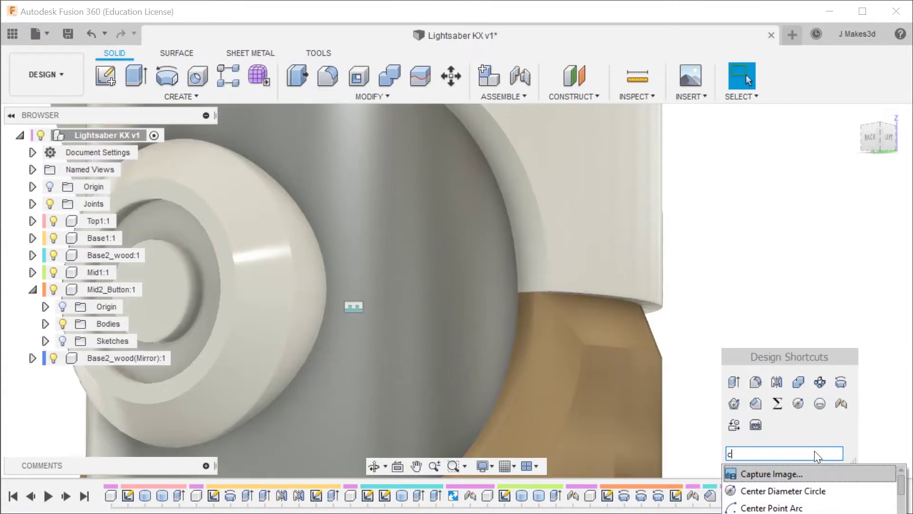
left_click(660, 303)
left_click(545, 259)
middle_click_drag(611, 389, 588, 346, "shift")
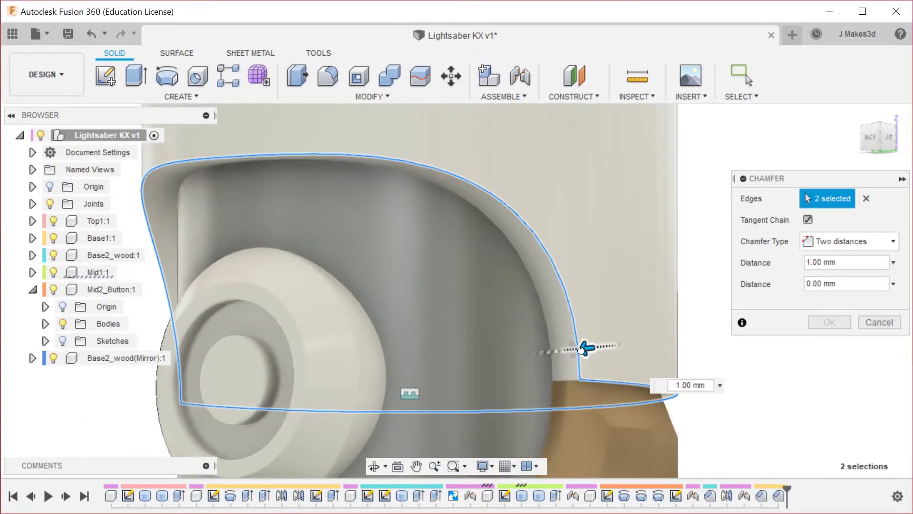
scroll(581, 349, "up", 3)
left_click_drag(537, 322, 624, 315)
scroll(572, 156, "down", 5)
middle_click_drag(637, 376, 811, 350, "shift")
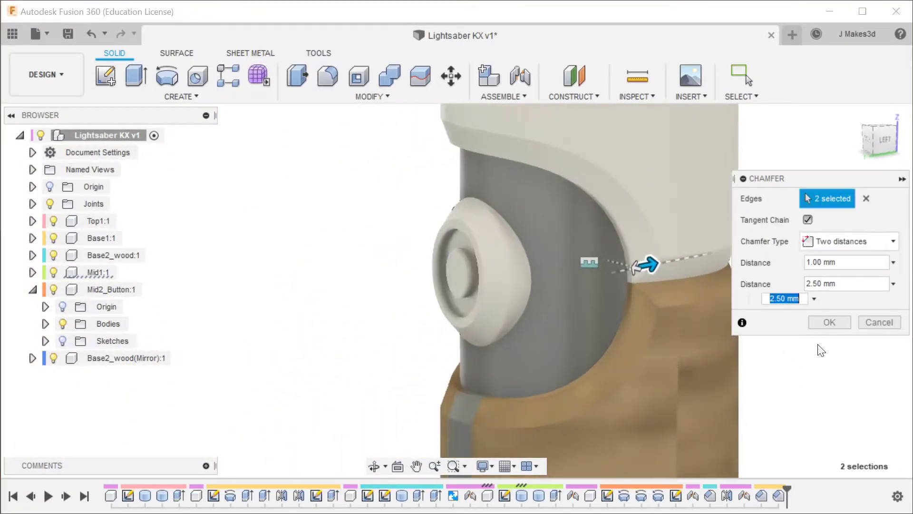
key("Return")
Examine the chamfered transitions around the button and the grip's lower end from several sides.
scroll(607, 289, "down", 5)
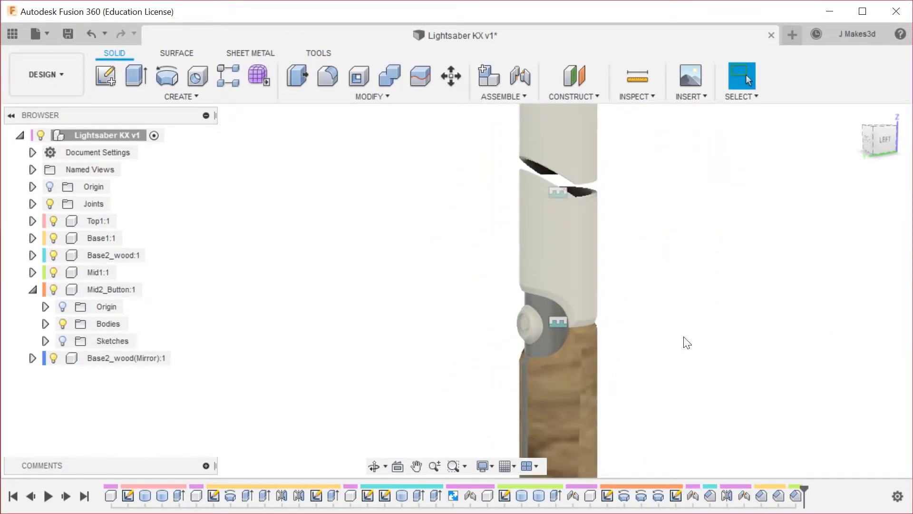
middle_click_drag(720, 283, 879, 273, "shift")
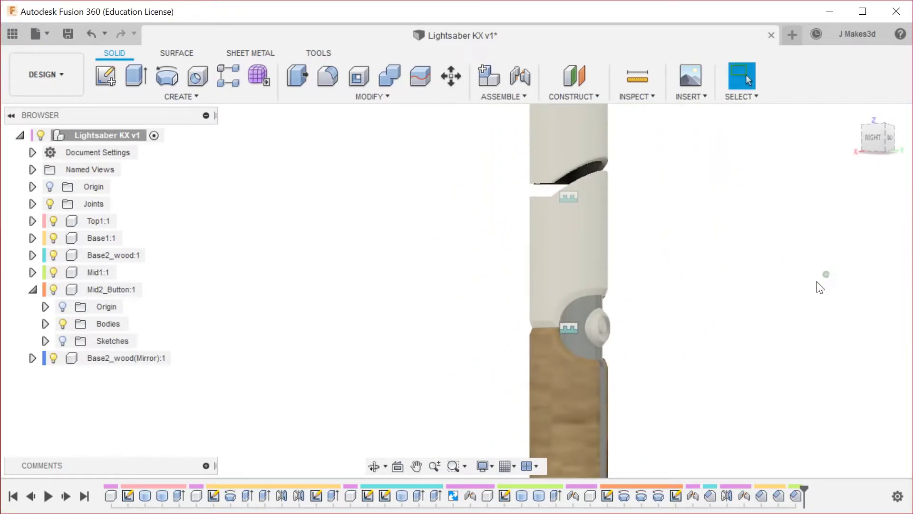
middle_click_drag(836, 341, 821, 353, "shift")
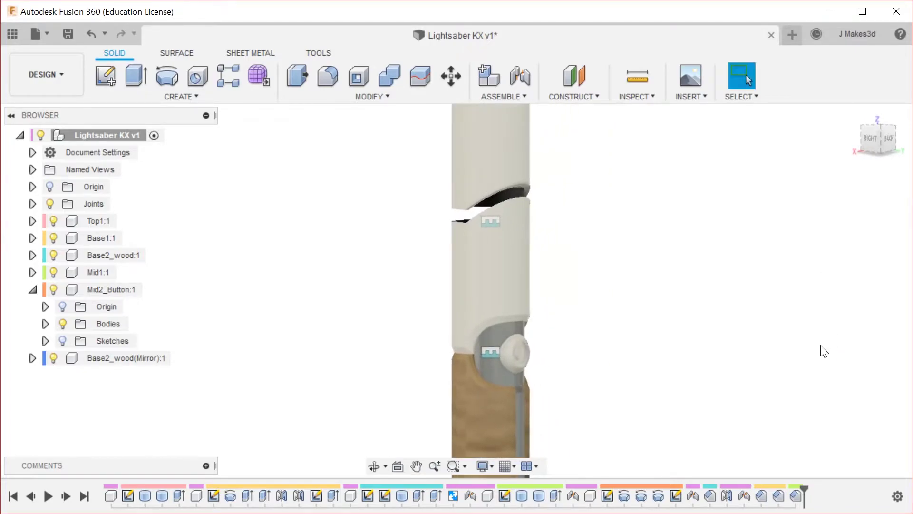
scroll(804, 353, "down", 5)
scroll(635, 404, "up", 4)
scroll(621, 399, "down", 4)
scroll(618, 400, "up", 5)
middle_click_drag(689, 409, 694, 391, "shift")
scroll(543, 287, "up", 4)
scroll(570, 351, "down", 3)
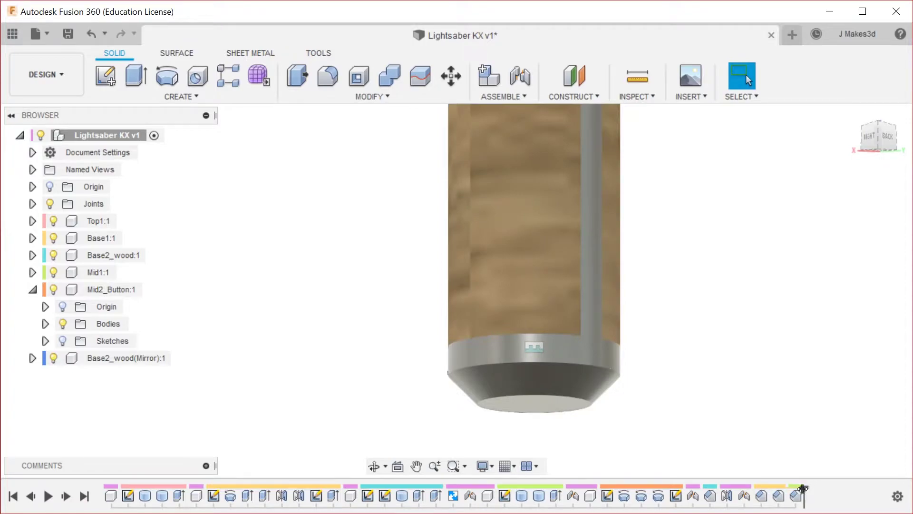
Roll the timeline back to just before the wood part's mirror and hide Top1.
left_click_drag(802, 488, 718, 479)
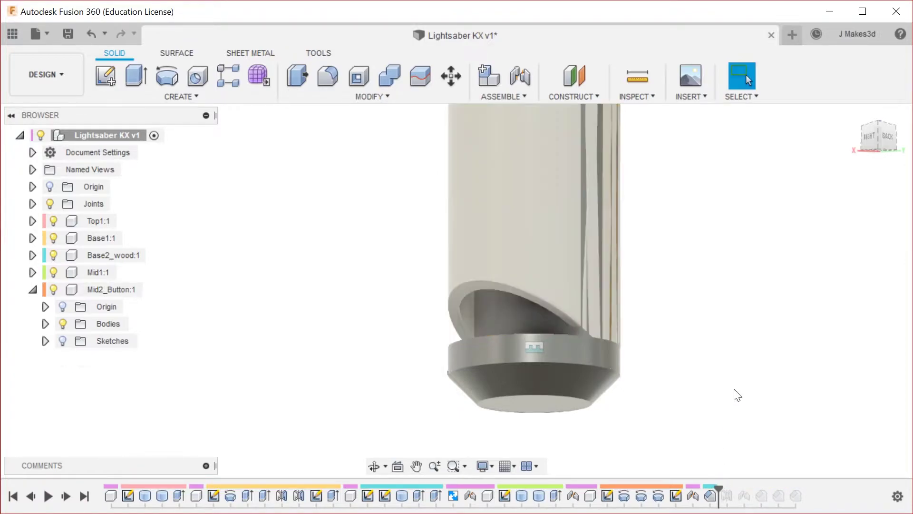
scroll(622, 426, "down", 5)
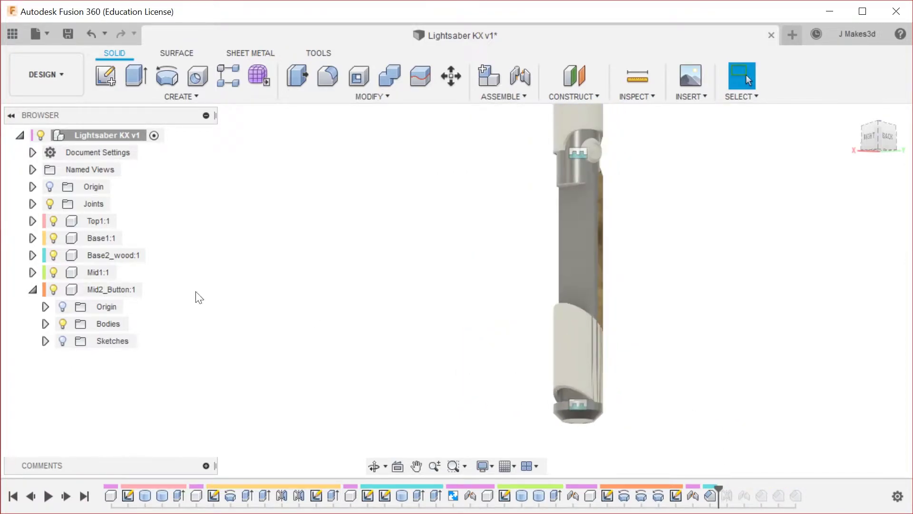
left_click(50, 278)
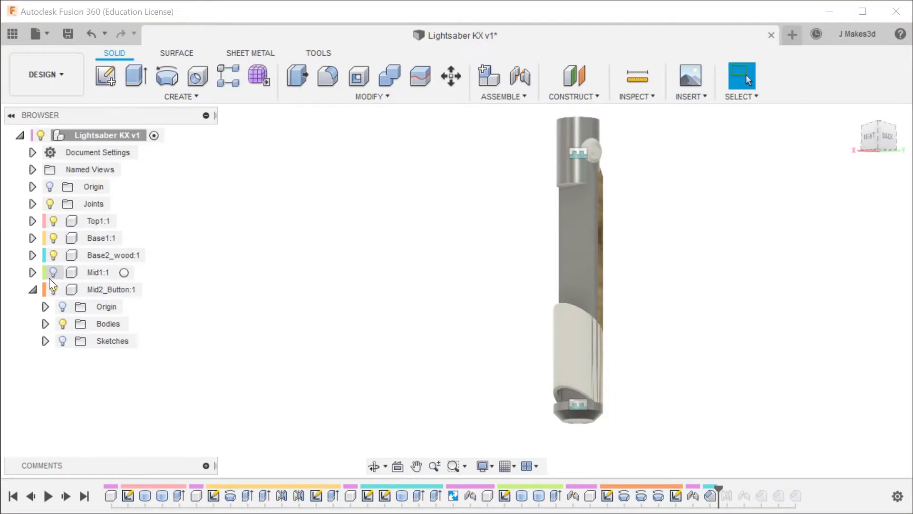
left_click(49, 277)
left_click(66, 220)
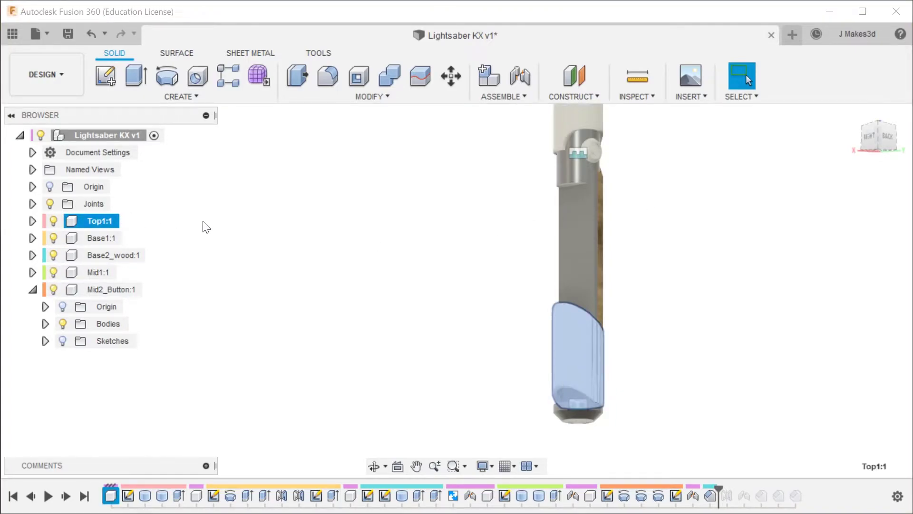
left_click(197, 228)
left_click(53, 221)
Start a chamfer on Base2_wood's long straight edge beside the strip below the button, with the type Equal distance.
scroll(617, 189, "up", 5)
middle_click_drag(667, 187, 583, 223, "shift")
scroll(634, 379, "down", 3)
scroll(668, 188, "up", 3)
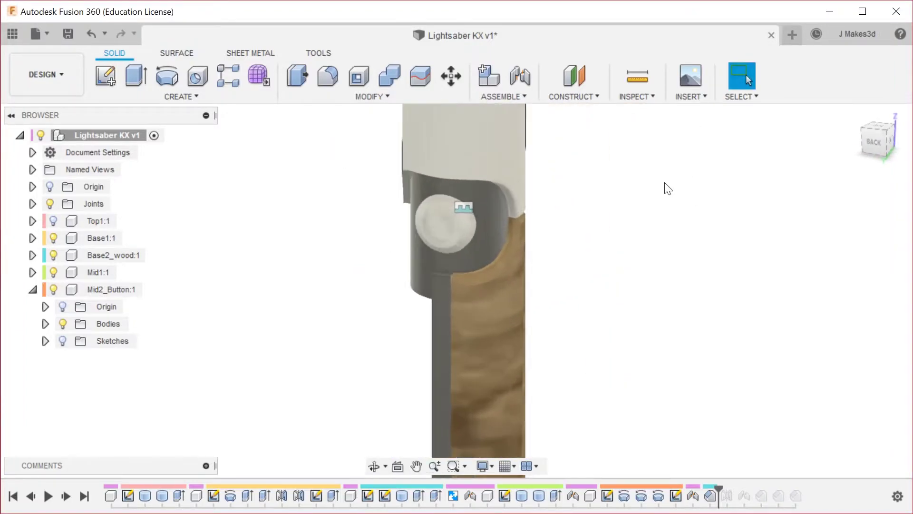
scroll(512, 280, "up", 4)
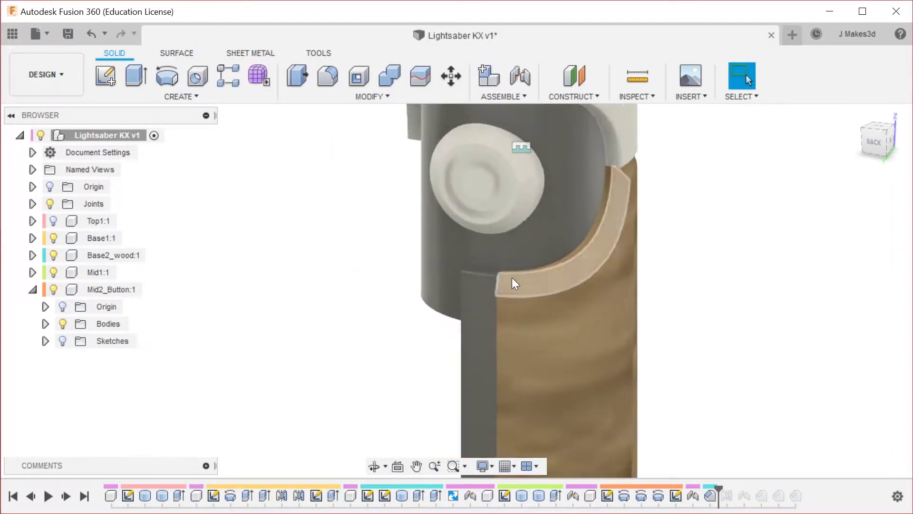
key("s")
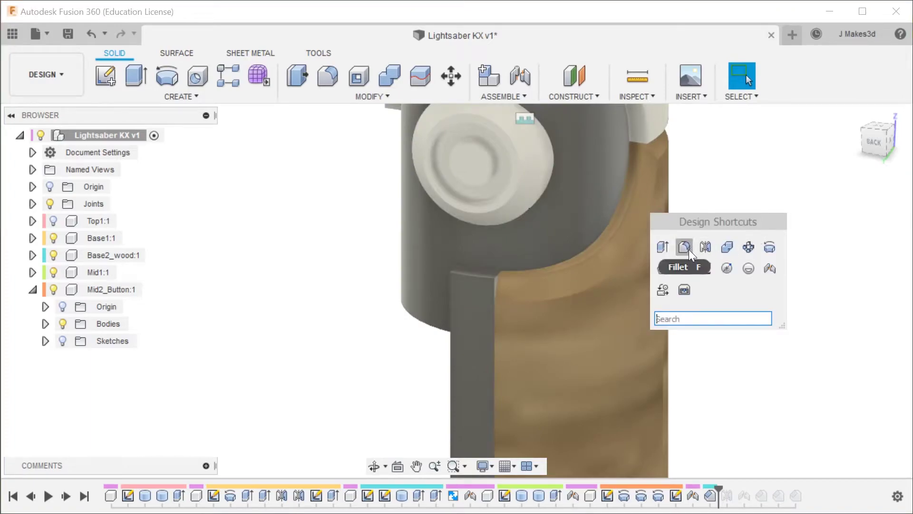
left_click(684, 268)
scroll(541, 286, "up", 3)
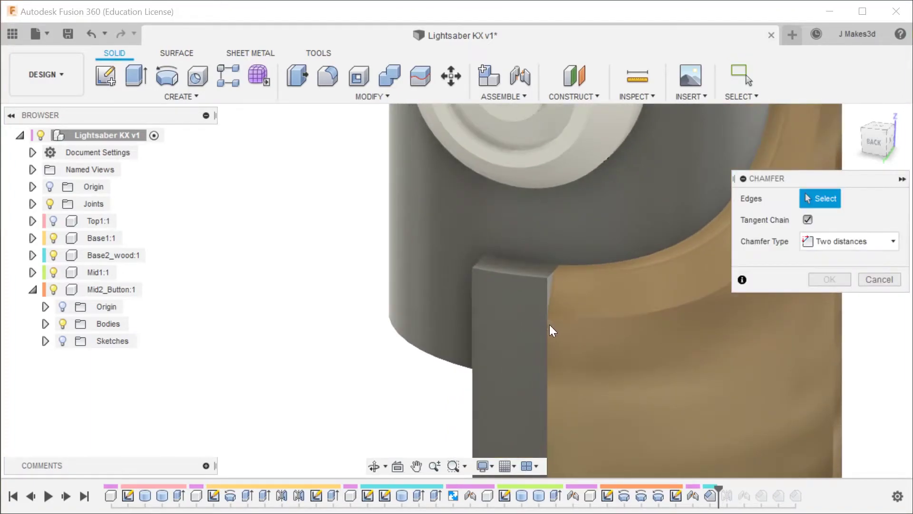
left_click_drag(550, 337, 565, 379)
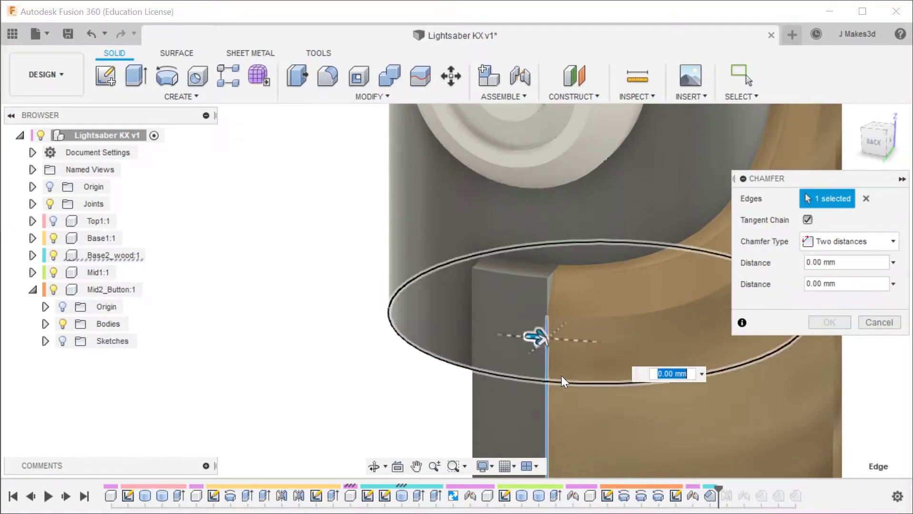
scroll(387, 309, "down", 5)
left_click(834, 245)
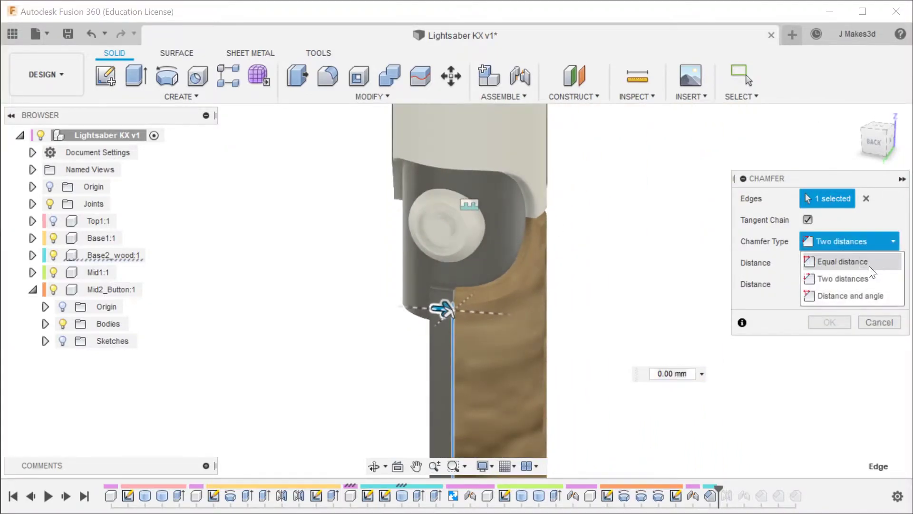
left_click(864, 259)
Add Base2_wood's long edge beside the opposite strip and chamfer both edges by 1 mm.
middle_click_drag(667, 267, 606, 264, "shift")
scroll(606, 264, "down", 3)
middle_click_drag(543, 260, 473, 257, "shift")
scroll(473, 257, "down", 5)
scroll(693, 290, "up", 5)
middle_click_drag(704, 249, 660, 242, "shift")
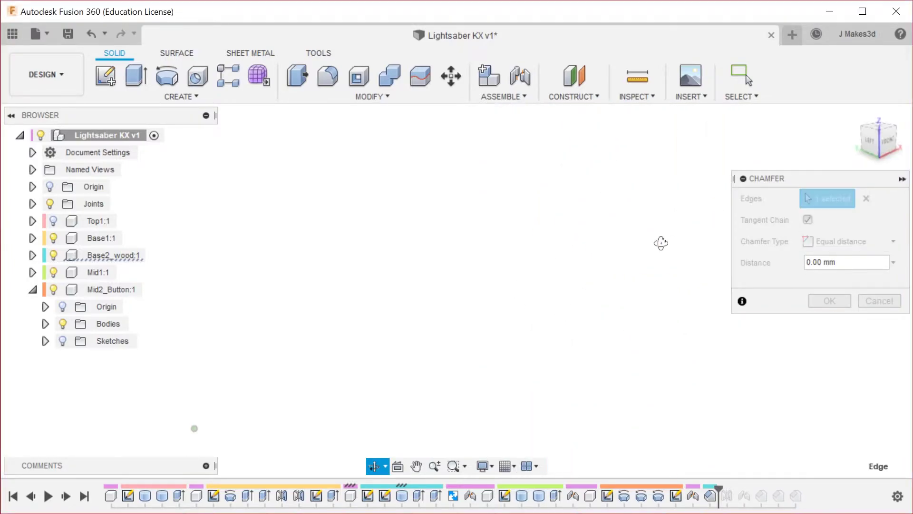
scroll(526, 248, "down", 3)
middle_click(566, 235)
middle_click(566, 234)
scroll(467, 267, "up", 3)
scroll(485, 205, "up", 5)
left_click(489, 217)
type("1")
middle_click_drag(573, 187, 725, 167, "shift")
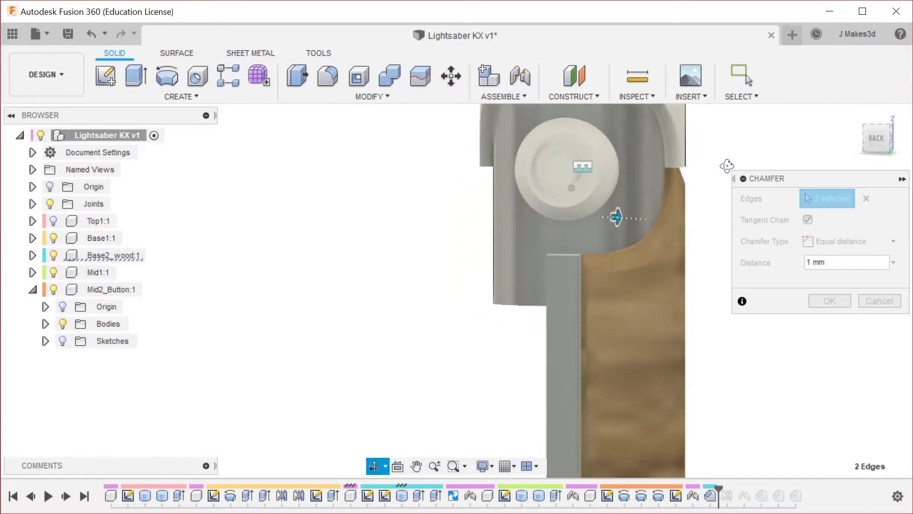
left_click(830, 300)
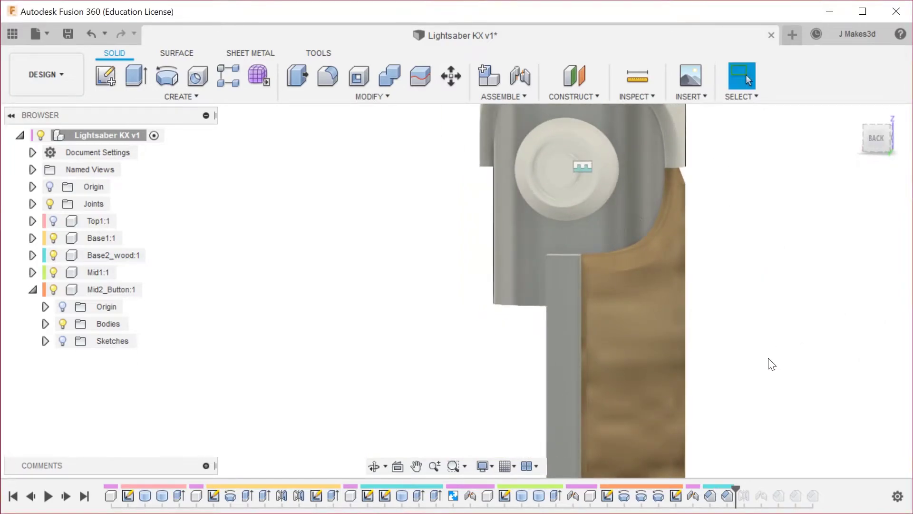
Roll the timeline forward past the mirror and both Base1 chamfers, stopping before the Mid1 chamfer.
left_click(728, 495)
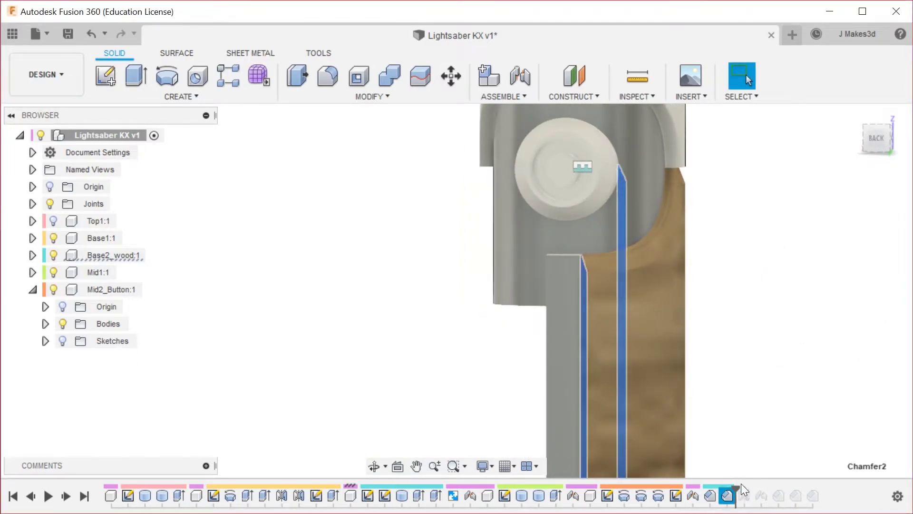
left_click(748, 476)
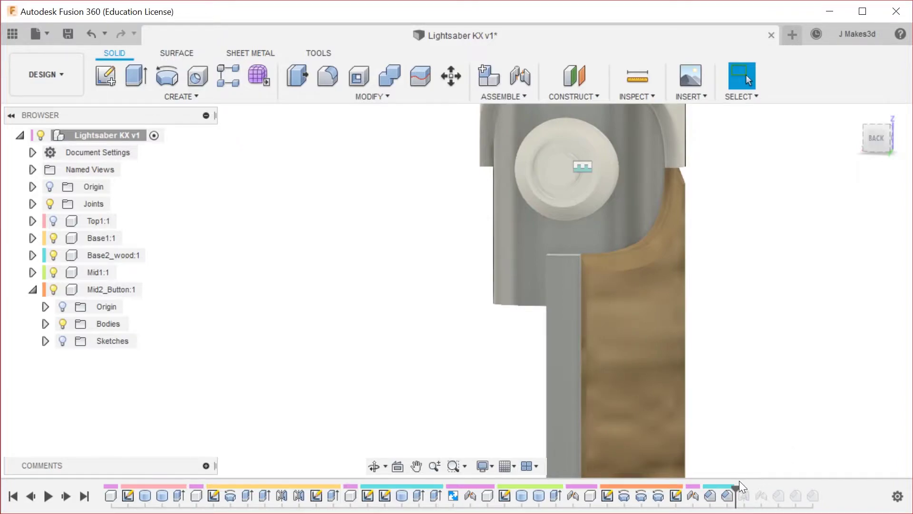
left_click_drag(738, 485, 803, 479)
right_click(790, 276)
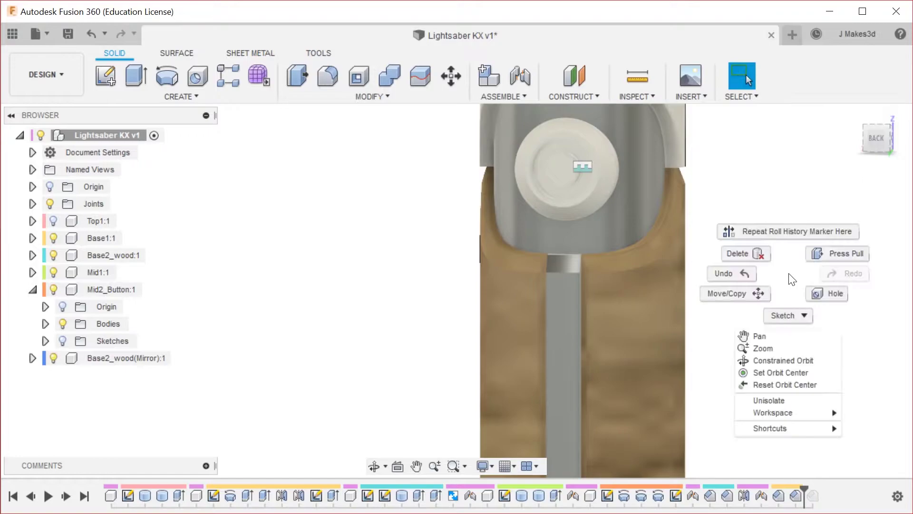
Start an Equal distance chamfer on the two long edges of the Base1 strip below the button.
key("s")
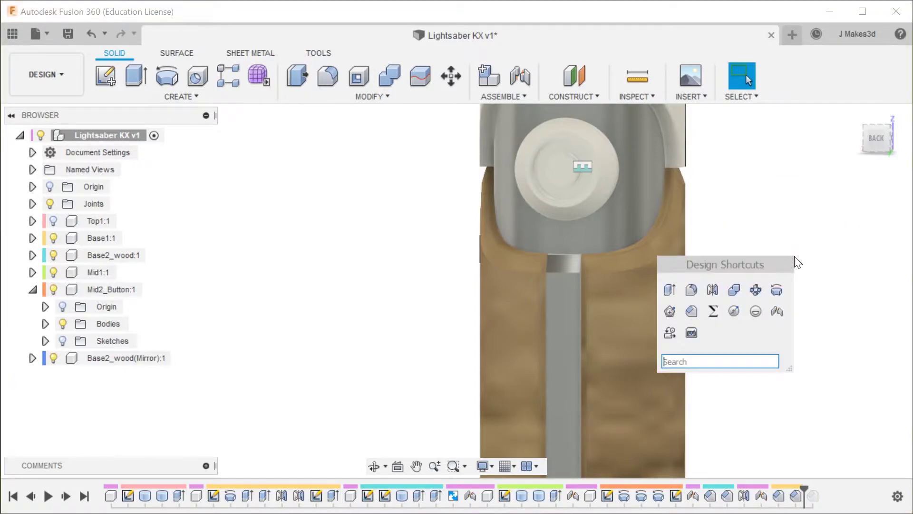
left_click(692, 310)
scroll(608, 292, "up", 3)
left_click(584, 257)
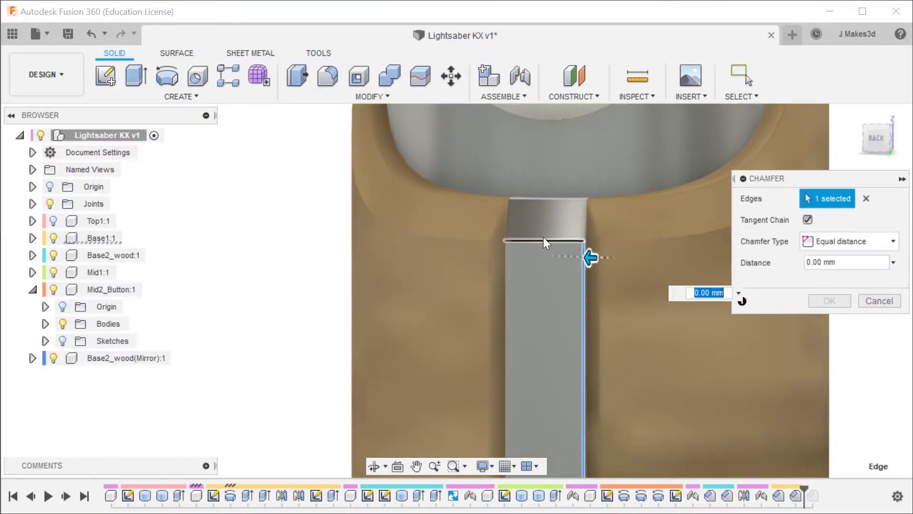
left_click(504, 266)
Add the two long edges of the opposite Base1 strip to the chamfer selection.
scroll(428, 285, "down", 5)
middle_click_drag(570, 224, 503, 248, "shift")
scroll(561, 242, "up", 4)
scroll(622, 252, "up", 2)
left_click(621, 269)
left_click(546, 278)
scroll(541, 191, "down", 6)
scroll(606, 298, "up", 4)
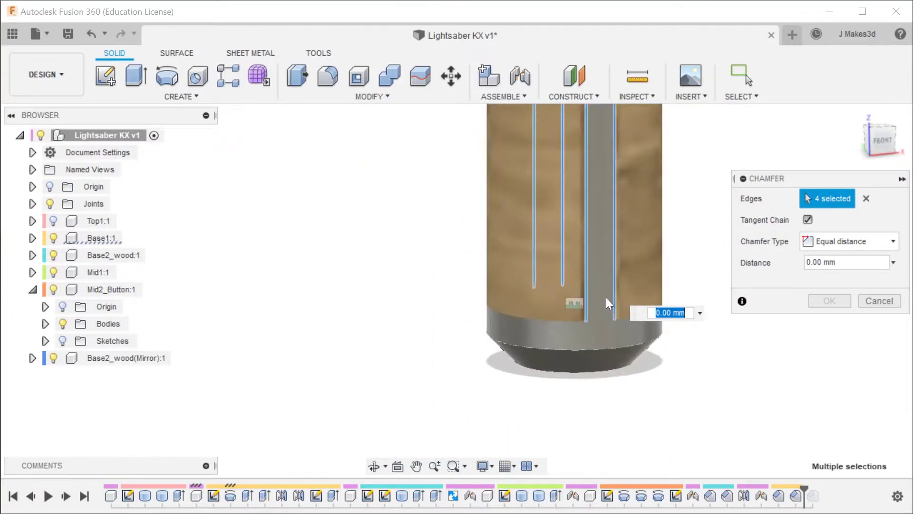
Add the two curved Base1 rim edges between the strips and chamfer all six selected edges by 1 mm.
scroll(590, 330, "up", 3)
scroll(575, 313, "up", 4)
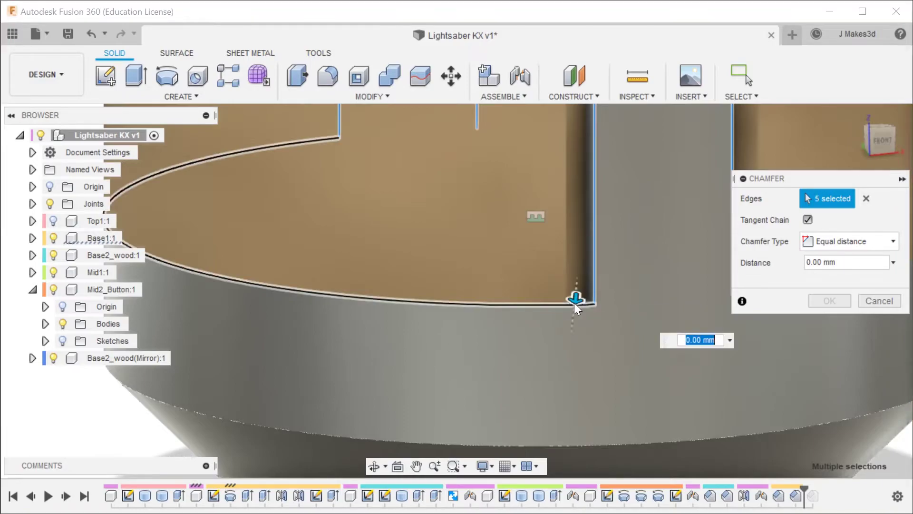
left_click(574, 303)
scroll(303, 301, "down", 3)
scroll(484, 303, "up", 3)
left_click(477, 329)
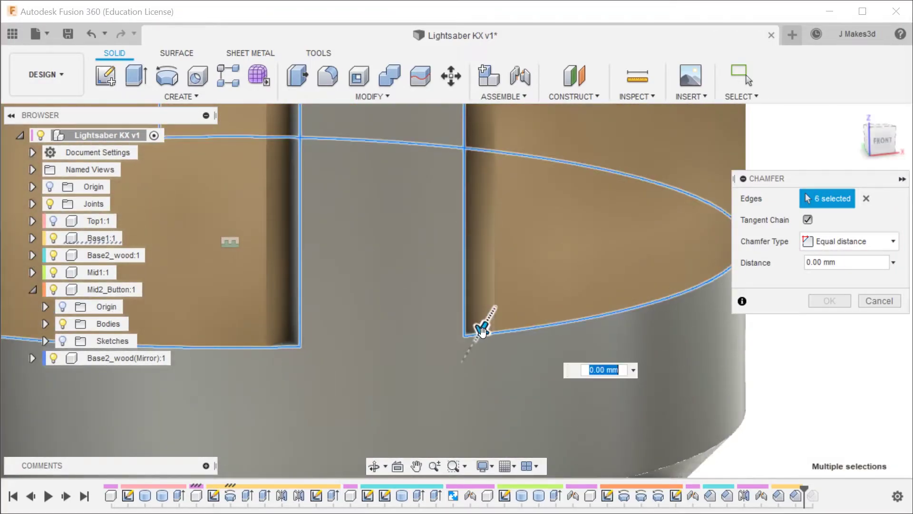
scroll(477, 329, "down", 5)
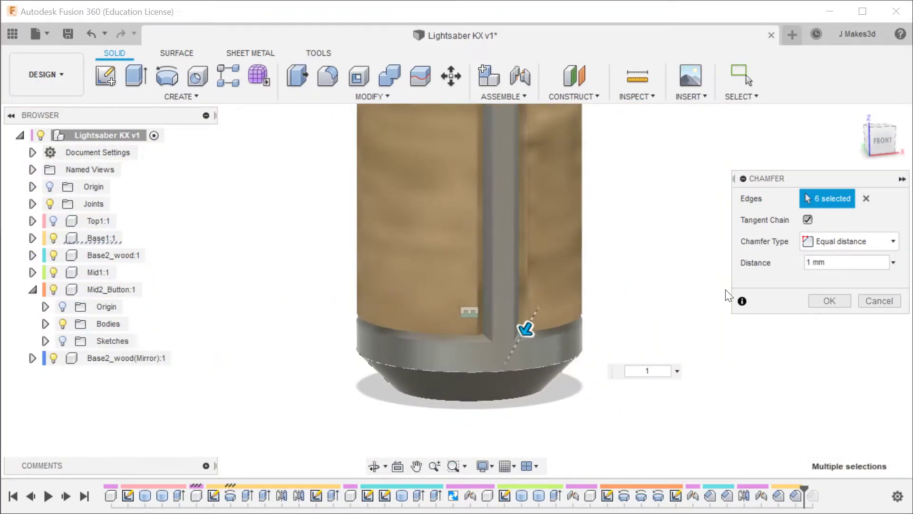
left_click(829, 301)
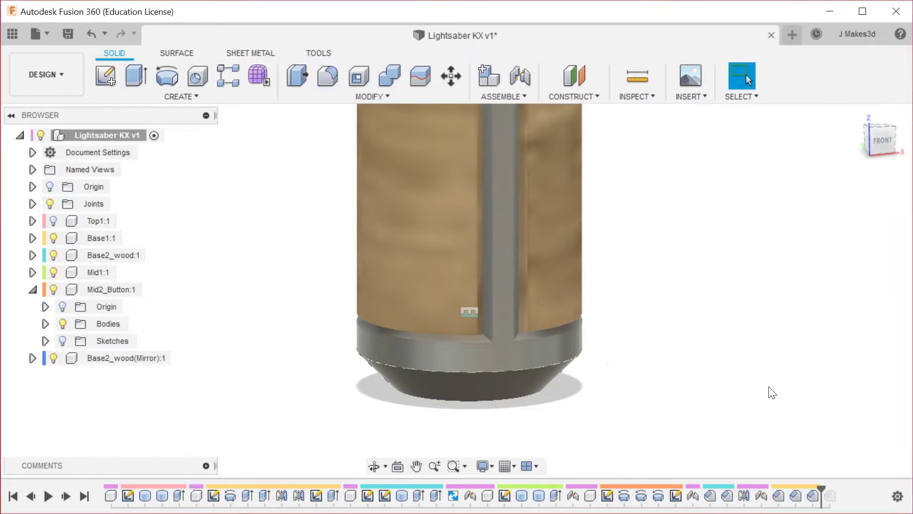
Roll the timeline back to just after Base2_wood's second chamfer, before the mirror.
left_click_drag(821, 489, 736, 490)
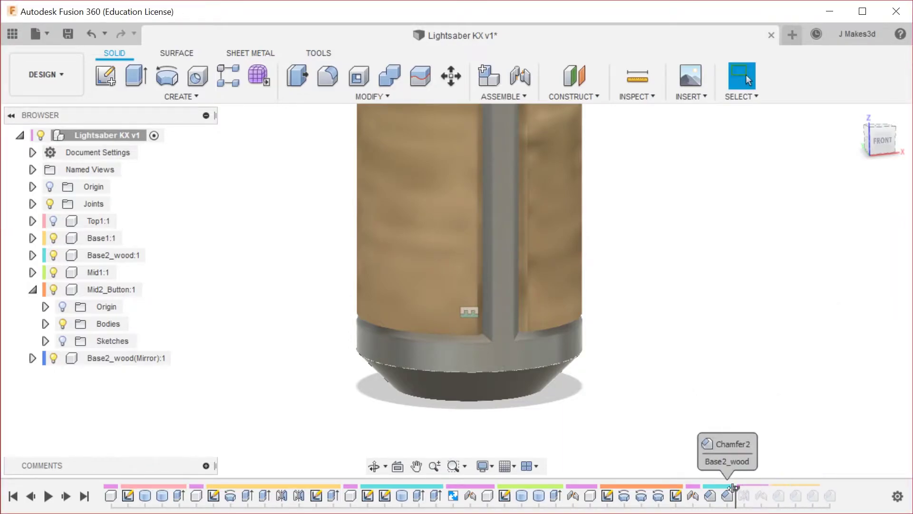
Try a separate 1 mm Equal distance chamfer on Base2_wood's lower curved edge.
right_click(744, 300)
key("s")
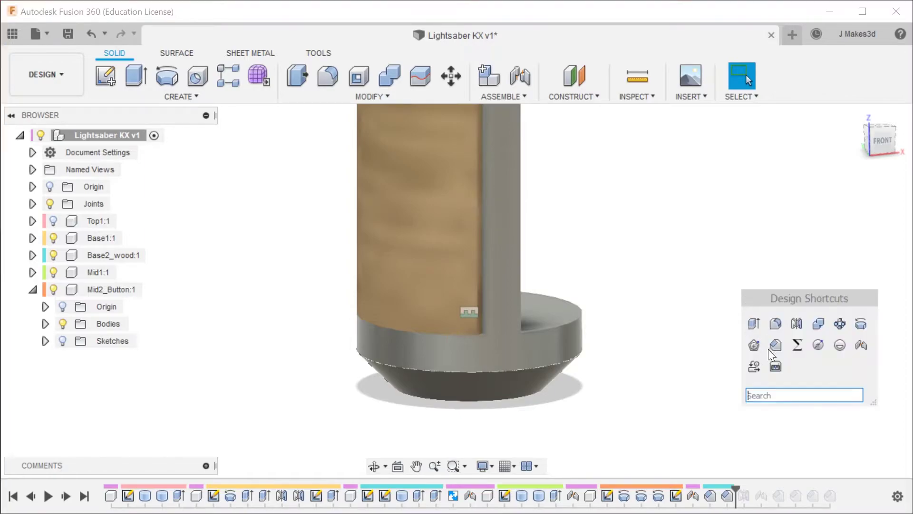
left_click(766, 346)
middle_click_drag(674, 356, 677, 322, "shift")
scroll(464, 253, "up", 5)
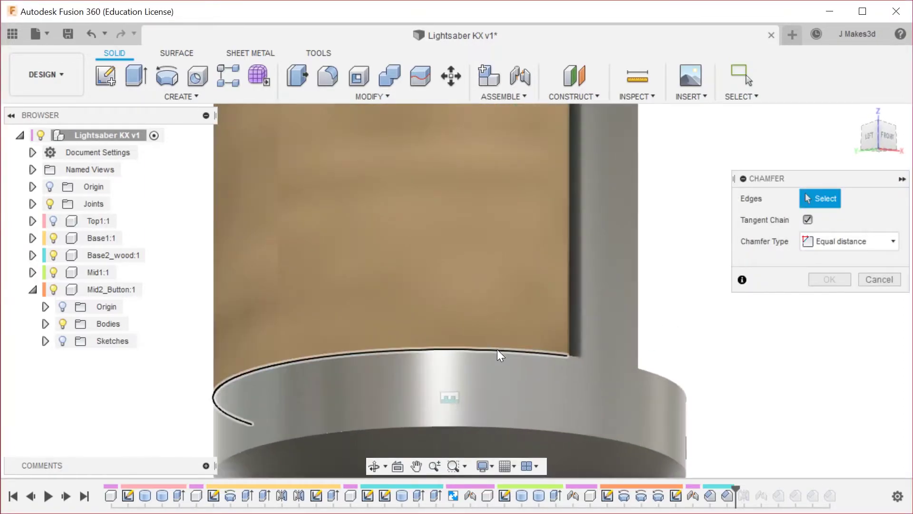
left_click(497, 350)
scroll(497, 348, "down", 3)
type("1")
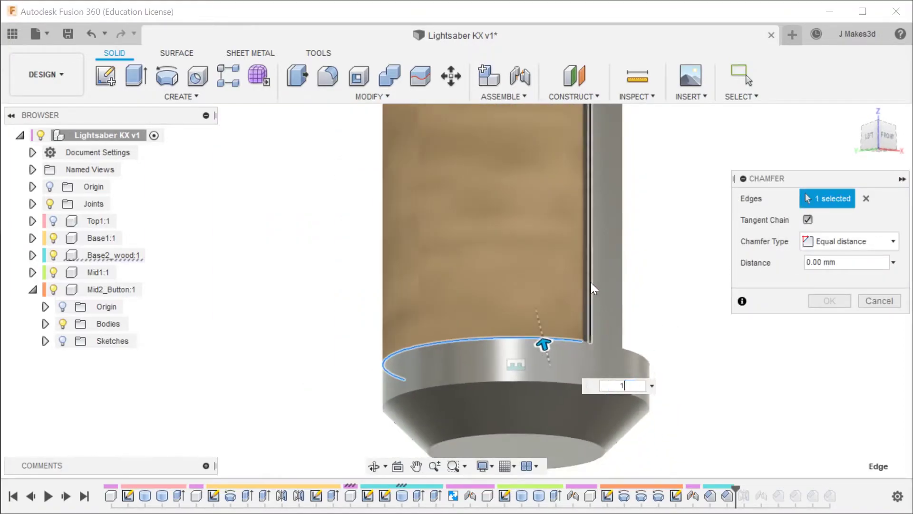
middle_click_drag(658, 322, 790, 345, "shift")
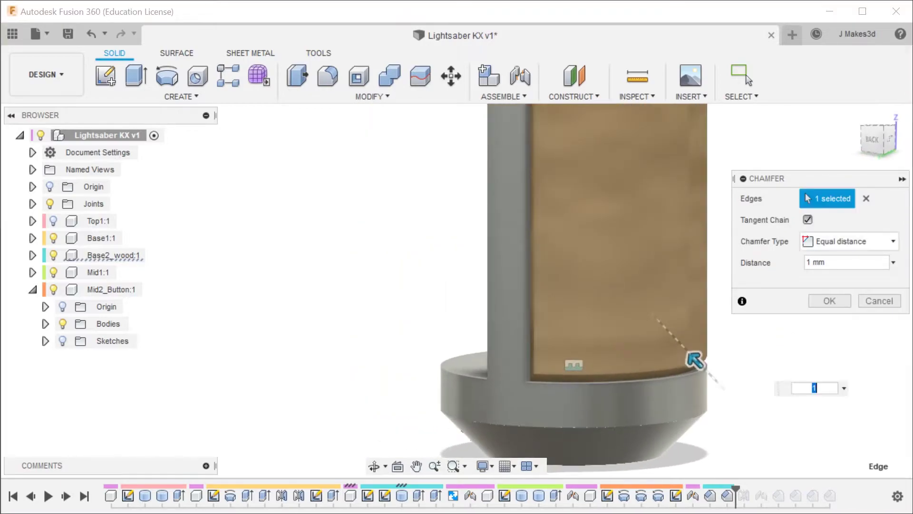
left_click(836, 301)
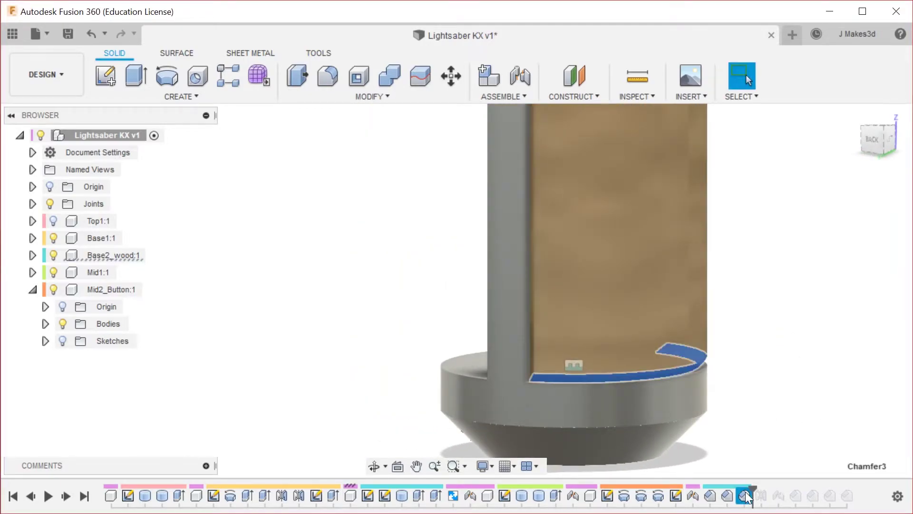
left_click_drag(751, 492, 735, 494)
Add Base2_wood's lower curved edge to its existing 1 mm long-edge chamfer and roll the timeline forward to the end.
left_click(727, 496)
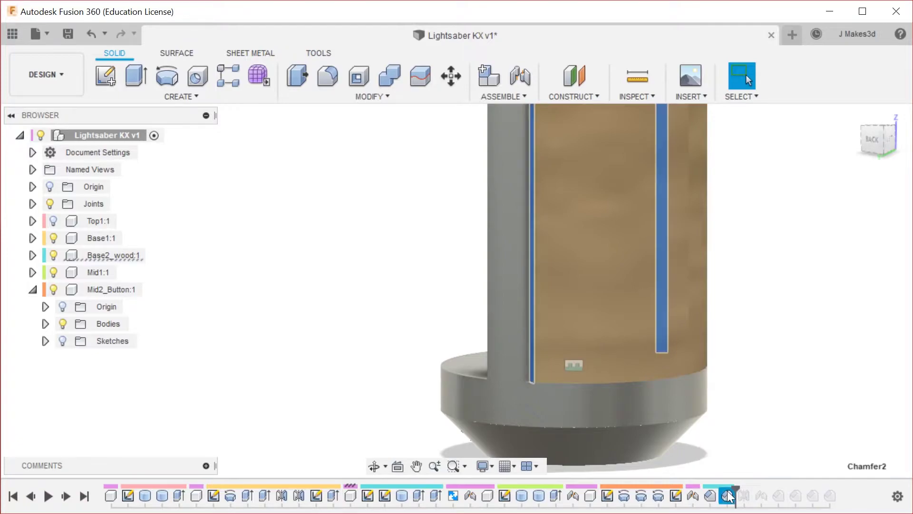
double_click(727, 495)
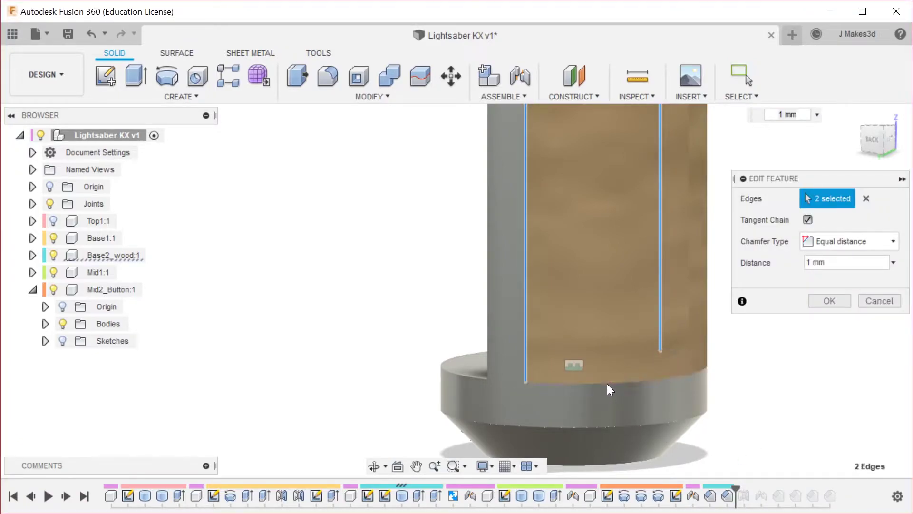
left_click(620, 381)
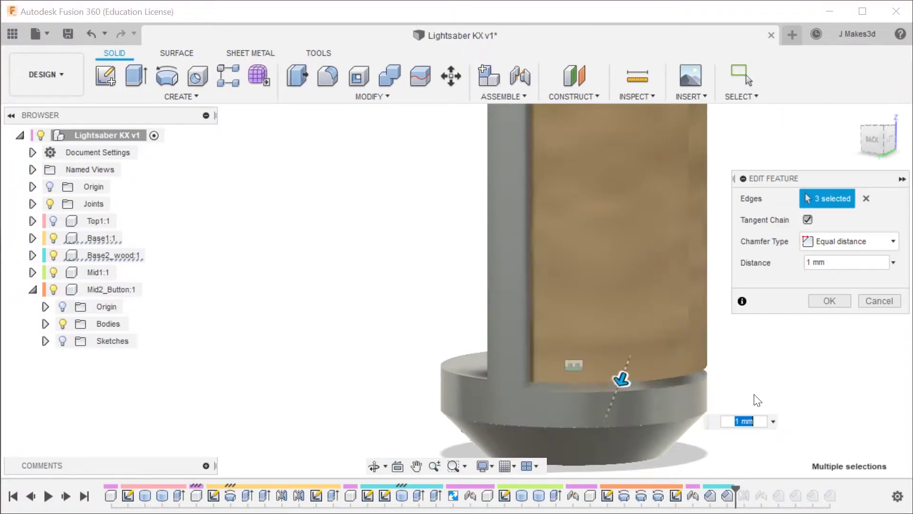
left_click(662, 378)
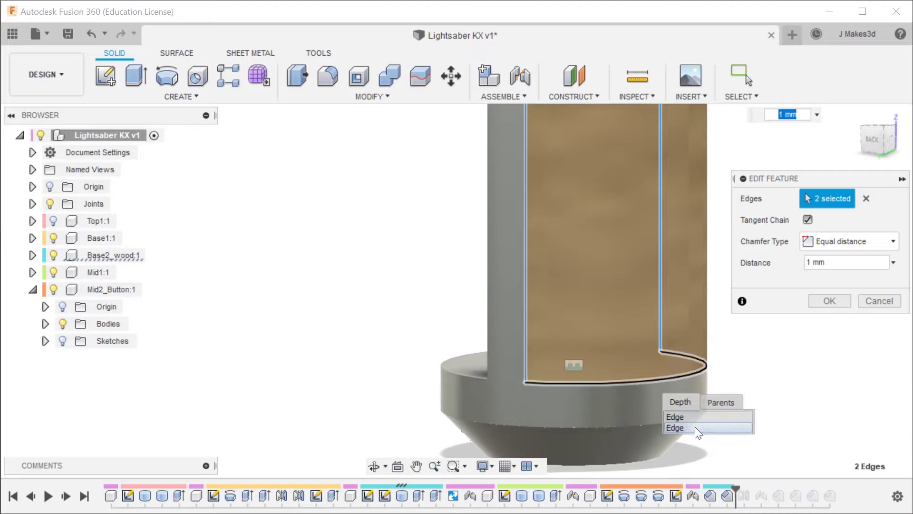
left_click(694, 427)
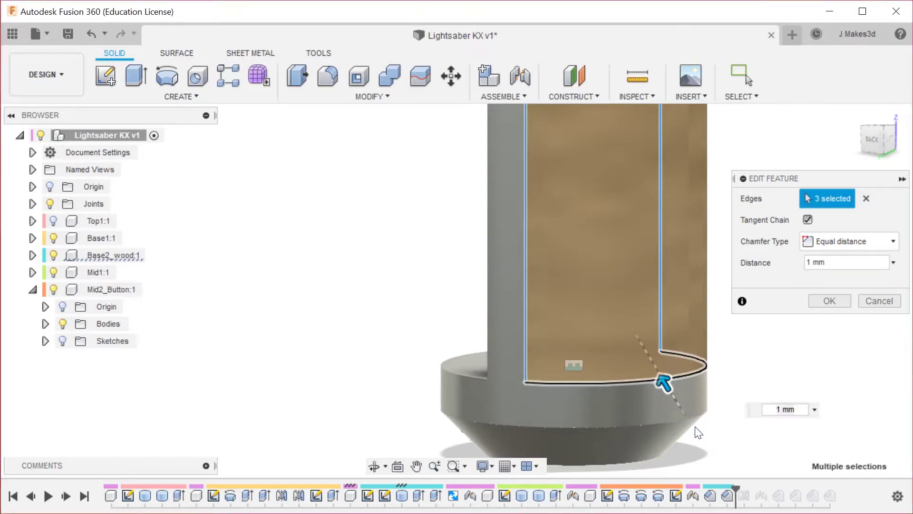
left_click(822, 306)
left_click(84, 496)
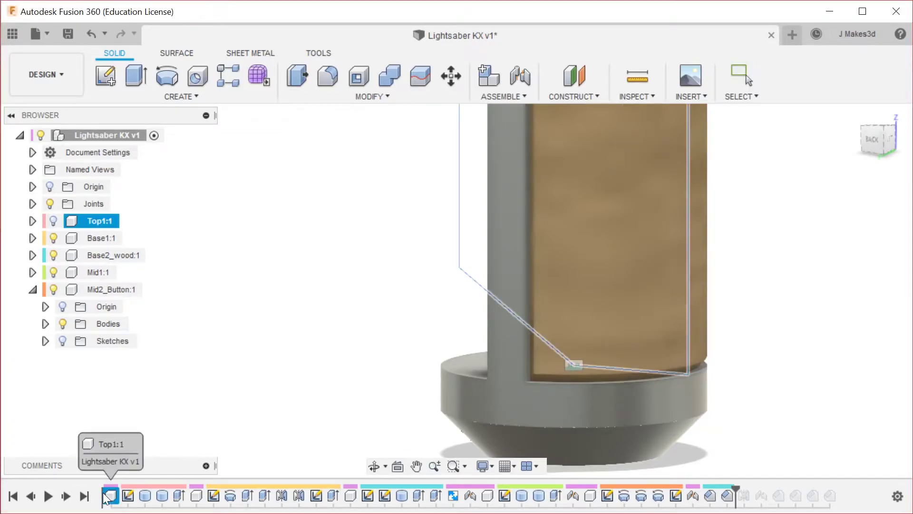
Inspect the chamfered grip and show the Top1 component above Mid1.
middle_click_drag(734, 302, 865, 328, "shift")
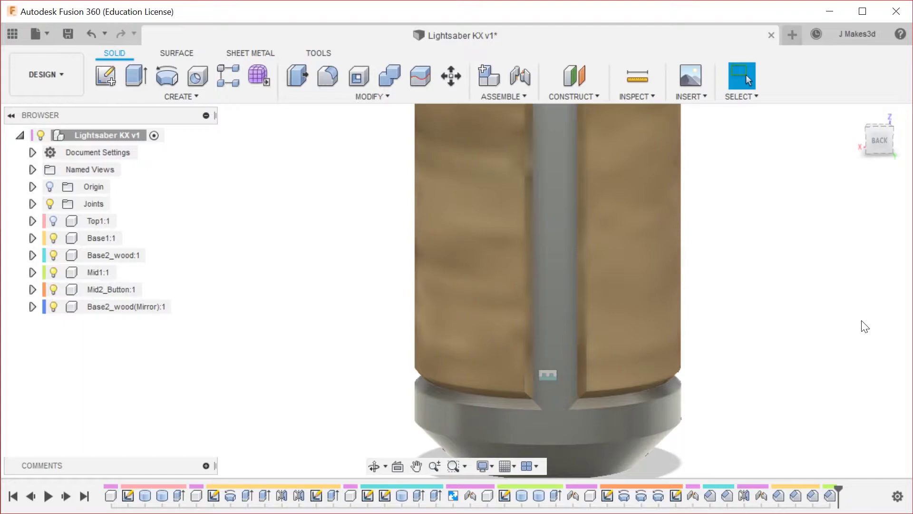
scroll(526, 392, "down", 8)
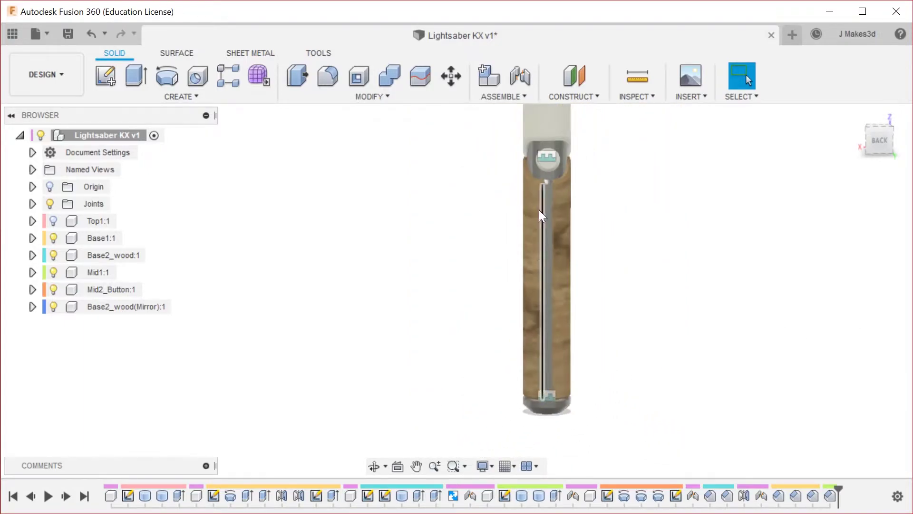
scroll(523, 247, "up", 6)
scroll(490, 240, "up", 5)
middle_click_drag(783, 249, 493, 264, "shift")
scroll(665, 309, "down", 2)
scroll(633, 290, "down", 2)
left_click(53, 221)
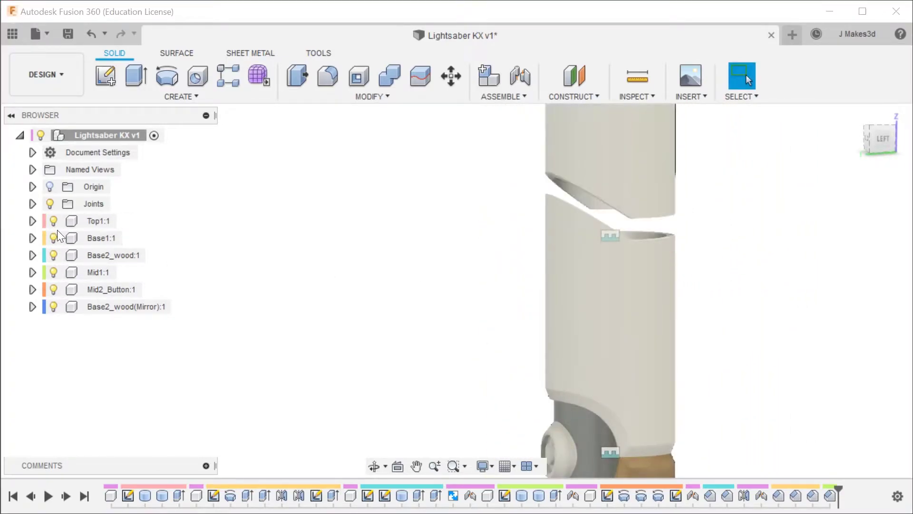
middle_click_drag(493, 311, 685, 299, "shift")
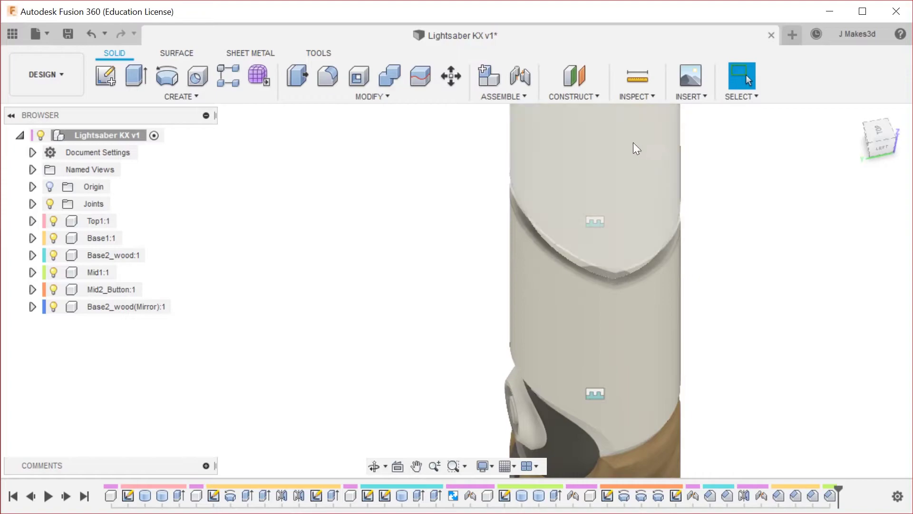
Measure the distance from Mid2_Button's top face inside Mid1 to the flat part of Mid1's upper rim.
left_click(638, 79)
middle_click_drag(717, 316, 620, 159, "shift")
left_click(606, 212)
scroll(587, 173, "up", 3)
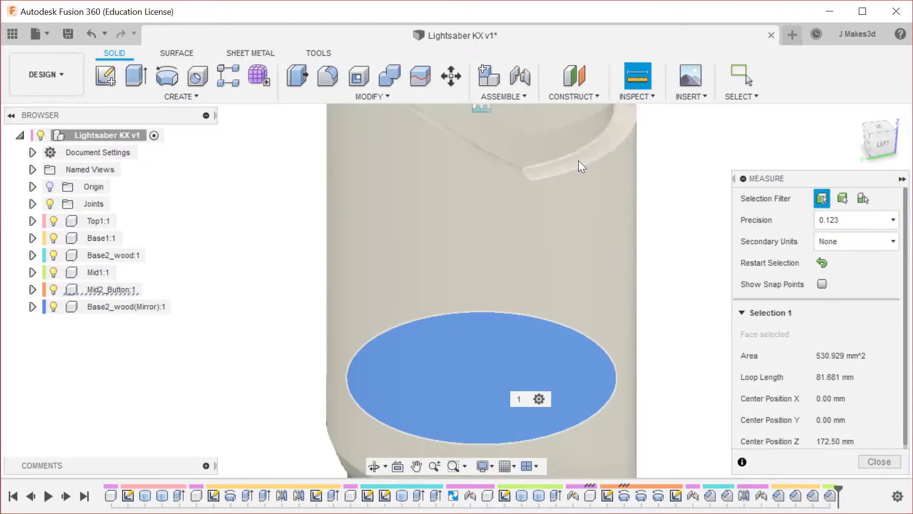
left_click(578, 160)
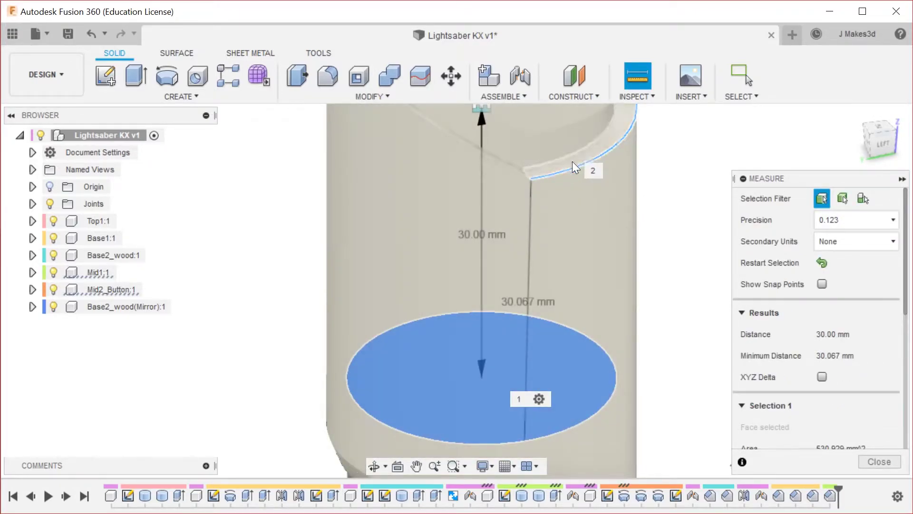
left_click(552, 177)
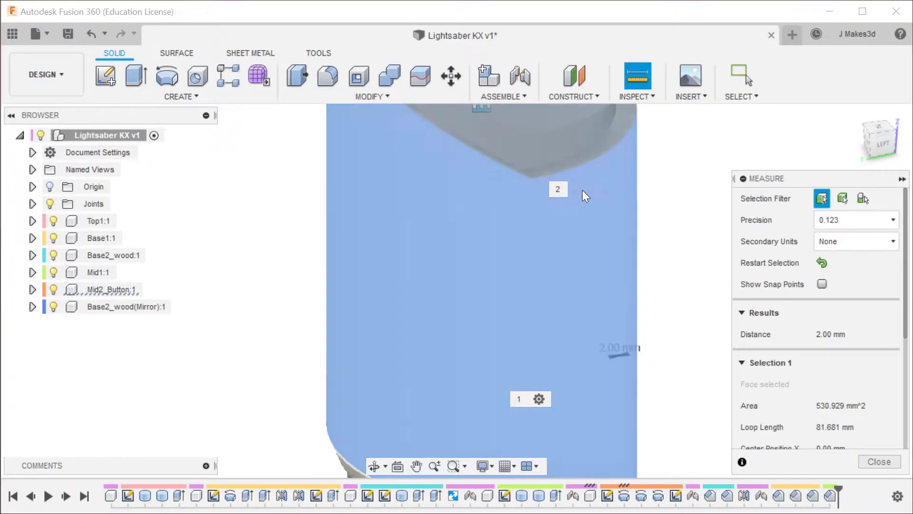
left_click(598, 192)
scroll(587, 155, "up", 2)
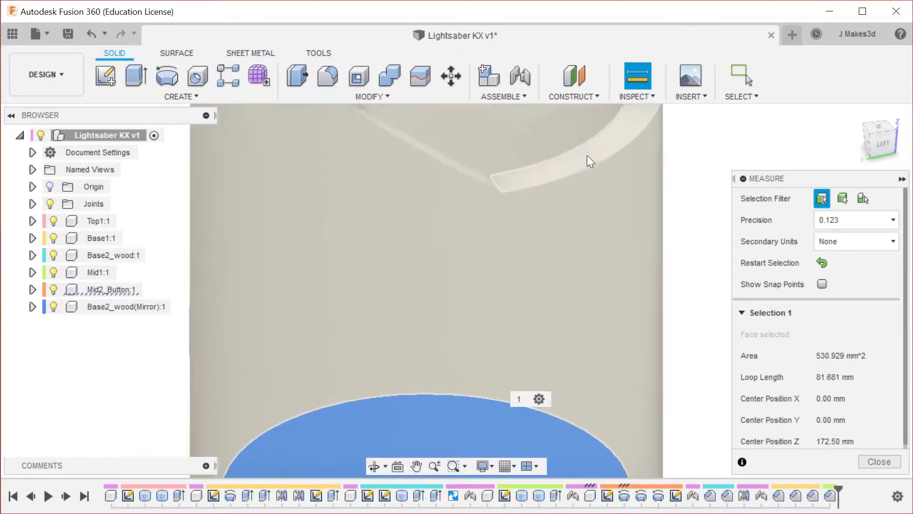
left_click(476, 182)
scroll(476, 182, "down", 3)
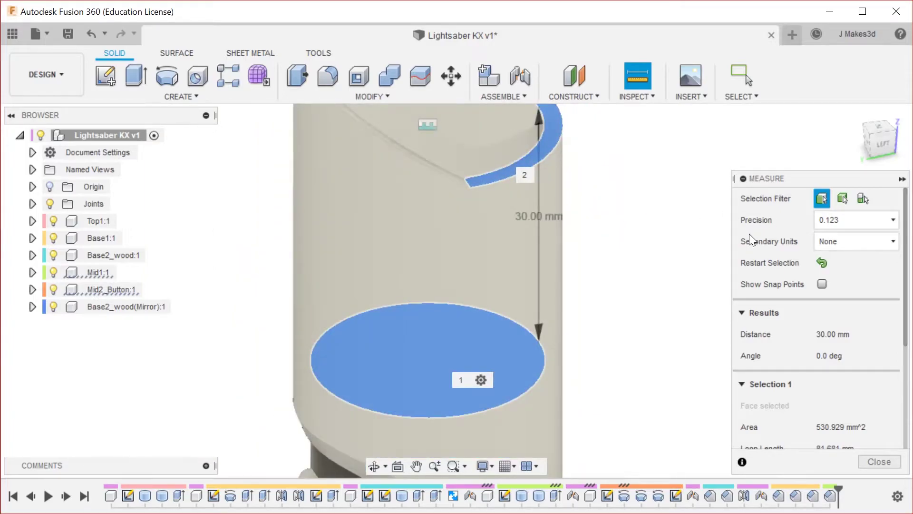
scroll(614, 266, "down", 3)
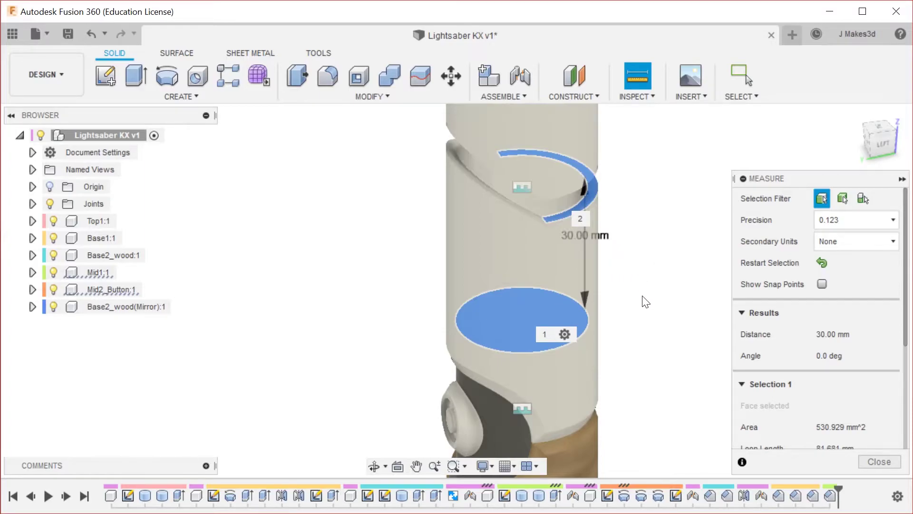
middle_click_drag(617, 299, 655, 213, "shift")
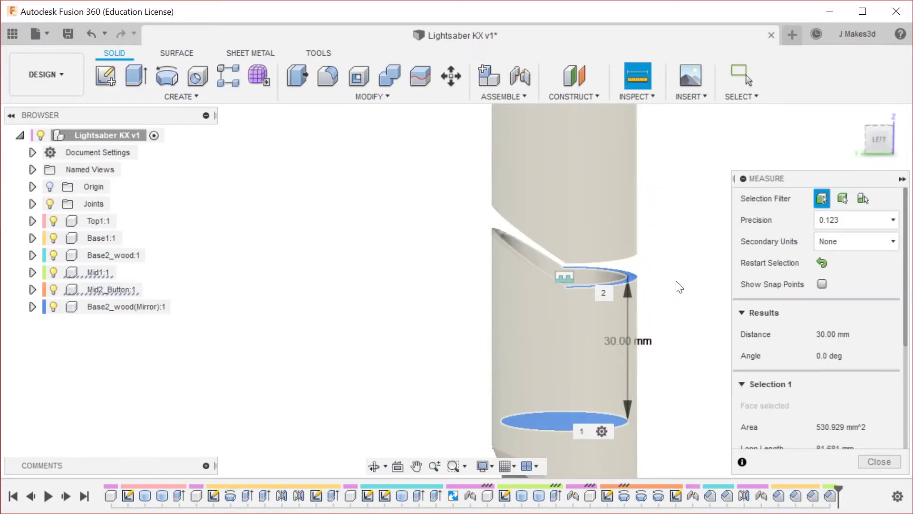
key("Escape")
Create a new empty, activated component named MidTop under the top-level assembly.
scroll(535, 312, "down", 3)
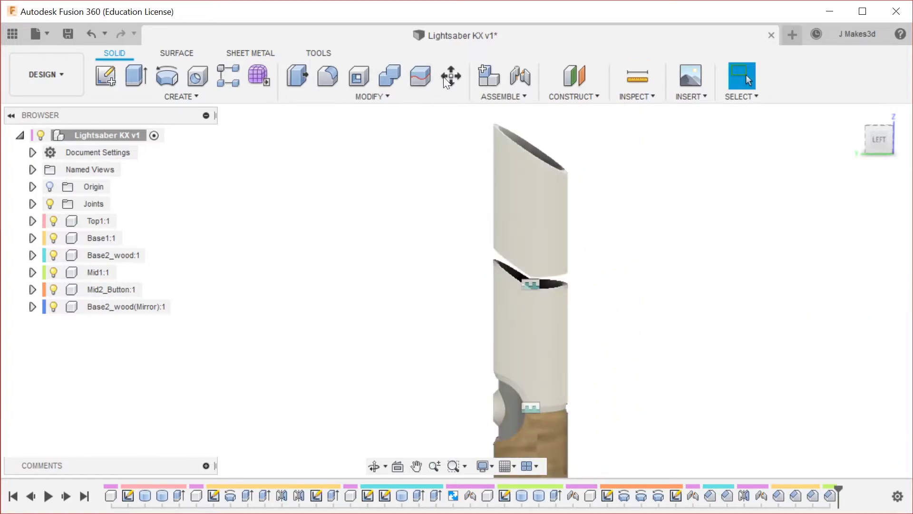
left_click(497, 74)
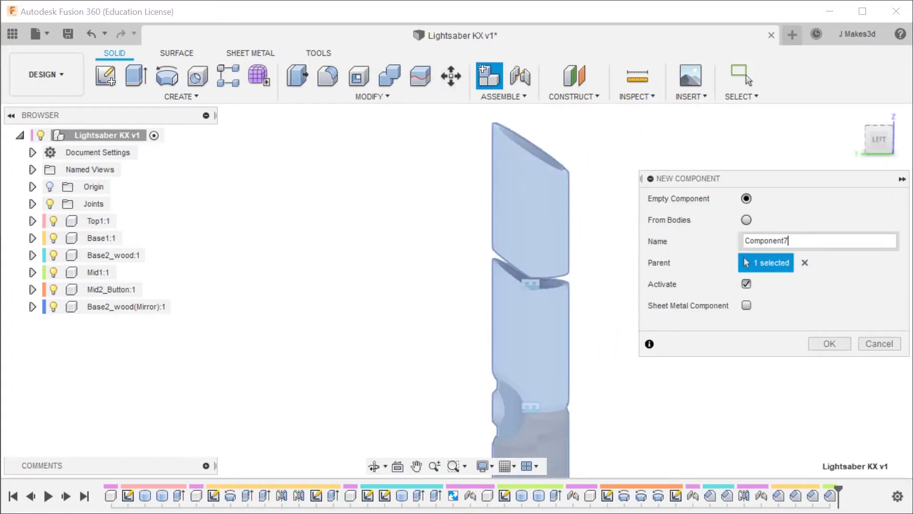
type("Midtop")
key("BackSpace")
key("BackSpace")
key("BackSpace")
type("Top")
key("Return")
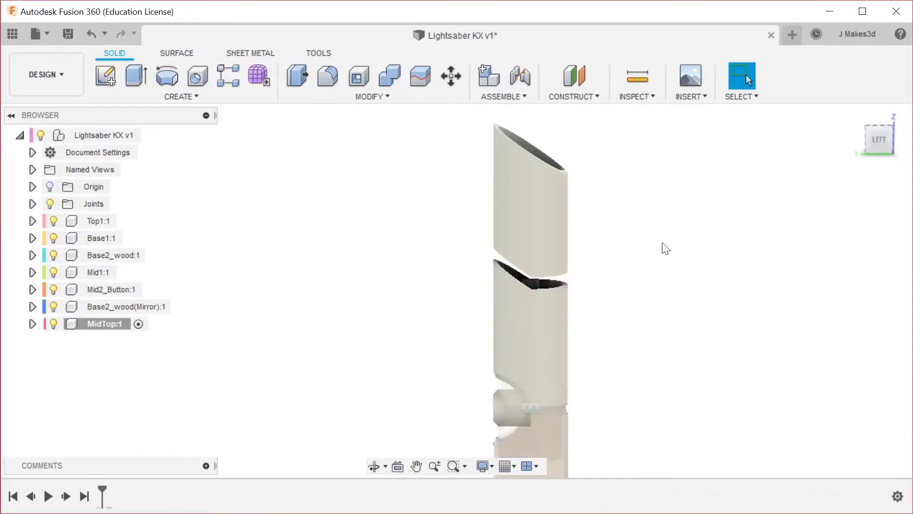
Isolate the MidTop component so all other components are hidden.
scroll(580, 303, "down", 2)
scroll(556, 239, "down", 3)
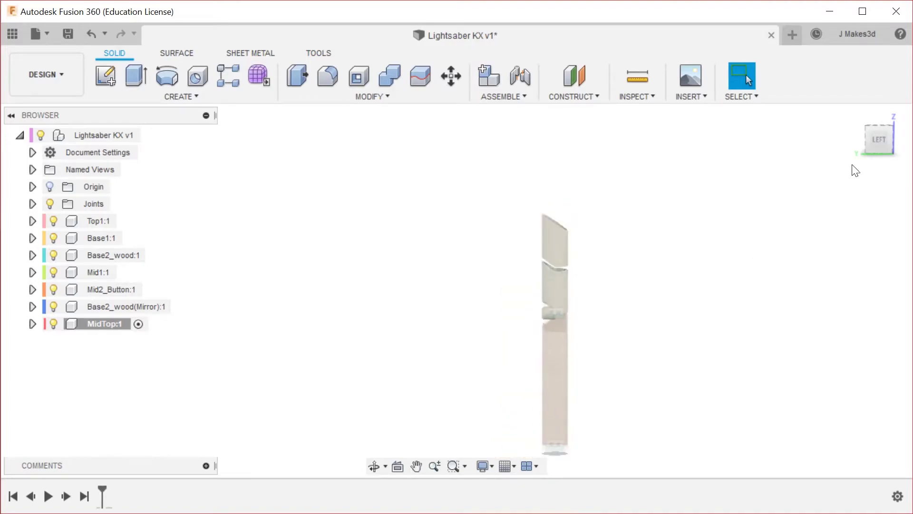
scroll(552, 260, "down", 3)
scroll(552, 349, "up", 3)
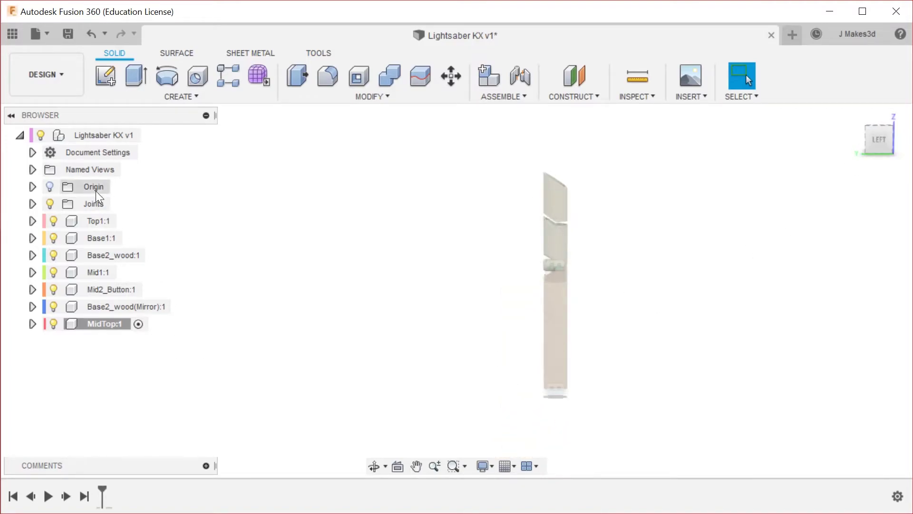
right_click(101, 325)
left_click(148, 513)
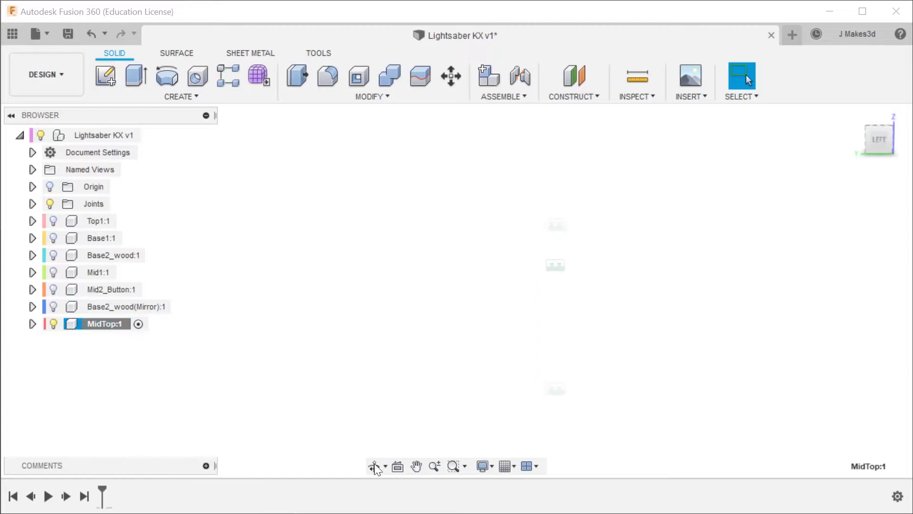
left_click(597, 414)
scroll(576, 433, "up", 3)
left_click(885, 140)
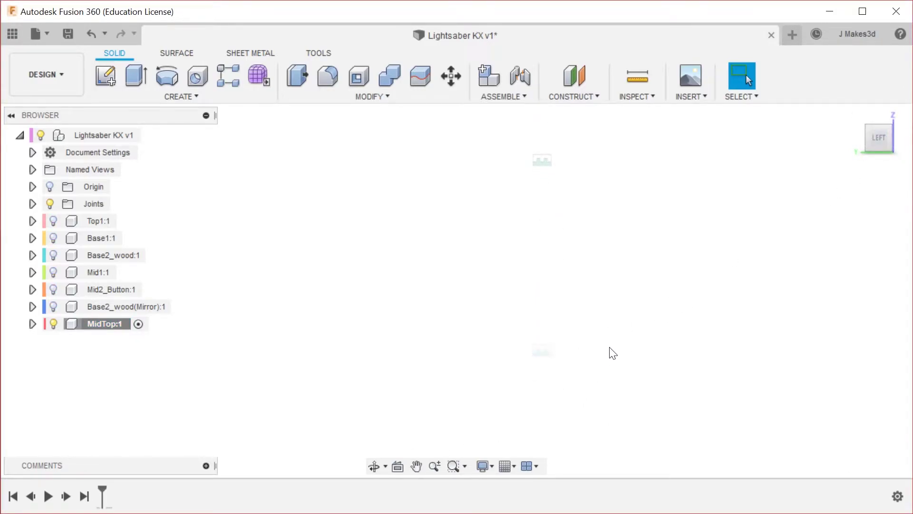
Start a sketch on the YZ plane in MidTop and draw a horizontal 29/2 mm line from the origin to its left.
key("l")
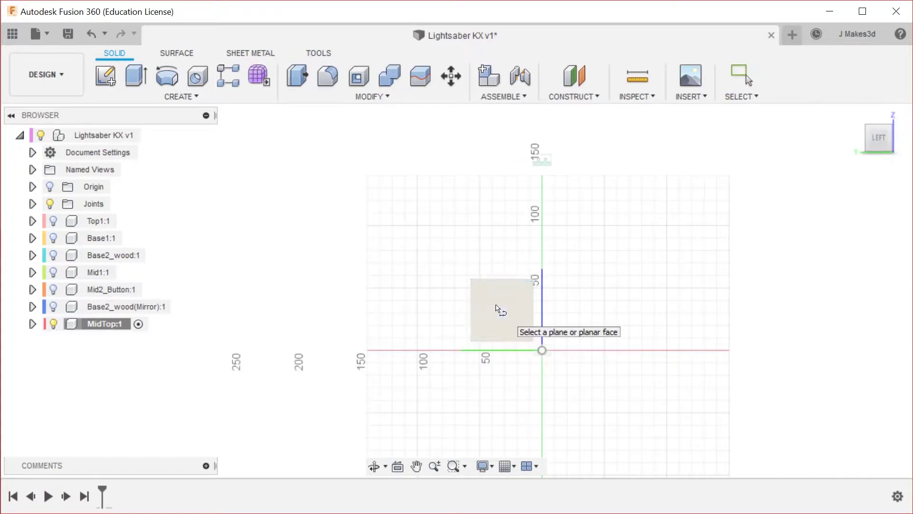
left_click(496, 306)
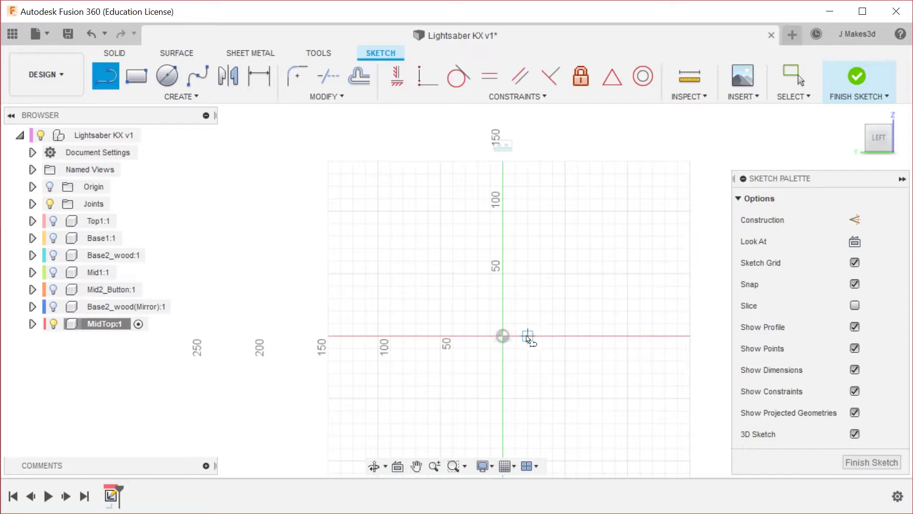
scroll(505, 338, "up", 8)
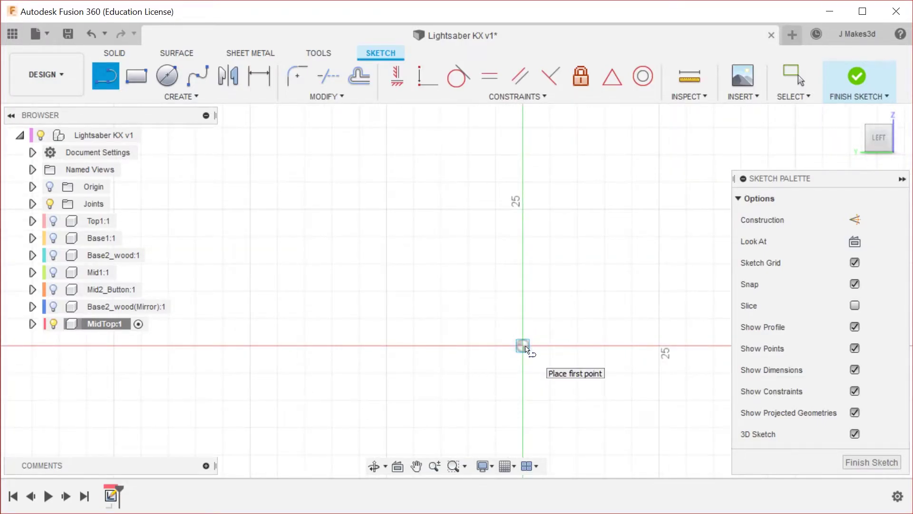
left_click(523, 345)
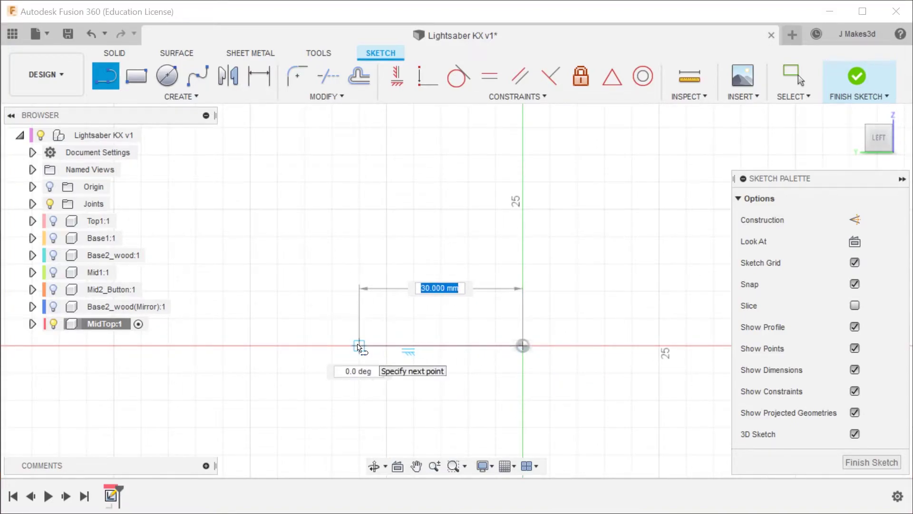
type("29")
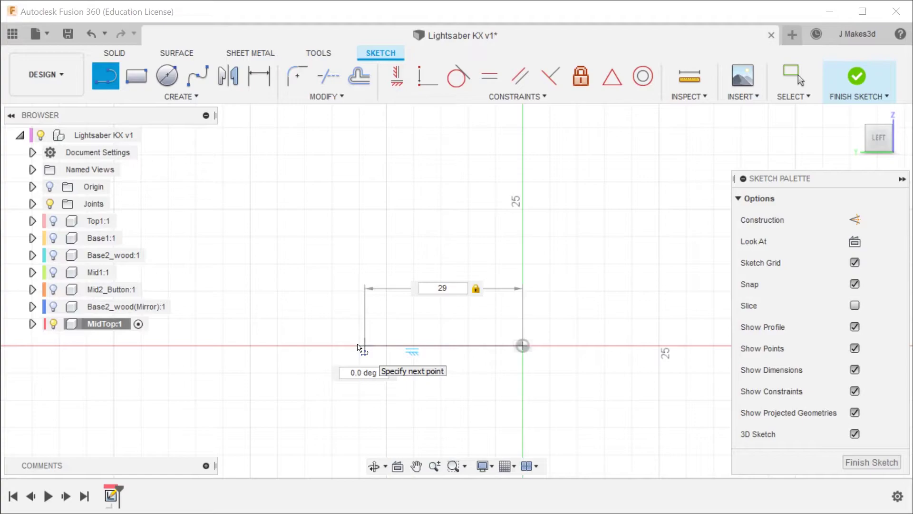
type("/2")
key("Return")
key("Escape")
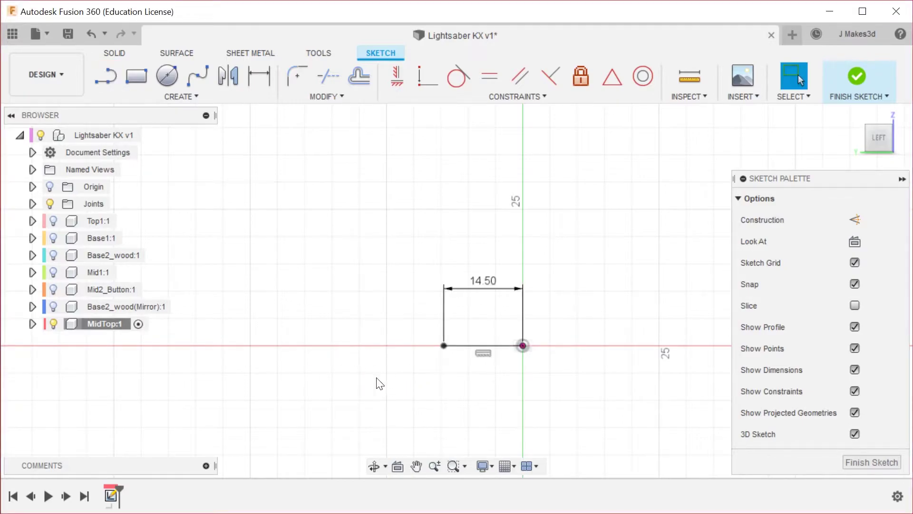
Draw a second horizontal line, 13 mm long, from the origin in the direction opposite the first line.
key("l")
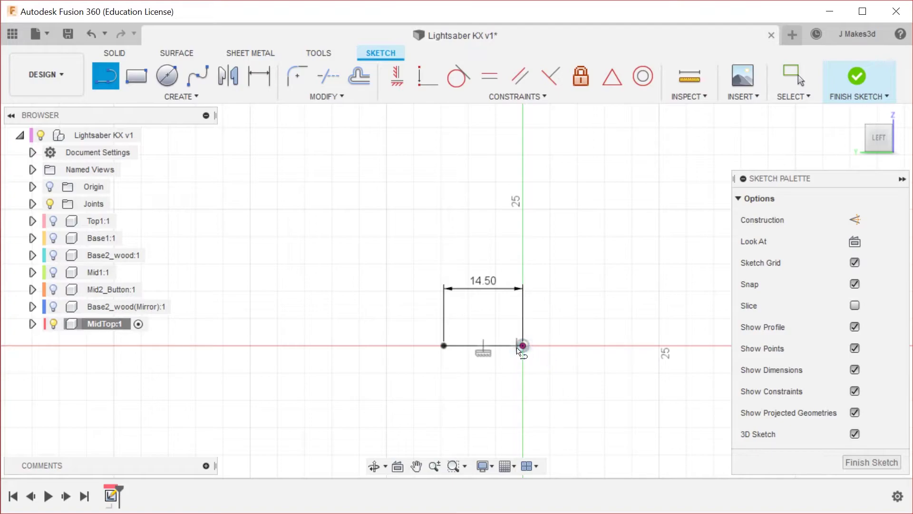
key("Escape")
key("l")
left_click(522, 345)
type("24")
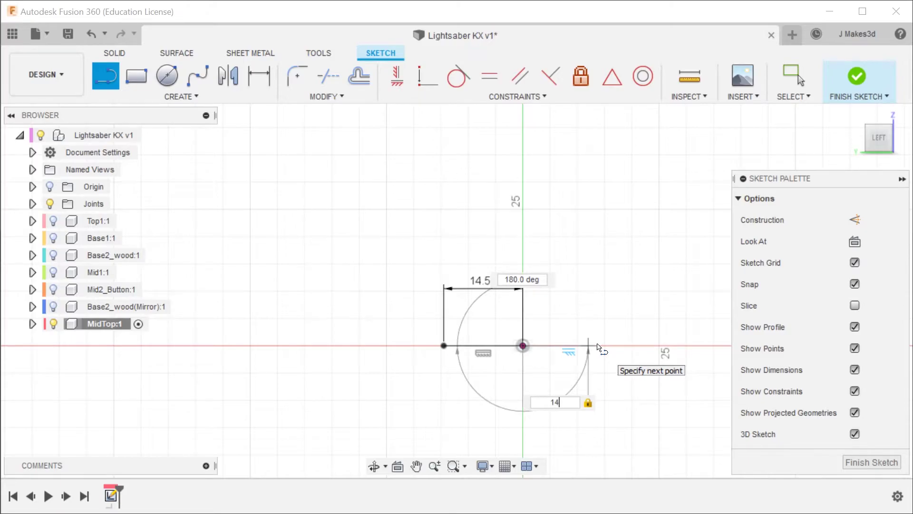
key("Return")
key("Escape")
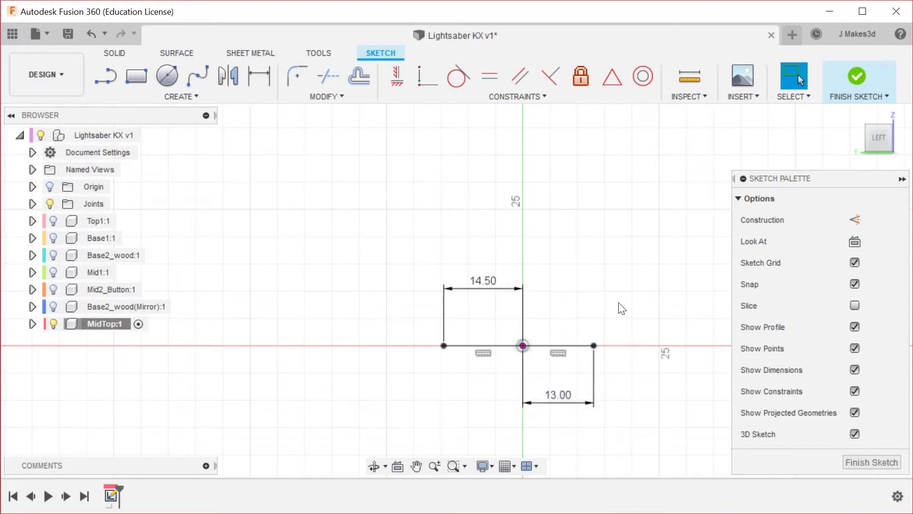
Begin another line at the outer end of the 13 mm line.
key("l")
scroll(581, 265, "down", 2)
scroll(591, 296, "up", 2)
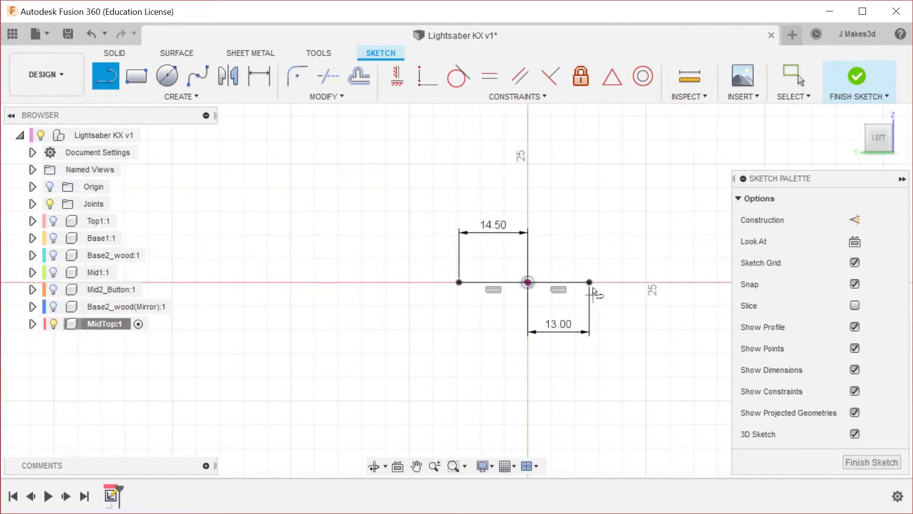
Draw a 25 mm line straight down from the outer end of the 13 mm line and close the rectangle back to the origin.
left_click(588, 282)
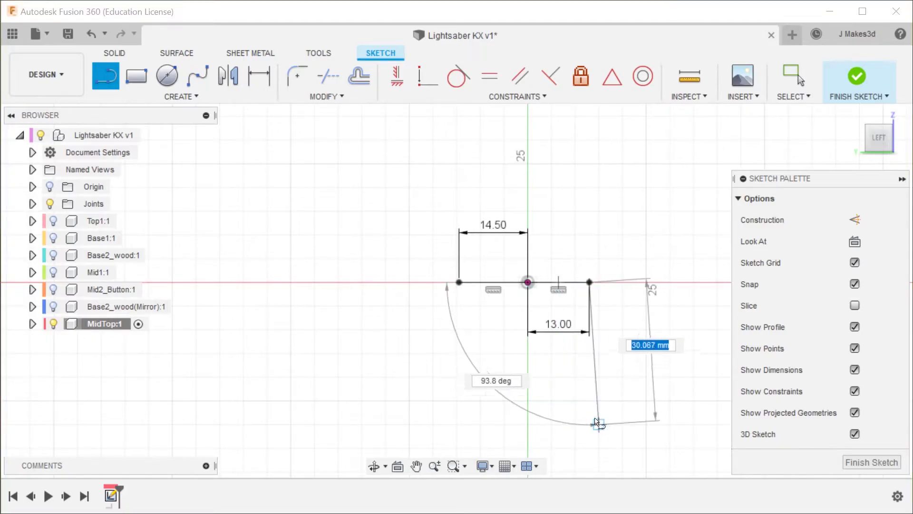
type("25")
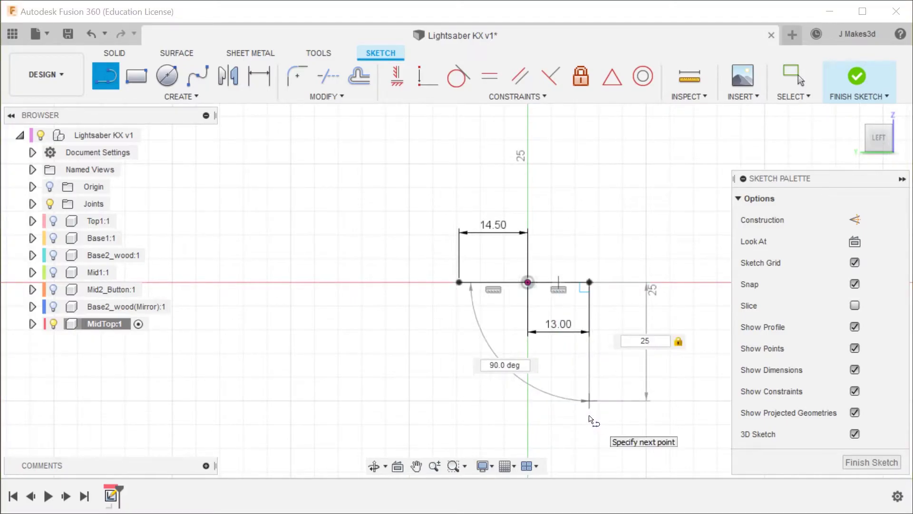
key("Return")
key("Escape")
key("l")
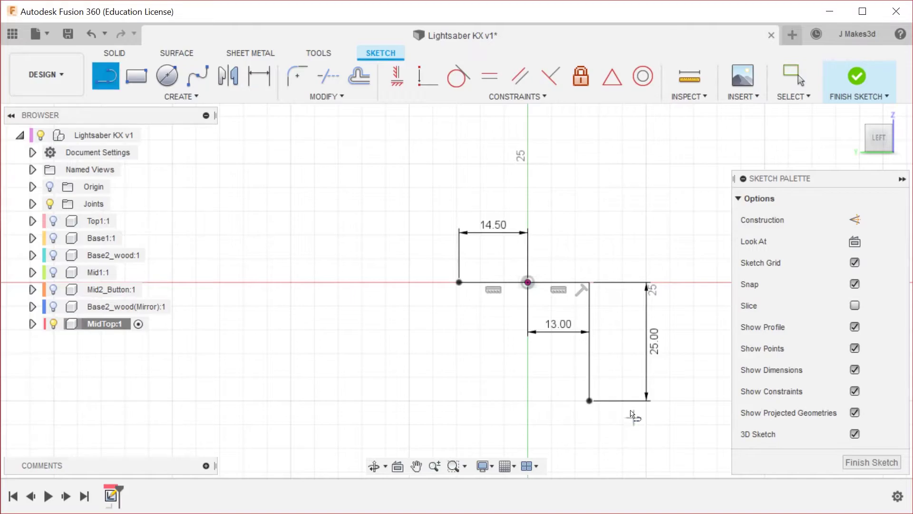
left_click(590, 401)
left_click(527, 400)
left_click(528, 282)
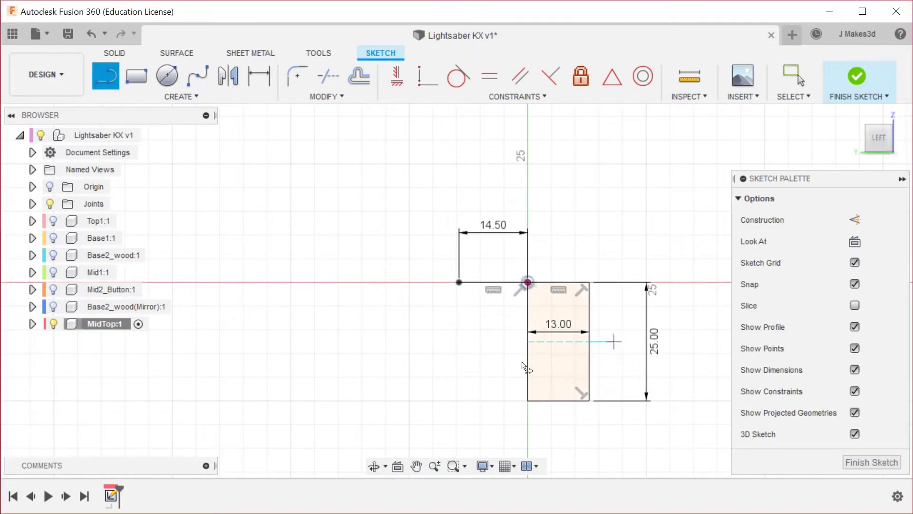
Draw a 25 mm vertical line upward from the origin.
scroll(471, 418, "down", 2)
scroll(481, 247, "up", 2)
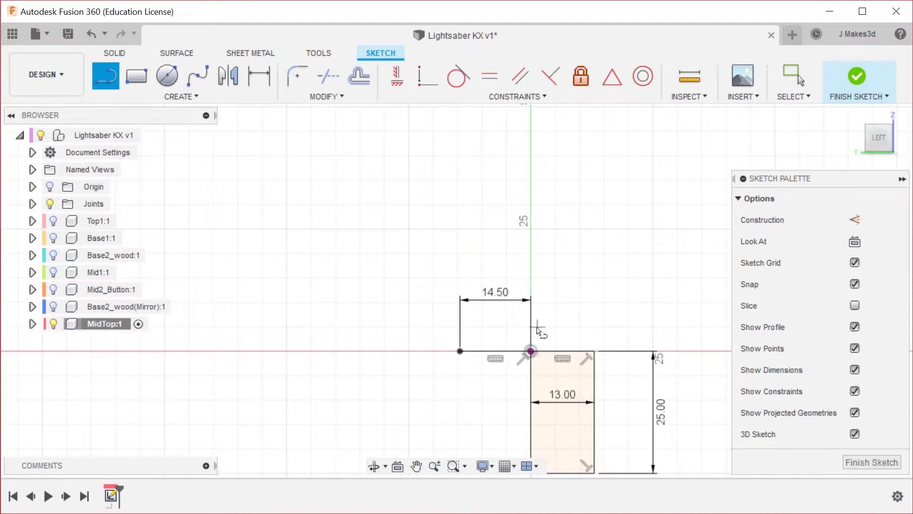
left_click(531, 352)
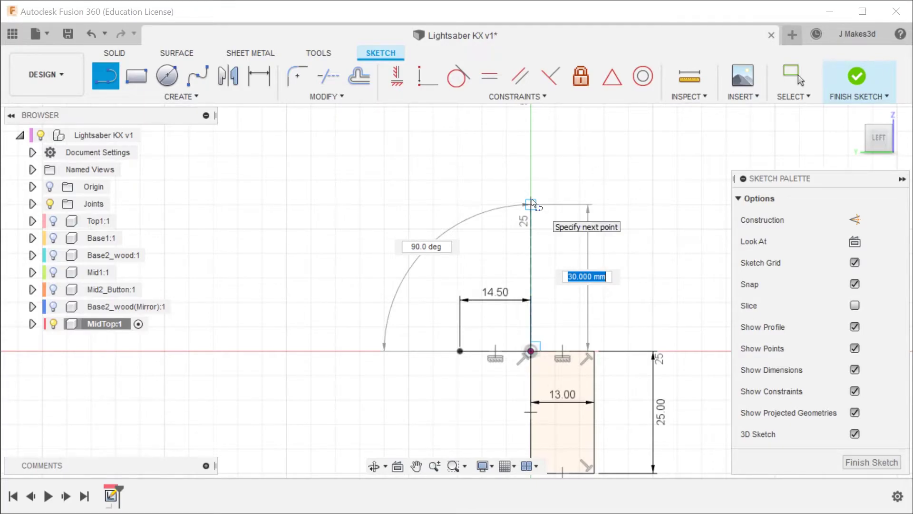
type("25")
key("Return")
key("Escape")
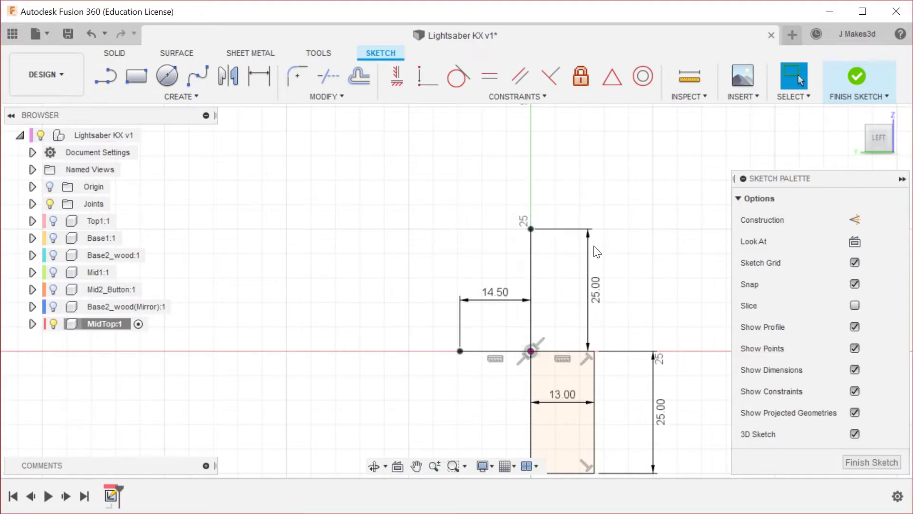
Extend the upper vertical line with another 10 mm segment straight up from its end.
key("l")
left_click(531, 229)
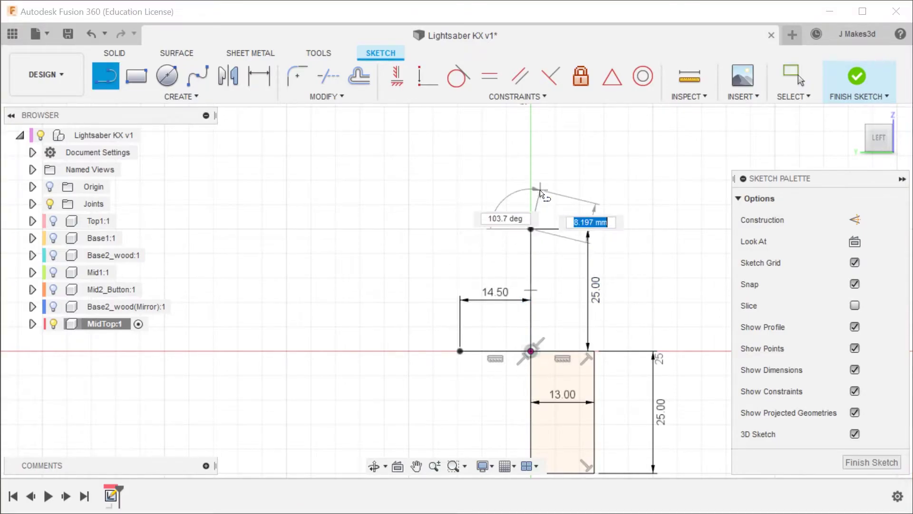
type("10")
key("Return")
key("Escape")
Close the 25 mm and 10 mm high rectangles above the origin with lines matching the 13 mm width.
key("l")
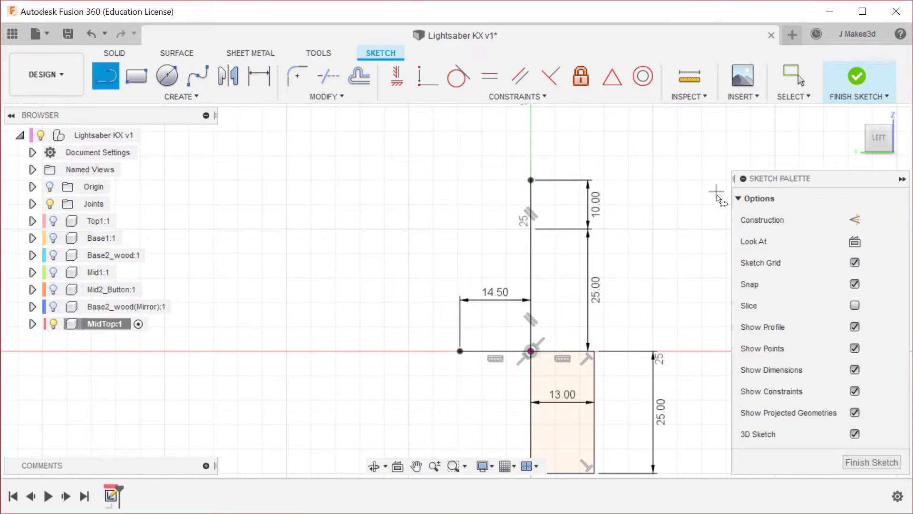
left_click(530, 230)
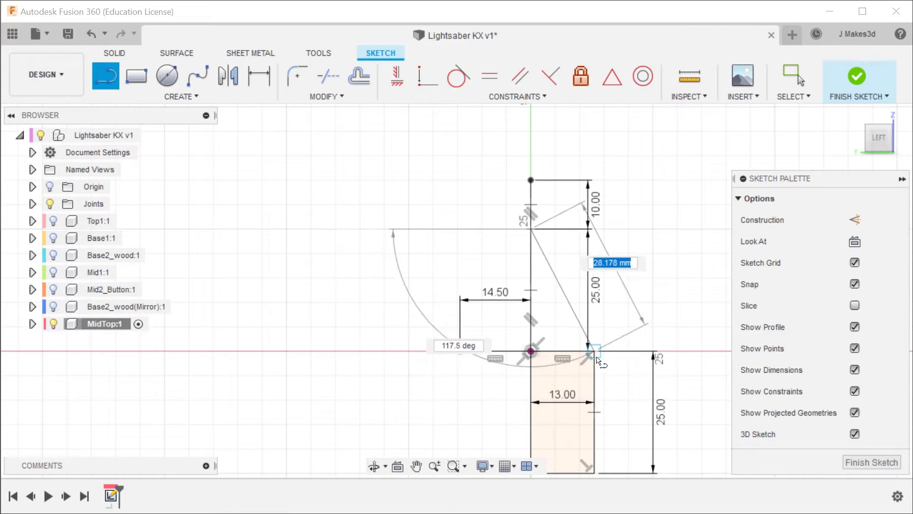
left_click(595, 229)
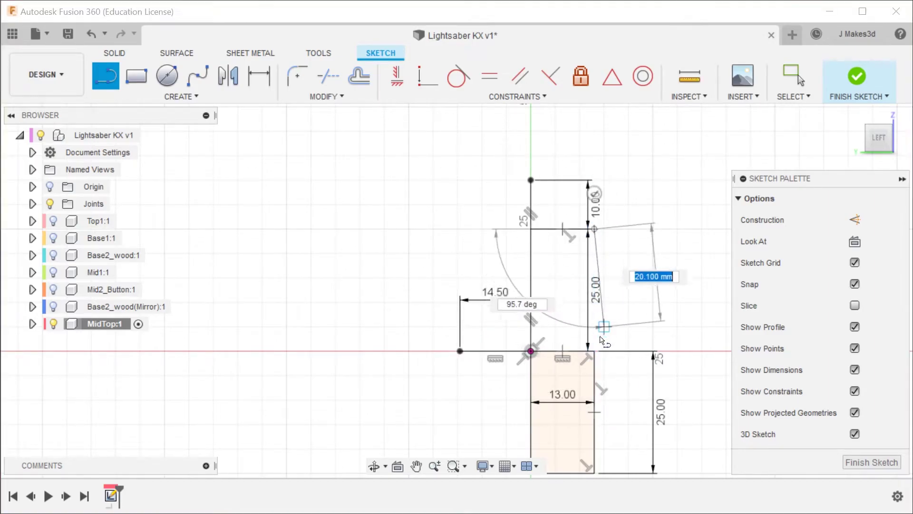
key("Escape")
left_click(531, 180)
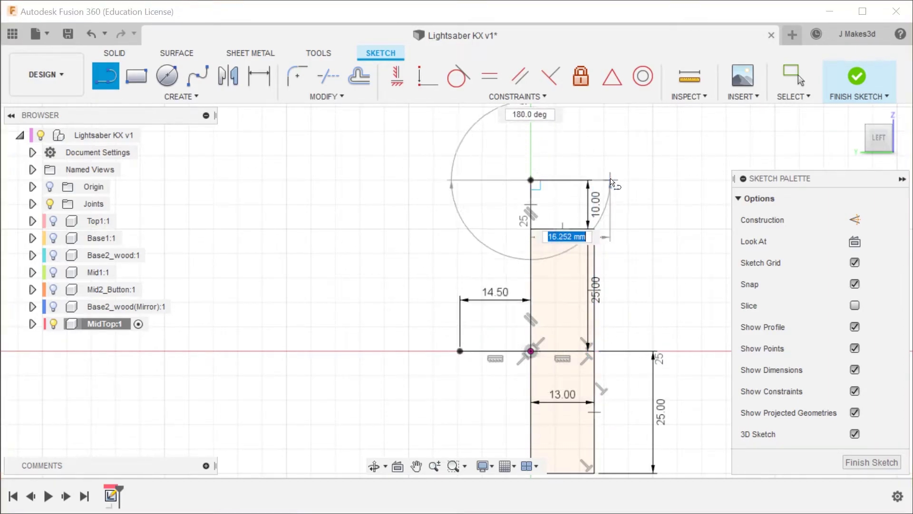
left_click(595, 179)
left_click(595, 229)
key("Escape")
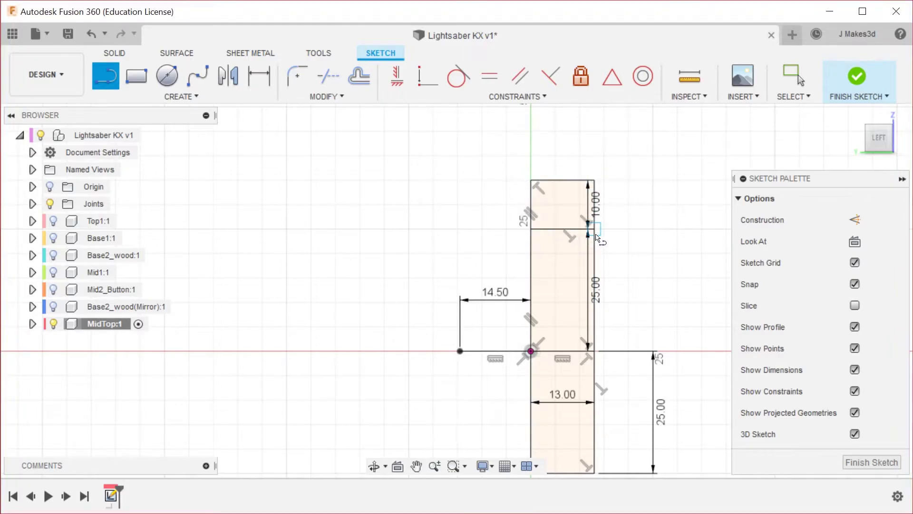
Close a 25 mm high rectangle above the 14.50 mm line, ending at the top of the 25 mm centre segment.
scroll(480, 292, "up", 2)
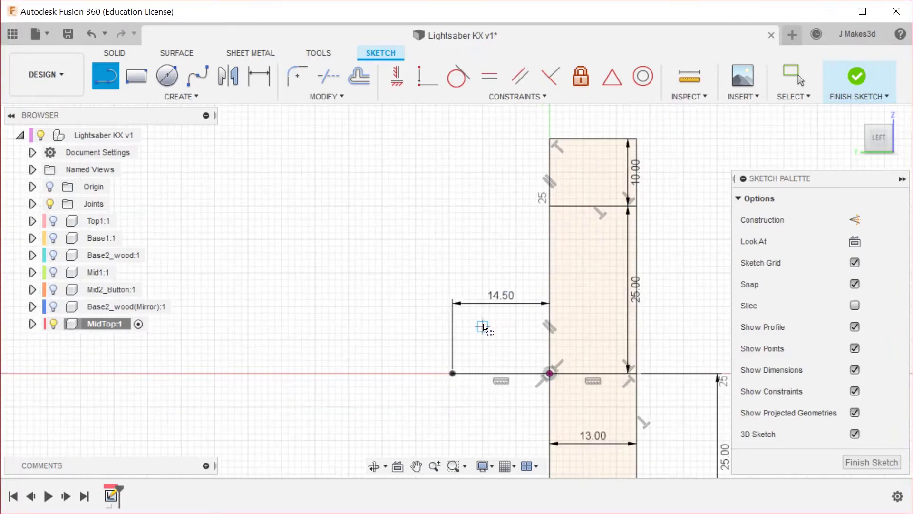
left_click(452, 373)
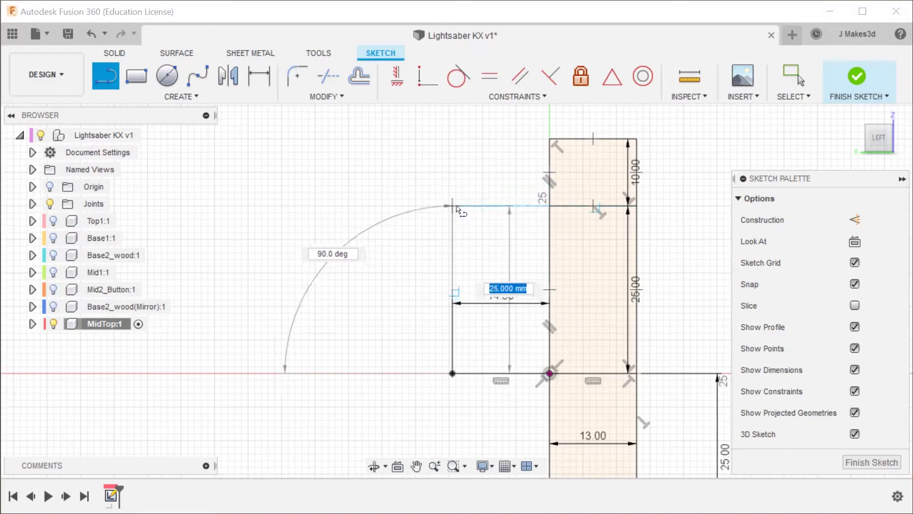
left_click(452, 206)
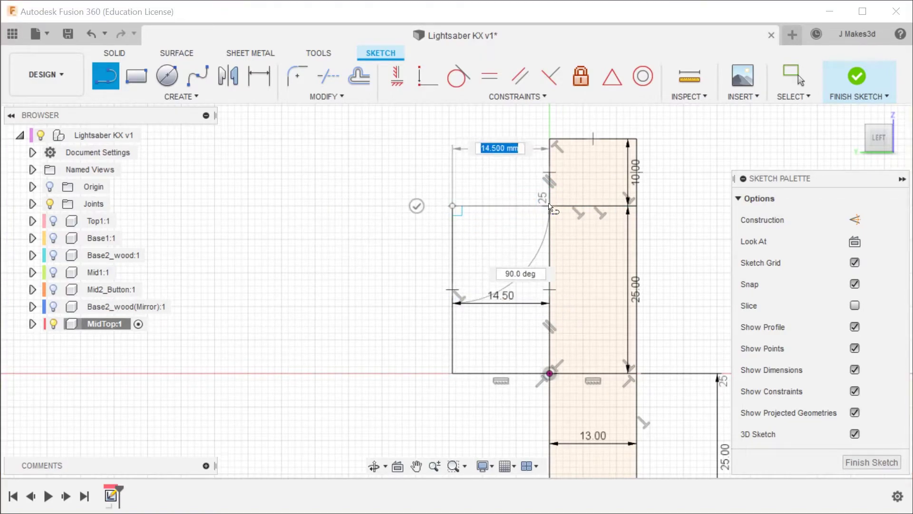
left_click(549, 206)
key("Escape")
scroll(472, 258, "down", 1)
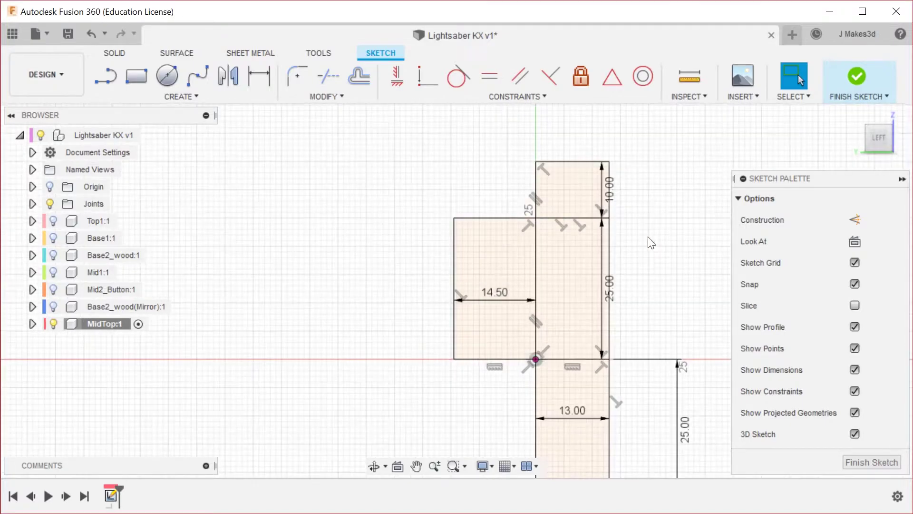
scroll(481, 249, "down", 2)
scroll(556, 241, "up", 2)
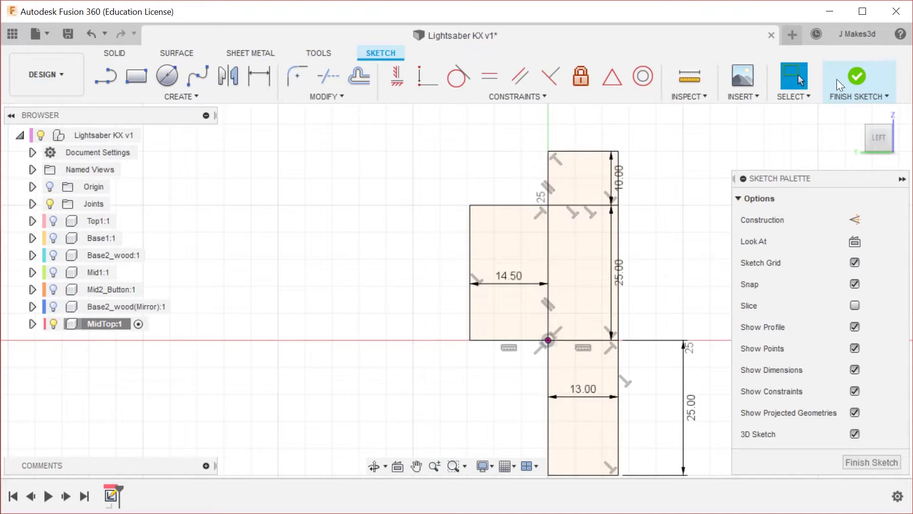
Finish the sketch and revolve the three stacked 13 mm wide profiles 360° around the vertical centre line as a new body.
left_click(857, 75)
mouse_move(614, 313)
middle_mouse_down("shift")
mouse_move(619, 320)
mouse_move(646, 289)
middle_mouse_up("shift")
type("s")
type("rev")
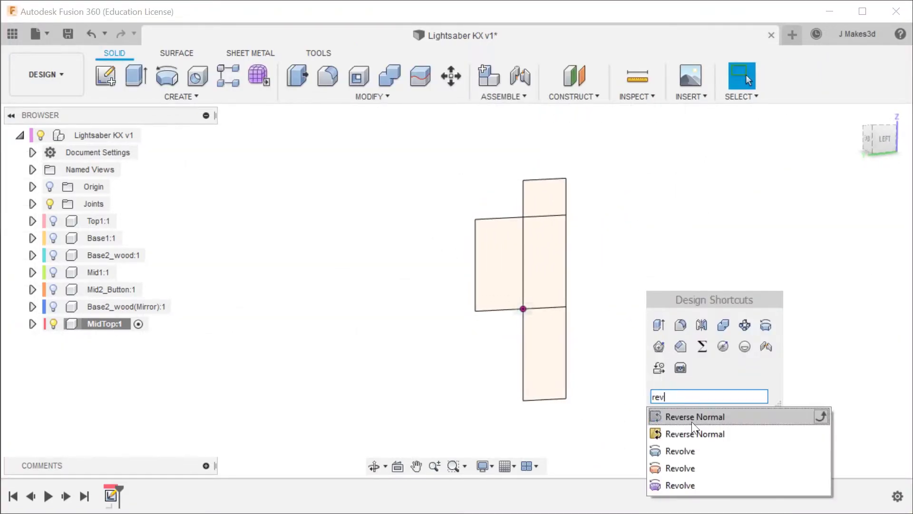
left_click(691, 451)
left_click(546, 347)
left_click(547, 273)
left_click(549, 204)
left_click(808, 219)
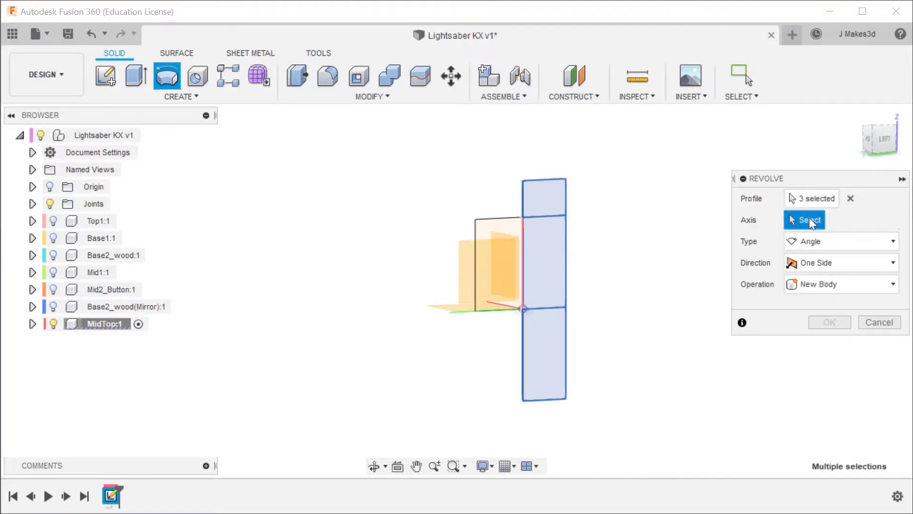
left_click(524, 238)
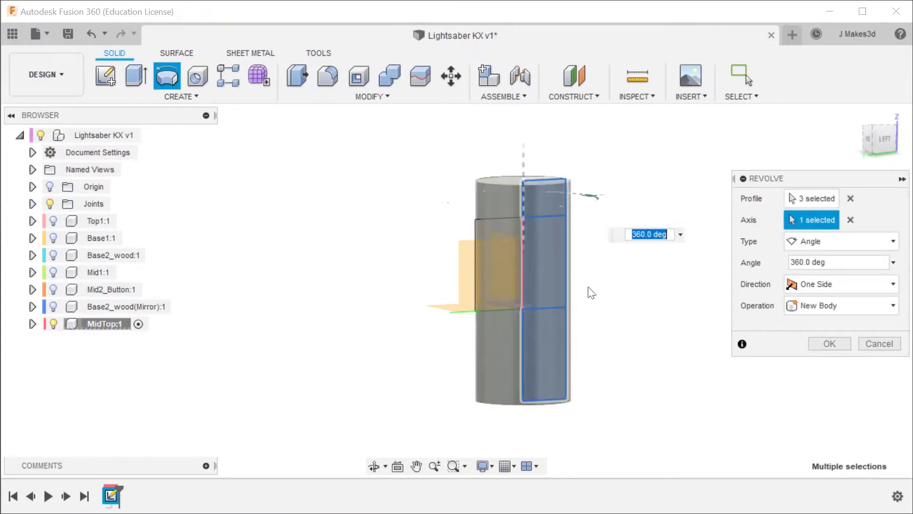
left_click(830, 343)
Extrude the 14.50 mm wide profile symmetrically by 2 mm and join it to the cylinder as a rib.
scroll(504, 233, "up", 3)
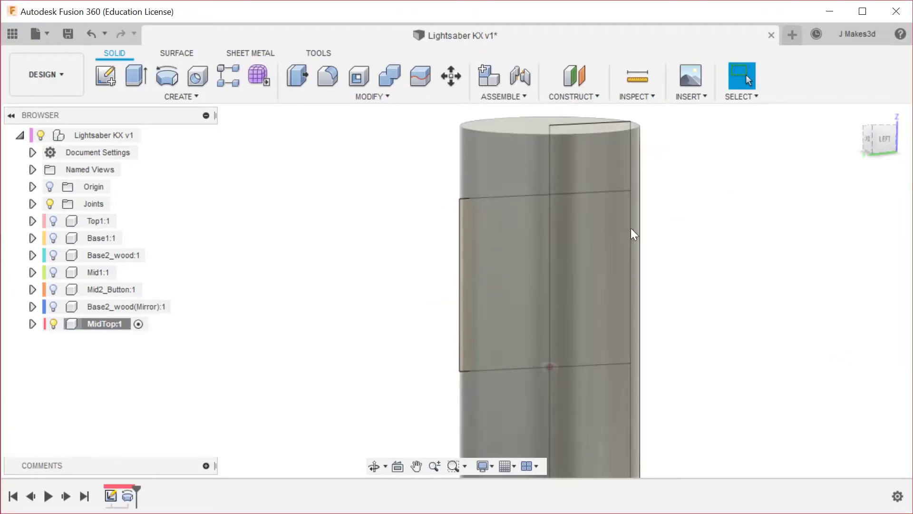
key("q")
left_click(461, 246)
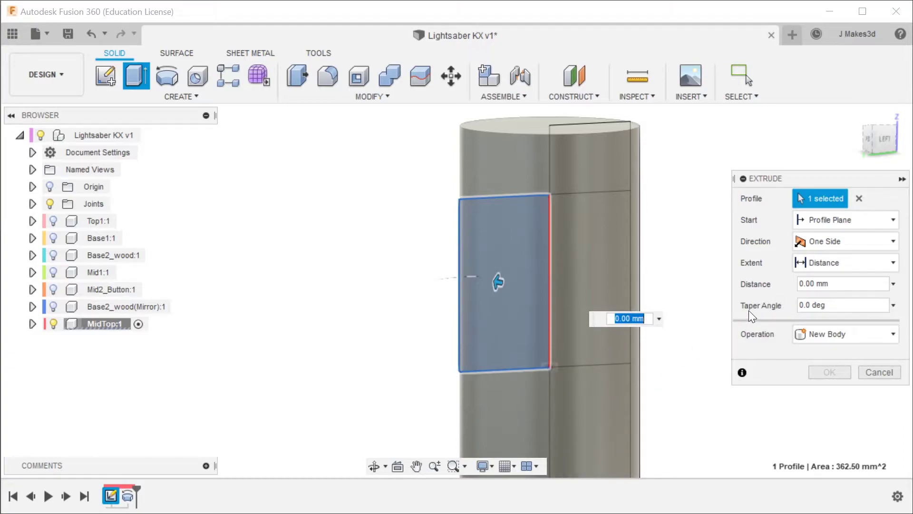
type("2")
left_click(840, 239)
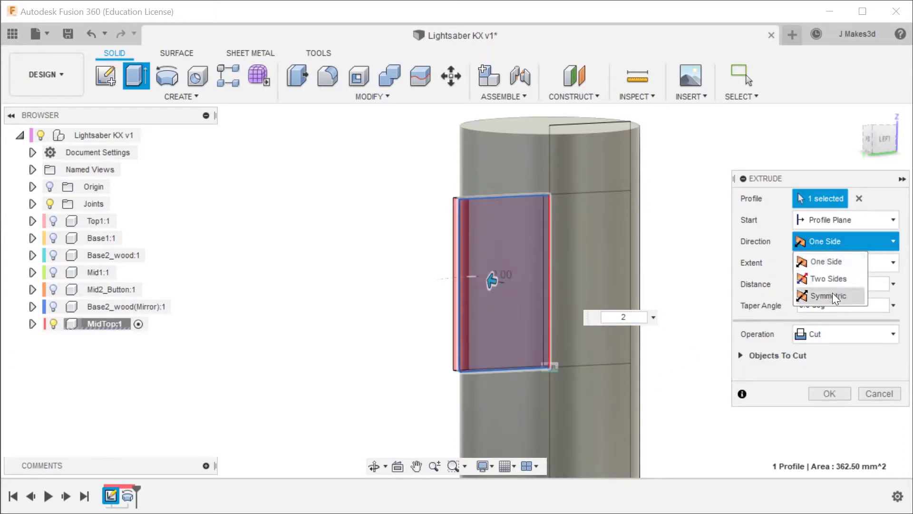
left_click(835, 293)
left_click(849, 355)
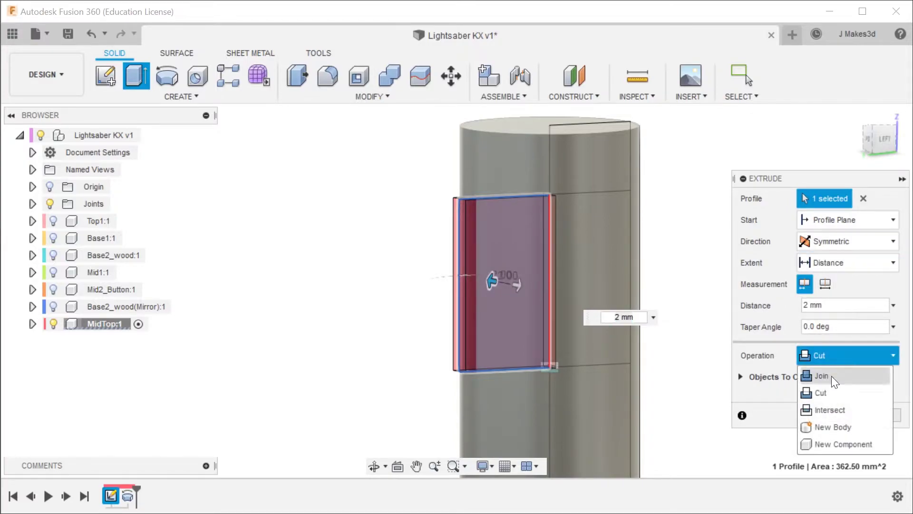
left_click(831, 376)
left_click(830, 393)
middle_click_drag(781, 331, 752, 320, "shift")
right_click(739, 306)
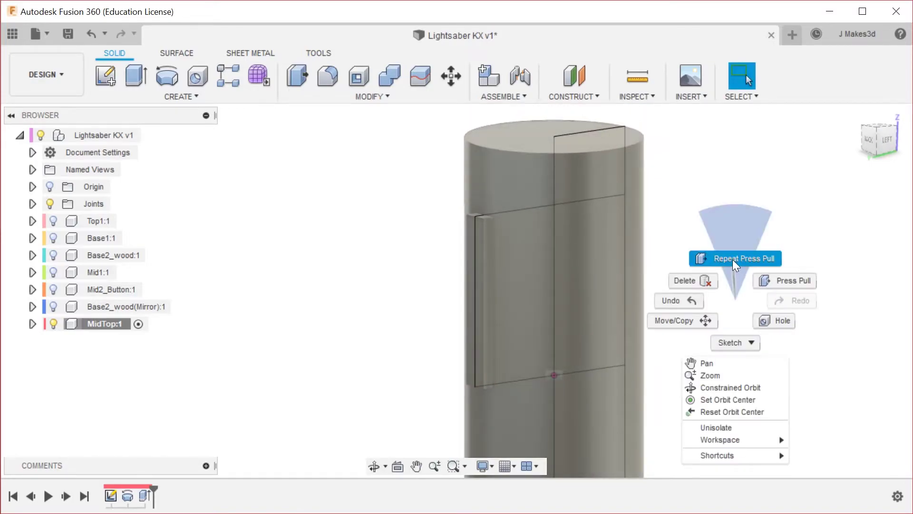
left_click(732, 284)
key("s")
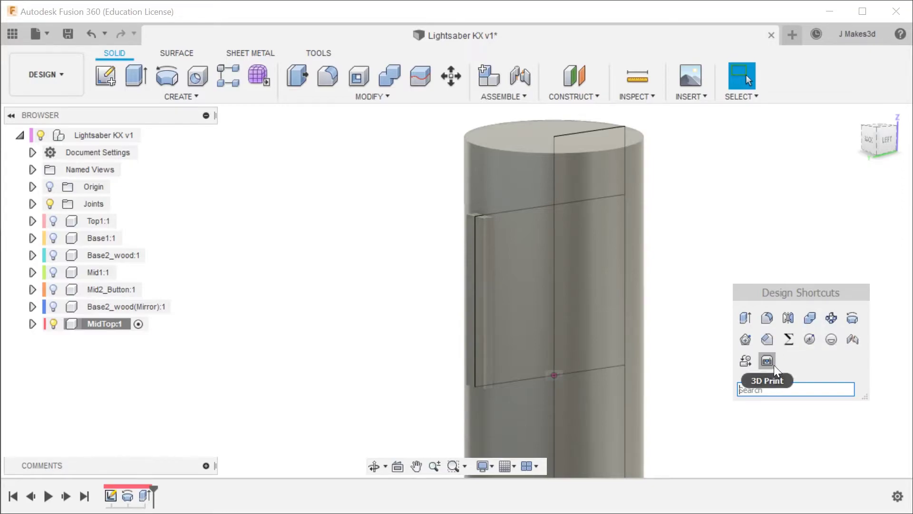
type("mir")
key("Return")
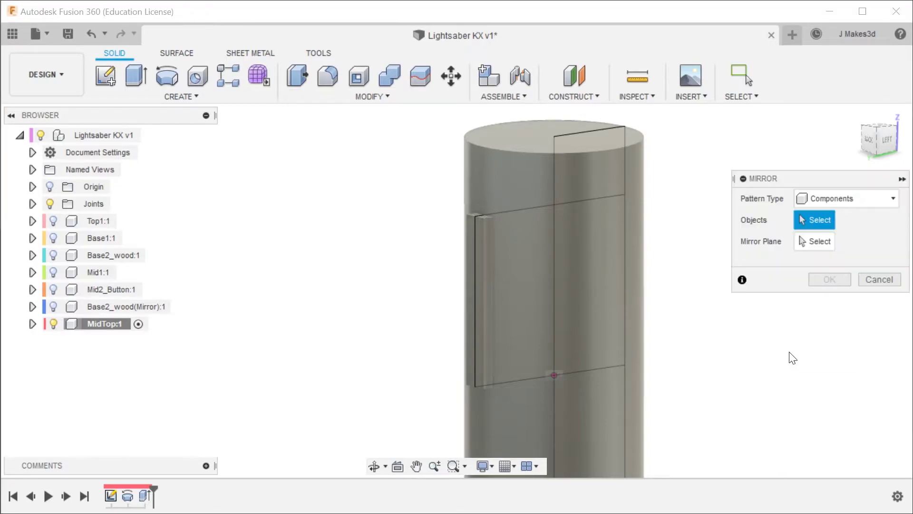
left_click(860, 199)
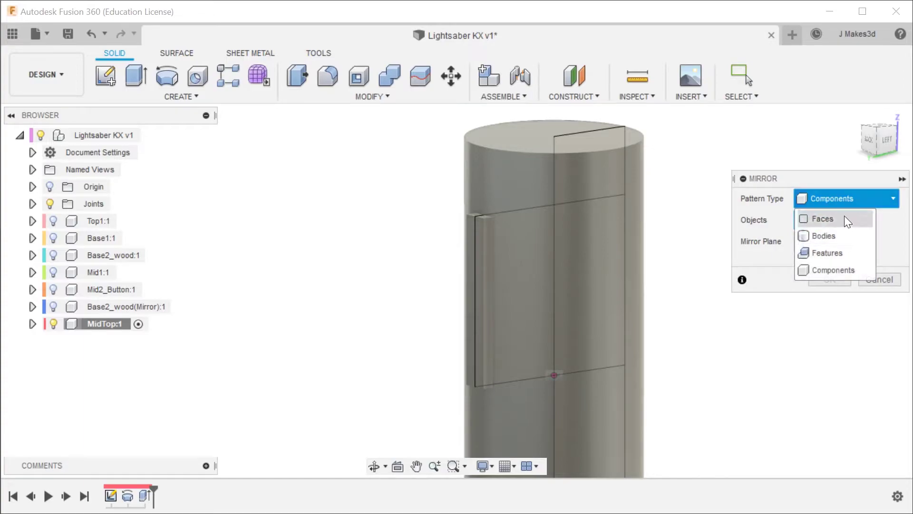
left_click(839, 254)
left_click(144, 495)
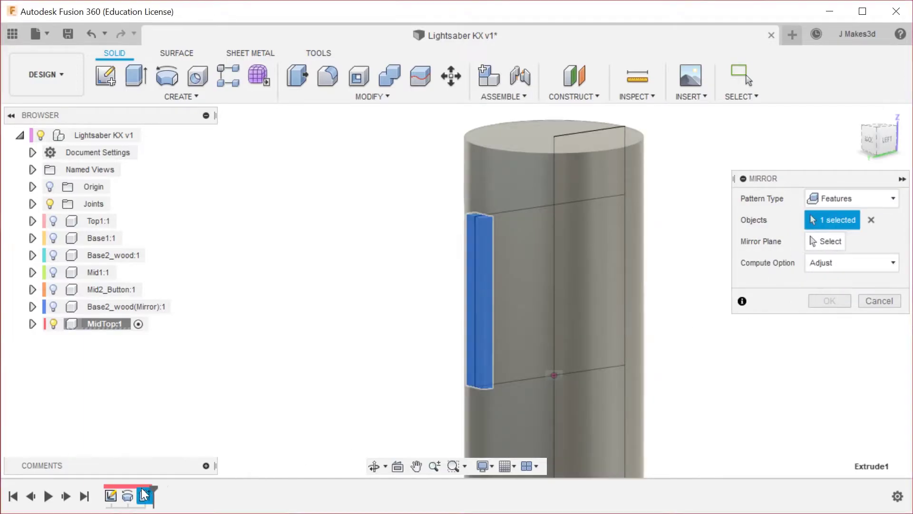
left_click(830, 242)
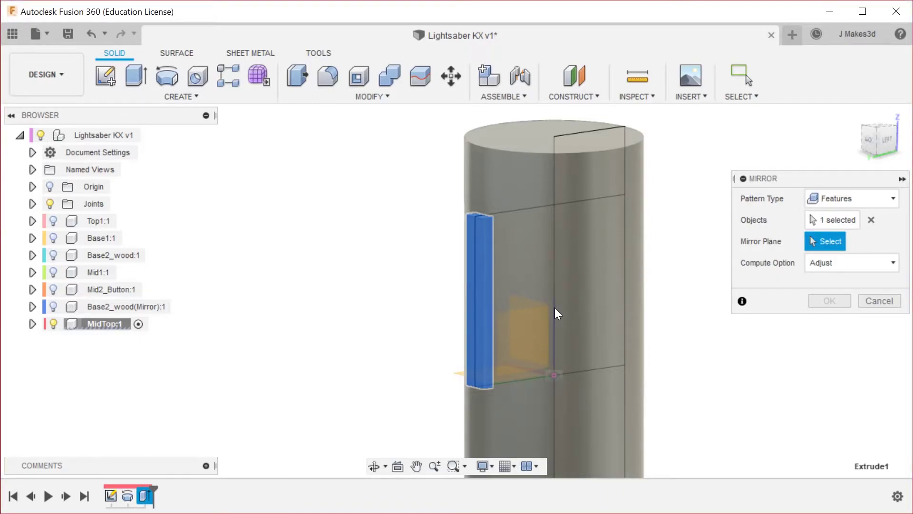
key("Escape")
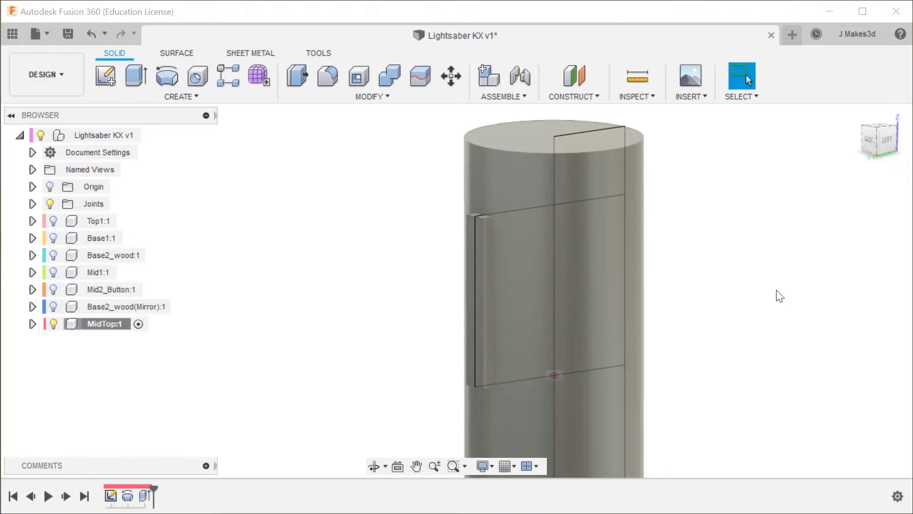
Set up a circular pattern of the rib's extrude feature around the cylinder's vertical Z axis.
type("spat")
key("BackSpace")
type("t")
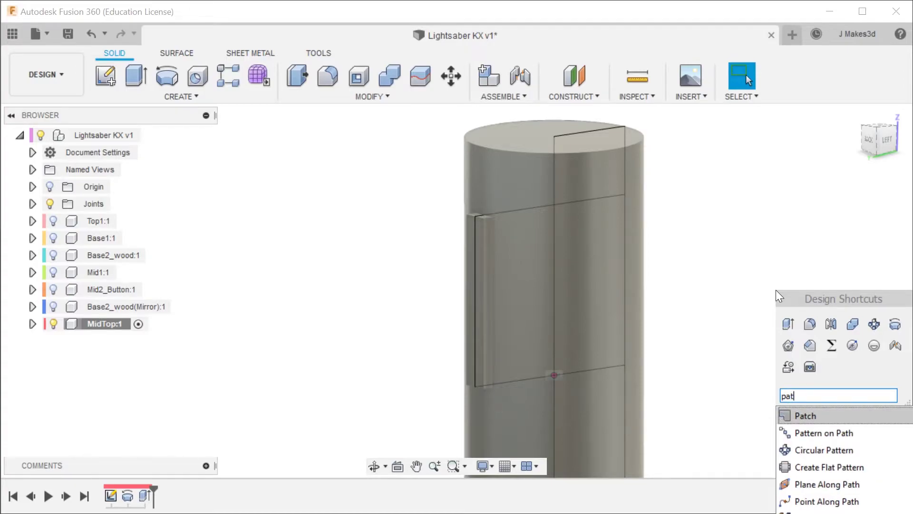
key("Down")
key("Down")
key("Return")
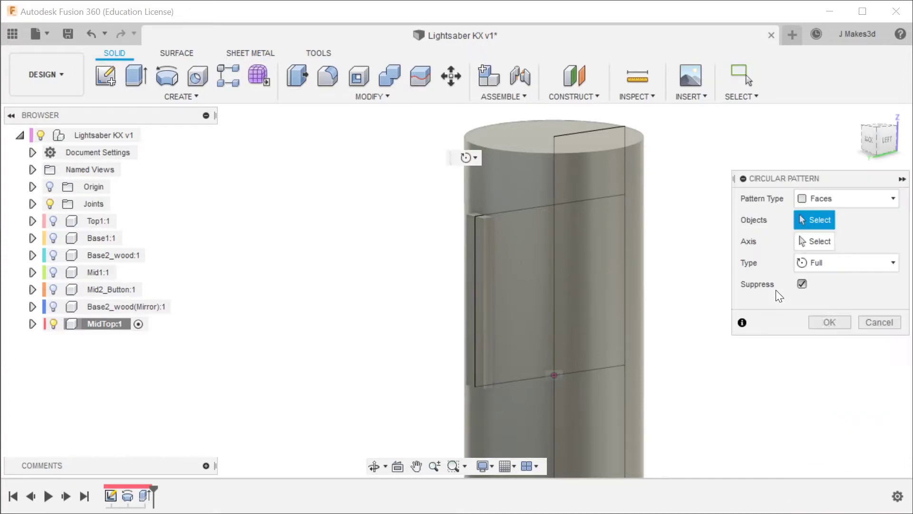
left_click(852, 202)
left_click(838, 253)
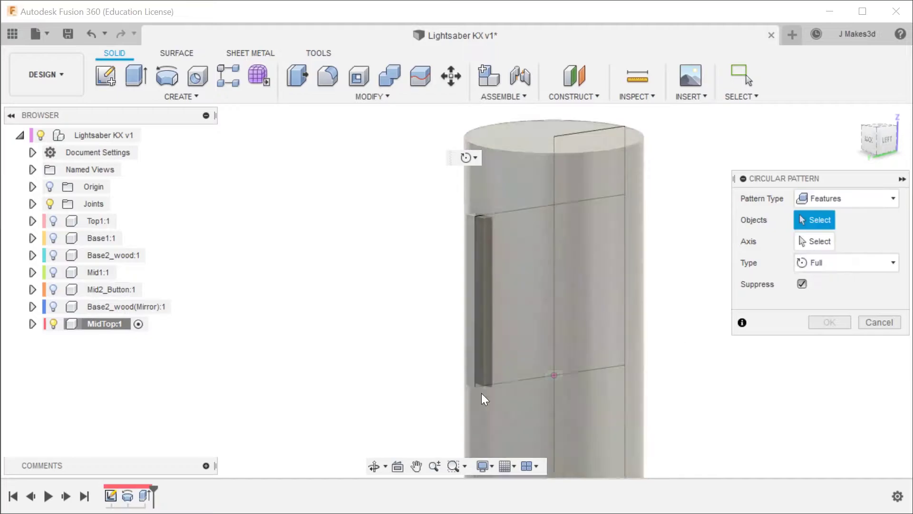
left_click(151, 498)
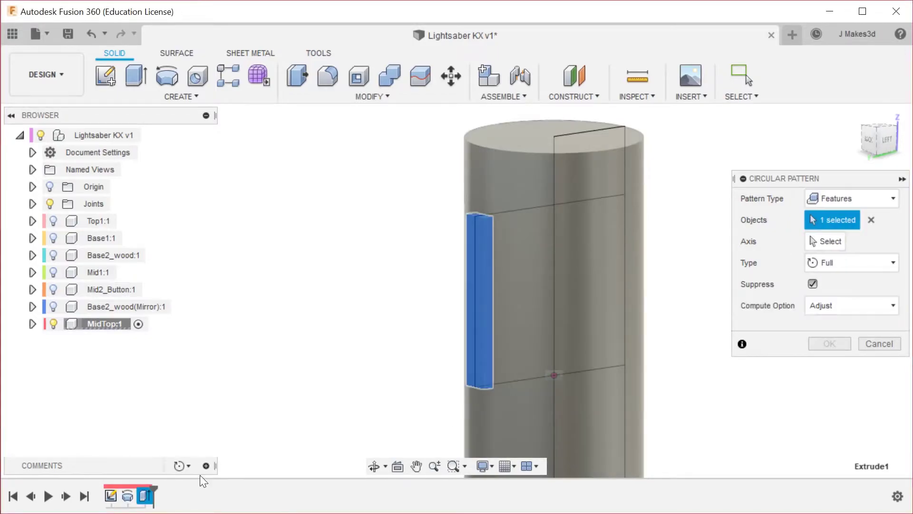
left_click_drag(554, 312, 583, 362)
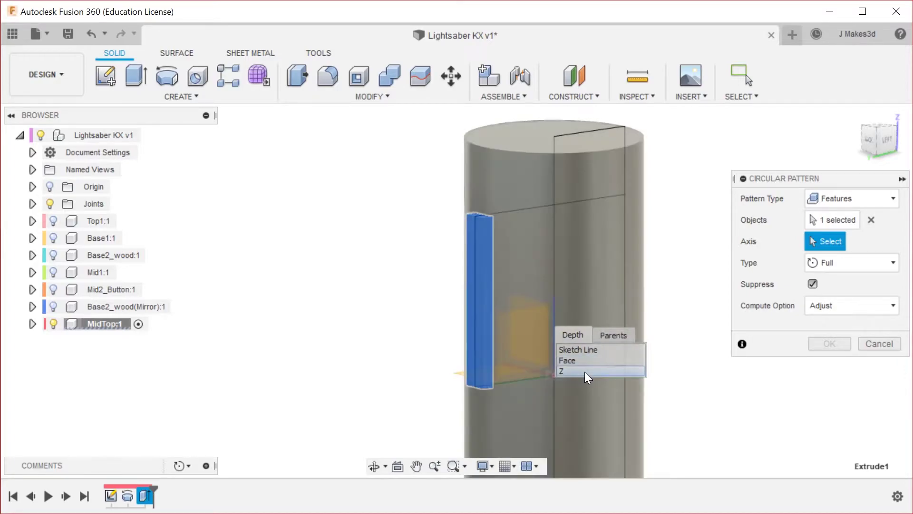
left_click(583, 363)
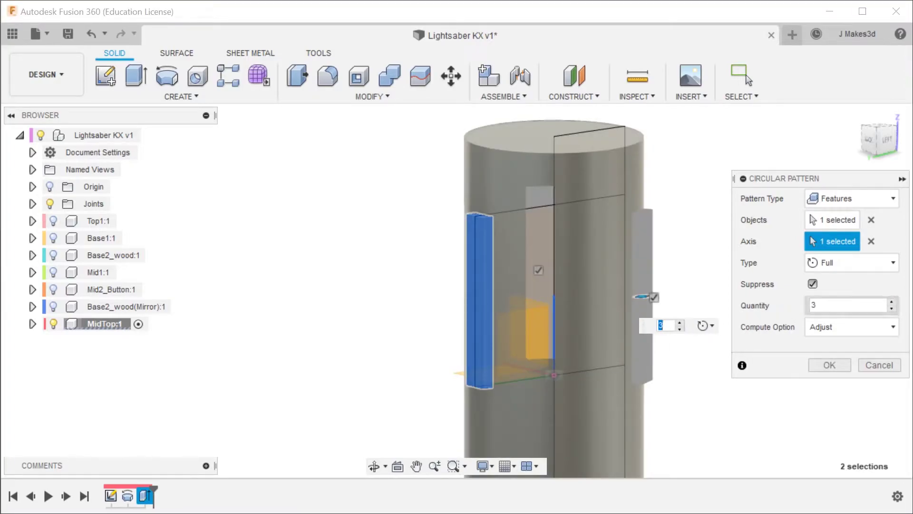
Set the full circular pattern's quantity to 8 and create the ribs.
left_click(894, 303)
left_click(894, 303)
left_click(892, 301)
left_click(892, 302)
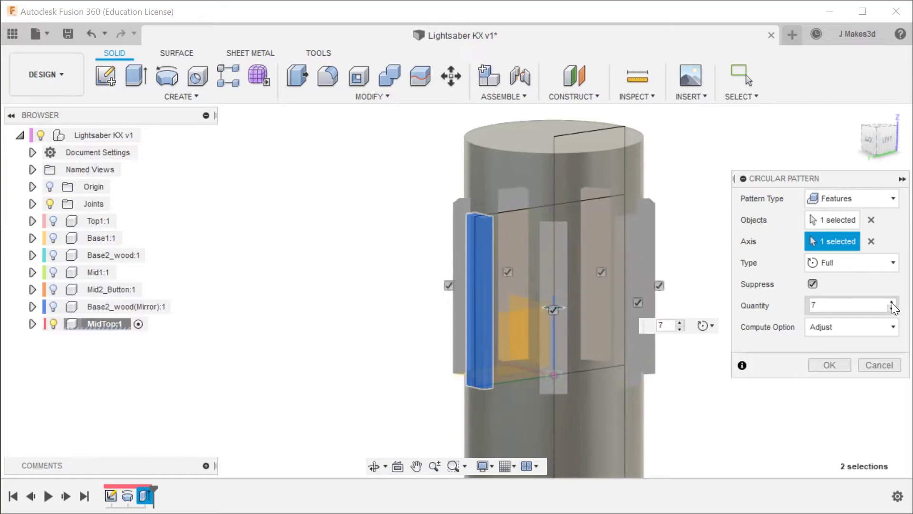
left_click(892, 302)
left_click(828, 365)
middle_click_drag(713, 316, 732, 306, "shift")
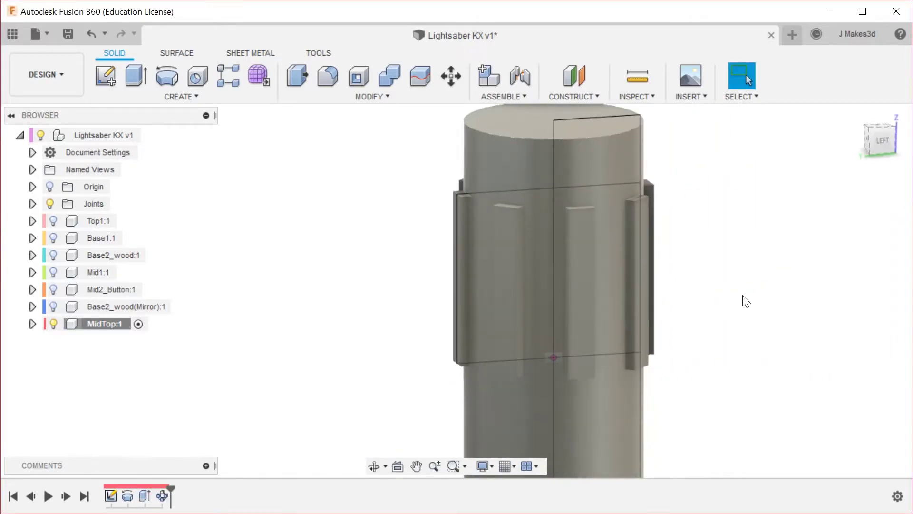
Search the appearance library for black and apply Plastic - Matte (Black) to the MidTop body.
key("a")
scroll(782, 296, "down", 1)
left_click(715, 358)
type("black")
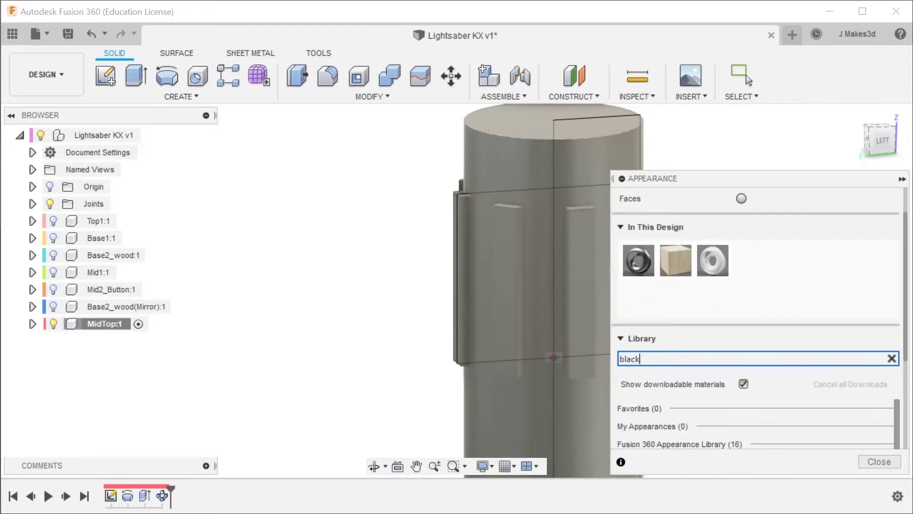
scroll(721, 338, "down", 2)
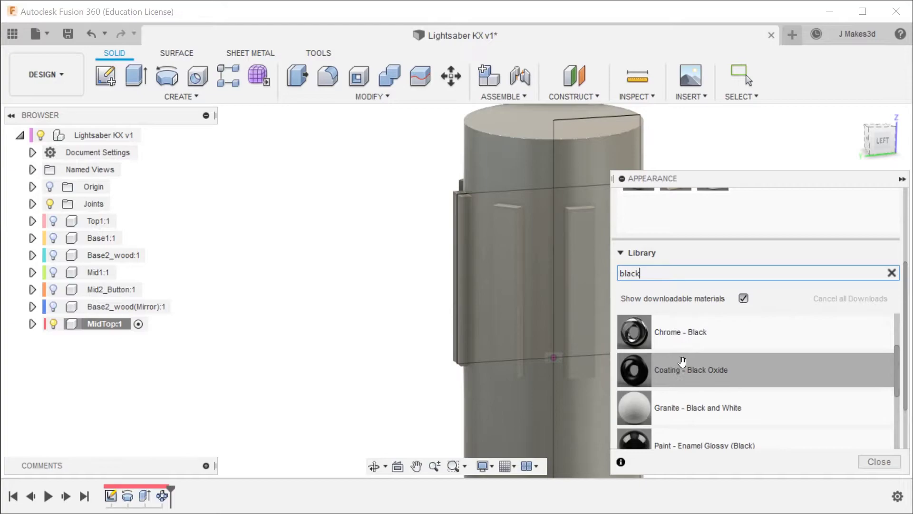
scroll(748, 355, "down", 3)
scroll(771, 367, "down", 3)
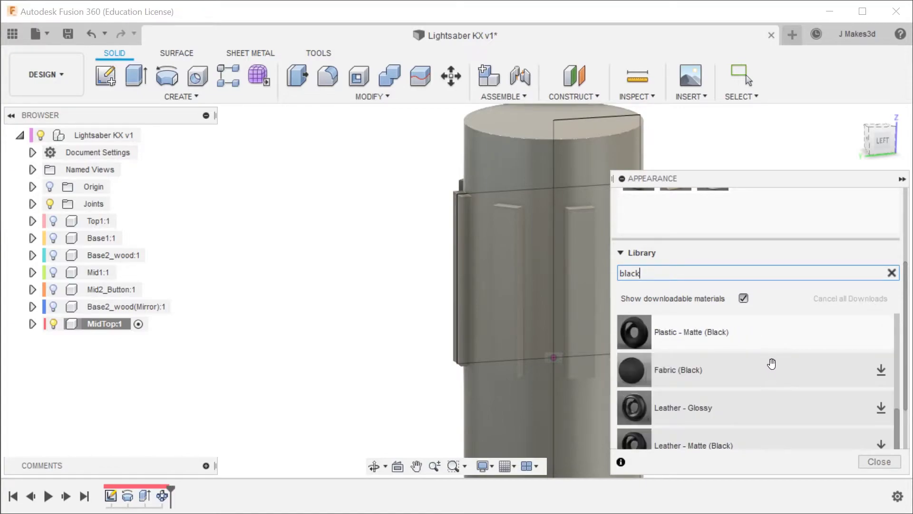
left_click_drag(664, 342, 754, 229)
scroll(715, 255, "up", 3)
left_click_drag(750, 303, 529, 312)
key("Escape")
Activate the top-level Lightsaber KX component and unisolate it to show all hilt components.
scroll(598, 283, "up", 2)
middle_click_drag(727, 315, 791, 259, "shift")
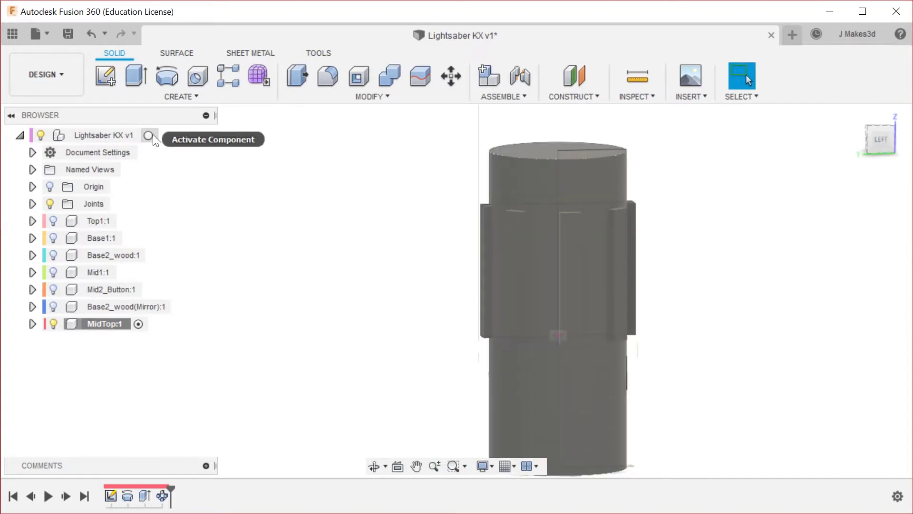
left_click(148, 135)
scroll(454, 359, "down", 3)
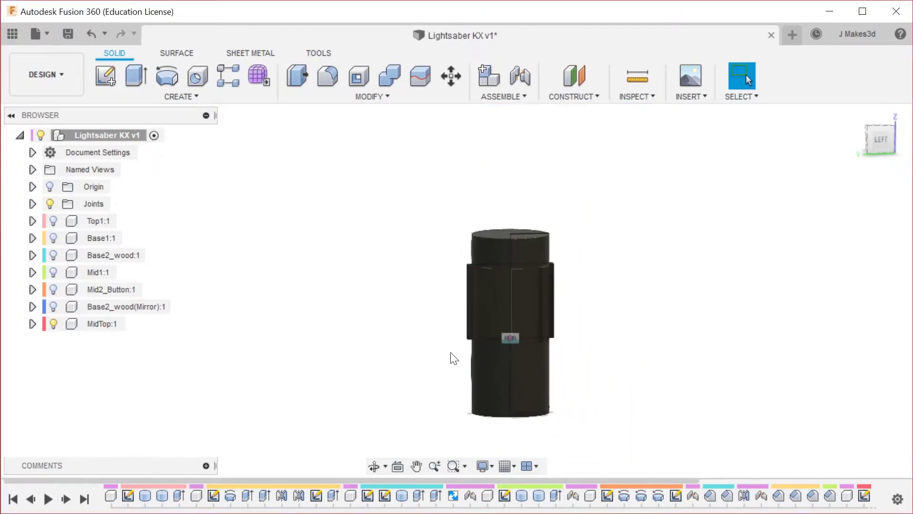
right_click(240, 265)
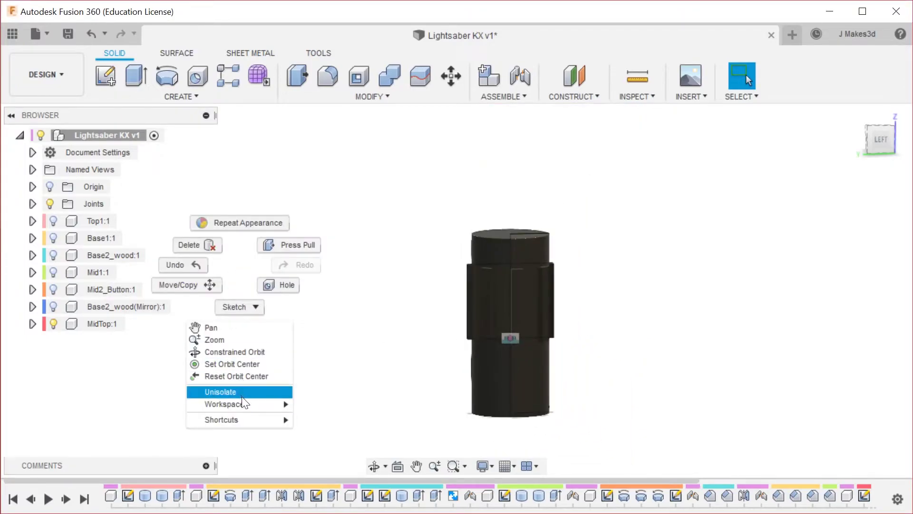
left_click(223, 392)
Examine the full hilt assembly to see where MidTop sits relative to the other components.
scroll(389, 369, "down", 2)
scroll(398, 354, "up", 3)
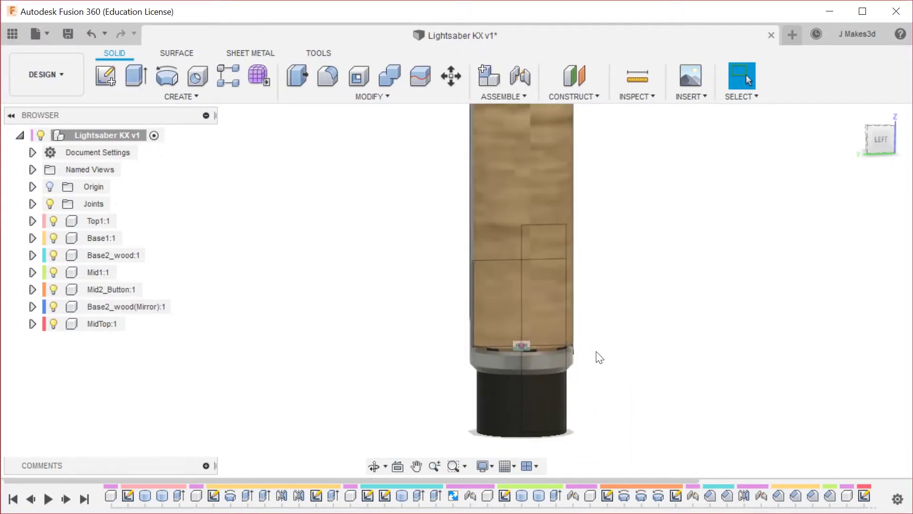
scroll(462, 404, "down", 6)
scroll(472, 208, "up", 1)
scroll(469, 213, "up", 1)
scroll(481, 246, "down", 2)
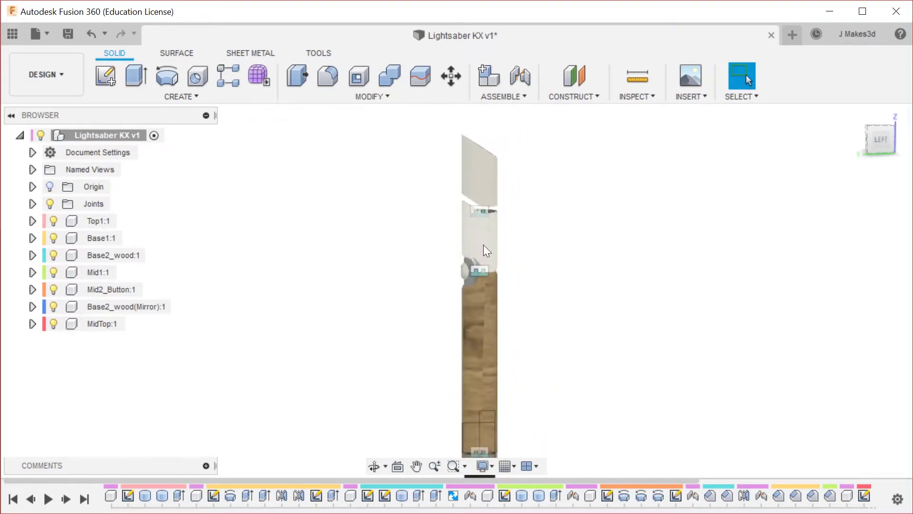
scroll(496, 330, "up", 2)
scroll(497, 269, "down", 2)
scroll(497, 267, "down", 2)
scroll(492, 400, "up", 2)
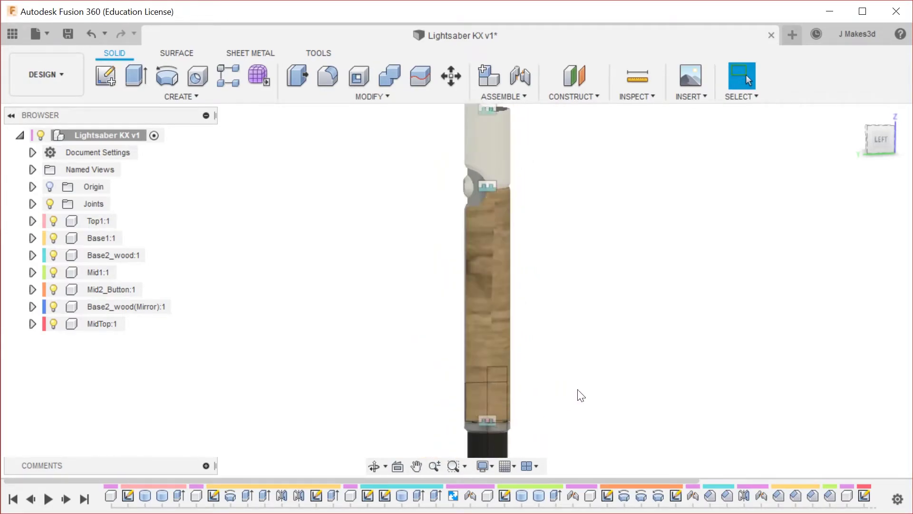
scroll(576, 395, "down", 1)
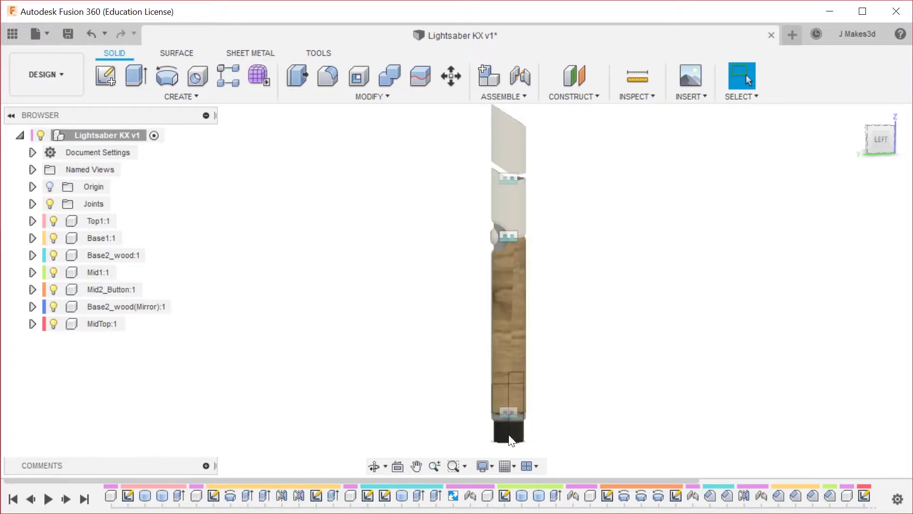
scroll(547, 416, "up", 2)
scroll(571, 404, "up", 2)
mouse_move(615, 387)
middle_mouse_down("shift")
mouse_move(608, 402)
mouse_move(593, 319)
mouse_move(614, 386)
middle_mouse_up("shift")
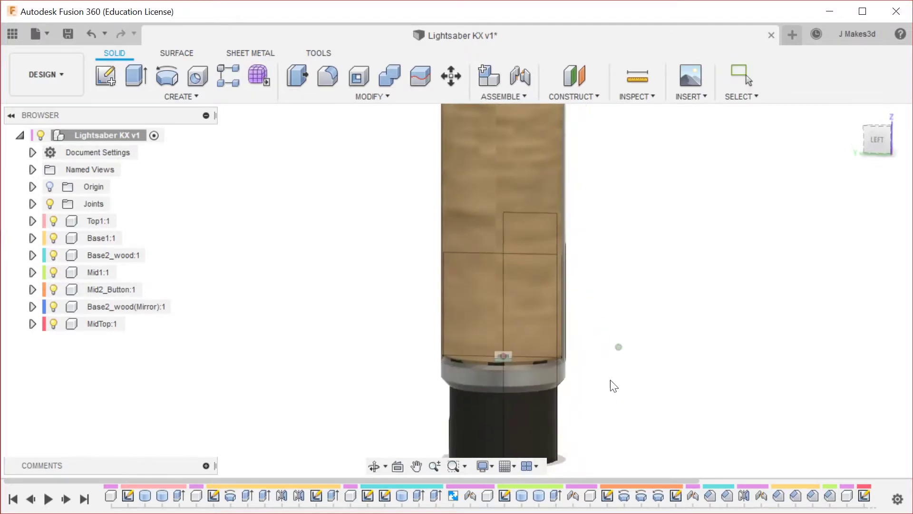
Hide the Base2_wood, Base1 and Base2_wood(Mirror) components.
left_click(61, 304)
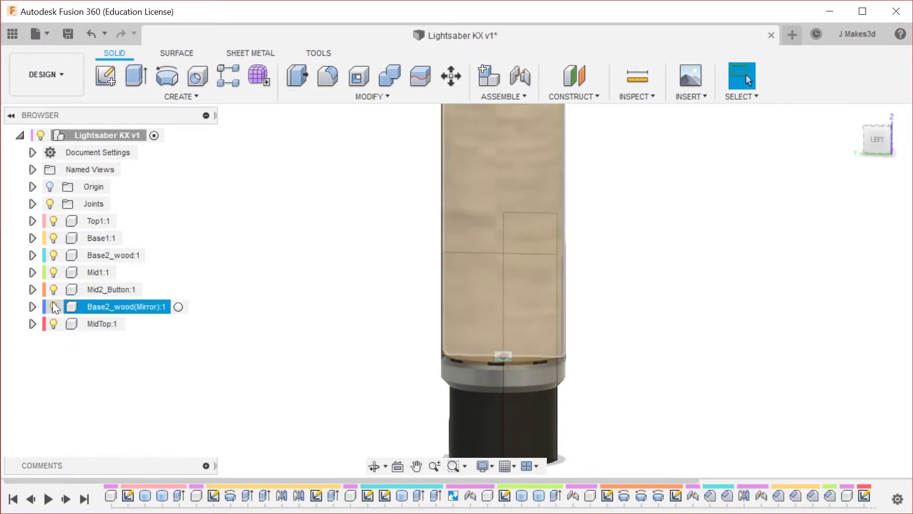
key("Escape")
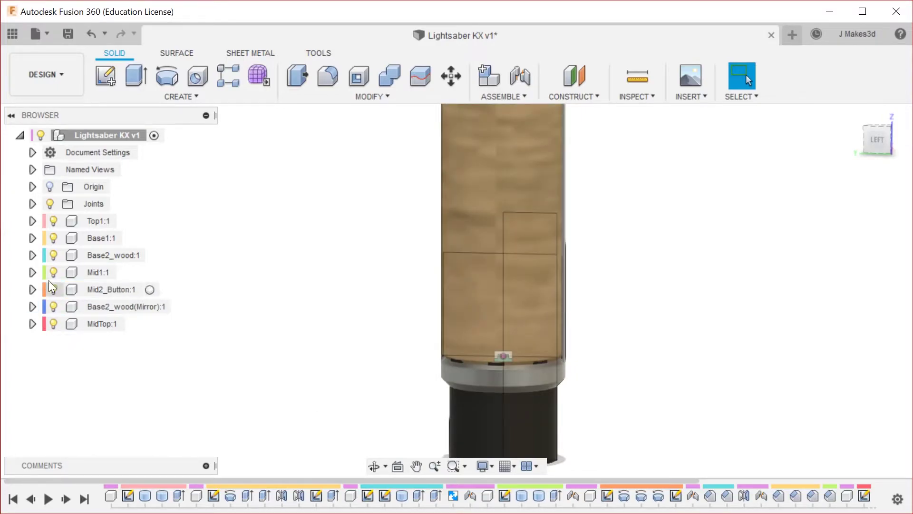
left_click(51, 255)
left_click(54, 238)
left_click(49, 306)
left_click(53, 307)
scroll(458, 230, "down", 5)
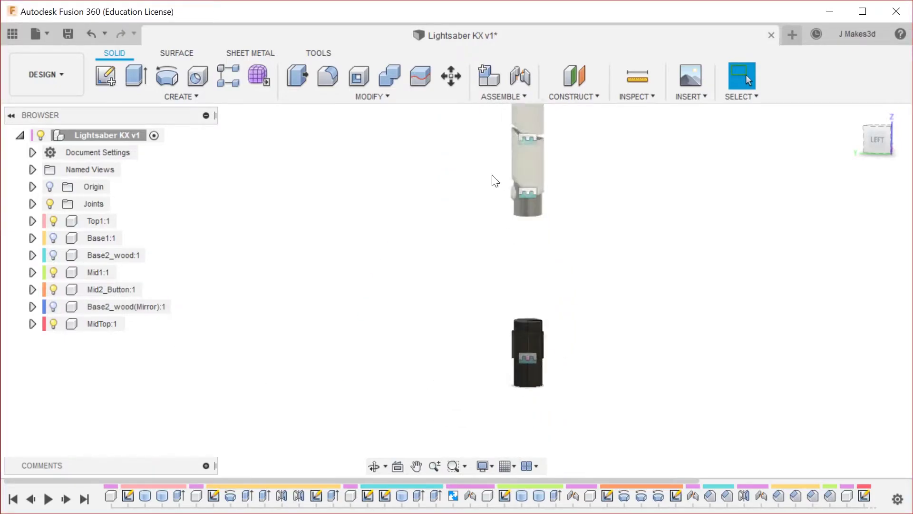
Begin a rigid joint with its first origin on the circular edge at MidTop's lower end.
scroll(591, 216, "down", 2)
key("j")
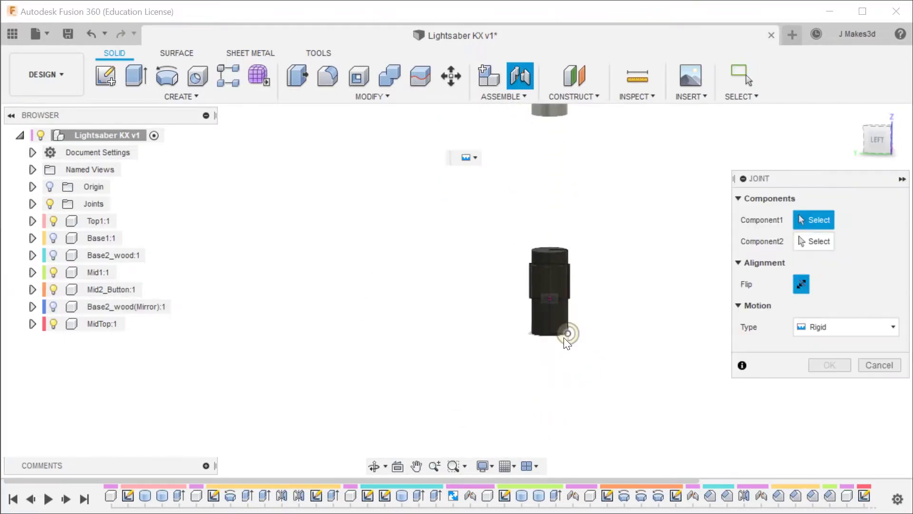
scroll(553, 343, "up", 5)
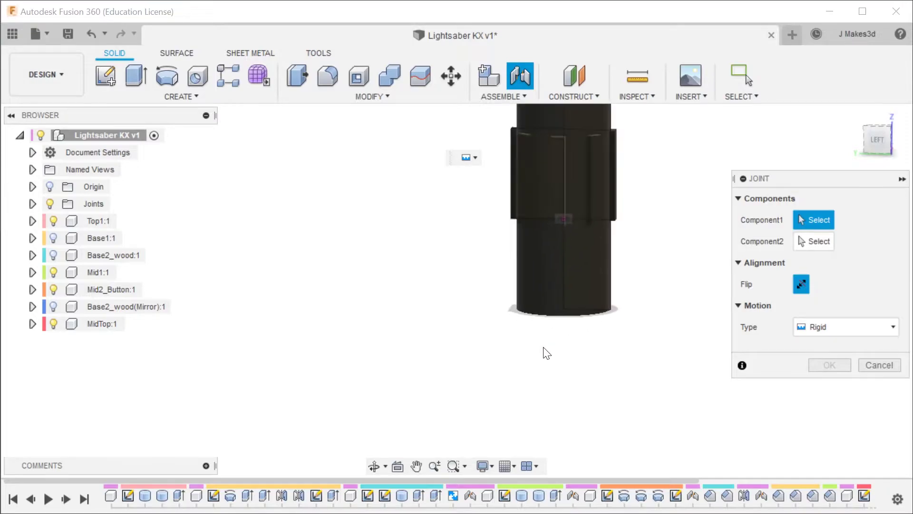
left_click(607, 312)
Place the joint's second origin at the centre of the circular edge inside the Mid1 tube.
scroll(550, 430, "down", 5)
scroll(600, 134, "up", 3)
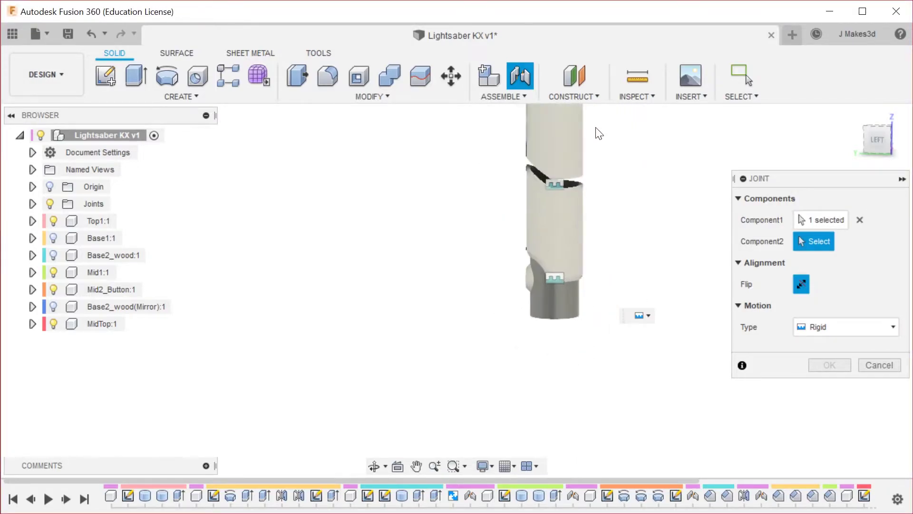
scroll(600, 134, "up", 4)
middle_click_drag(652, 224, 661, 267, "shift")
scroll(627, 245, "down", 4)
scroll(604, 382, "up", 3)
left_click(647, 315)
middle_click_drag(679, 201, 667, 245, "shift")
scroll(507, 230, "down", 4)
scroll(563, 462, "up", 5)
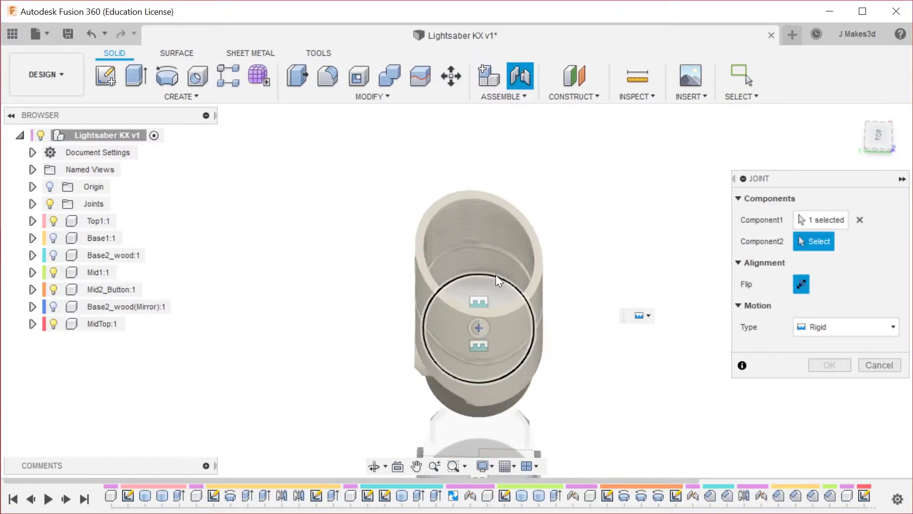
left_click(495, 275)
Check MidTop's fit in the slanted gap from several sides and accept the rigid joint with zero angle and offsets.
middle_click_drag(623, 217, 540, 413, "shift")
scroll(559, 153, "up", 4)
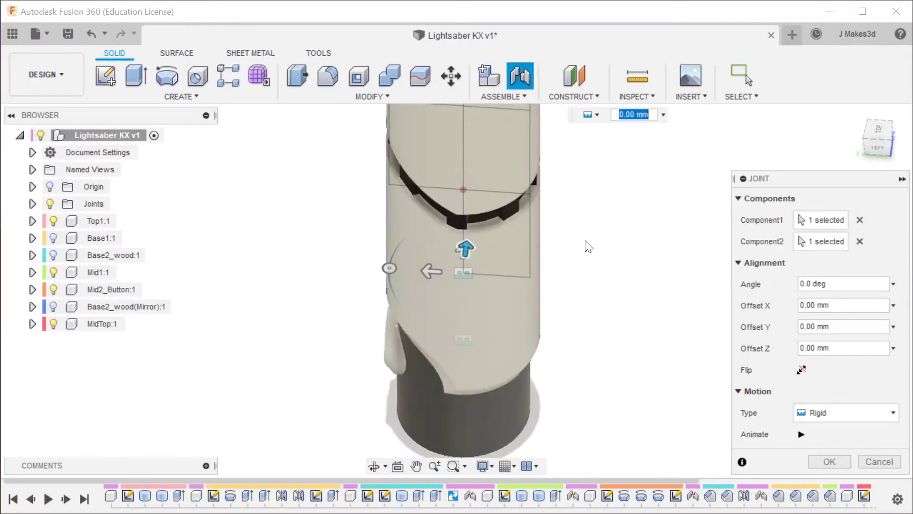
middle_click_drag(589, 248, 569, 184, "shift")
scroll(568, 183, "down", 4)
scroll(425, 305, "up", 3)
middle_click_drag(561, 235, 613, 300, "shift")
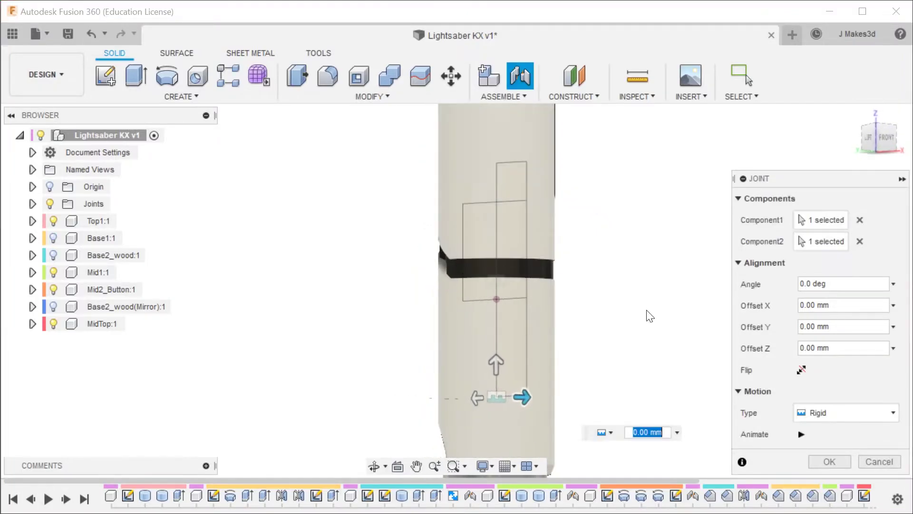
left_click(816, 462)
Edit the MidTop sketch to set the rib profile's width to 14 mm, and finish the sketch.
scroll(492, 259, "up", 4)
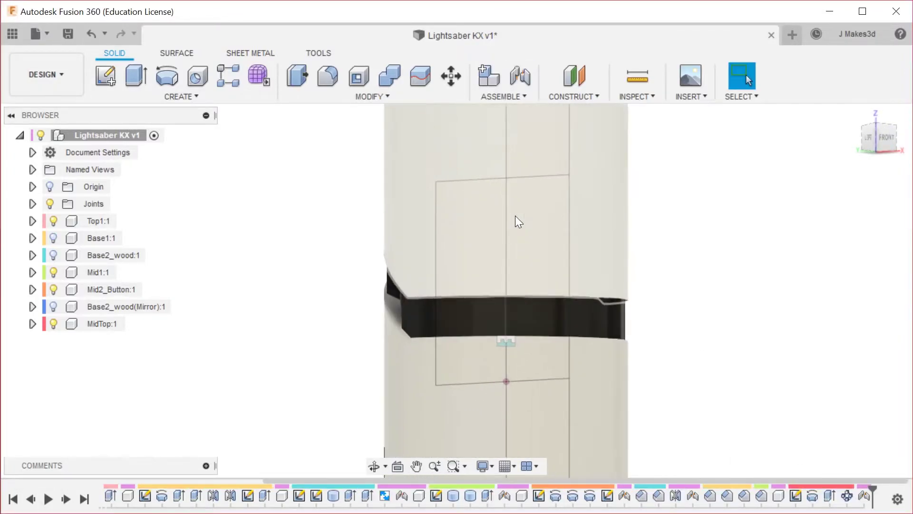
middle_click_drag(726, 338, 850, 335, "shift")
key("Escape")
scroll(570, 247, "up", 5)
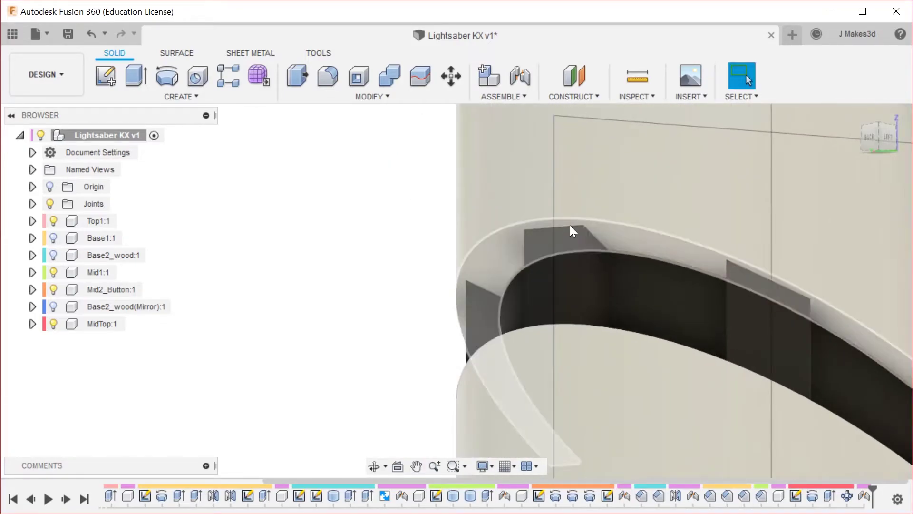
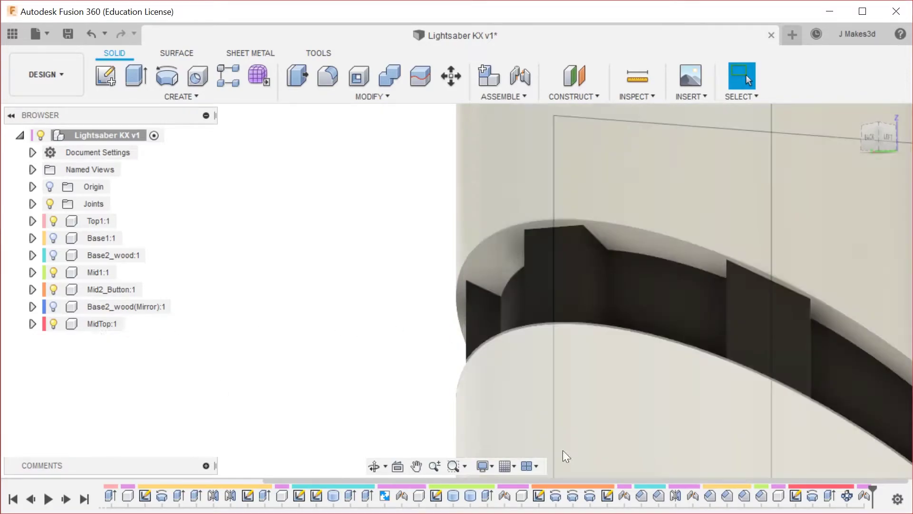
double_click(795, 494)
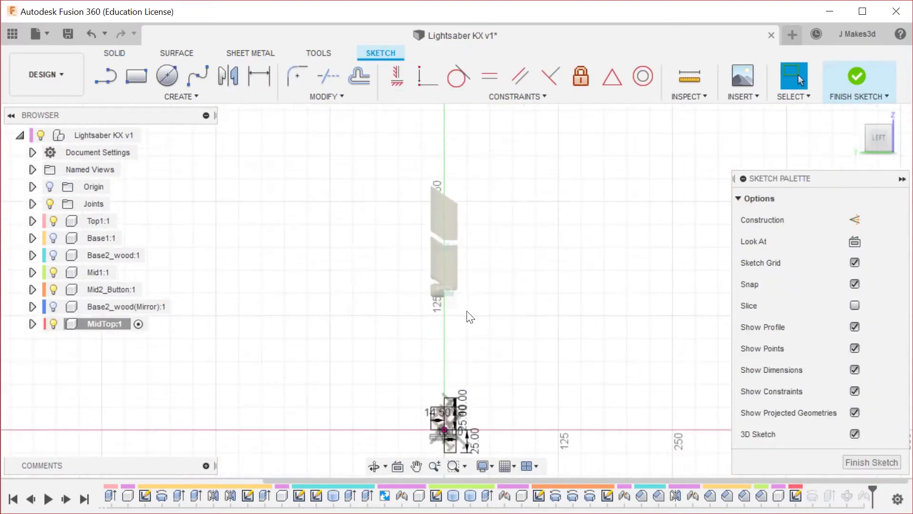
scroll(487, 412, "up", 5)
double_click(441, 368)
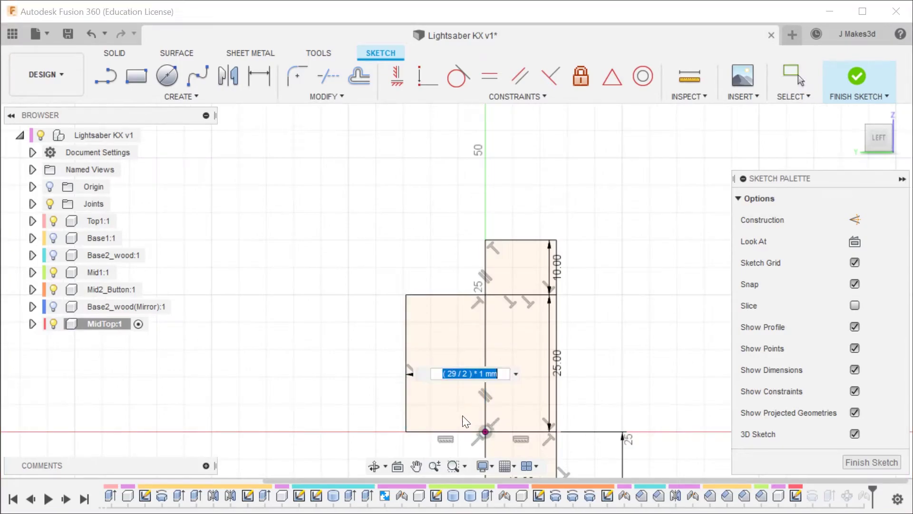
type("14")
key("Return")
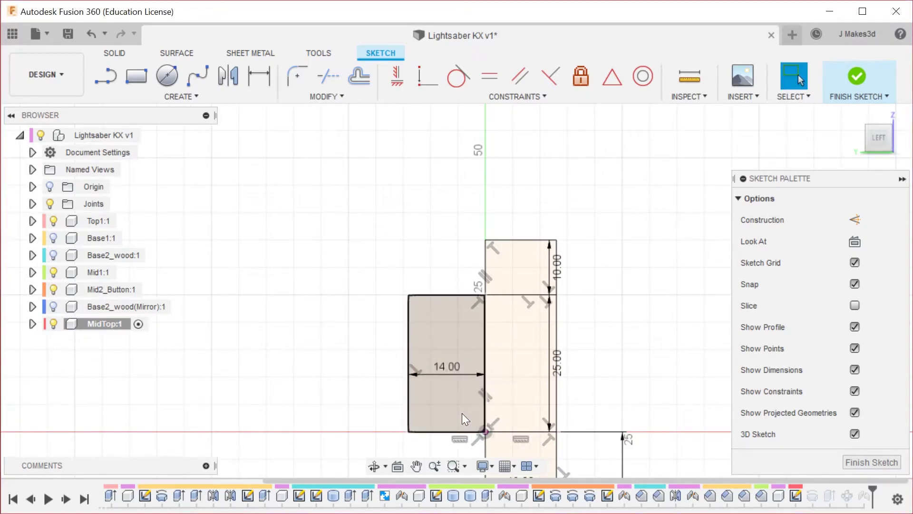
left_click(862, 75)
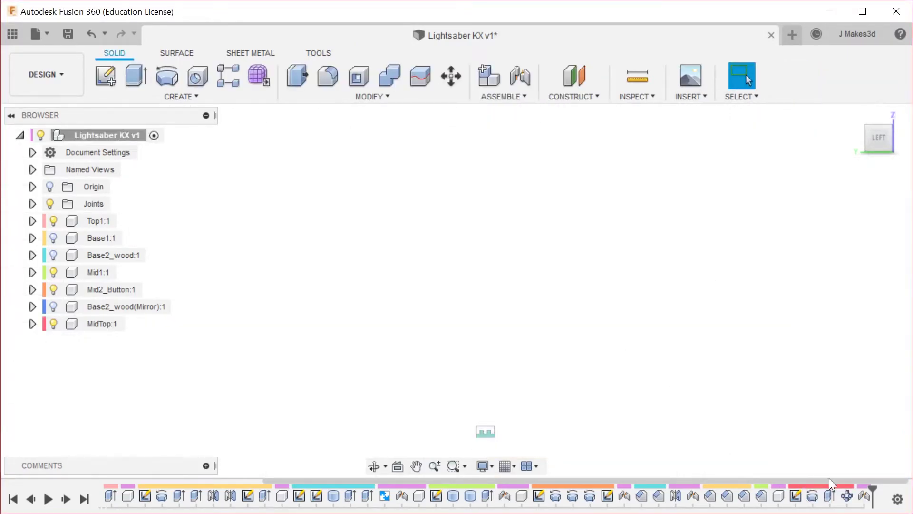
Edit the circular pattern of MidTop's ribs to a quantity of 12.
double_click(846, 496)
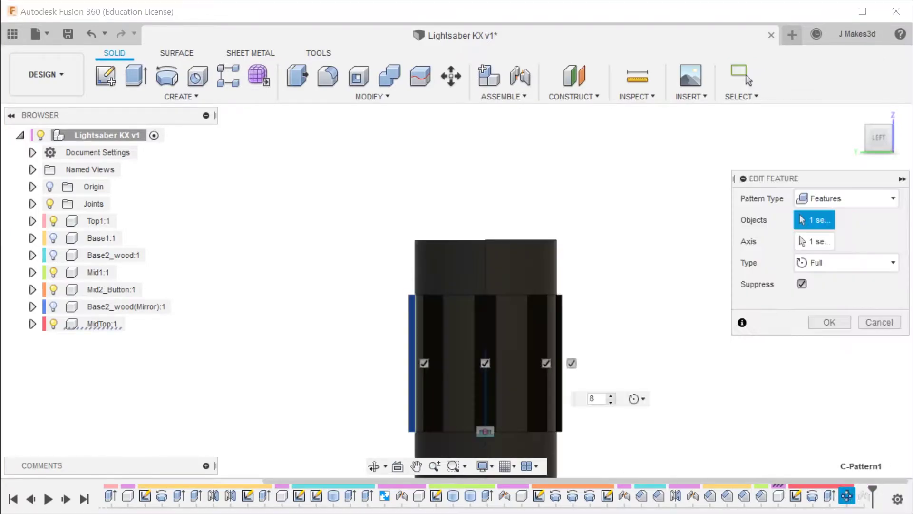
left_click(892, 302)
left_click(892, 302)
left_click(892, 301)
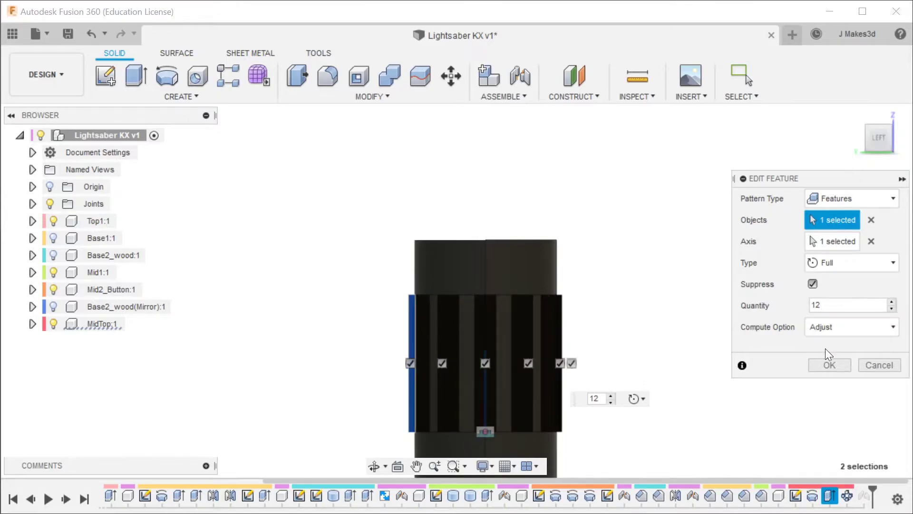
left_click(830, 364)
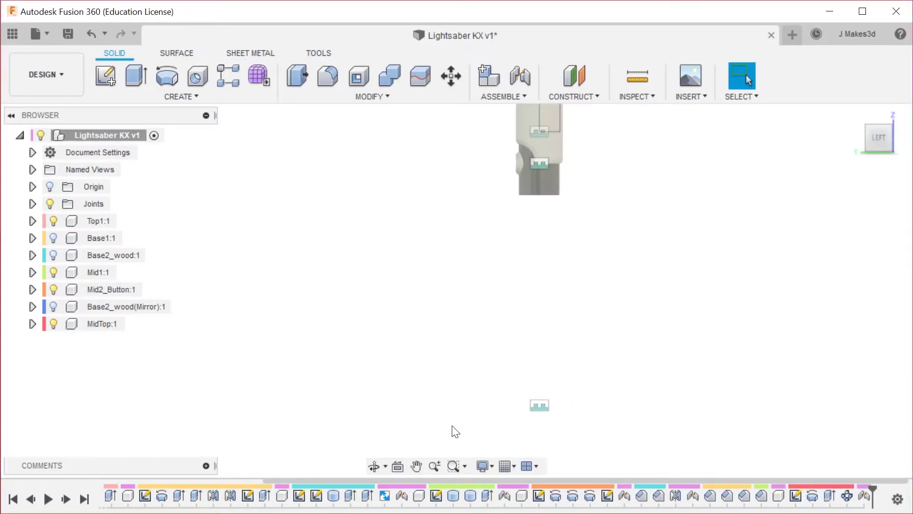
Check the ribs in the slanted gap and measure the minimum distance between one rib's vertical edge and Top1's lower edge.
scroll(503, 251, "up", 5)
scroll(618, 135, "up", 3)
mouse_move(683, 255)
middle_mouse_down("shift")
mouse_move(756, 261)
mouse_move(681, 250)
mouse_move(772, 253)
mouse_move(789, 237)
mouse_move(690, 248)
mouse_move(734, 252)
mouse_move(693, 256)
mouse_move(666, 249)
mouse_move(748, 265)
mouse_move(672, 255)
mouse_move(727, 247)
mouse_move(689, 255)
mouse_move(692, 264)
middle_mouse_up("shift")
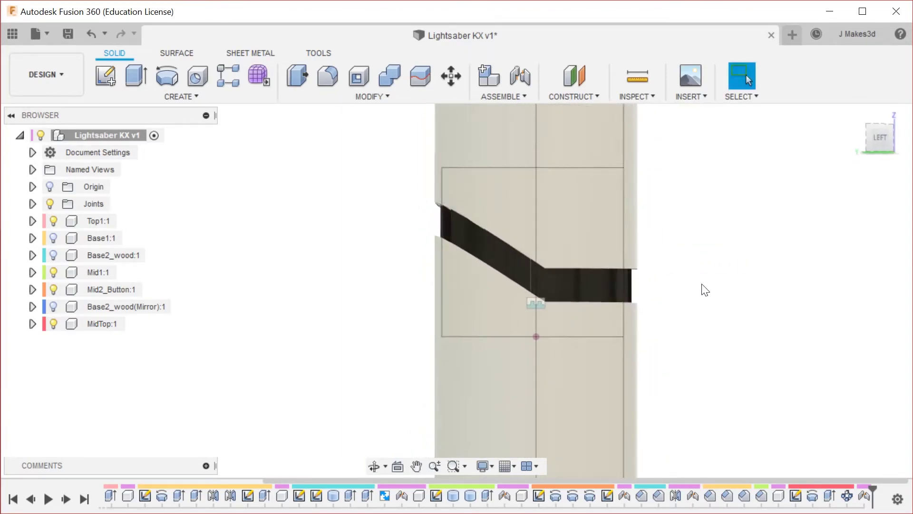
middle_click_drag(601, 227, 754, 225, "shift")
scroll(571, 323, "up", 3)
left_click(615, 335)
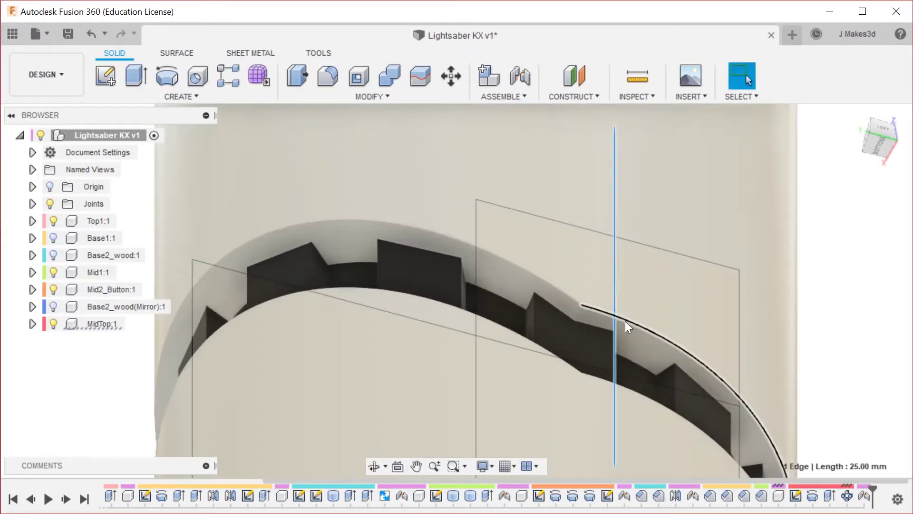
left_click(625, 321, "ctrl")
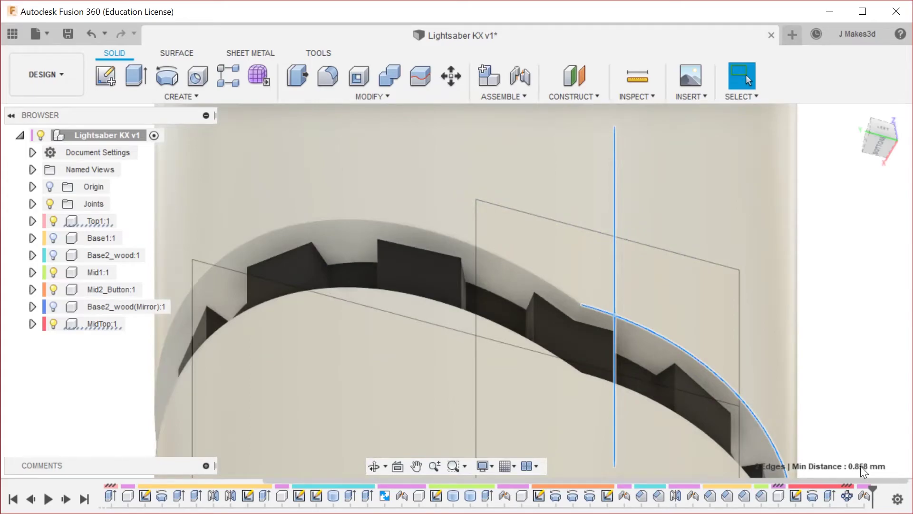
key("Escape")
Look into the slanted opening of Top1 and measure from MidTop's upper circular edge to a vertex on the tube's rim.
scroll(774, 333, "down", 5)
scroll(503, 217, "down", 3)
middle_click_drag(603, 265, 648, 350, "shift")
scroll(648, 351, "down", 3)
scroll(628, 200, "up", 3)
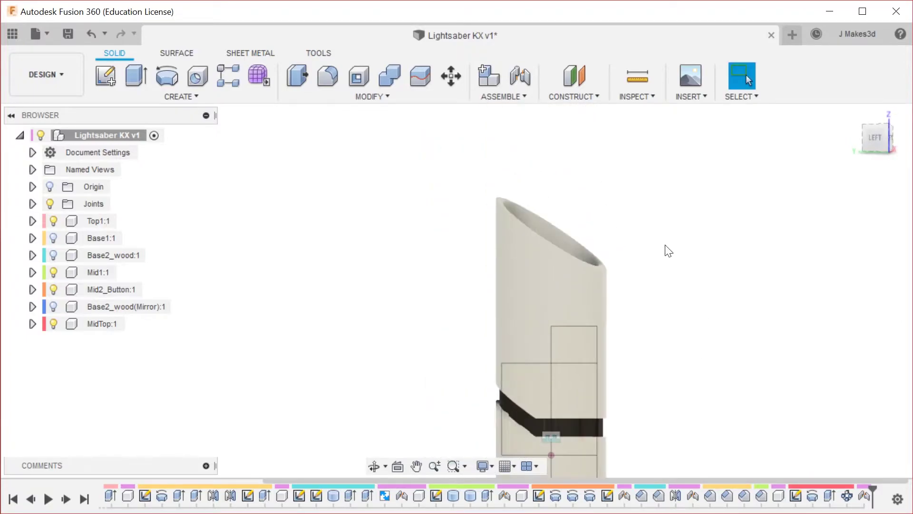
middle_click_drag(667, 250, 632, 307, "shift")
scroll(591, 241, "up", 2)
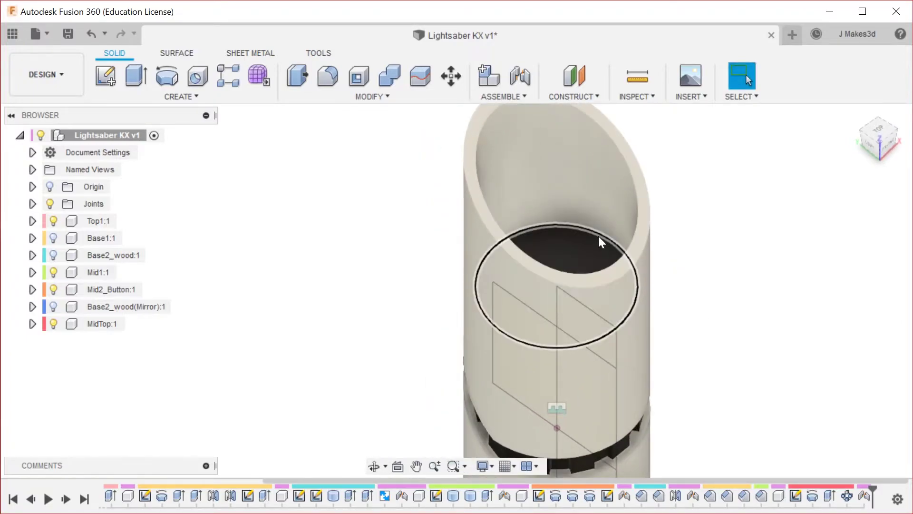
left_click(598, 236)
left_click(615, 265, "shift")
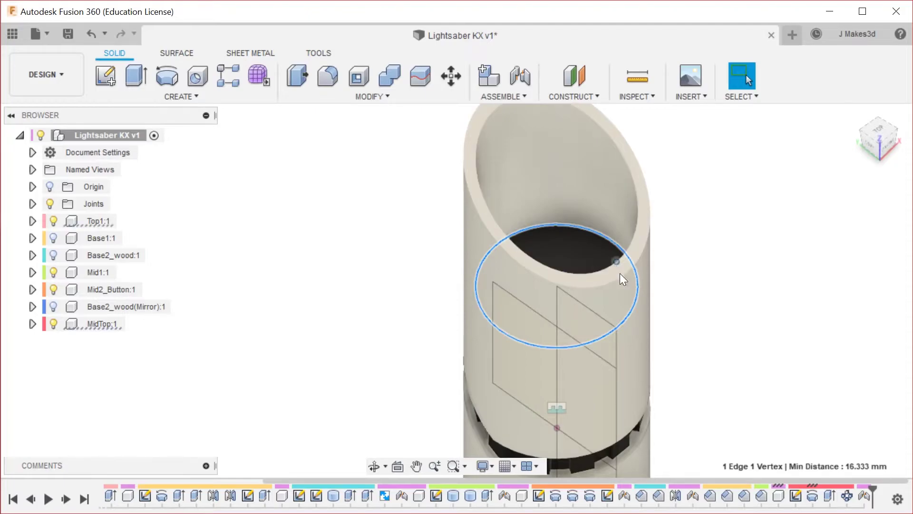
Expand the Top1 component and make its sketches visible.
middle_click_drag(729, 309, 733, 287, "shift")
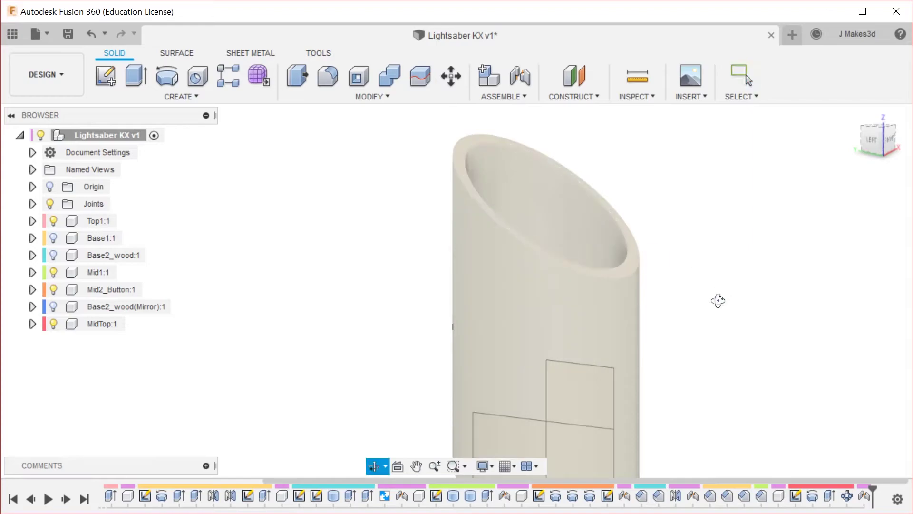
middle_click_drag(721, 297, 632, 327, "shift")
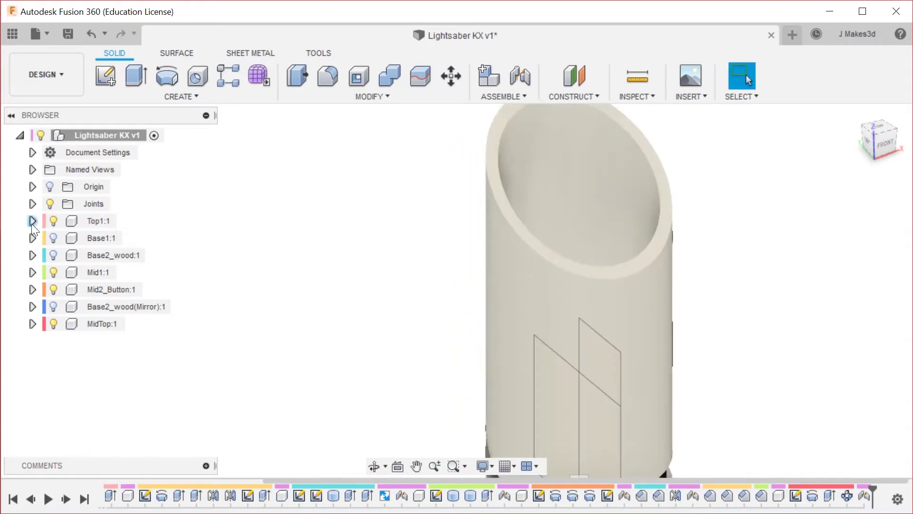
left_click(32, 221)
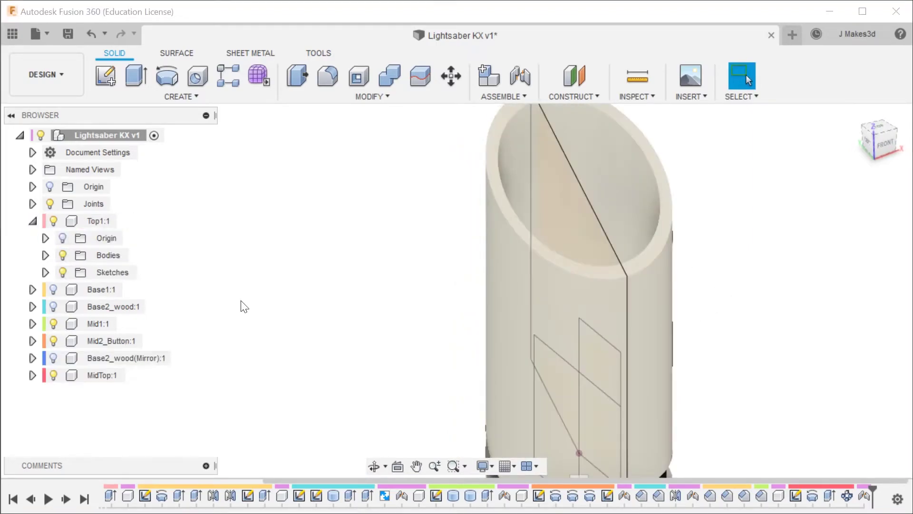
scroll(267, 266, "down", 3)
middle_click_drag(486, 221, 509, 198, "shift")
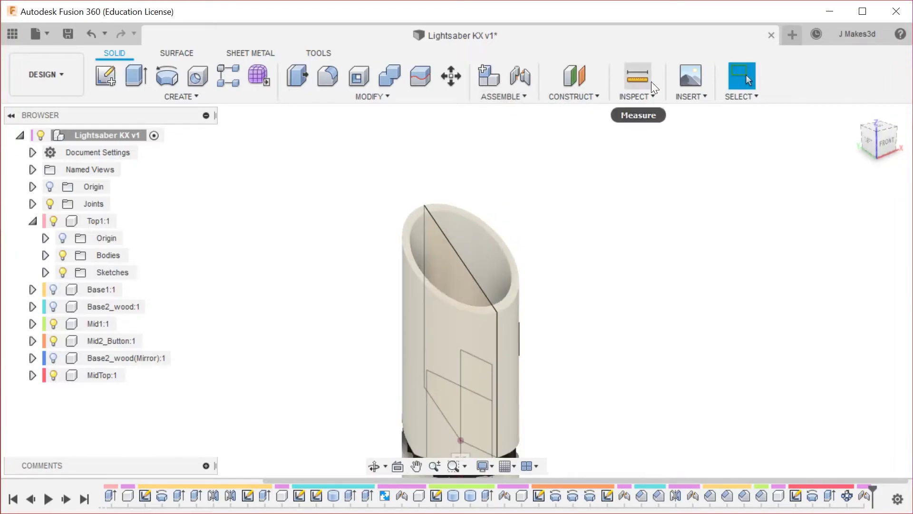
Measure the distance from the sketch point at Top1's highest tip to MidTop's upper circular edge.
left_click(652, 82)
scroll(413, 204, "up", 3)
left_click(414, 195)
middle_click_drag(632, 329, 515, 337, "shift")
left_click(548, 348)
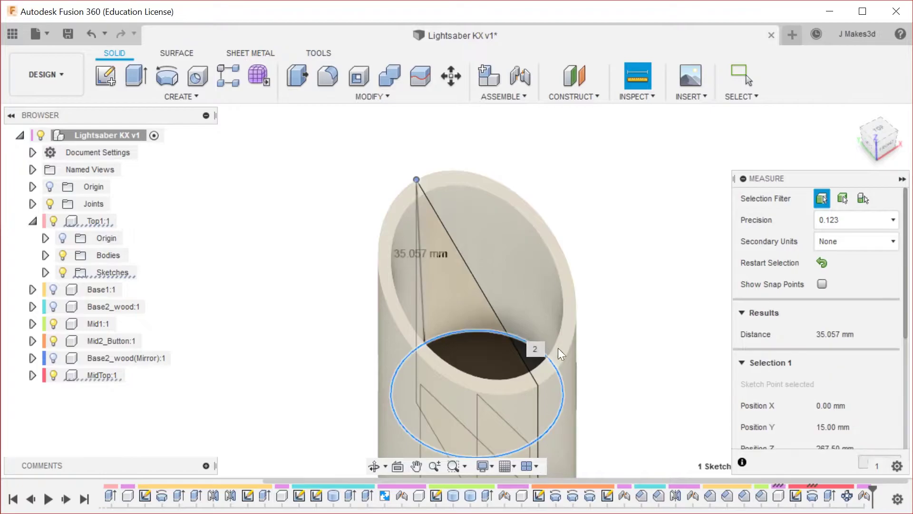
middle_click_drag(670, 328, 689, 304, "shift")
Show snap points for measuring, clear the earlier selection, and pick MidTop's upper face before leaving the measurement.
left_click(818, 286)
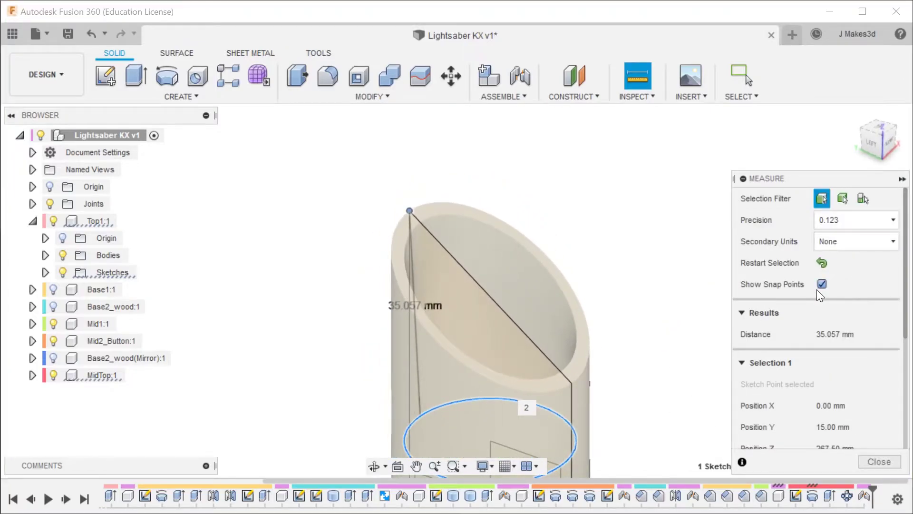
left_click(664, 227)
middle_click_drag(785, 271, 730, 360, "shift")
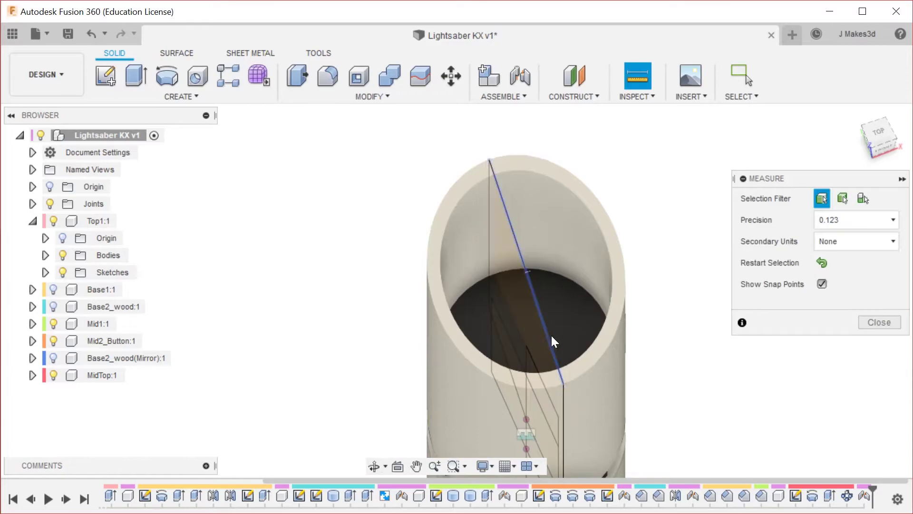
left_click(481, 330)
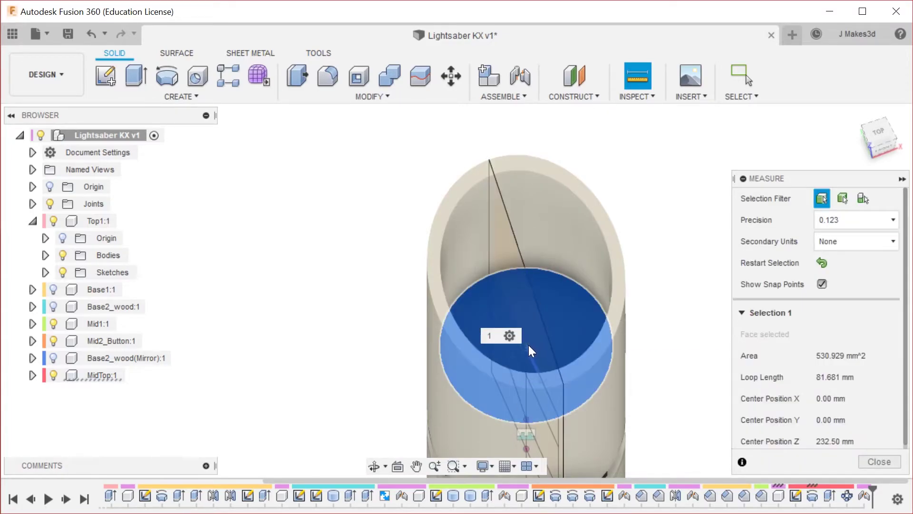
key("Escape")
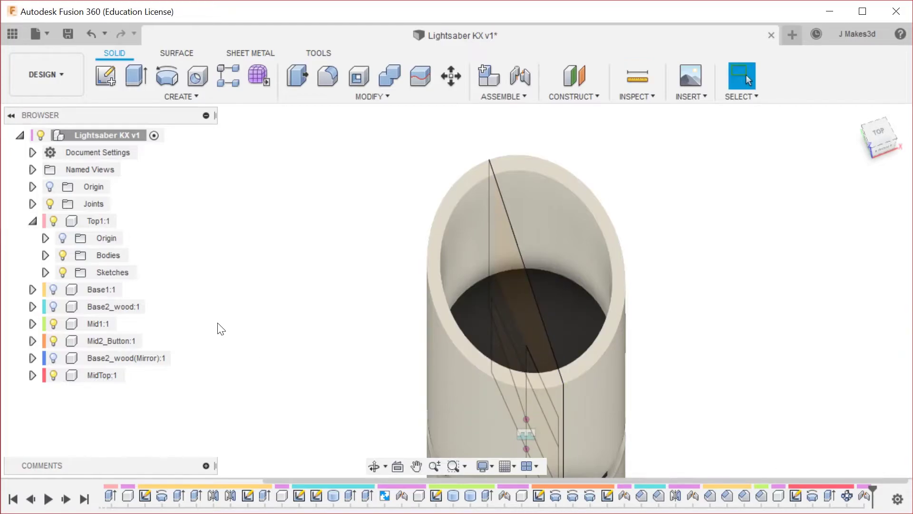
Restart the measurement from the centre point of MidTop's upper face, look around the opening, and close it.
middle_click_drag(783, 285, 748, 281, "shift")
right_click(743, 283)
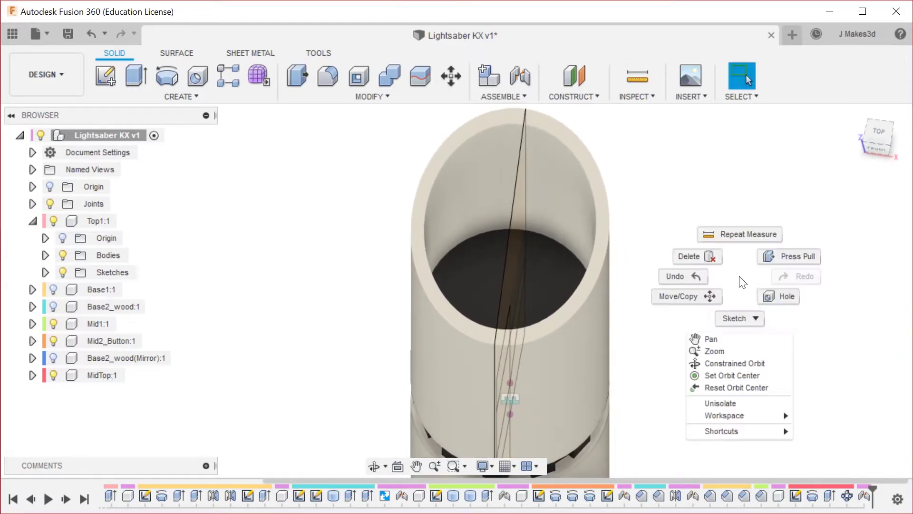
left_click(737, 234)
scroll(537, 278, "up", 5)
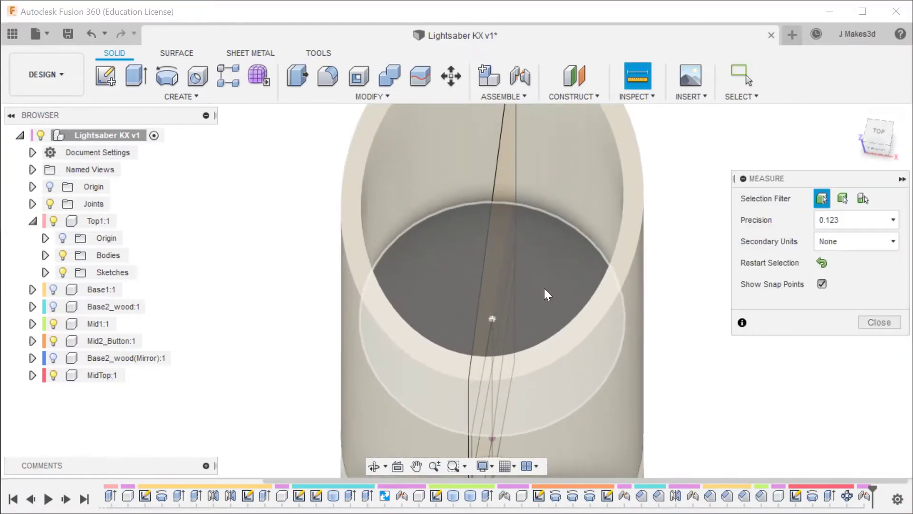
middle_click_drag(521, 323, 564, 324, "shift")
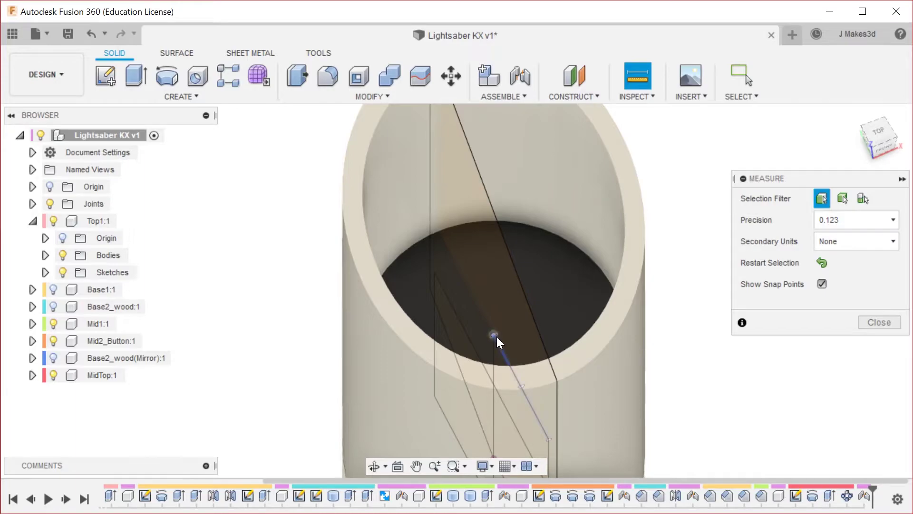
left_click(496, 336)
middle_click_drag(501, 337, 576, 324, "shift")
left_click(879, 436)
scroll(598, 245, "down", 3)
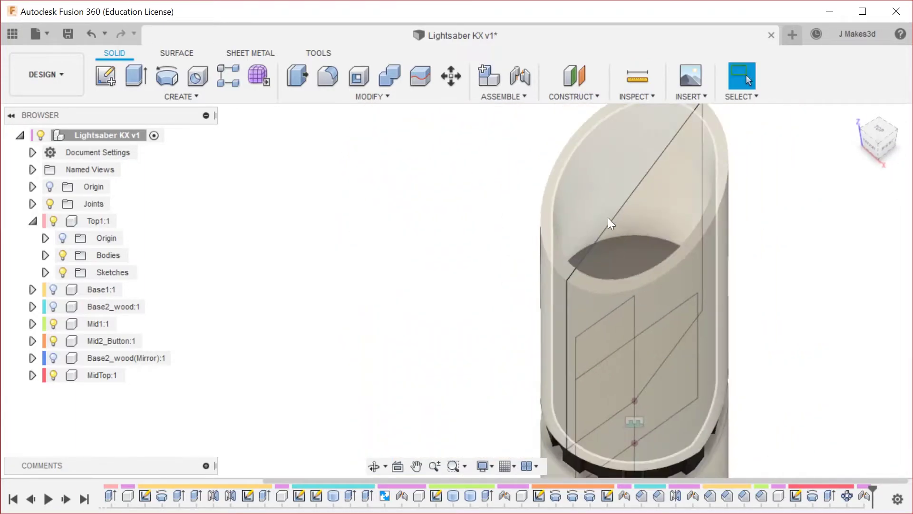
Check the relation between the sketch line inside the tube and MidTop's upper face, and clear the selection.
left_click(640, 99)
mouse_move(806, 281)
middle_mouse_down("shift")
mouse_move(795, 278)
mouse_move(787, 310)
middle_mouse_up("shift")
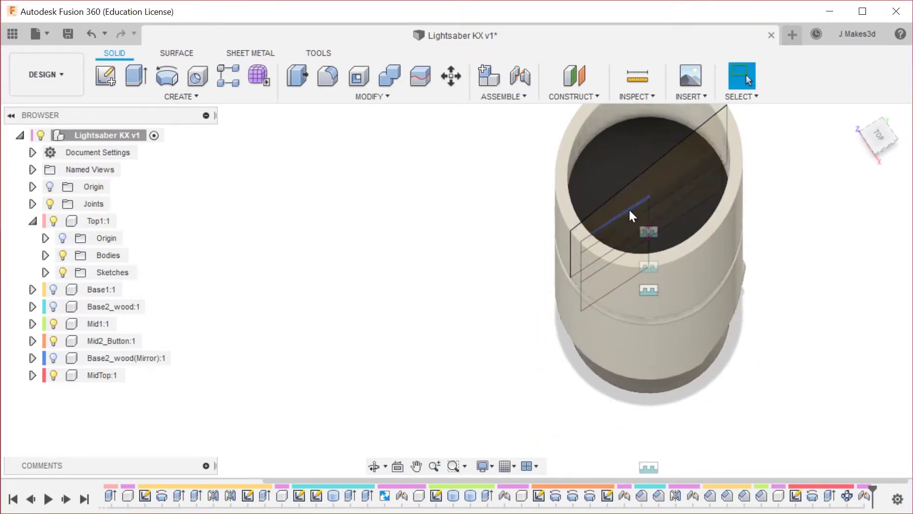
left_click(629, 210)
left_click(600, 181, "ctrl")
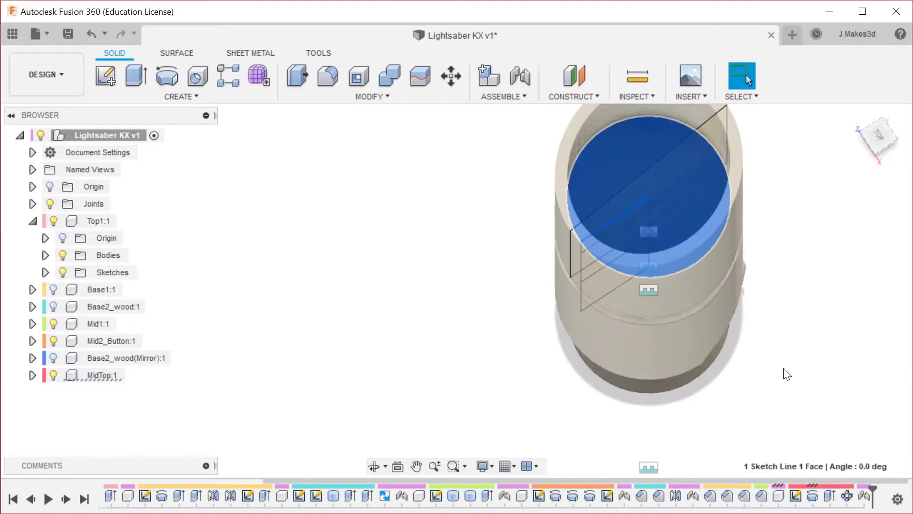
scroll(685, 181, "up", 4)
scroll(599, 256, "down", 5)
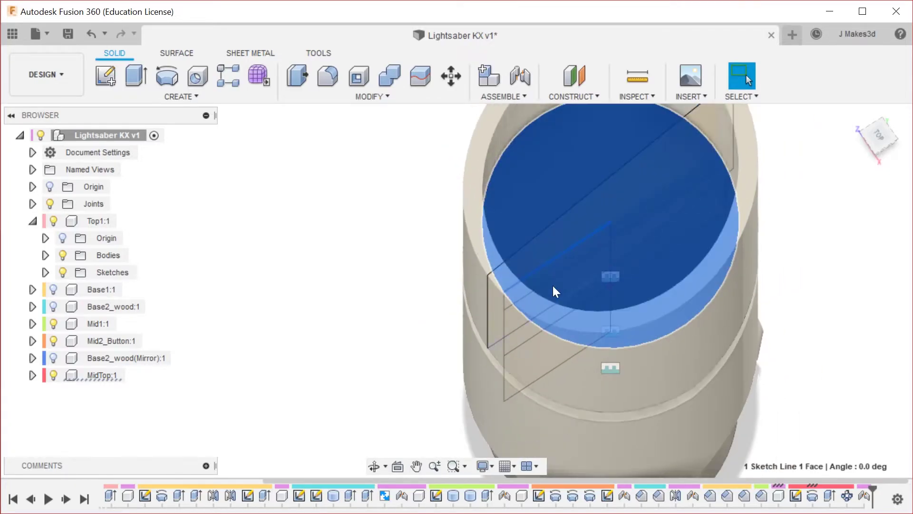
middle_click_drag(728, 198, 786, 255, "shift")
scroll(695, 255, "down", 3)
scroll(690, 331, "up", 3)
scroll(696, 291, "down", 3)
mouse_move(709, 264)
middle_mouse_down("shift")
mouse_move(683, 240)
mouse_move(705, 269)
middle_mouse_up("shift")
left_click(697, 211)
scroll(656, 157, "up", 3)
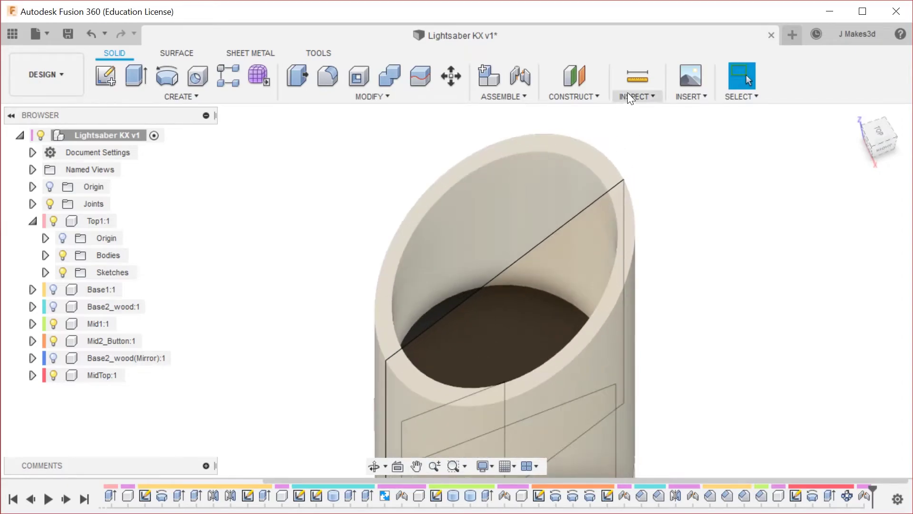
Measure from the centre of MidTop's upper face to the sketch point at Top1's highest tip, with the XYZ delta shown.
left_click(638, 78)
middle_click_drag(650, 136, 509, 293, "shift")
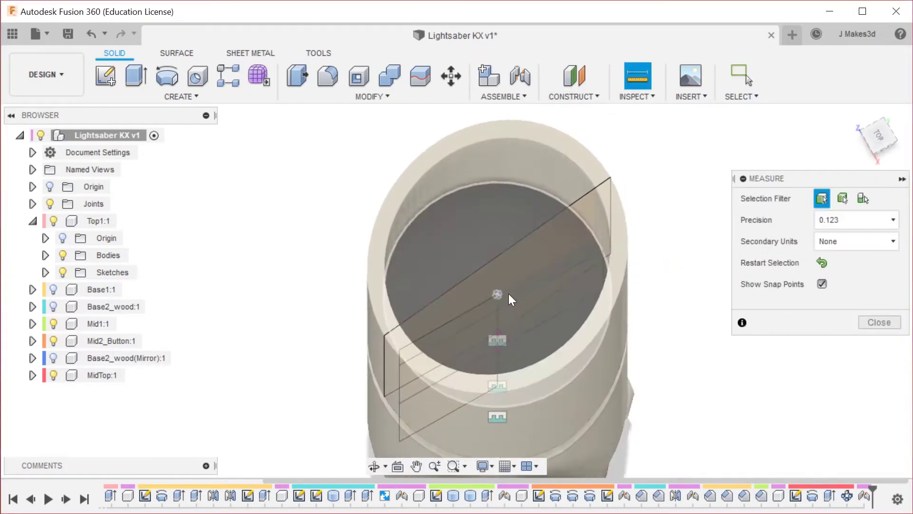
left_click(497, 294)
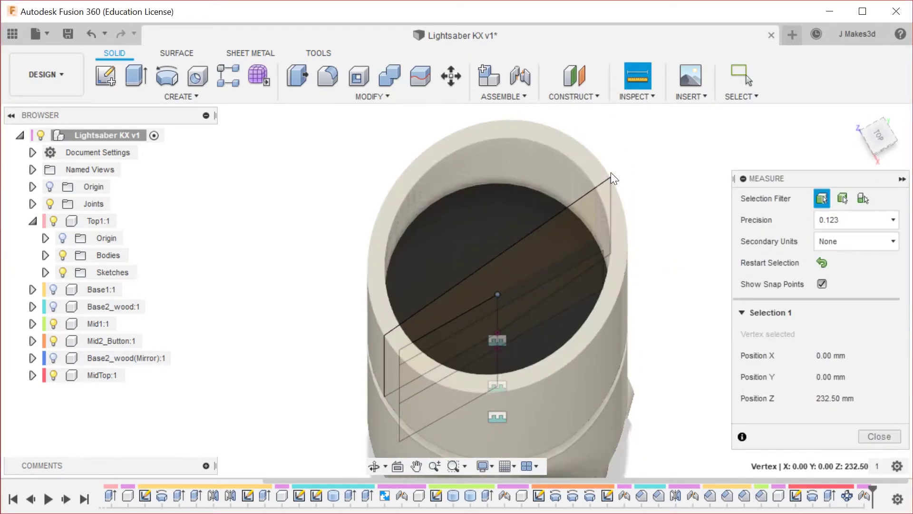
left_click(610, 175)
middle_click_drag(662, 209, 652, 177, "shift")
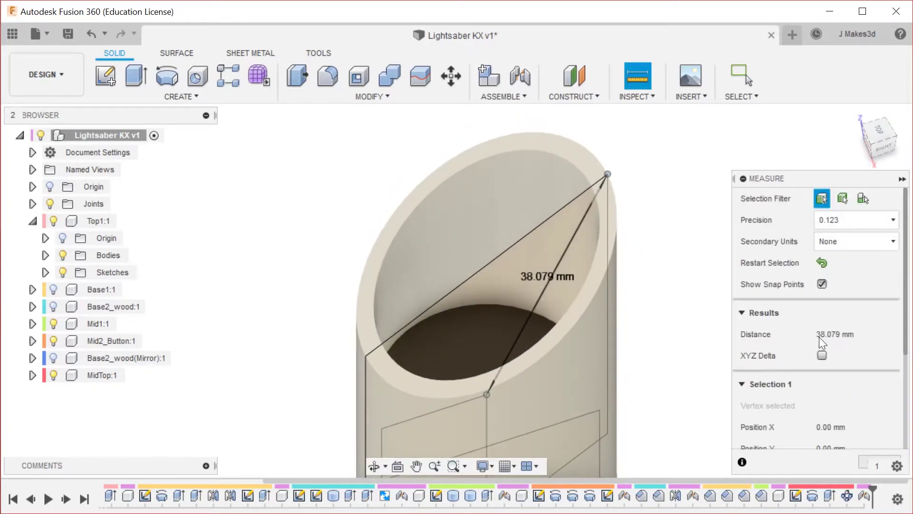
left_click(823, 356)
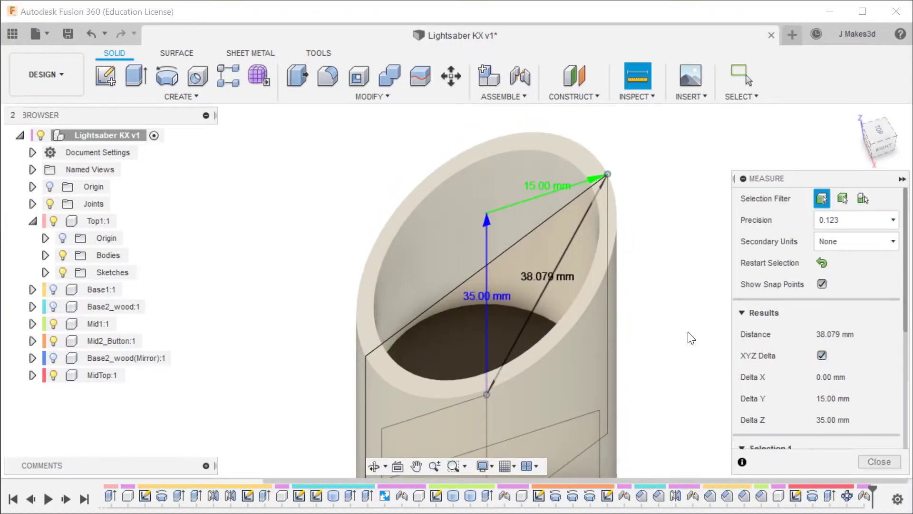
Examine the measured vertical and horizontal offsets at Top1's slanted opening from several sides.
middle_click_drag(630, 285, 612, 273, "shift")
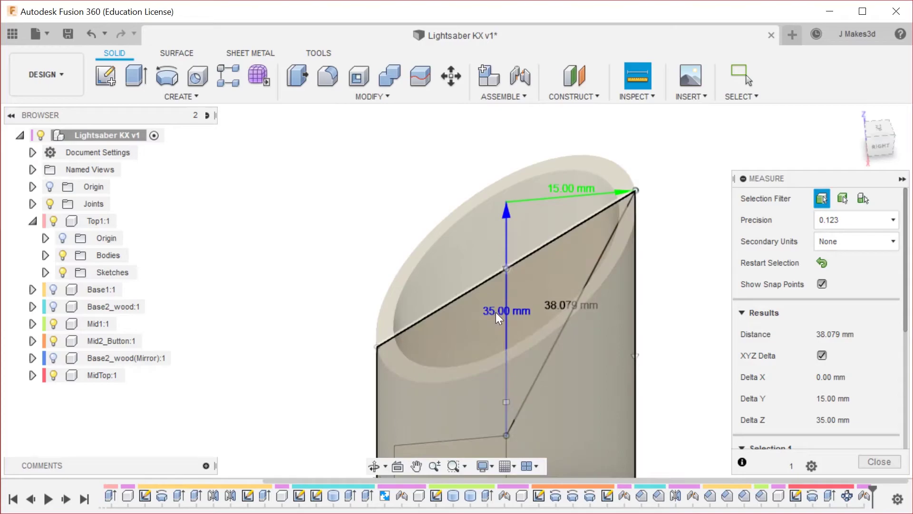
middle_click_drag(572, 346, 574, 225, "shift")
middle_click_drag(517, 281, 531, 203, "shift")
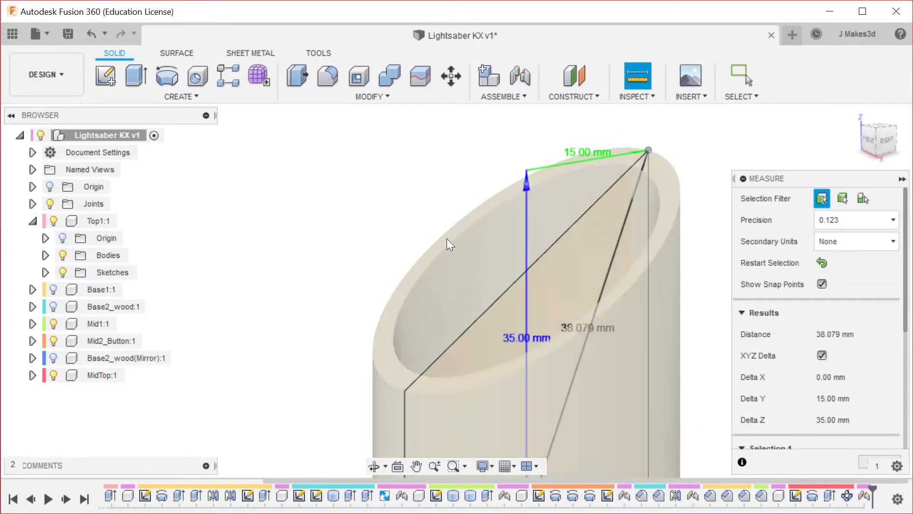
scroll(414, 247, "down", 3)
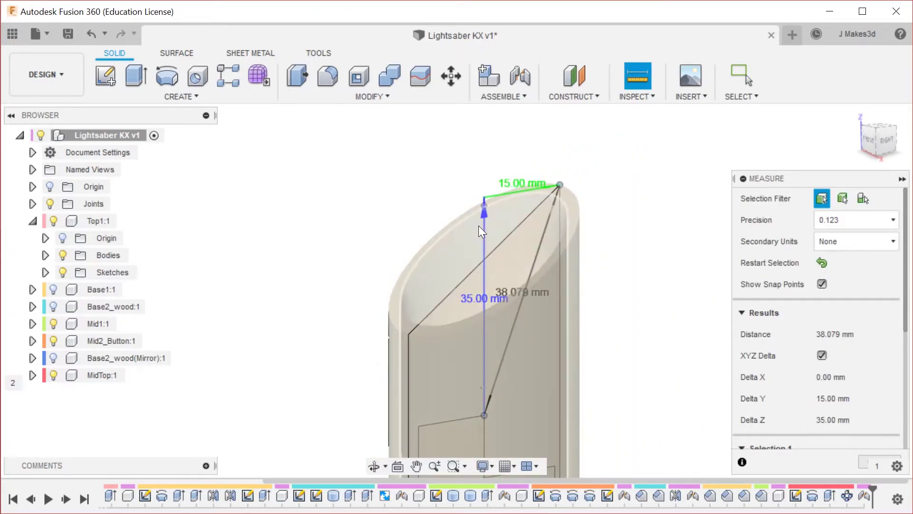
scroll(480, 226, "down", 2)
scroll(523, 200, "up", 4)
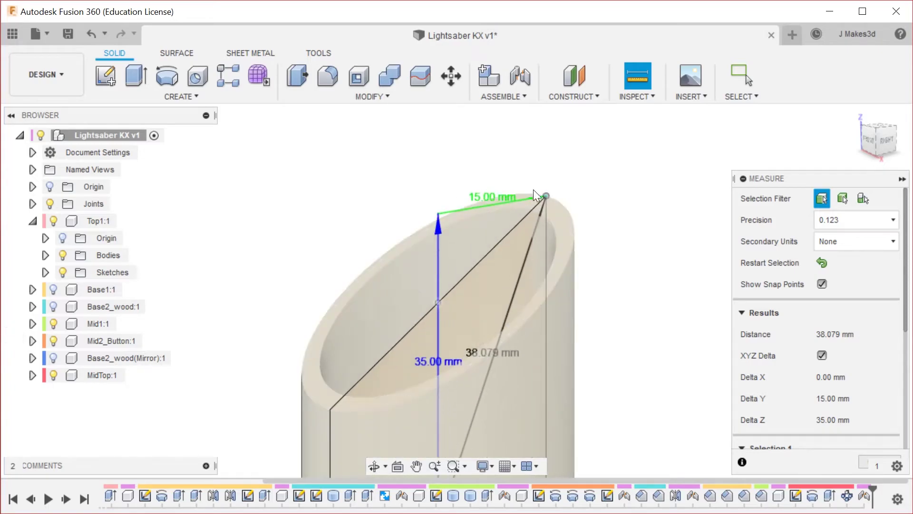
scroll(553, 196, "down", 2)
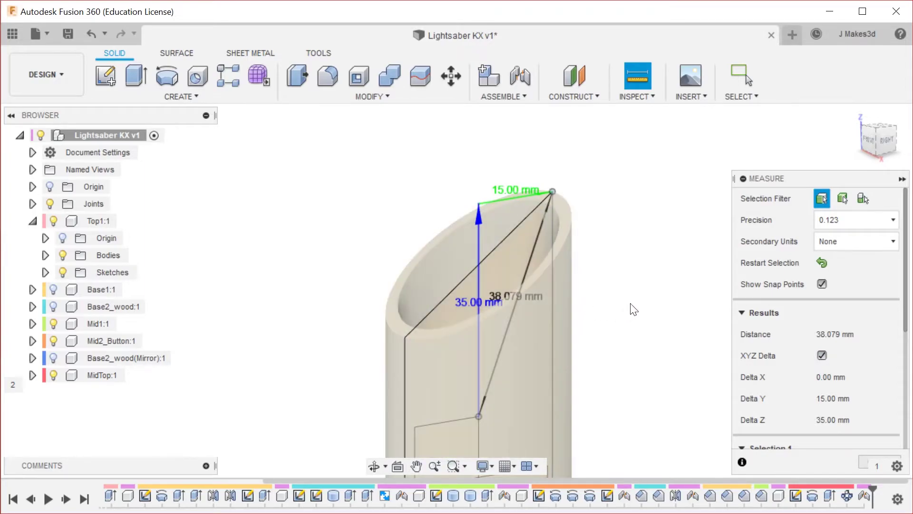
Close the measurement and unisolate the components.
key("Escape")
scroll(406, 206, "down", 5)
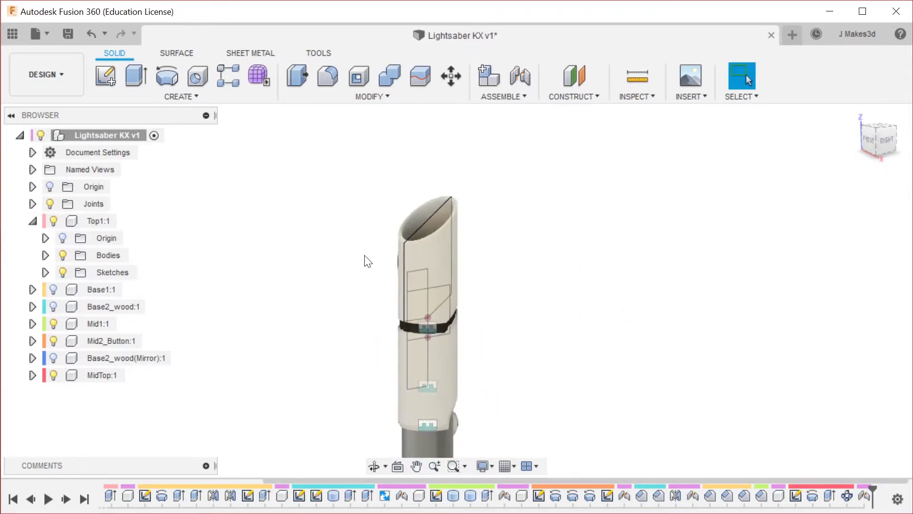
right_click(386, 285)
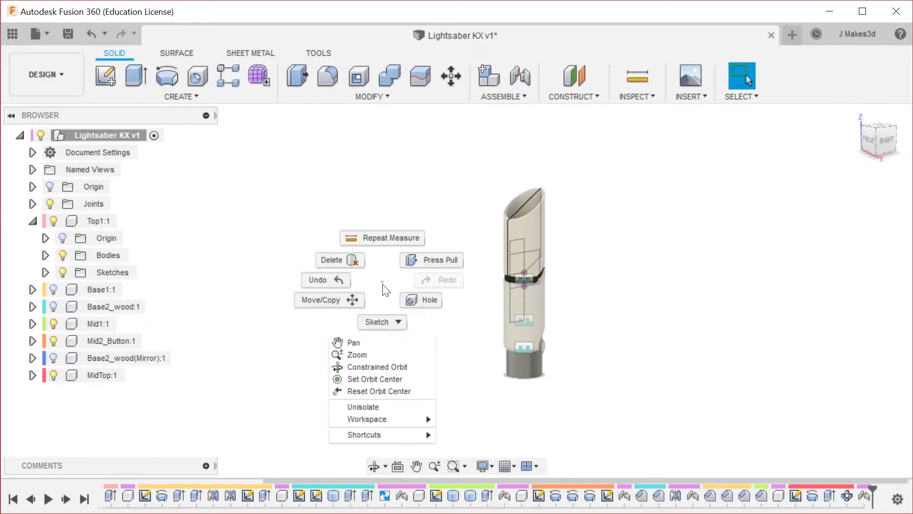
left_click(373, 407)
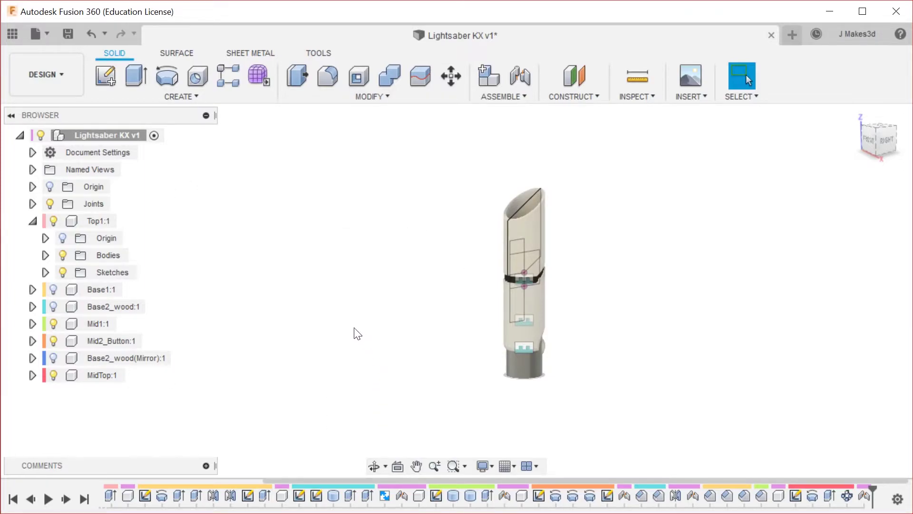
Create an empty, active component named Top2_Emitter in the root assembly and isolate it.
left_click(489, 76)
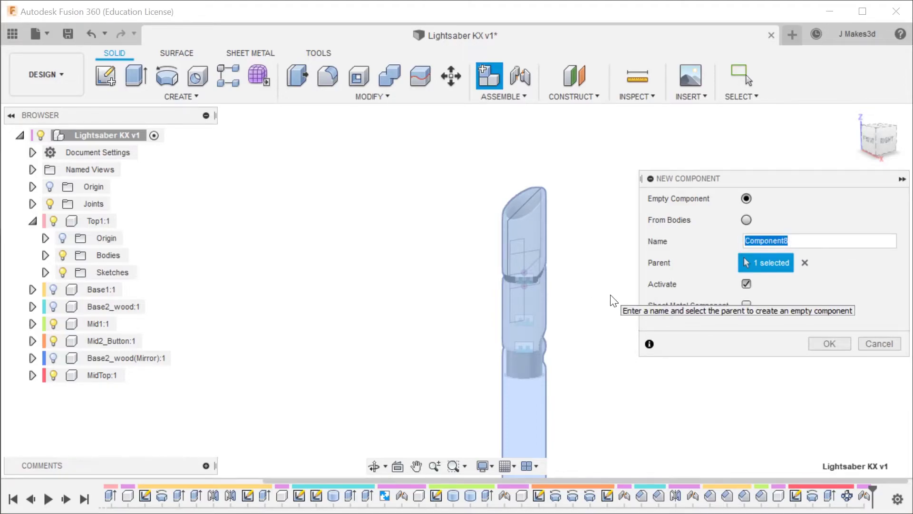
type("Top2_Emitter")
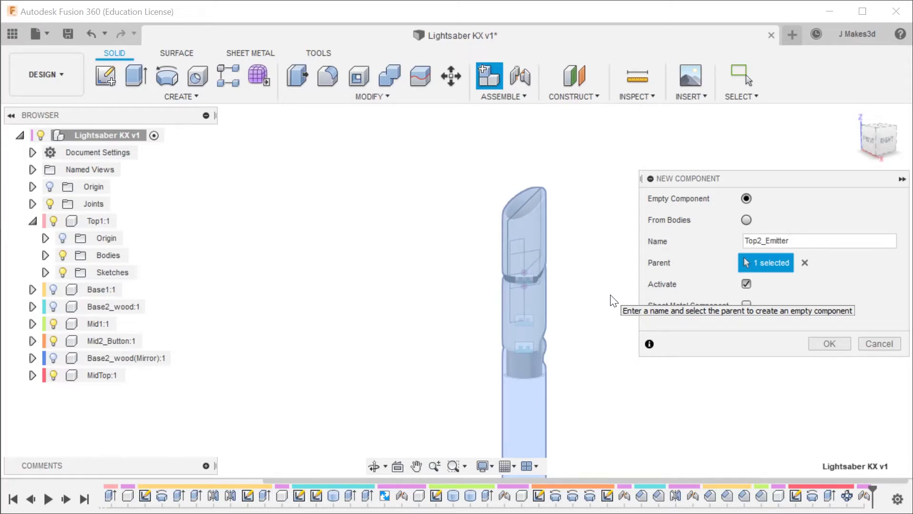
key("Return")
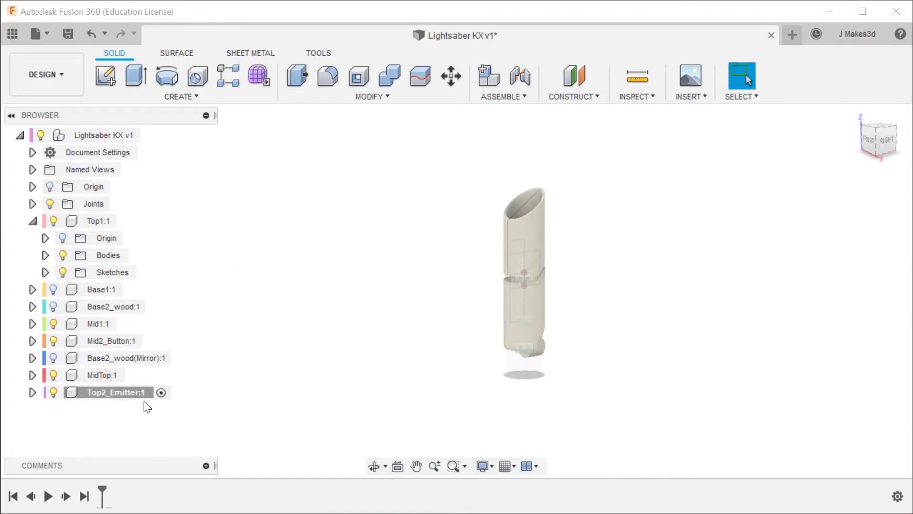
right_click(109, 392)
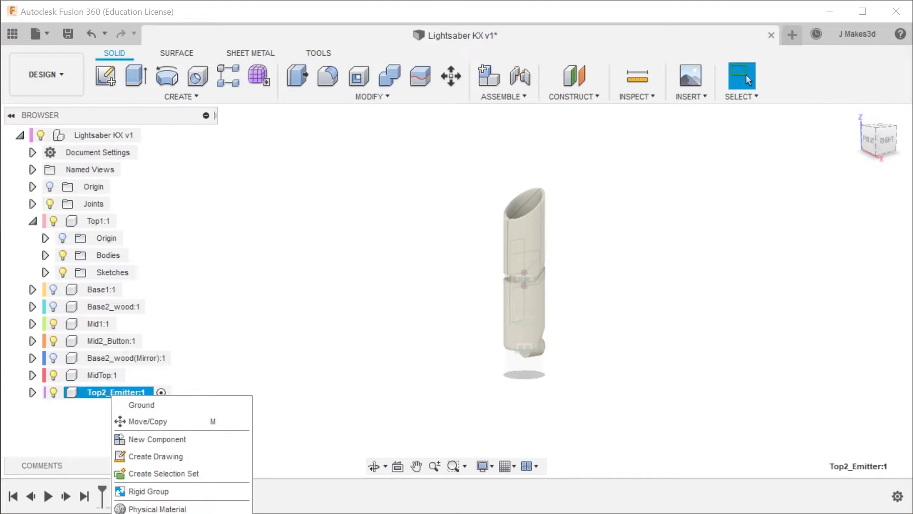
left_click(157, 513)
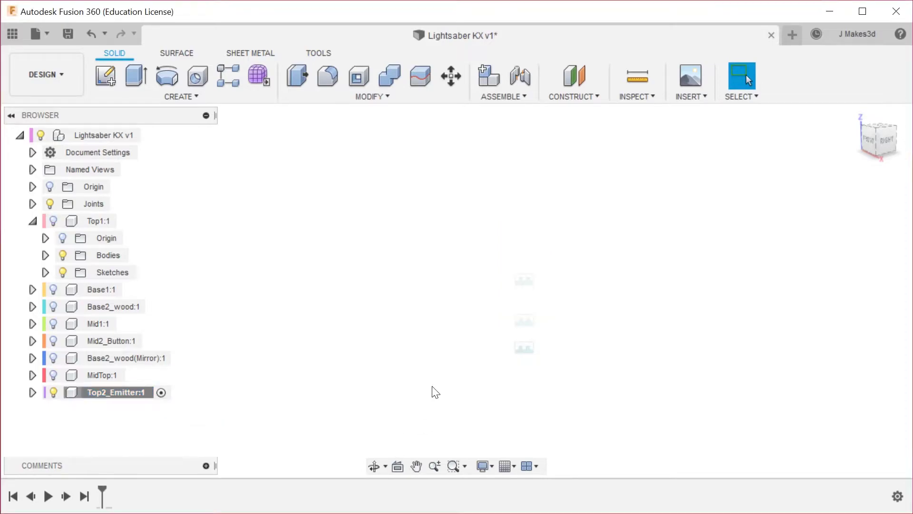
On the right-side plane, sketch a rectangle 13 mm wide and 30 mm high with its lower inner corner at the origin.
left_click(885, 139)
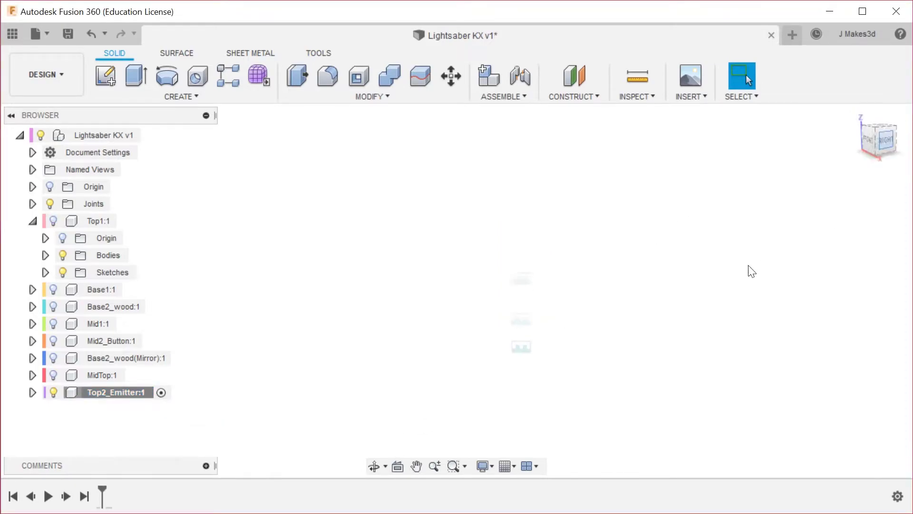
key("l")
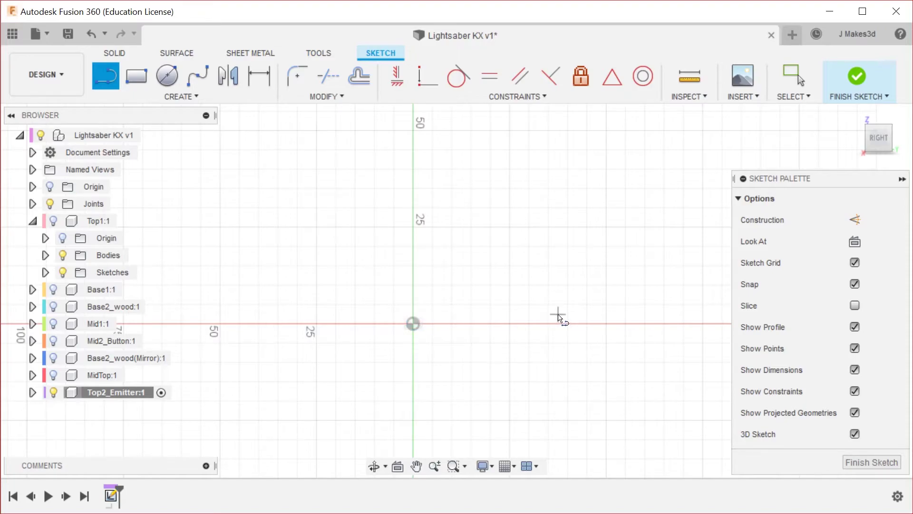
key("Escape")
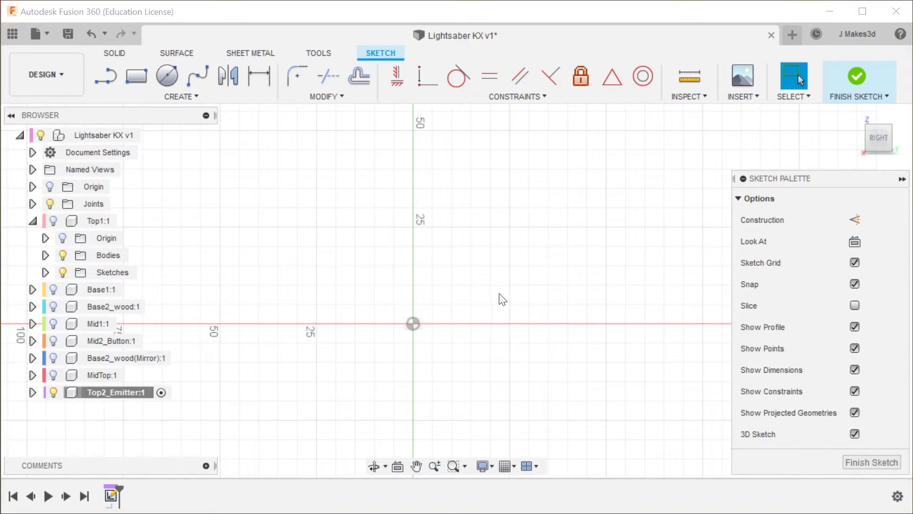
key("s")
left_click(532, 327)
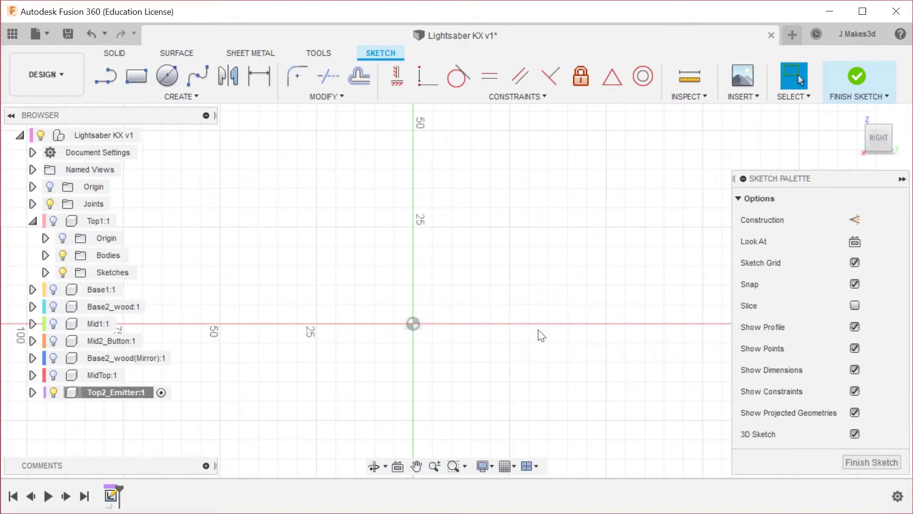
left_click(413, 324)
type("30")
key("Tab")
type("13")
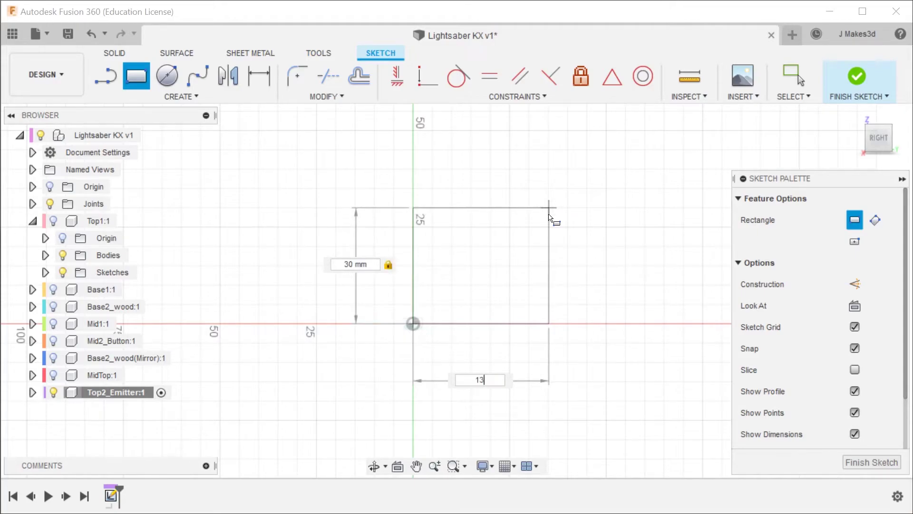
key("Return")
key("Escape")
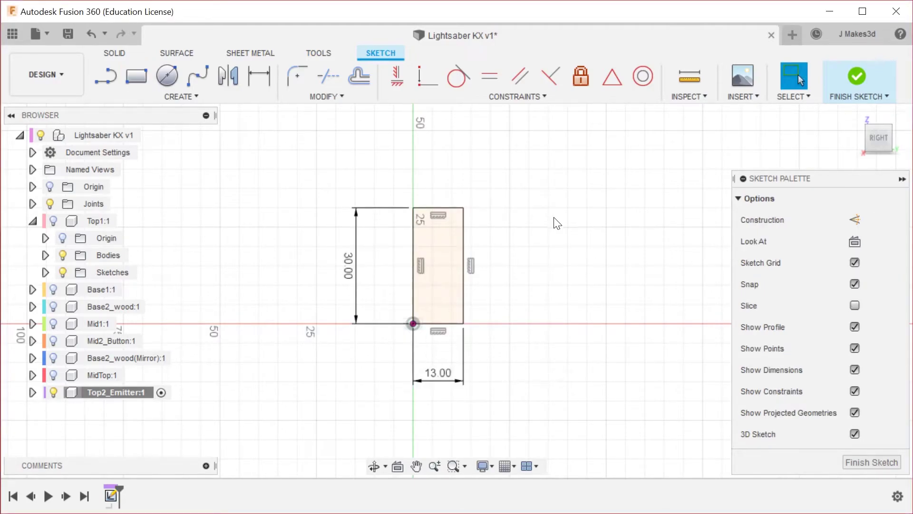
Draw a slanted line across the rectangle's upper outer corner, from its upper edge down to its outer edge.
scroll(370, 175, "up", 2)
scroll(530, 306, "down", 1)
scroll(565, 290, "up", 4)
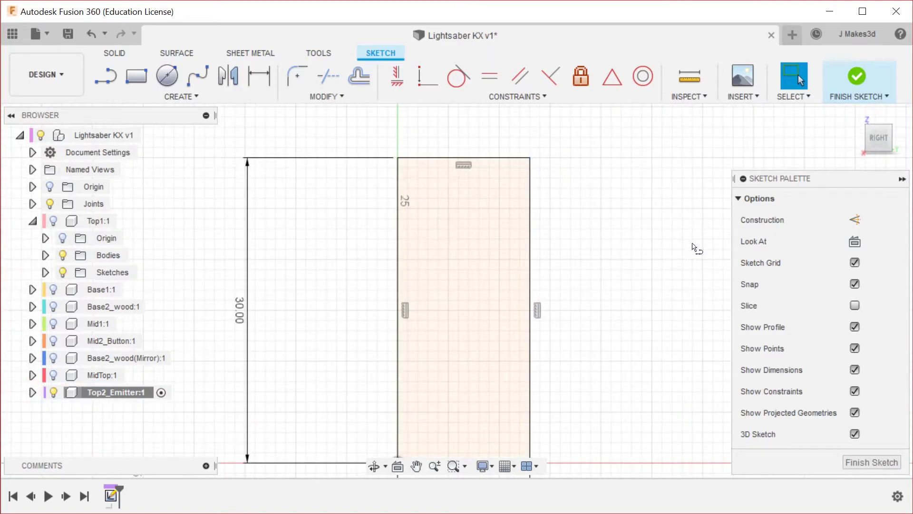
key("l")
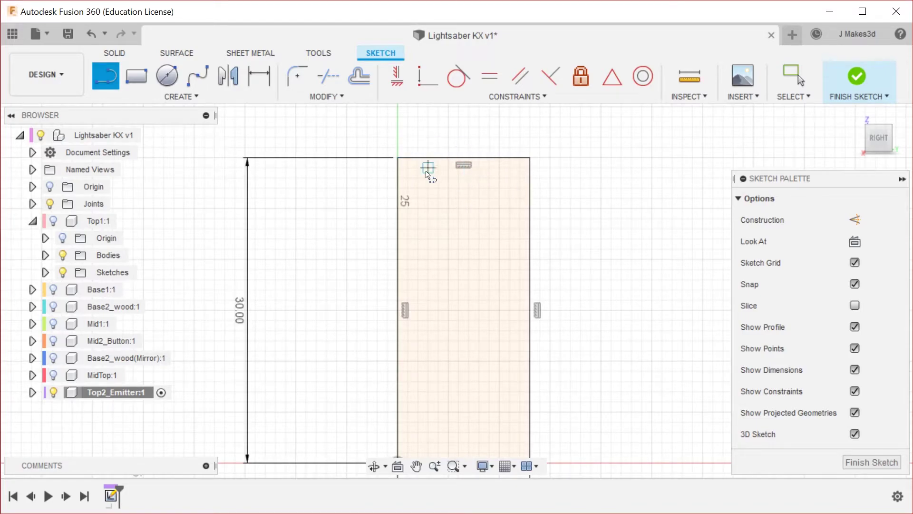
left_click(492, 157)
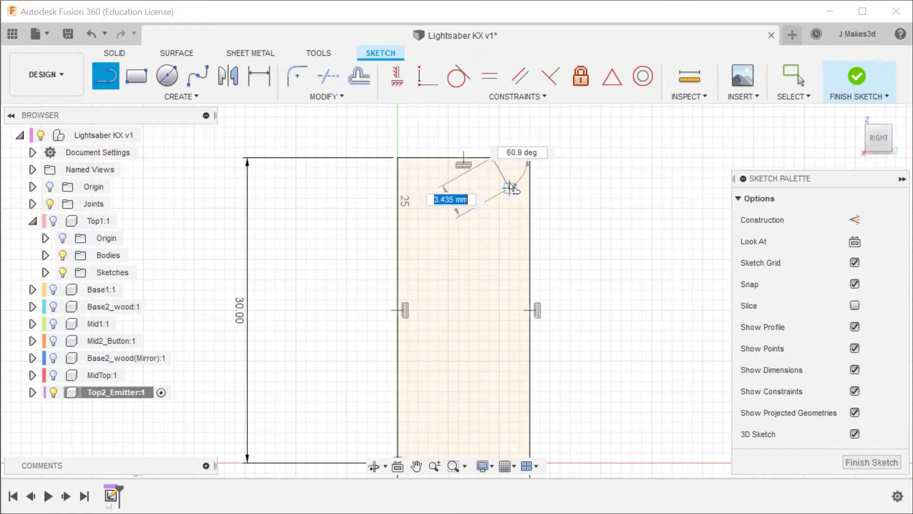
left_click(529, 222)
Draw the uppermost rectangular notch into the rectangle's outer edge, just below the slanted line.
scroll(531, 227, "up", 3)
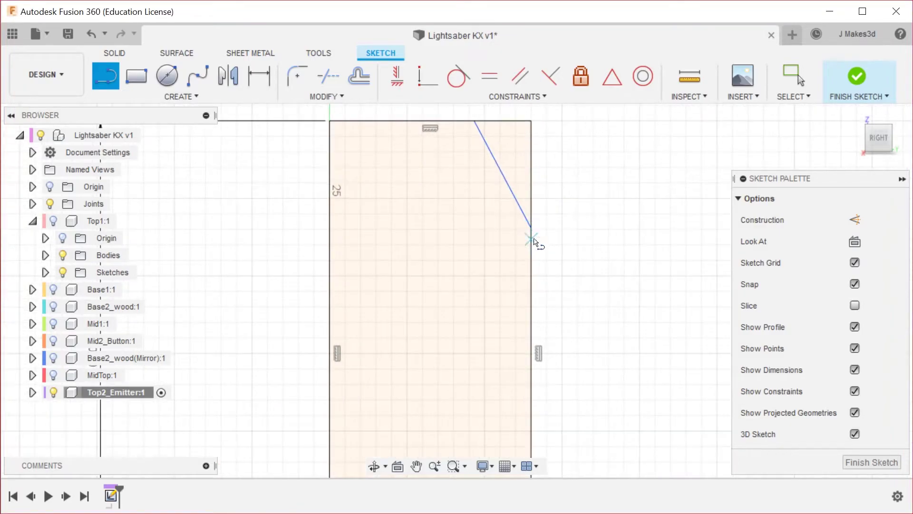
left_click(531, 269)
left_click(502, 269)
left_click(506, 323)
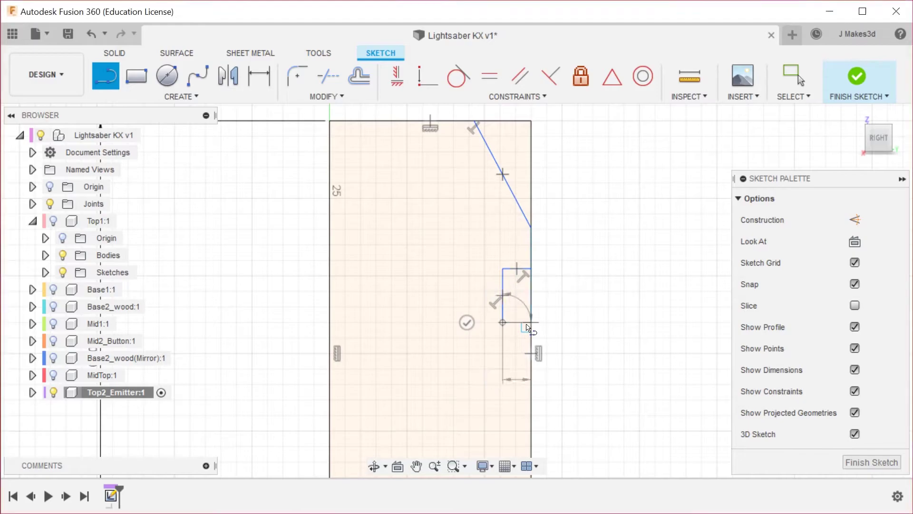
left_click(532, 323)
Draw a second, taller rectangular notch into the outer edge below the first one.
scroll(499, 239, "down", 3)
scroll(509, 337, "up", 3)
left_click(521, 277)
left_click(495, 278)
scroll(498, 283, "down", 3)
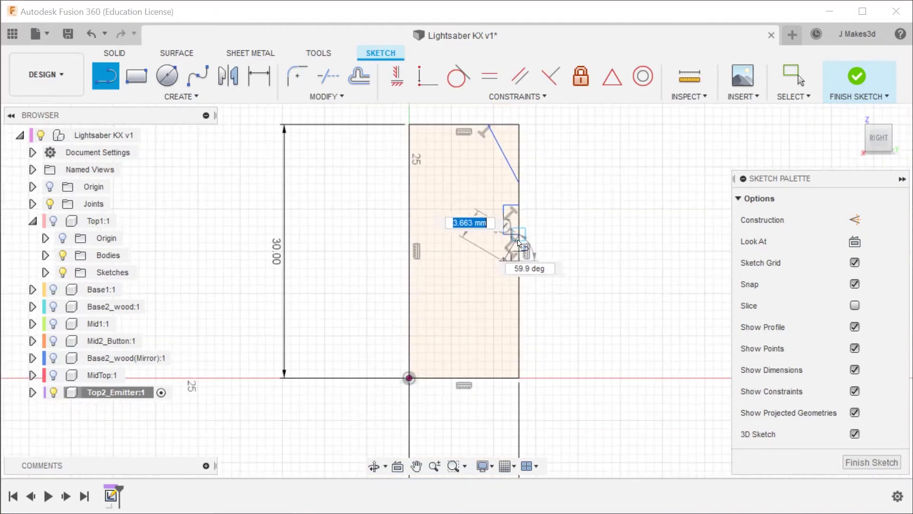
left_click(517, 303)
Draw a third rectangular notch into the outer edge, near the rectangle's base, and end the line.
scroll(517, 306, "up", 3)
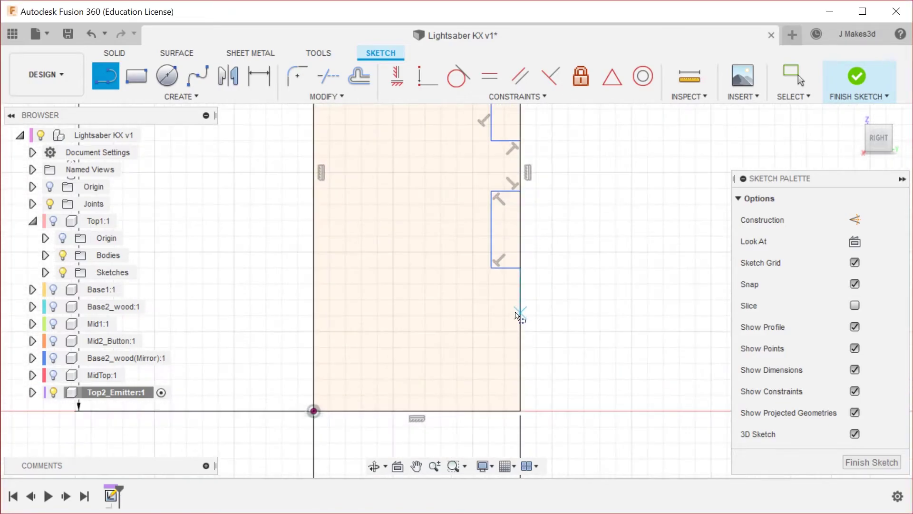
left_click(491, 307)
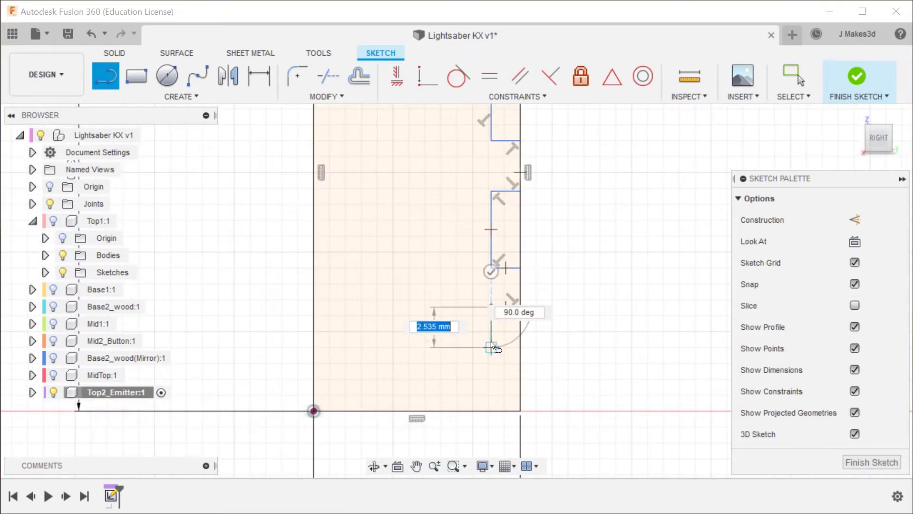
left_click(491, 364)
left_click(521, 364)
key("Escape")
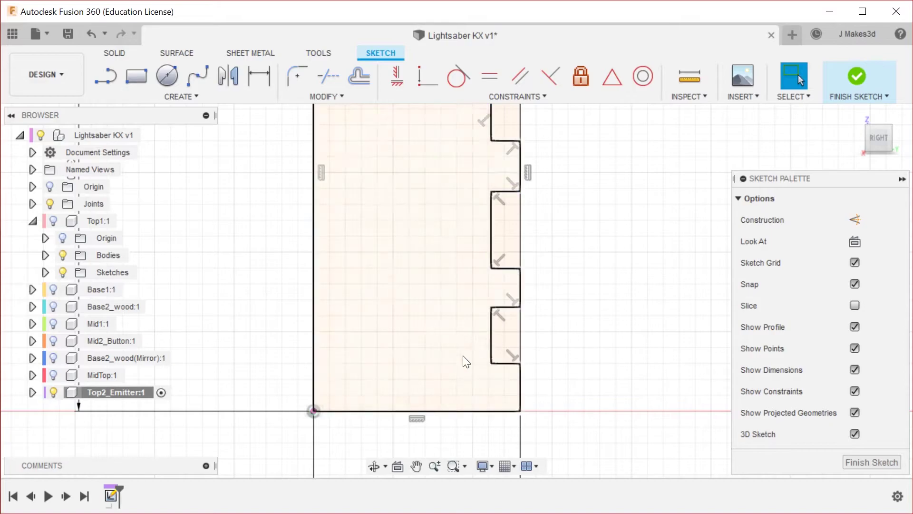
Make the inner vertical edges of the three notches collinear.
scroll(466, 362, "down", 2)
scroll(556, 224, "up", 2)
scroll(567, 218, "down", 1)
scroll(512, 302, "up", 1)
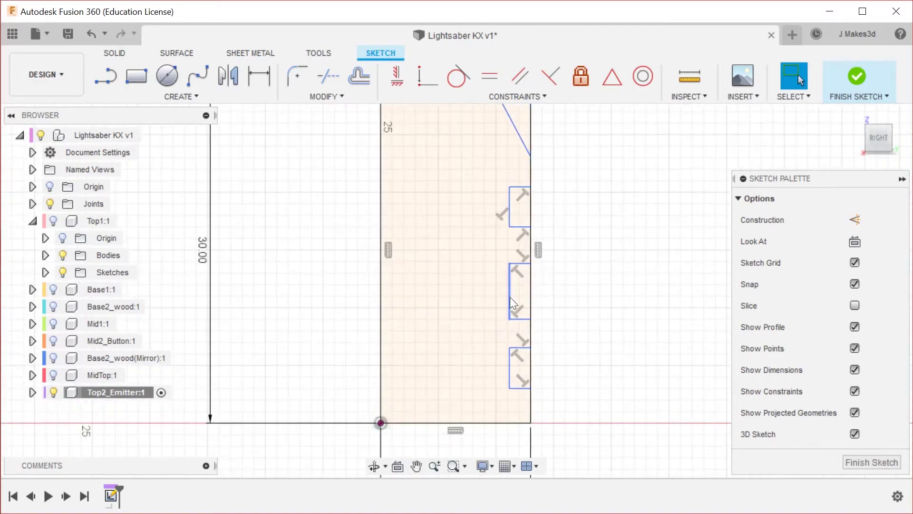
left_click(510, 295)
left_click(509, 221, "shift")
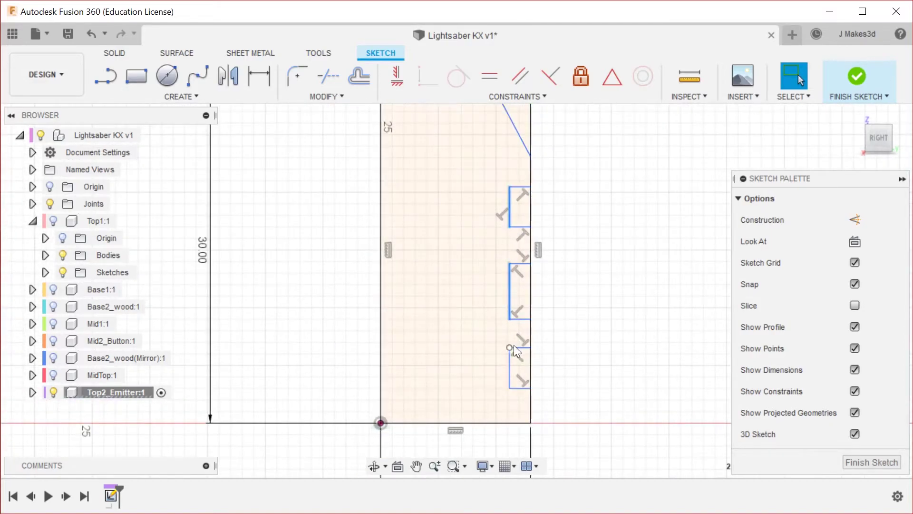
left_click(510, 362, "shift")
right_click(510, 361)
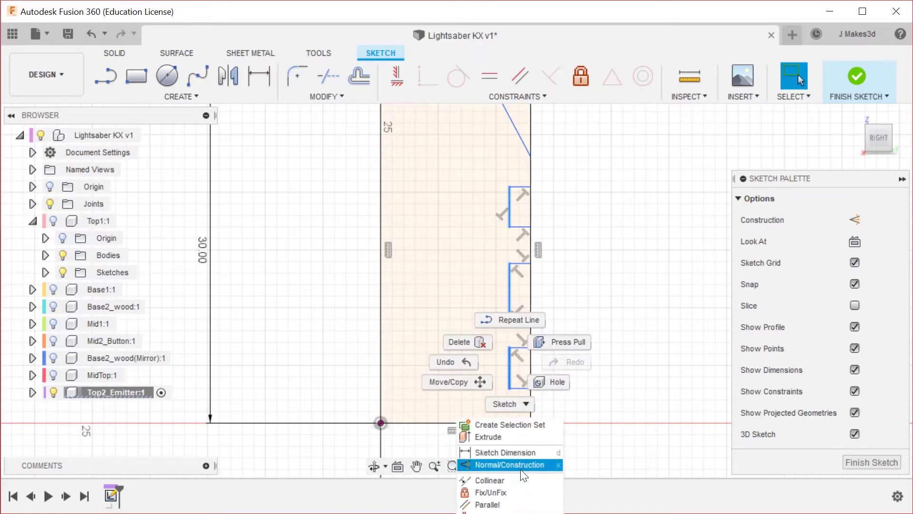
left_click(522, 480)
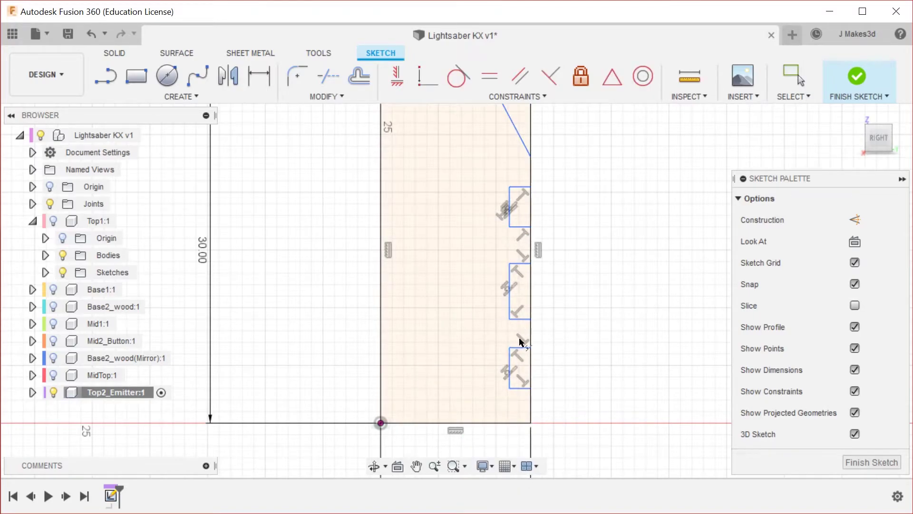
key("d")
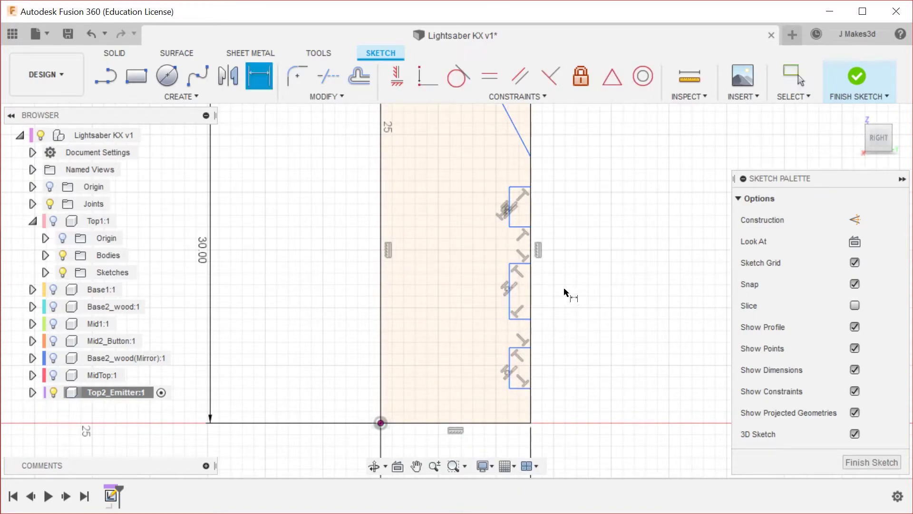
key("Escape")
left_click(510, 302)
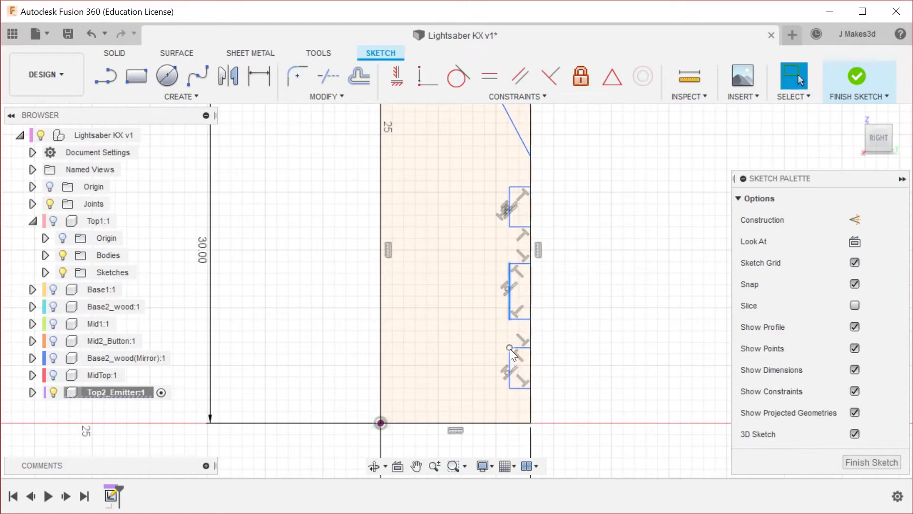
scroll(510, 349, "up", 3)
left_click(668, 336)
scroll(523, 118, "down", 3)
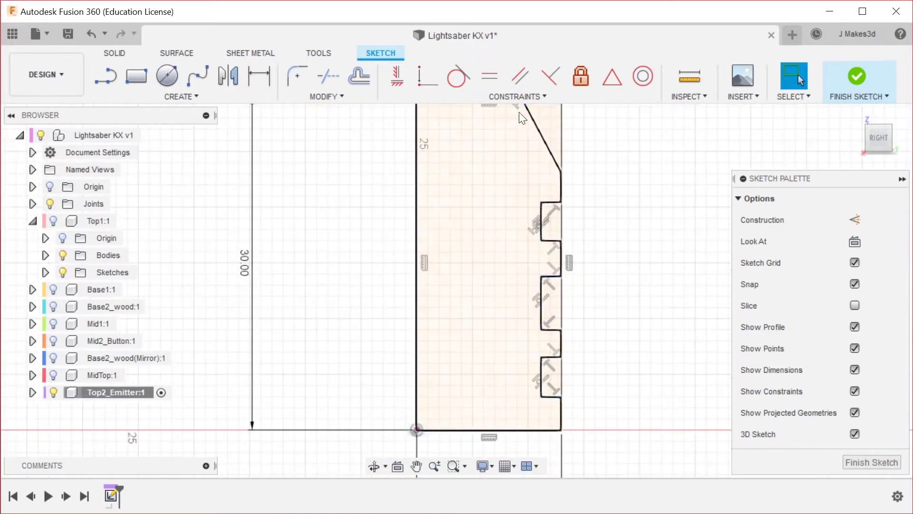
Dimension the uppermost notch's depth as 1 mm.
scroll(591, 265, "up", 5)
key("d")
left_click(578, 264)
left_click(574, 249)
type("1")
key("Return")
scroll(567, 210, "down", 2)
scroll(619, 304, "up", 3)
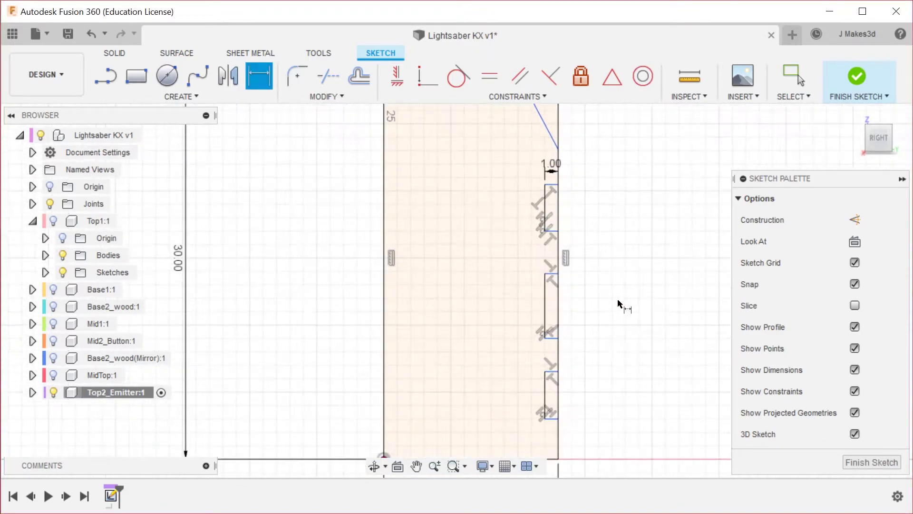
Apply an Equal constraint to the inner vertical edges of the three notches.
key("Escape")
key("d")
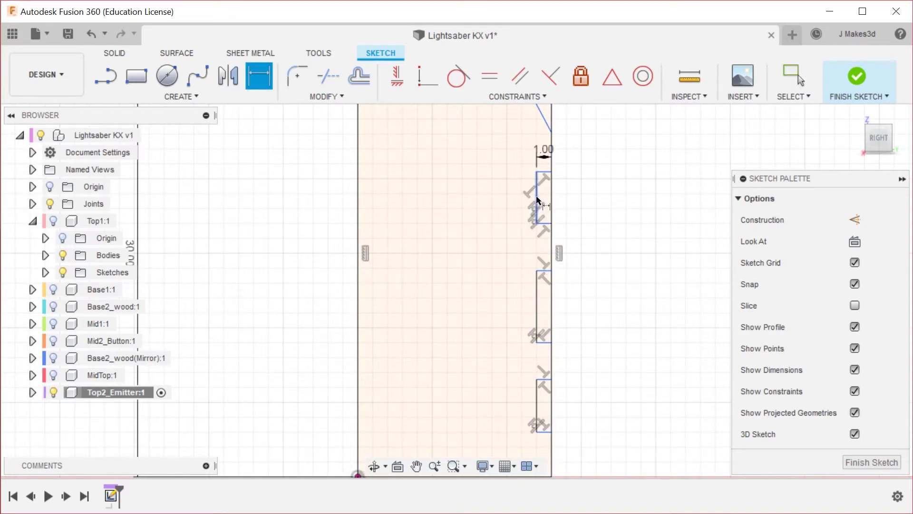
key("Escape")
left_click(536, 309)
left_click(536, 402)
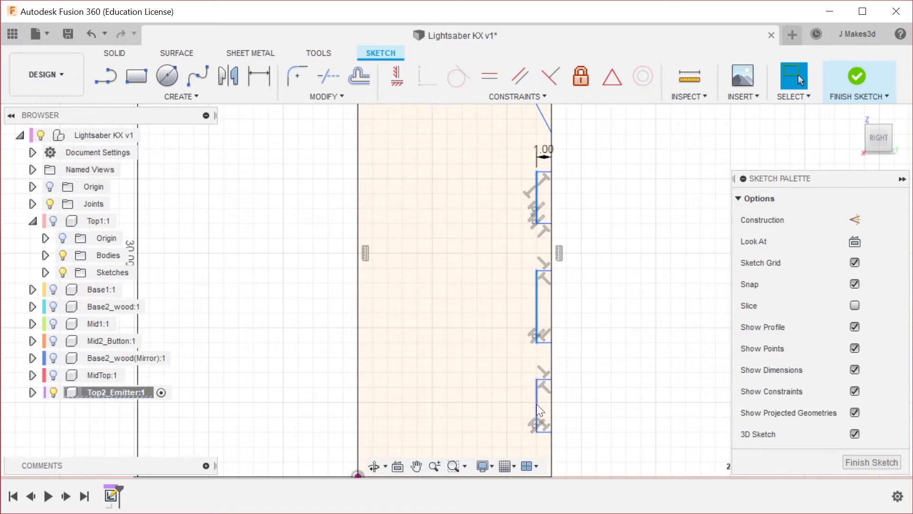
right_click(618, 315)
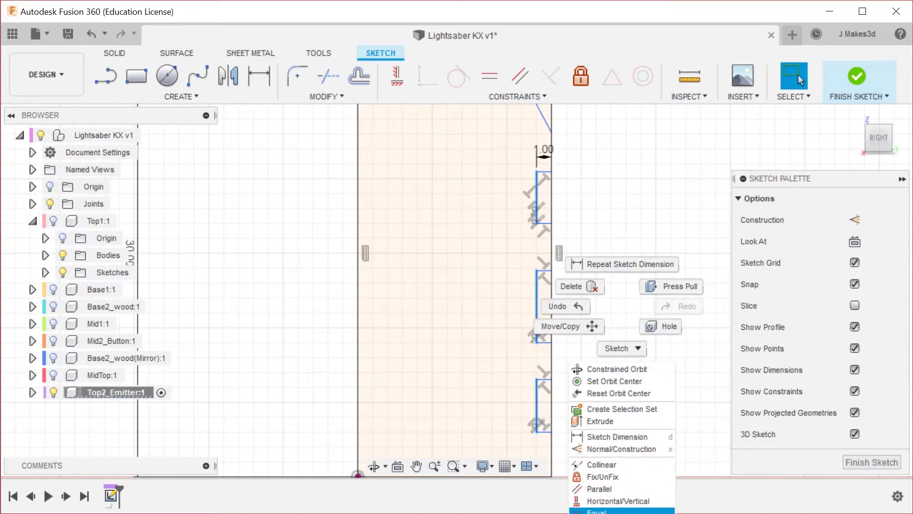
left_click(618, 511)
Dimension the height of the middle notch's inner vertical edge as 3 mm.
key("d")
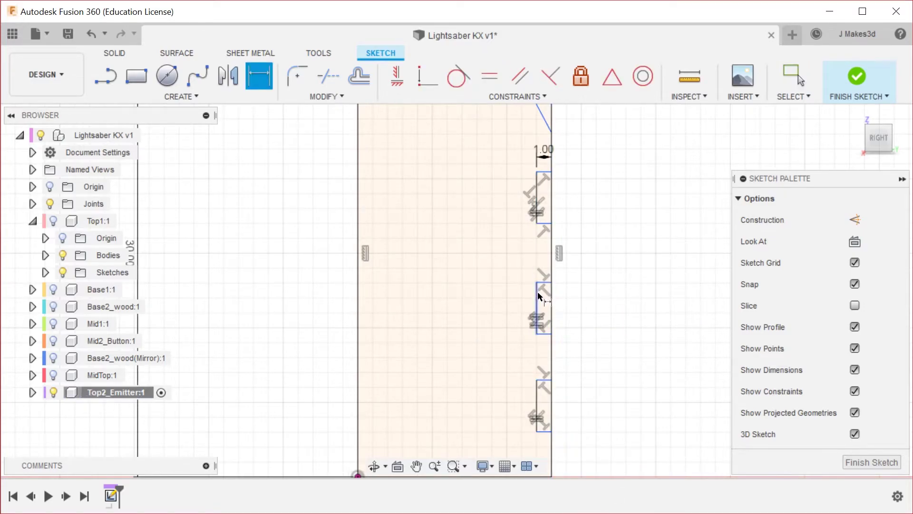
left_click(538, 296)
left_click(502, 286)
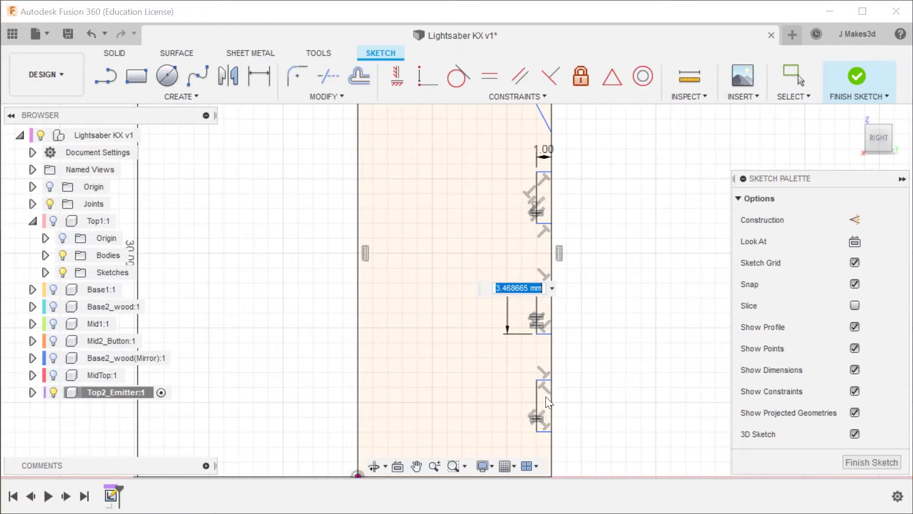
type("3")
key("Return")
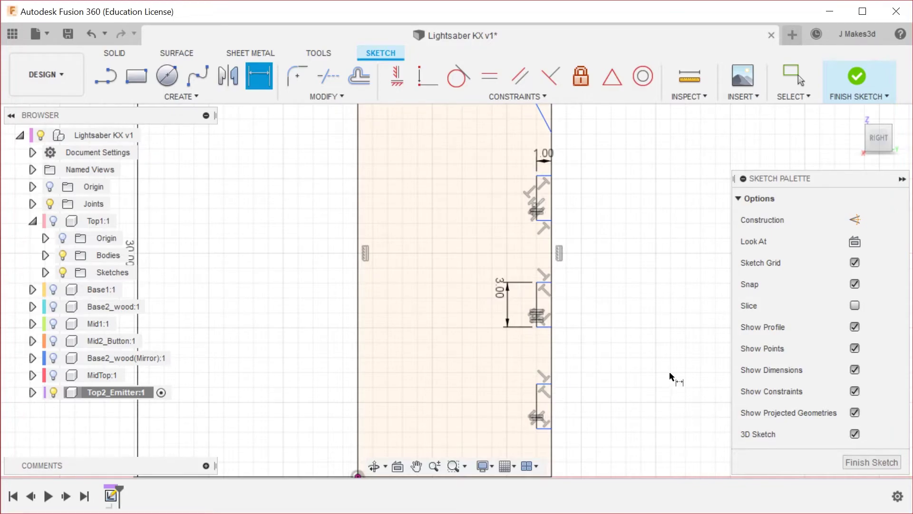
Dimension the vertical gap between the sloped line's lower end and the uppermost notch as 2 mm.
scroll(489, 259, "down", 2)
scroll(578, 271, "up", 3)
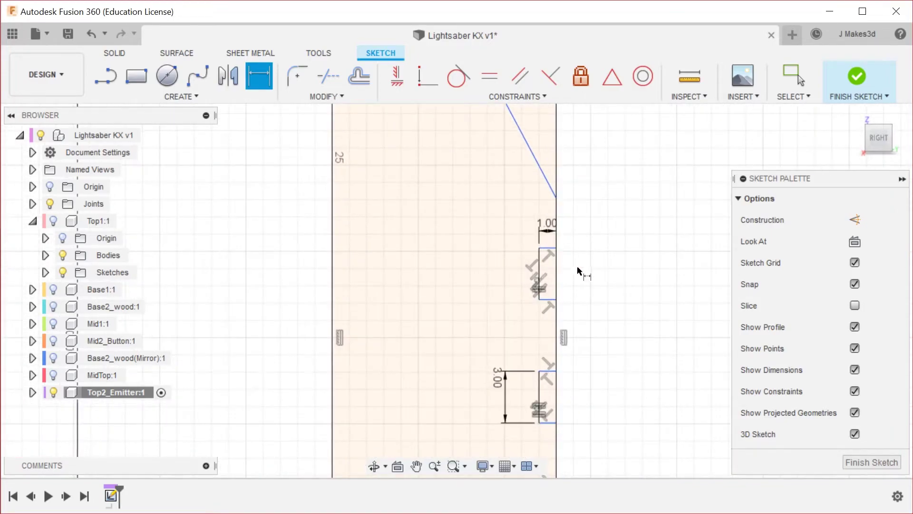
left_click(556, 248)
left_click(556, 198)
left_click(600, 218)
type("2")
key("Return")
Dimension the distance from the lowest notch's underside to the profile's base as 2 mm.
scroll(671, 319, "down", 2)
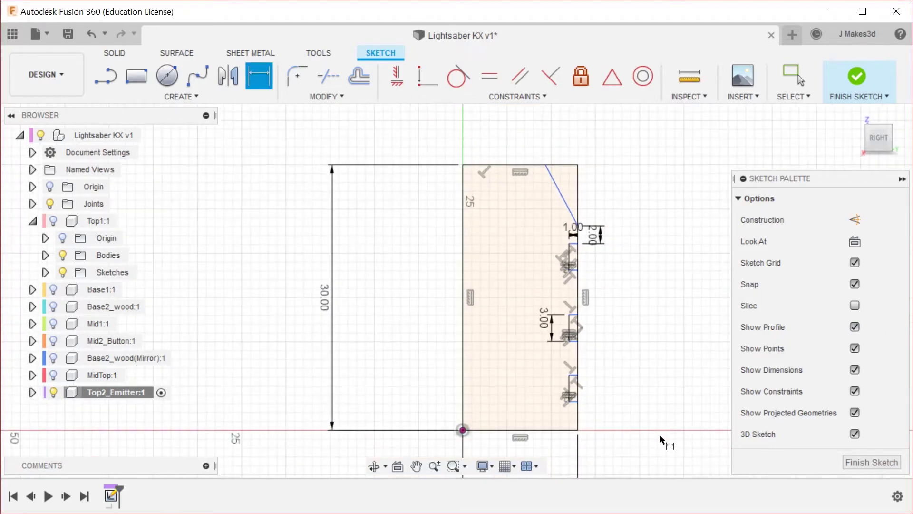
scroll(499, 371, "up", 2)
left_click(506, 373)
left_click(507, 426)
left_click(570, 399)
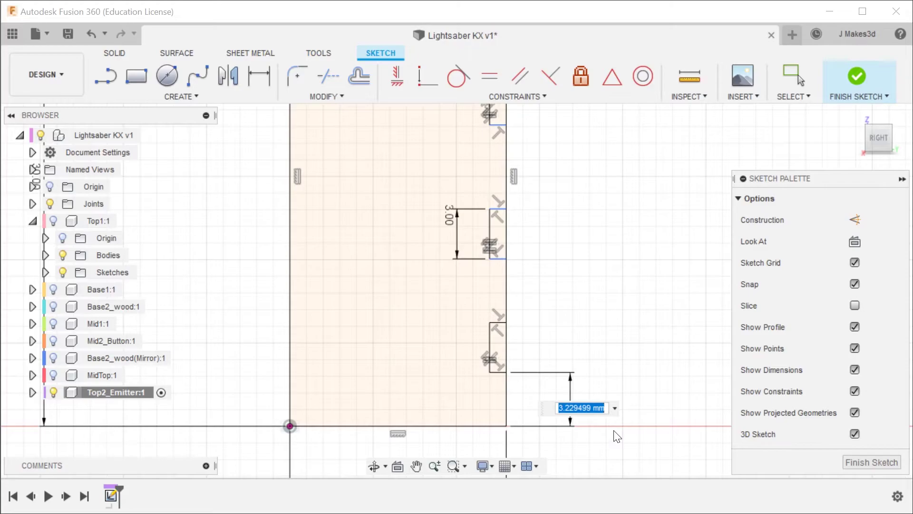
type("2")
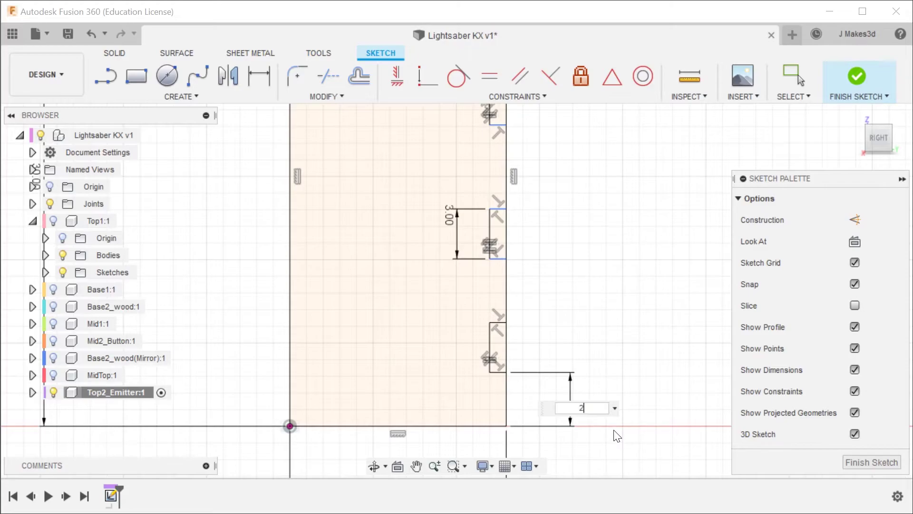
key("Return")
key("Escape")
Draw vertical construction lines bridging the two gaps between neighbouring notches, in line with their inner edges.
scroll(514, 309, "down", 3)
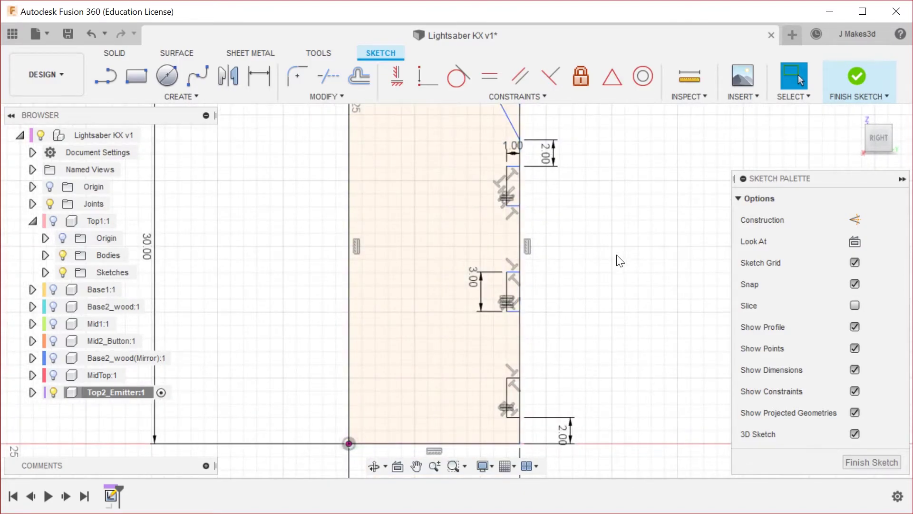
key("l")
scroll(558, 233, "up", 1)
key("x")
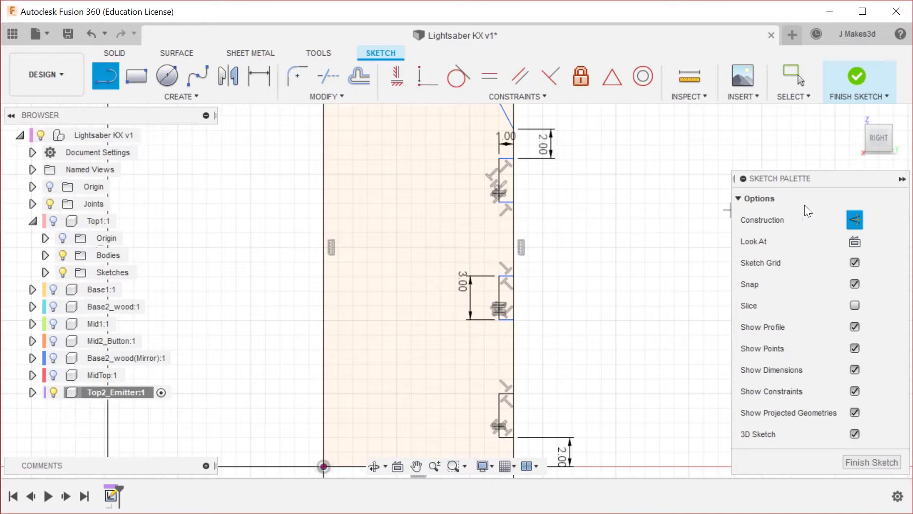
left_click(499, 202)
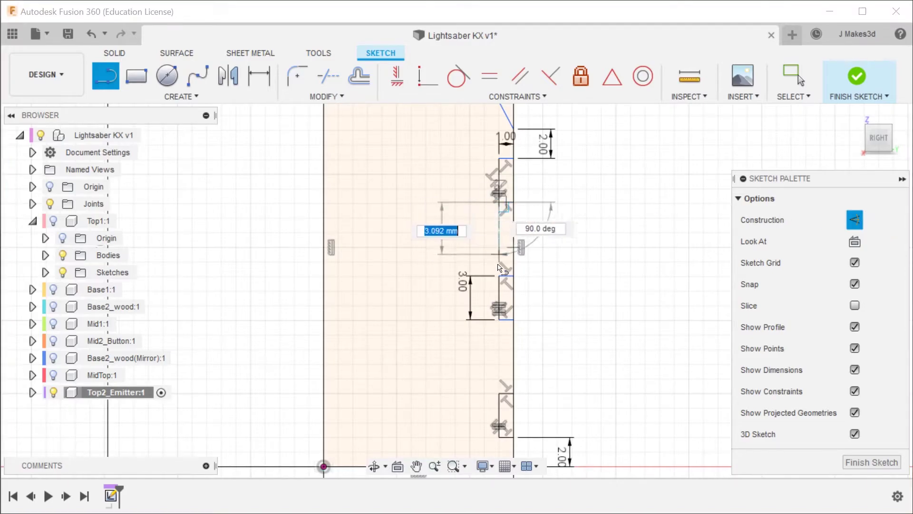
left_click(499, 320)
left_click(500, 394)
key("Escape")
Apply an Equal constraint to the two construction lines so that the three notches are evenly spaced.
left_click(499, 342)
left_click(498, 230)
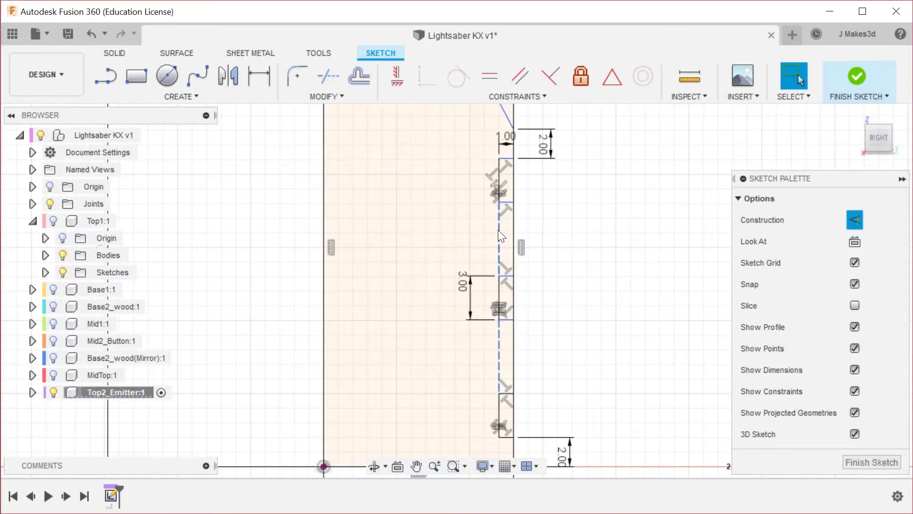
right_click(562, 247)
left_click(545, 475)
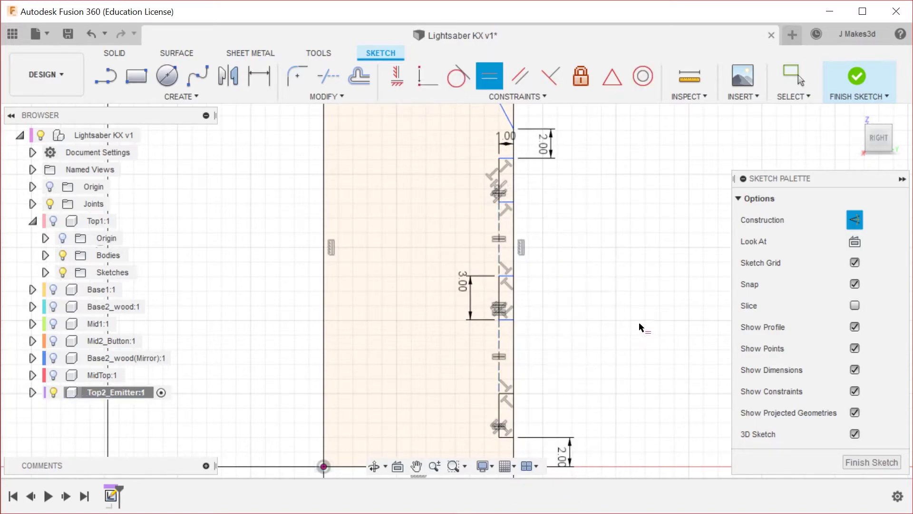
scroll(593, 267, "down", 3)
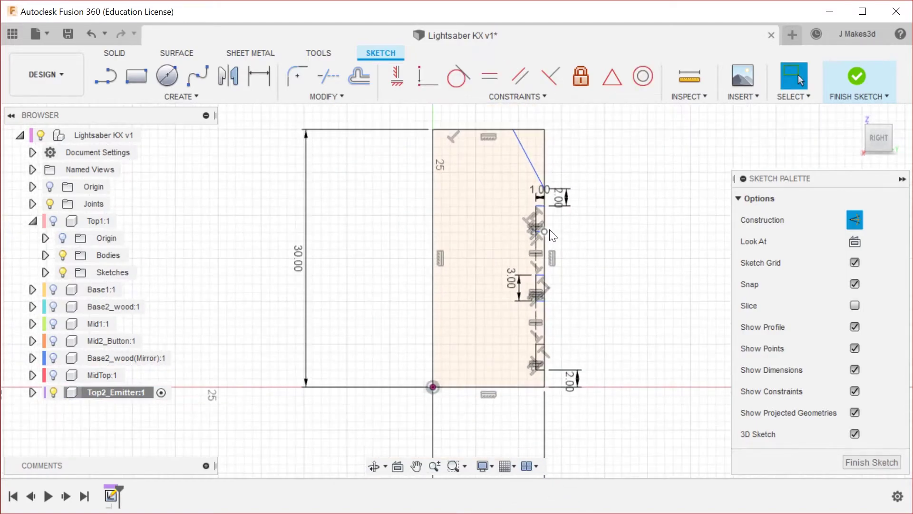
Dimension the vertical height of the sloped line at the profile's upper outer corner as 5 mm.
scroll(547, 230, "up", 4)
scroll(558, 317, "down", 3)
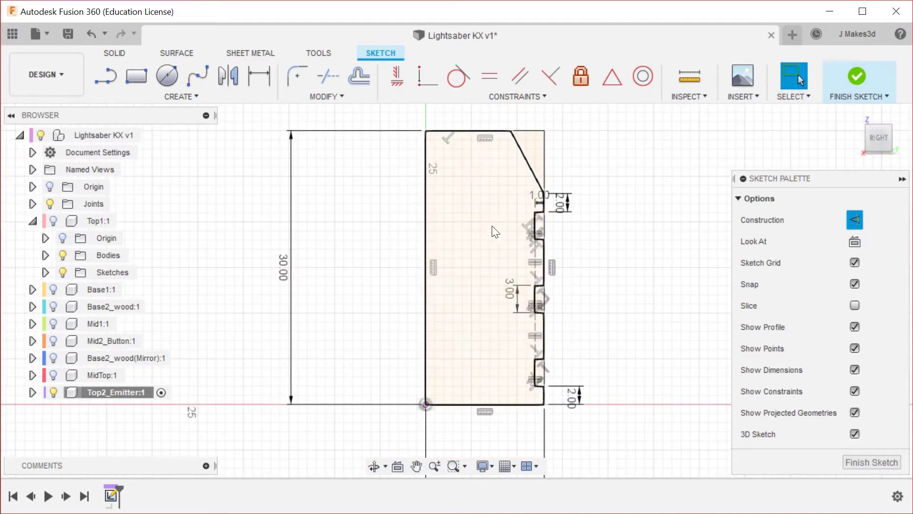
left_click(502, 249)
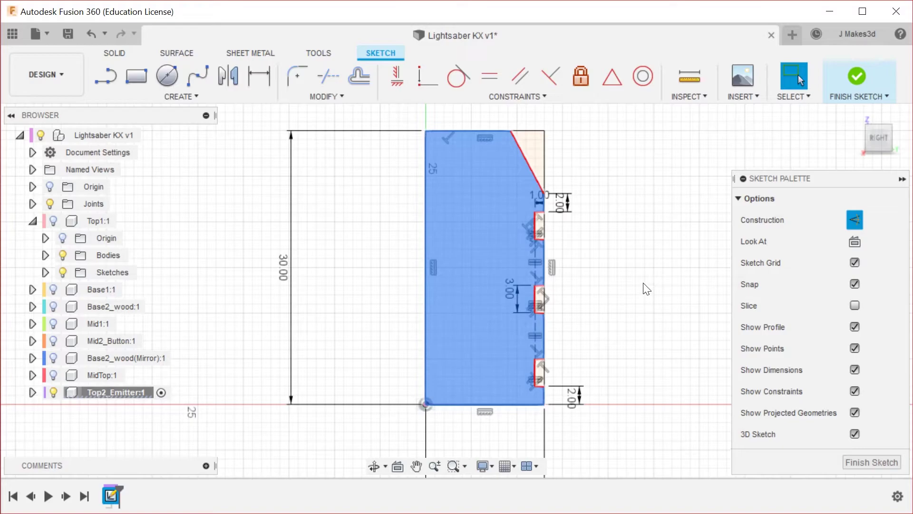
key("d")
scroll(530, 121, "up", 3)
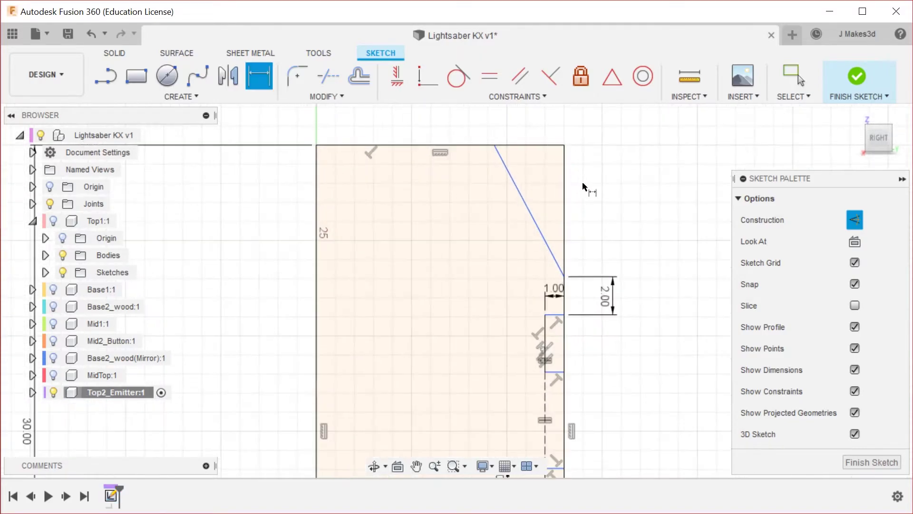
left_click(548, 246)
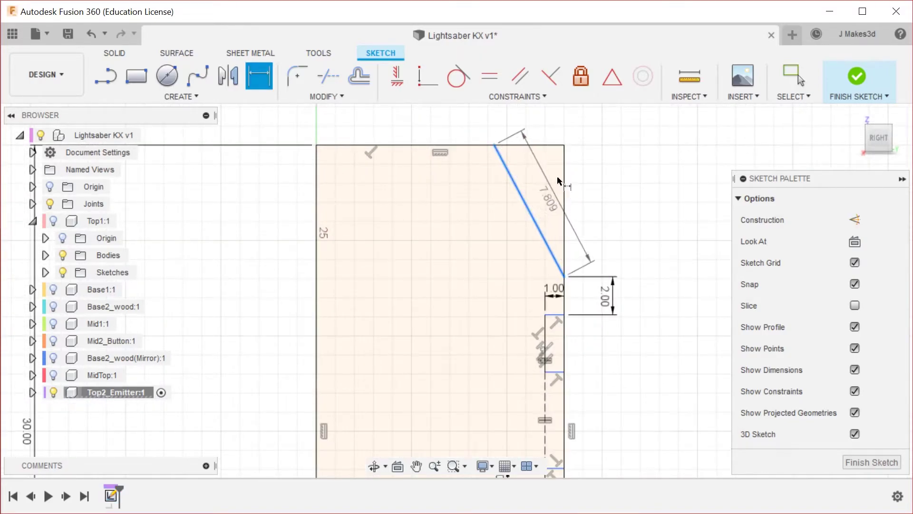
left_click(623, 228)
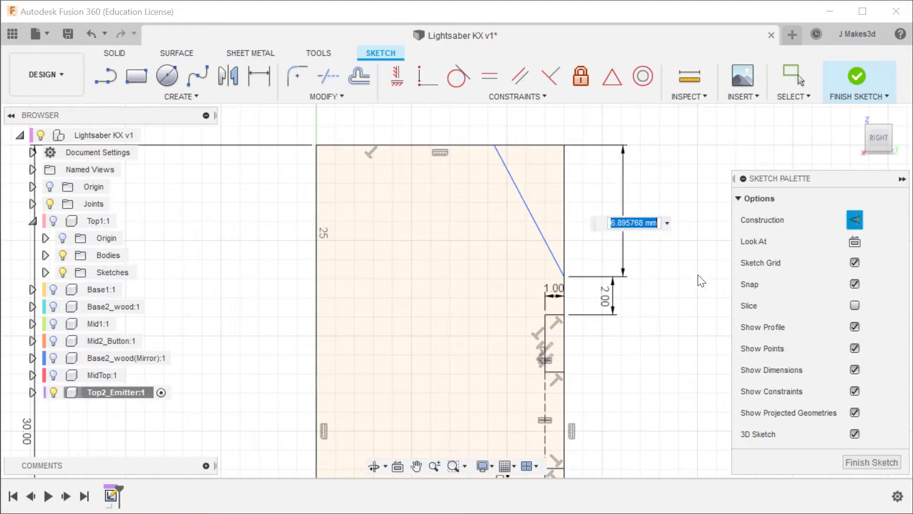
type("5")
key("Return")
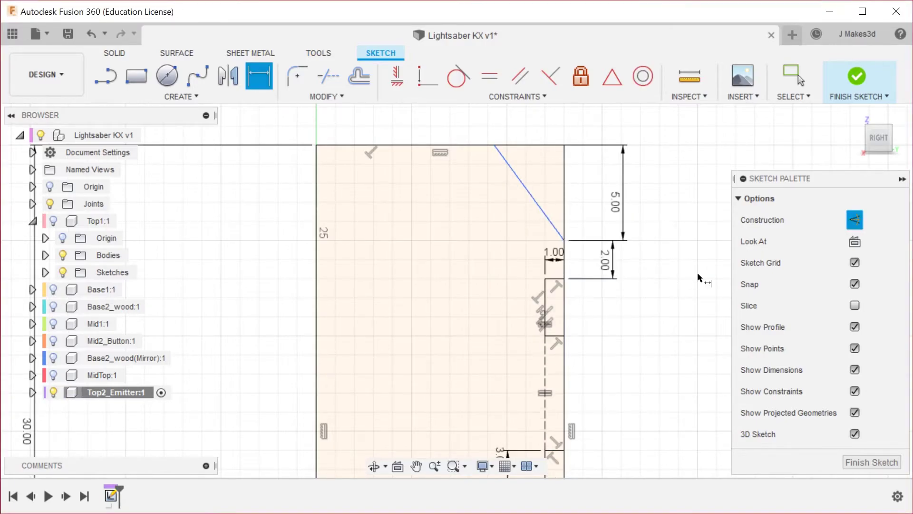
Dimension the horizontal distance from the sloped line's upper end to the outer corner as 2.5 mm and finish the sketch.
left_click(493, 146)
left_click(564, 145)
left_click(555, 137)
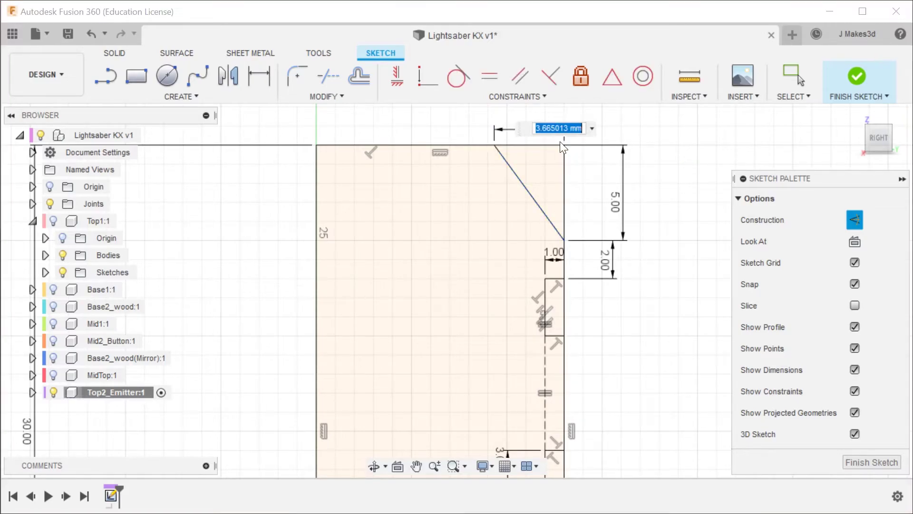
type("2.5")
key("Return")
key("Escape")
scroll(527, 141, "down", 5)
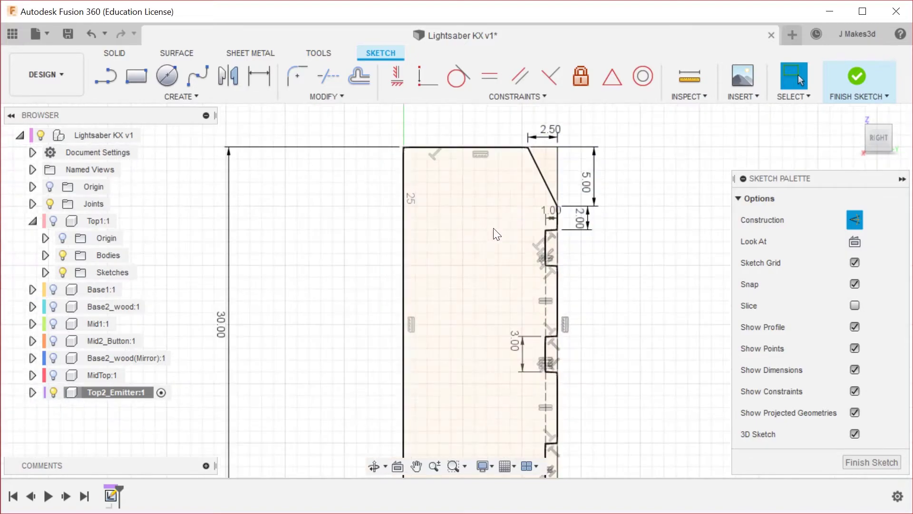
scroll(555, 233, "up", 4)
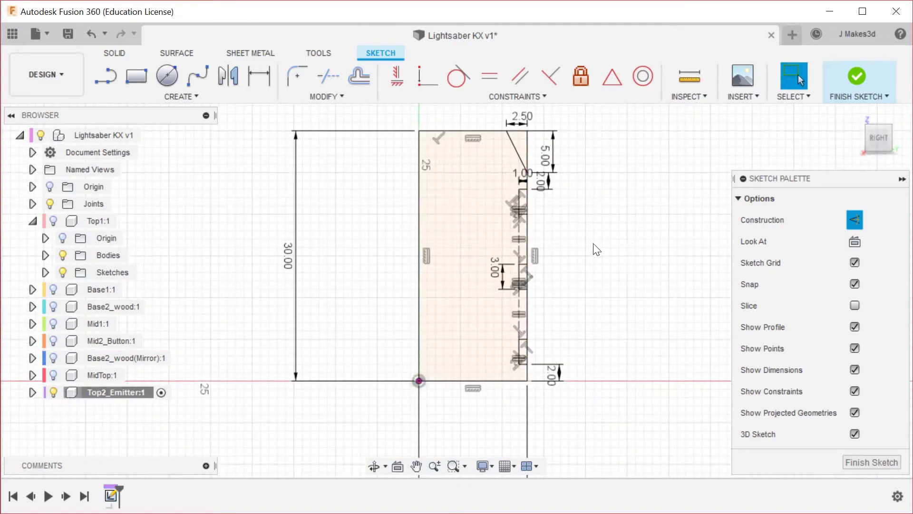
scroll(553, 228, "down", 2)
scroll(541, 261, "up", 2)
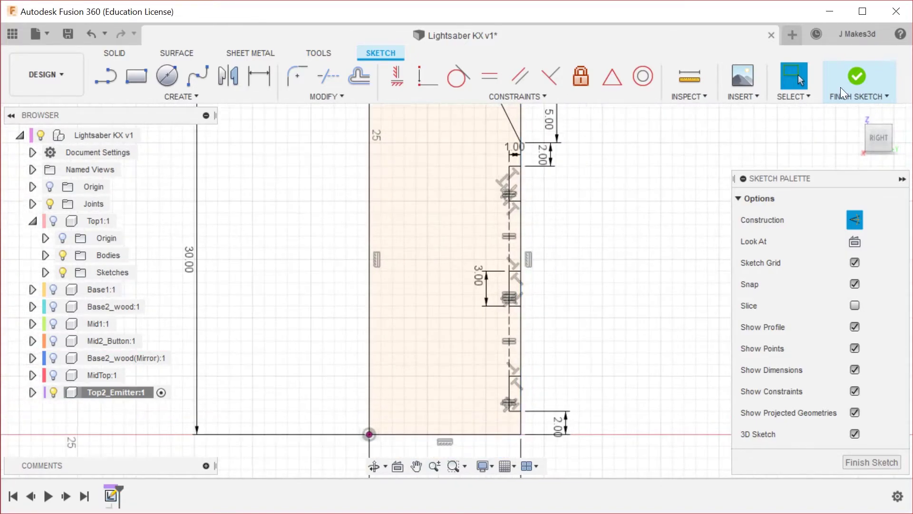
left_click(858, 78)
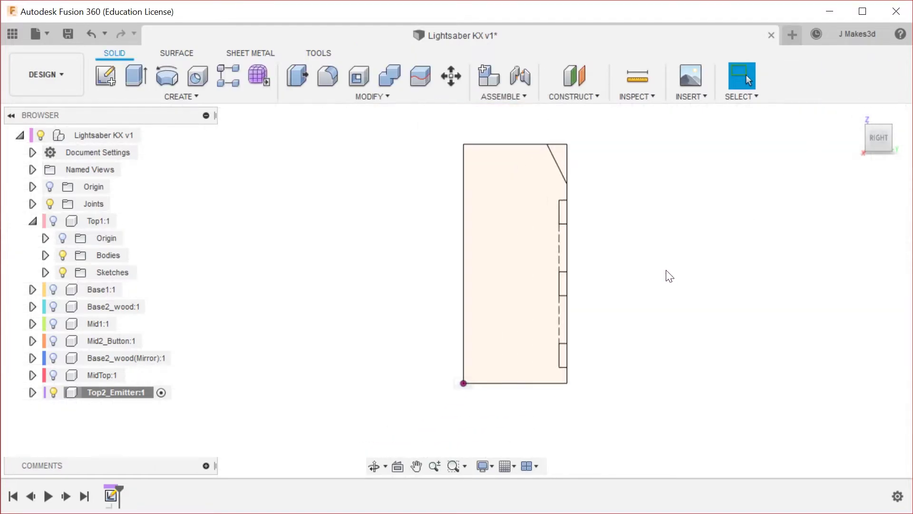
Revolve the large notched profile 360 degrees about its inner vertical edge as a new body.
type("srev")
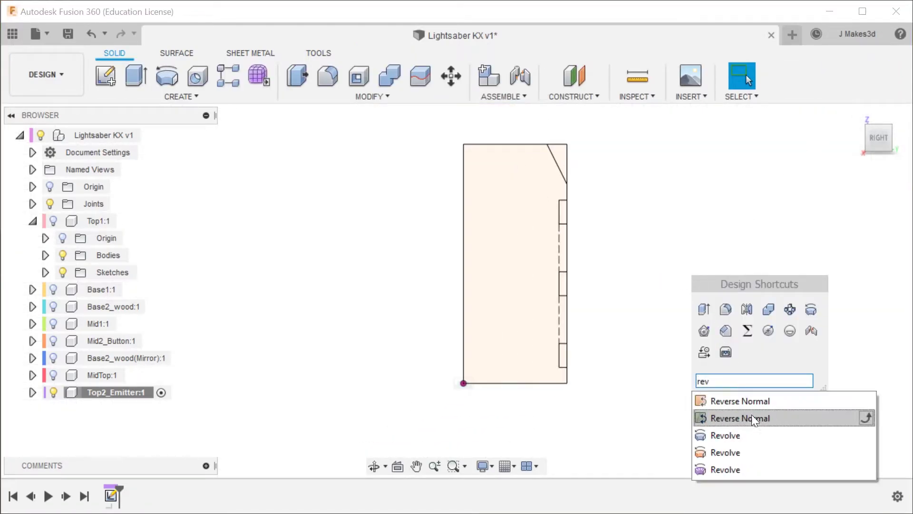
left_click(747, 451)
left_click(515, 316)
scroll(587, 251, "up", 1)
scroll(578, 271, "up", 3)
scroll(602, 152, "down", 2)
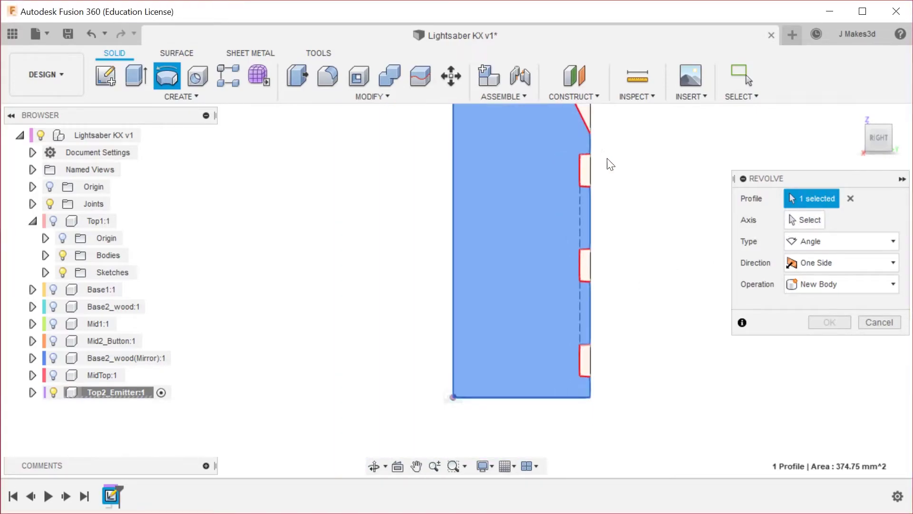
left_click(804, 220)
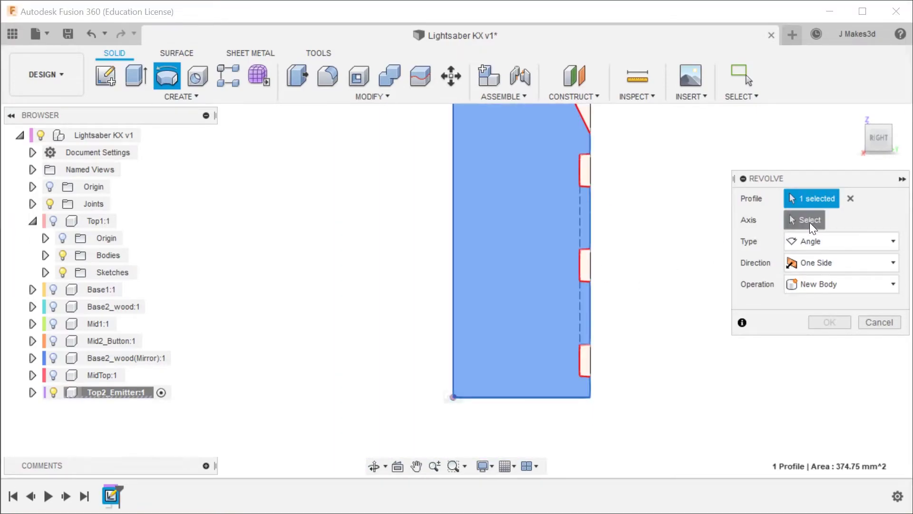
left_click(580, 214)
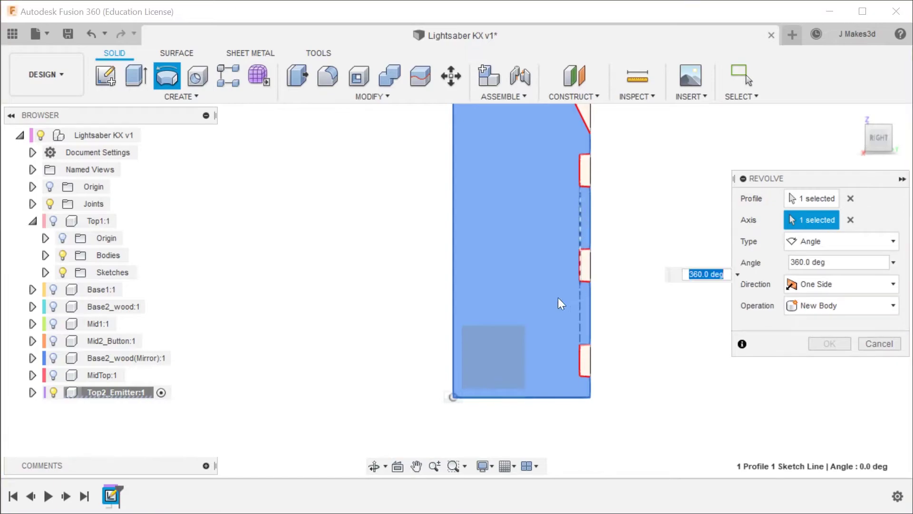
left_click(579, 222)
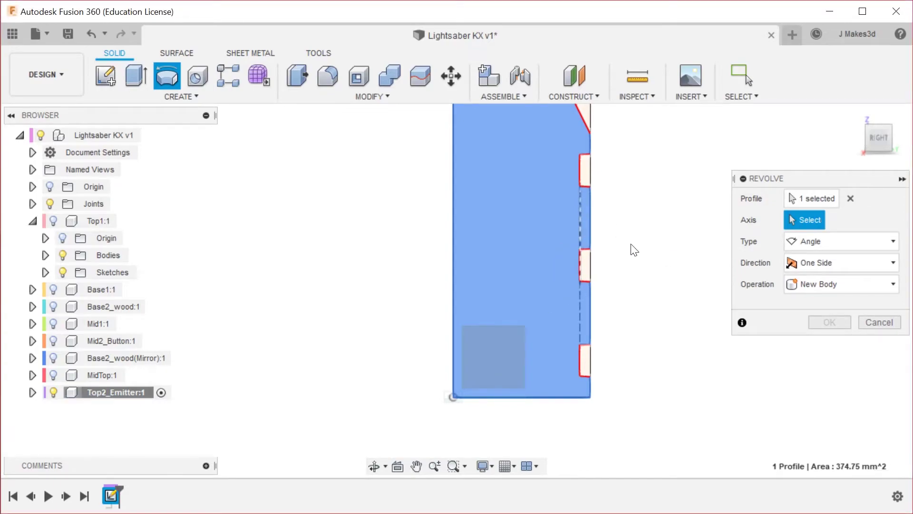
left_click(454, 217)
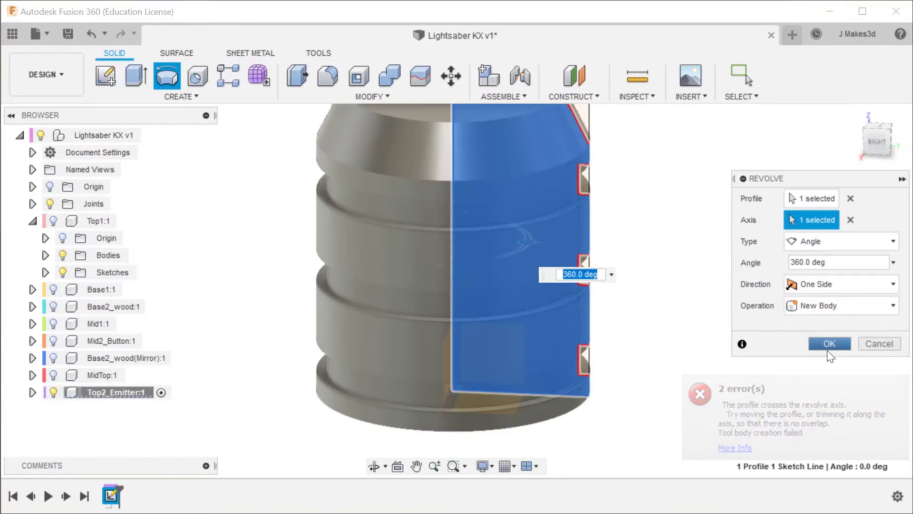
left_click(838, 344)
Apply an appearance to the revolved emitter body.
scroll(480, 244, "down", 3)
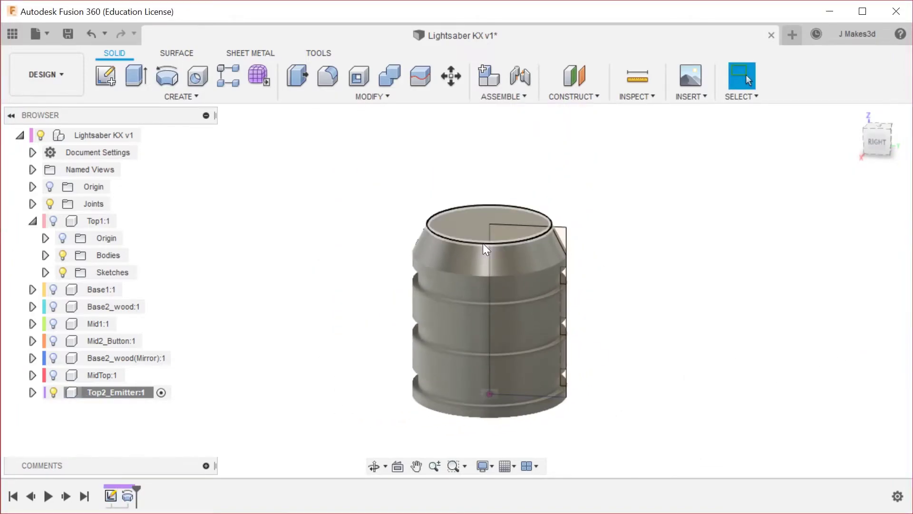
scroll(459, 216, "up", 2)
scroll(480, 212, "down", 3)
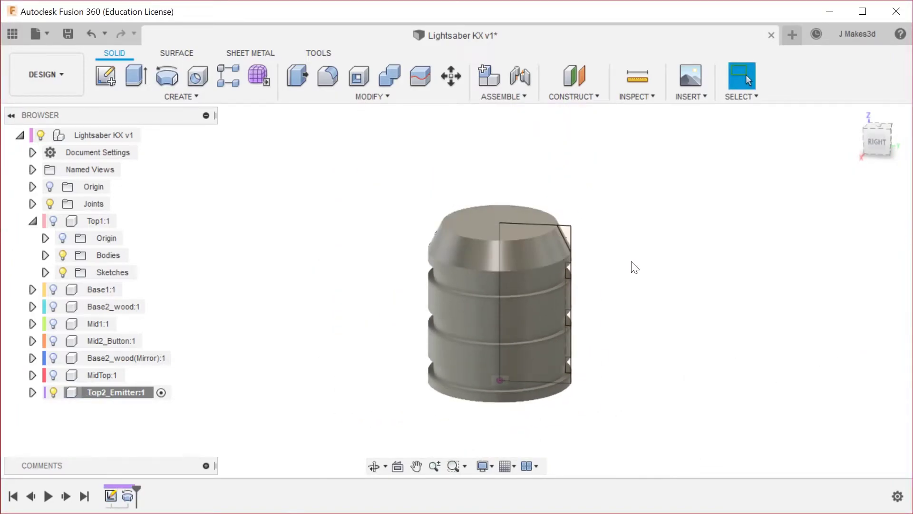
key("a")
left_click_drag(657, 315, 537, 321)
left_click_drag(676, 303, 474, 360)
key("Escape")
Unisolate the Top2_Emitter component and hide its sketches.
right_click(114, 241)
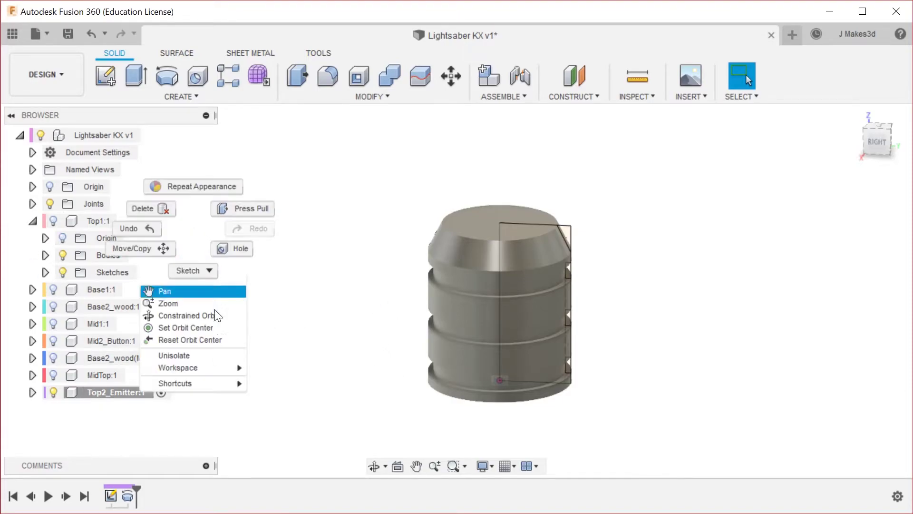
left_click(208, 356)
scroll(630, 381, "down", 3)
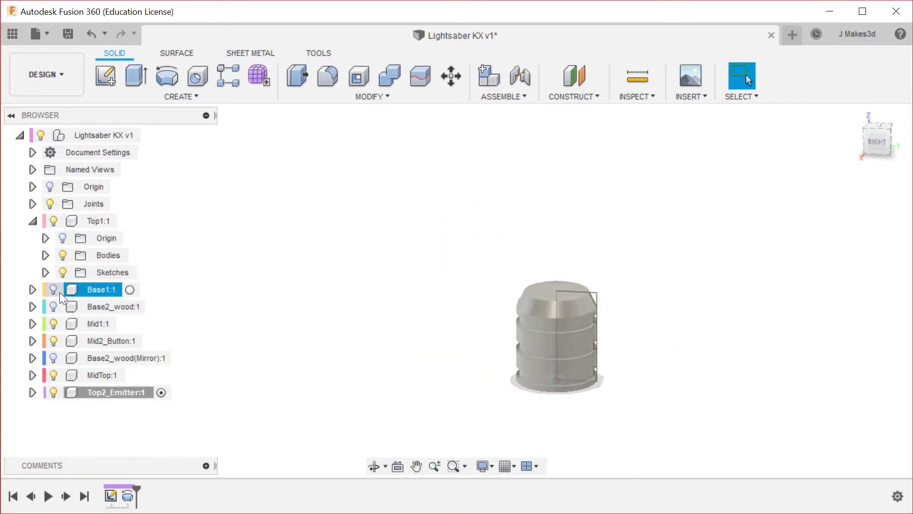
left_click(32, 392)
left_click(62, 443)
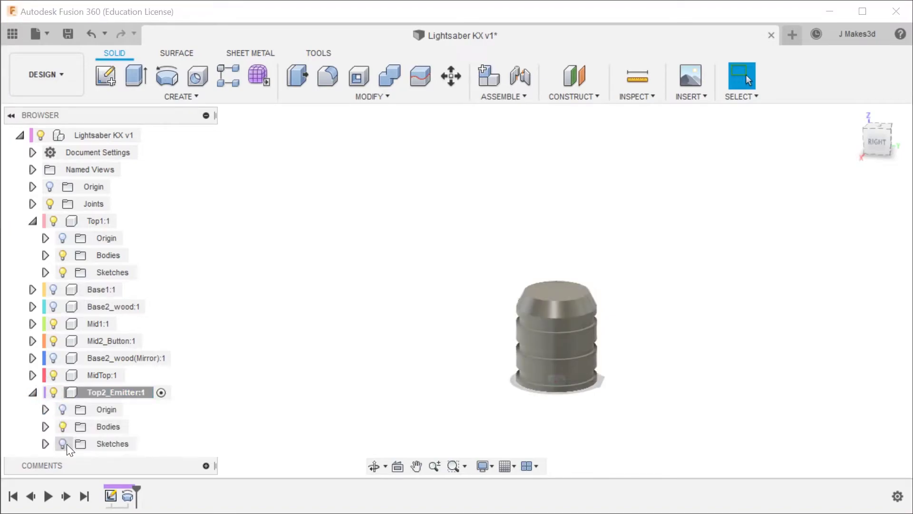
Activate the top-level Lightsaber KX v1 assembly.
scroll(504, 360, "down", 5)
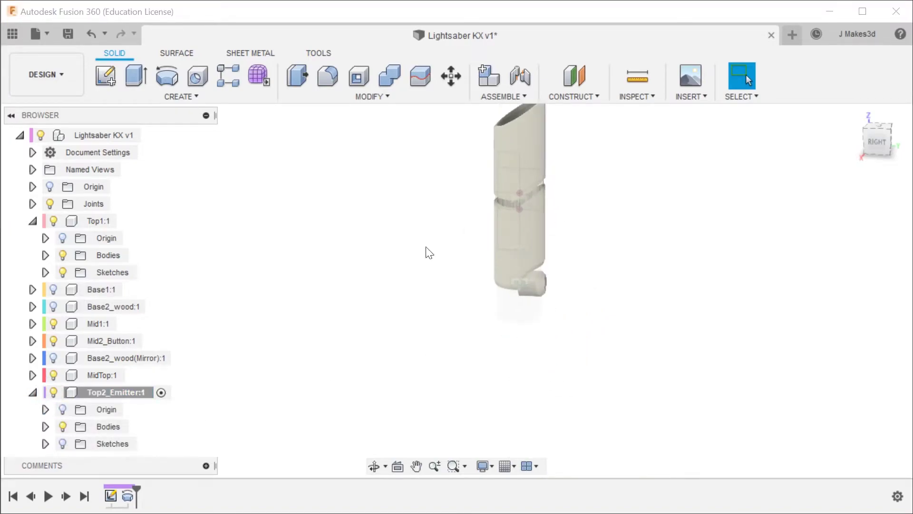
double_click(142, 135)
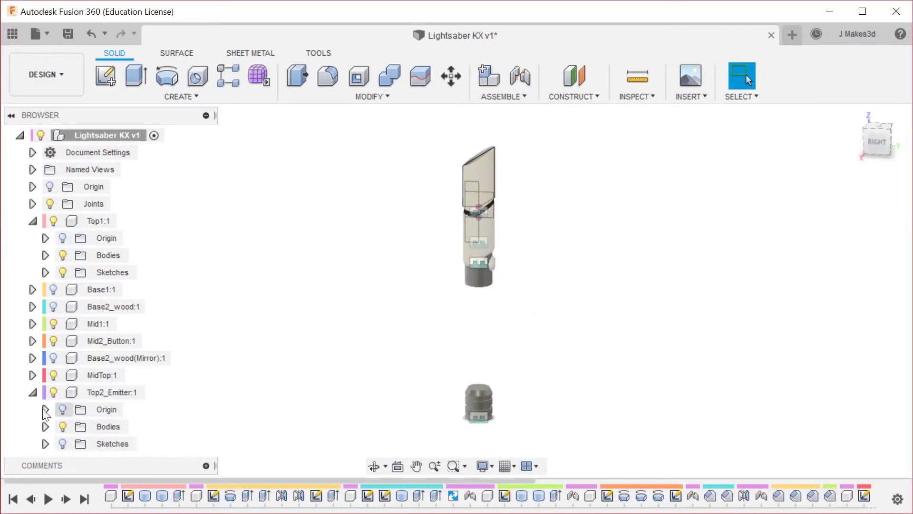
left_click(31, 375)
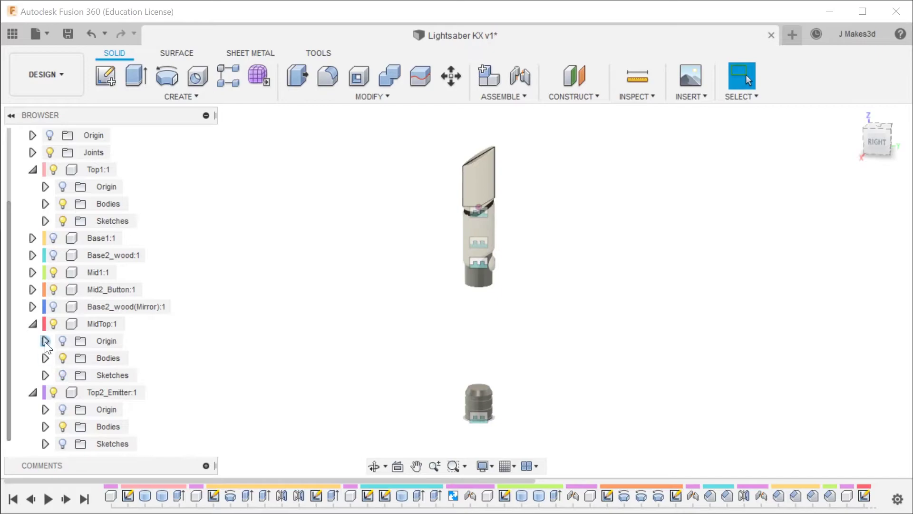
left_click(33, 324)
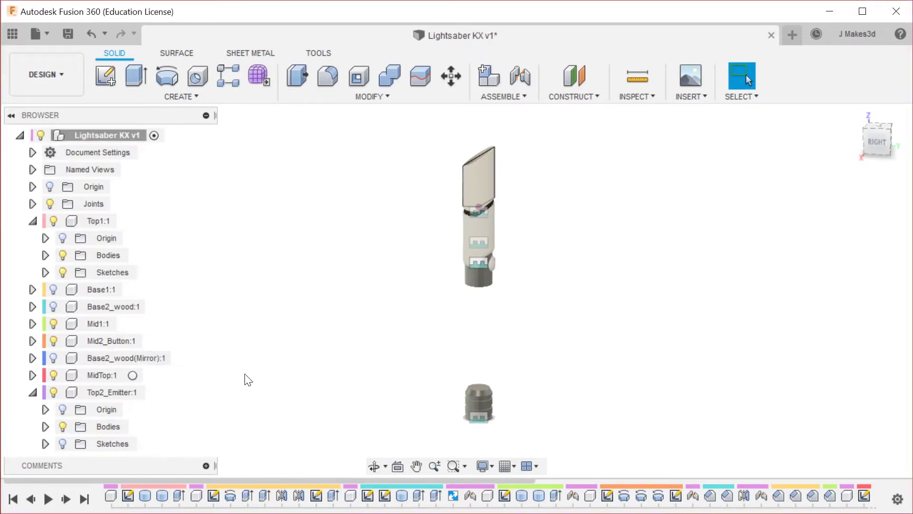
Join the emitter's bottom centre rigidly to the round face inside Top1's slanted opening, with no angle or offsets.
key("j")
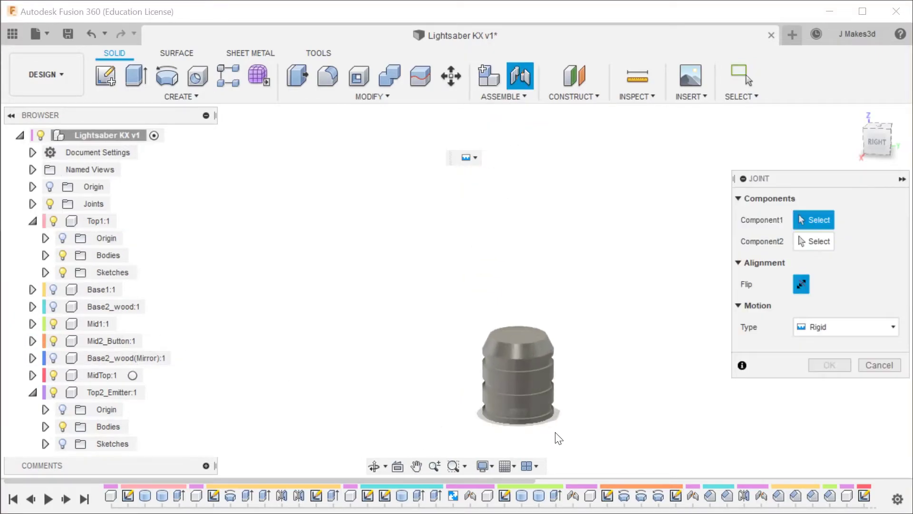
scroll(542, 432, "up", 5)
left_click(546, 422)
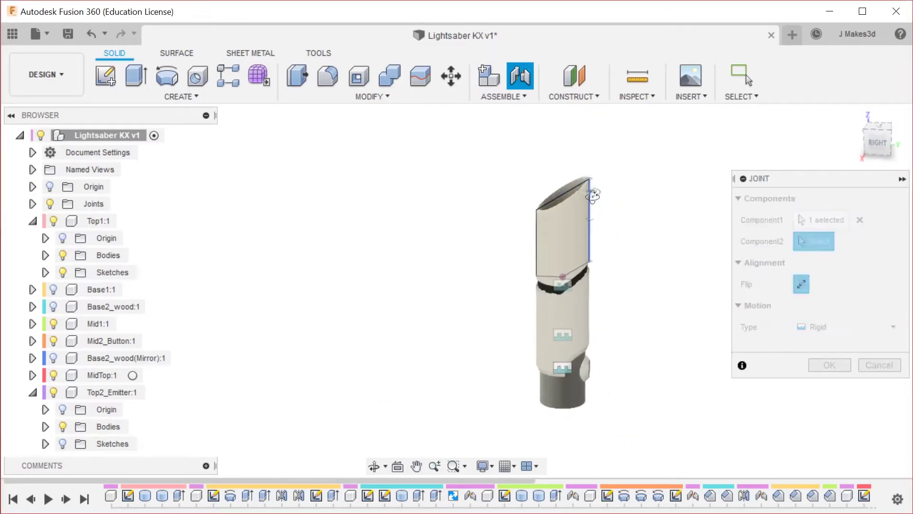
scroll(558, 231, "up", 5)
middle_click_drag(601, 217, 613, 261, "shift")
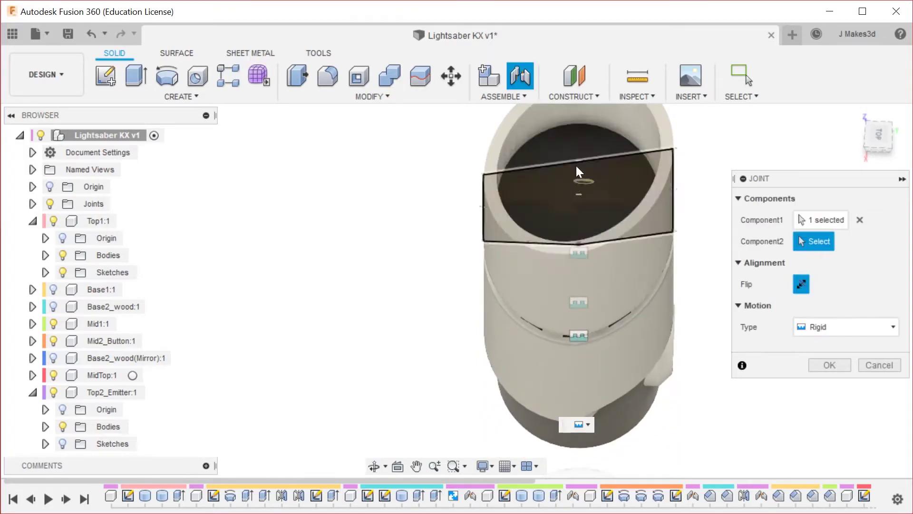
left_click(569, 127)
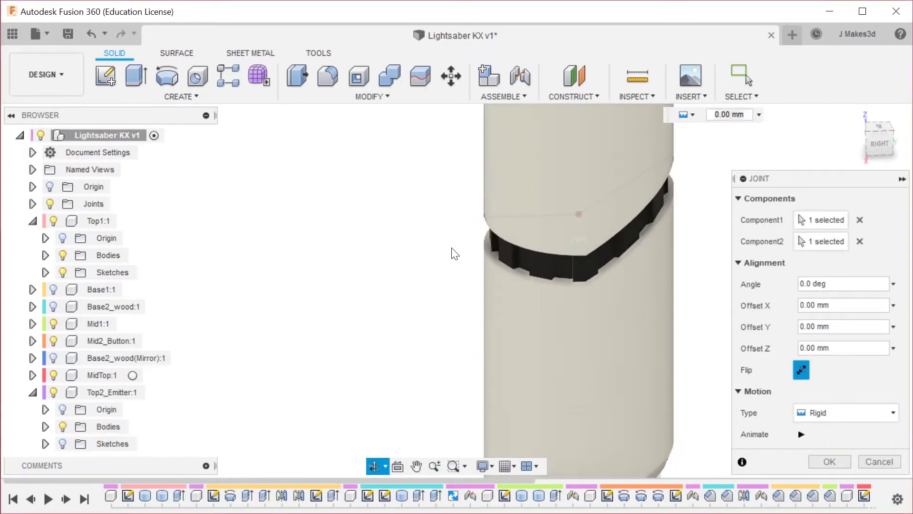
middle_click_drag(529, 267, 666, 205, "shift")
left_click(844, 462)
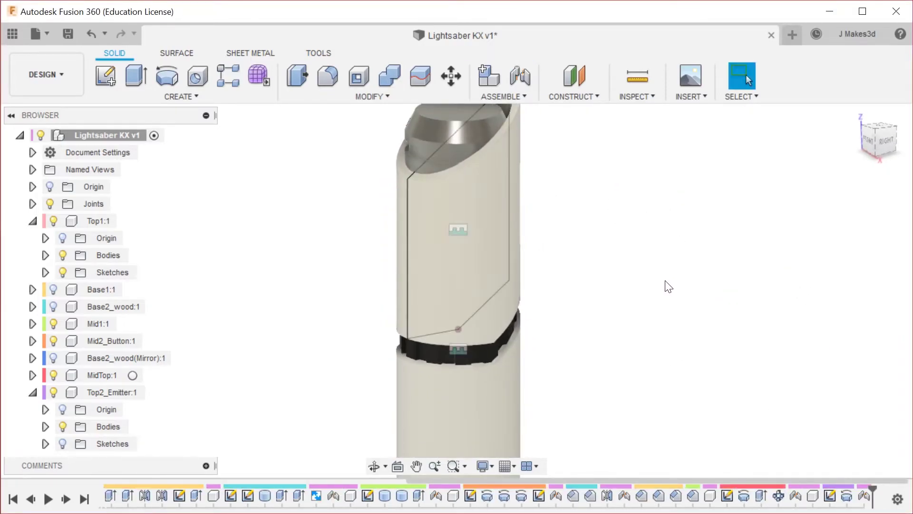
Apply a metallic appearance to the black ribbed ring between Top1 and Mid1.
key("a")
left_click_drag(665, 301, 452, 352)
key("Escape")
Show the hidden Base1, Base2_wood and Base2_wood(Mirror) components.
middle_click_drag(559, 343, 664, 291, "shift")
scroll(561, 296, "down", 5)
scroll(550, 280, "up", 1)
middle_click_drag(610, 280, 580, 326, "shift")
scroll(570, 295, "down", 3)
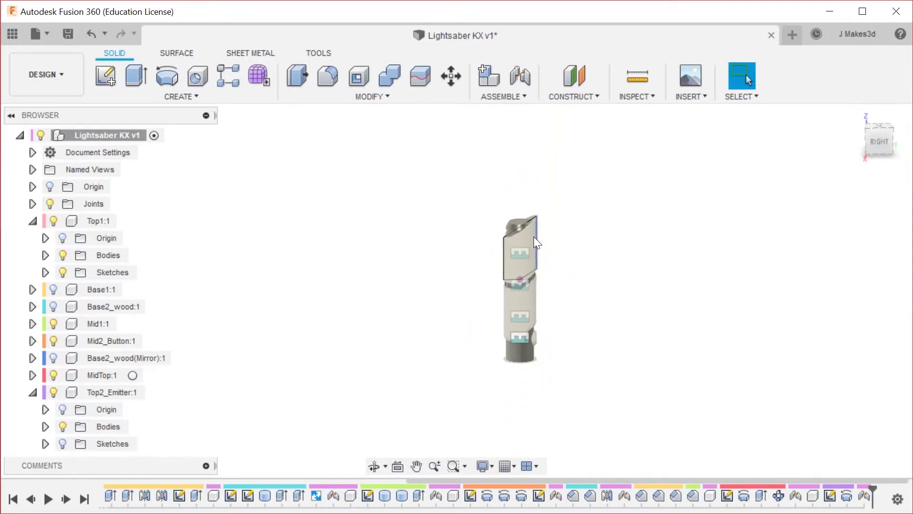
scroll(556, 345, "up", 3)
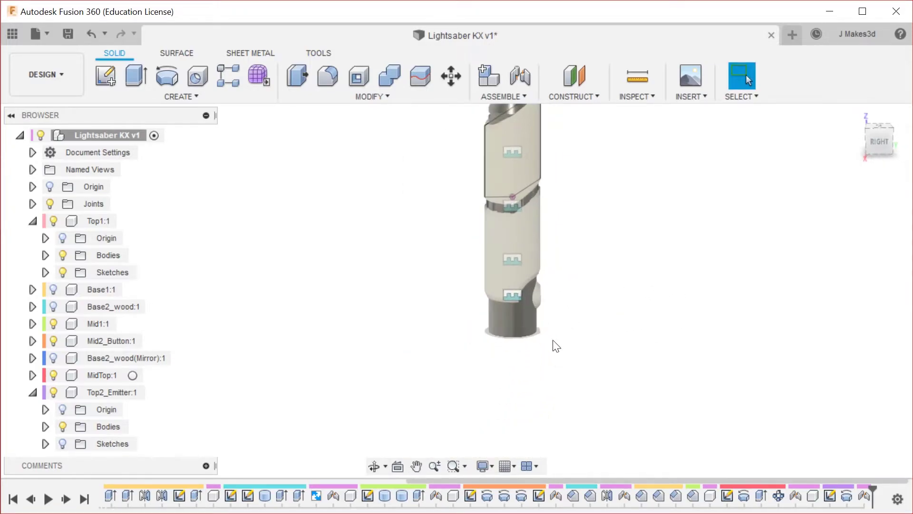
left_click(60, 357)
left_click(55, 306)
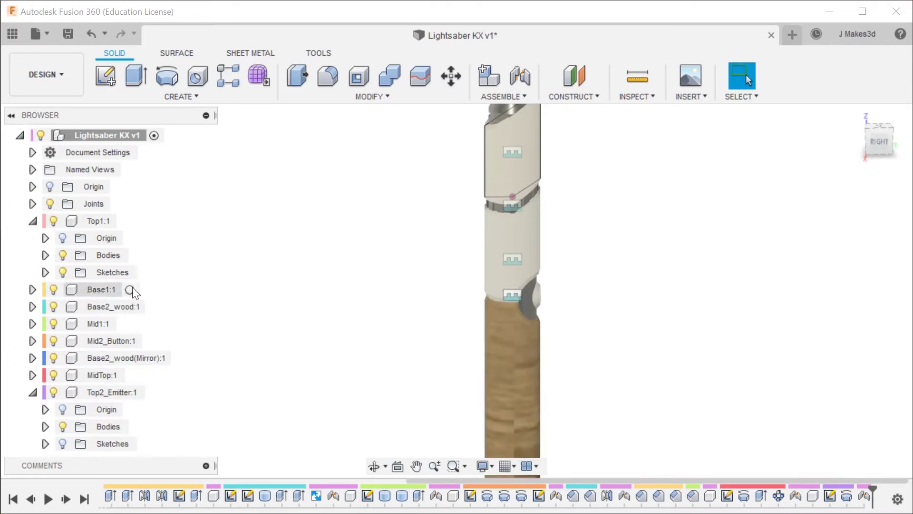
Examine the assembled hilt from several sides, including the emitter inside Top1's opening.
scroll(772, 224, "down", 3)
middle_click_drag(772, 224, 610, 286, "shift")
key("Escape")
scroll(597, 165, "up", 3)
scroll(687, 227, "down", 1)
scroll(688, 195, "up", 3)
middle_click_drag(703, 285, 544, 301, "shift")
key("Escape")
scroll(534, 381, "down", 3)
scroll(664, 278, "up", 1)
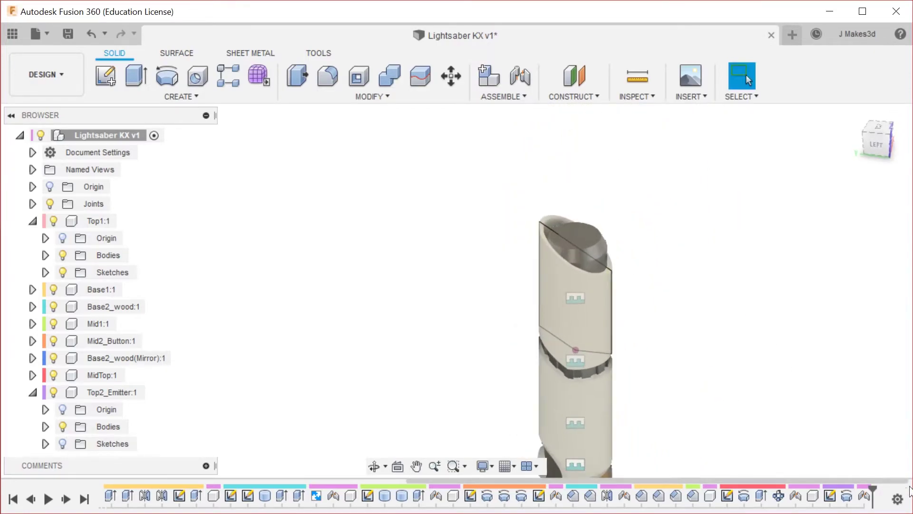
Chamfer the outer edge of Top1's slanted opening using two distances, 1 mm and 5 mm.
scroll(605, 247, "up", 5)
middle_click_drag(666, 255, 633, 297, "shift")
key("s")
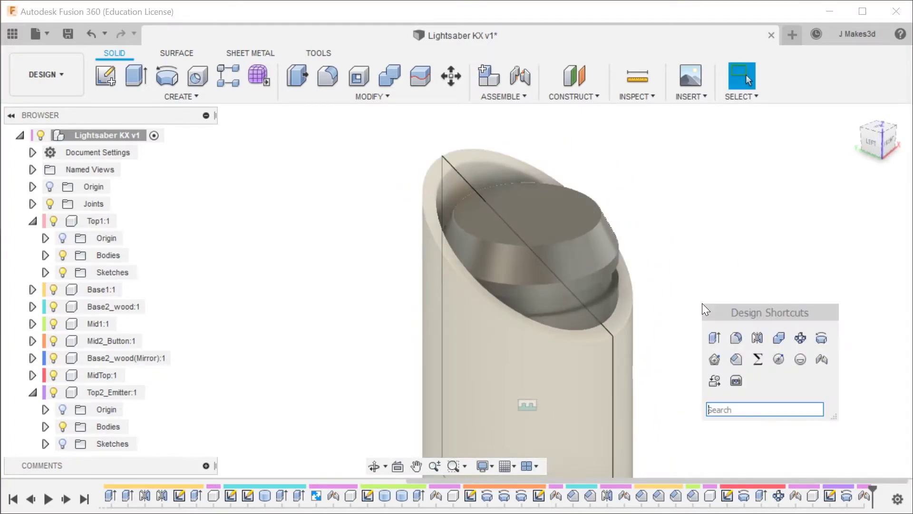
left_click(736, 359)
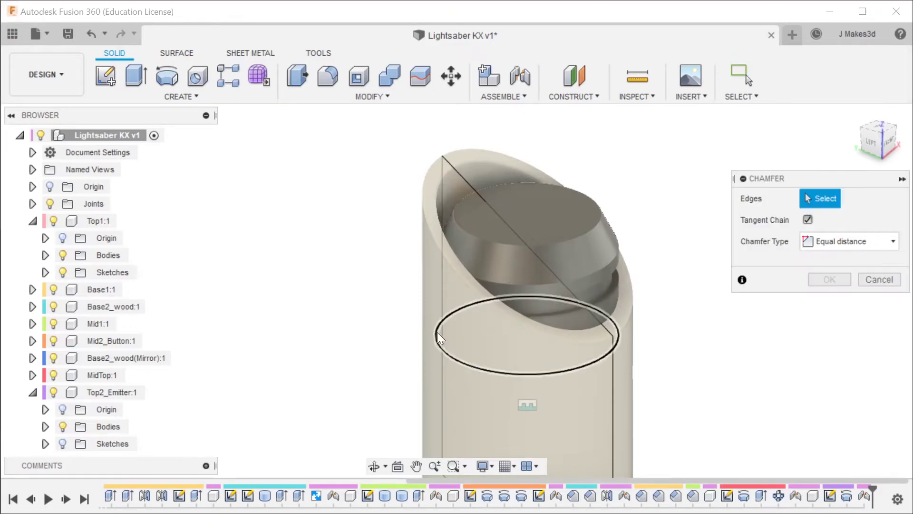
left_click(495, 304)
scroll(495, 304, "up", 2)
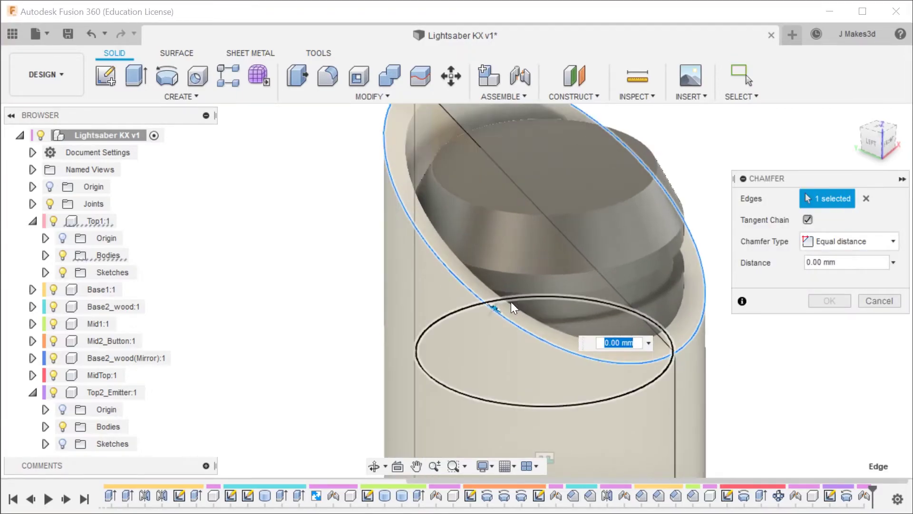
left_click(884, 242)
left_click(857, 277)
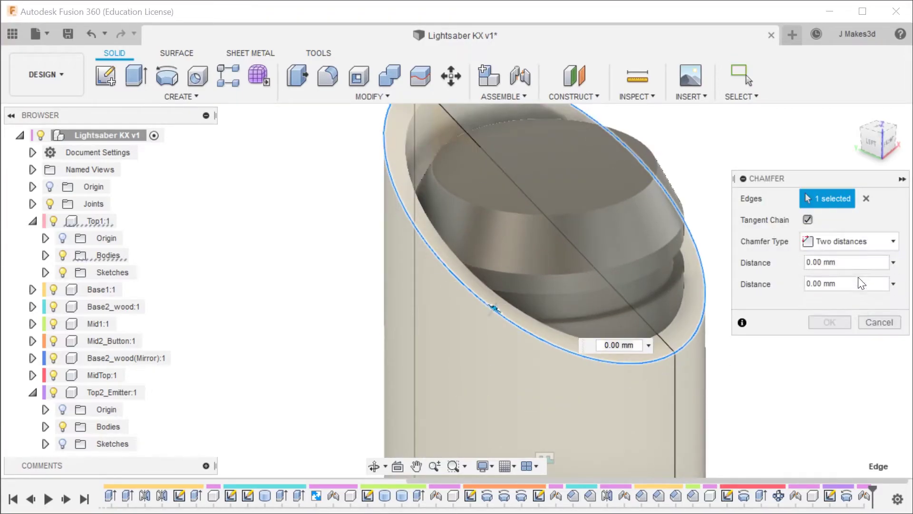
scroll(485, 311, "up", 4)
left_click_drag(449, 326, 428, 384)
scroll(534, 202, "down", 2)
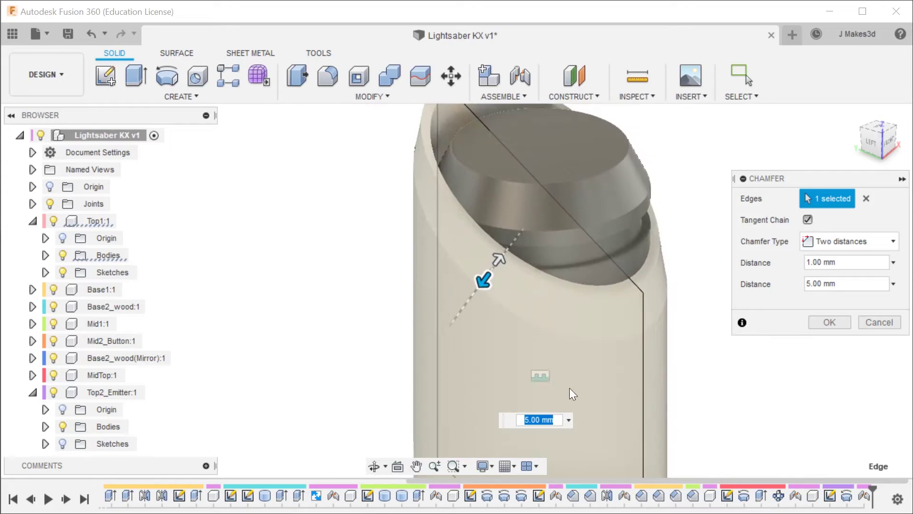
scroll(569, 388, "down", 3)
middle_click_drag(717, 367, 718, 357, "shift")
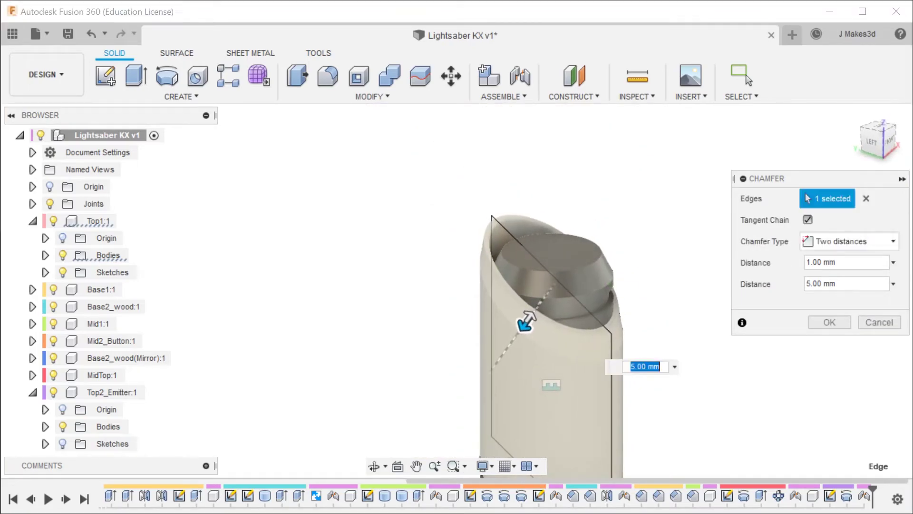
left_click(832, 323)
Select four outer edges for a new chamfer: two around Mid1's upper end and two around Top1's lower end.
middle_click_drag(589, 289, 741, 304, "shift")
scroll(644, 397, "up", 5)
right_click(744, 326)
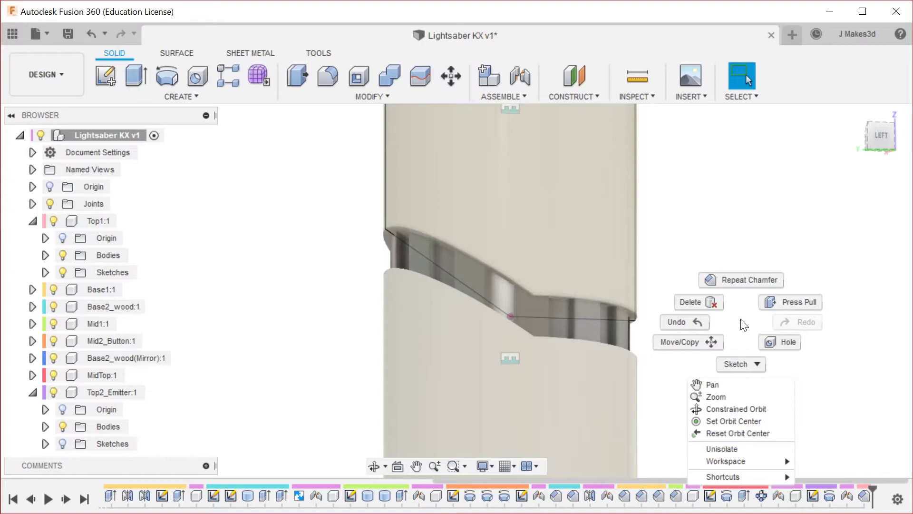
left_click(749, 280)
scroll(566, 357, "up", 3)
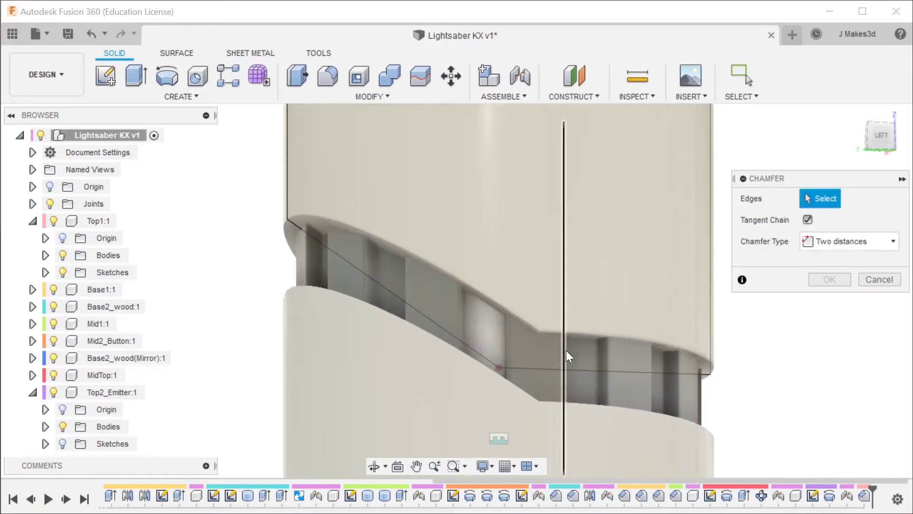
left_click(570, 402)
left_click(513, 387)
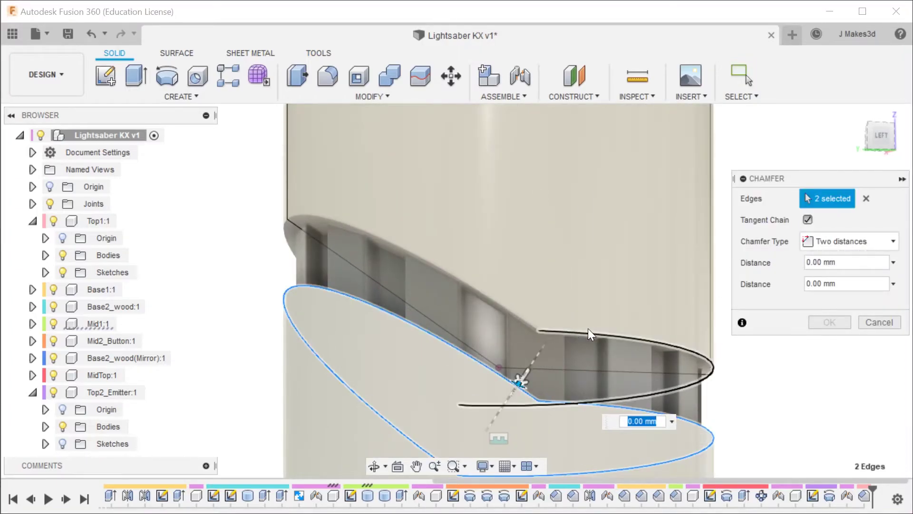
left_click(584, 332)
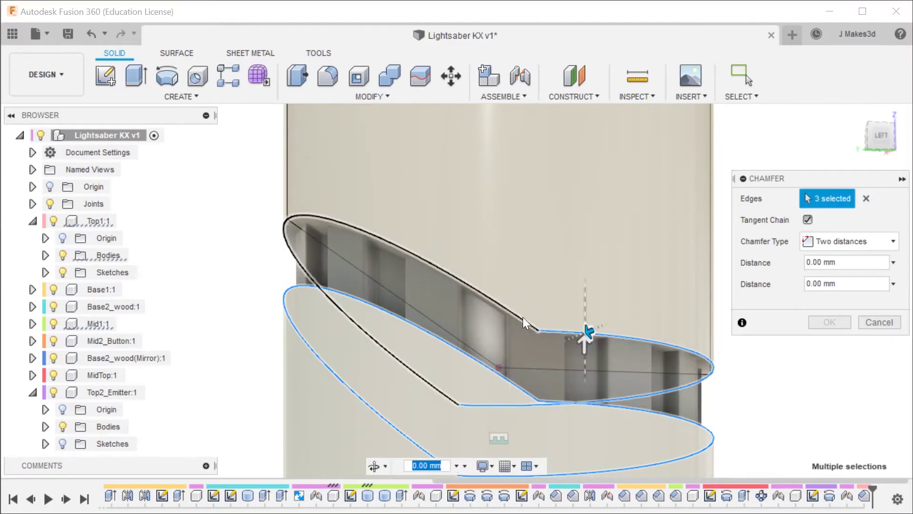
left_click(526, 317)
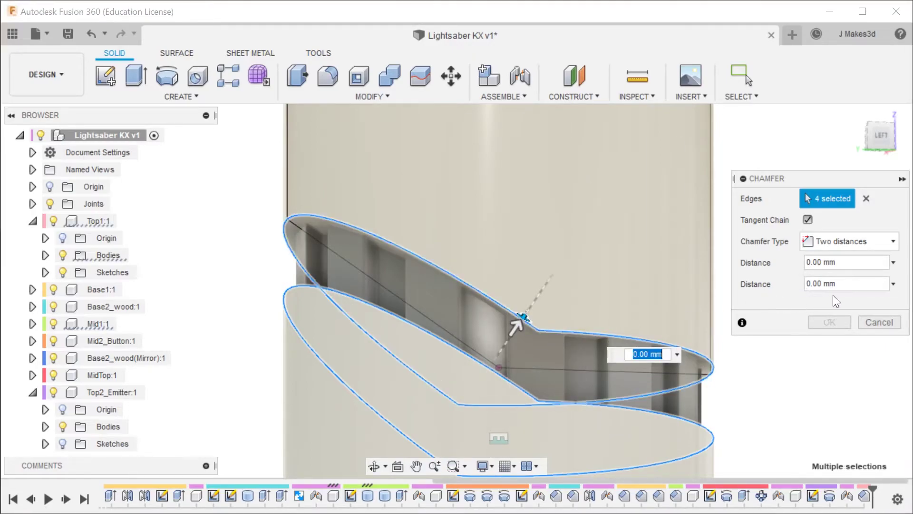
Chamfer the selected Mid1 and Top1 edges with an equal distance of 1 mm.
left_click(861, 243)
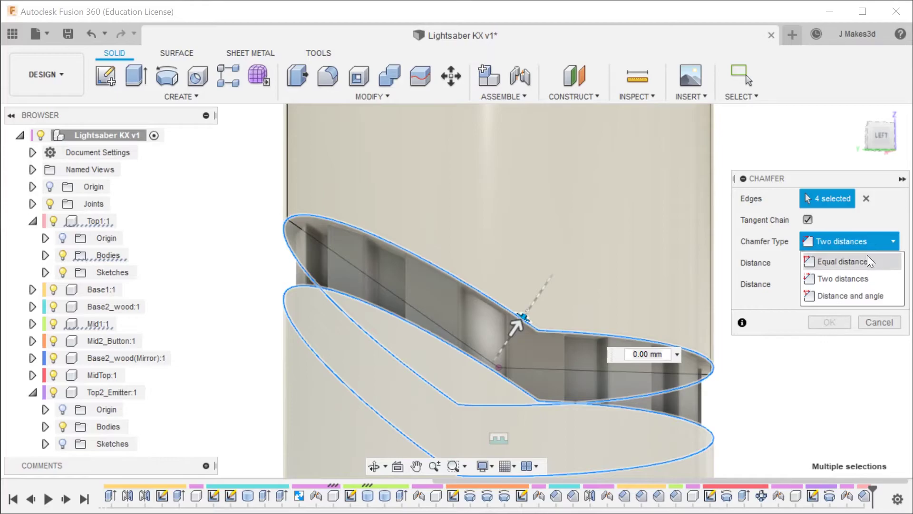
left_click(859, 253)
left_click(860, 241)
left_click(857, 257)
left_click(874, 242)
left_click(865, 266)
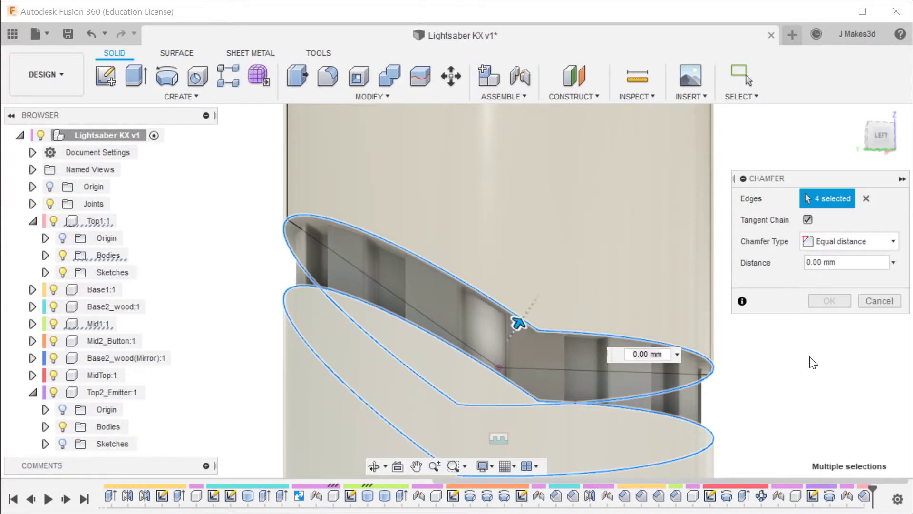
left_click(835, 262)
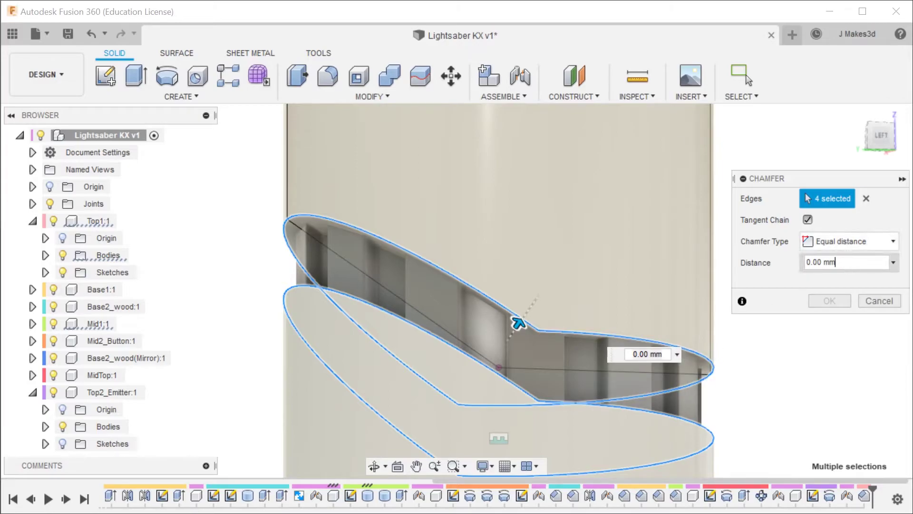
type("1")
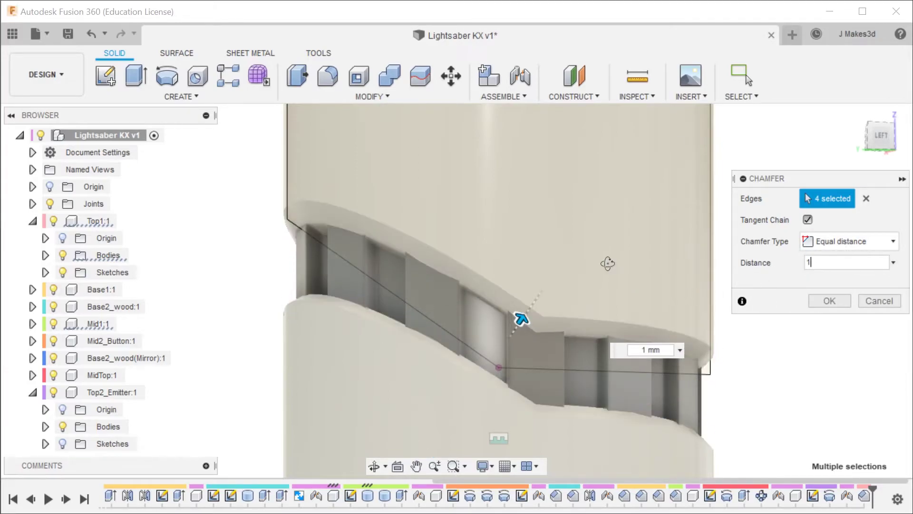
middle_click_drag(608, 265, 600, 220, "shift")
key("Return")
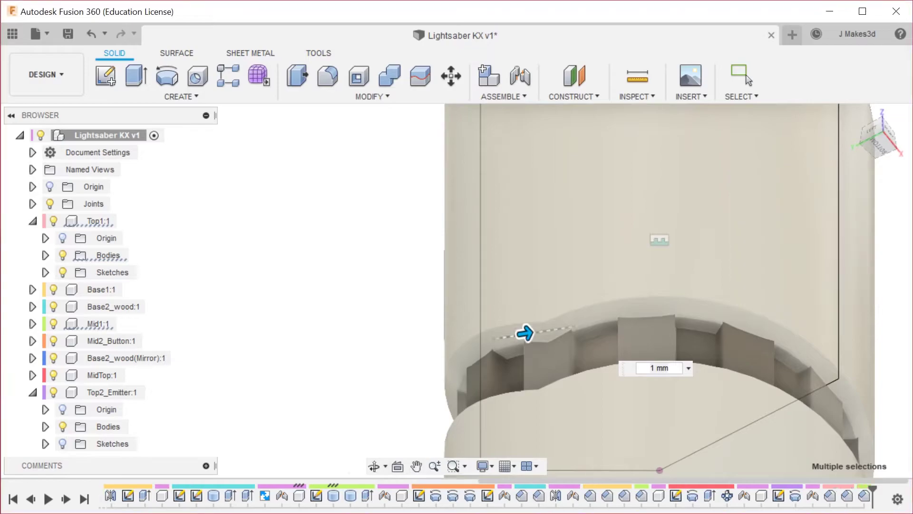
Open Sketch1 of the MidTop component for editing.
scroll(503, 340, "up", 5)
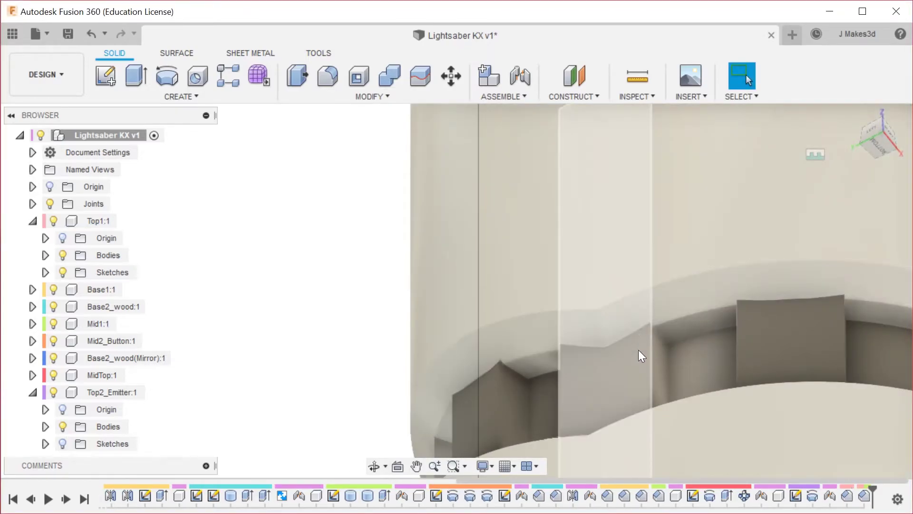
left_click(623, 370)
left_click(279, 357)
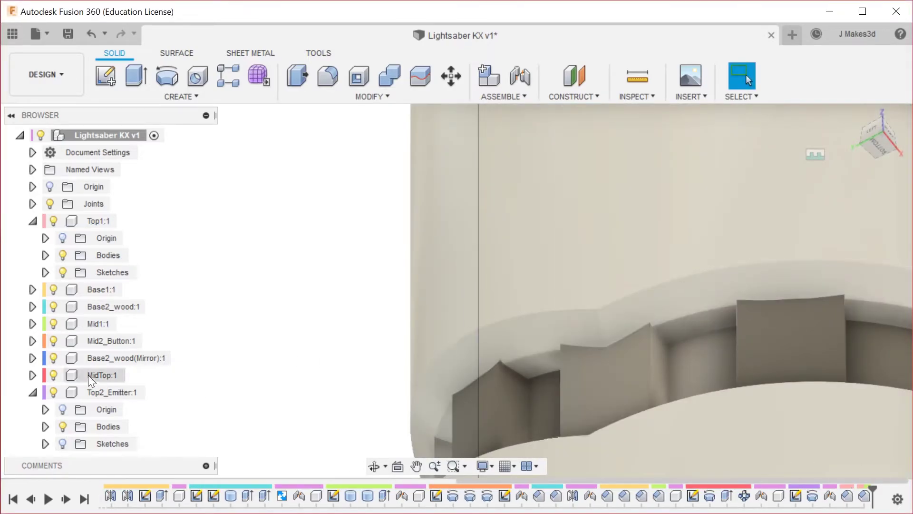
left_click(33, 375)
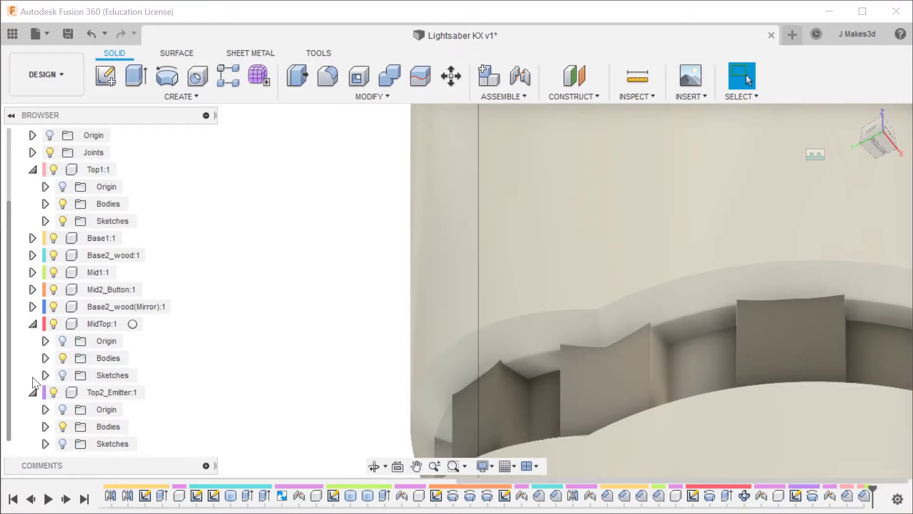
left_click(46, 376)
right_click(123, 373)
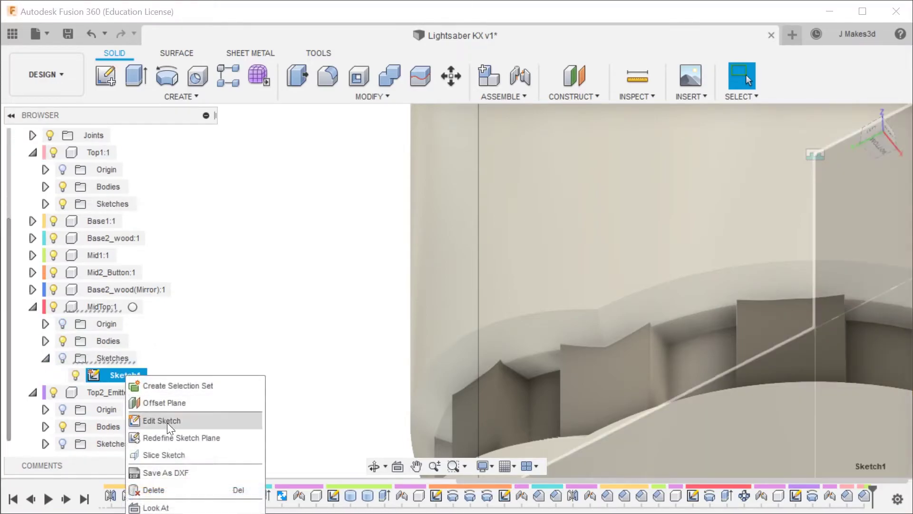
left_click(171, 420)
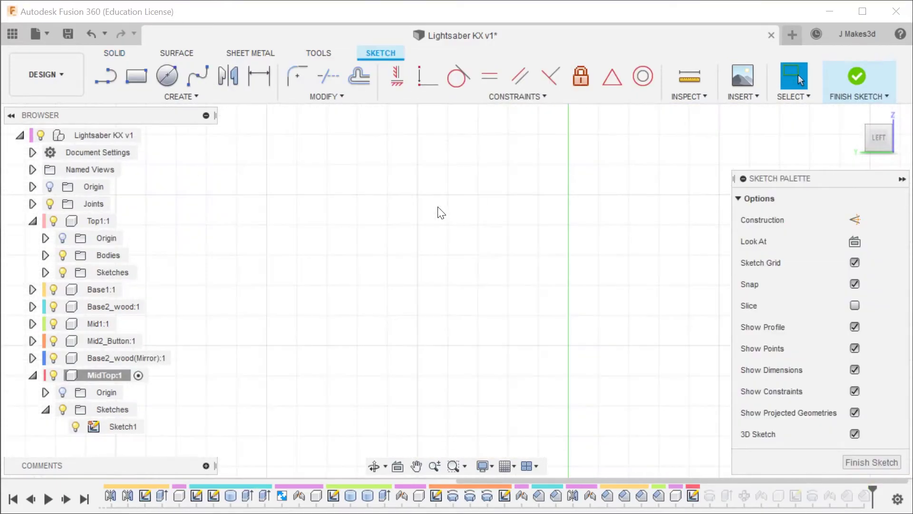
Set the 14 mm width dimension of MidTop's sketch profile to 13.5 mm and finish the sketch.
scroll(442, 212, "down", 6)
middle_click_drag(469, 286, 466, 211)
scroll(466, 211, "up", 2)
middle_click_drag(478, 364, 469, 209)
scroll(469, 210, "up", 4)
scroll(468, 210, "up", 1)
scroll(437, 407, "down", 3)
middle_click_drag(485, 343, 528, 280)
scroll(513, 373, "up", 10)
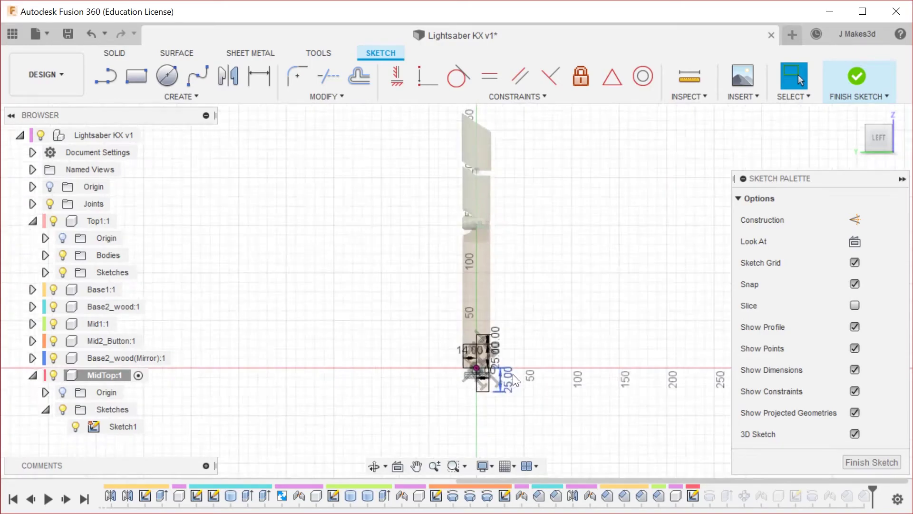
double_click(435, 323)
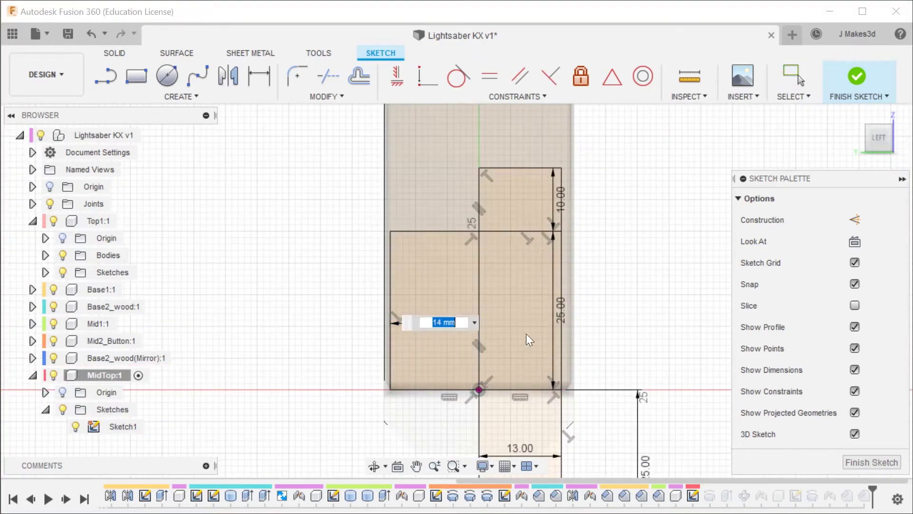
scroll(575, 256, "down", 2)
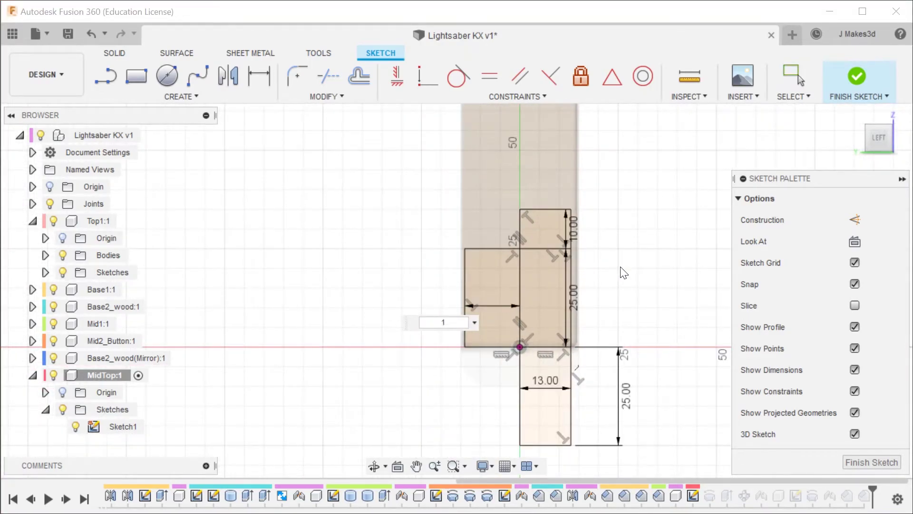
type("13.5")
key("Return")
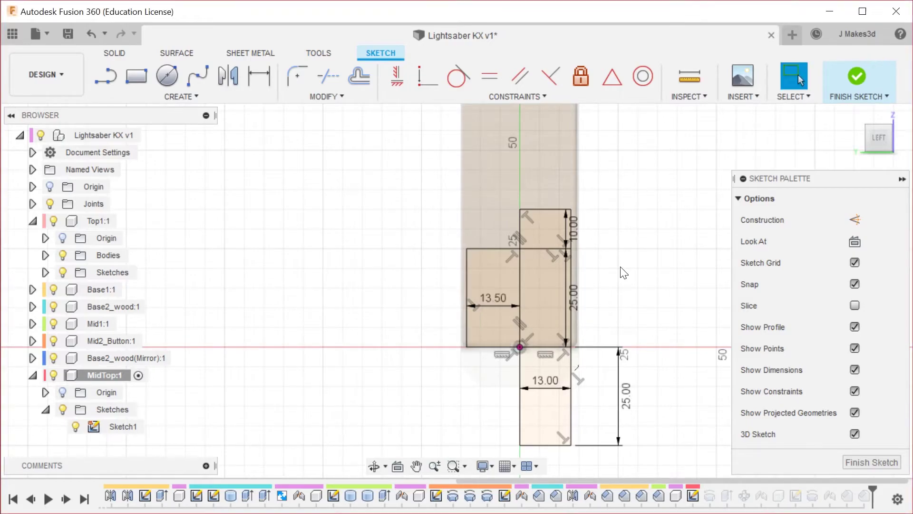
left_click(860, 76)
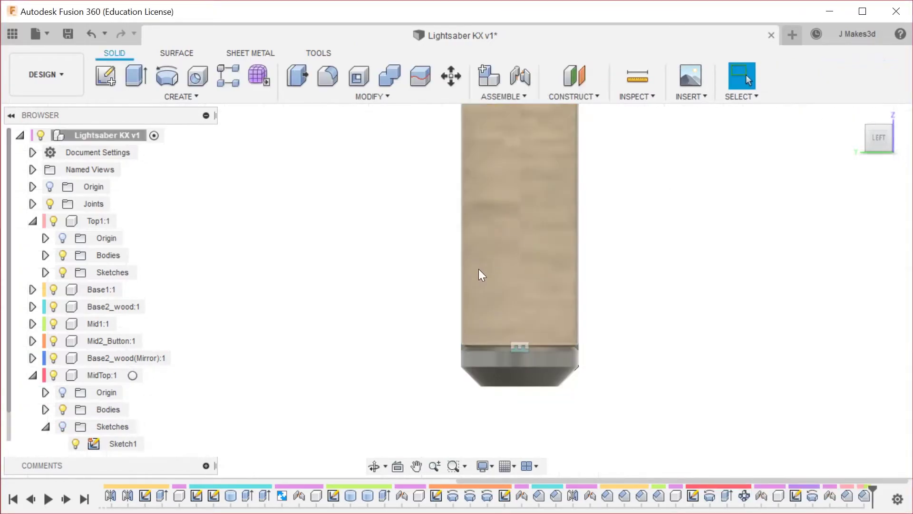
Examine the MidTop ring in the slanted gap between Mid1 and Top1 from several angles.
scroll(514, 169, "up", 3)
scroll(599, 264, "up", 4)
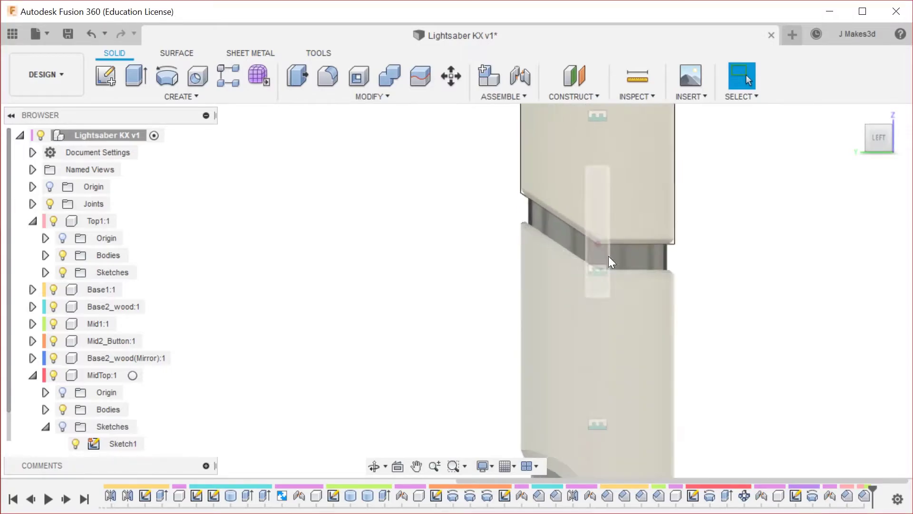
middle_click_drag(632, 213, 817, 328, "shift")
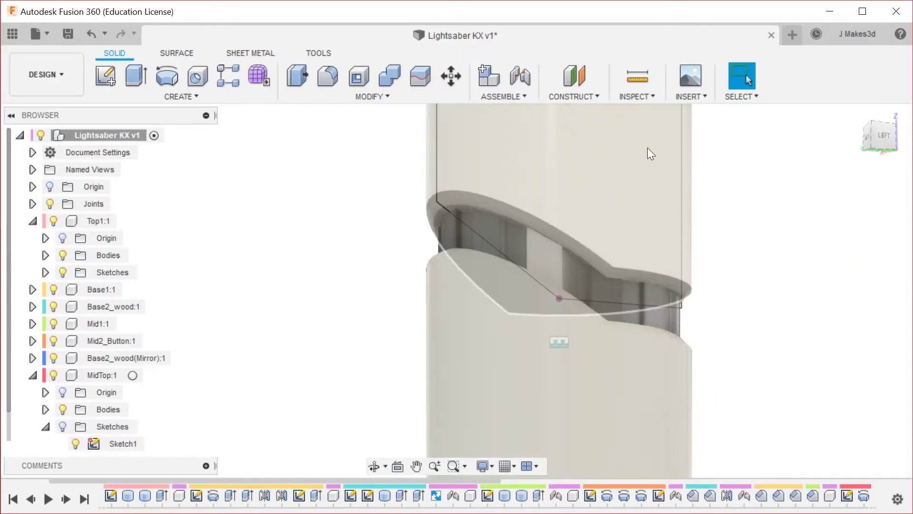
scroll(646, 148, "up", 4)
scroll(752, 246, "down", 3)
middle_click_drag(752, 246, 802, 295, "shift")
scroll(470, 319, "down", 6)
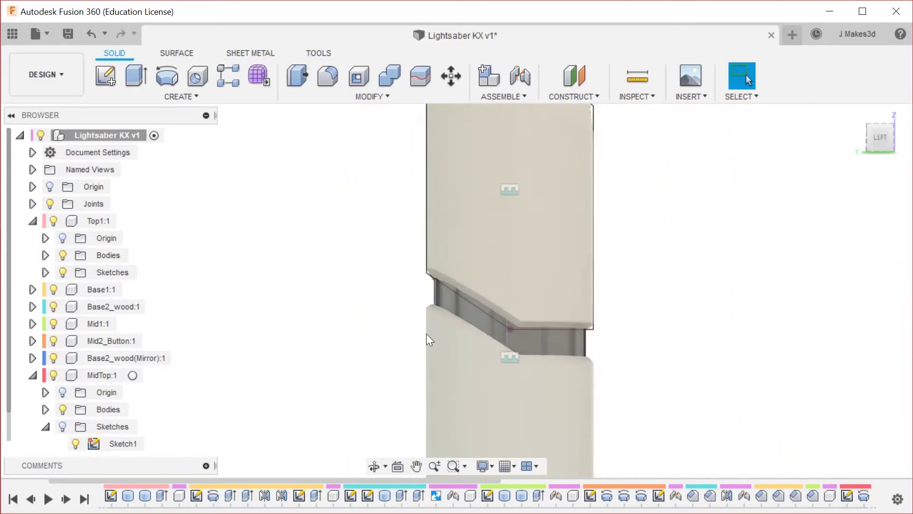
Hide Sketch1 of the MidTop component and collapse its Sketches folder.
left_click(76, 443)
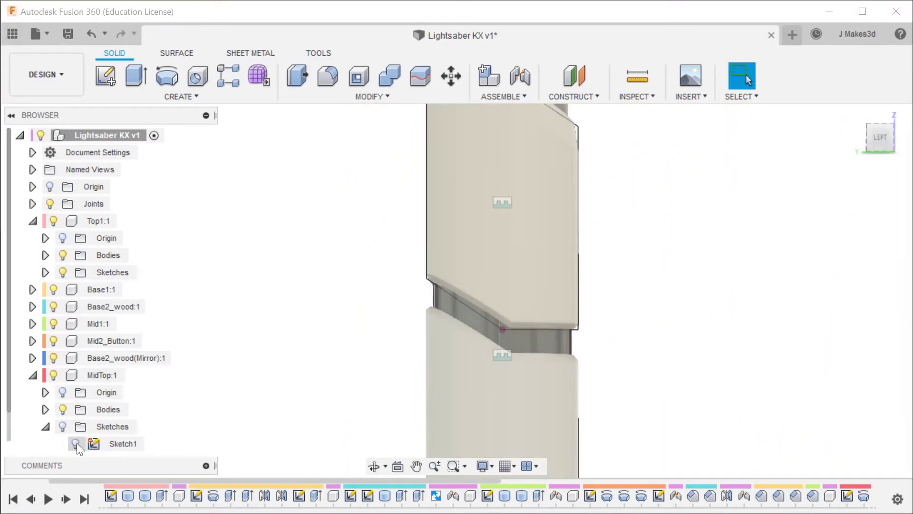
left_click(34, 375)
left_click(31, 391)
left_click(31, 391)
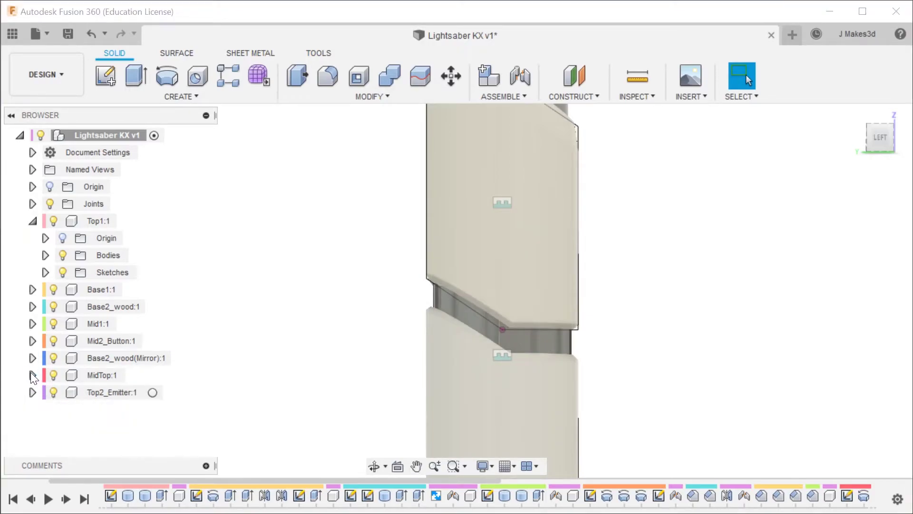
left_click(33, 374)
left_click(46, 410)
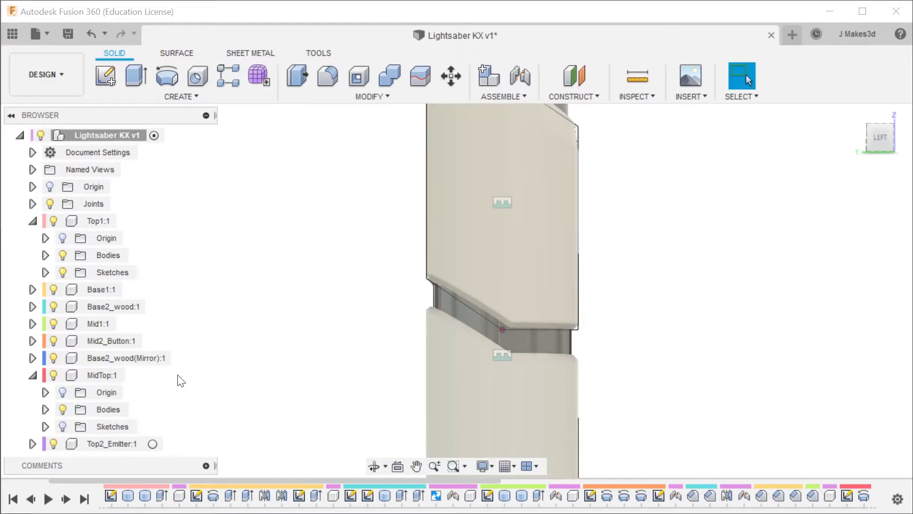
Hide Top1's sketches and collapse the Top1 and MidTop components in the browser.
left_click(489, 320)
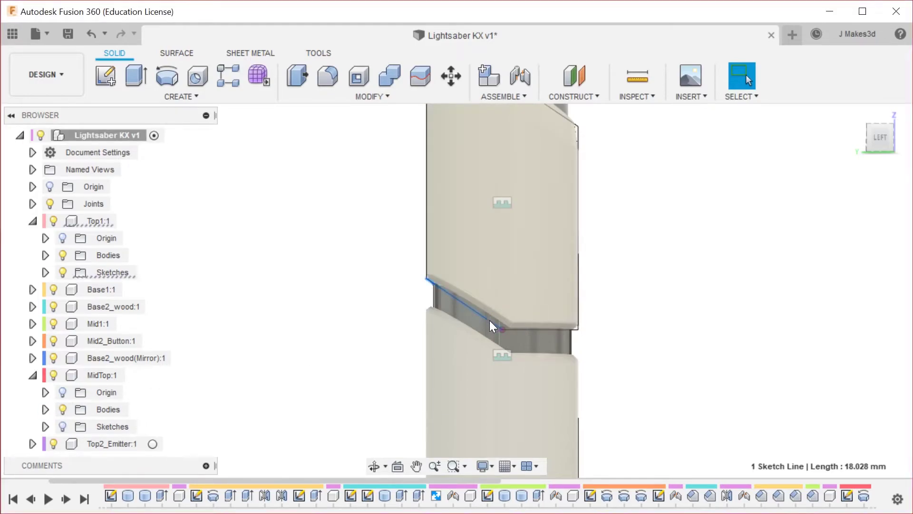
left_click(61, 273)
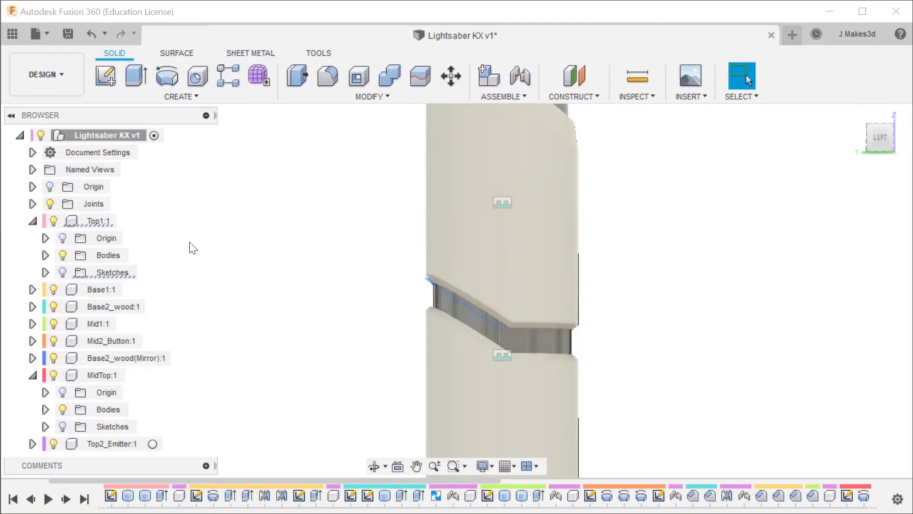
left_click(32, 221)
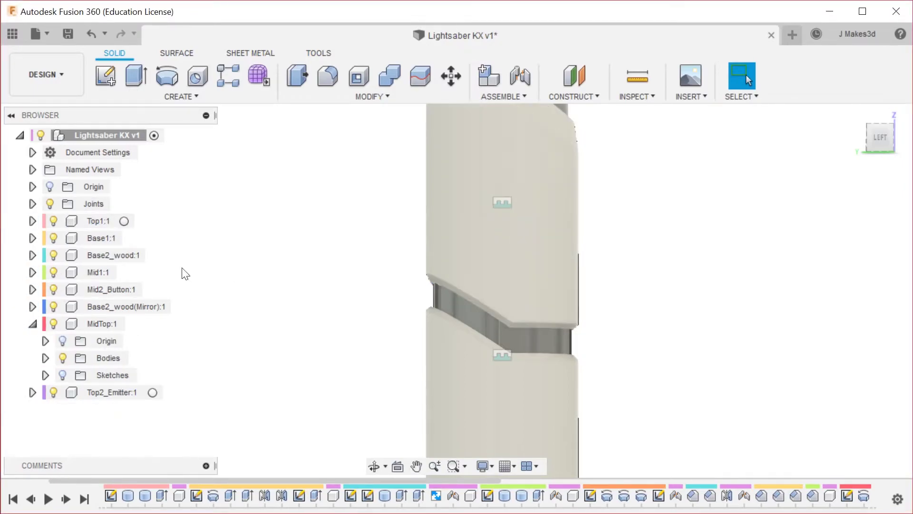
left_click(33, 324)
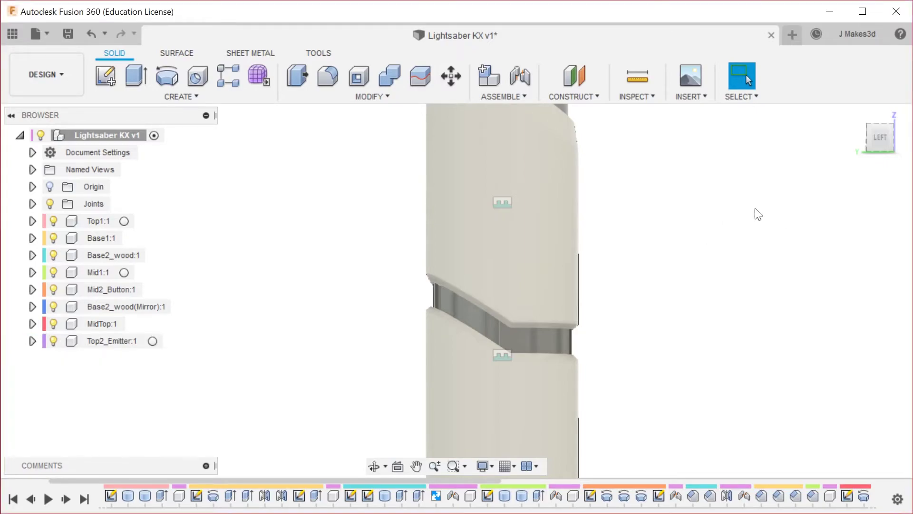
Switch to the Render workspace with the whole hilt in an angled view.
scroll(761, 214, "down", 4)
middle_click_drag(791, 281, 735, 288, "shift")
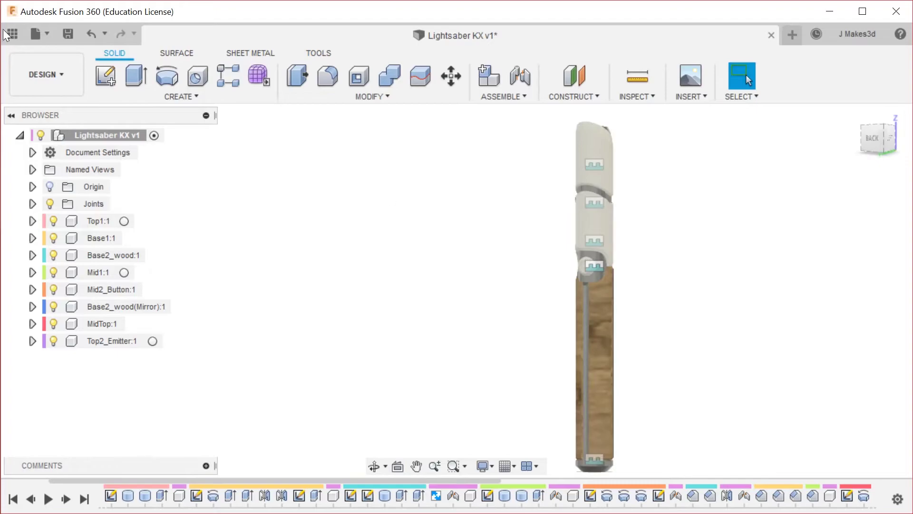
left_click(55, 74)
left_click(59, 139)
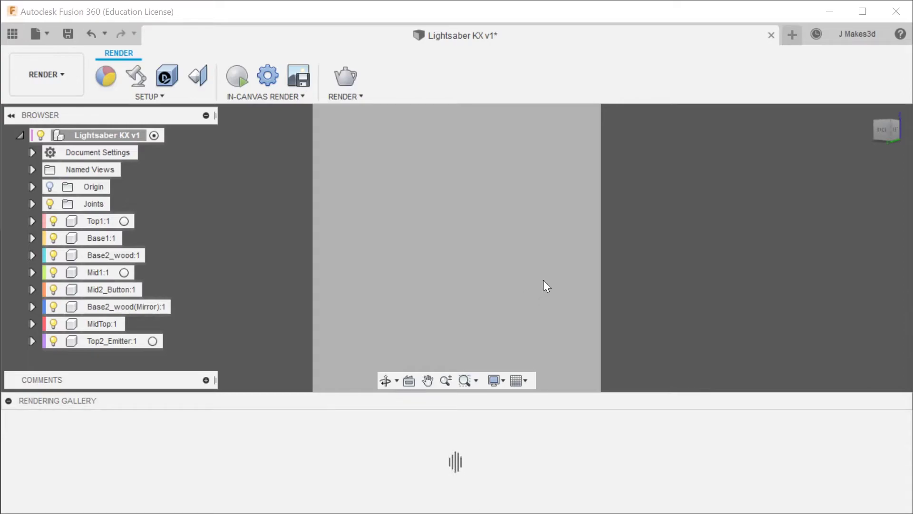
middle_click_drag(503, 296, 495, 323, "shift")
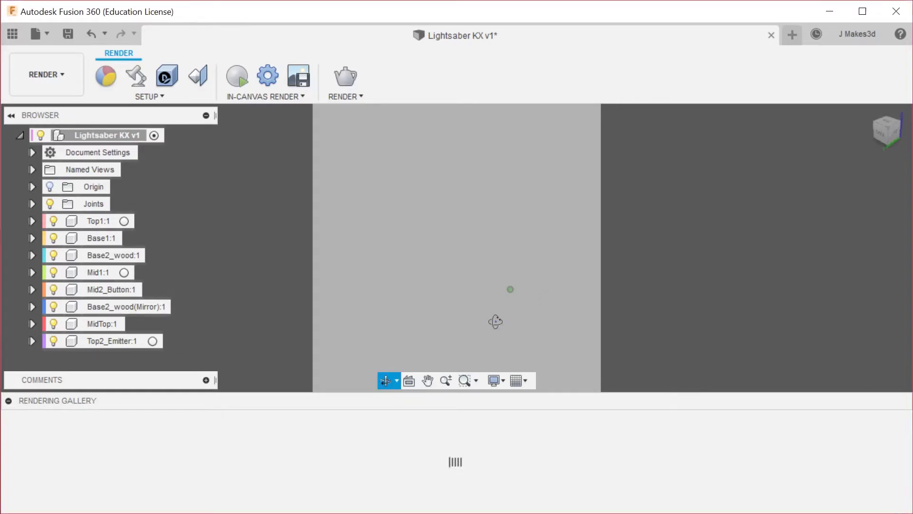
middle_click_drag(490, 263, 504, 250, "shift")
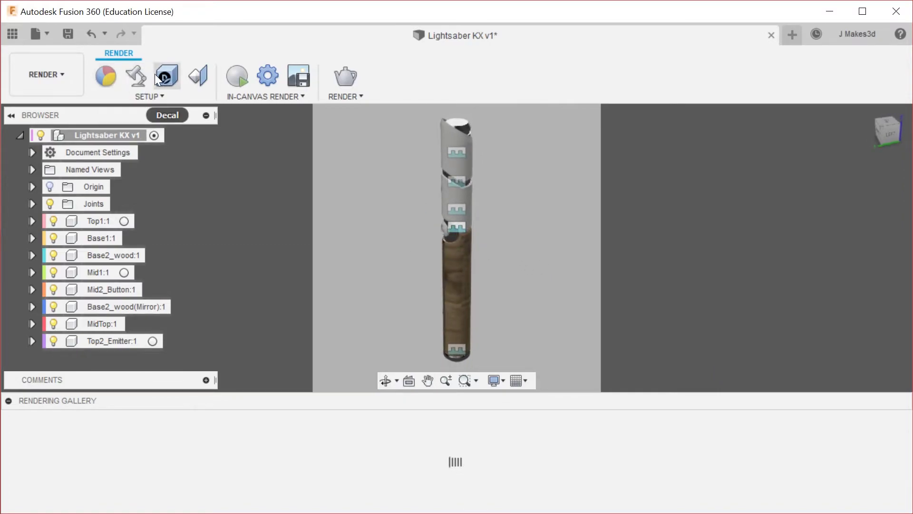
Start an in-canvas render at Final quality and collapse the rendering gallery.
left_click(250, 78)
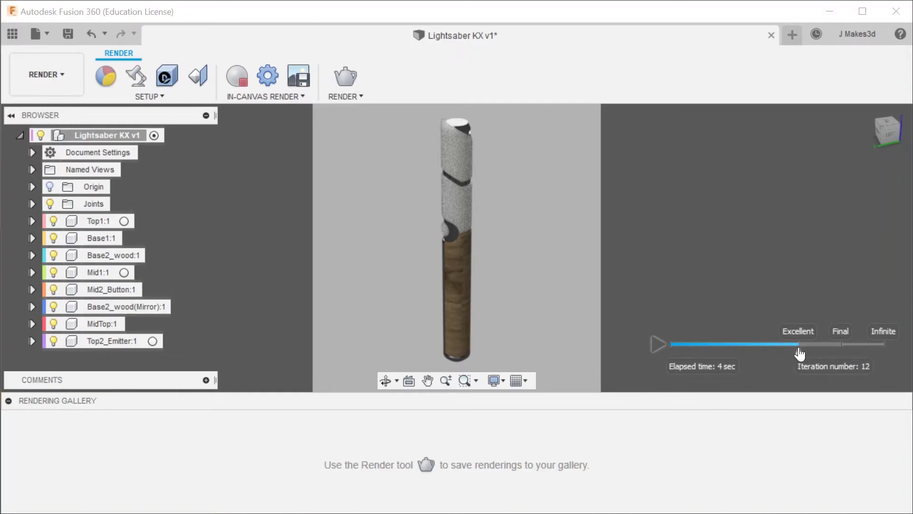
left_click(842, 348)
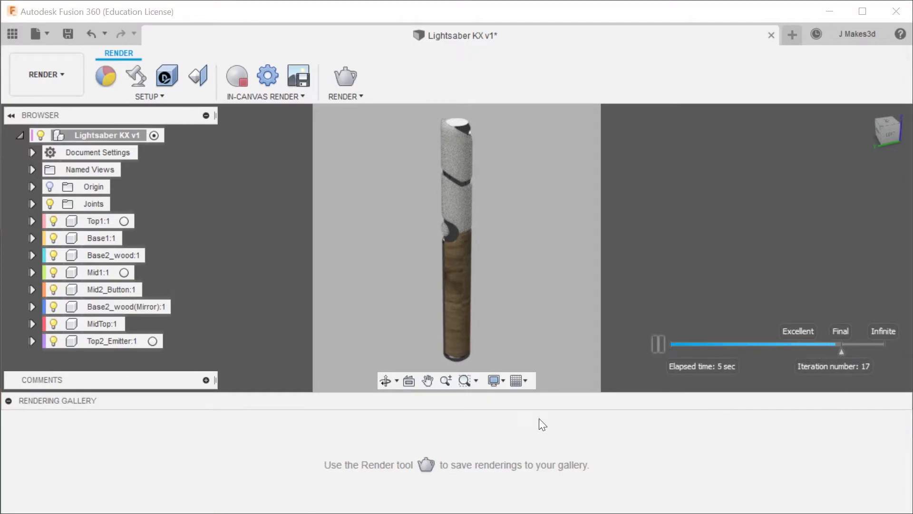
left_click(8, 401)
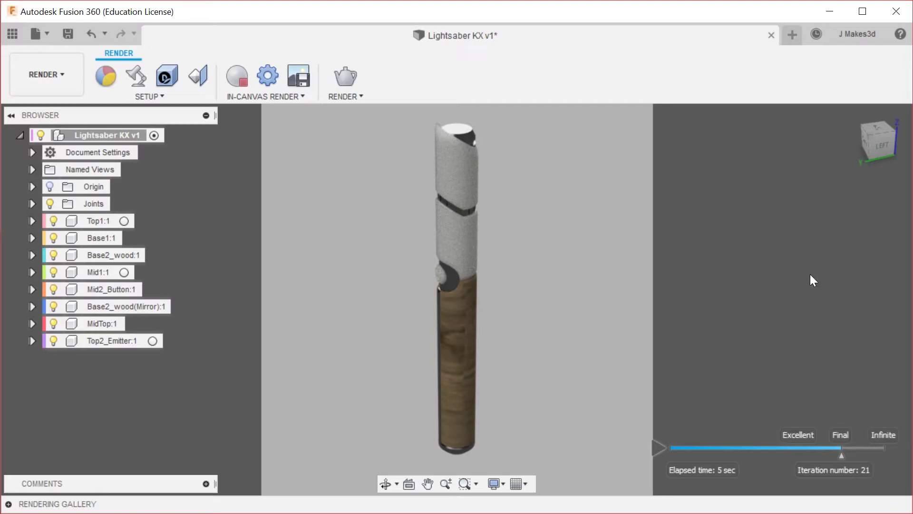
Replace the wooden grip's appearance with Cherry from the Wood appearances library.
middle_click_drag(491, 221, 608, 316, "shift")
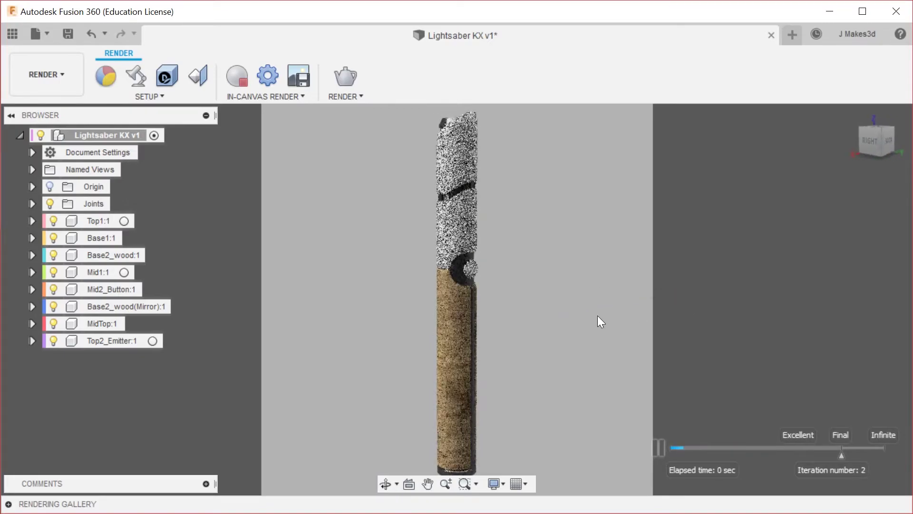
scroll(536, 295, "up", 1)
scroll(524, 295, "down", 2)
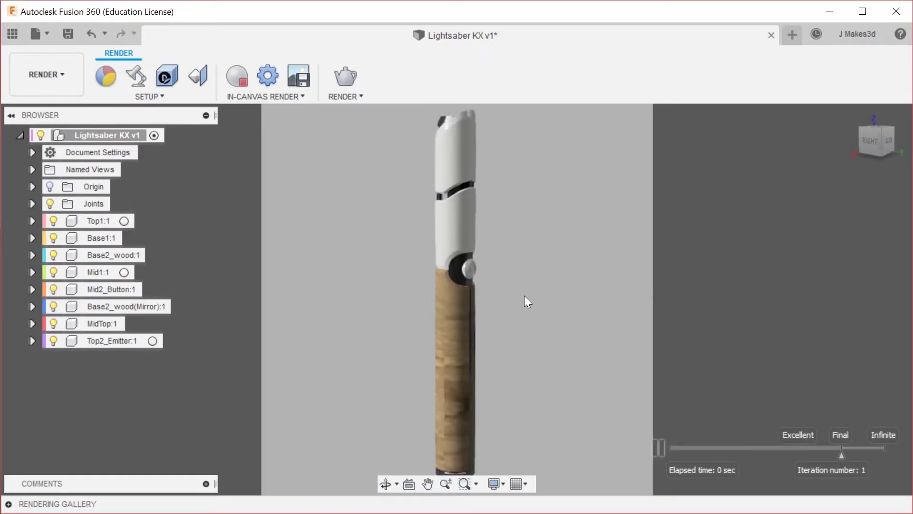
key("a")
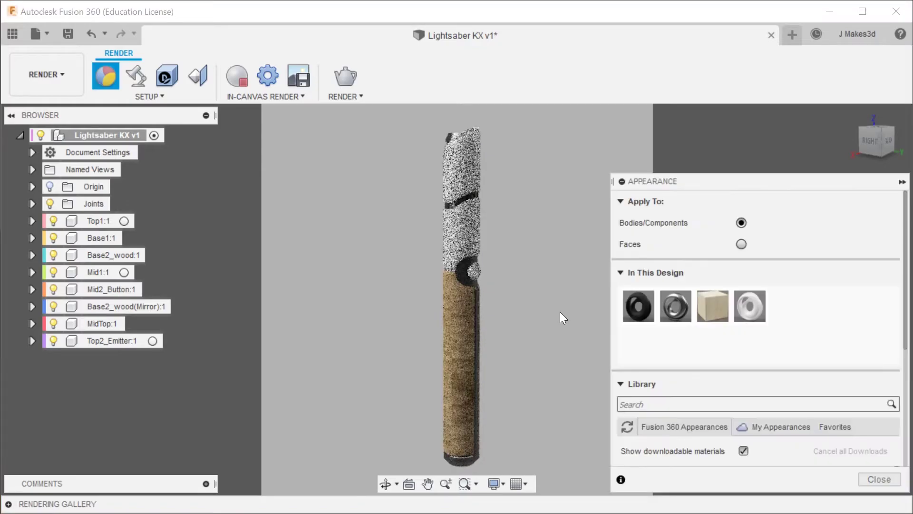
scroll(724, 380, "down", 6)
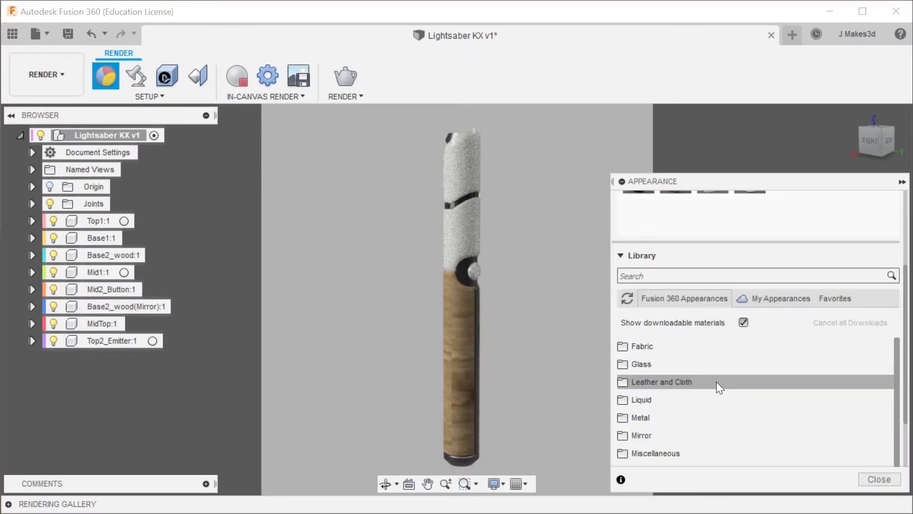
scroll(659, 400, "down", 3)
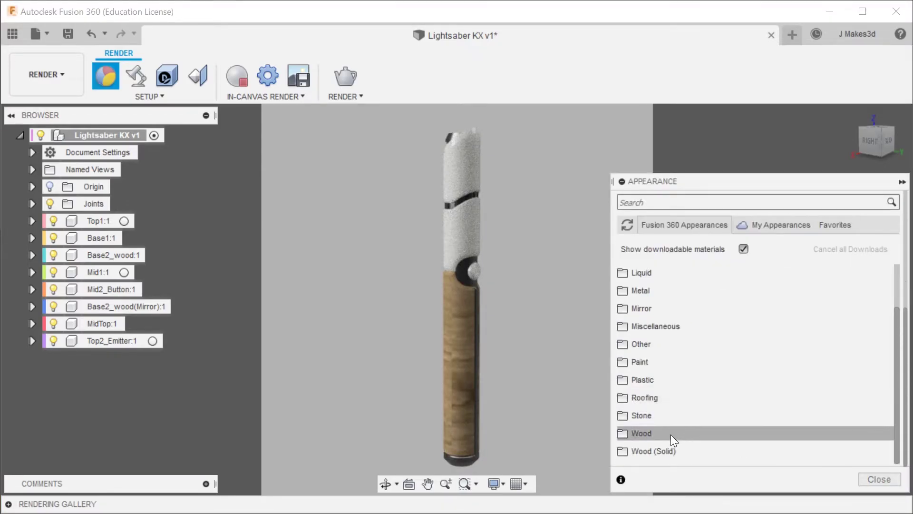
left_click(650, 432)
scroll(724, 358, "down", 3)
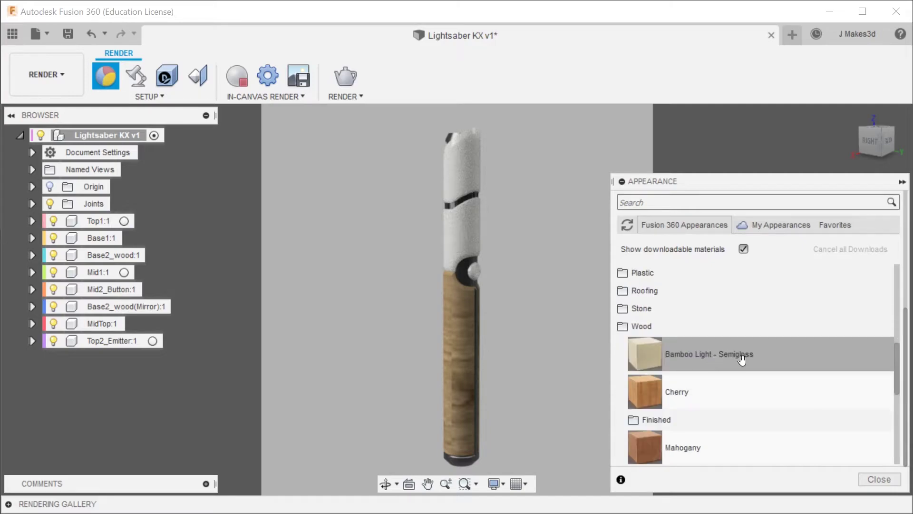
left_click_drag(671, 396, 720, 207)
left_click_drag(513, 258, 458, 313)
scroll(701, 339, "up", 5)
left_click_drag(787, 306, 721, 305)
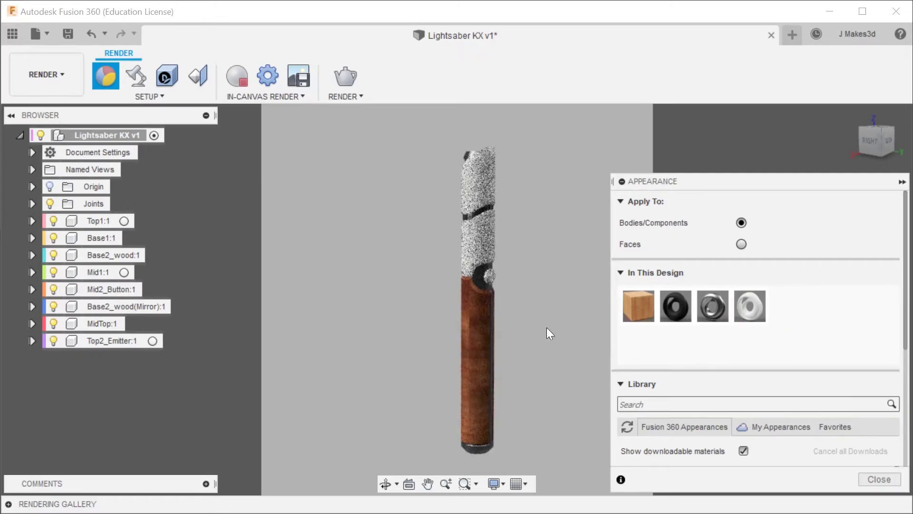
Change the scene's environment to Cool Light from the Fusion 360 environment library.
mouse_move(530, 358)
middle_mouse_down("shift")
mouse_move(589, 314)
mouse_move(552, 320)
mouse_move(525, 359)
mouse_move(286, 346)
mouse_move(456, 347)
mouse_move(542, 336)
middle_mouse_up("shift")
left_click(132, 79)
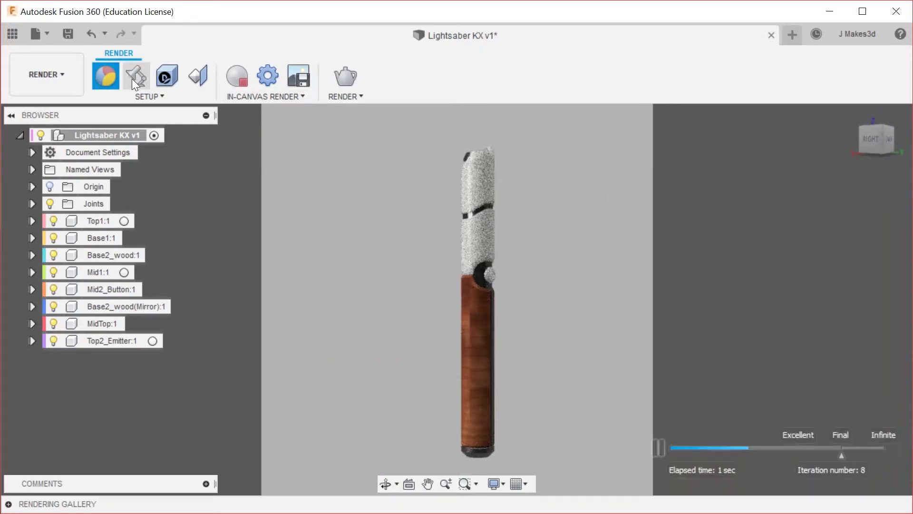
left_click(782, 196)
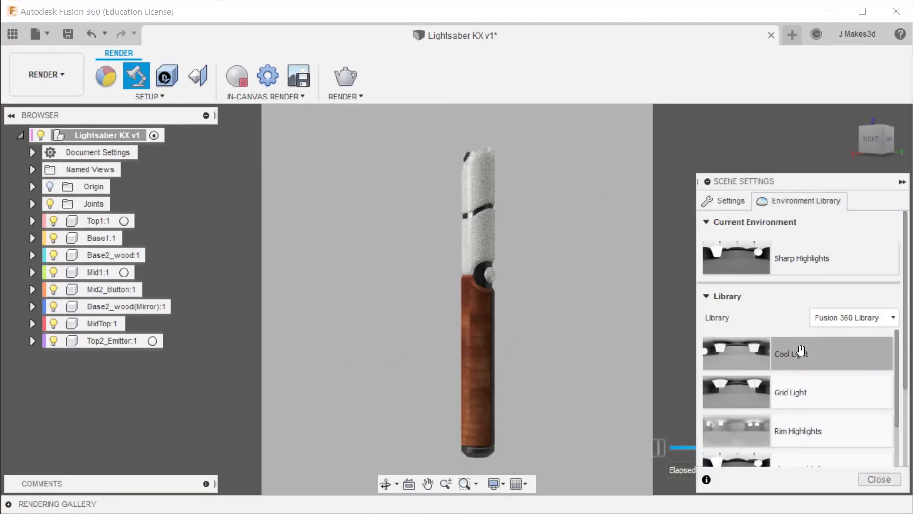
left_click_drag(804, 356, 735, 275)
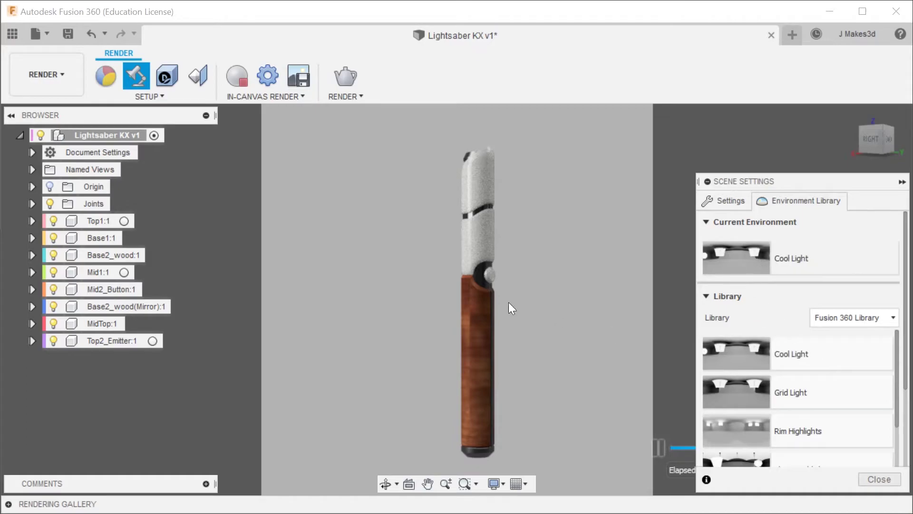
Replace the hilt's grey metal appearance with Brass - Polished from the Metal appearances library.
middle_click_drag(550, 309, 579, 298, "shift")
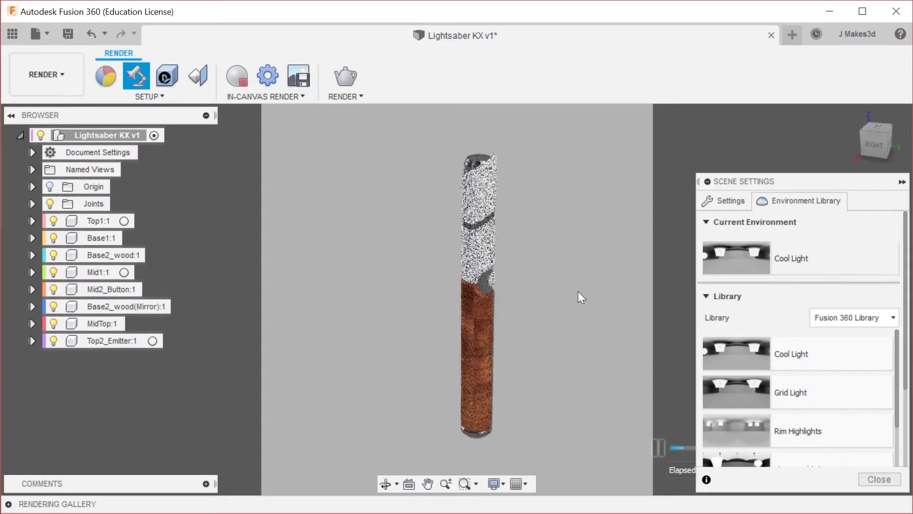
left_click(108, 83)
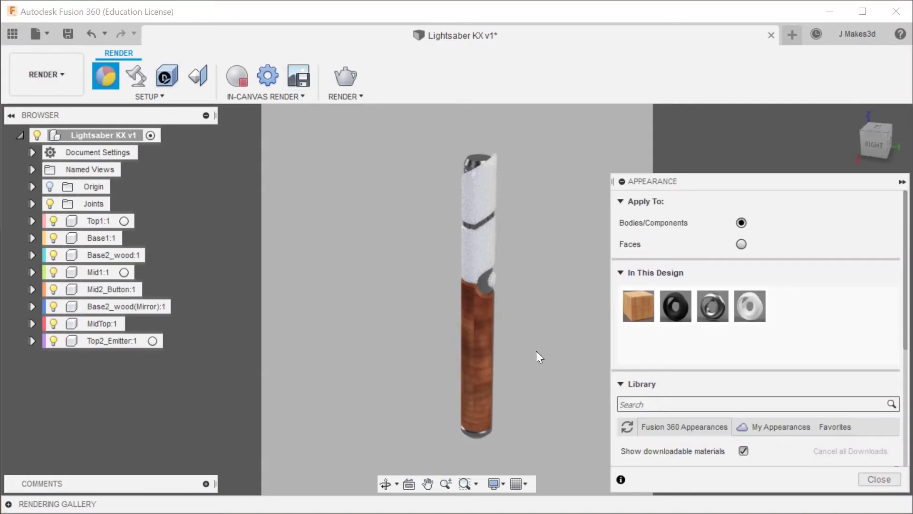
scroll(746, 375, "down", 3)
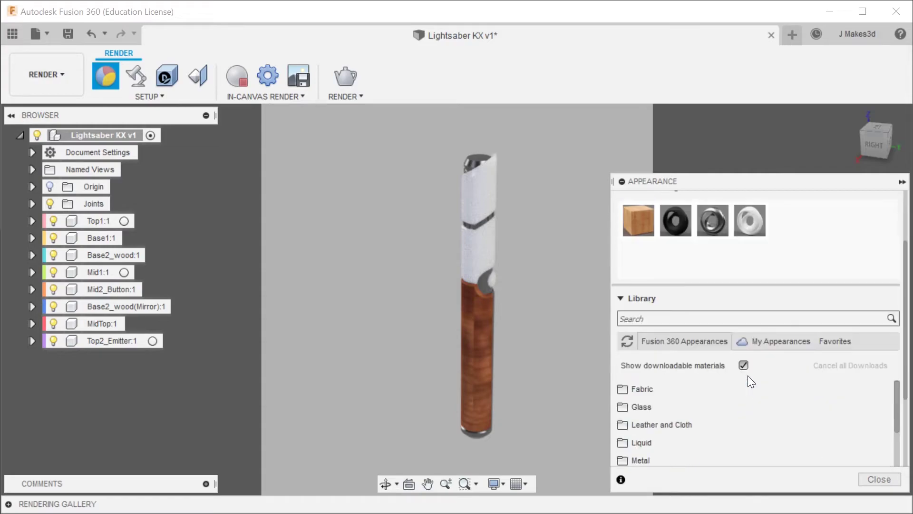
left_click(699, 417)
scroll(728, 407, "down", 1)
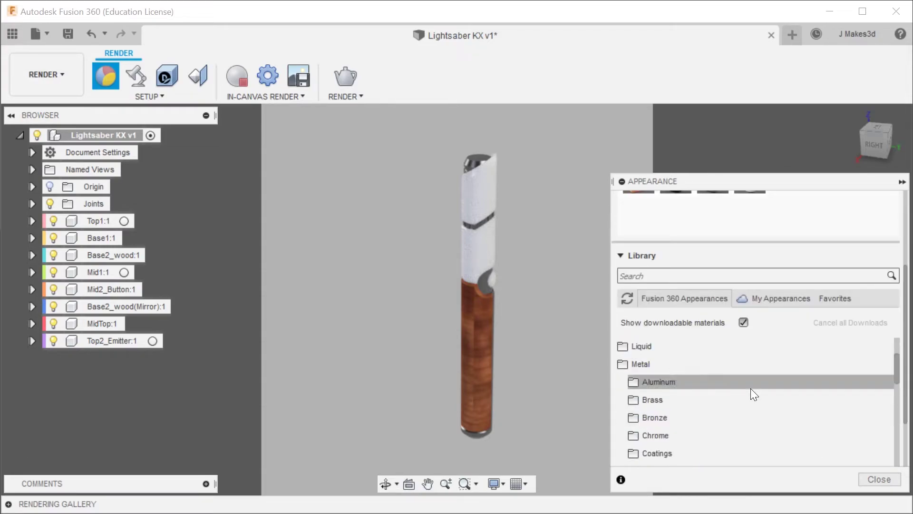
left_click(655, 401)
scroll(656, 404, "down", 3)
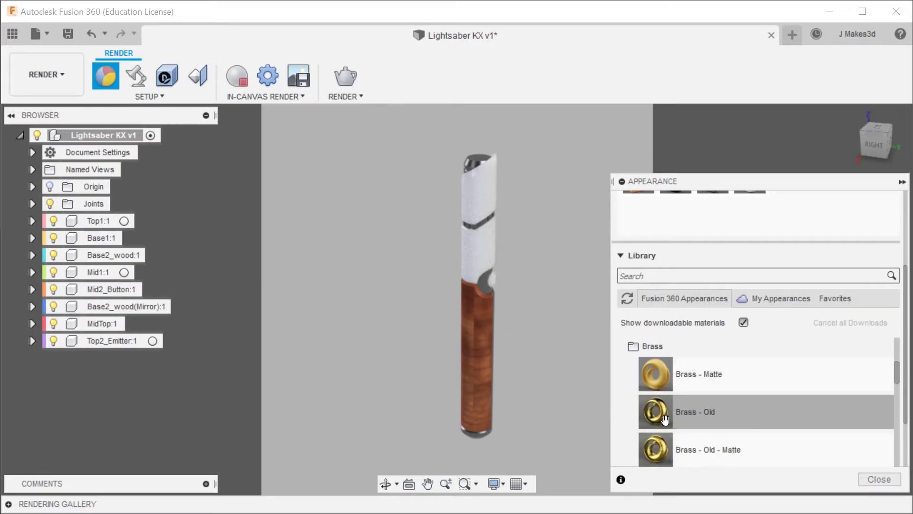
scroll(644, 416, "down", 2)
scroll(643, 418, "up", 2)
scroll(644, 418, "down", 2)
left_click_drag(658, 380, 738, 233)
left_click_drag(793, 314, 706, 310)
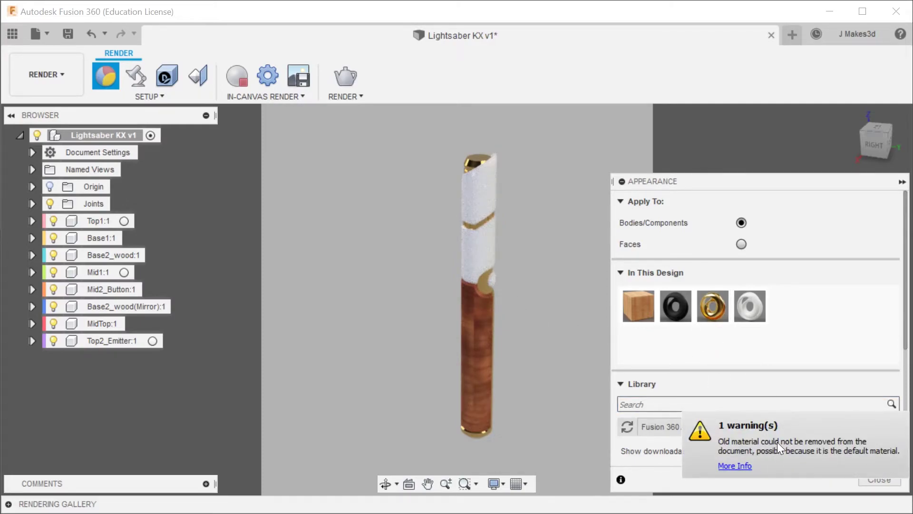
Apply the Cherry wood appearance to the Base2_wood component, removing the appearances applied to its bodies.
middle_click_drag(509, 354, 444, 352, "shift")
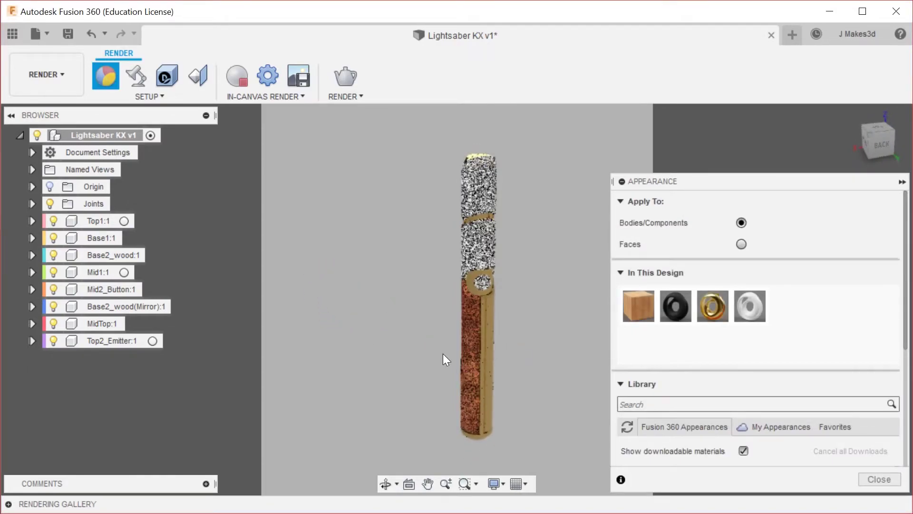
left_click_drag(638, 307, 99, 253)
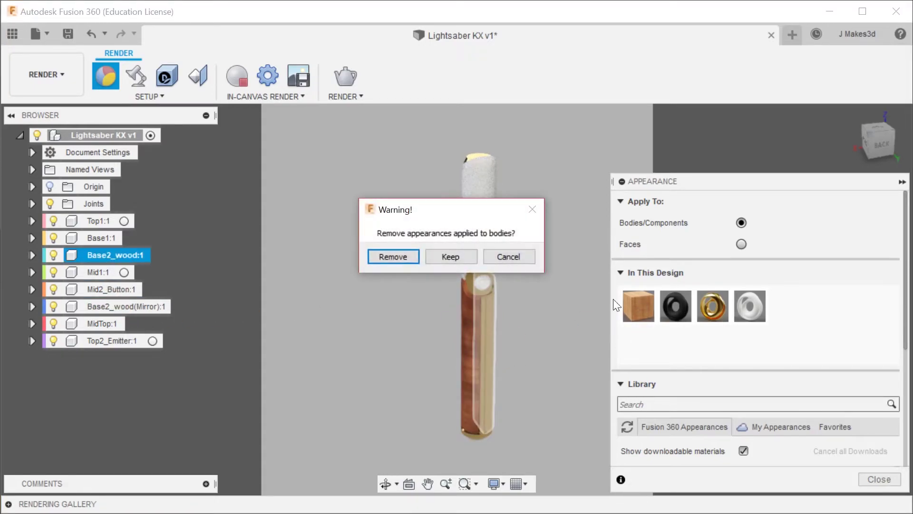
left_click(396, 257)
middle_click_drag(390, 319, 589, 338, "shift")
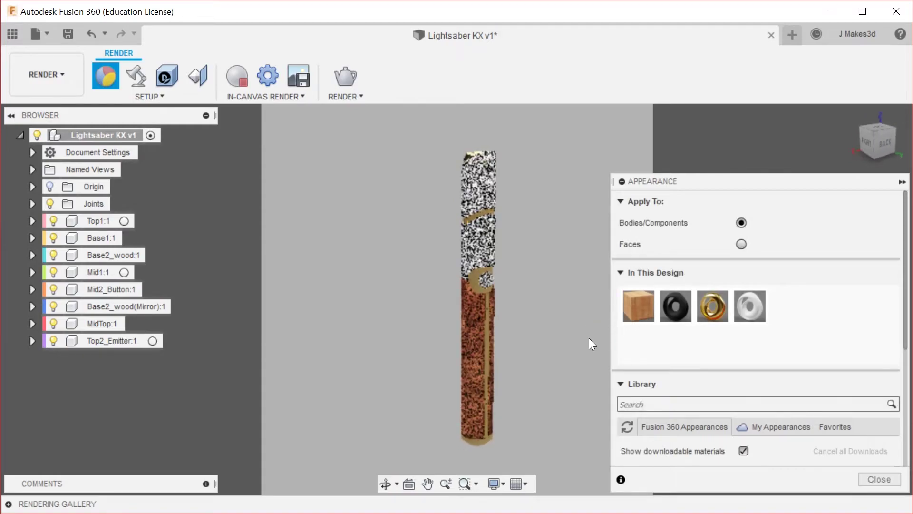
middle_click_drag(532, 336, 556, 344, "shift")
Replace the polished brass appearance on the hilt's metal parts with an old brass from the Brass library.
scroll(715, 350, "down", 5)
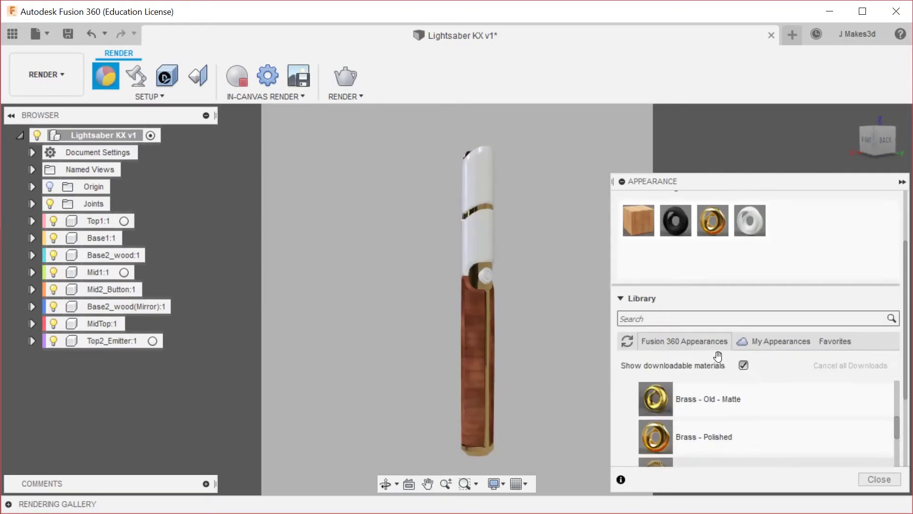
scroll(655, 433, "up", 2)
left_click_drag(657, 449, 717, 306)
mouse_move(583, 313)
middle_mouse_down("shift")
mouse_move(603, 320)
mouse_move(522, 314)
mouse_move(526, 306)
mouse_move(575, 316)
middle_mouse_up("shift")
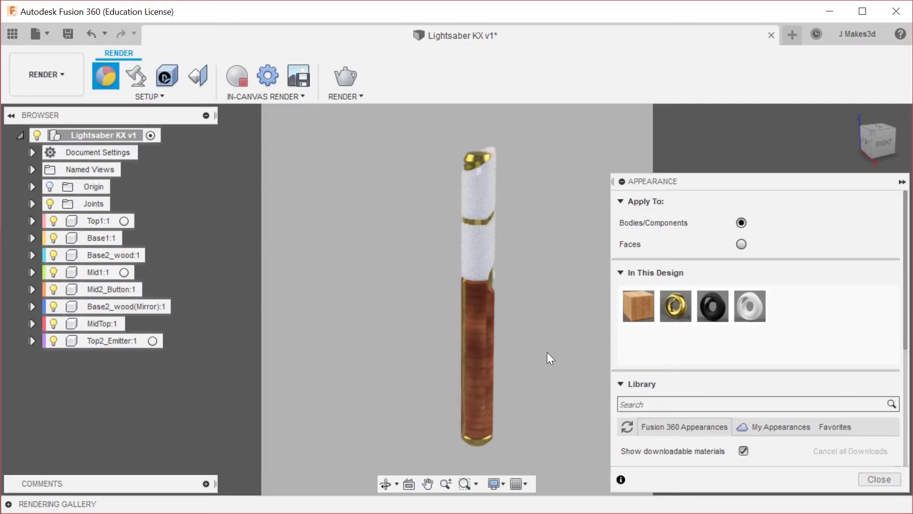
middle_click_drag(504, 306, 509, 295, "shift")
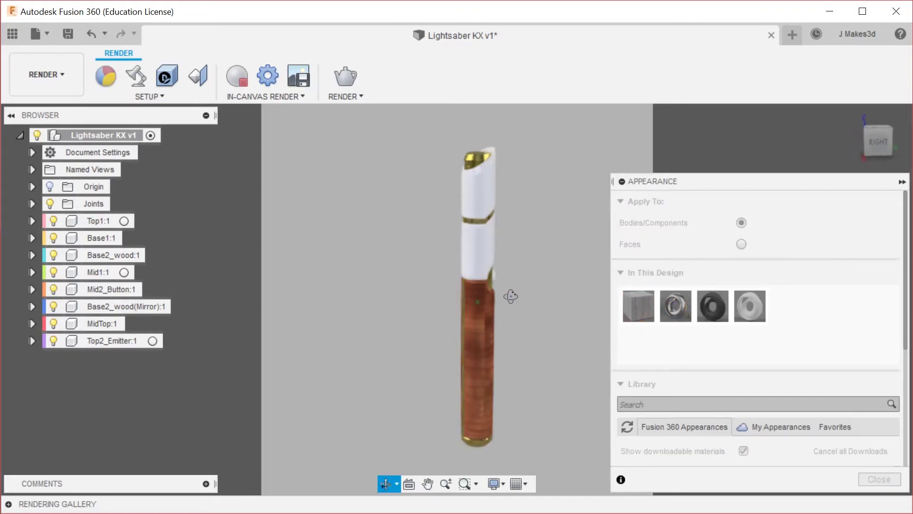
Apply Bronze - Patina from the Metal library around the button and substitute it for the brass appearance throughout the hilt.
scroll(772, 395, "down", 3)
scroll(772, 396, "down", 2)
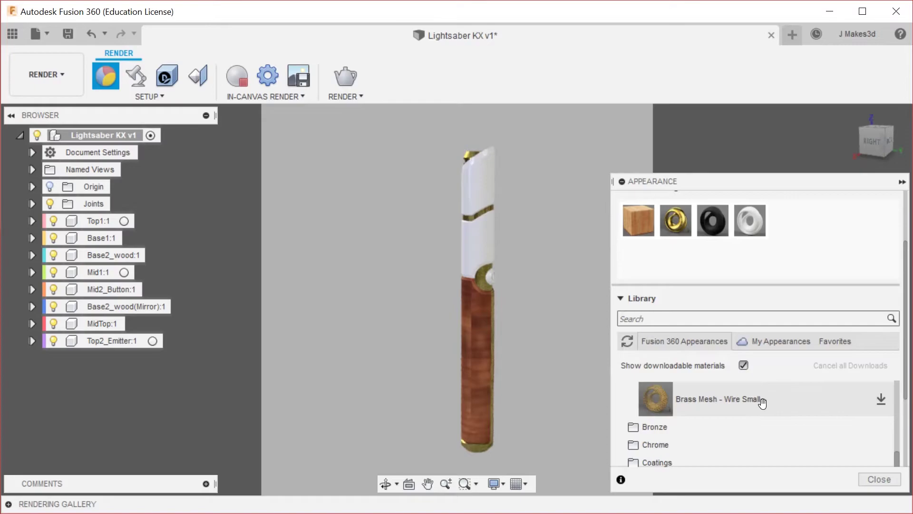
scroll(765, 303, "down", 3)
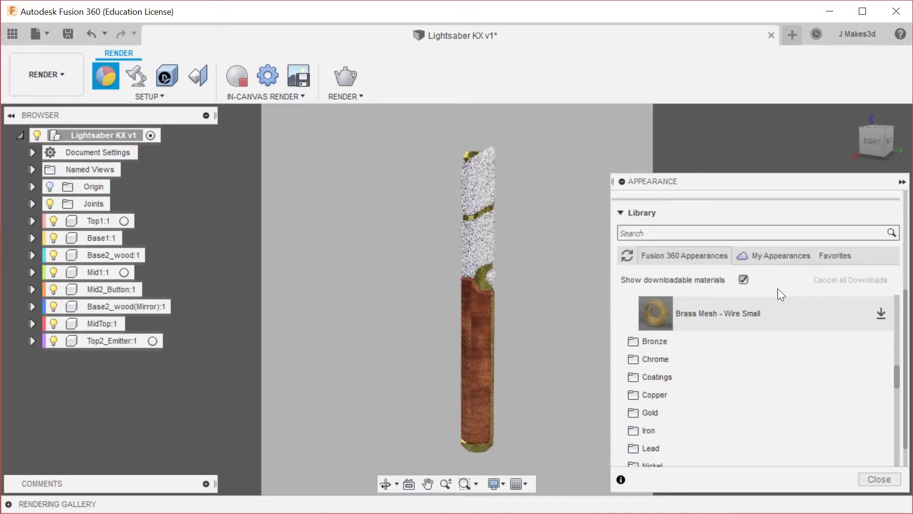
left_click(695, 346)
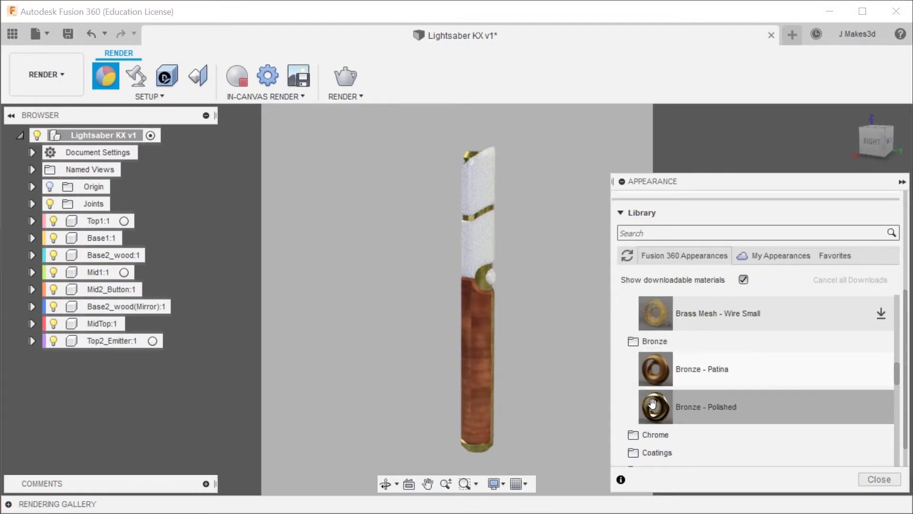
left_click_drag(656, 371, 717, 250)
left_click_drag(755, 211, 754, 216)
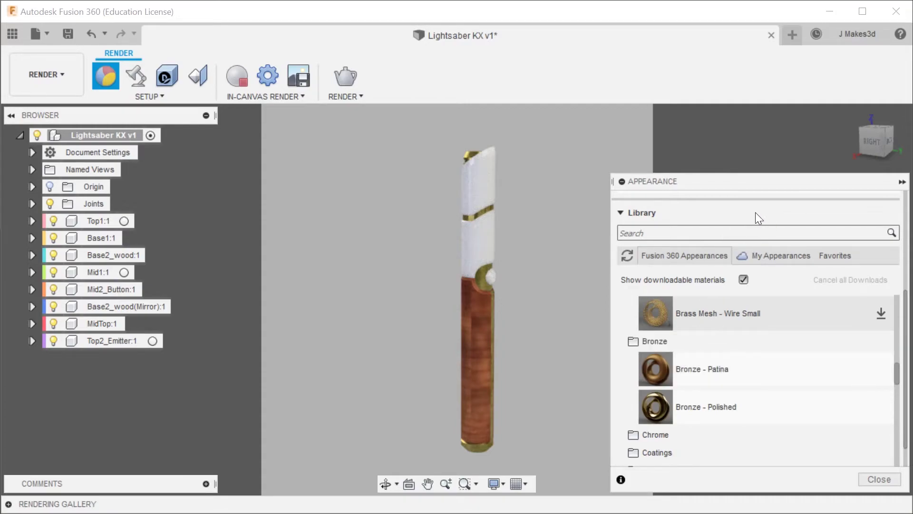
scroll(720, 309, "up", 5)
scroll(665, 378, "down", 15)
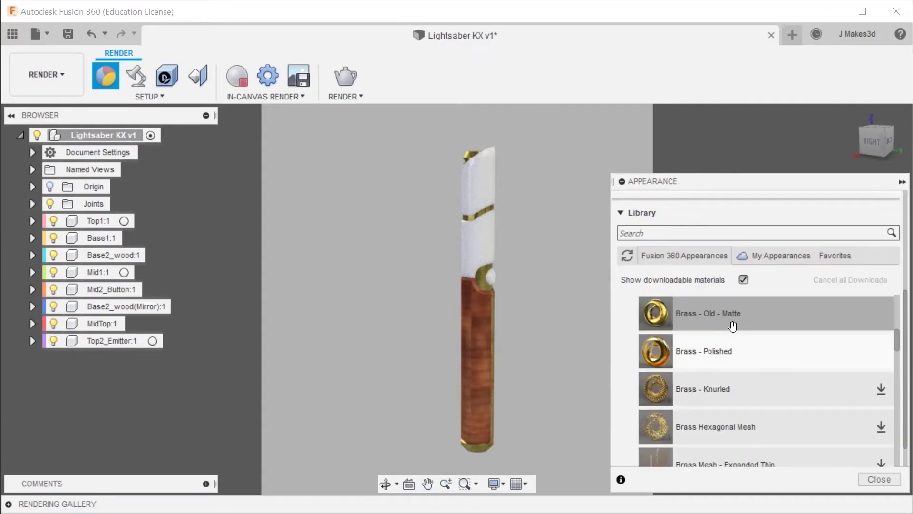
scroll(676, 374, "up", 5)
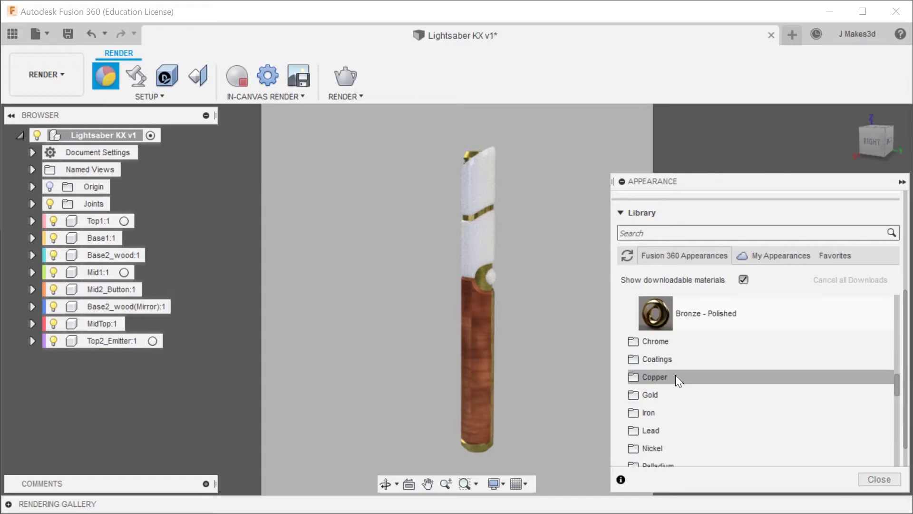
left_click_drag(676, 373, 569, 354)
left_click_drag(528, 298, 481, 278)
scroll(800, 378, "up", 10)
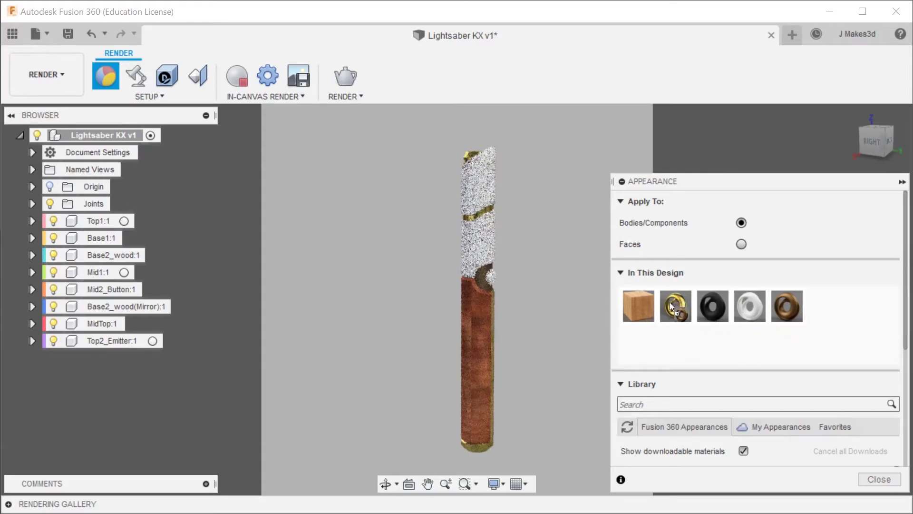
middle_click_drag(526, 306, 539, 318, "shift")
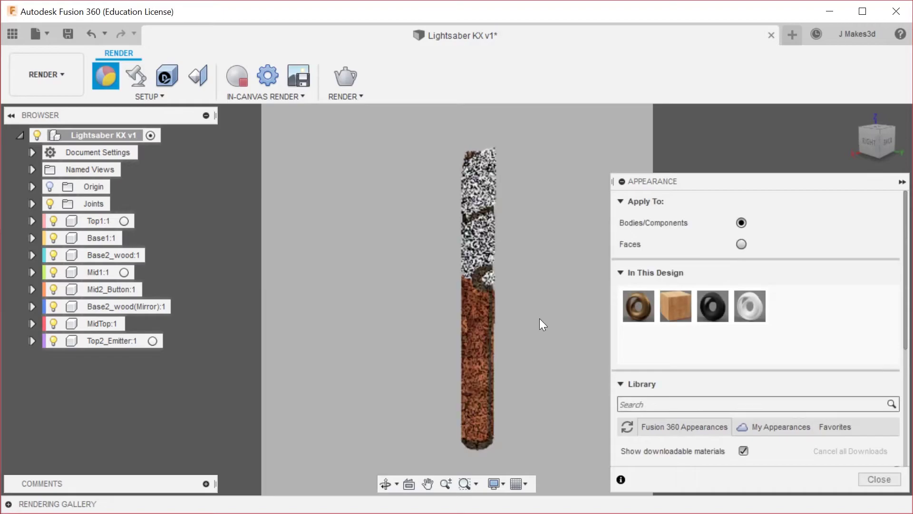
Add a light wood appearance and Oak - Semigloss from the Wood library to the design's appearances.
scroll(737, 354, "down", 10)
scroll(732, 369, "down", 10)
left_click_drag(713, 376, 766, 223)
scroll(717, 357, "down", 4)
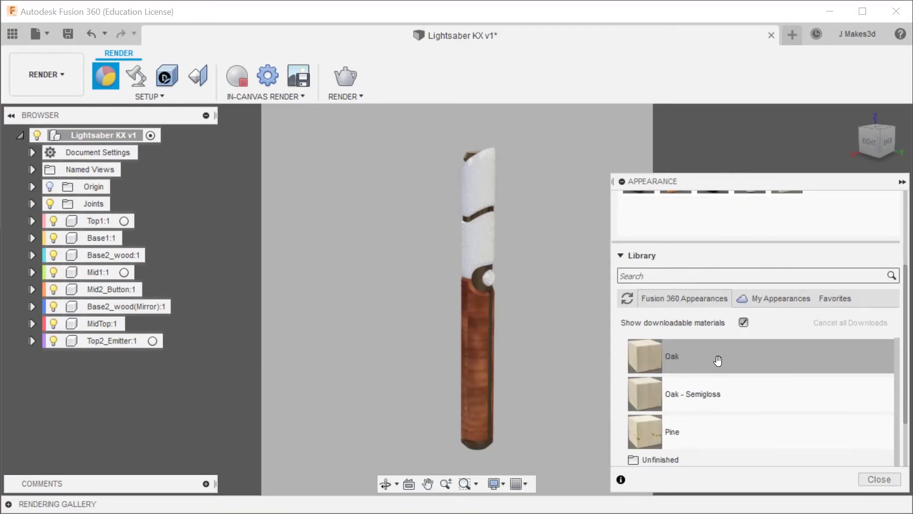
left_click_drag(655, 395, 823, 224)
scroll(784, 347, "down", 2)
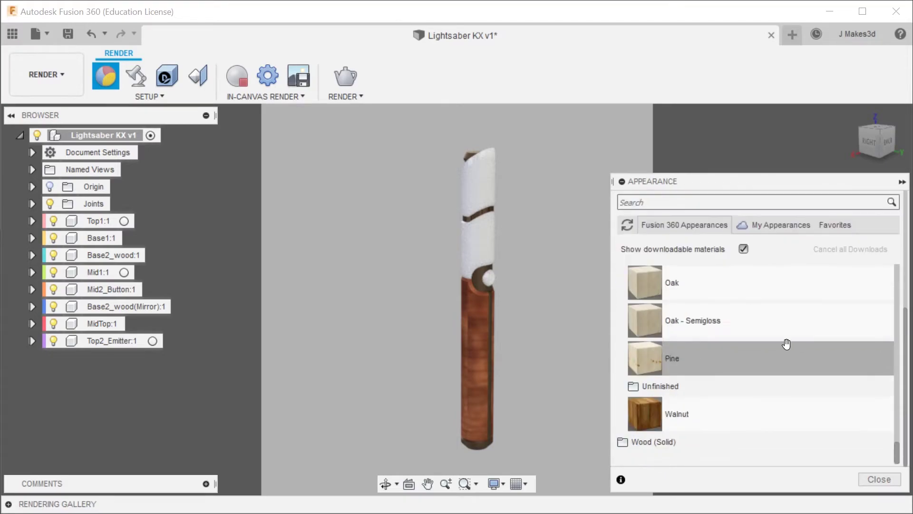
Download the 3D Ash - Stained light semigloss appearance from the Stained group of the Wood (Solid) library.
left_click(669, 387)
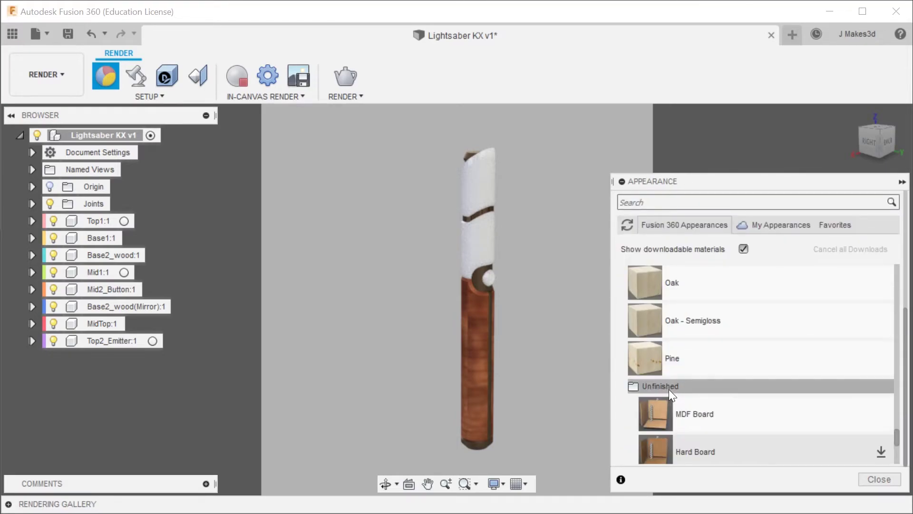
scroll(713, 382, "down", 3)
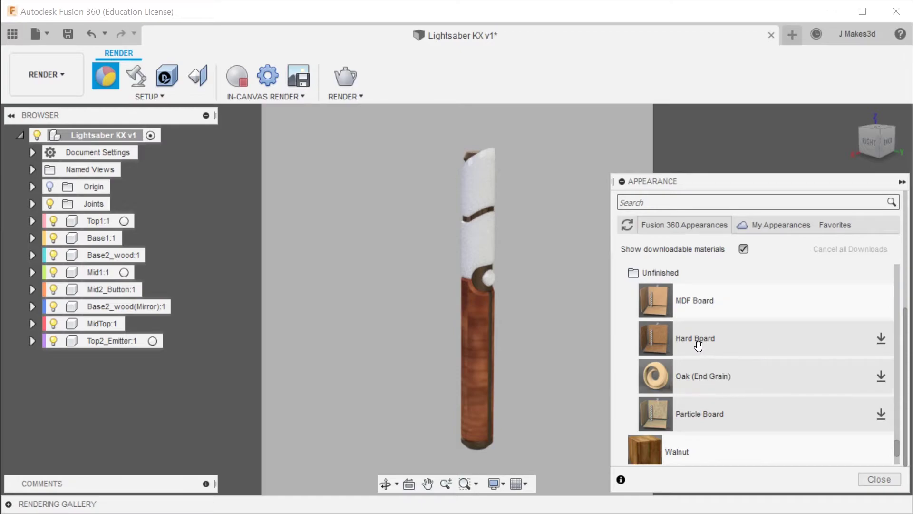
scroll(663, 336, "up", 3)
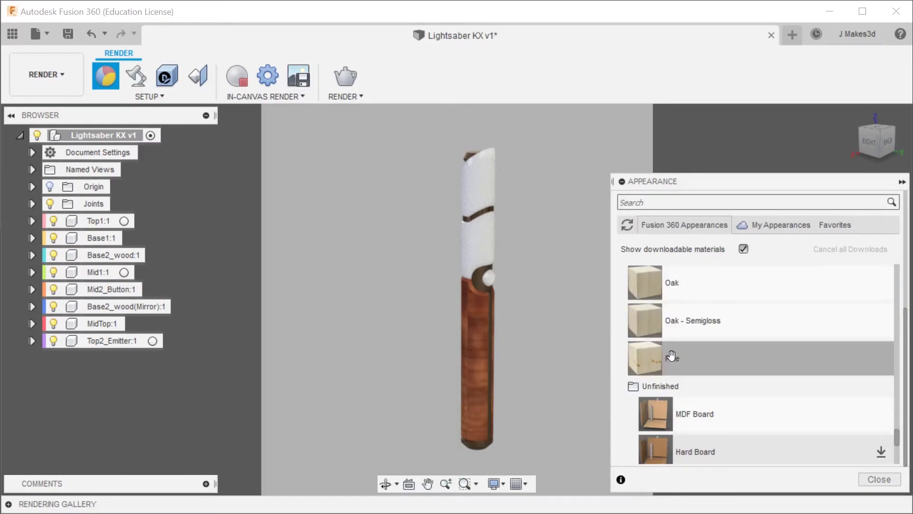
left_click(690, 387)
left_click(689, 442)
scroll(708, 414, "down", 2)
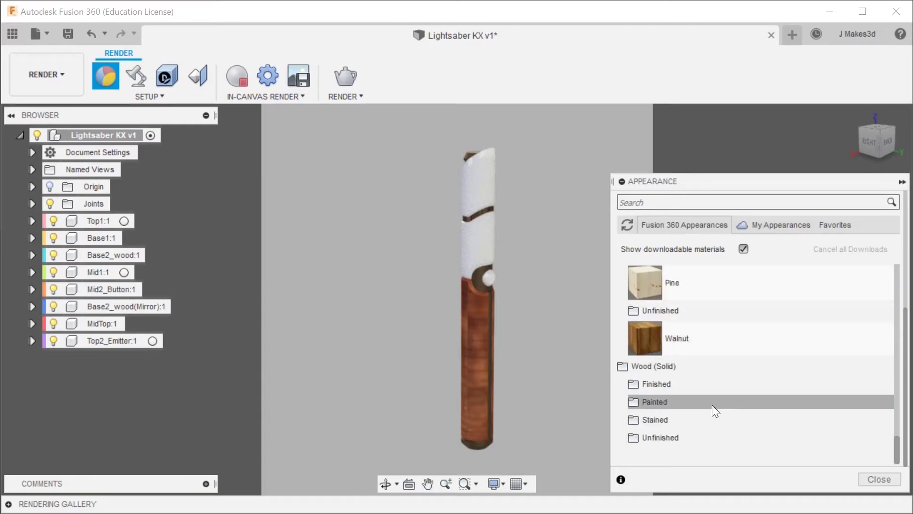
left_click(686, 419)
scroll(707, 396, "down", 2)
scroll(707, 396, "down", 1)
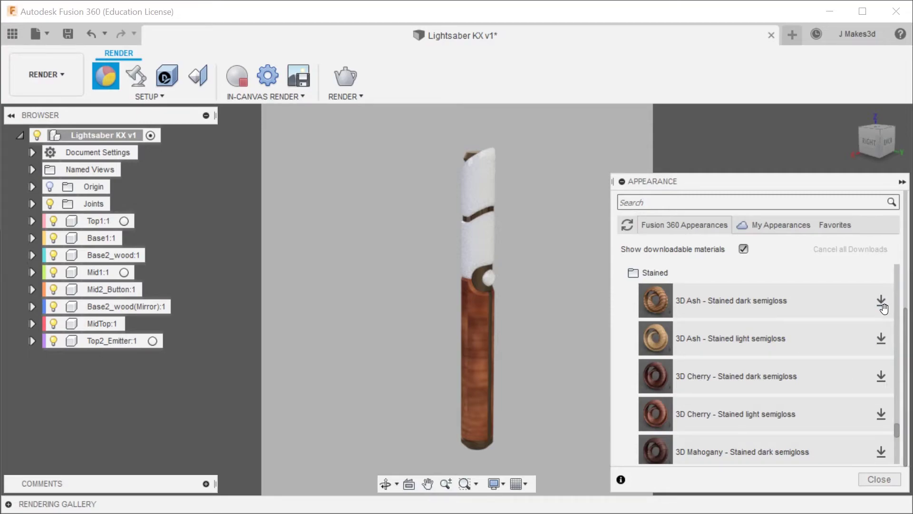
left_click(877, 337)
Apply 3D Ash - Stained light semigloss to the wooden grip and replace the design's Cherry appearance with it.
left_click_drag(679, 340, 471, 340)
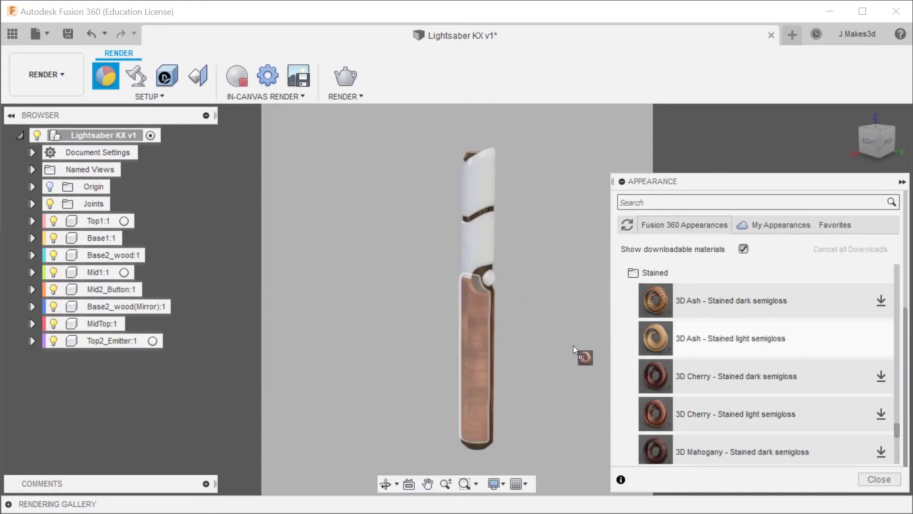
left_click_drag(572, 345, 573, 347)
scroll(724, 324, "down", 10)
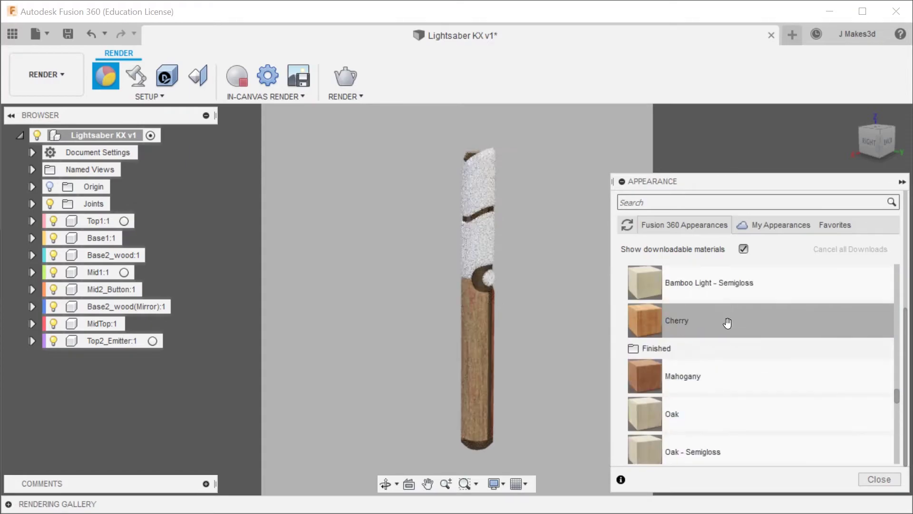
scroll(726, 324, "up", 10)
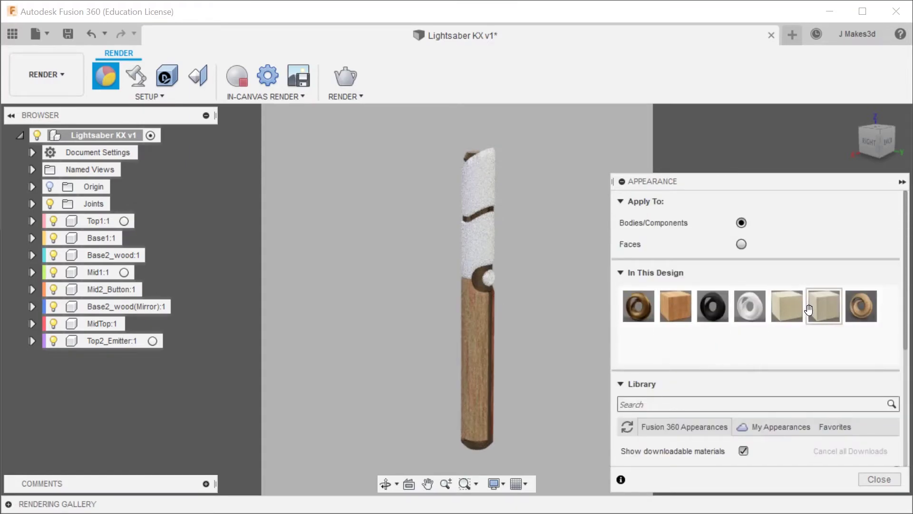
left_click_drag(861, 307, 669, 303)
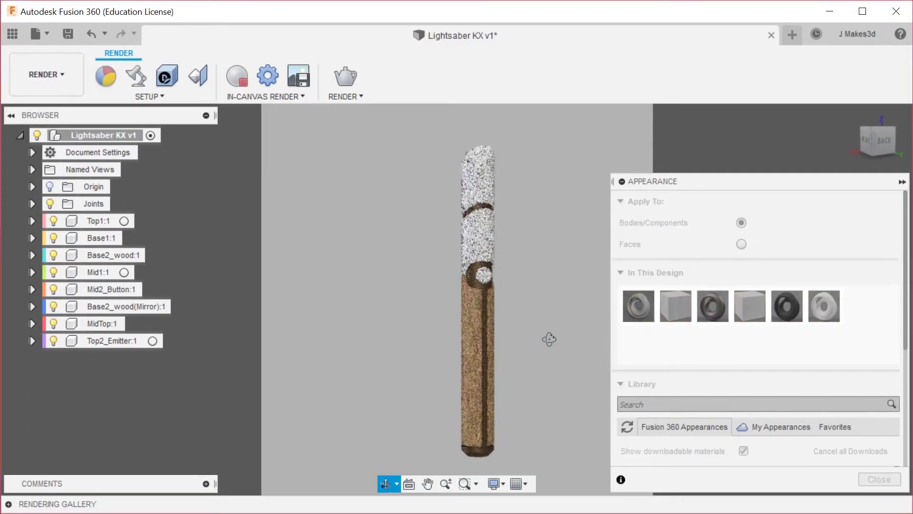
Replace the hilt's Bronze - Patina appearance with Plastic - Matte (Black).
scroll(507, 275, "up", 1)
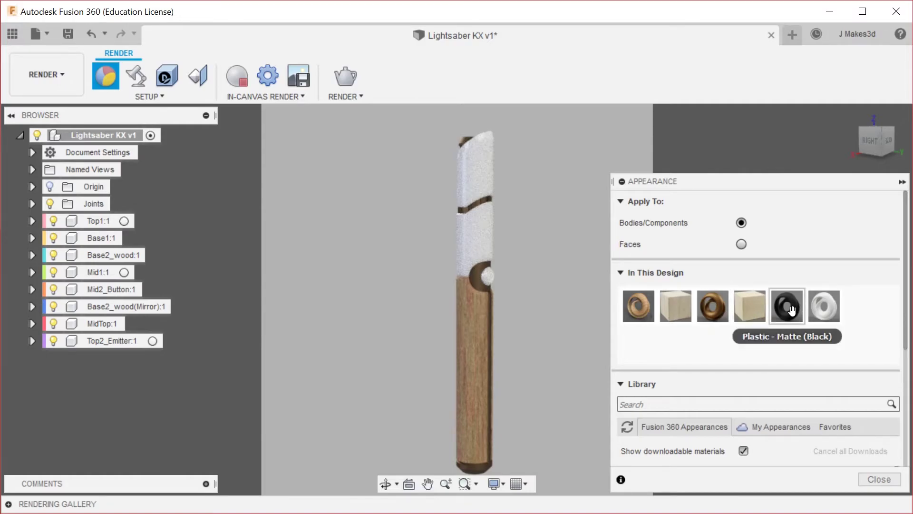
left_click_drag(705, 306, 704, 307)
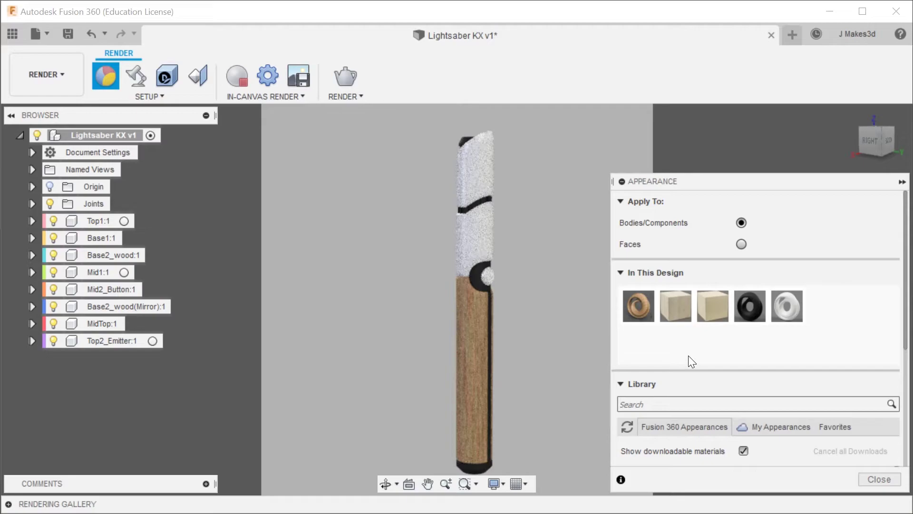
Add Aluminum - Bead Blasted from the Metal library's Aluminum group to the design's appearances.
scroll(690, 360, "down", 5)
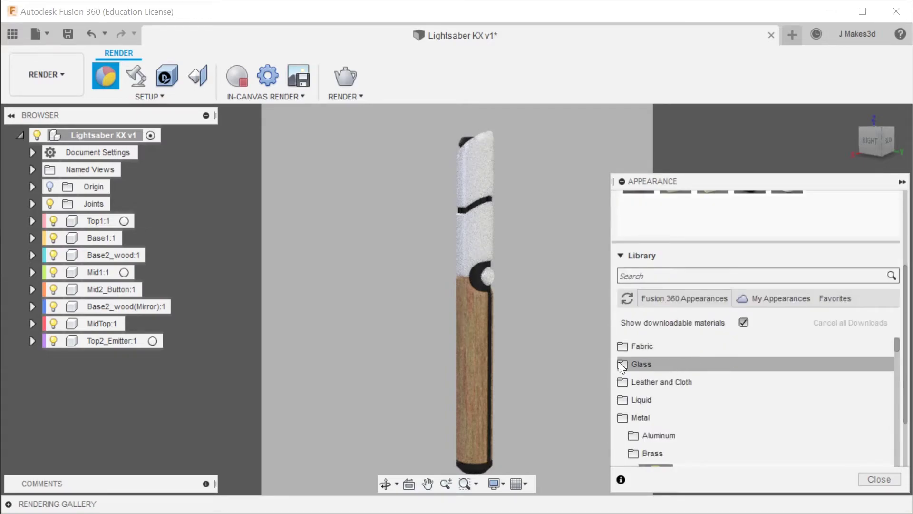
scroll(792, 349, "down", 2)
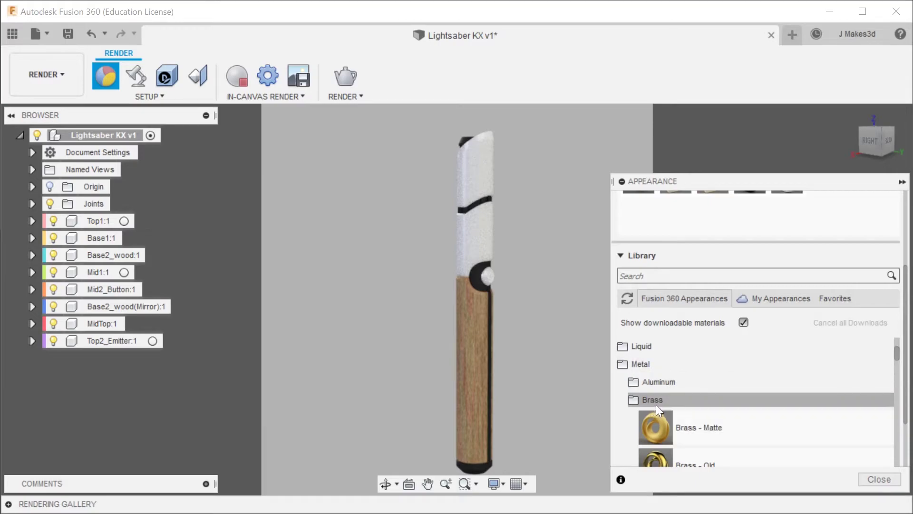
left_click(685, 384)
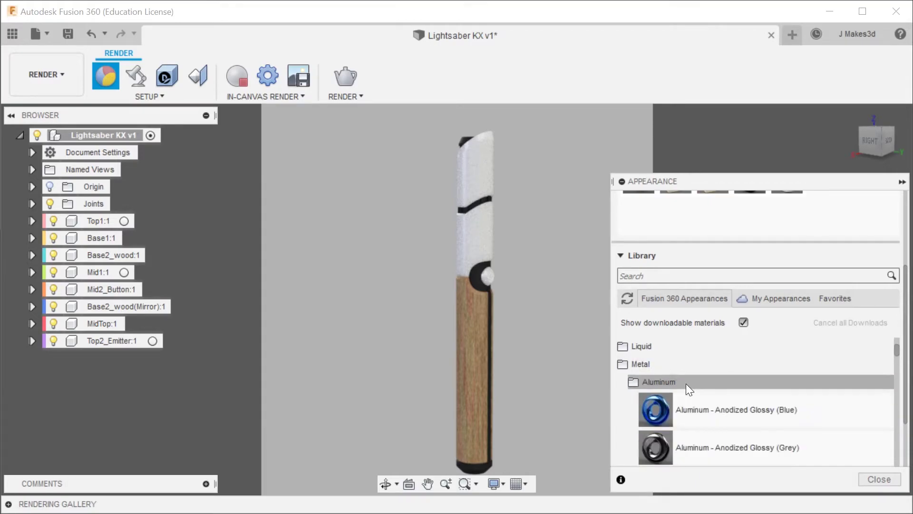
scroll(713, 388, "down", 5)
scroll(742, 388, "up", 1)
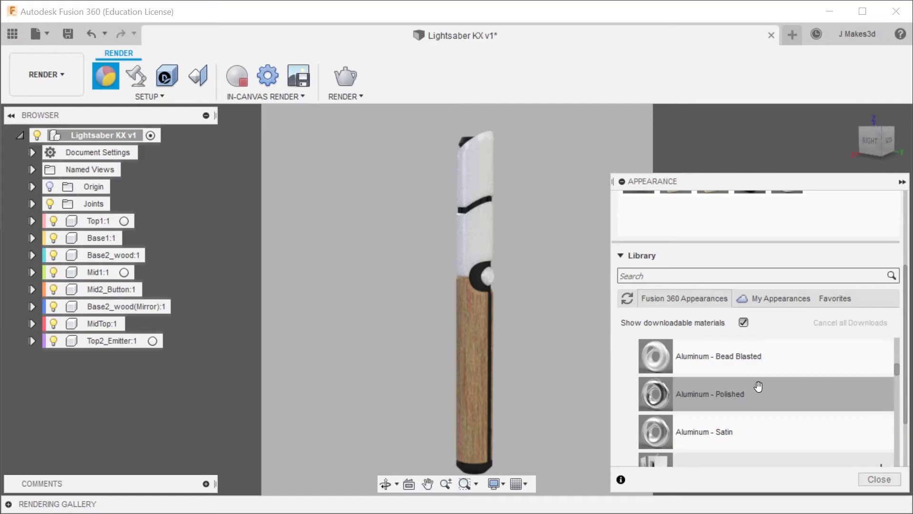
left_click_drag(659, 361, 735, 233)
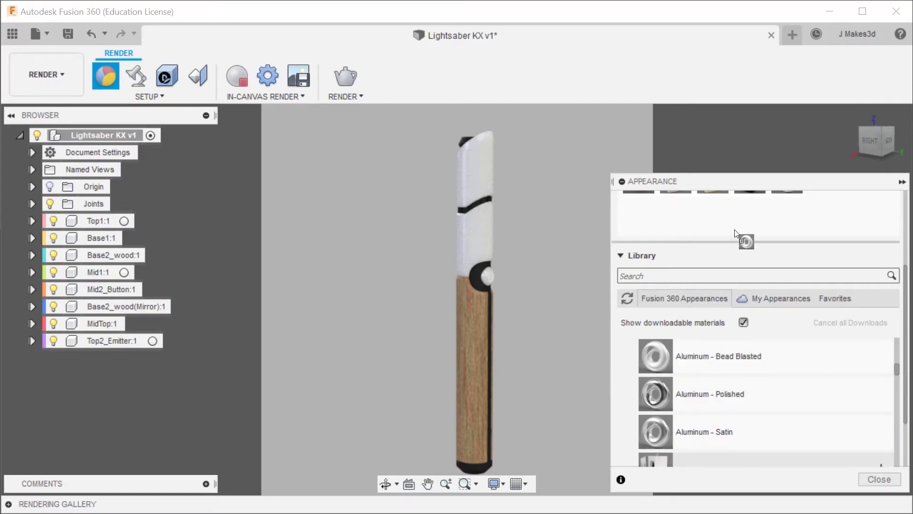
Add Copper - Patina from the Metal library's Copper group to the design's appearances.
scroll(707, 371, "down", 2)
scroll(733, 392, "down", 2)
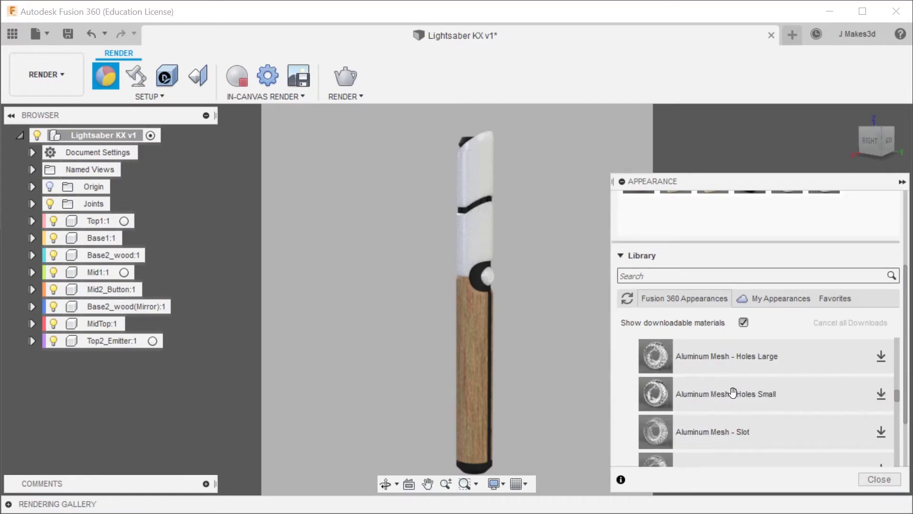
scroll(733, 390, "down", 8)
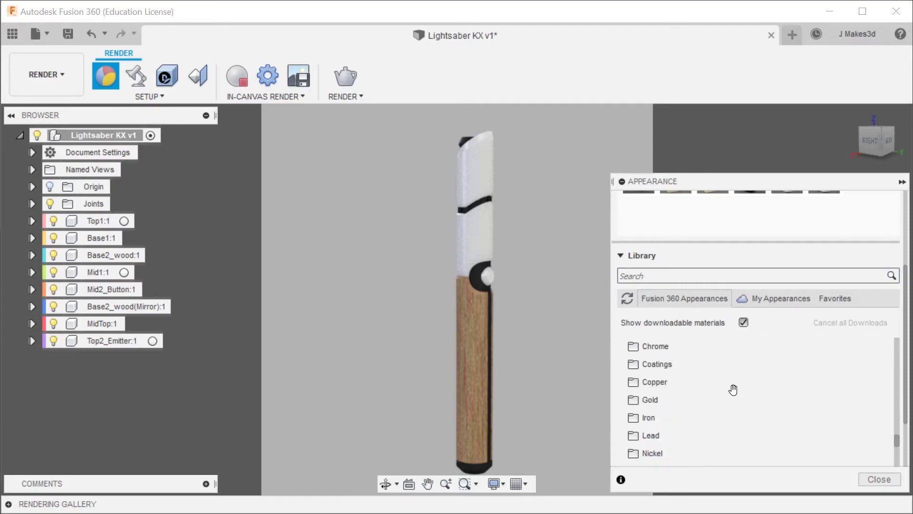
left_click(698, 382)
scroll(713, 383, "down", 2)
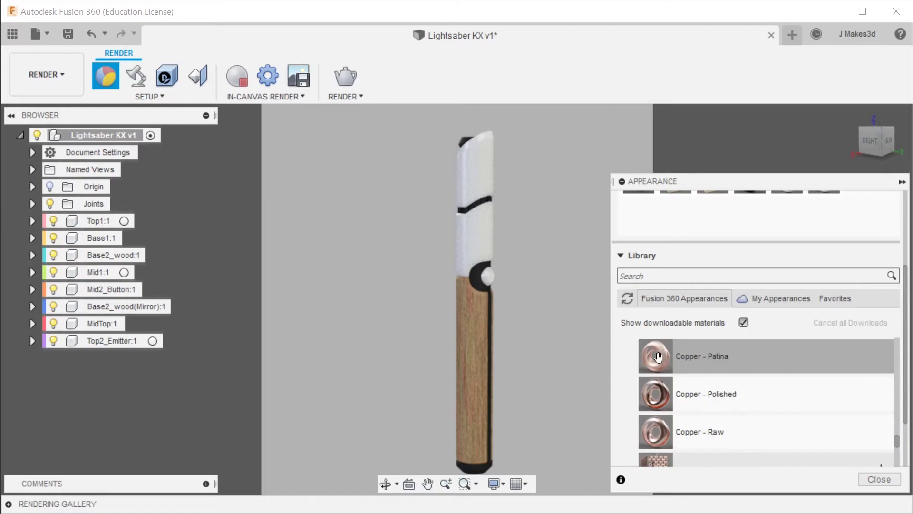
scroll(718, 395, "down", 3)
scroll(718, 395, "down", 3)
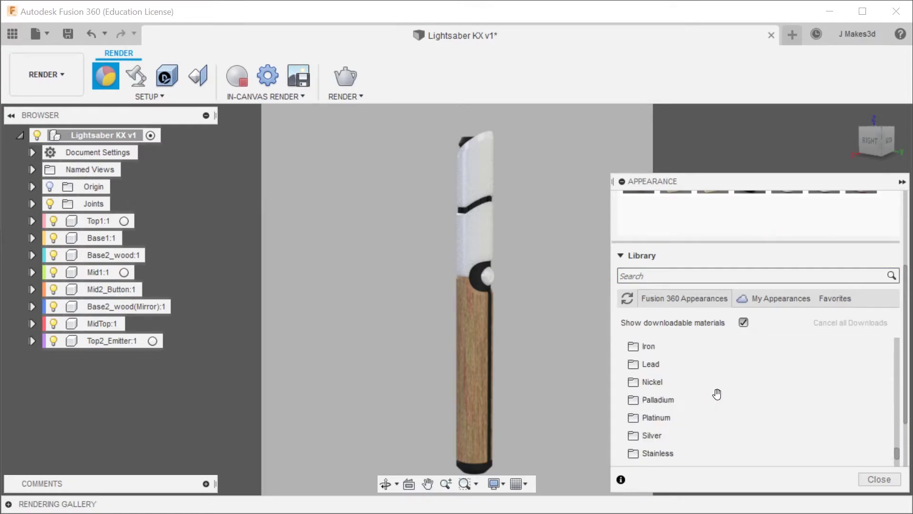
Add Platinum - Polished from the Metal library's Platinum group to the design's appearances.
left_click(680, 417)
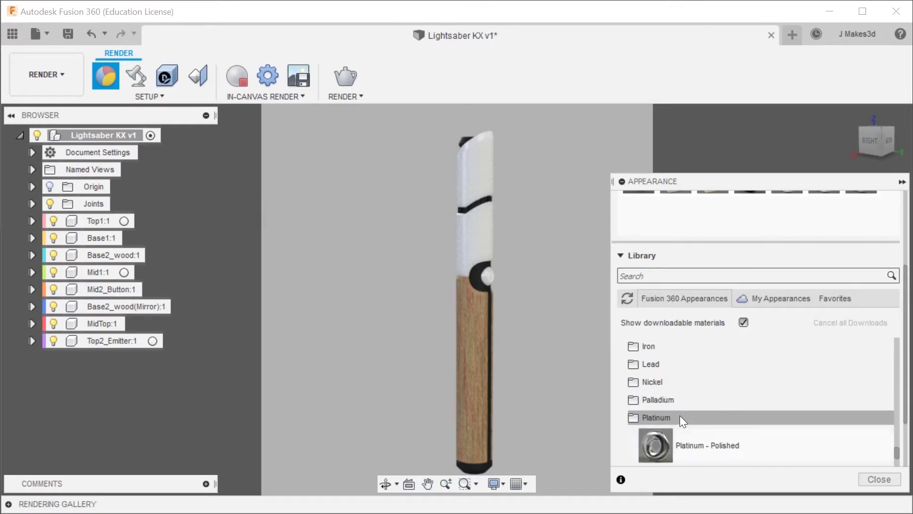
scroll(693, 424, "down", 1)
left_click_drag(675, 387, 730, 213)
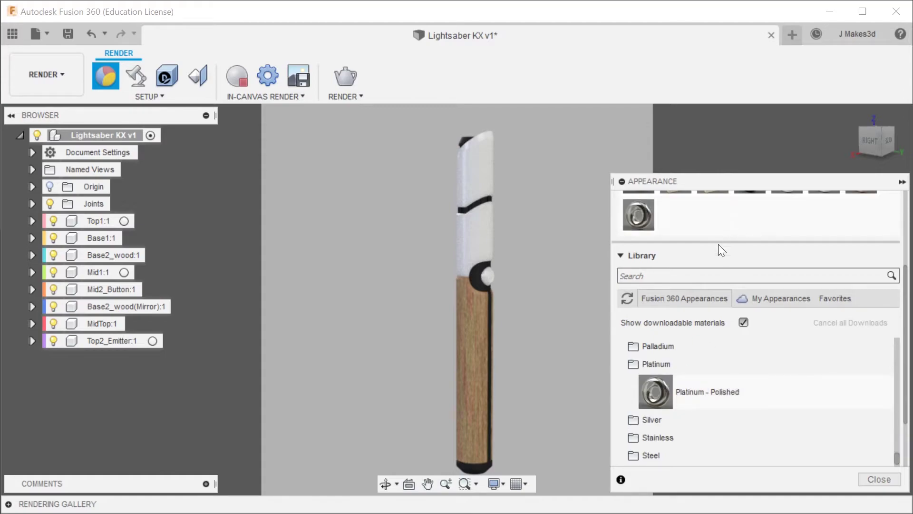
Add Titanium - Satin from the Metal library's Titanium group to the design's appearances.
scroll(680, 347, "down", 2)
scroll(654, 358, "up", 1)
left_click(666, 403)
scroll(666, 406, "down", 1)
left_click_drag(668, 407, 737, 228)
scroll(729, 371, "up", 3)
scroll(753, 270, "up", 3)
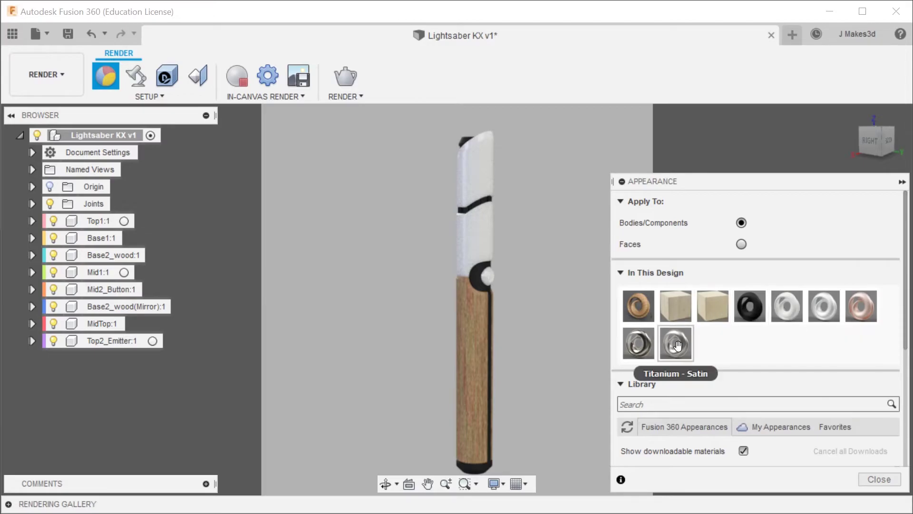
Replace the black plastic on the hilt's accent parts with Platinum - Polished, and replace that with Titanium - Satin.
left_click_drag(643, 346, 717, 343)
left_click_drag(749, 303, 493, 327)
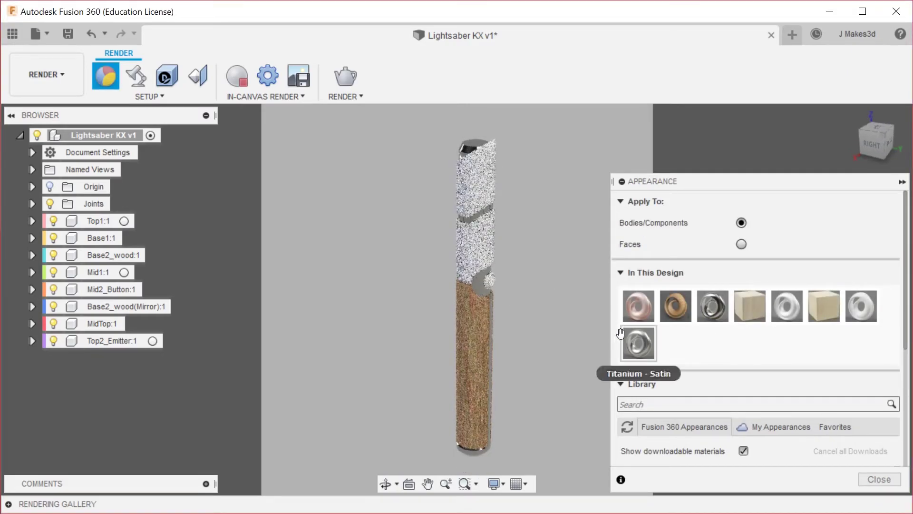
left_click_drag(642, 350, 481, 290)
middle_click_drag(482, 290, 460, 280, "shift")
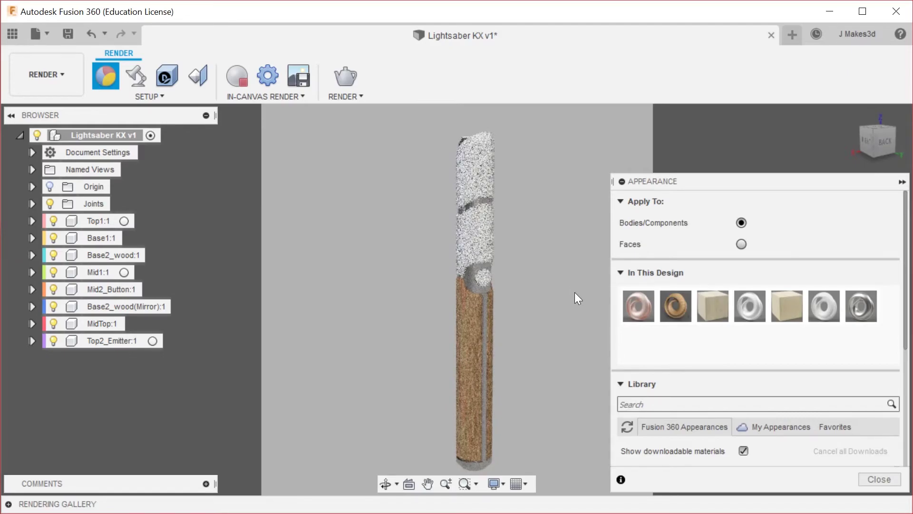
middle_click_drag(546, 298, 603, 304, "shift")
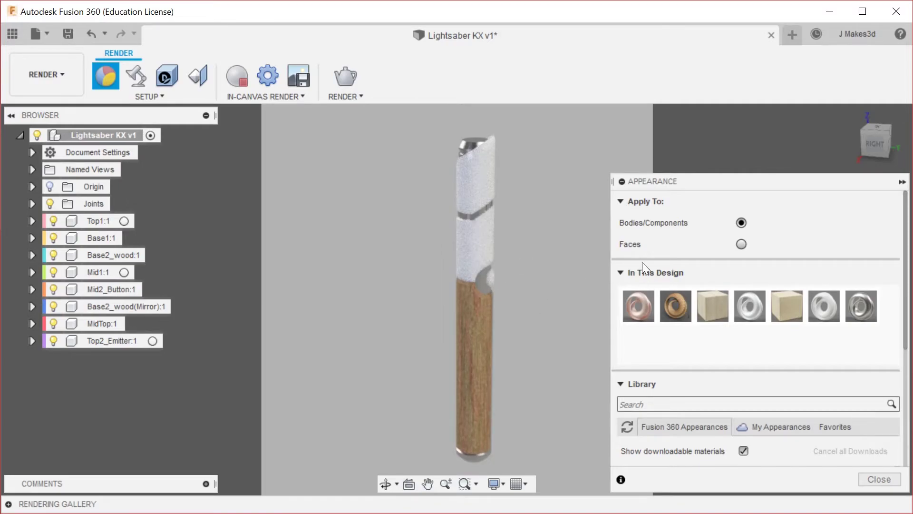
Replace the design's Titanium - Satin appearance with Aluminum - Bead Blasted.
left_click_drag(824, 307, 825, 343)
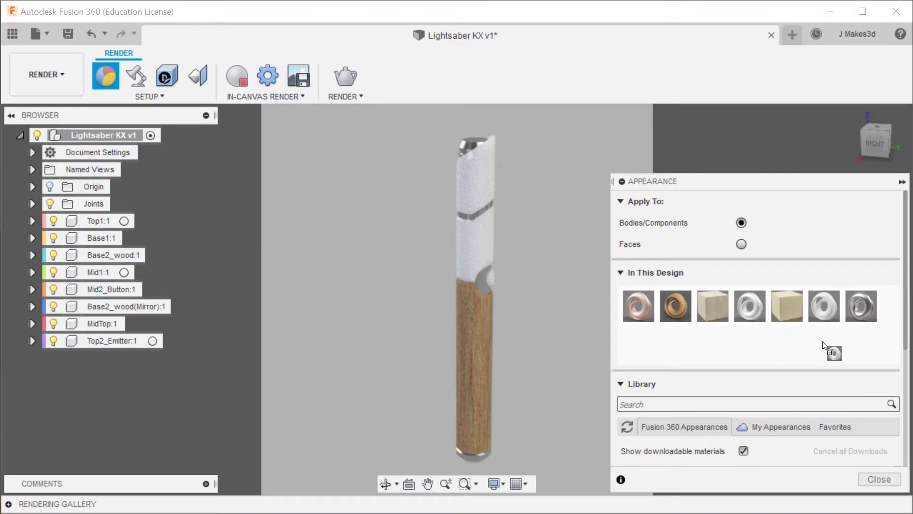
left_click_drag(824, 306, 861, 323)
left_click_drag(745, 301, 860, 302)
Remove the two unused light wood appearances from the design.
right_click(711, 313)
left_click(741, 354)
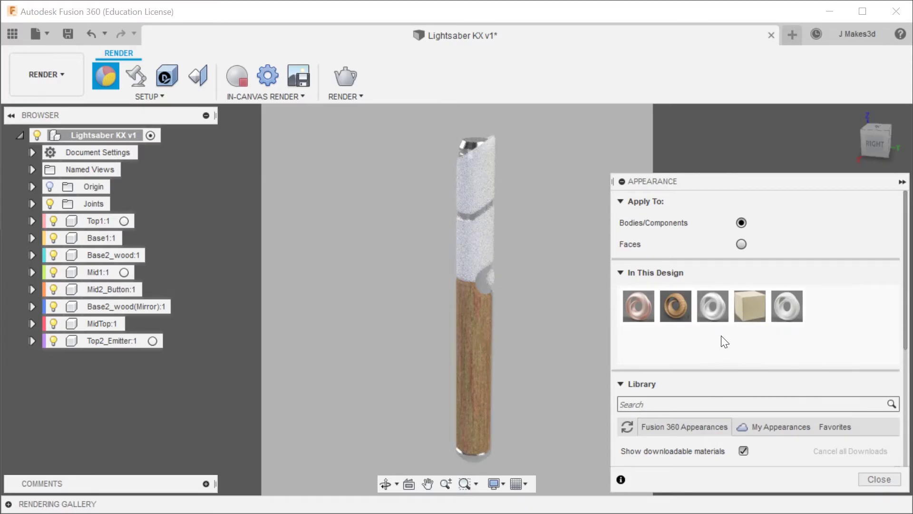
right_click(748, 318)
left_click(777, 358)
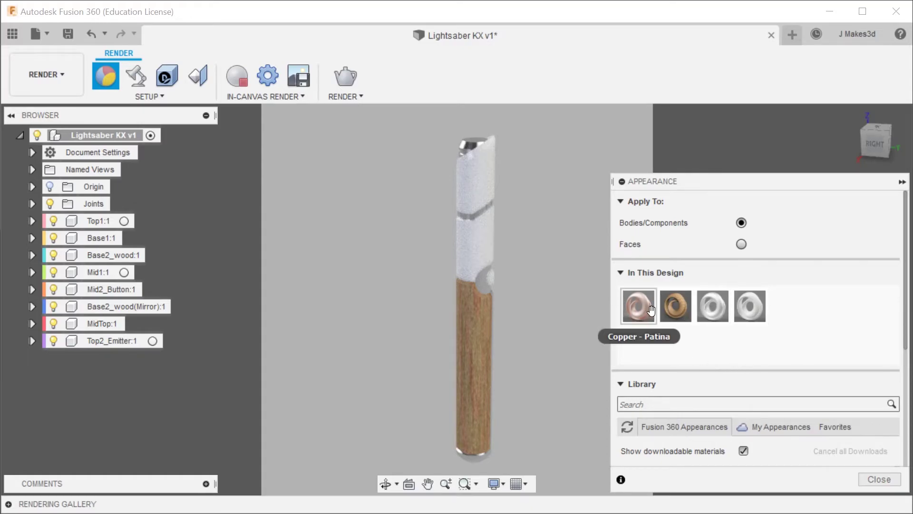
Try Copper - Patina on the white upper sections, undo it, and give Copper - Patina to the accent parts instead.
left_click_drag(638, 308, 756, 314)
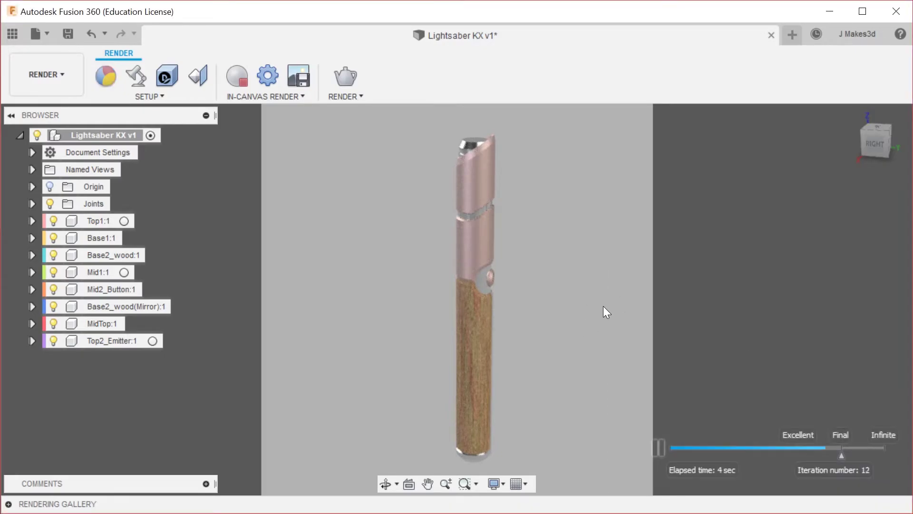
key("a")
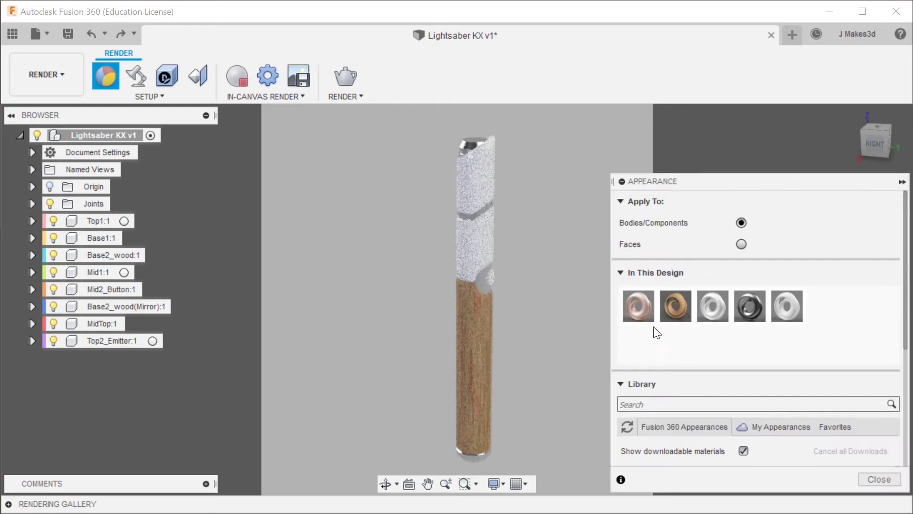
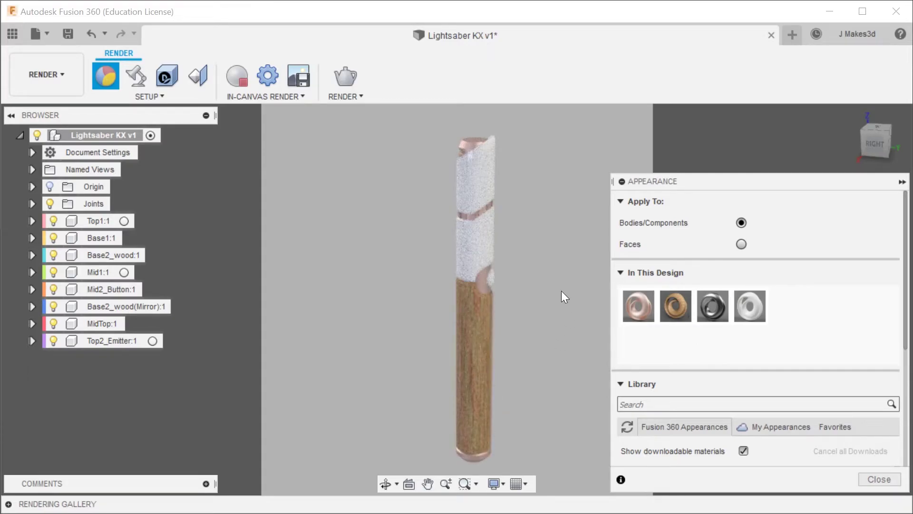
Stop the in-canvas render and switch to the Design workspace.
left_click(64, 76)
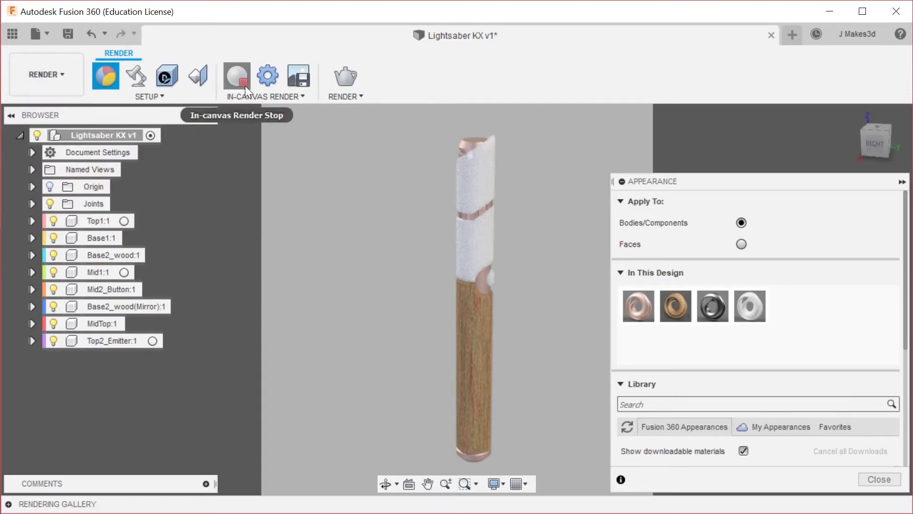
left_click(243, 79)
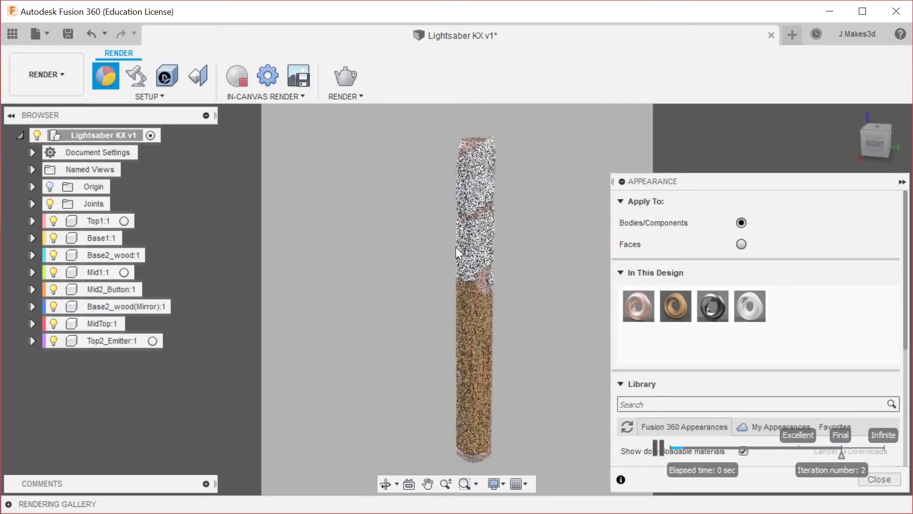
left_click(237, 77)
left_click(61, 82)
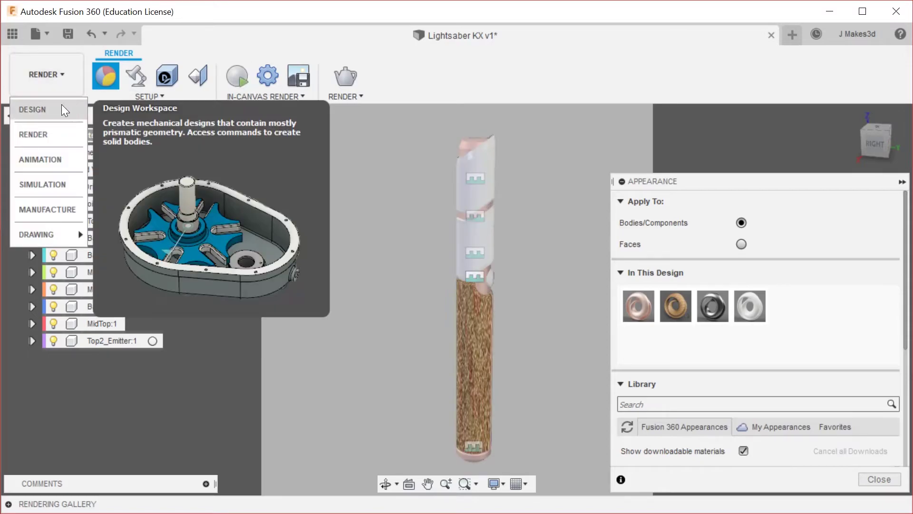
left_click(62, 109)
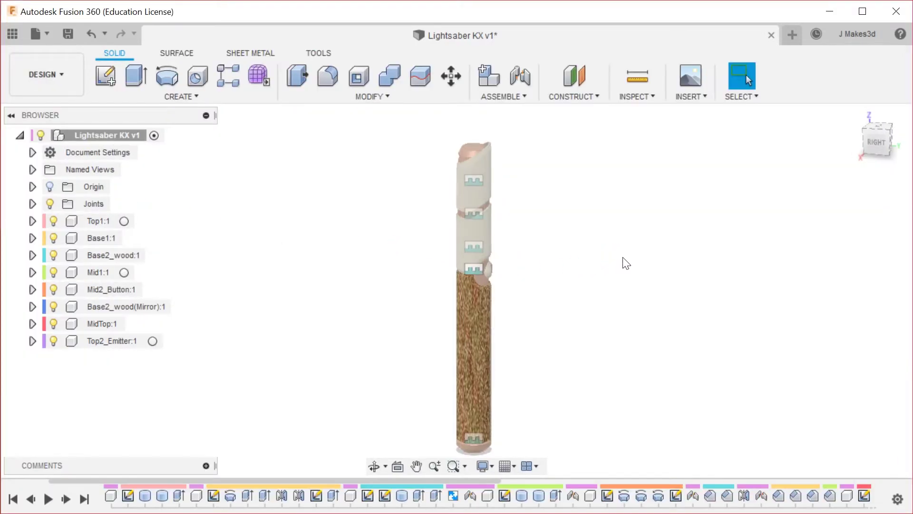
Examine the hilt from several sides and identify which component forms its uppermost white section.
middle_click_drag(642, 272, 460, 236, "shift")
scroll(481, 329, "up", 8)
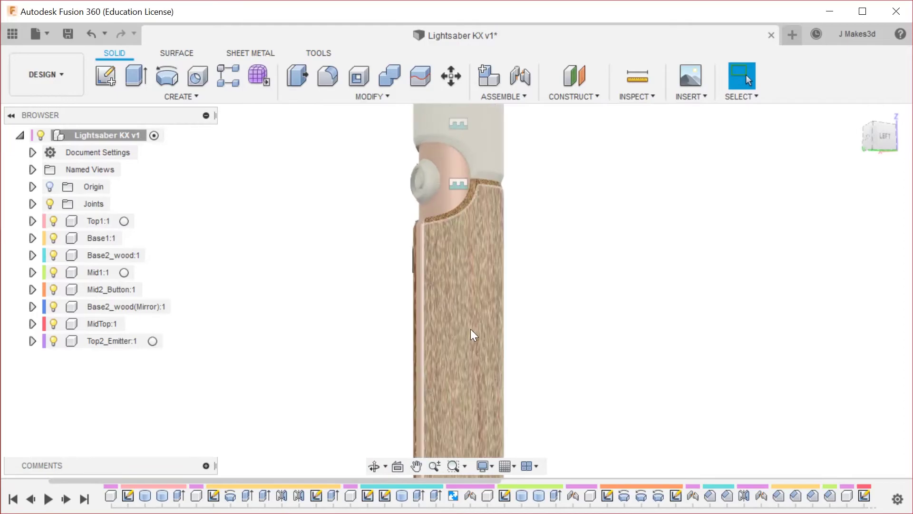
scroll(505, 273, "down", 10)
middle_click_drag(650, 305, 583, 369, "shift")
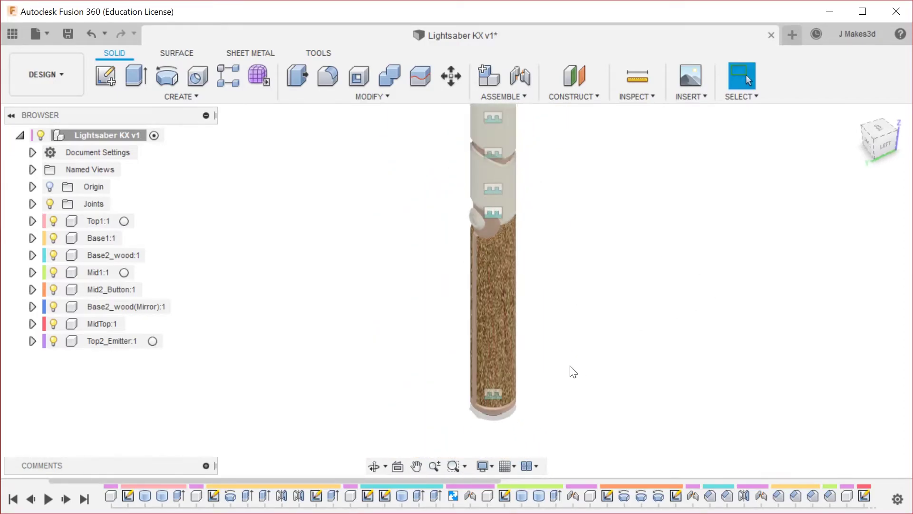
scroll(468, 224, "down", 3)
scroll(490, 248, "up", 6)
middle_click_drag(675, 337, 448, 251, "shift")
left_click(542, 232)
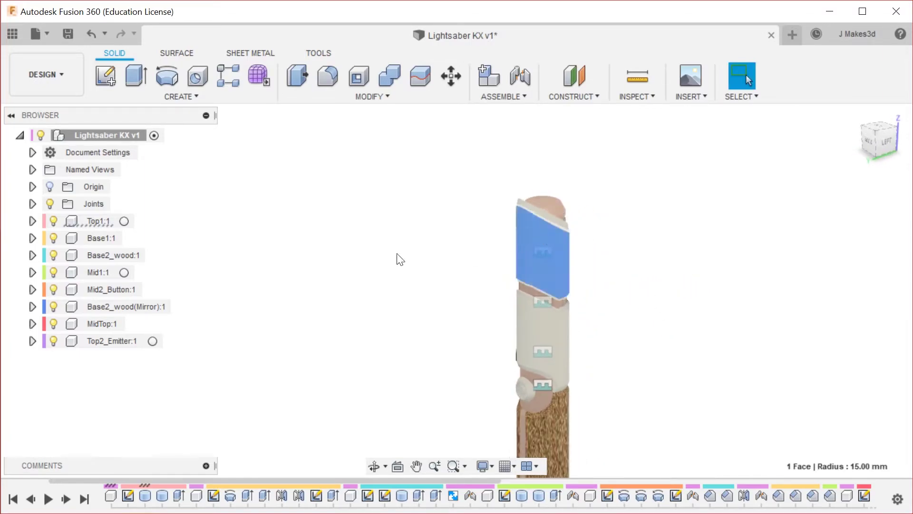
left_click(104, 221)
key("Escape")
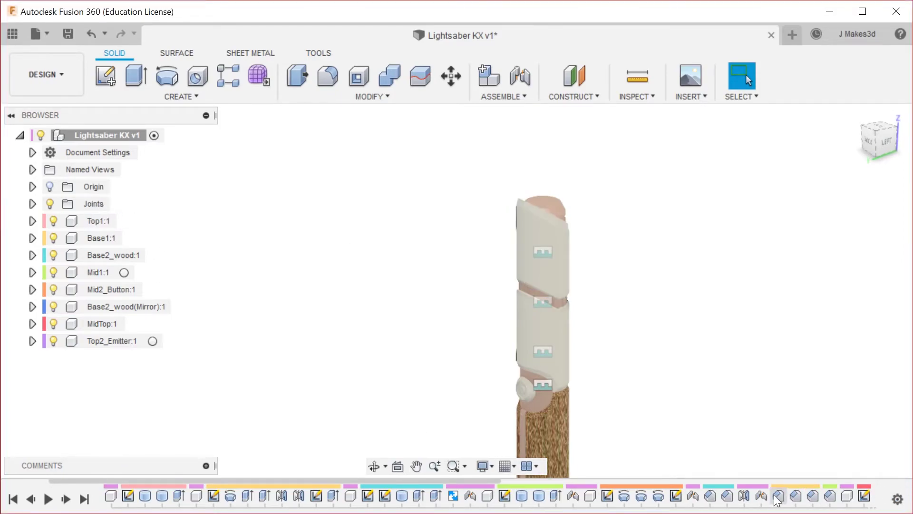
Roll the timeline back to just before the Base1 component was created and activate the Top1 component.
scroll(802, 498, "down", 3)
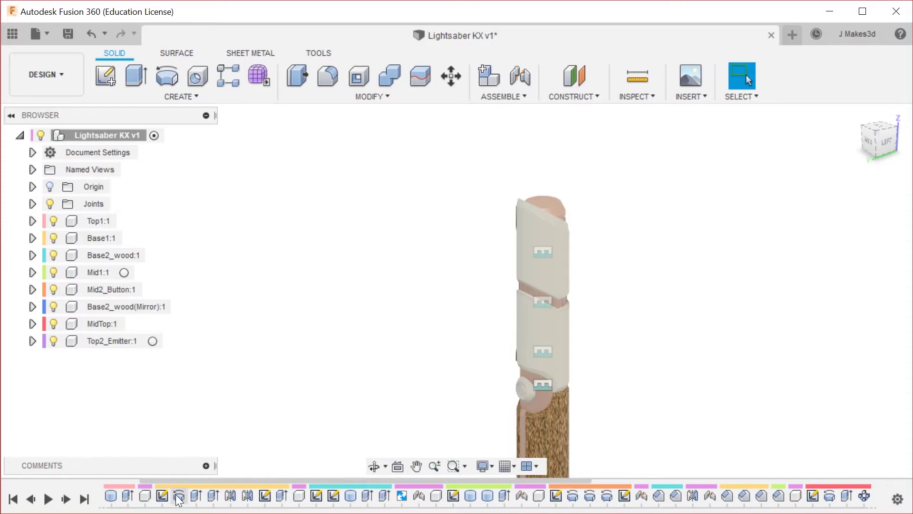
scroll(179, 500, "up", 3)
right_click(196, 499)
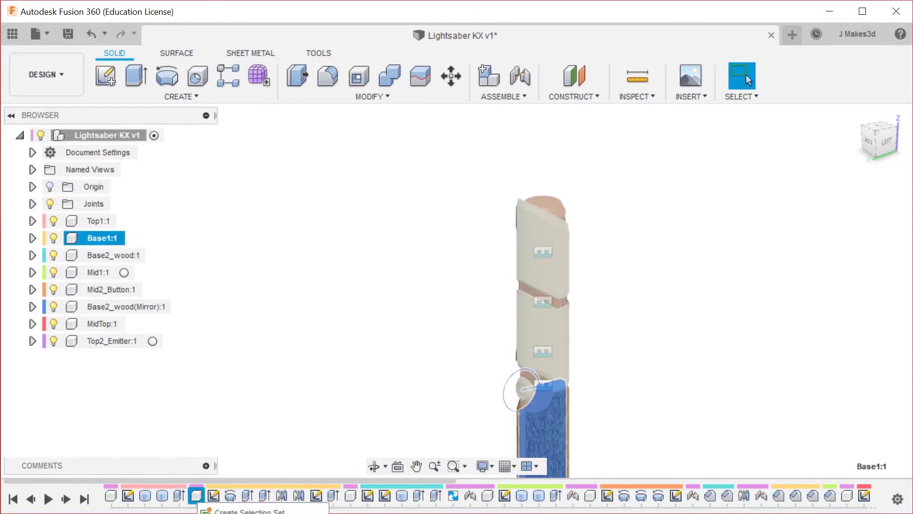
left_click(249, 512)
left_click_drag(204, 488, 188, 487)
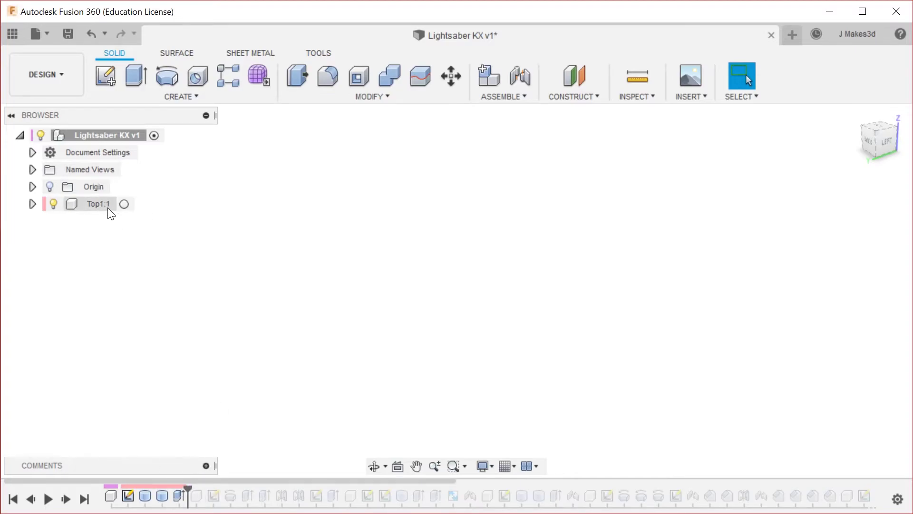
left_click(125, 204)
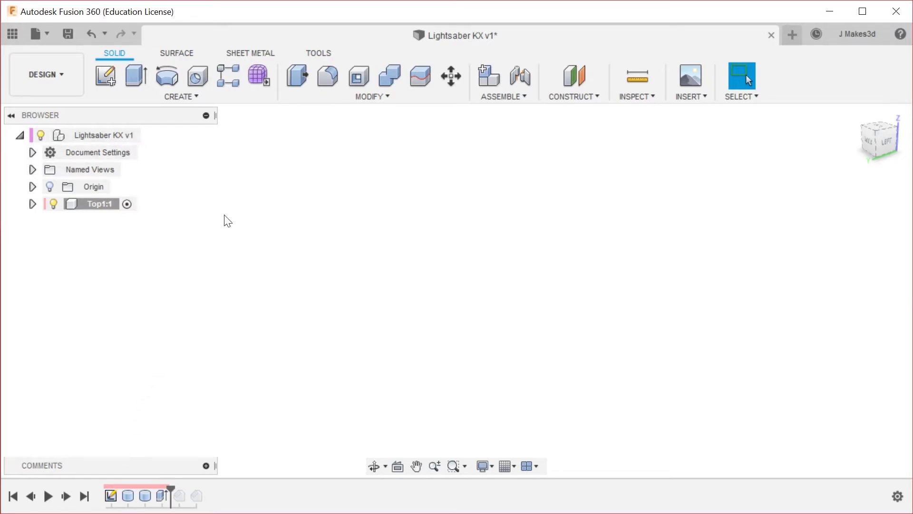
middle_click_drag(630, 294, 473, 283, "shift")
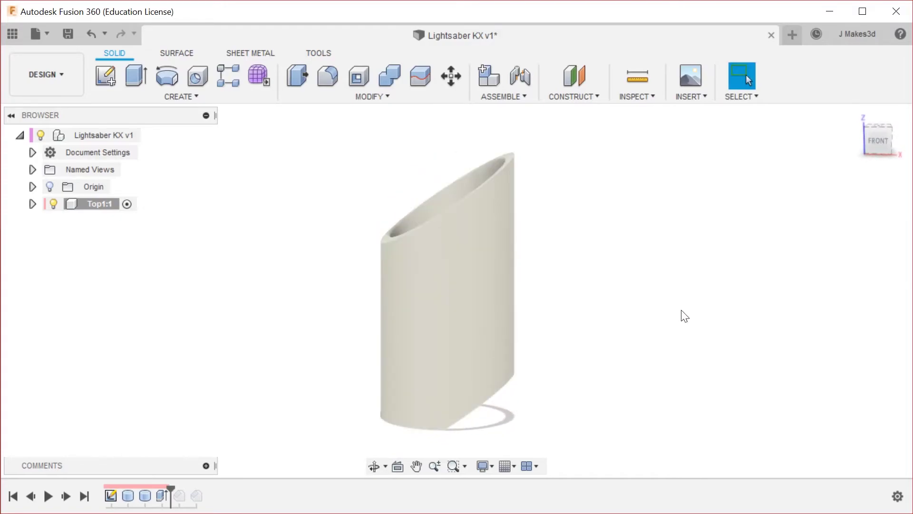
Start a sketch on the front plane in the Top1 component with the Center Rectangle tool.
left_click(440, 307)
key("s")
left_click(758, 241)
type("srec")
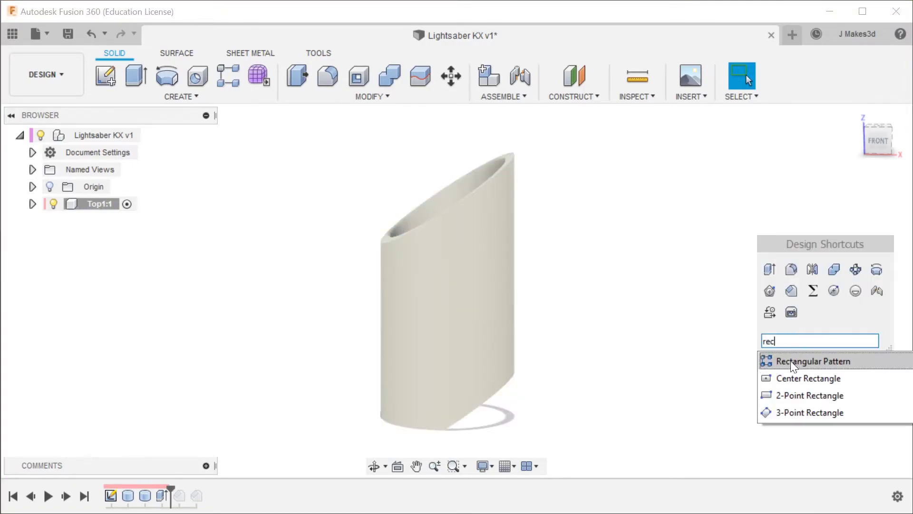
left_click(828, 381)
left_click(709, 319)
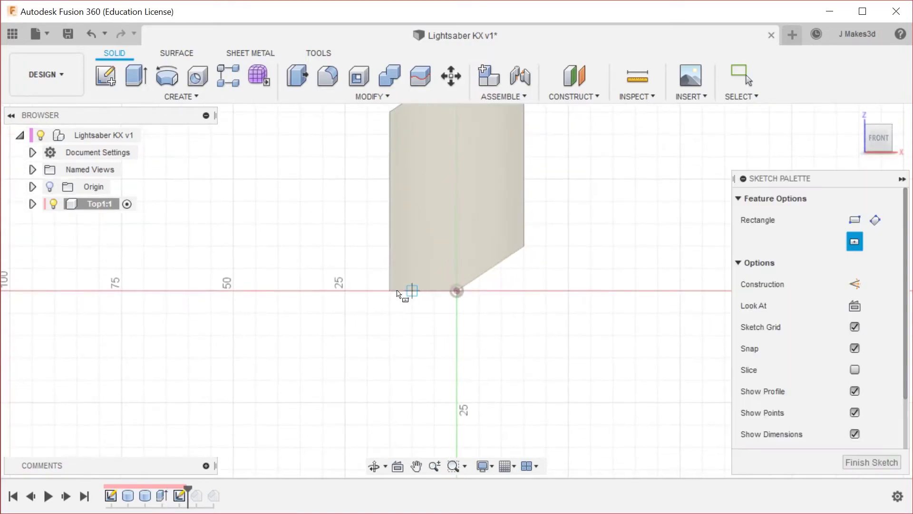
left_click(389, 289)
scroll(389, 381, "down", 3)
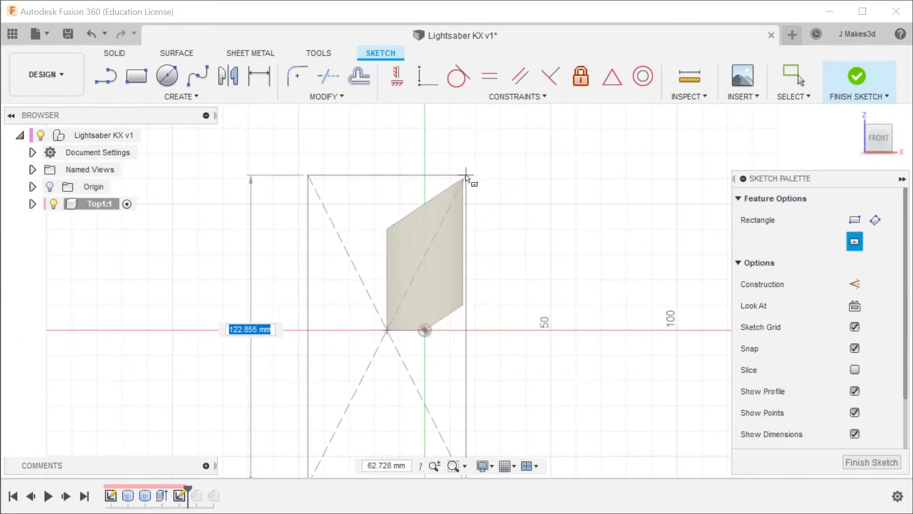
key("Escape")
Draw a two-point rectangle enclosing the tube's front profile, from its lower-left corner to its upper-right tip.
type("stre")
key("BackSpace")
key("BackSpace")
key("BackSpace")
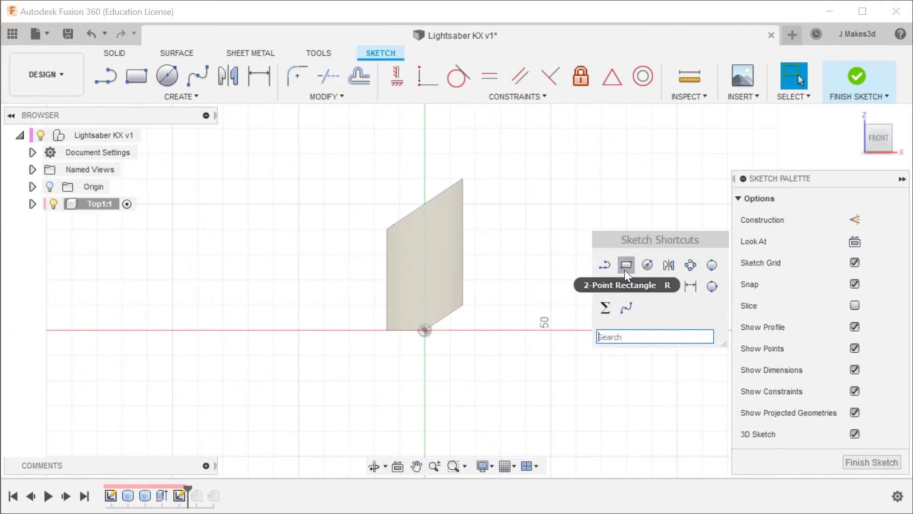
left_click(625, 262)
scroll(434, 370, "up", 2)
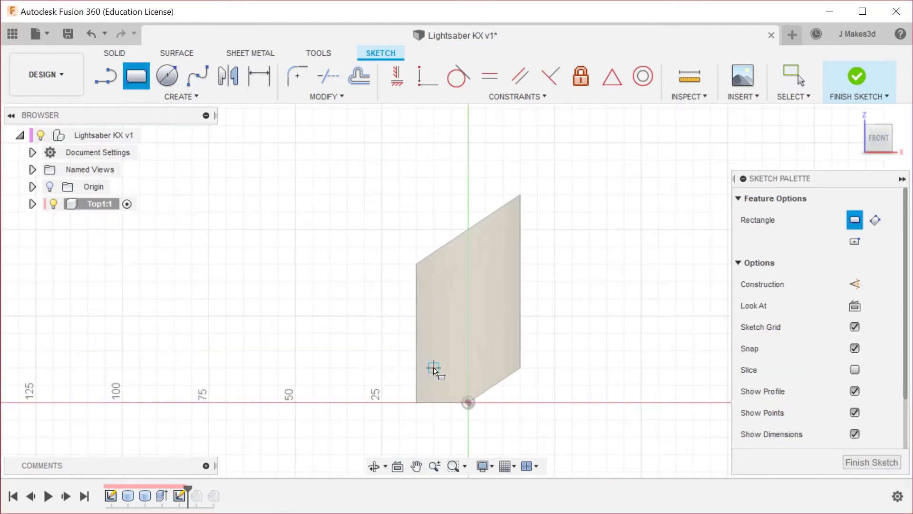
left_click(416, 402)
left_click(520, 195)
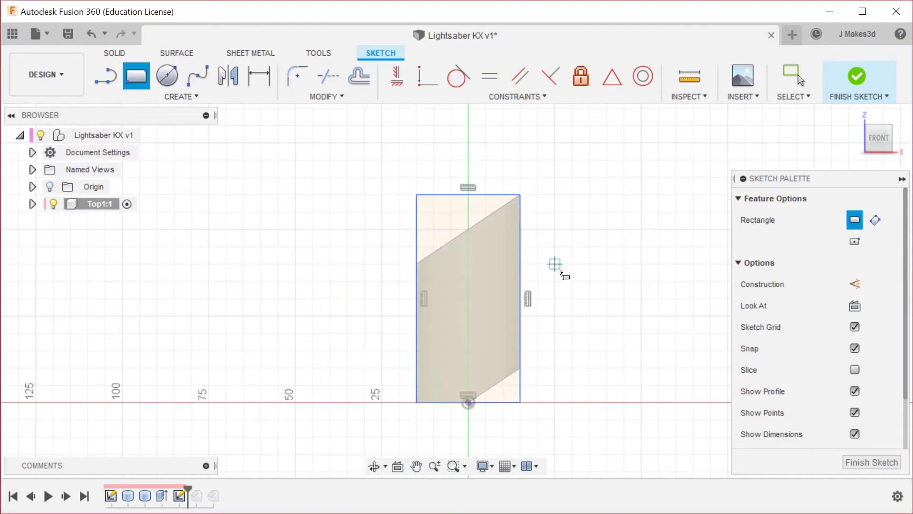
Dimension the rectangle 30 mm wide and 60 mm high.
key("Escape")
key("d")
left_click(496, 195)
left_click(499, 172)
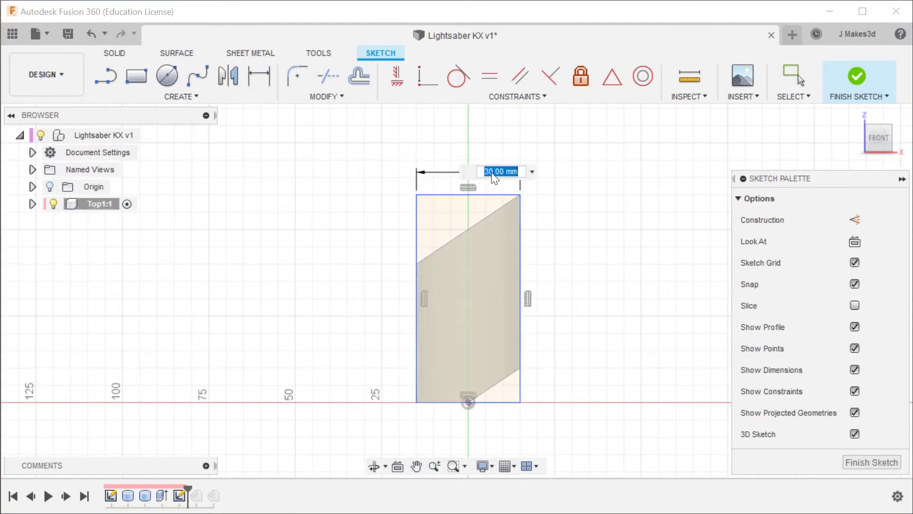
type("30")
key("Return")
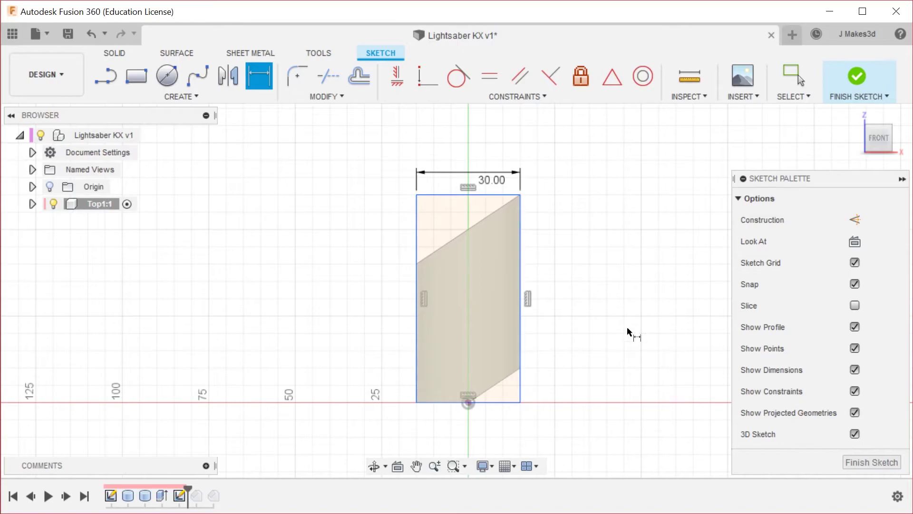
left_click(522, 390)
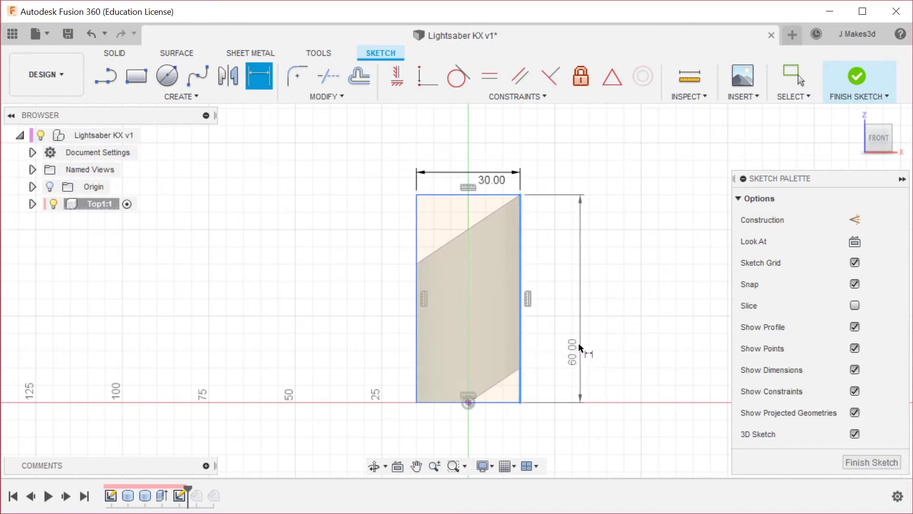
left_click(574, 285)
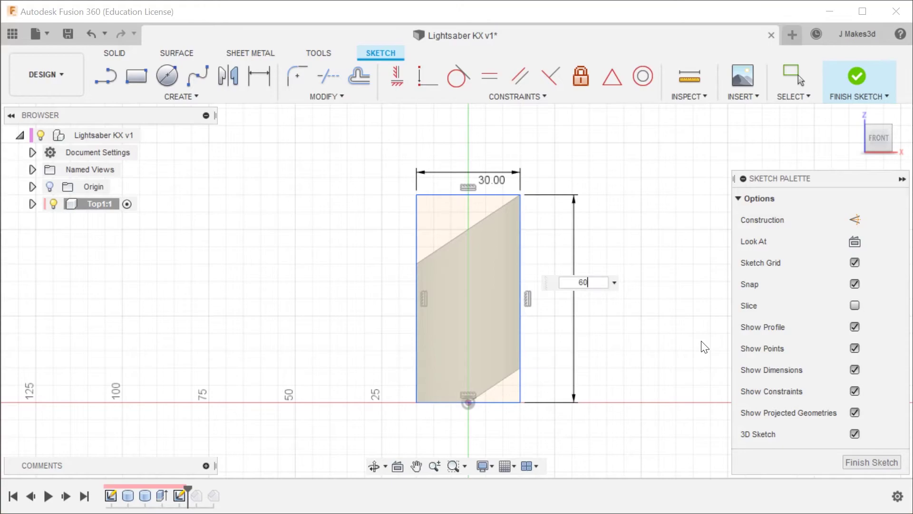
type("60")
key("Return")
key("Escape")
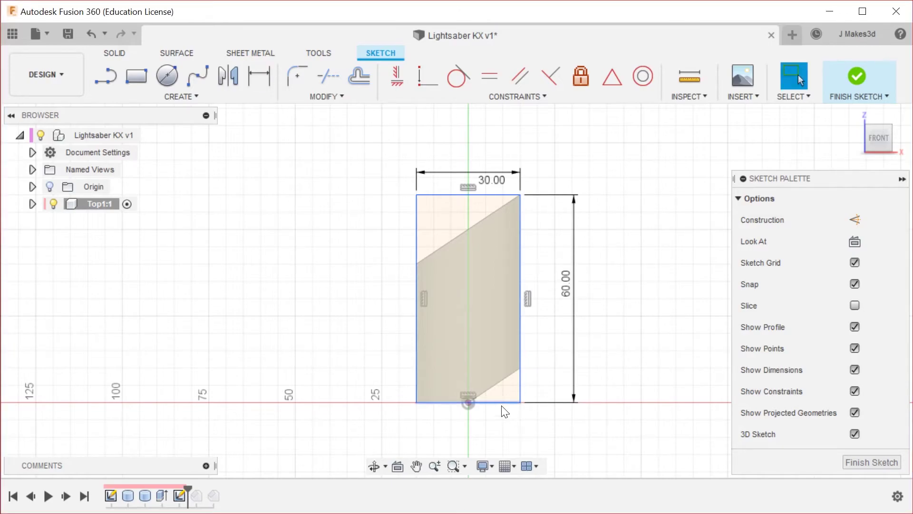
Constrain the midpoint of the rectangle's lower edge to the sketch origin.
right_click(467, 403)
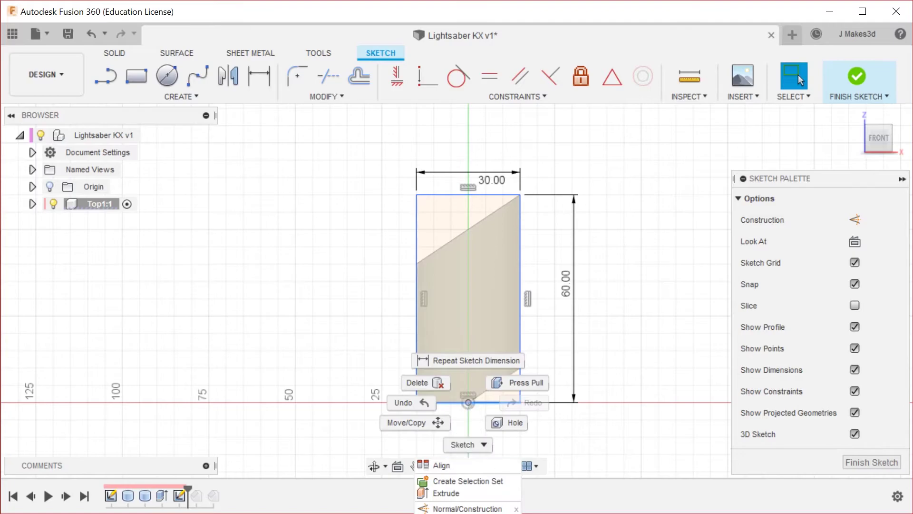
left_click(451, 513)
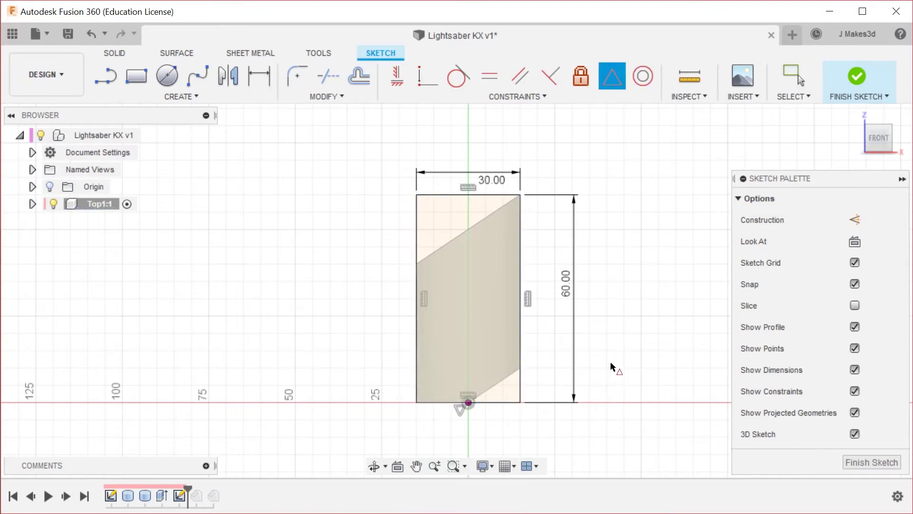
key("Escape")
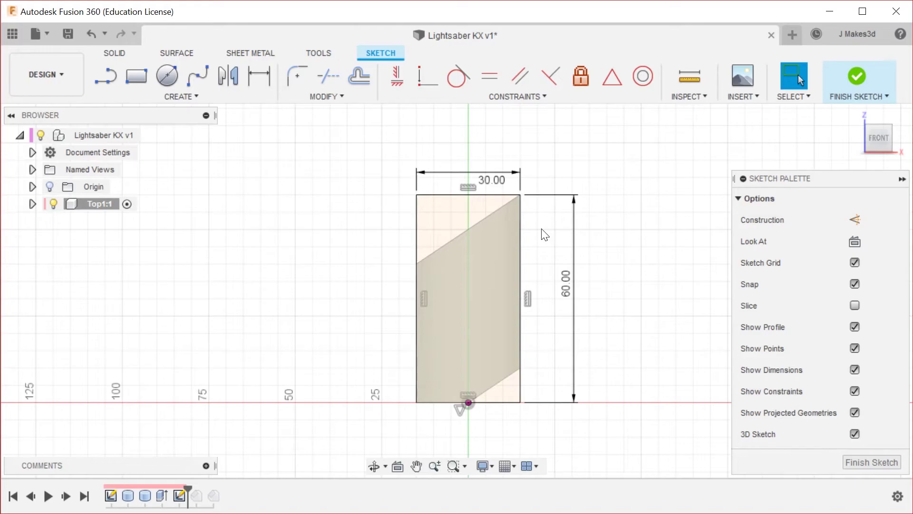
Sketch a vertical slot beside the tube from two straight lines about 10 mm long, joined by tangent end arcs about 5 mm across.
scroll(333, 204, "up", 2)
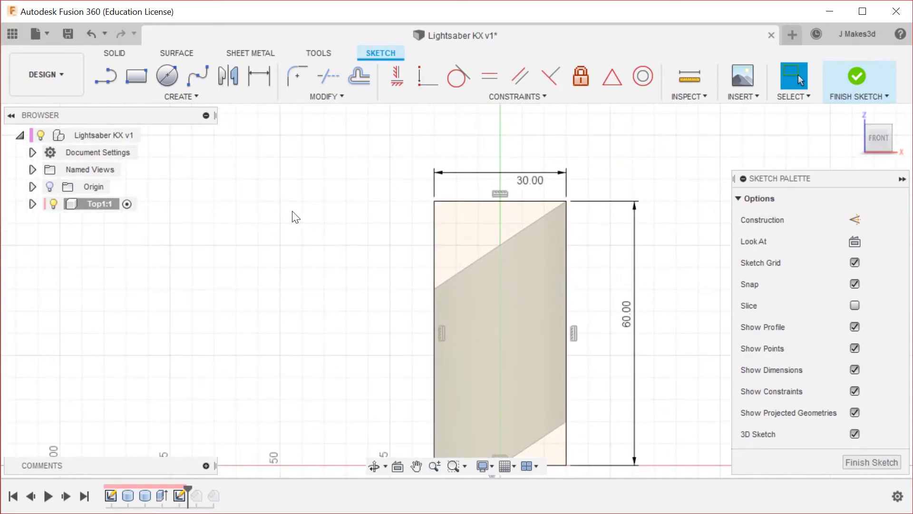
key("l")
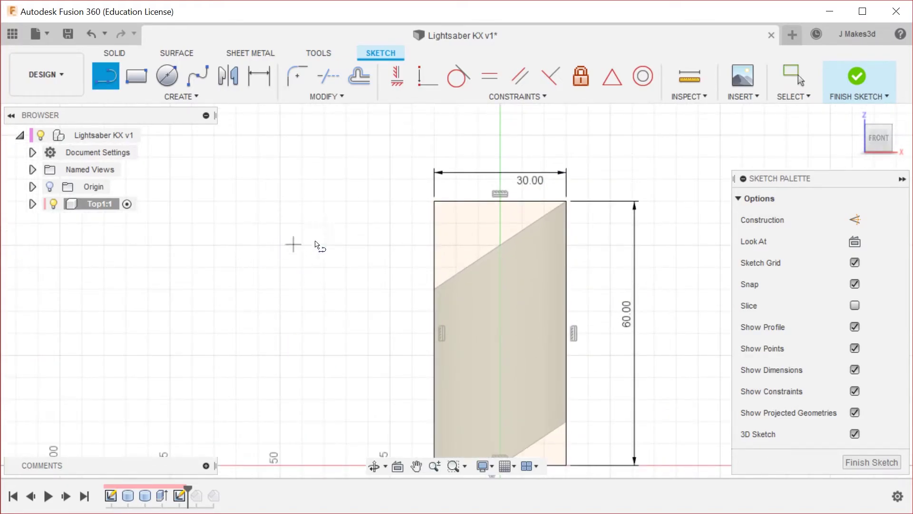
left_click(302, 223)
left_click(302, 267)
scroll(321, 284, "up", 2)
scroll(316, 286, "up", 1)
mouse_move(293, 264)
left_mouse_down()
mouse_move(317, 285)
mouse_move(332, 271)
mouse_move(269, 269)
mouse_move(280, 363)
mouse_move(353, 190)
mouse_move(202, 406)
mouse_move(292, 271)
mouse_move(256, 293)
mouse_move(387, 197)
mouse_move(322, 346)
mouse_move(302, 263)
mouse_move(265, 254)
mouse_move(281, 286)
mouse_move(373, 301)
mouse_move(354, 272)
mouse_move(321, 276)
mouse_move(656, 371)
mouse_move(705, 195)
mouse_move(357, 159)
mouse_move(308, 126)
mouse_move(330, 316)
mouse_move(343, 285)
mouse_move(333, 271)
mouse_move(342, 320)
mouse_move(320, 267)
mouse_move(347, 318)
mouse_move(468, 358)
mouse_move(437, 272)
mouse_move(408, 275)
left_mouse_up()
scroll(265, 255, "up", 1)
scroll(266, 257, "up", 3)
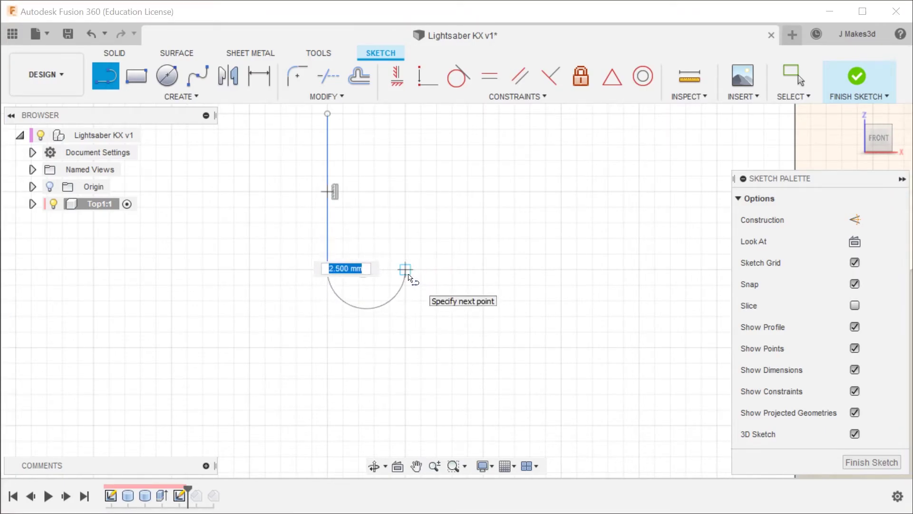
left_click_drag(270, 262, 406, 271)
scroll(348, 408, "down", 3)
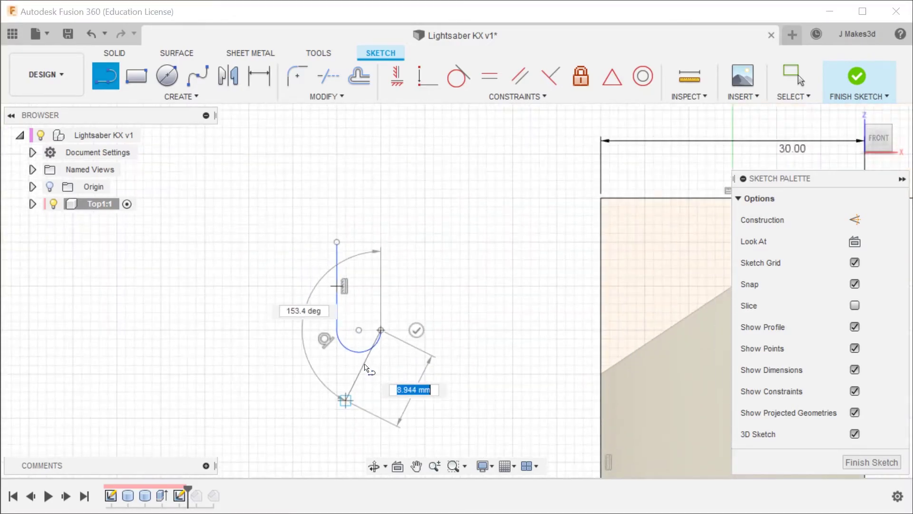
left_click(381, 242)
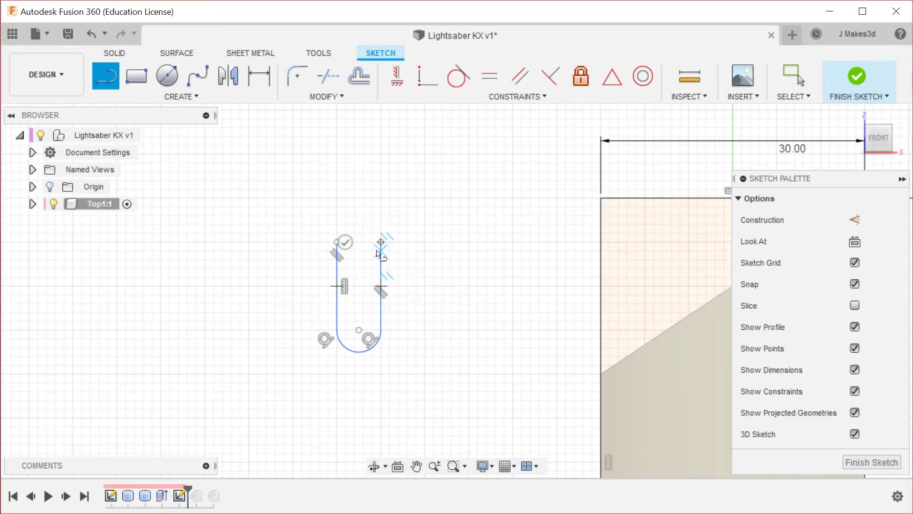
mouse_move(380, 242)
left_mouse_down()
mouse_move(336, 204)
mouse_move(337, 241)
left_mouse_up()
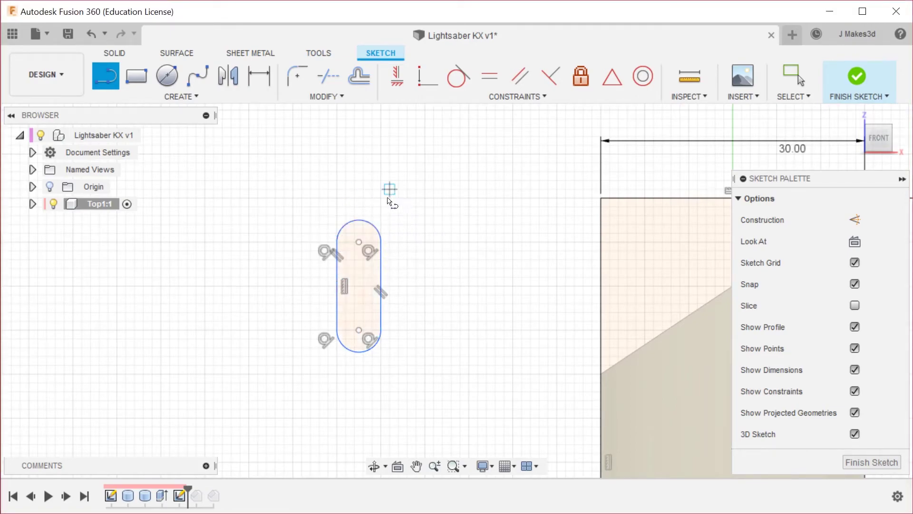
scroll(362, 228, "up", 2)
scroll(369, 209, "down", 1)
key("Escape")
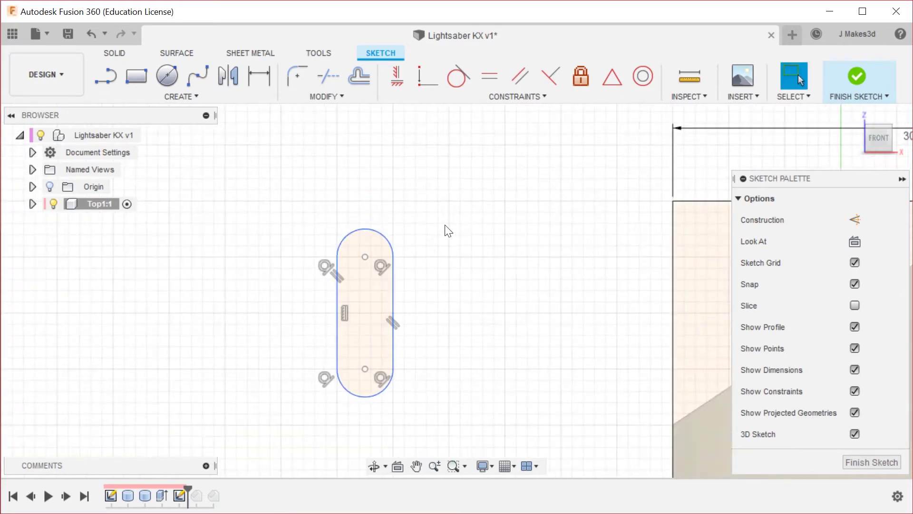
Dimension the slot's straight side at 10 mm and its width at 5 mm.
key("d")
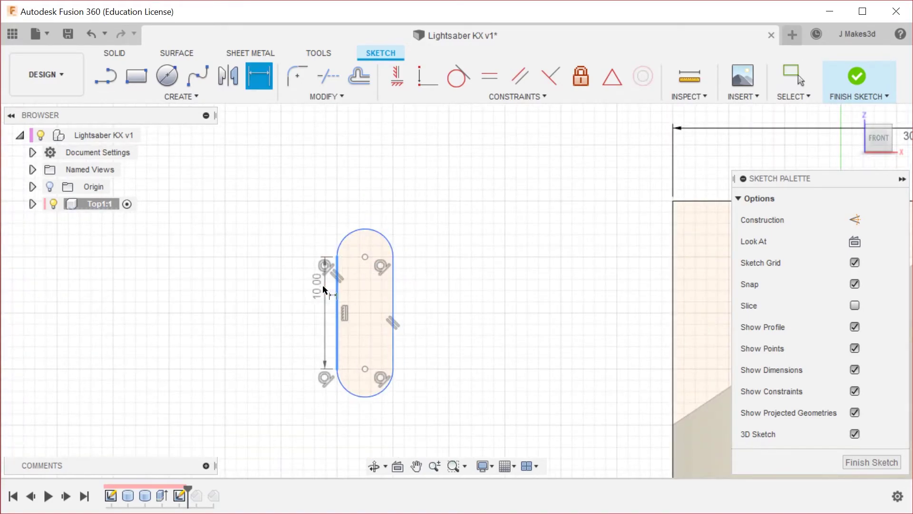
left_click(297, 287)
key("Return")
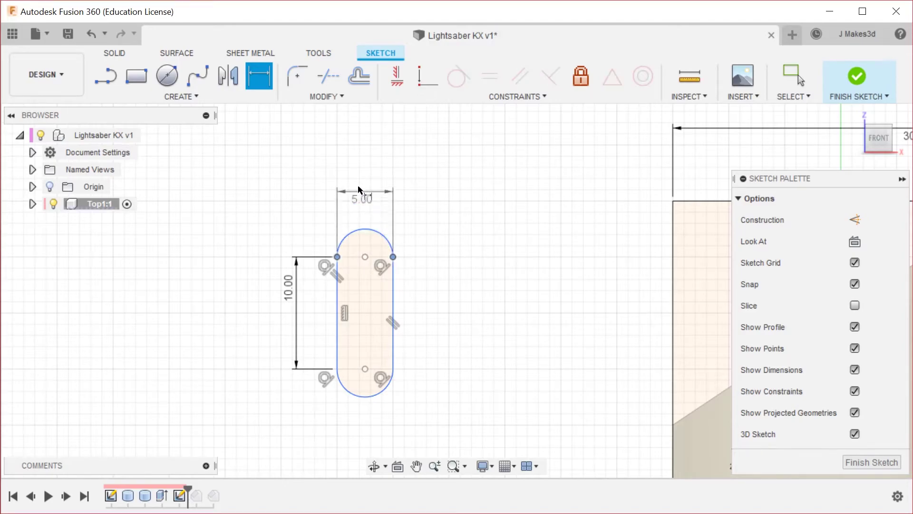
left_click(362, 189)
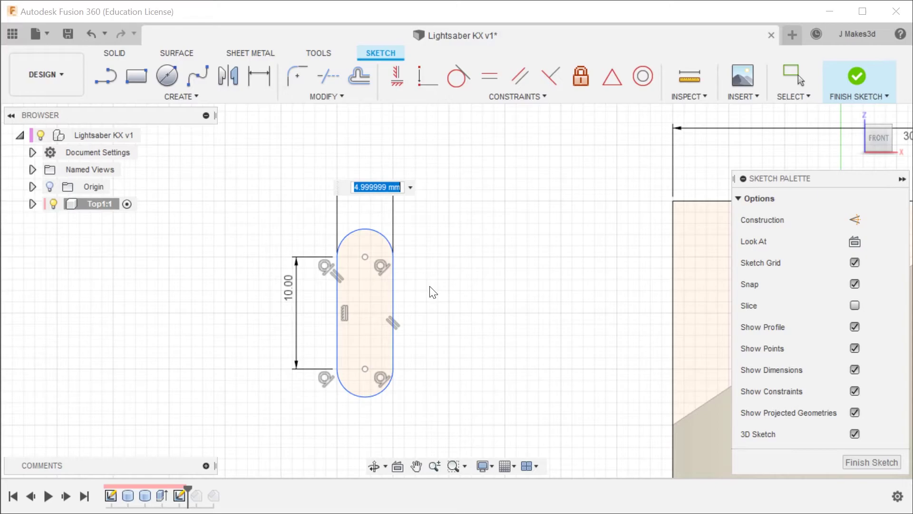
key("Return")
key("Escape")
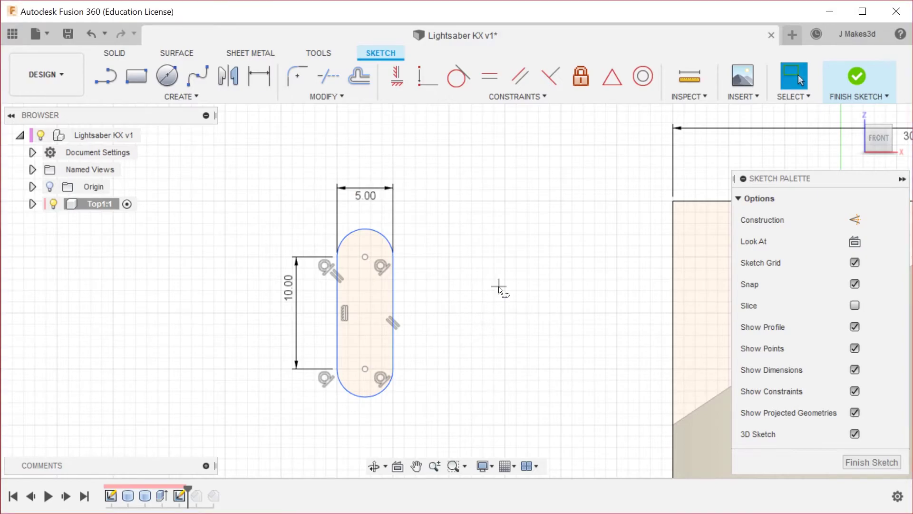
Add a construction centreline inside the slot connecting the centres of its two end arcs.
key("l")
left_click(365, 257)
left_click(365, 369)
key("Escape")
scroll(301, 219, "down", 3)
scroll(361, 214, "up", 2)
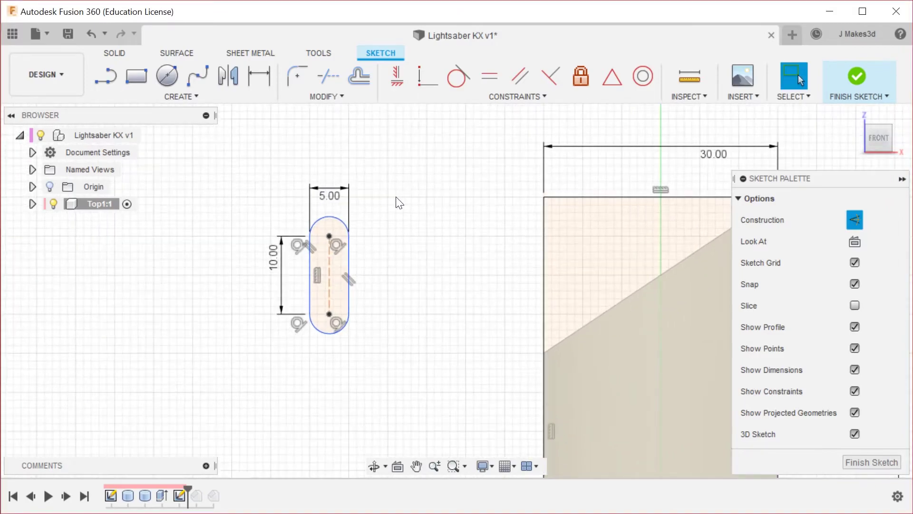
Copy the complete slot with its centreline and dimensions, placing the duplicate about 15.6 mm closer to the tube.
mouse_move(338, 217)
left_mouse_down()
mouse_move(230, 369)
mouse_move(278, 354)
left_mouse_up()
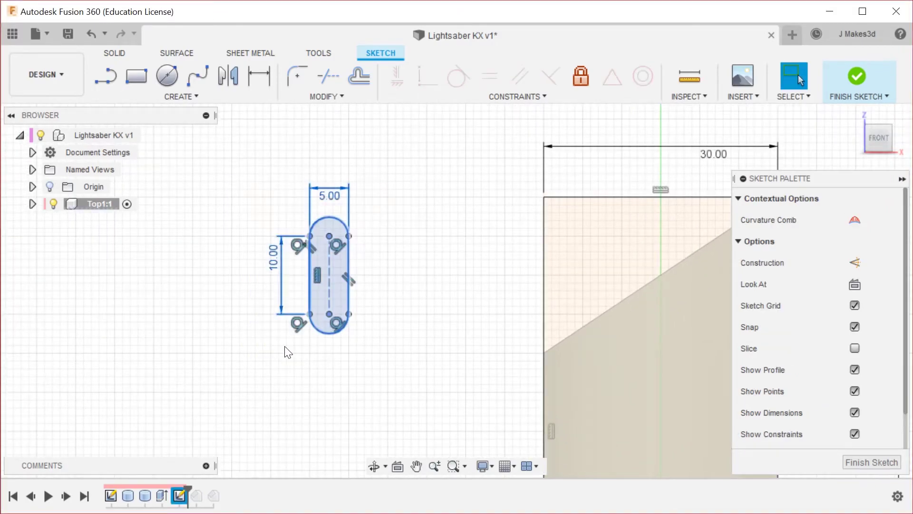
key("m")
left_click_drag(324, 333, 450, 306)
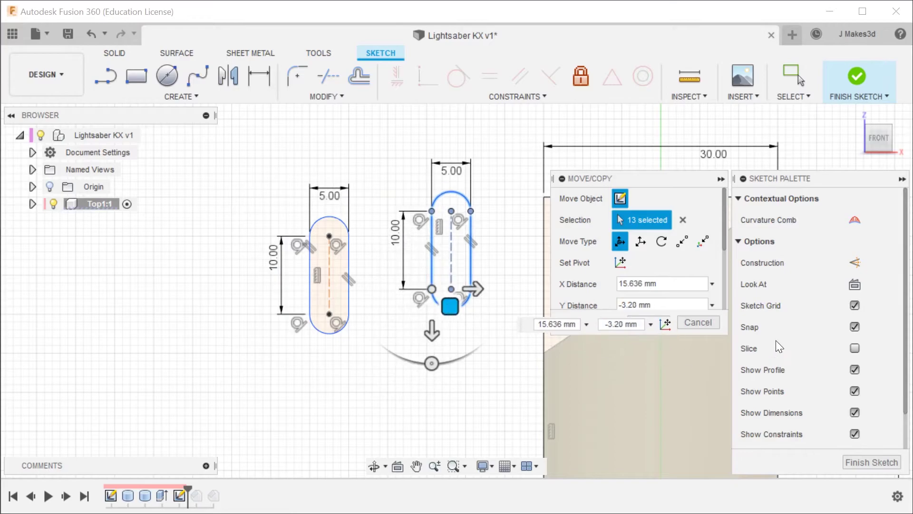
scroll(632, 214, "down", 1)
scroll(633, 214, "up", 1)
scroll(632, 214, "down", 1)
scroll(542, 168, "up", 1)
key("Return")
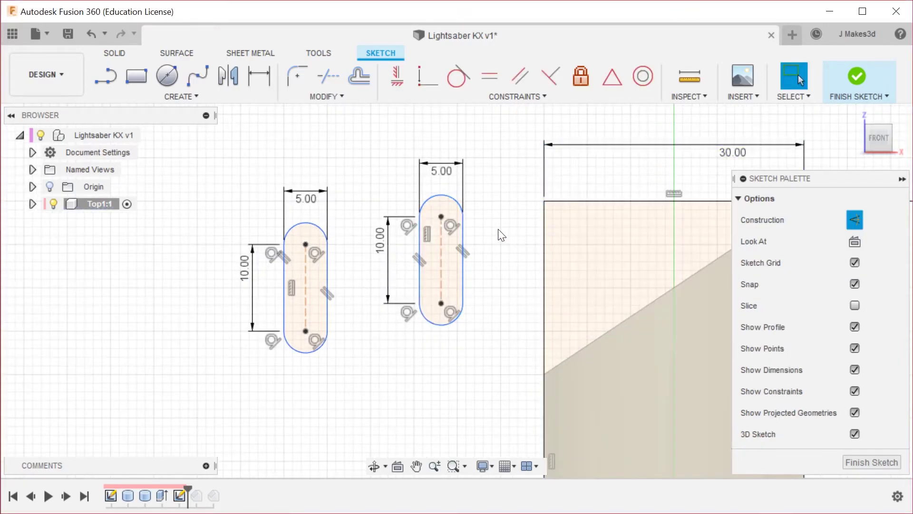
mouse_move(440, 247)
left_mouse_down()
mouse_move(479, 269)
mouse_move(439, 259)
left_mouse_up()
Draw a construction line along the tube's slanted upper edge, from the rectangle's upper-right corner to its opposite side.
scroll(332, 260, "down", 2)
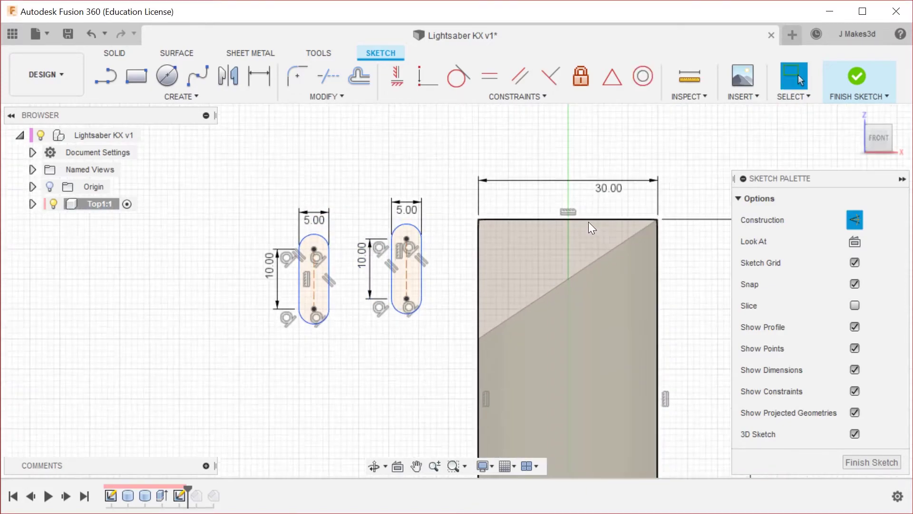
scroll(435, 211, "up", 2)
scroll(433, 209, "down", 2)
scroll(466, 258, "up", 2)
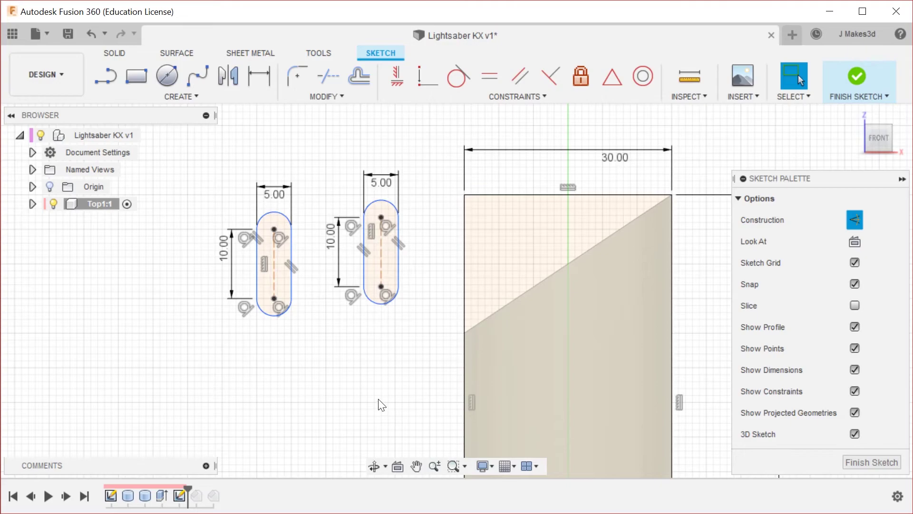
key("l")
left_click(673, 194)
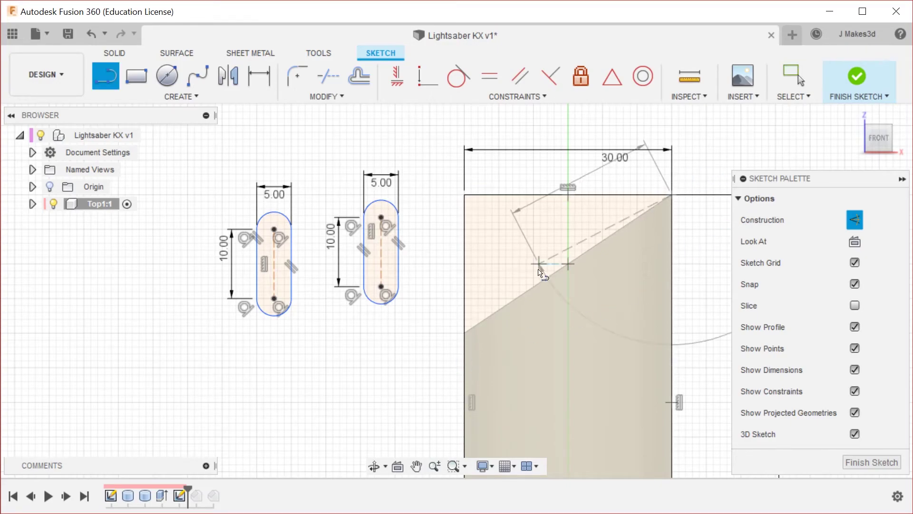
left_click(464, 333)
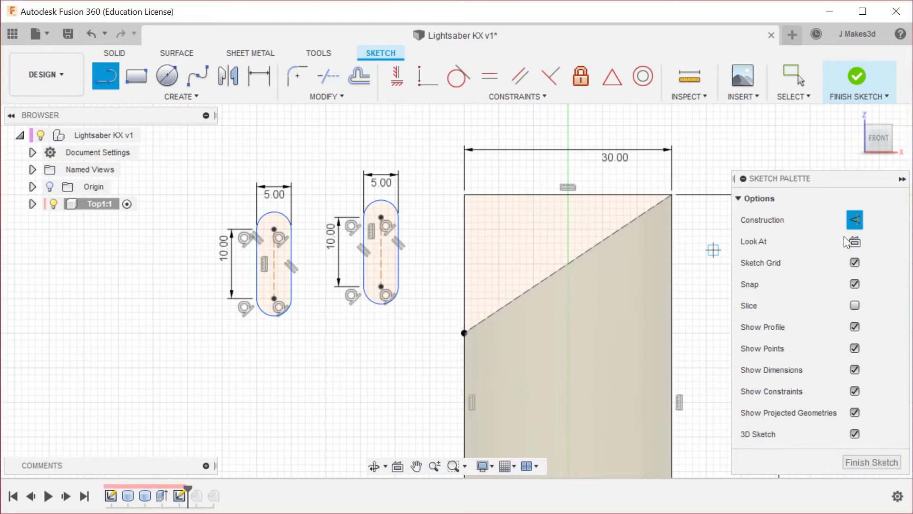
key("Escape")
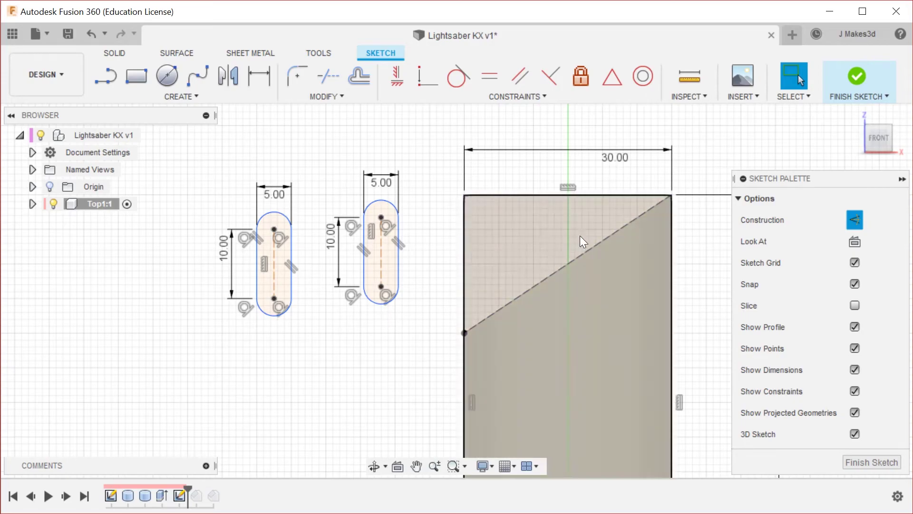
Apply a MidPoint constraint between the copied slot's centreline and the slanted construction line.
left_click(595, 247)
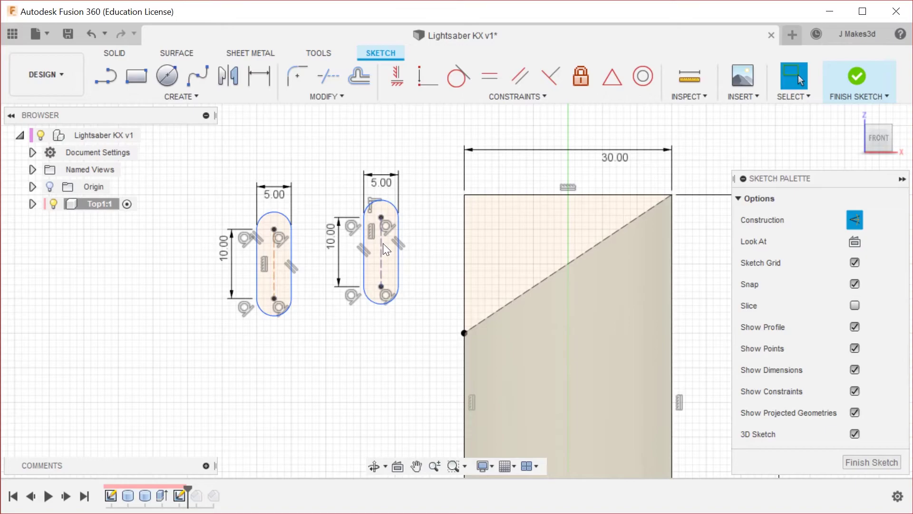
left_click(384, 243)
left_click(578, 258, "ctrl")
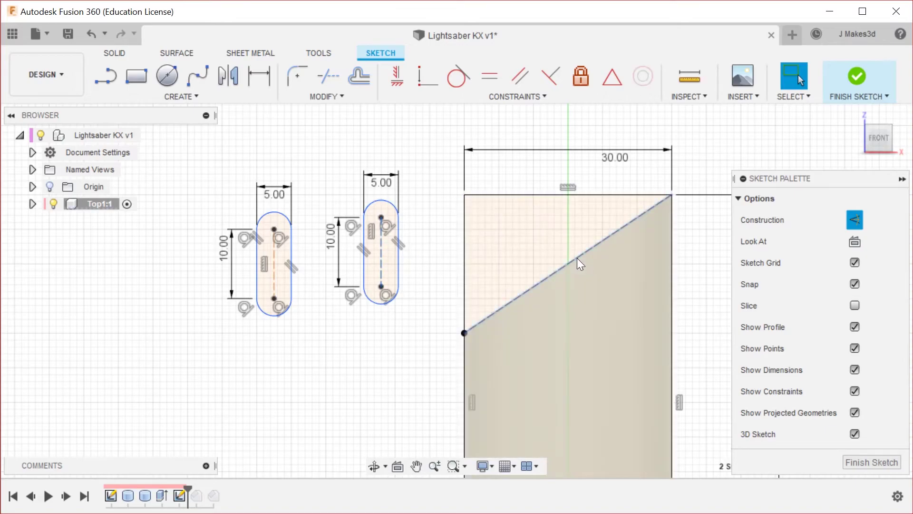
right_click(577, 259)
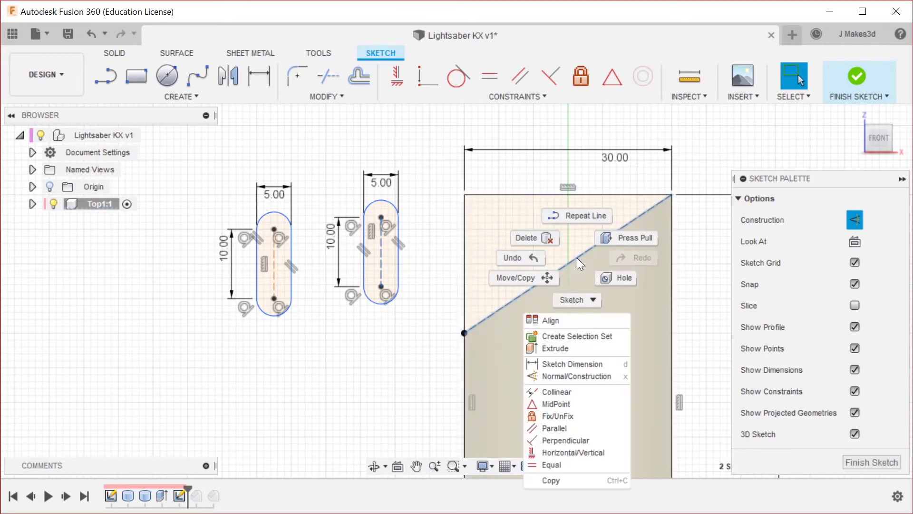
left_click(566, 404)
scroll(467, 195, "down", 2)
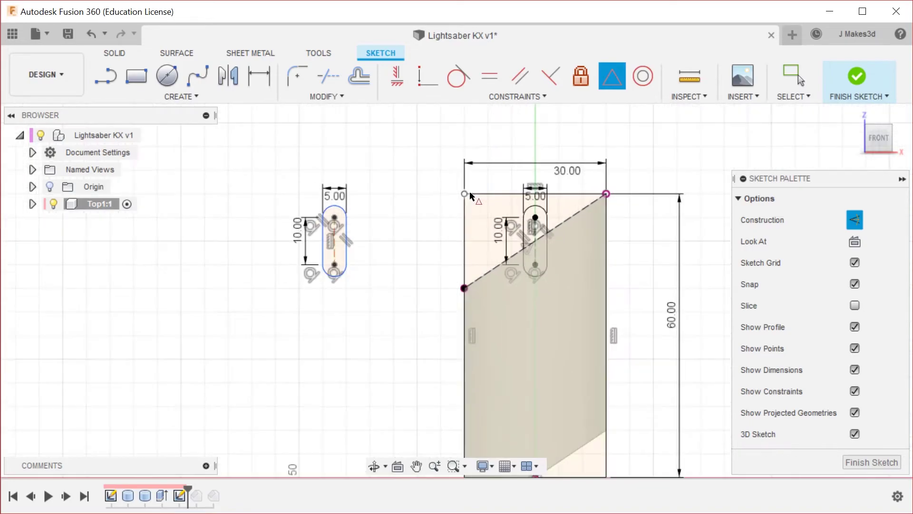
Copy the detached 5 mm wide slot and place the copy on the cylinder below the angled line, moved about 41.37 mm in X and 10.72 mm in Y.
scroll(536, 218, "up", 4)
scroll(528, 266, "down", 3)
scroll(532, 266, "down", 1)
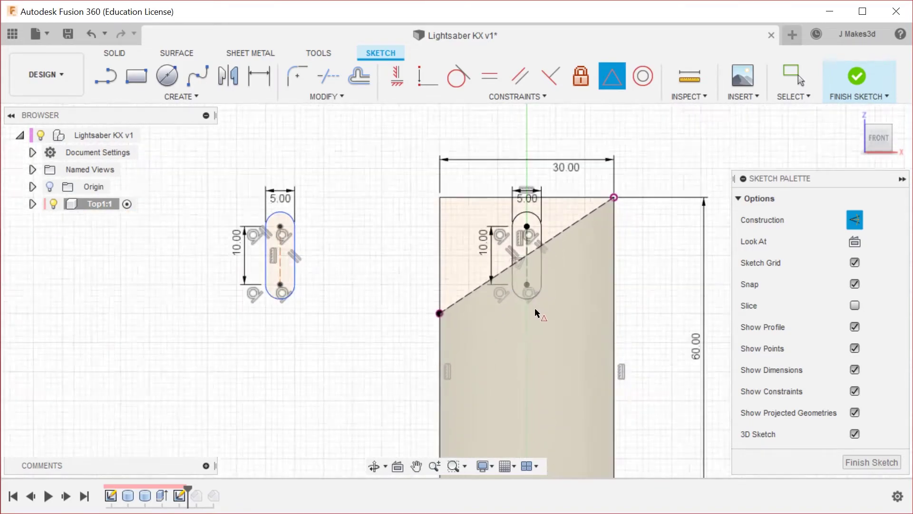
scroll(513, 300, "up", 3)
key("Escape")
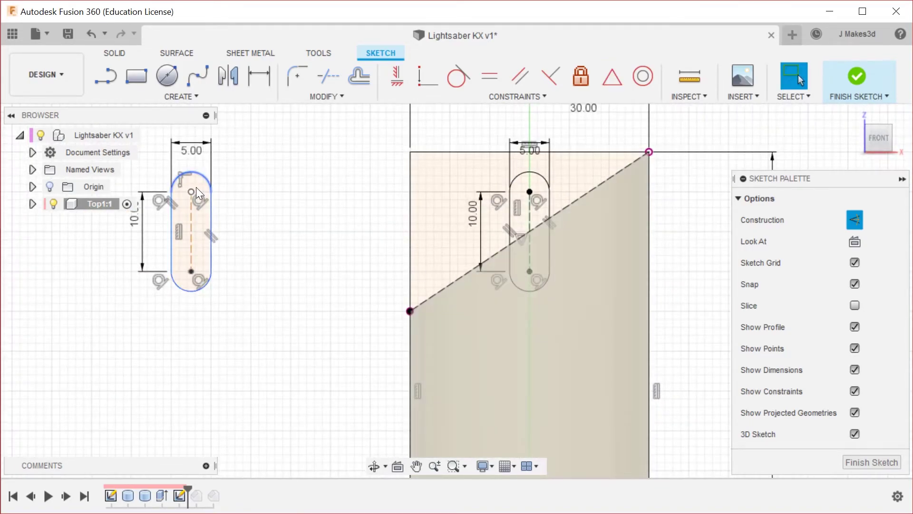
mouse_move(188, 224)
left_mouse_down()
mouse_move(257, 302)
mouse_move(708, 294)
mouse_move(139, 260)
mouse_move(159, 257)
left_mouse_up()
scroll(245, 205, "down", 2)
mouse_move(238, 157)
left_mouse_down()
mouse_move(131, 321)
mouse_move(143, 334)
left_mouse_up()
key("m")
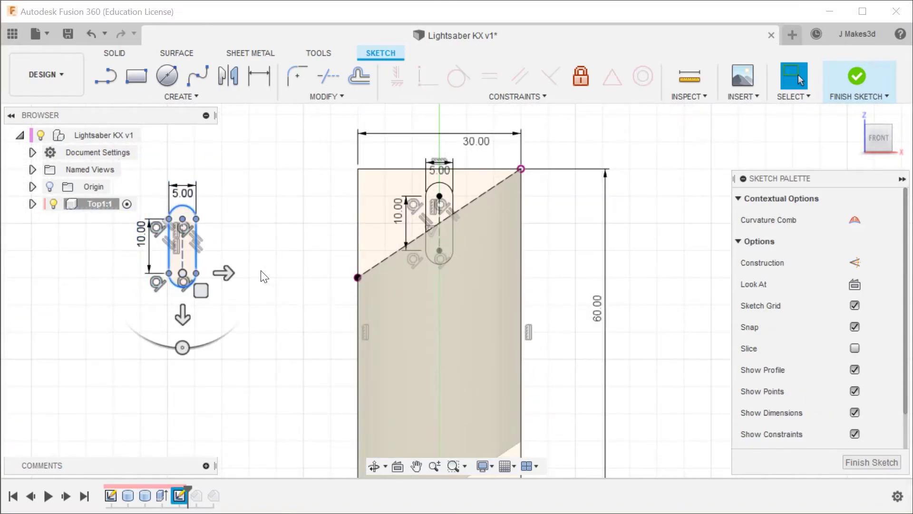
mouse_move(200, 293)
left_mouse_down()
mouse_move(399, 350)
mouse_move(428, 326)
mouse_move(412, 330)
left_mouse_up()
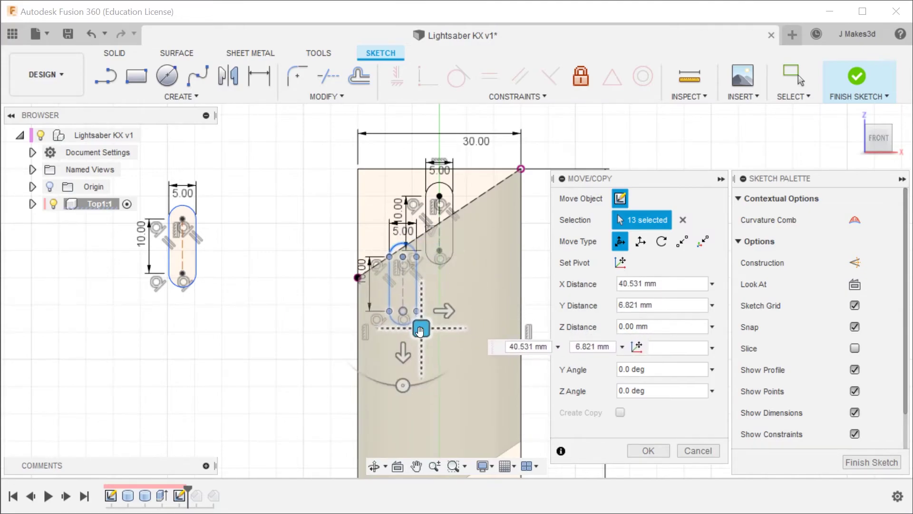
scroll(429, 275, "up", 3)
mouse_move(389, 366)
left_mouse_down()
mouse_move(411, 358)
mouse_move(410, 347)
mouse_move(400, 360)
mouse_move(420, 403)
mouse_move(411, 408)
left_mouse_up()
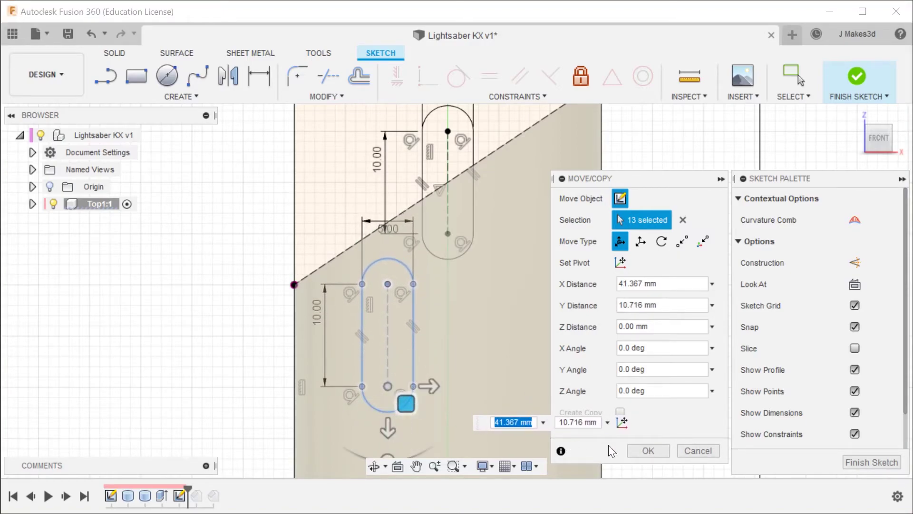
left_click(647, 451)
Place a second copy of the detached slot level with the first copy, on the other side of the cylinder's vertical centre axis.
scroll(582, 313, "down", 3)
left_click_drag(279, 183, 147, 337)
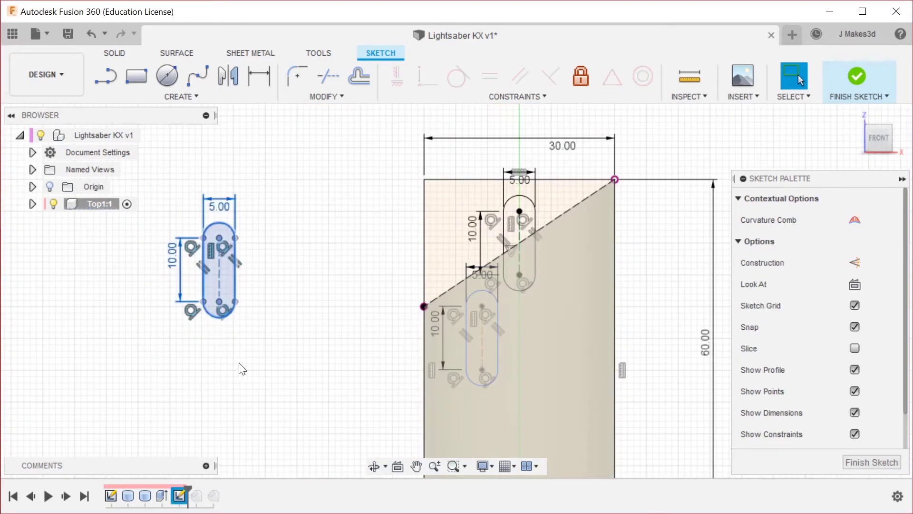
left_click(303, 298)
left_click_drag(277, 185, 118, 362)
key("m")
left_click_drag(253, 255, 583, 320)
left_click(649, 322)
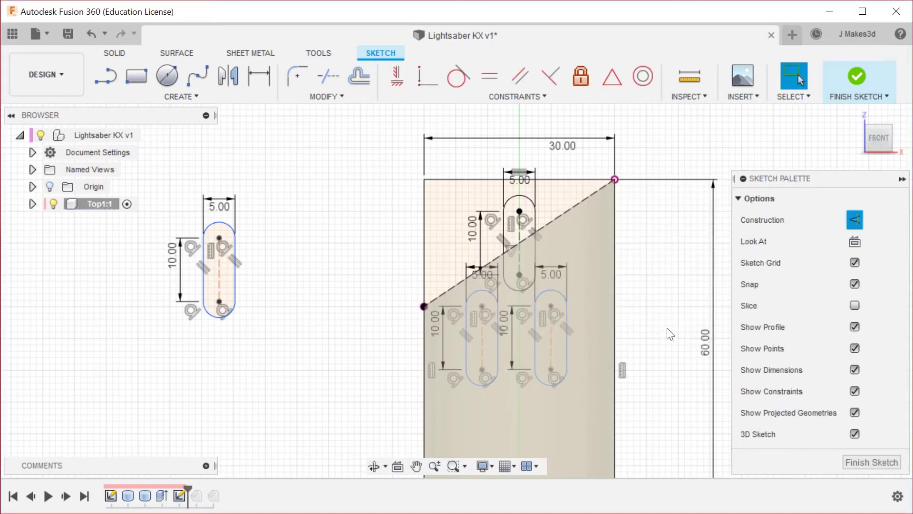
Draw a horizontal construction line joining the top midpoints of the two lower slots' upper arcs.
scroll(661, 325, "up", 3)
key("l")
scroll(510, 293, "up", 3)
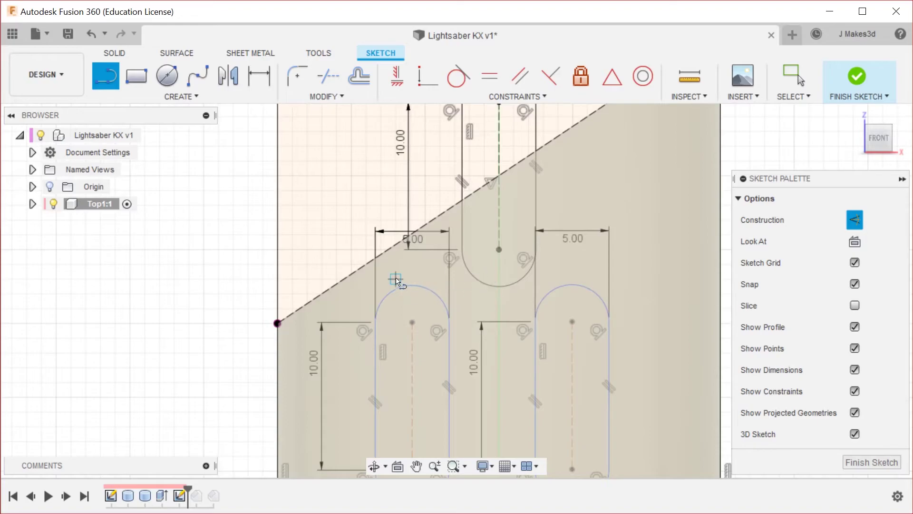
scroll(400, 281, "down", 2)
scroll(426, 280, "up", 2)
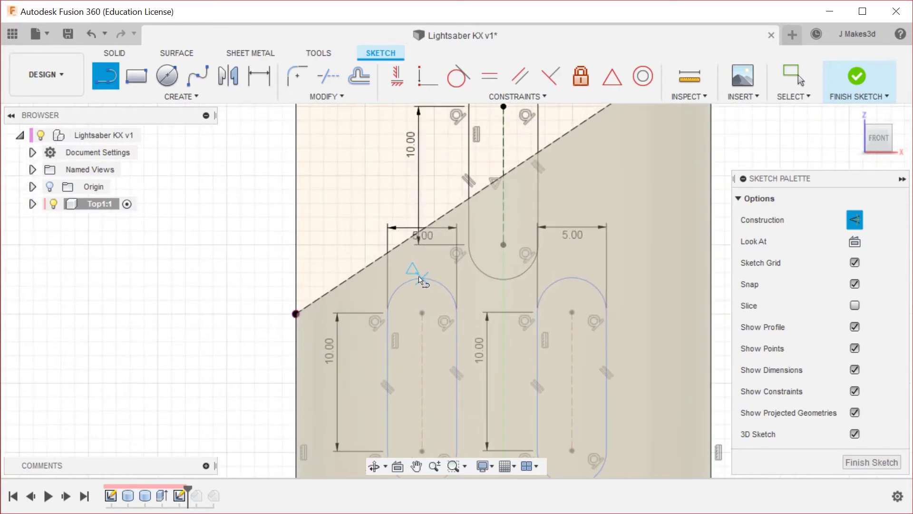
left_click(421, 279)
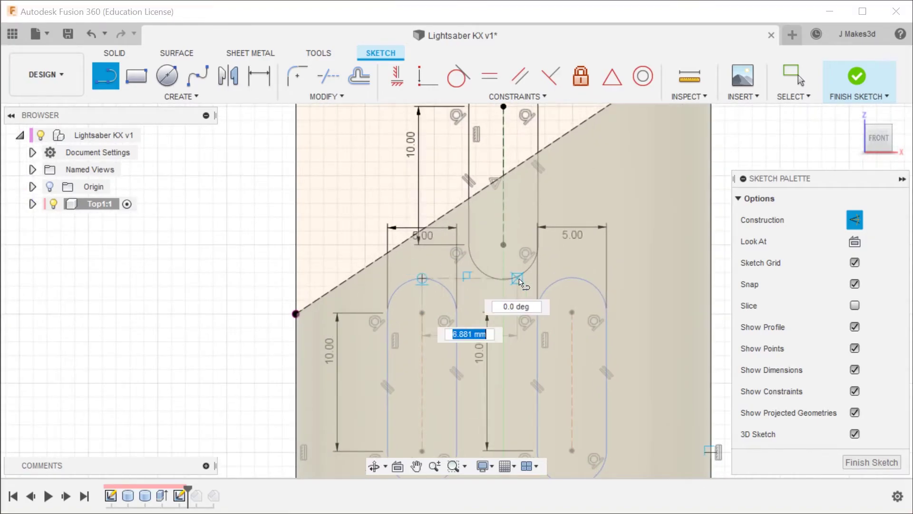
left_click(576, 276)
key("Escape")
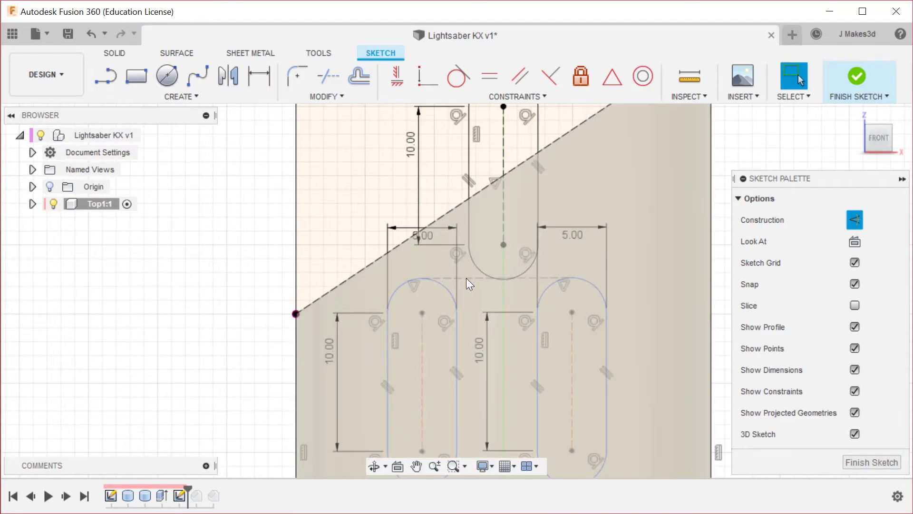
Constrain the construction line tangent to the upper slot's bottom arc and centre it on that slot with a midpoint constraint.
left_click(484, 273)
right_click(484, 273)
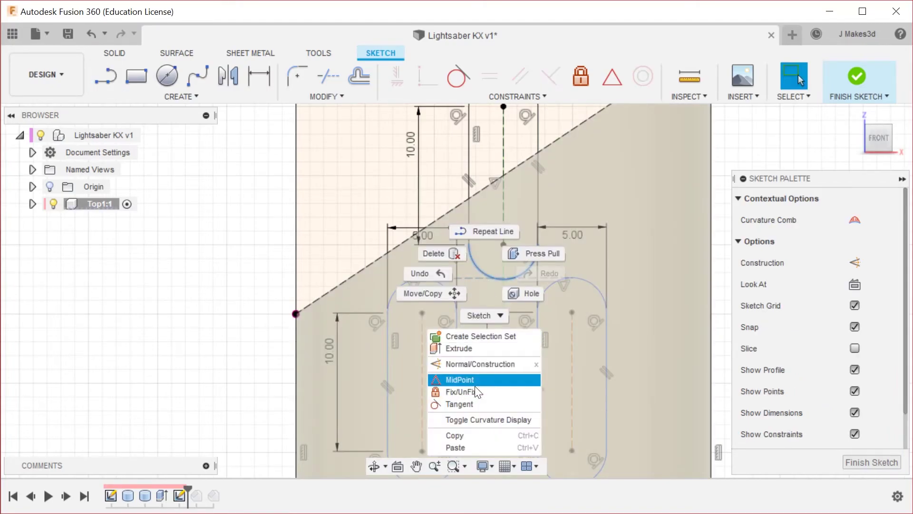
left_click(468, 403)
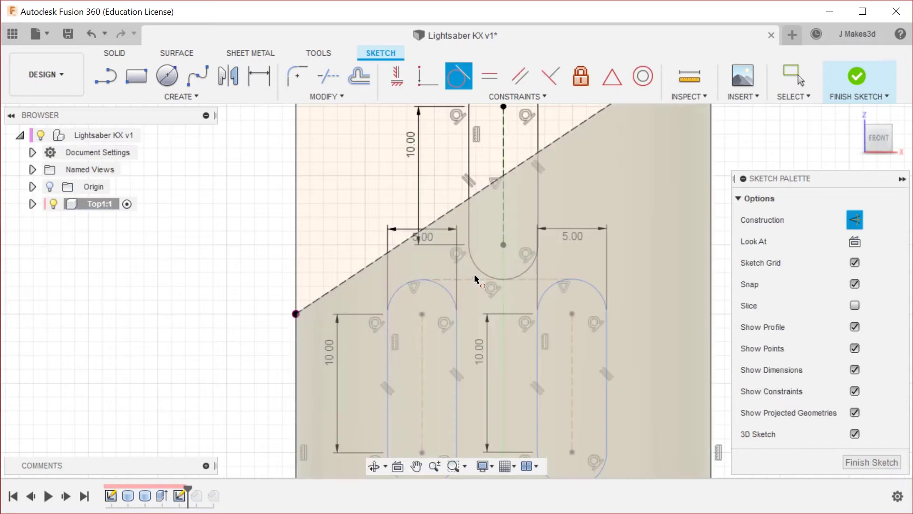
key("Escape")
left_click(485, 278)
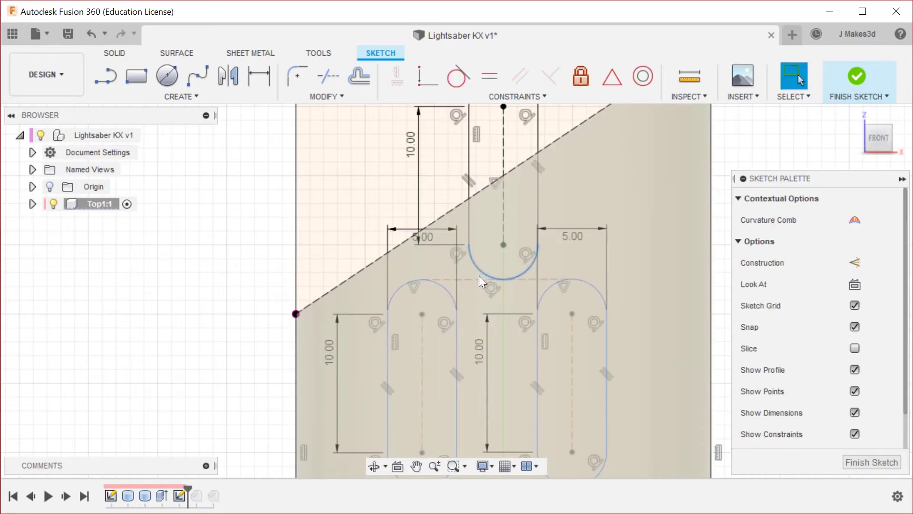
right_click(478, 277)
left_click(478, 376)
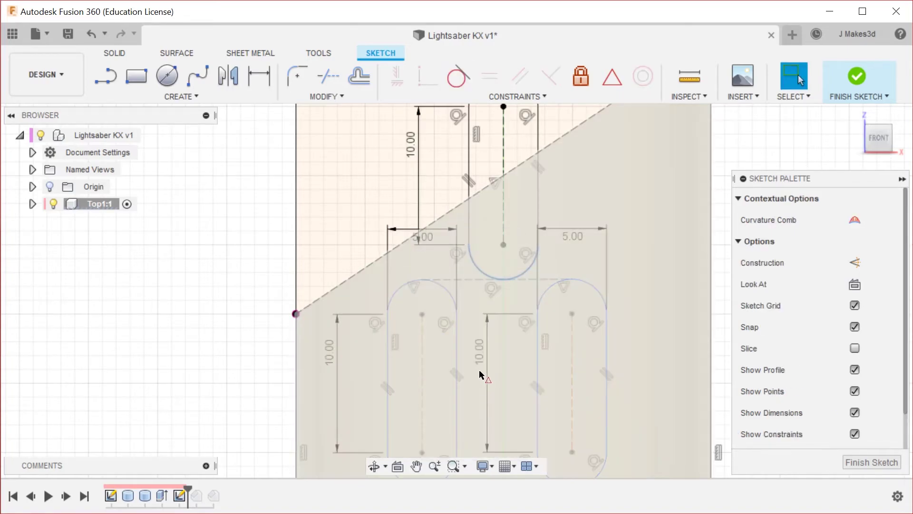
left_click(513, 280)
scroll(529, 279, "down", 2)
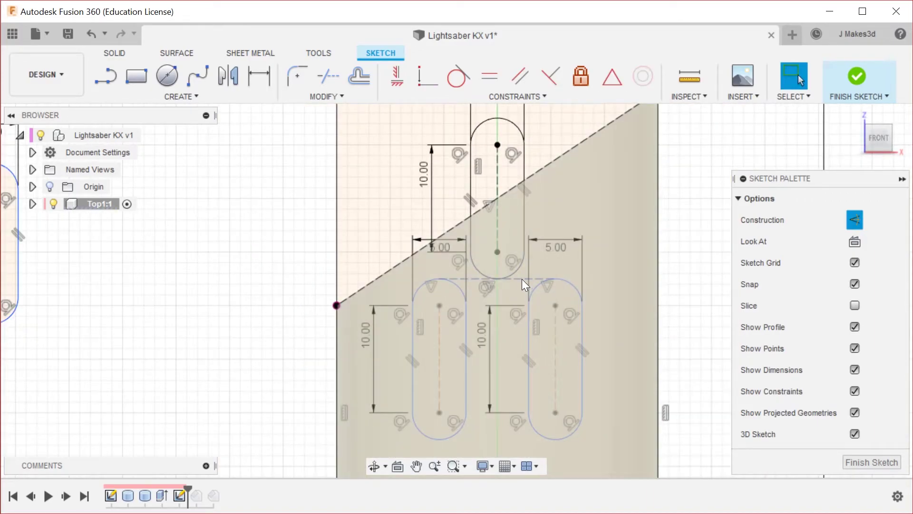
Dimension the construction line between the two lower slots to 12 mm.
key("d")
left_click(521, 279)
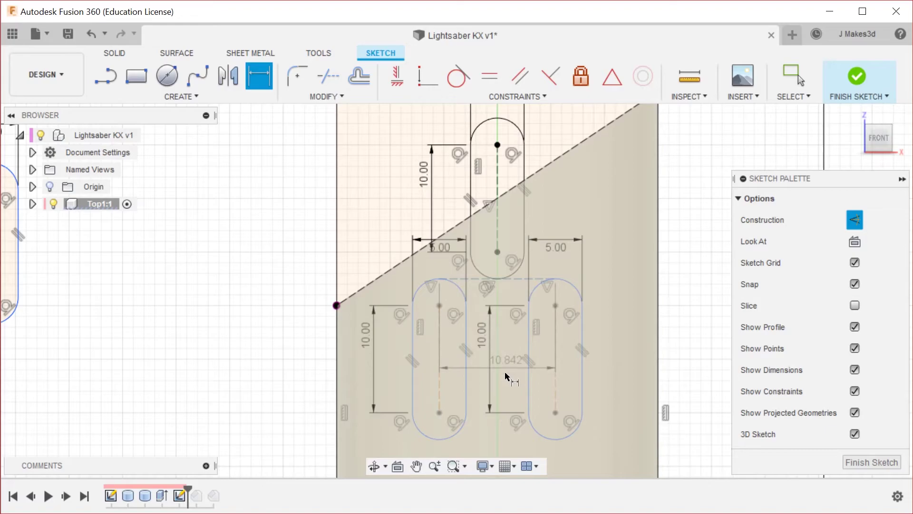
left_click(505, 369)
type("12")
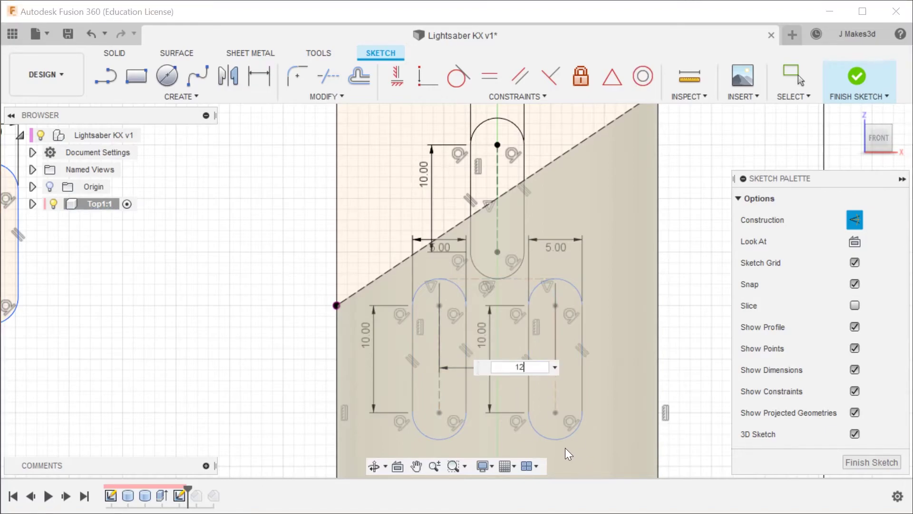
key("Return")
key("Escape")
scroll(442, 225, "down", 2)
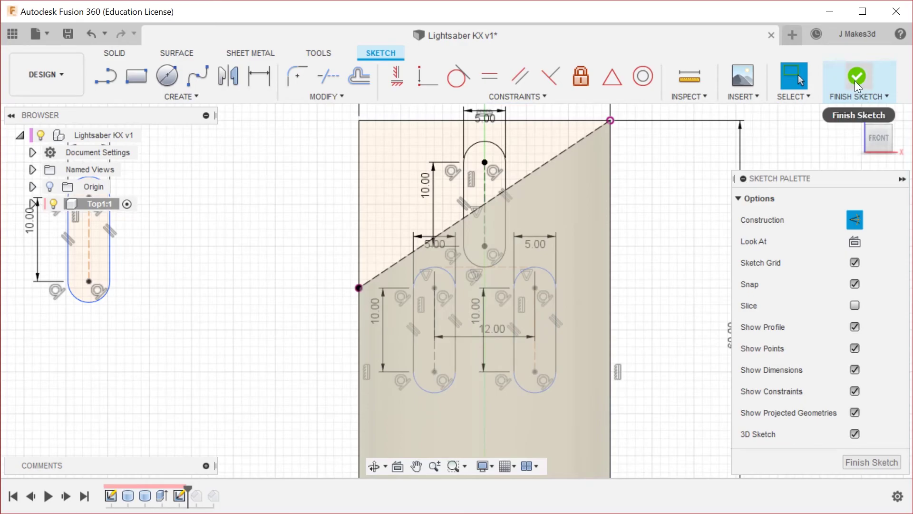
Finish the sketch and extrude the three slot profiles on the cylinder as a symmetric cut with a distance of 15 mm.
left_click(854, 78)
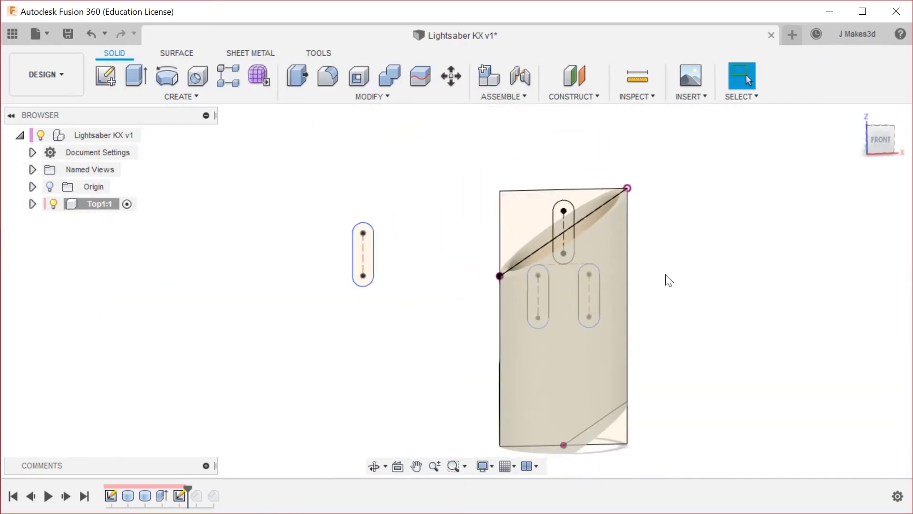
key("q")
scroll(601, 281, "up", 4)
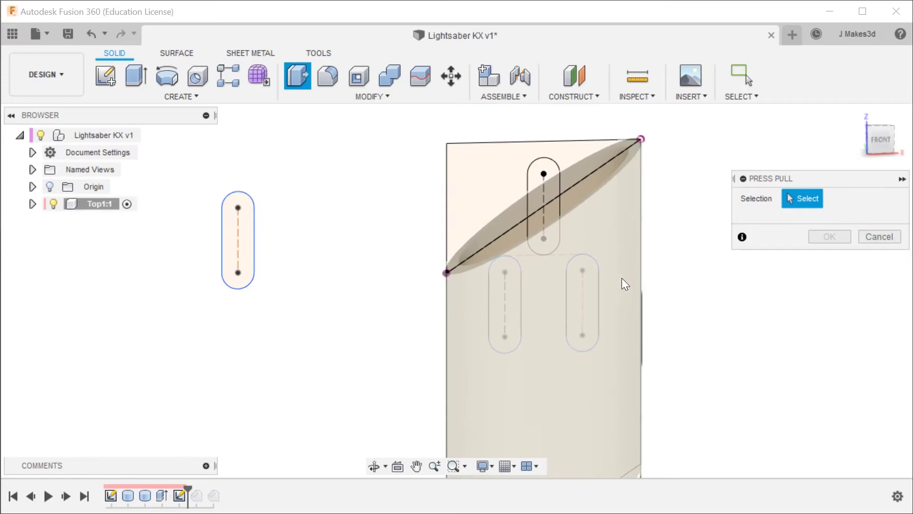
key("e")
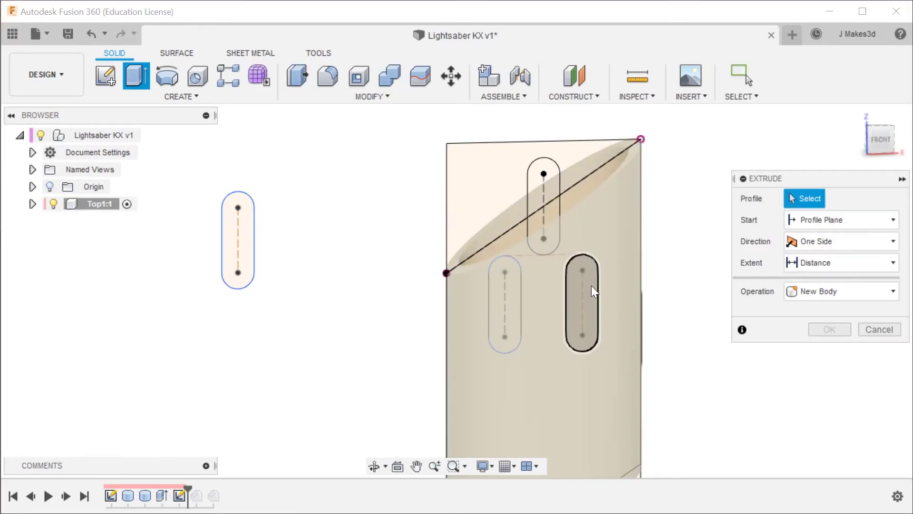
left_click_drag(592, 285, 615, 327)
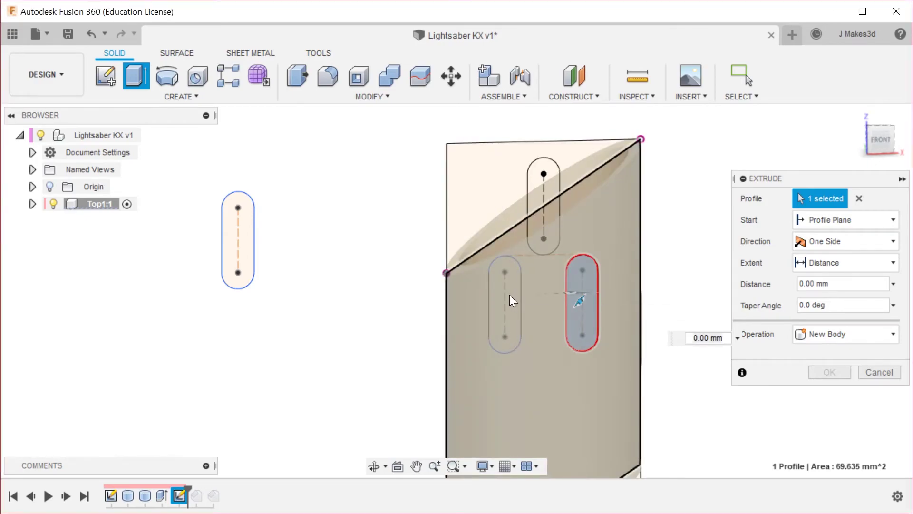
left_click_drag(510, 295, 509, 295)
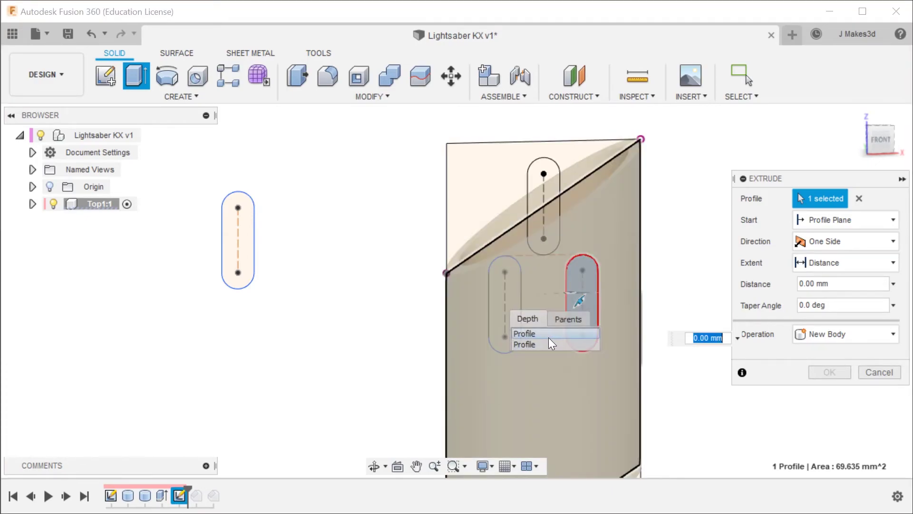
left_click_drag(552, 346, 552, 345)
left_click_drag(555, 224, 581, 267)
left_click(863, 241)
left_click(840, 295)
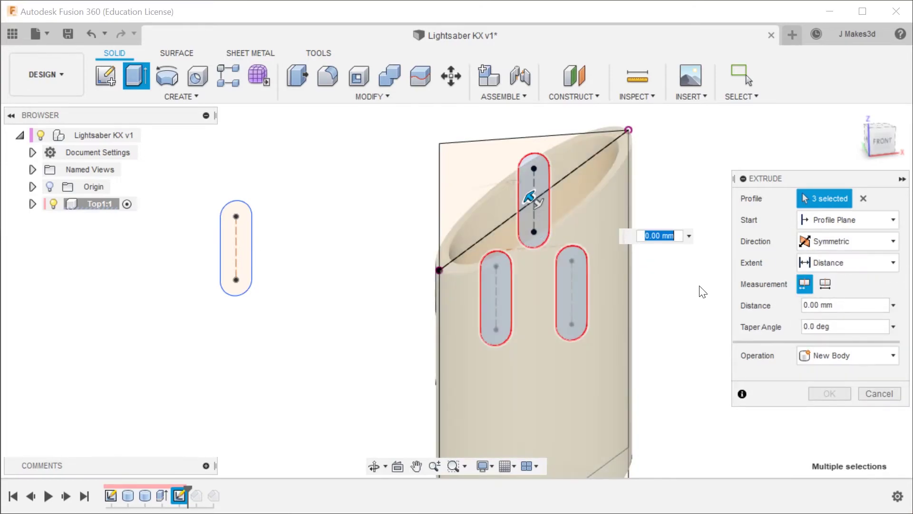
type("15")
key("Return")
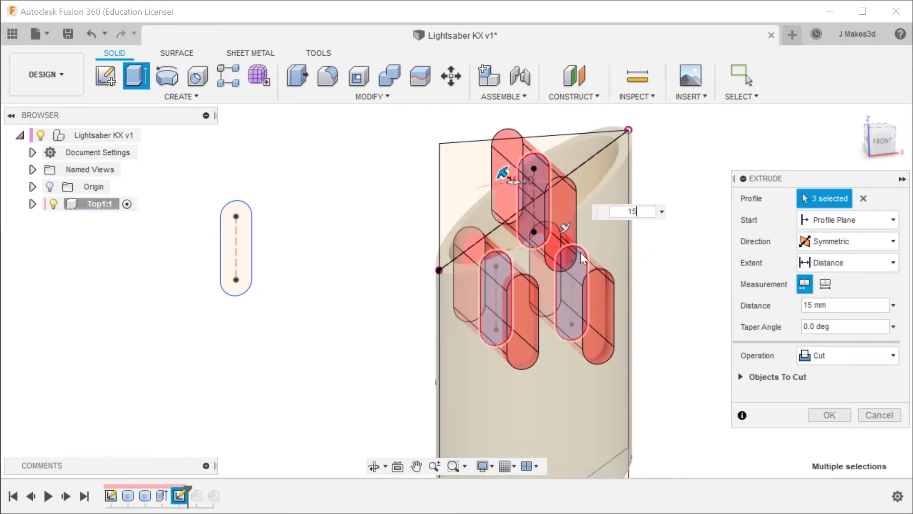
left_click(829, 414)
middle_click_drag(705, 321, 704, 302, "shift")
scroll(465, 278, "down", 3)
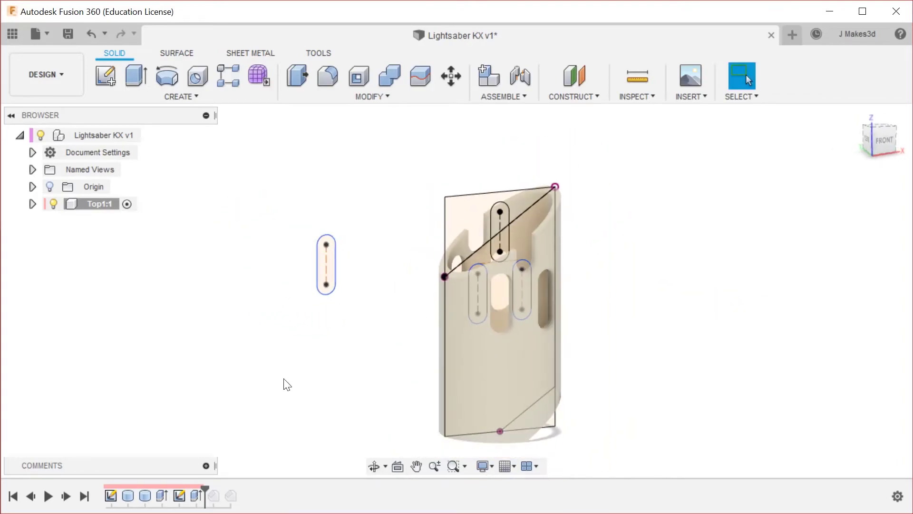
Activate the top-level Lightsaber KX assembly and roll the timeline forward to its end.
left_click(153, 134)
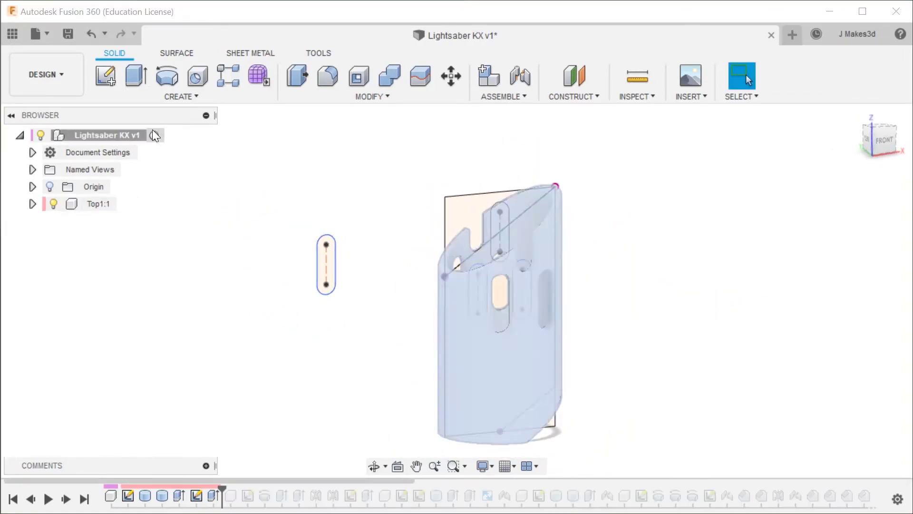
left_click(84, 497)
scroll(585, 408, "down", 5)
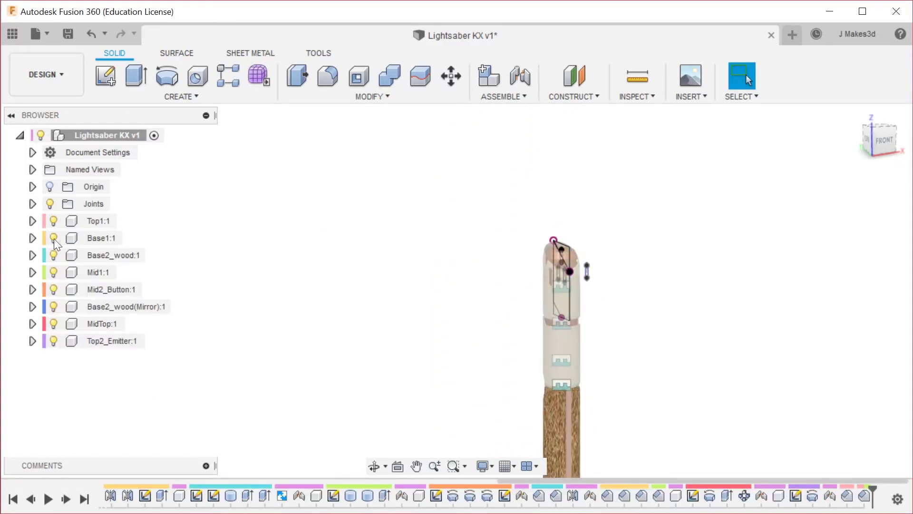
Hide all sketches of the Top1 component to check the cut slots against the emitter inside.
left_click(32, 220)
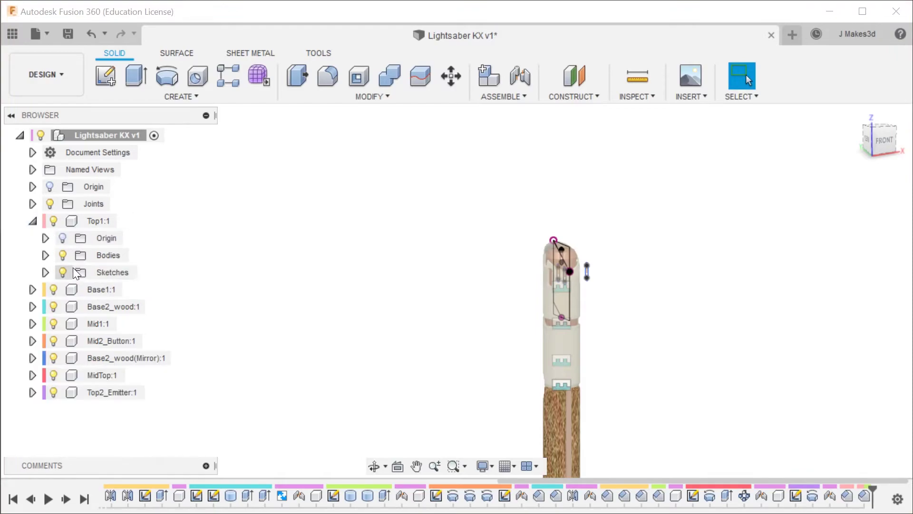
left_click(62, 272)
scroll(585, 267, "up", 3)
middle_click_drag(577, 267, 659, 256, "shift")
scroll(488, 265, "up", 3)
middle_click_drag(489, 265, 742, 228, "shift")
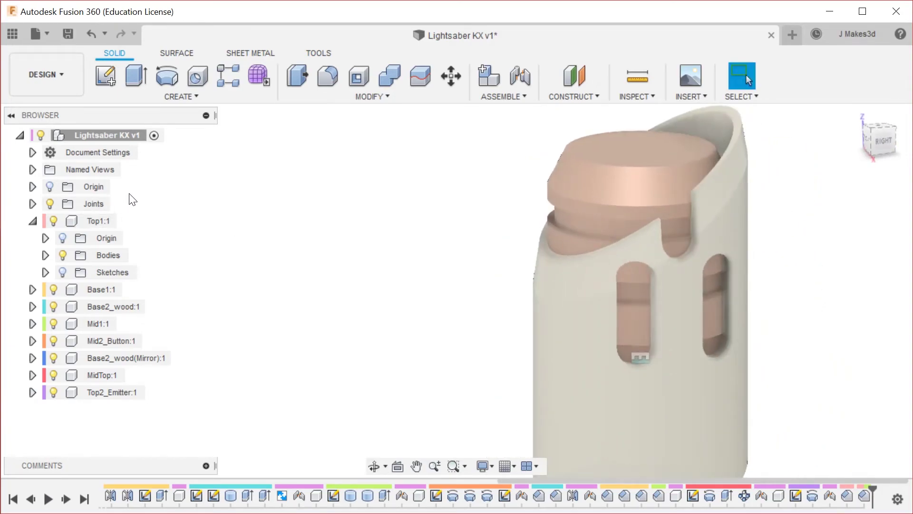
Activate Top1, roll its timeline back before the last two features, and start a sketch on the vertical plane facing the Right view.
left_click(123, 221)
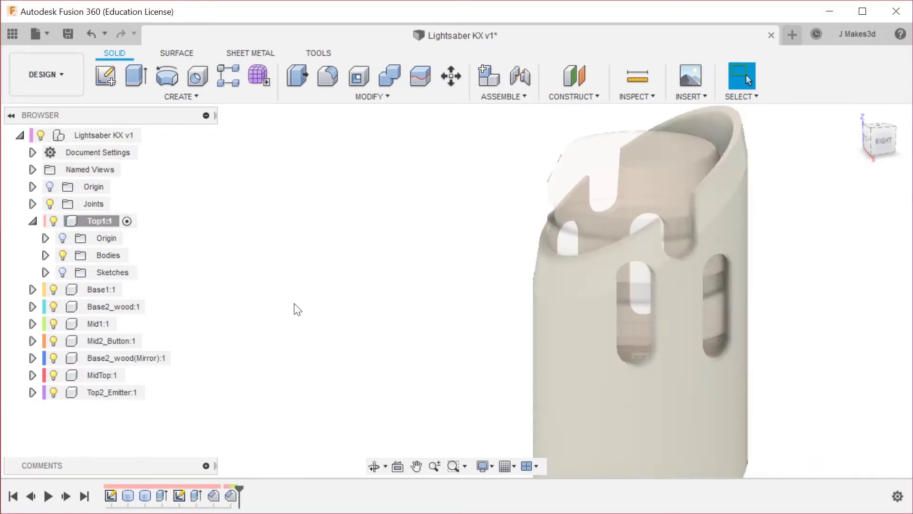
left_click_drag(240, 487, 187, 487)
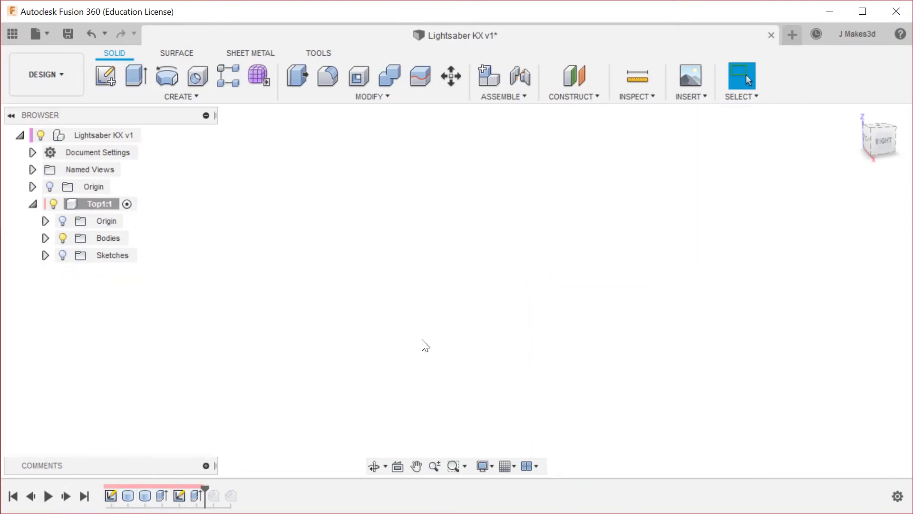
middle_click_drag(506, 288, 595, 345, "shift")
middle_click_drag(680, 389, 505, 420, "shift")
left_click(488, 420)
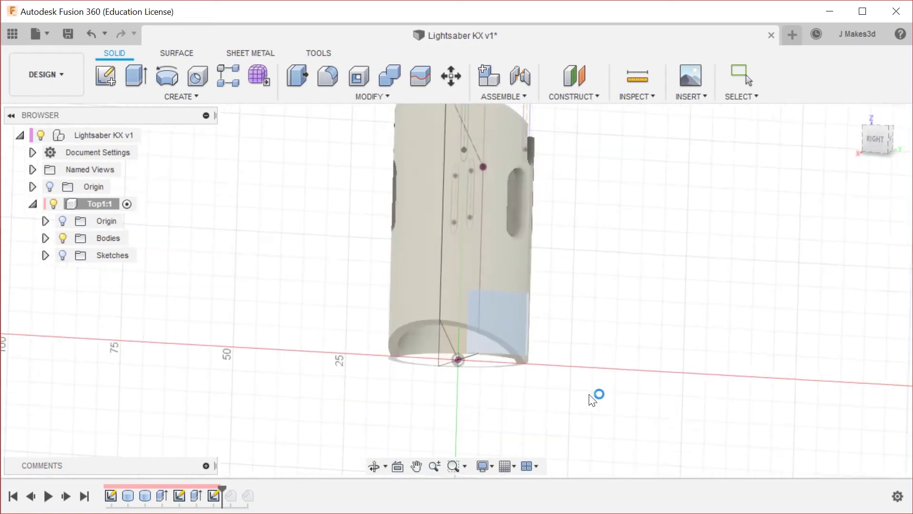
scroll(478, 411, "down", 3)
scroll(532, 175, "up", 3)
scroll(500, 285, "down", 2)
scroll(465, 256, "up", 1)
scroll(465, 252, "up", 1)
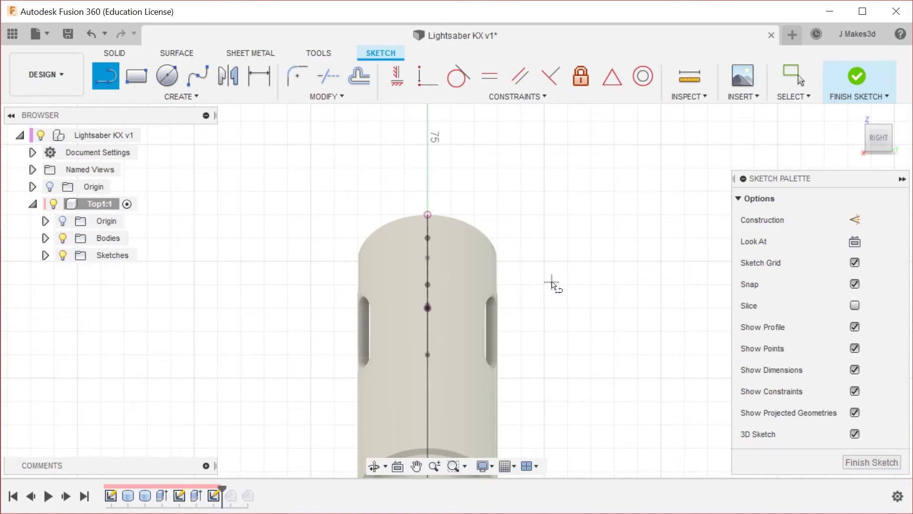
Sketch a closed vertical slot beside the cylinder with the Line tool, about 15 mm between arc centres and 10 mm wide.
left_click(568, 215)
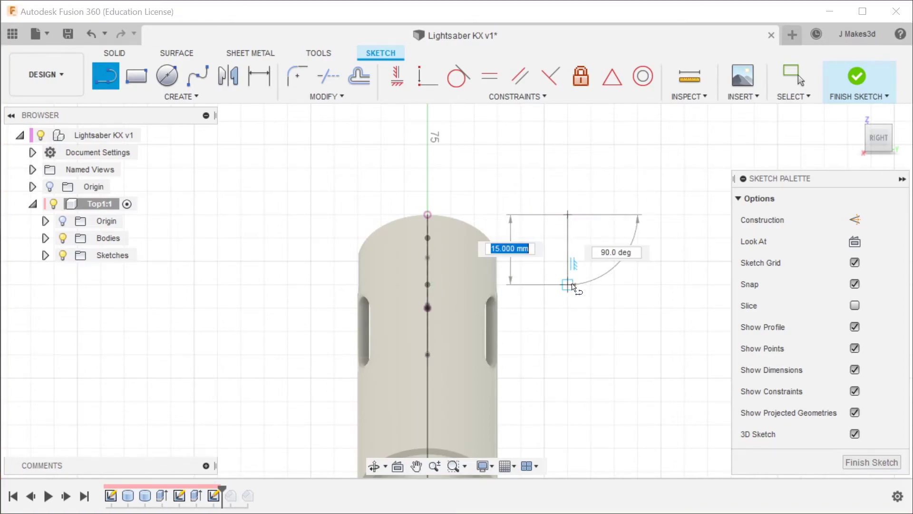
left_click(568, 285)
left_click_drag(568, 285, 615, 286)
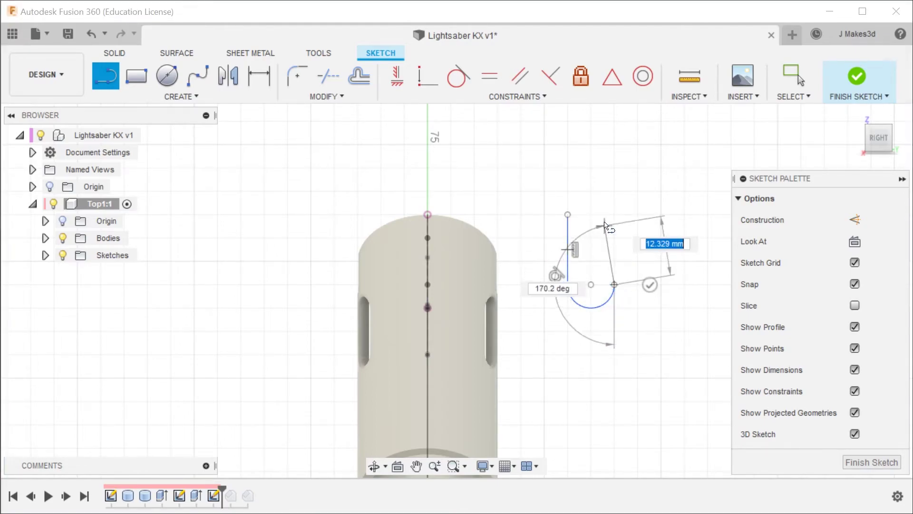
left_click(614, 215)
left_click(614, 214)
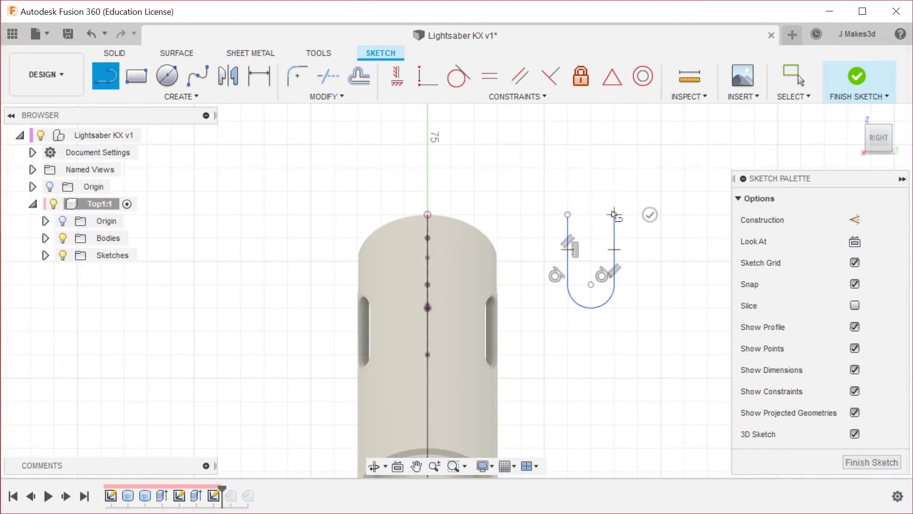
left_click_drag(585, 180, 568, 214)
scroll(632, 247, "up", 5)
key("Escape")
Dimension the slot's straight side to 15 mm and its width to 10 mm.
key("d")
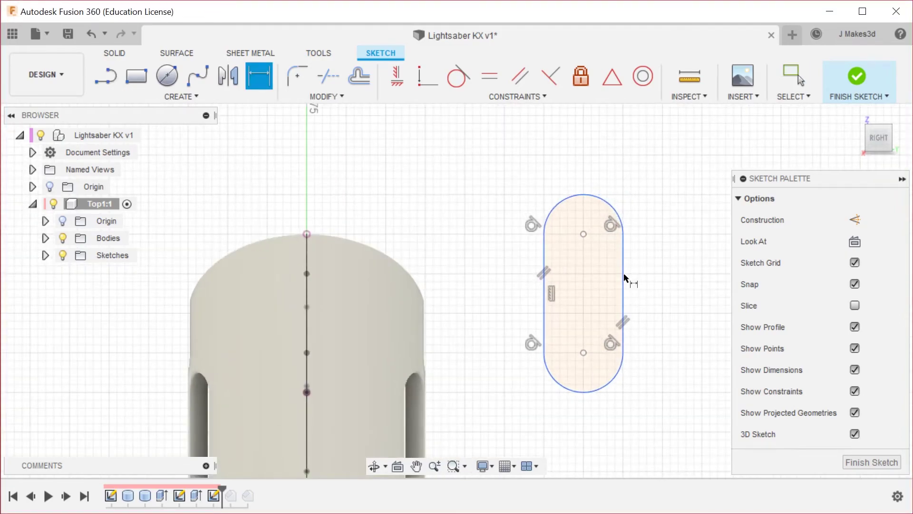
left_click(625, 278)
left_click(648, 279)
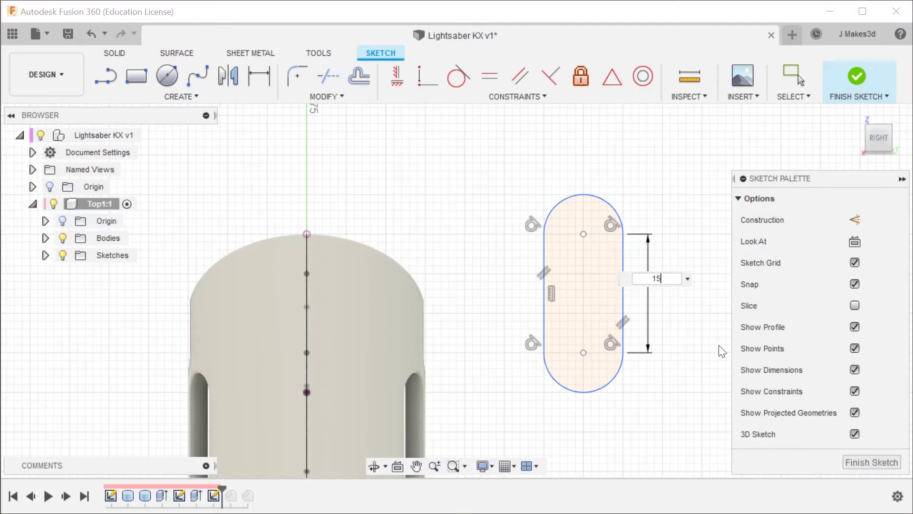
type("15")
key("Return")
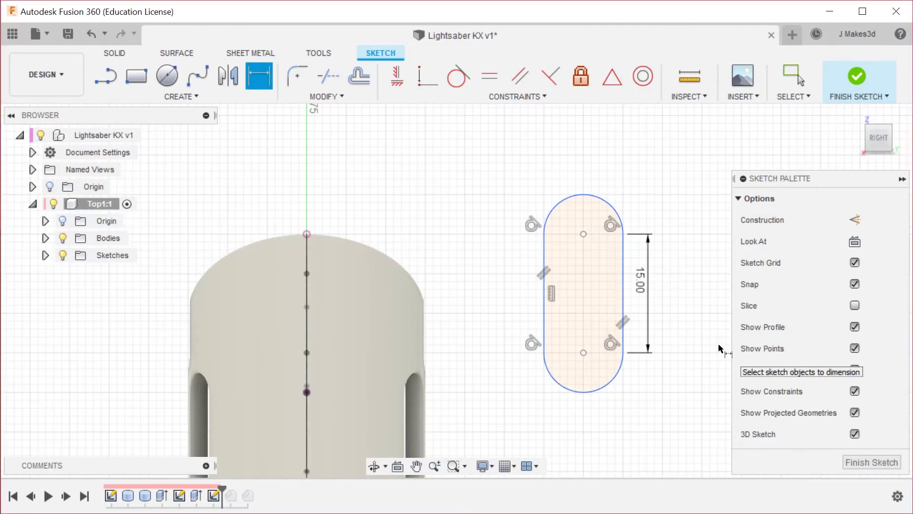
left_click(623, 234)
left_click(583, 153)
key("Return")
key("Escape")
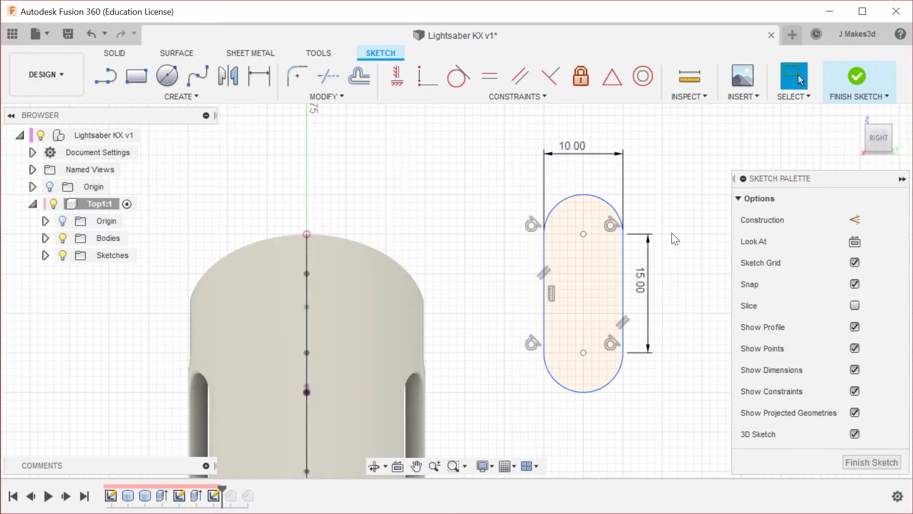
Make the slot's upper arc centre coincident with the point at the cylinder's tip and finish the sketch.
left_click(583, 234)
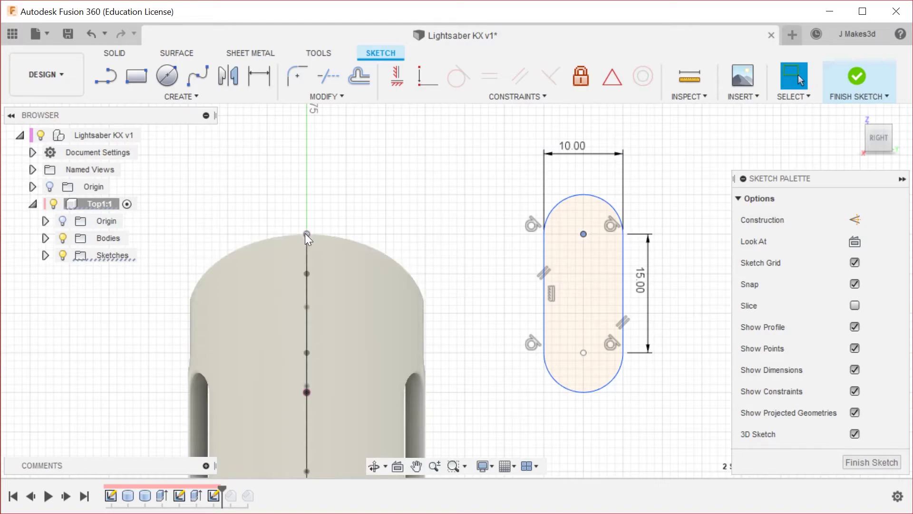
right_click(305, 233)
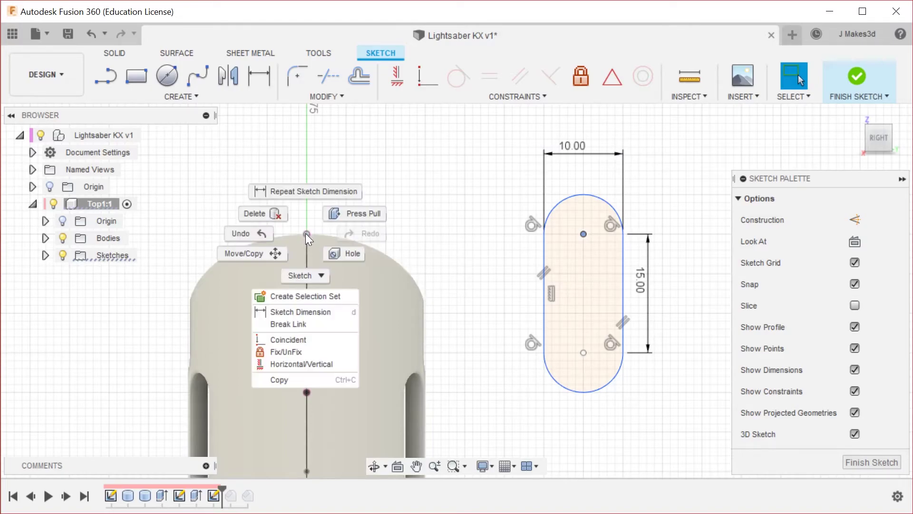
left_click(316, 339)
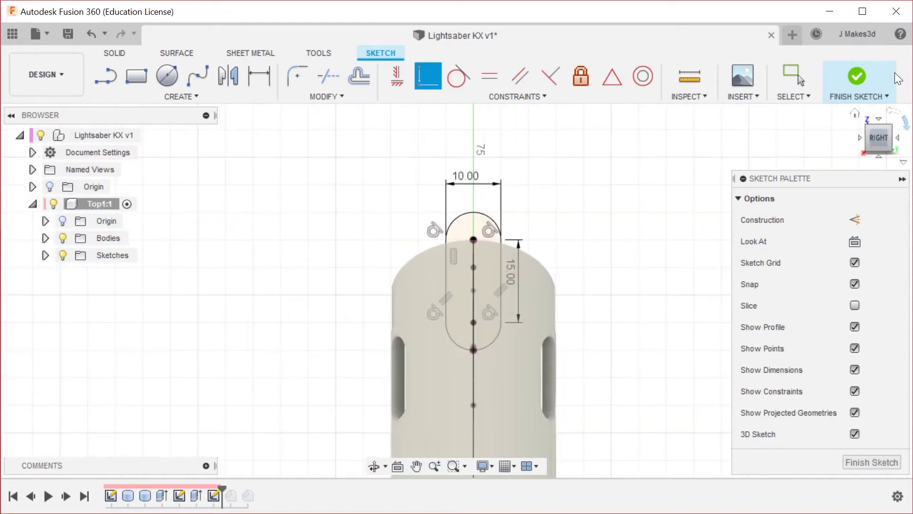
left_click(859, 76)
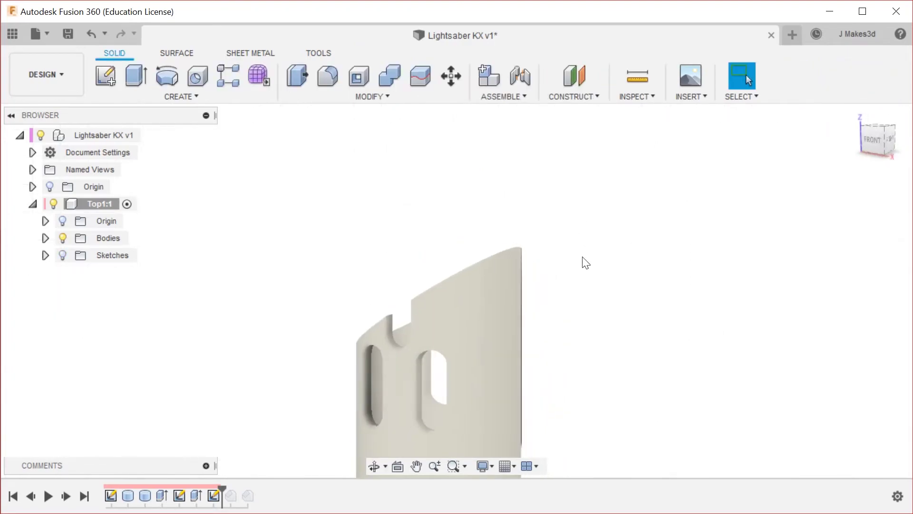
Show the Top1 sketches and extrude the new slot profile 15 mm to one side as a cut through the cylinder's upper wall.
left_click(62, 255)
scroll(420, 201, "up", 2)
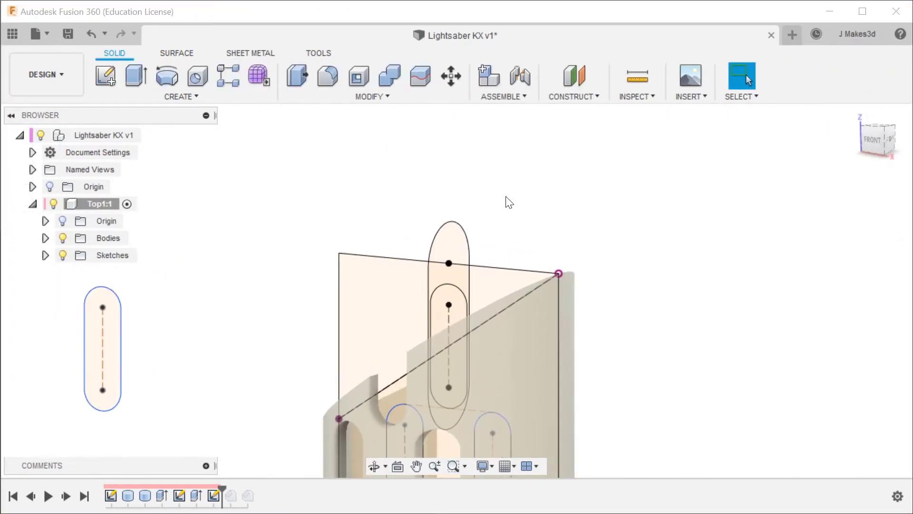
key("e")
left_click(459, 242)
left_click_drag(467, 325, 618, 341)
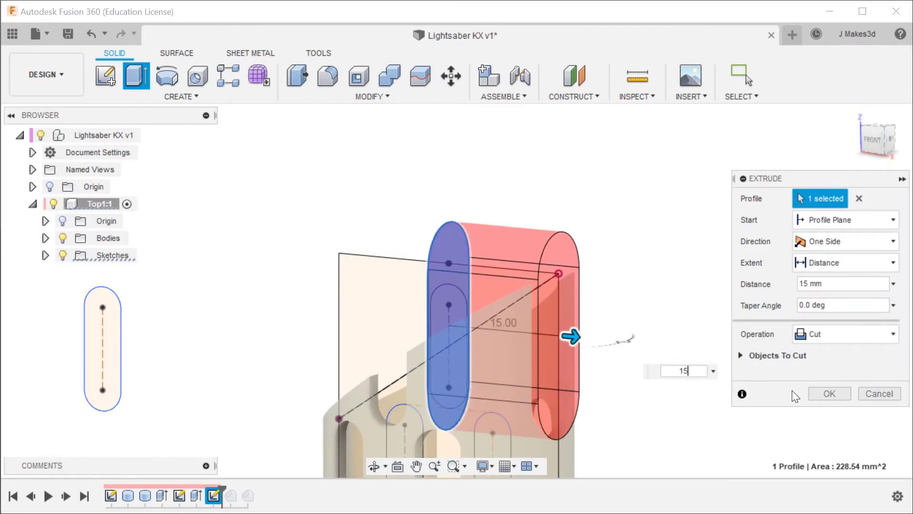
left_click(821, 394)
middle_click_drag(823, 401, 709, 409, "shift")
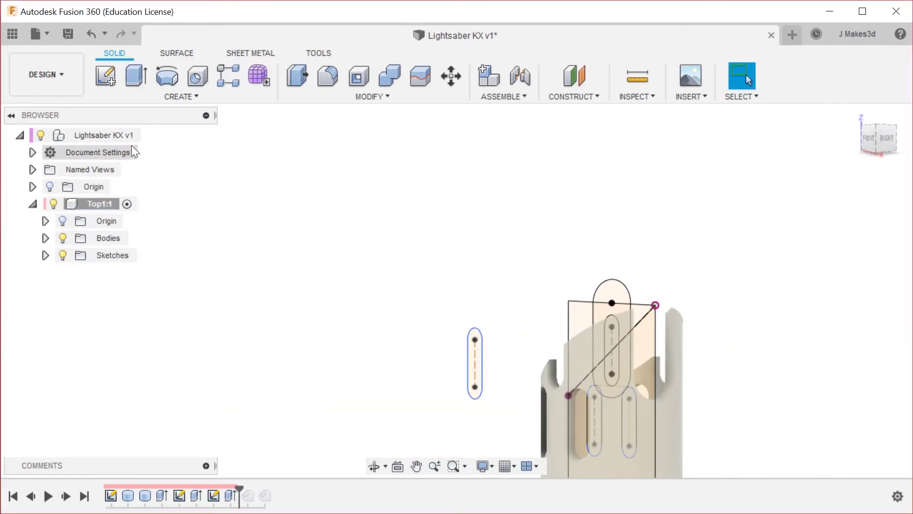
Activate the top-level Lightsaber KX assembly and step the timeline back and forward over the new slot cut.
left_click(148, 135)
scroll(380, 202, "down", 3)
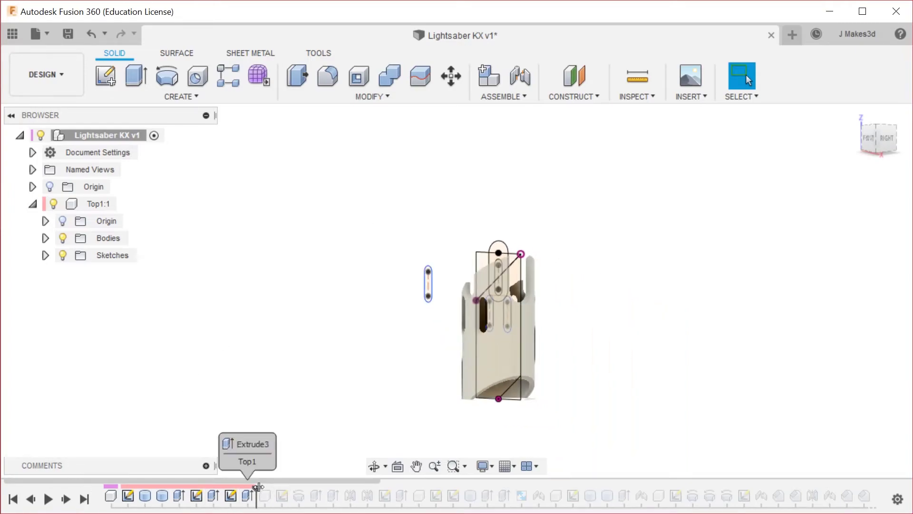
left_click_drag(255, 485, 239, 486)
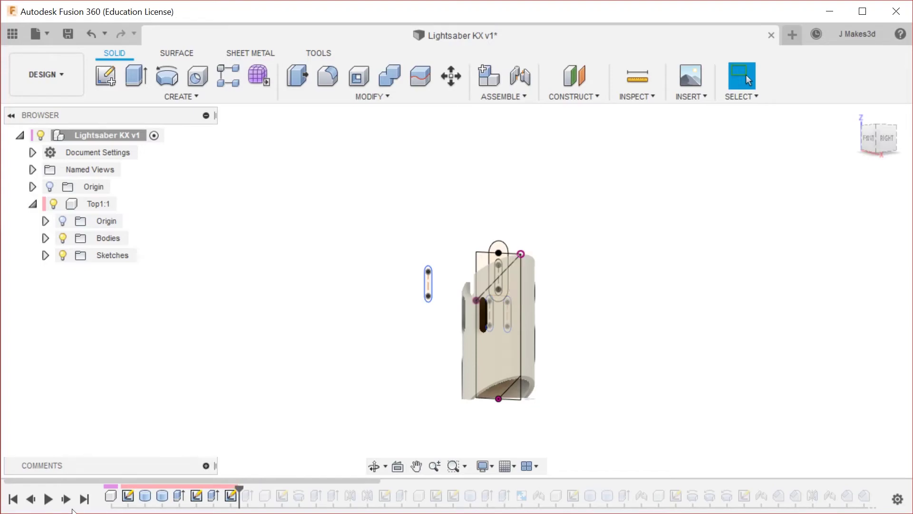
left_click(66, 499)
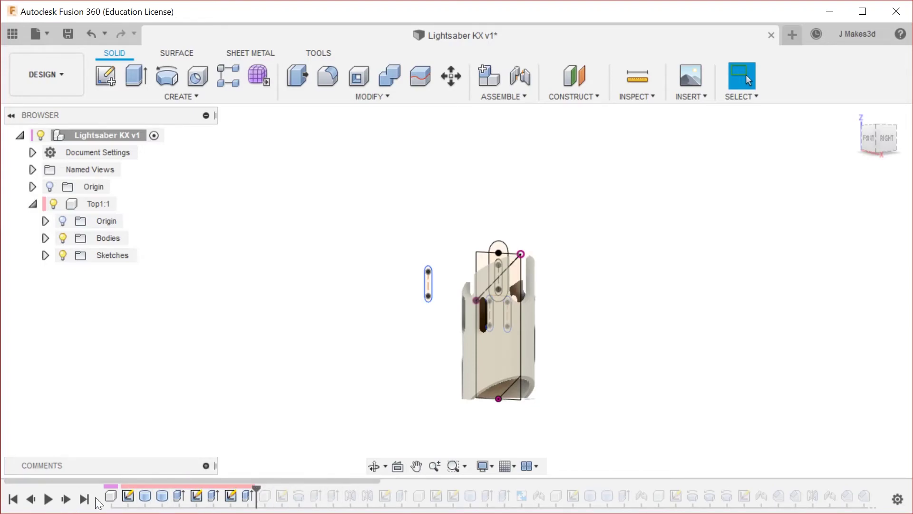
Roll the timeline forward from within Top1 to restore the later components, and reactivate the top-level Lightsaber KX assembly.
left_click(124, 203)
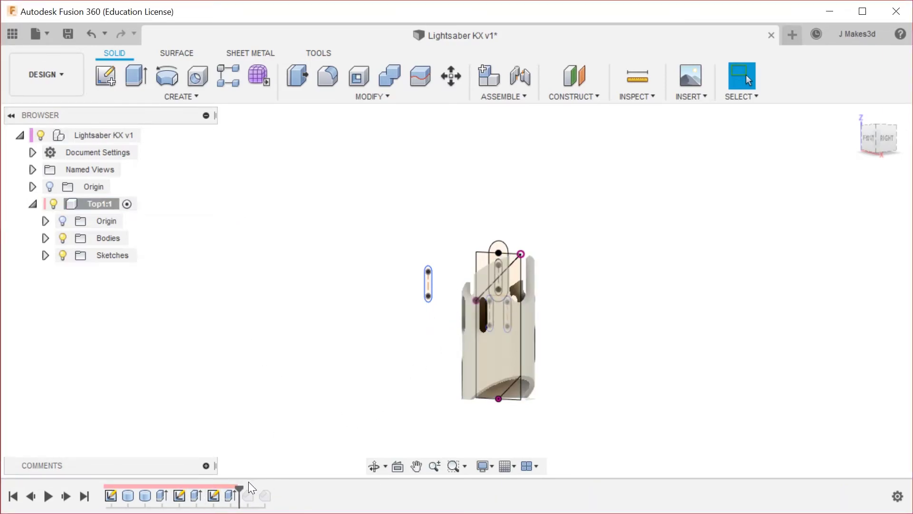
mouse_move(237, 486)
left_mouse_down()
mouse_move(274, 488)
mouse_move(240, 488)
left_mouse_up()
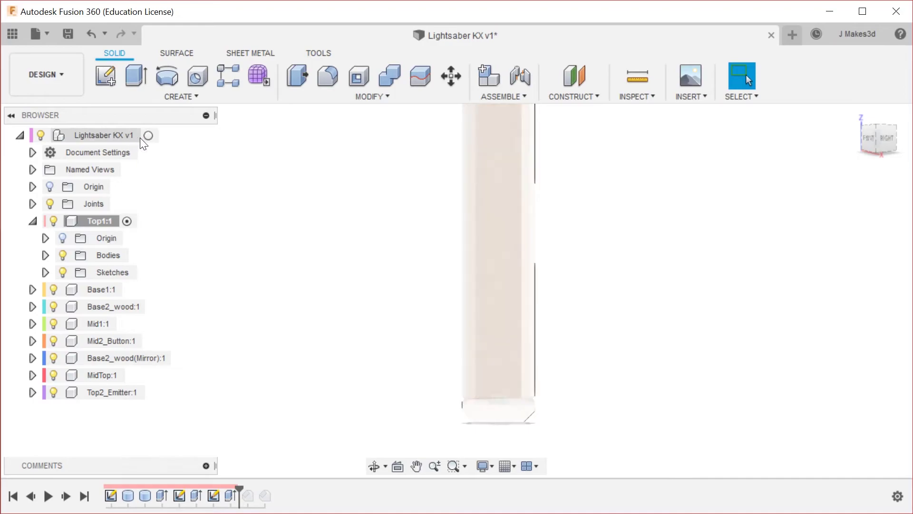
left_click(153, 135)
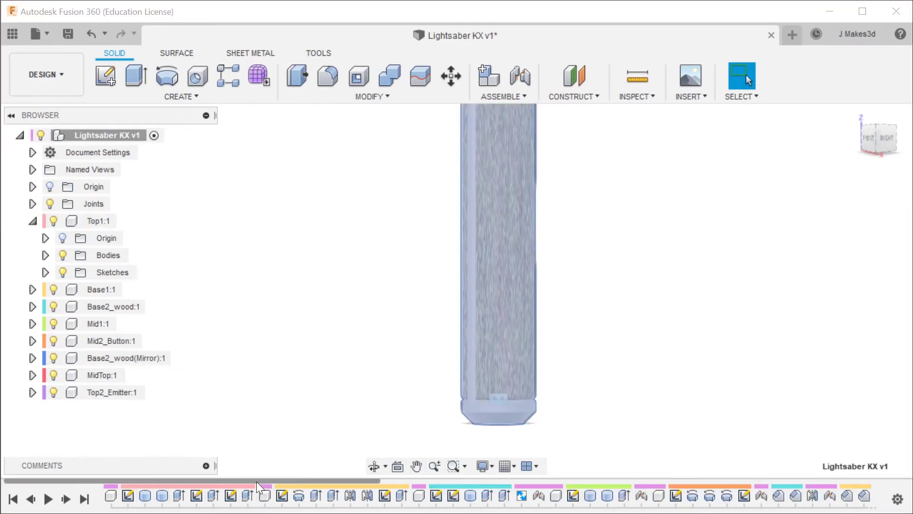
mouse_move(276, 479)
left_mouse_down()
mouse_move(577, 466)
mouse_move(889, 470)
left_mouse_up()
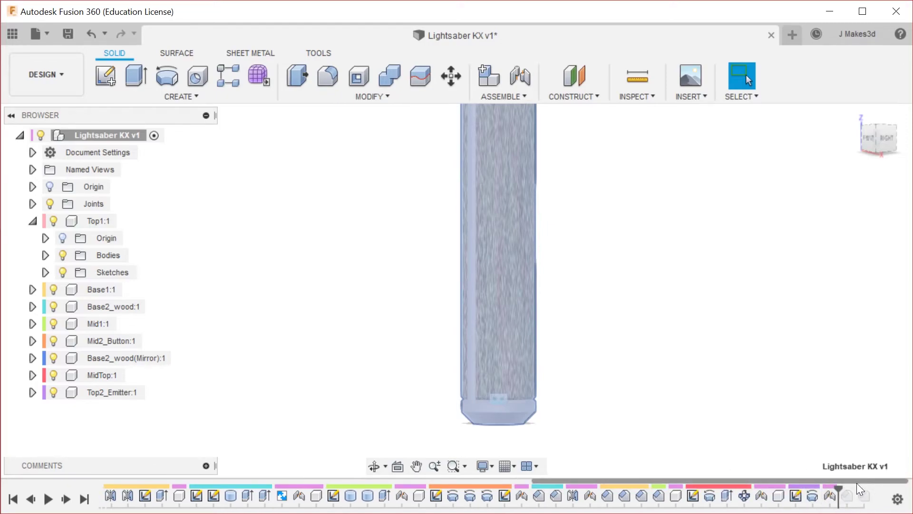
left_click_drag(835, 478, 78, 464)
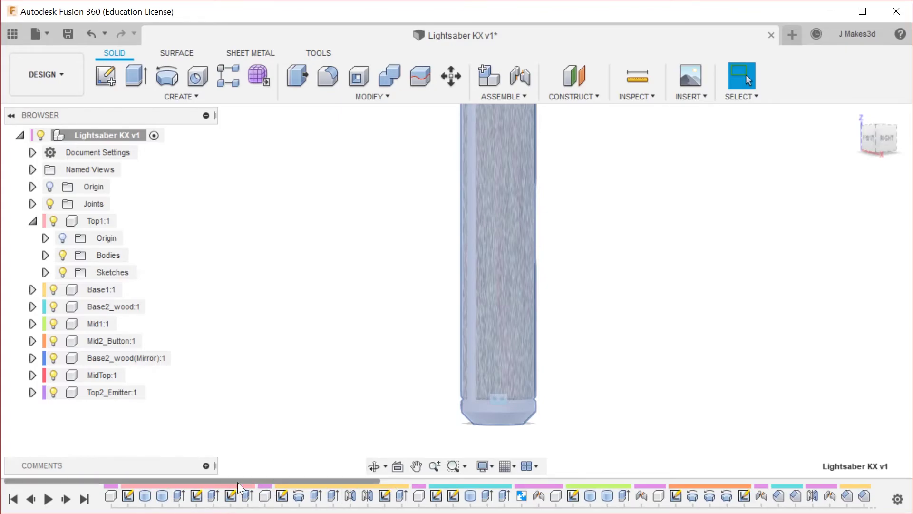
left_click_drag(324, 480, 845, 468)
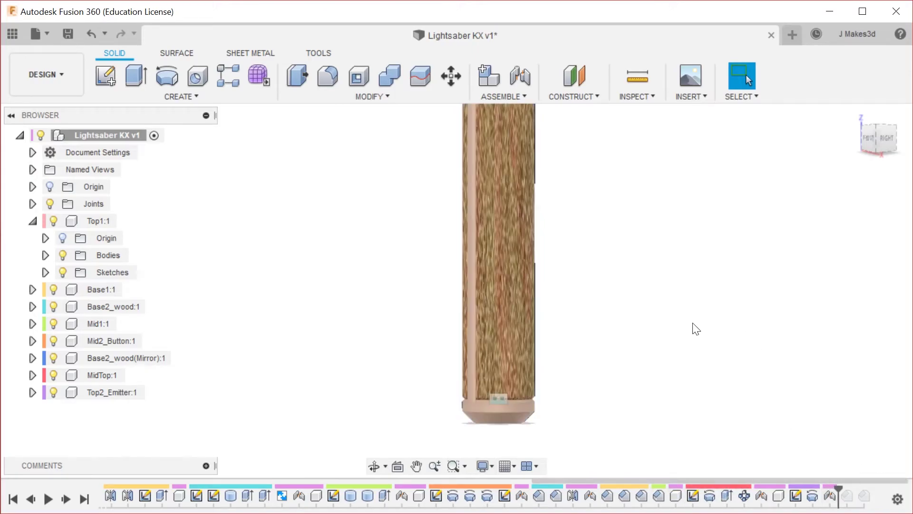
Hide the Top1 sketches, inspect the slots around the emitter, and roll the timeline forward to its end.
scroll(611, 315, "down", 3)
scroll(591, 203, "up", 3)
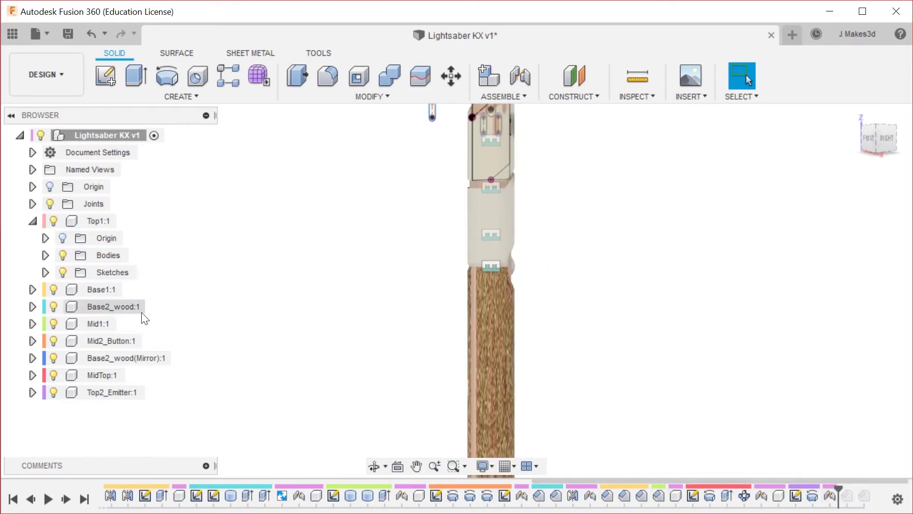
left_click(62, 272)
scroll(483, 373, "down", 2)
scroll(469, 193, "up", 5)
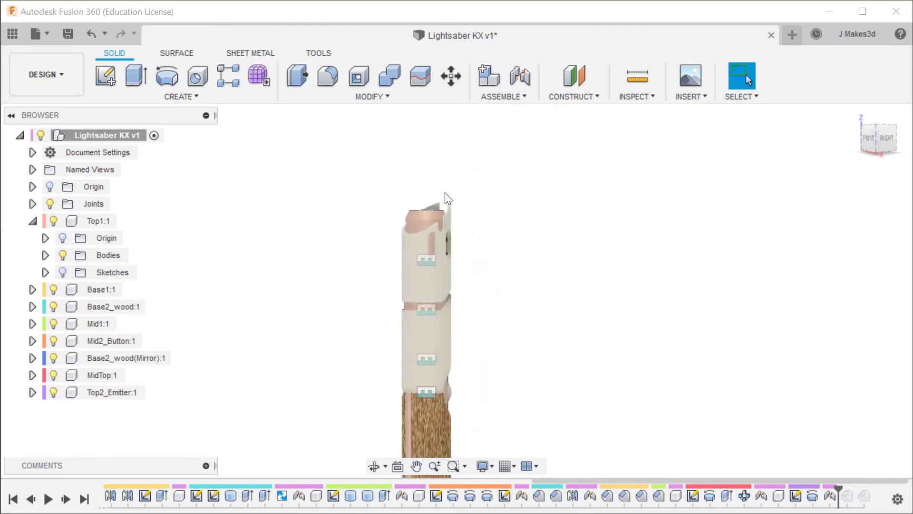
middle_click_drag(504, 247, 609, 304, "shift")
scroll(604, 409, "up", 2)
middle_click_drag(665, 224, 603, 243, "shift")
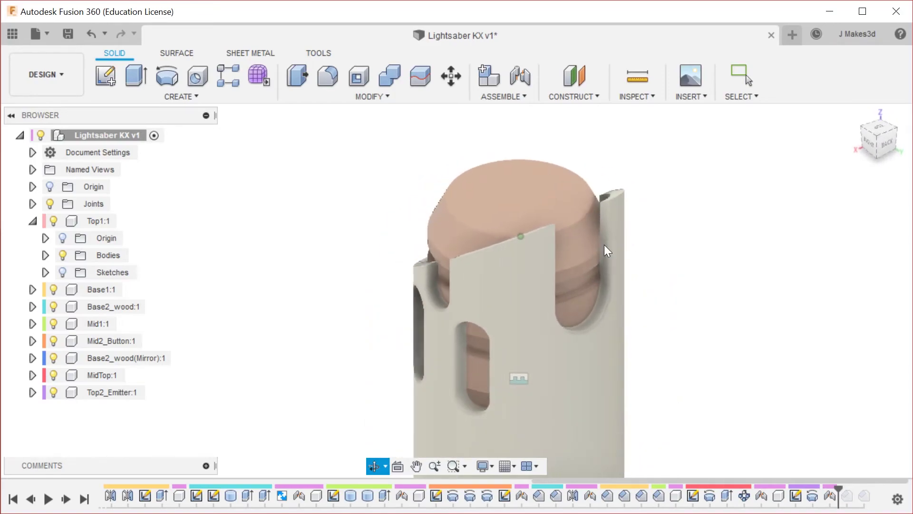
left_click(84, 498)
Select the outer edges of the open back slot and the lower arc of the right-side notch on Top1 for filleting.
mouse_move(671, 265)
middle_mouse_down("shift")
mouse_move(758, 240)
mouse_move(614, 259)
mouse_move(709, 247)
mouse_move(768, 221)
mouse_move(718, 216)
mouse_move(636, 244)
mouse_move(510, 221)
middle_mouse_up("shift")
middle_click_drag(687, 334, 624, 222, "shift")
scroll(613, 247, "up", 4)
key("s")
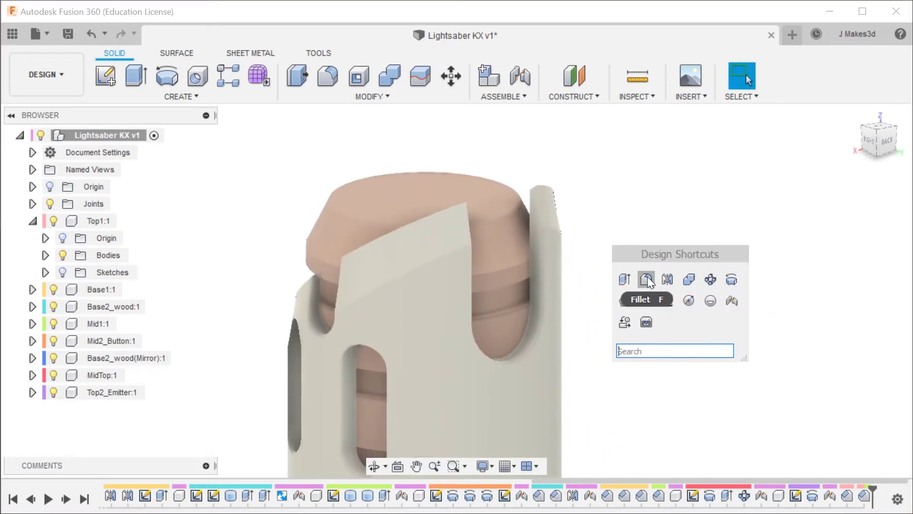
left_click(645, 281)
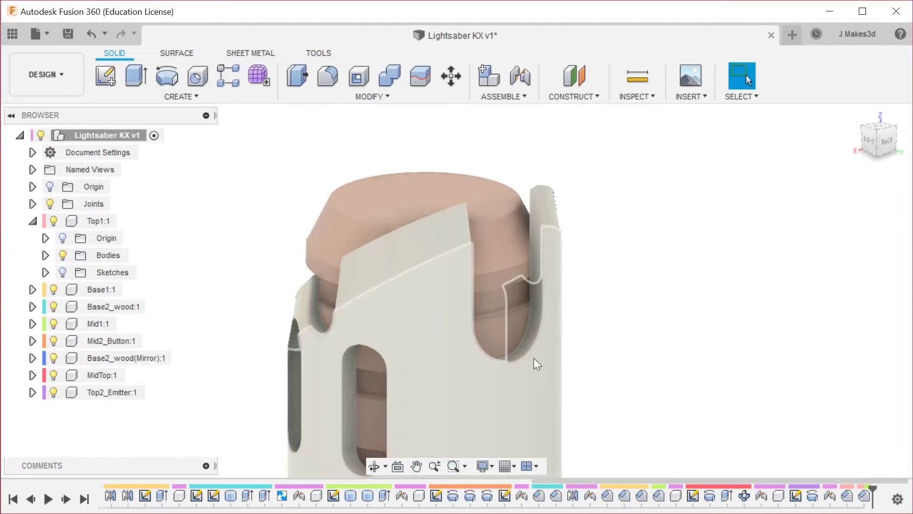
left_click(532, 347)
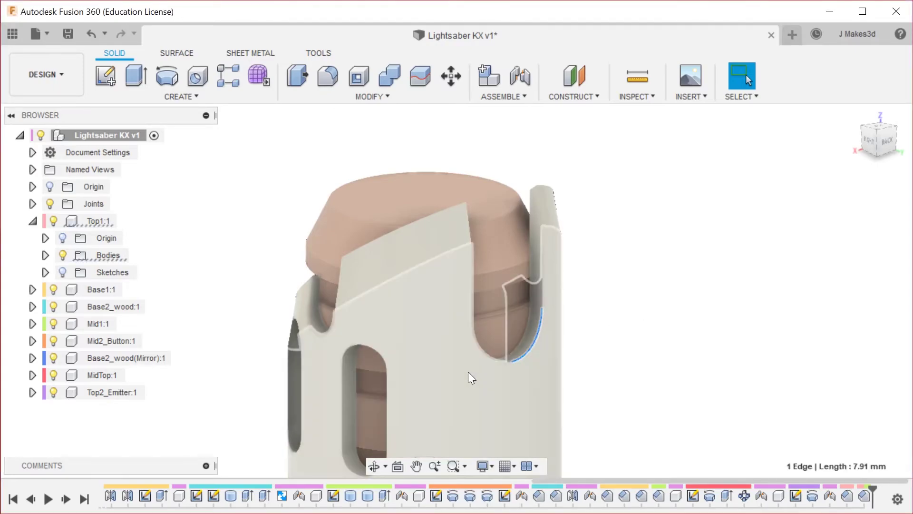
left_click(492, 358)
left_click(474, 305)
middle_click_drag(555, 261, 424, 224, "shift")
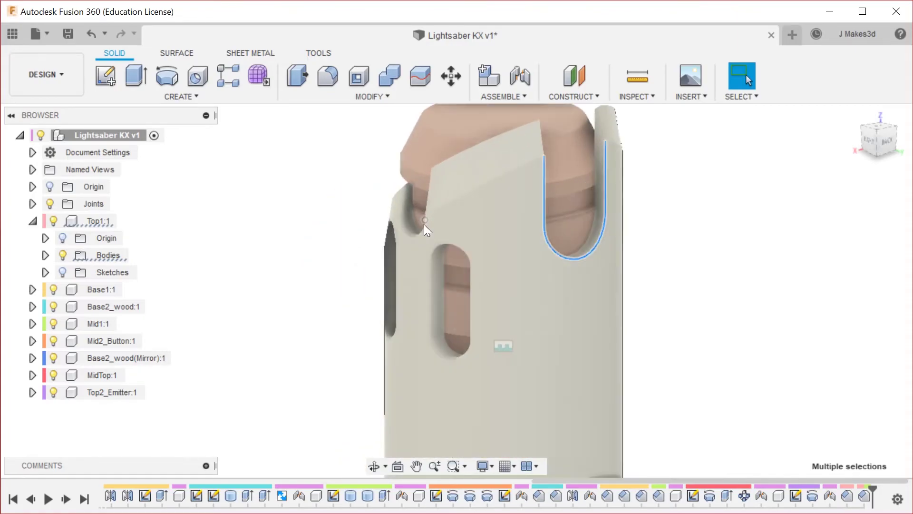
scroll(404, 238, "up", 3)
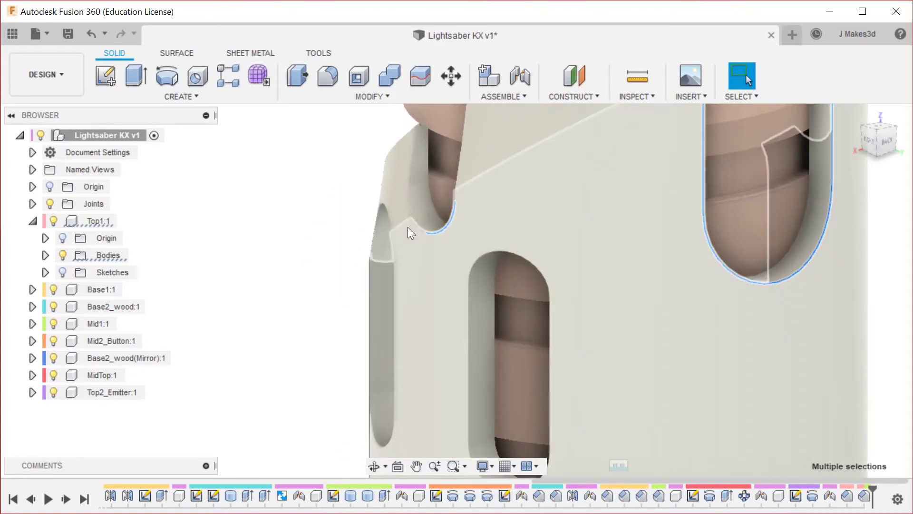
scroll(418, 225, "down", 5)
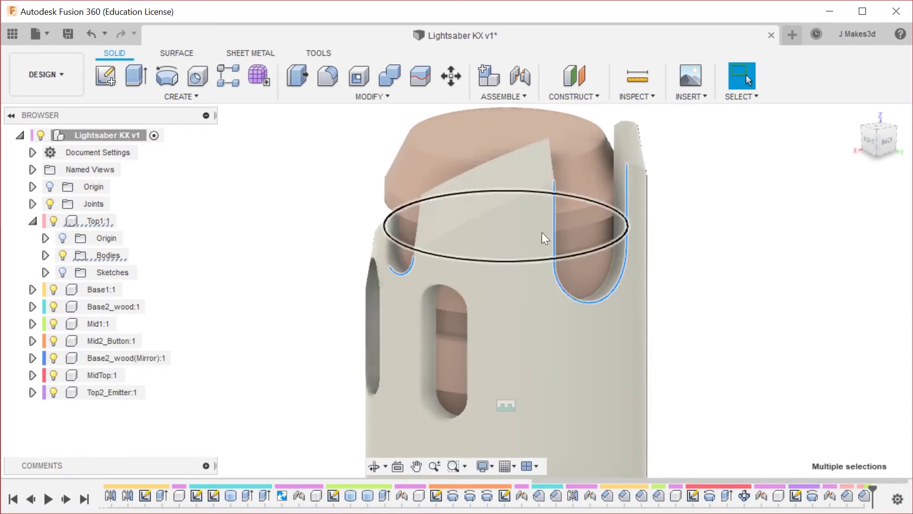
middle_click_drag(518, 172, 374, 306, "shift")
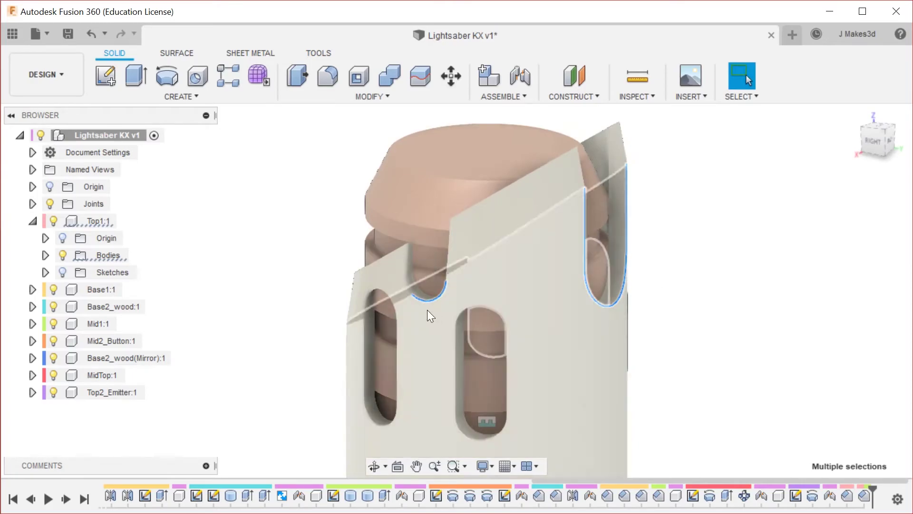
scroll(410, 334, "up", 5)
scroll(380, 273, "down", 3)
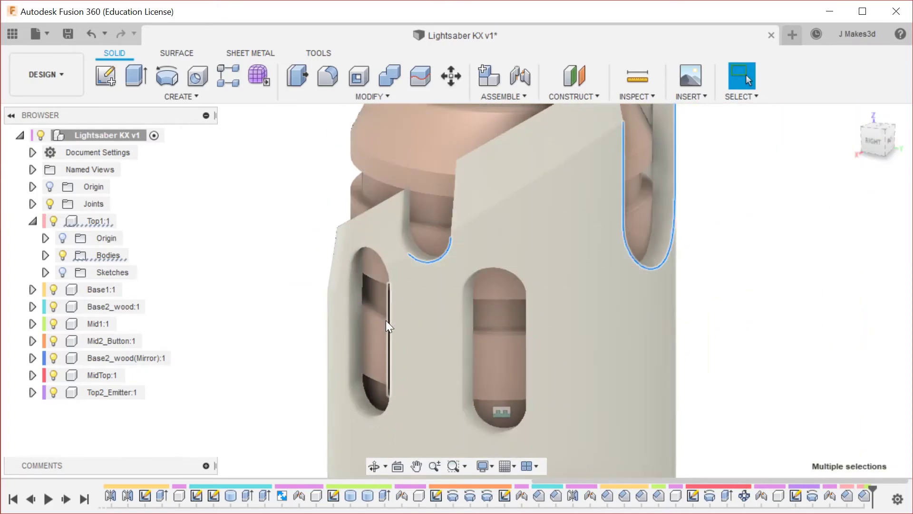
Add the outer edges of the two closed slots on Top1's right side to the edge selection.
left_click(375, 318, "shift")
left_click(377, 316, "shift")
left_click(389, 359, "shift")
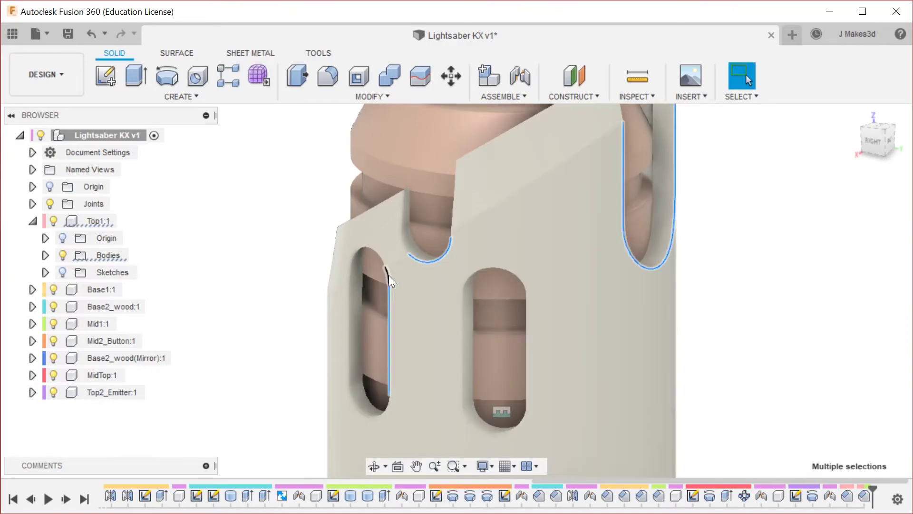
left_click(387, 412, "shift")
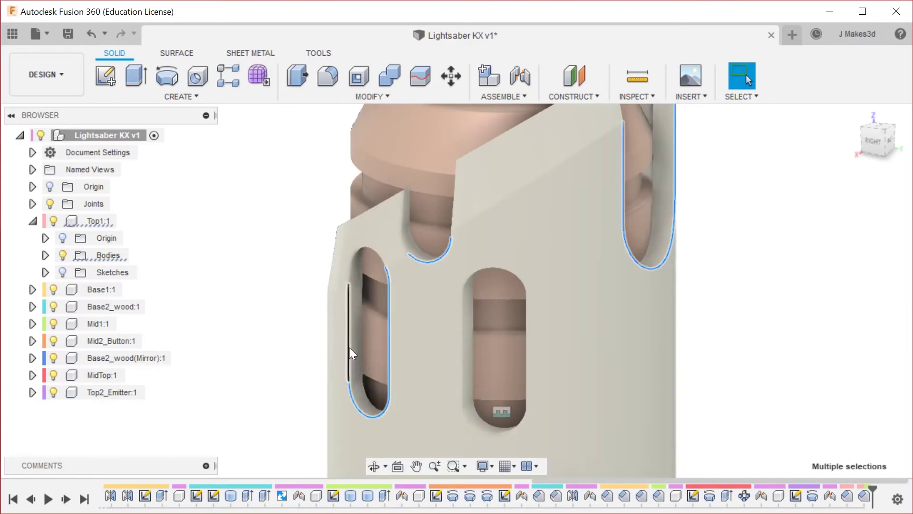
left_click(352, 301, "shift")
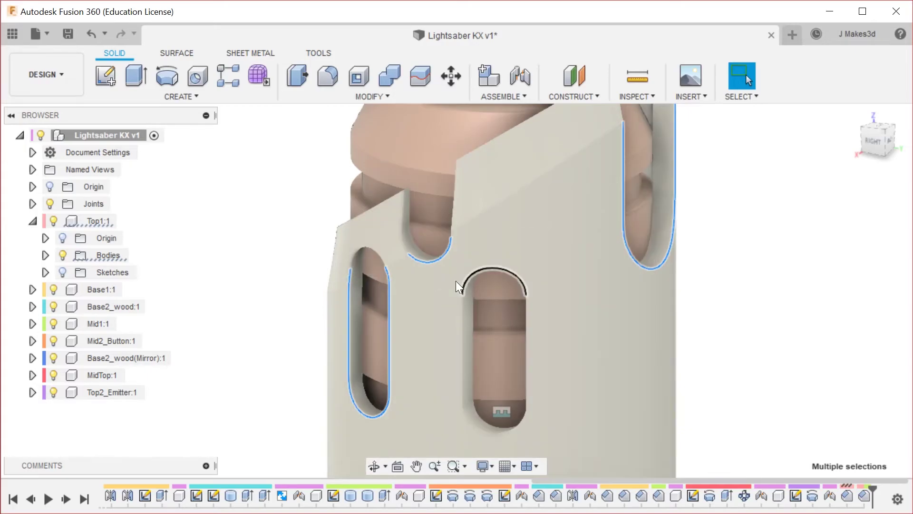
left_click(463, 323, "shift")
left_click(469, 281, "shift")
left_click(527, 367, "shift")
left_click(522, 423, "shift")
Add the outer edges of the two closed slots on Top1's left side to the edge selection.
middle_click_drag(815, 305, 606, 302, "shift")
scroll(337, 390, "down", 3)
scroll(712, 365, "up", 3)
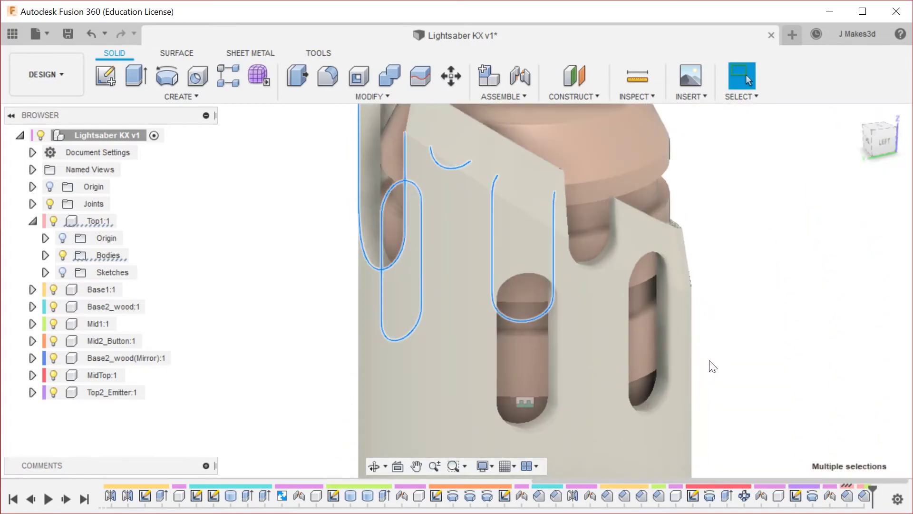
left_click(669, 310, "shift")
left_click(661, 396, "shift")
scroll(627, 271, "up", 3)
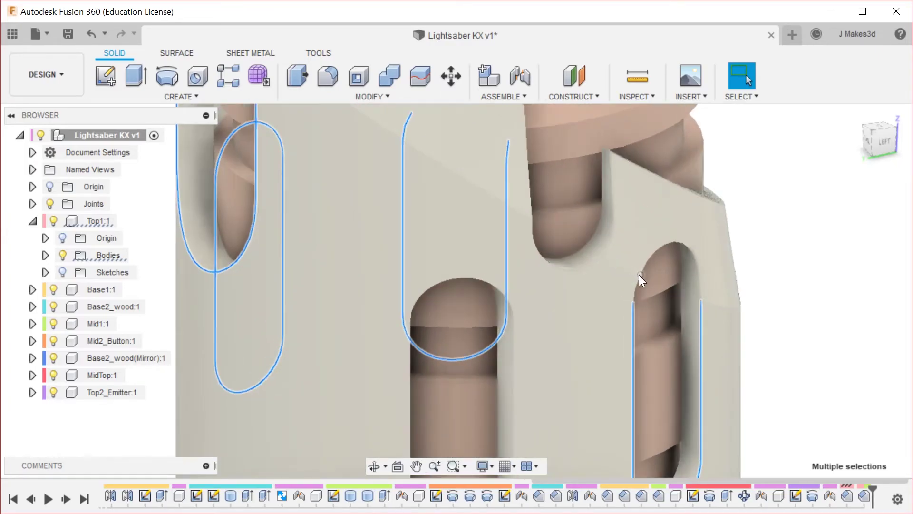
scroll(666, 276, "down", 3)
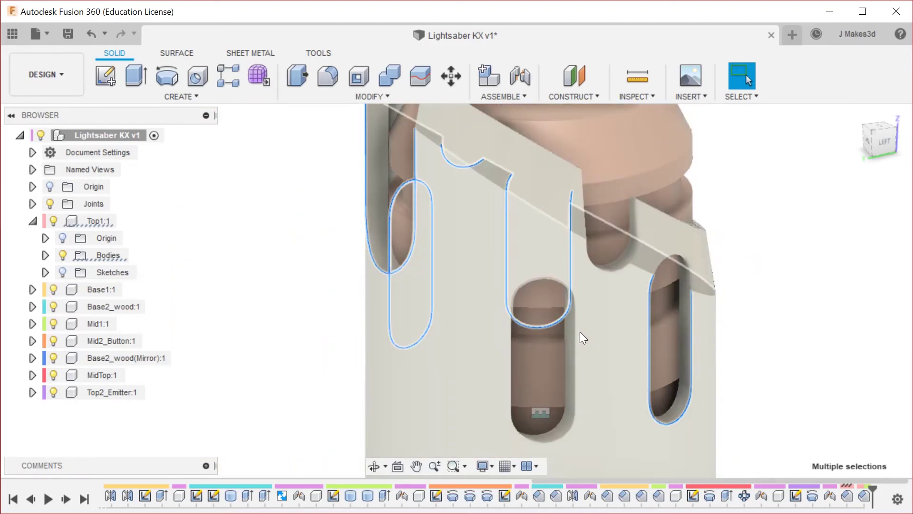
left_click(574, 330, "shift")
left_click(566, 279, "shift")
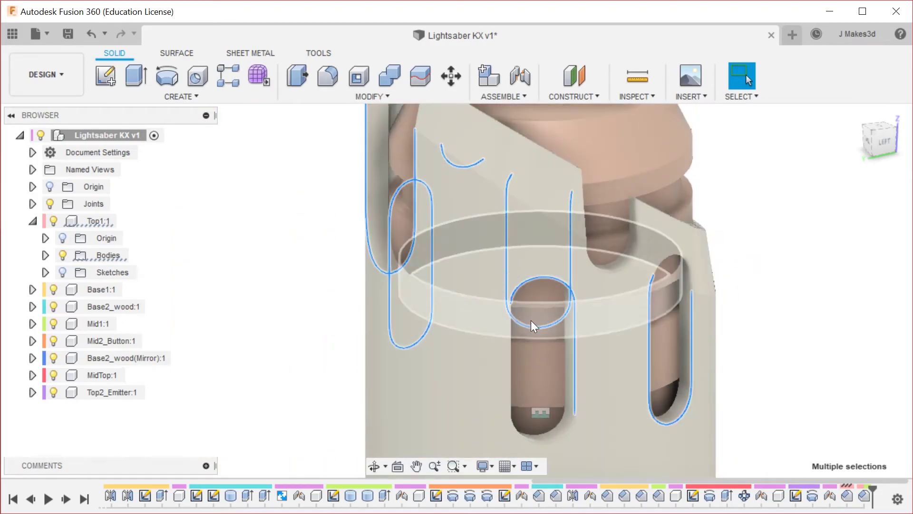
left_click(510, 370, "shift")
left_click(524, 430, "shift")
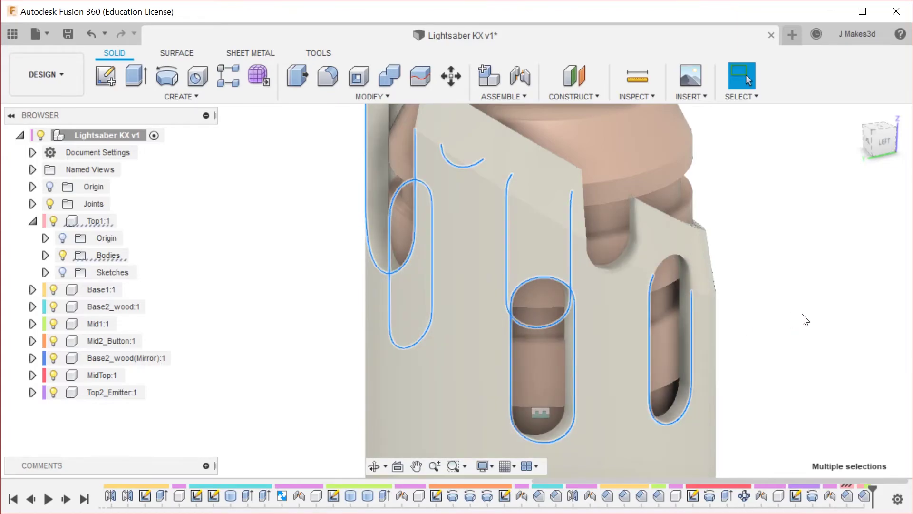
Try to fillet the selected slot edges with a 1 mm constant radius.
type("sf")
key("Down")
key("Down")
key("Down")
key("Down")
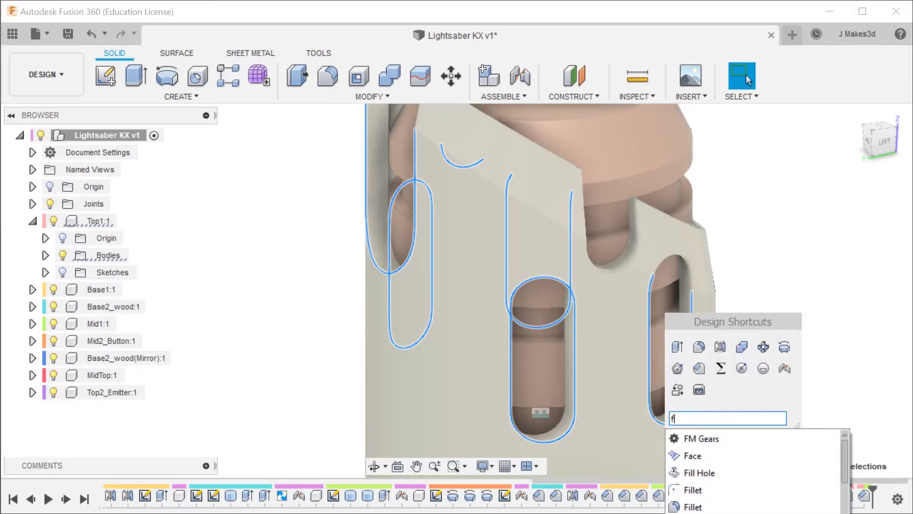
key("Return")
scroll(546, 301, "down", 3)
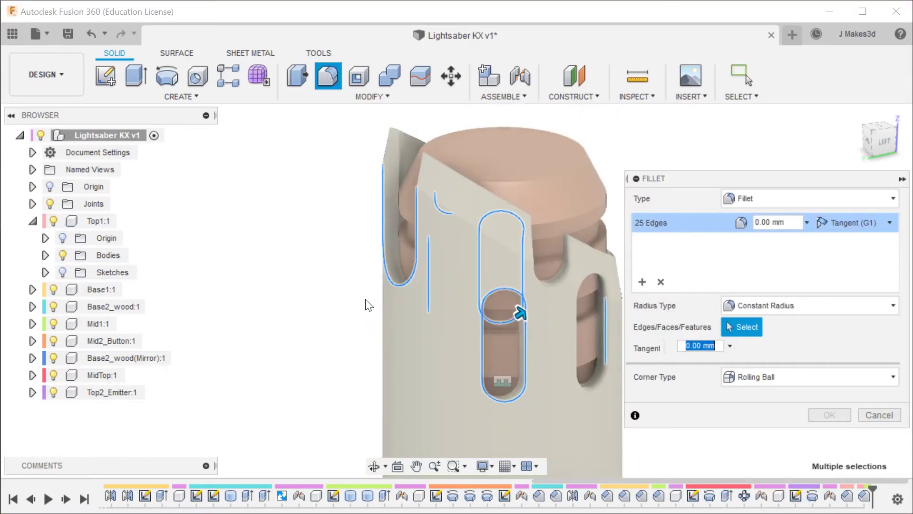
type("1")
key("Tab")
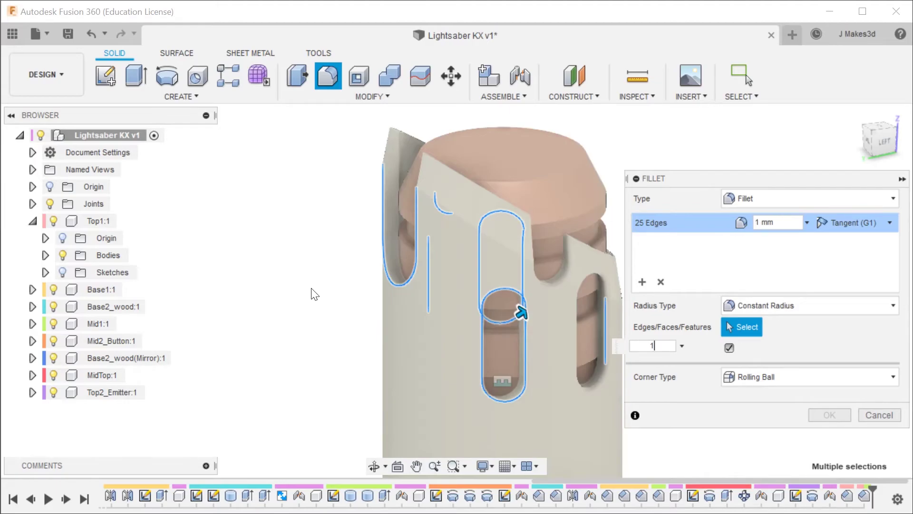
Try to correct the 1 mm fillet by reselecting closed-slot edges and adding the left-side notch edges.
middle_click_drag(364, 283, 162, 270, "shift")
scroll(279, 313, "up", 5)
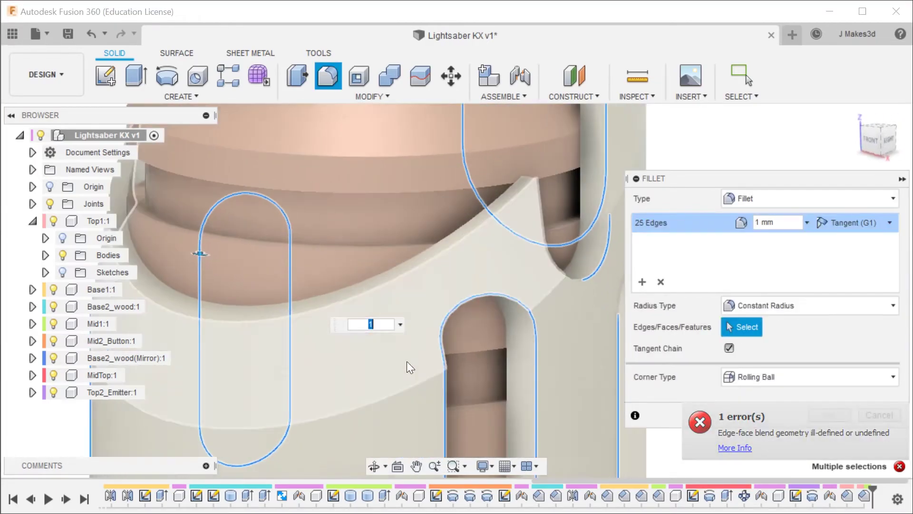
left_click(519, 296)
middle_click_drag(566, 333, 307, 298, "shift")
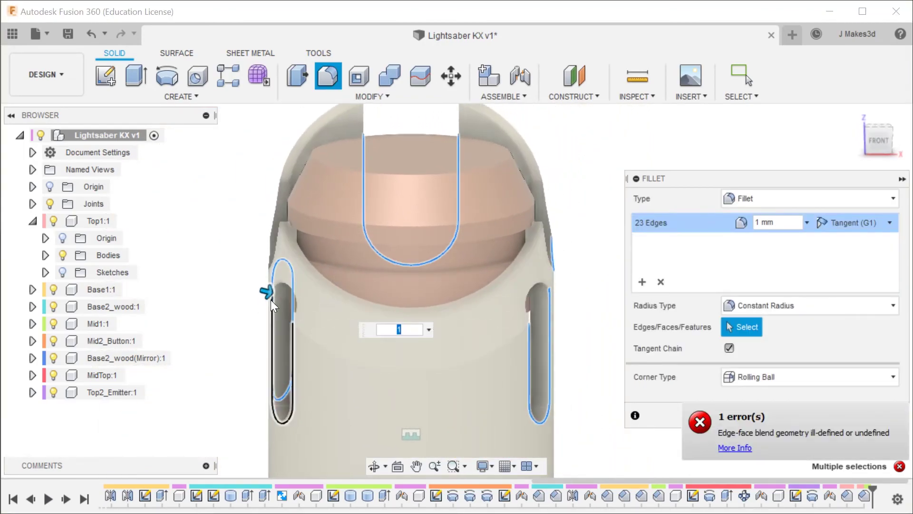
middle_click_drag(577, 267, 665, 262, "shift")
scroll(327, 371, "up", 5)
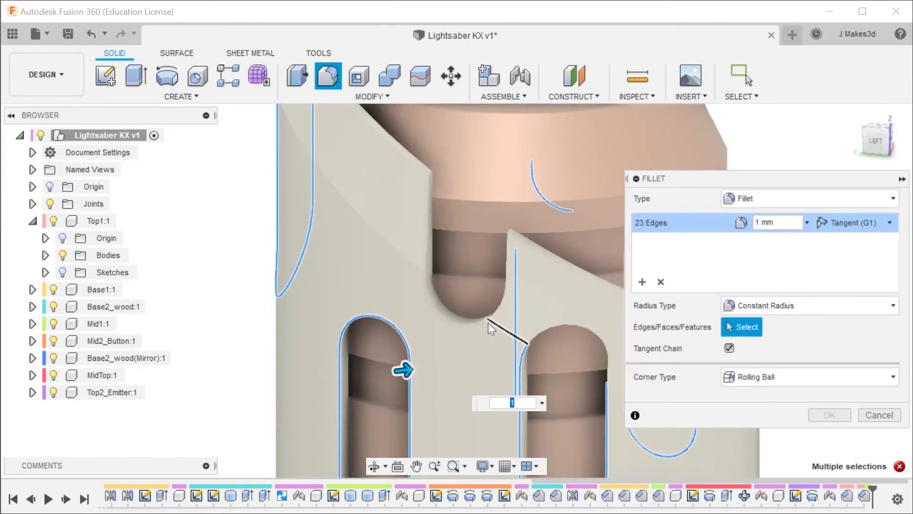
left_click(463, 324)
scroll(326, 285, "down", 5)
middle_click_drag(326, 286, 523, 273, "shift")
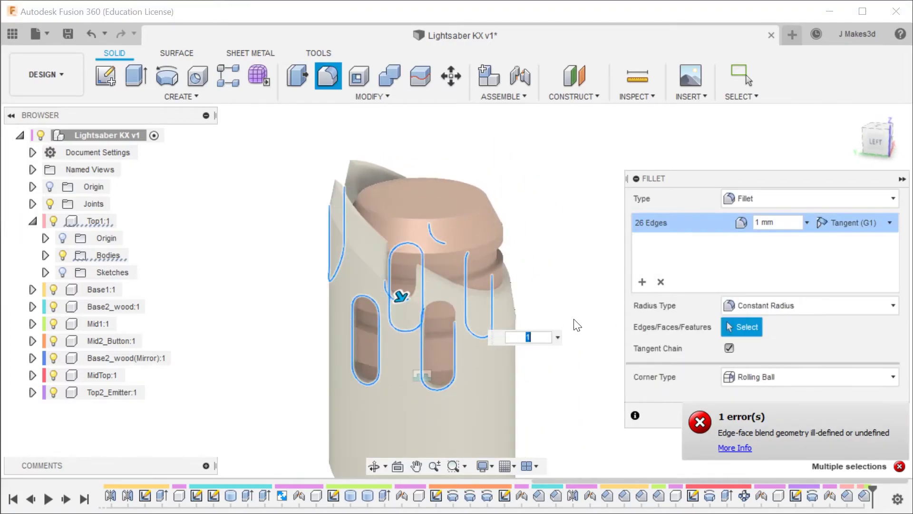
key("Escape")
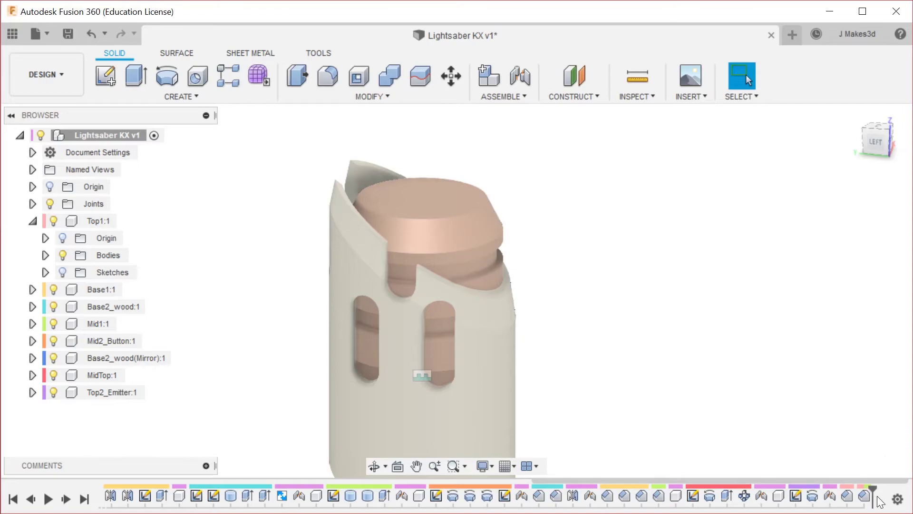
Roll the timeline back before the last two features and select the left-side notch and closed-slot edges for a fillet.
left_click_drag(874, 486, 835, 486)
key("s")
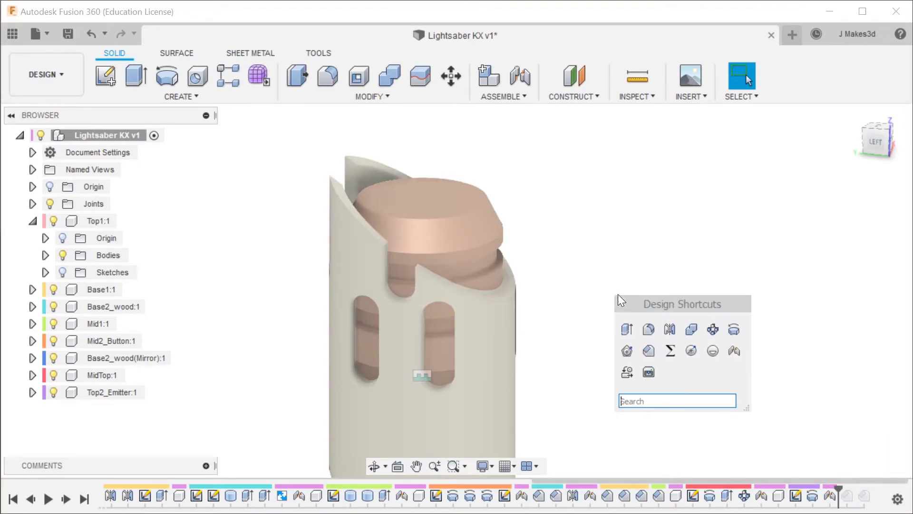
left_click(648, 329)
scroll(383, 294, "up", 5)
left_click(401, 307)
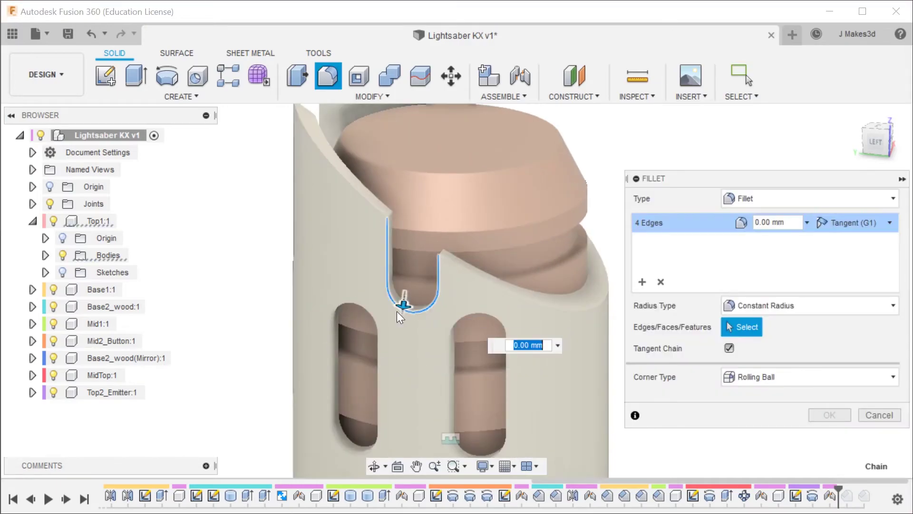
left_click(376, 327)
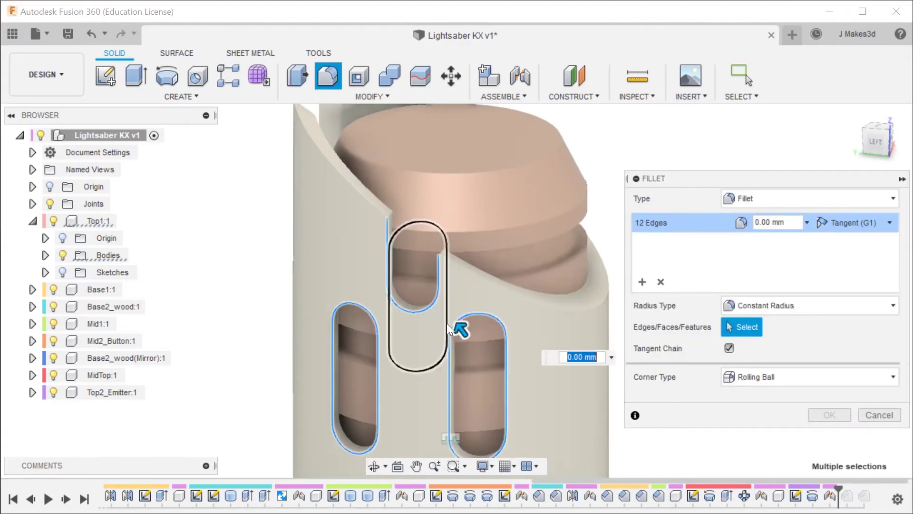
left_click(448, 322)
scroll(387, 328, "down", 4)
middle_click_drag(326, 324, 409, 292, "shift")
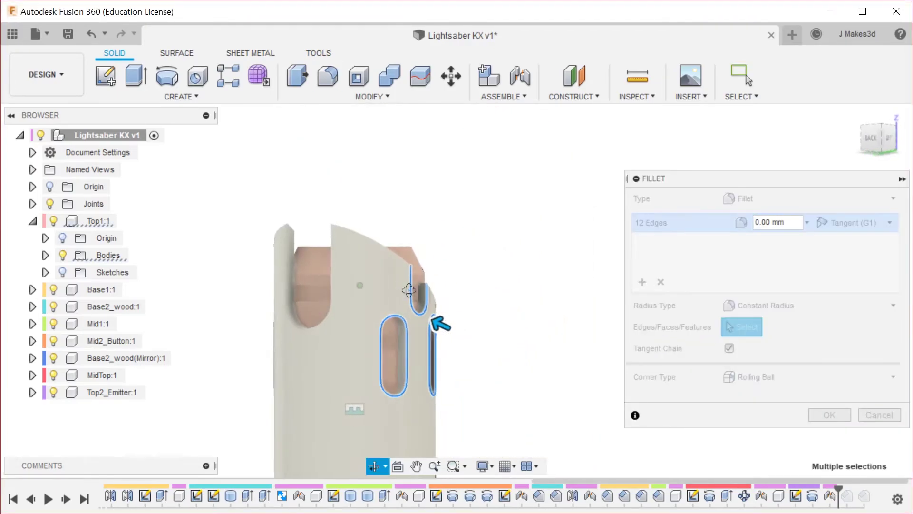
Add the outer edges of the back slot, the right-side closed slots and the right-side notch to the fillet.
left_click(310, 327)
middle_click_drag(310, 328, 321, 292, "shift")
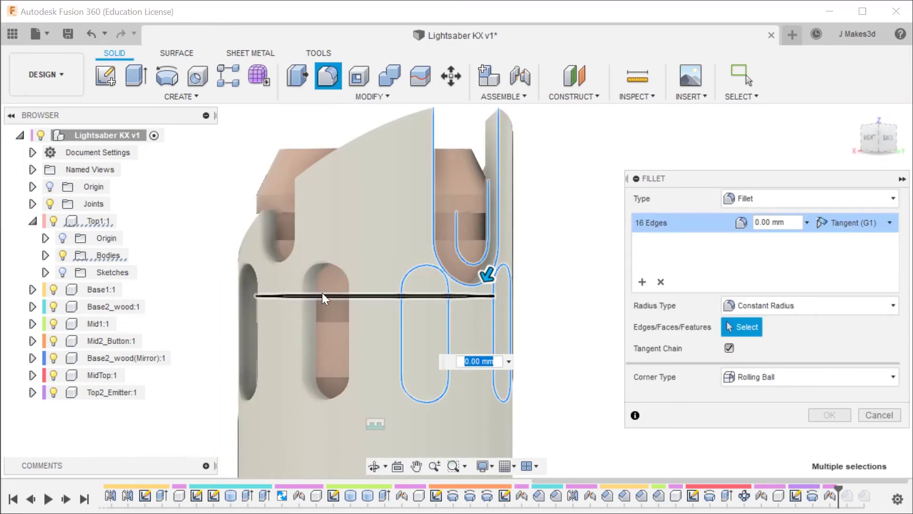
left_click(321, 262)
left_click(249, 264)
middle_click_drag(181, 362, 251, 383, "shift")
left_click(292, 259)
Fillet all selected slot and notch edges with a 1 mm radius, and roll the timeline forward to its end.
type("1")
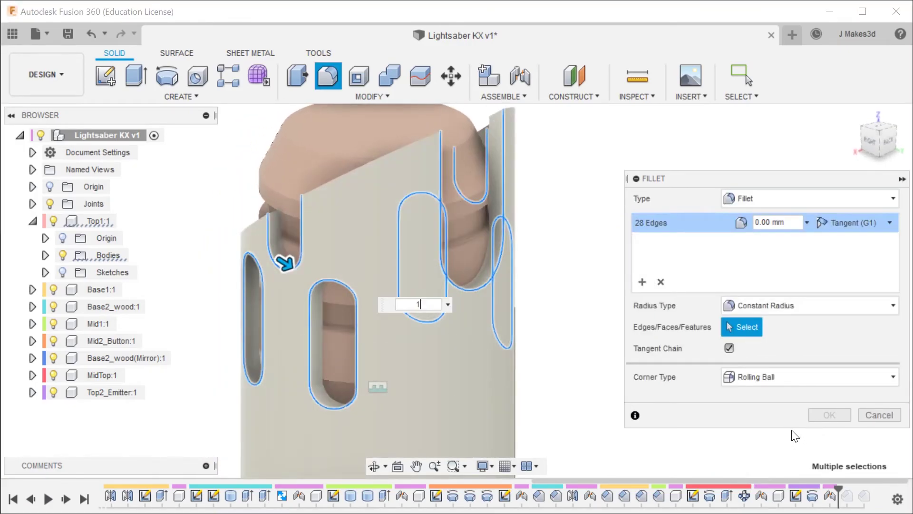
middle_click_drag(523, 428, 424, 414, "shift")
left_click(828, 412)
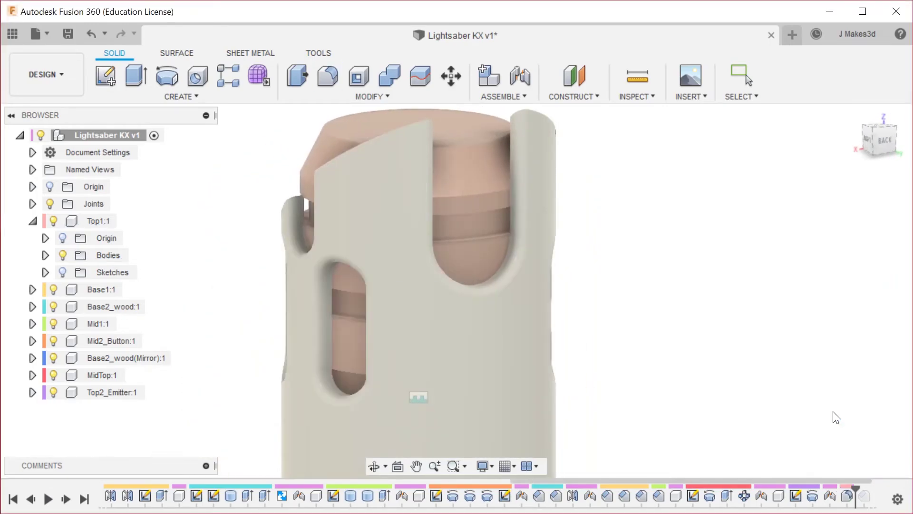
left_click(73, 497)
left_click(72, 497)
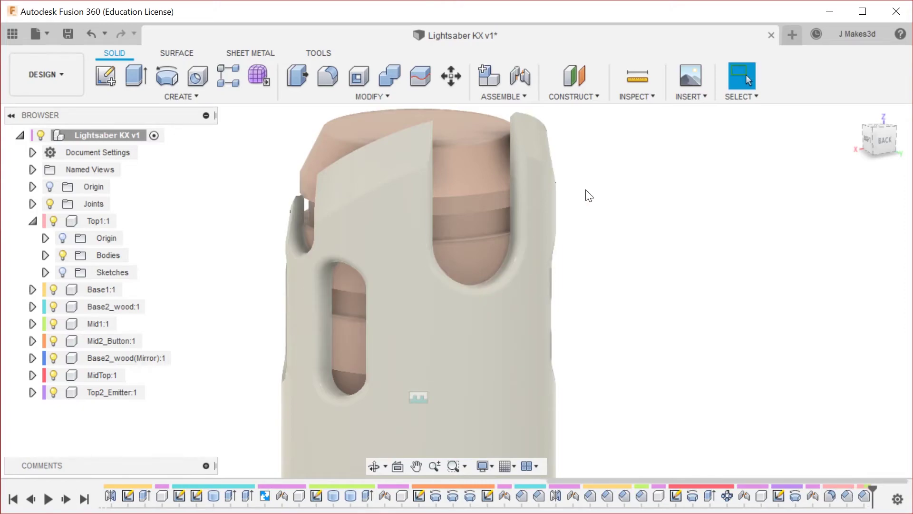
Inspect the filleted slots, the emitter end and the rest of the hilt from several sides.
scroll(589, 195, "down", 3)
middle_click_drag(573, 292, 601, 300, "shift")
key("Escape")
middle_click_drag(585, 253, 560, 294, "shift")
key("Escape")
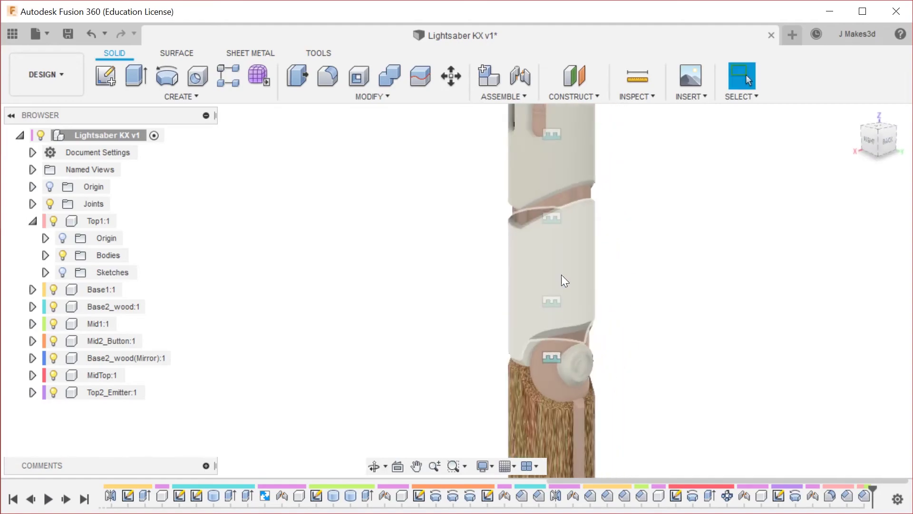
scroll(559, 292, "up", 6)
middle_click_drag(644, 235, 713, 280, "shift")
scroll(490, 361, "down", 6)
middle_click_drag(679, 234, 737, 222, "shift")
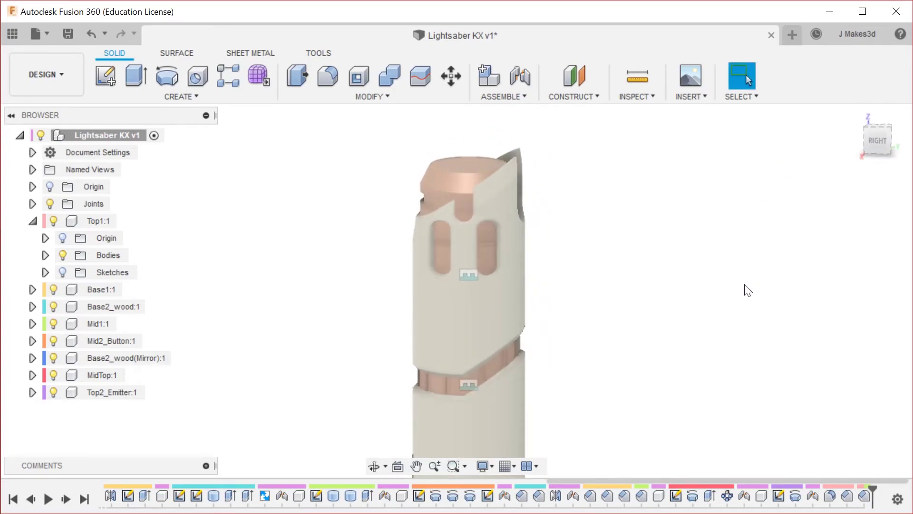
scroll(519, 304, "down", 8)
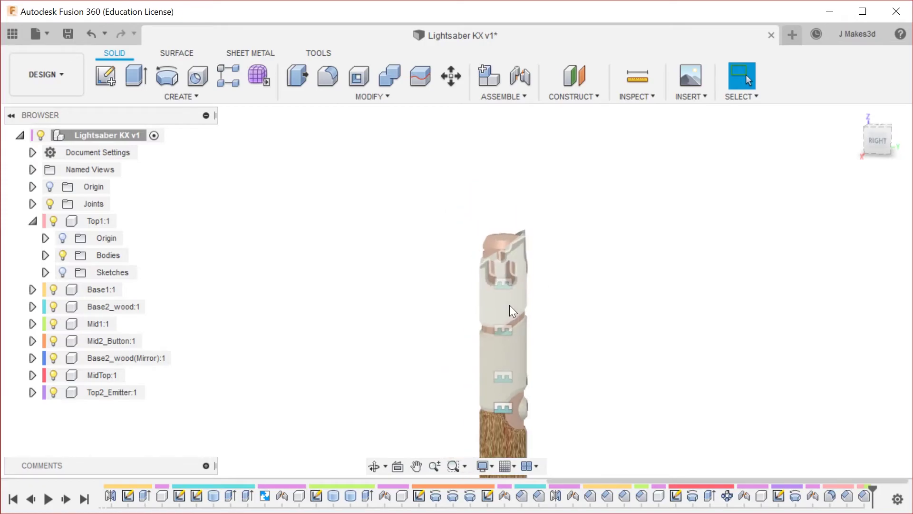
Set the appearance to apply to faces and search the appearance library for "blue".
scroll(479, 448, "up", 10)
middle_click_drag(571, 298, 492, 266, "shift")
key("a")
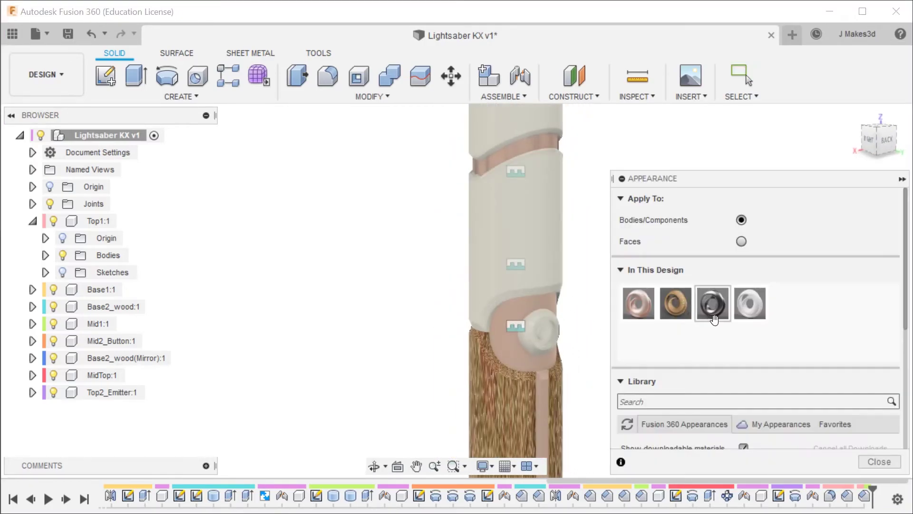
left_click(761, 403)
type("blue")
left_click(741, 241)
scroll(736, 351, "down", 6)
scroll(756, 388, "down", 2)
scroll(540, 404, "up", 6)
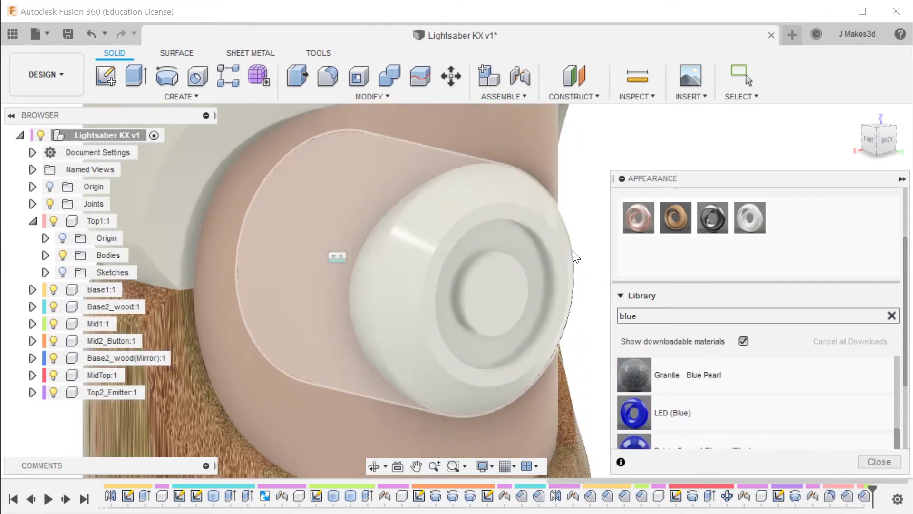
Apply the LED (Blue) appearance to the faces of the ring groove in the hilt's round button.
scroll(573, 250, "up", 3)
left_click_drag(637, 413, 525, 292)
middle_click_drag(525, 292, 413, 280, "shift")
left_click_drag(657, 407, 498, 337)
scroll(444, 263, "down", 4)
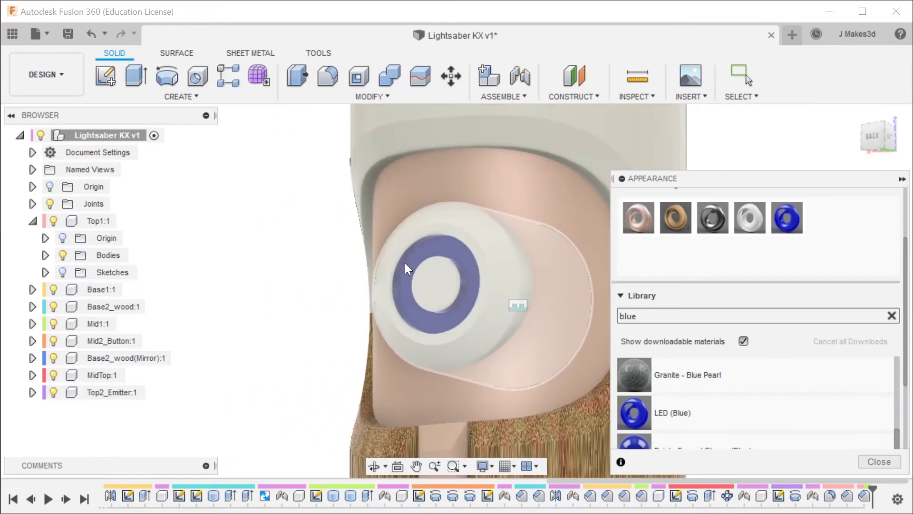
scroll(390, 265, "down", 5)
key("Escape")
Switch to the Render workspace and start an in-canvas render of the whole hilt.
middle_click_drag(497, 265, 607, 302, "shift")
scroll(546, 265, "down", 3)
scroll(459, 236, "up", 5)
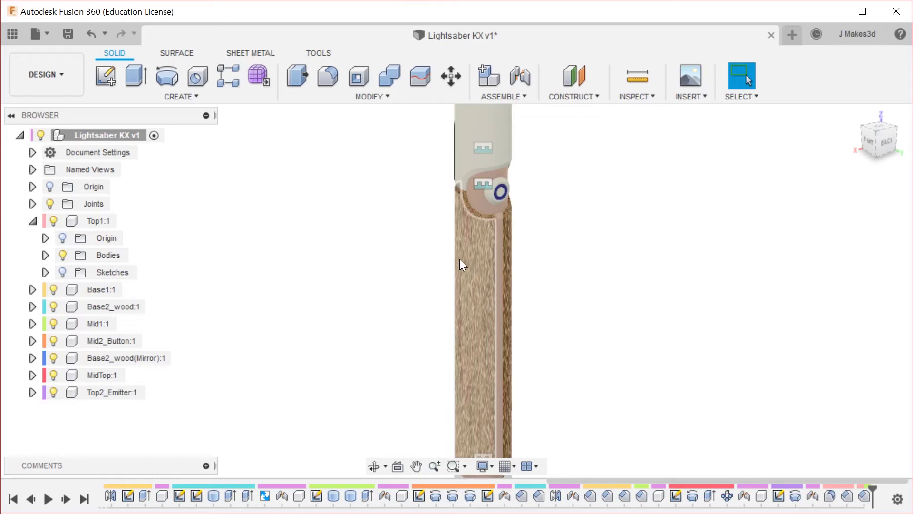
scroll(464, 229, "down", 3)
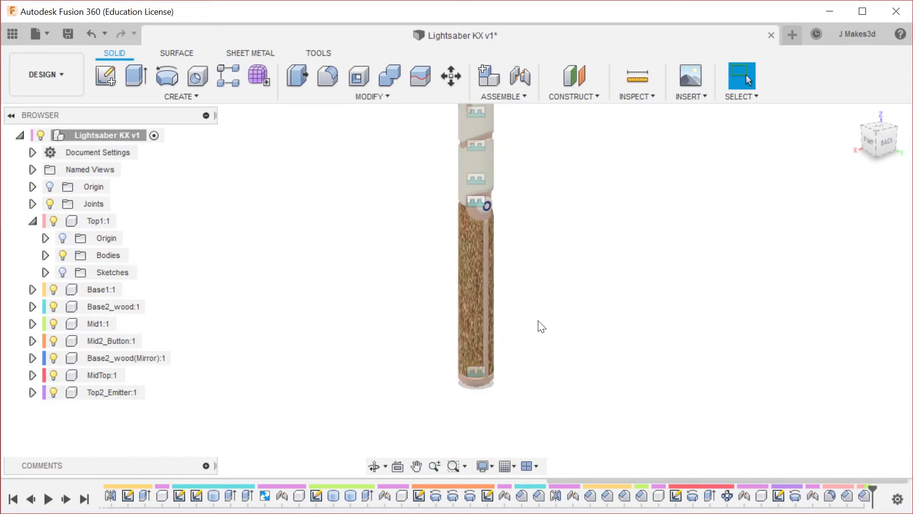
left_click(59, 67)
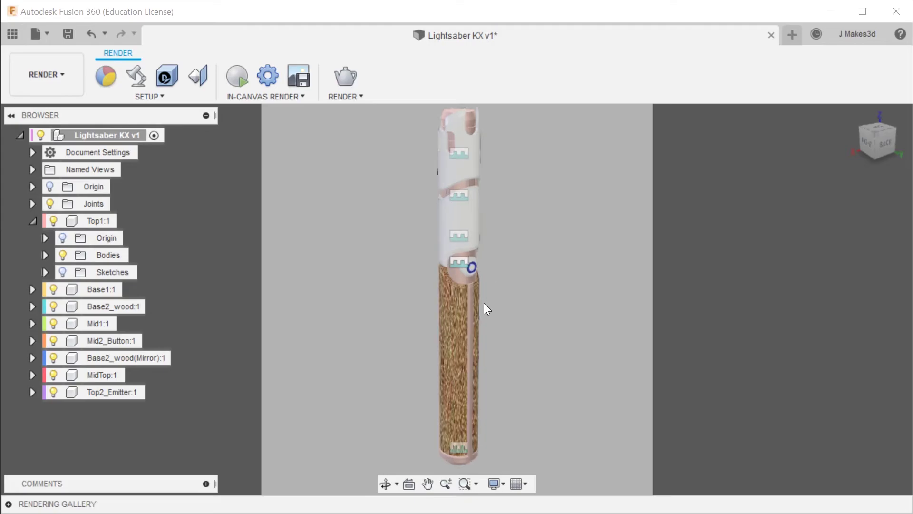
left_click(226, 74)
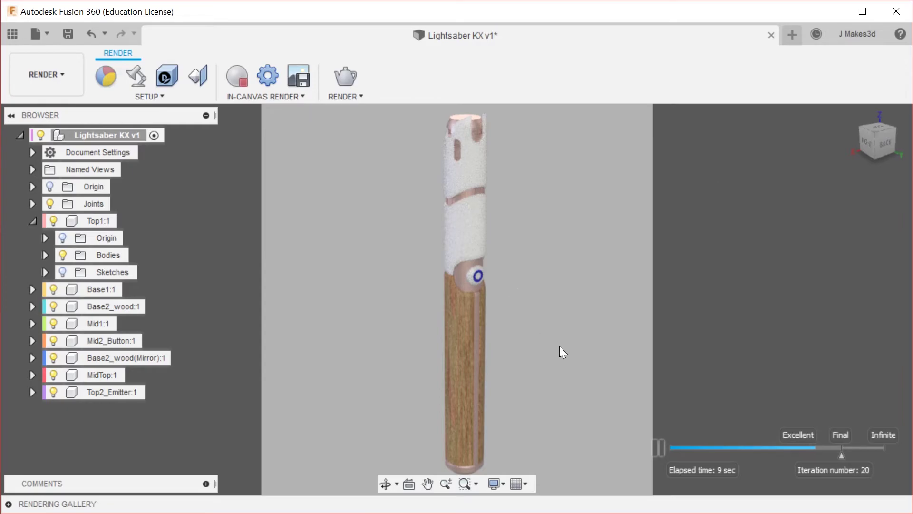
middle_click_drag(543, 348, 575, 347, "shift")
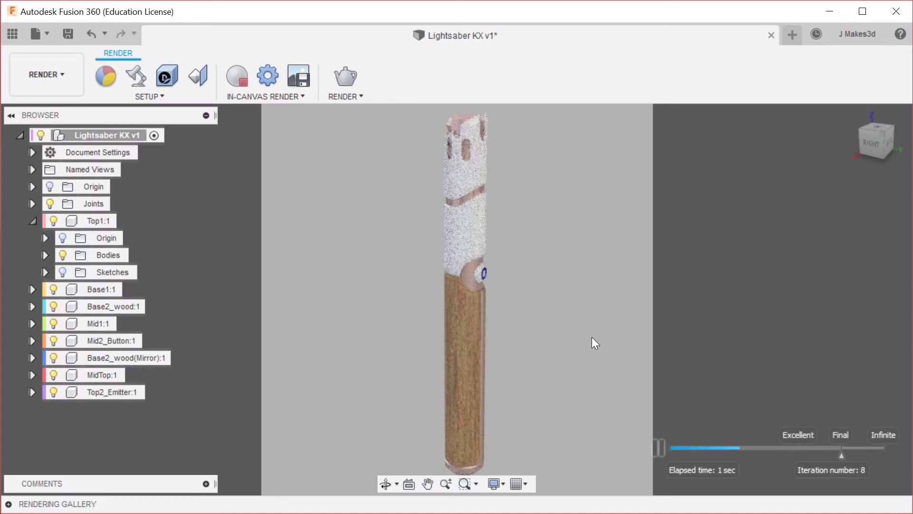
Search the appearance library for "3D" and download 3D Koa - Curly - Glossy and 3D Koa - Curly - Semigloss.
key("a")
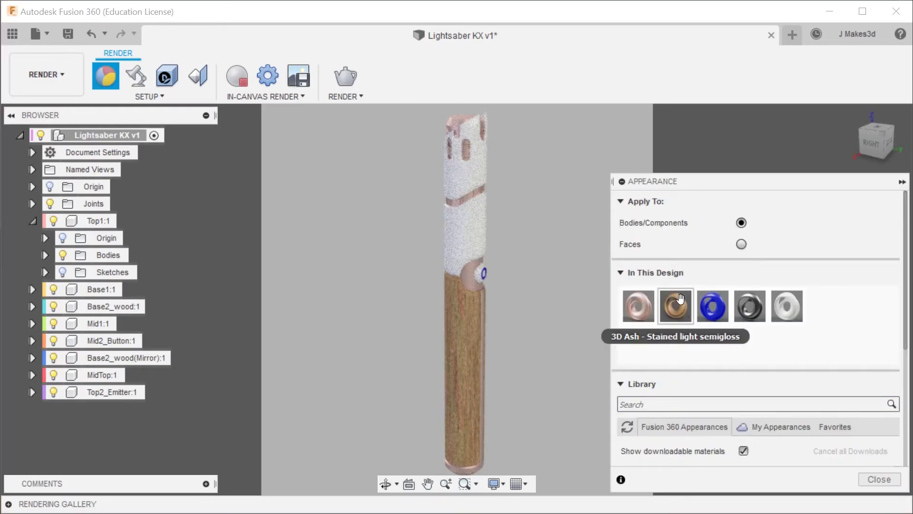
left_click(751, 403)
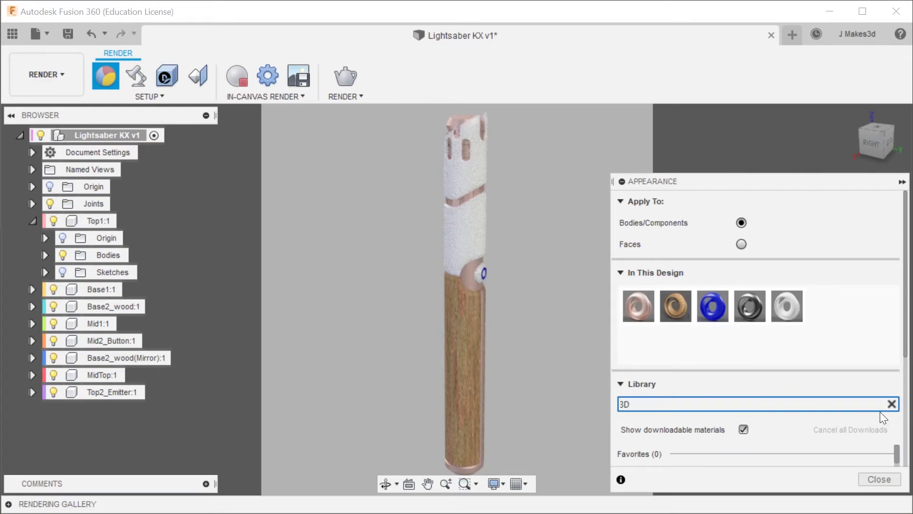
scroll(792, 383, "down", 3)
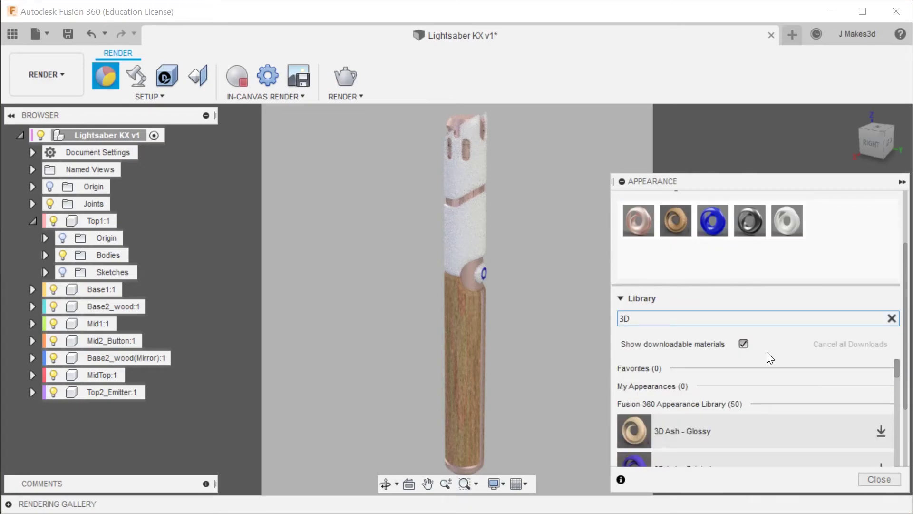
scroll(758, 356, "down", 3)
scroll(755, 360, "down", 6)
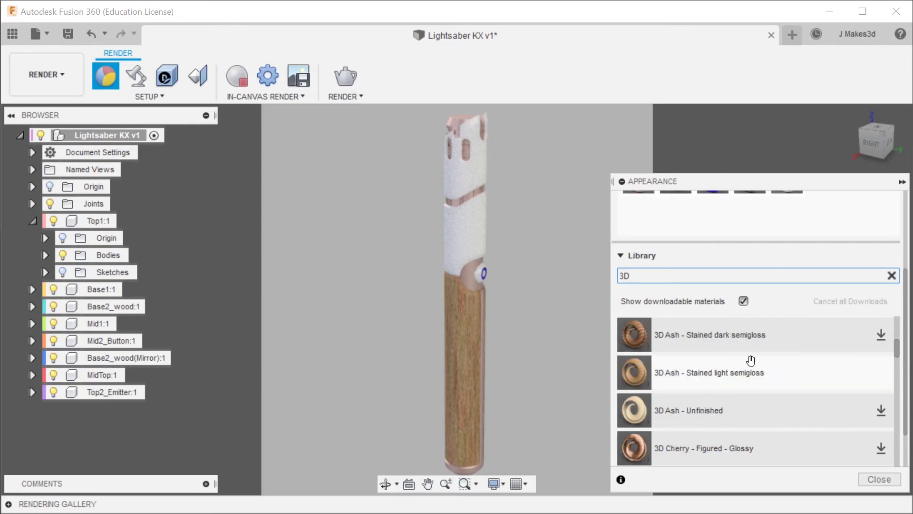
scroll(765, 387, "down", 2)
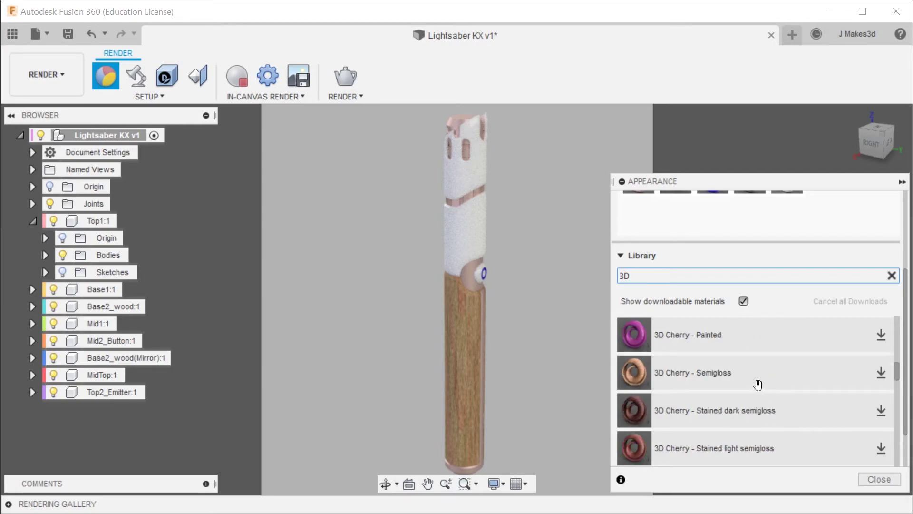
scroll(694, 344, "down", 2)
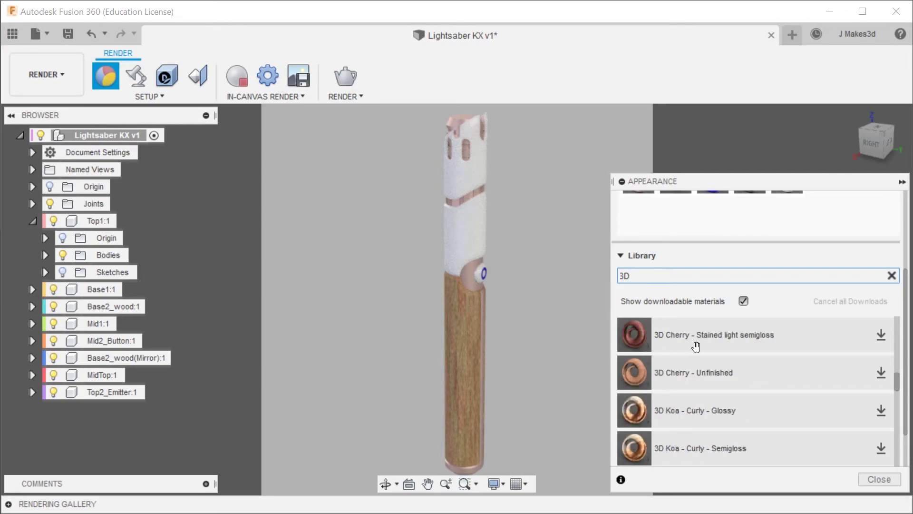
scroll(742, 353, "down", 2)
scroll(749, 359, "up", 2)
left_click(881, 448)
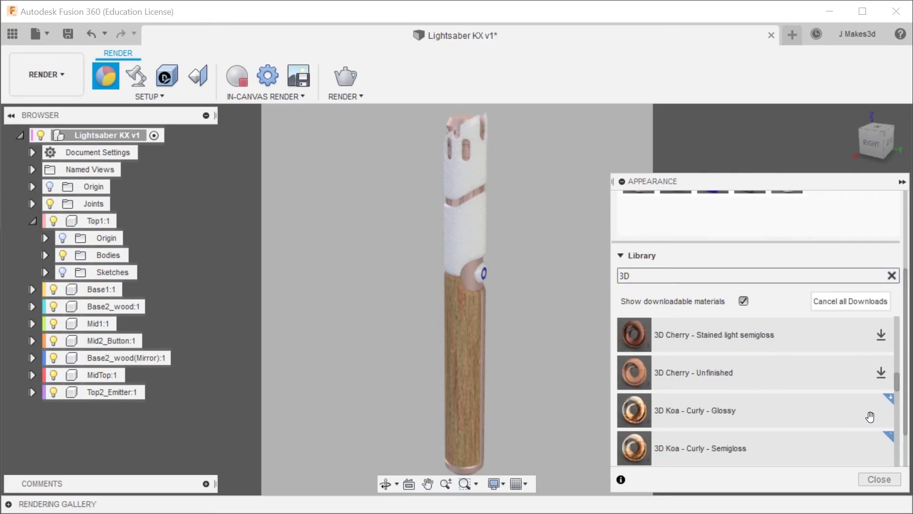
Download the 3D Maple - Glossy, 3D Maple - Curly - Glossy and 3D Oak - Stained light semigloss appearances.
scroll(804, 409, "down", 2)
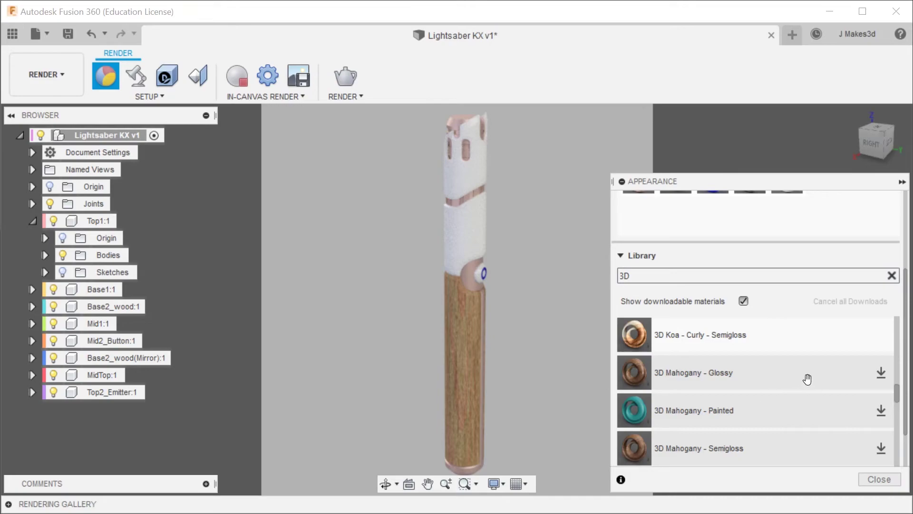
scroll(801, 376, "down", 3)
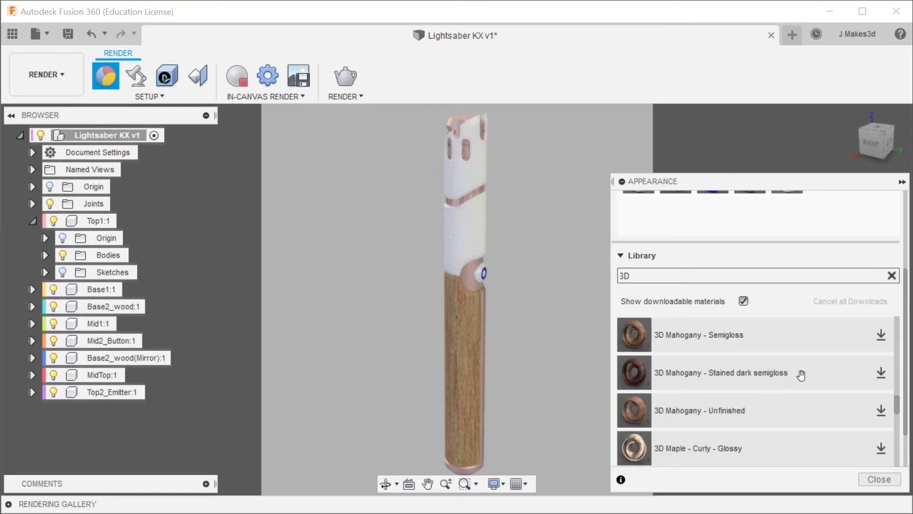
scroll(798, 392, "down", 3)
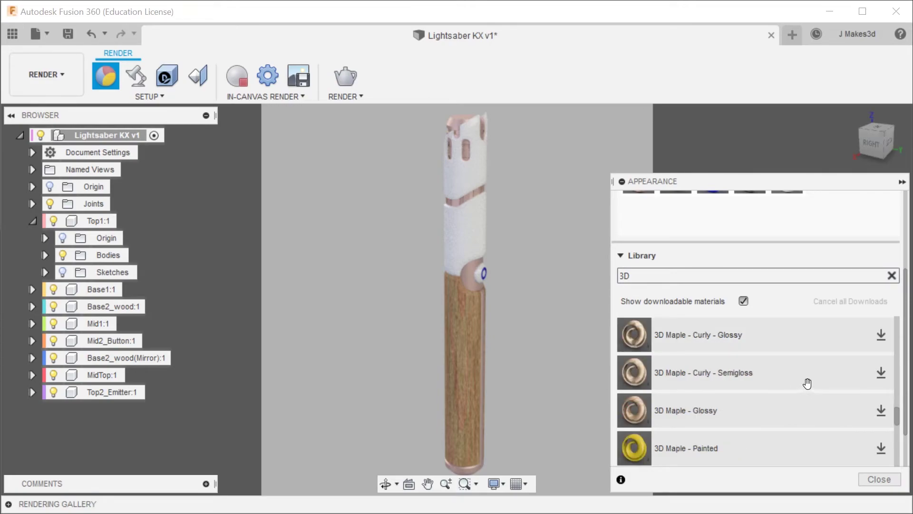
left_click(882, 410)
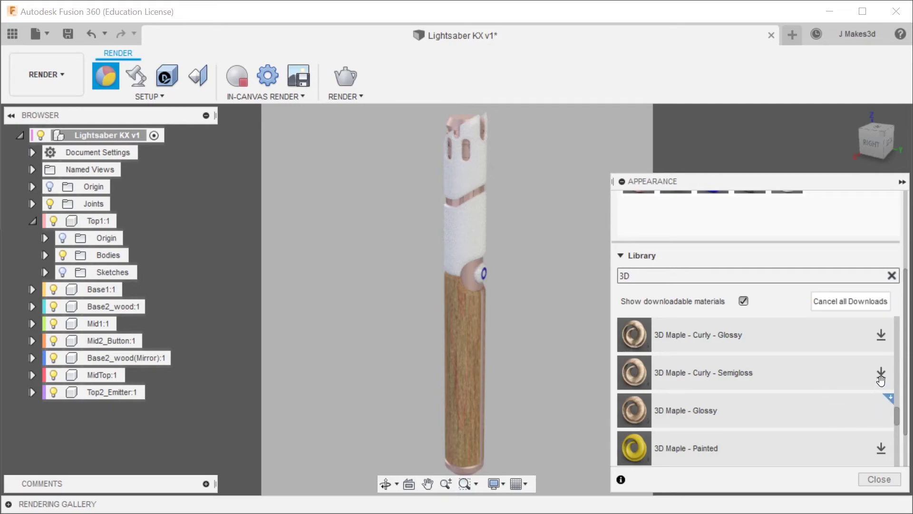
left_click(881, 337)
scroll(809, 385, "down", 8)
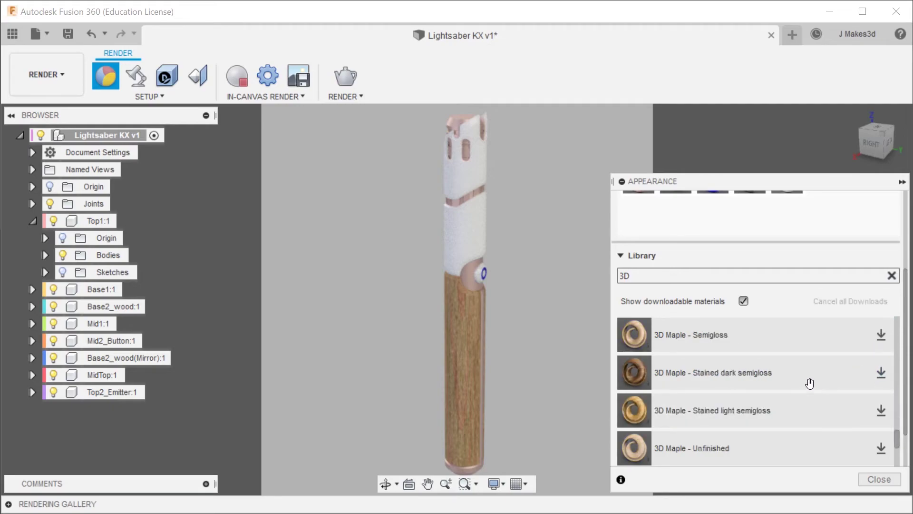
left_click(883, 411)
Add 3D Koa - Curly - Glossy and 3D Koa - Curly - Semigloss to the appearances in this design.
scroll(780, 405, "up", 10)
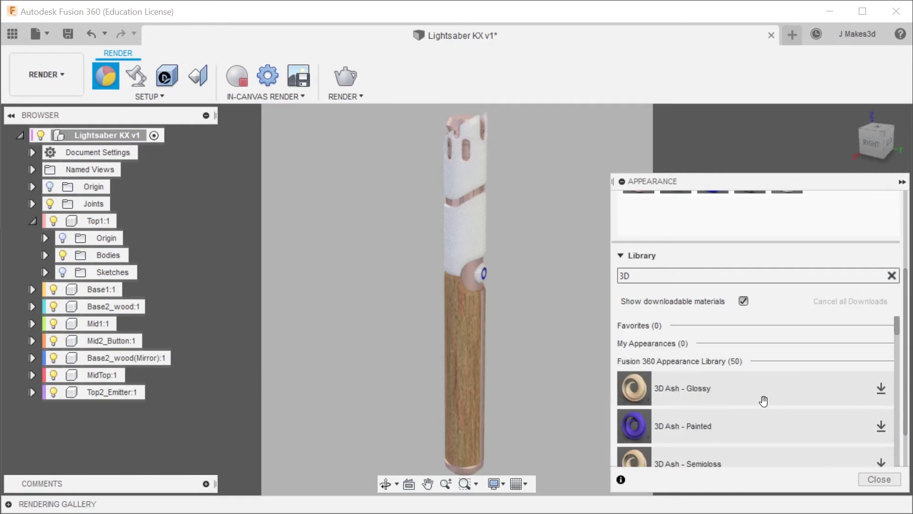
scroll(763, 401, "up", 3)
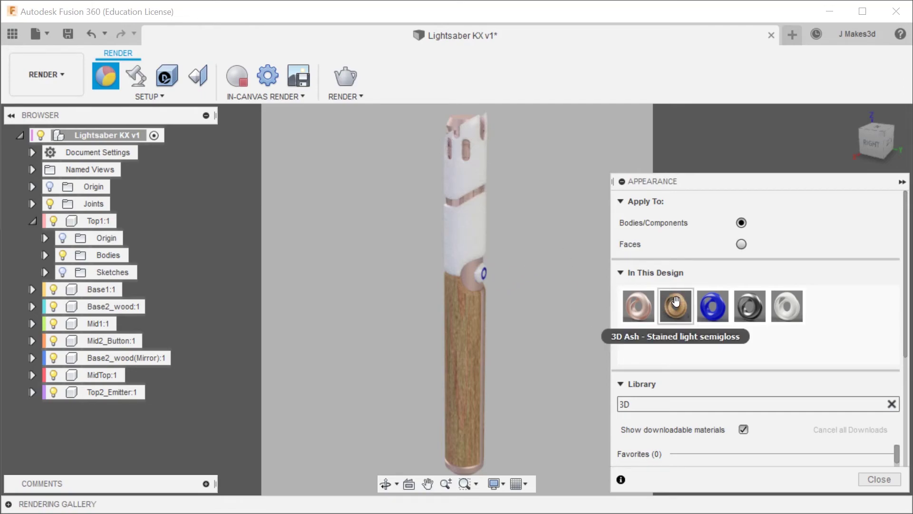
scroll(733, 378, "down", 3)
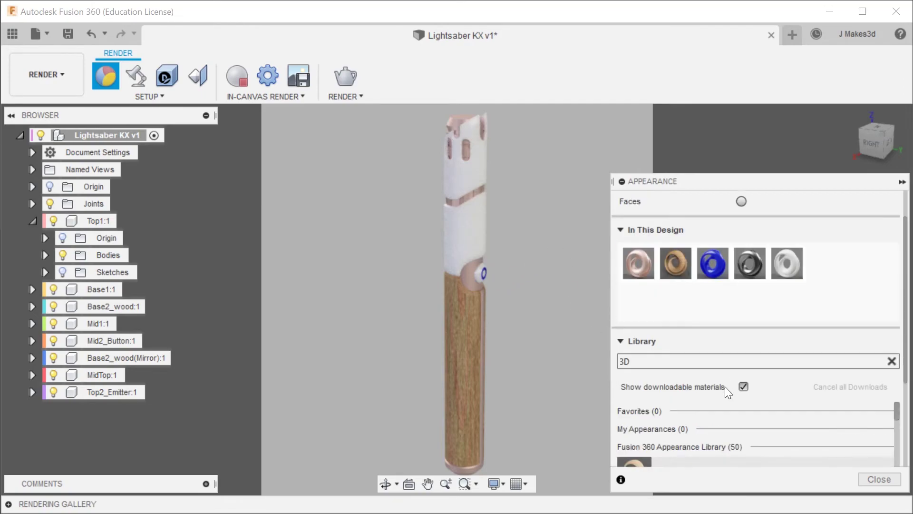
left_click_drag(697, 407, 735, 267)
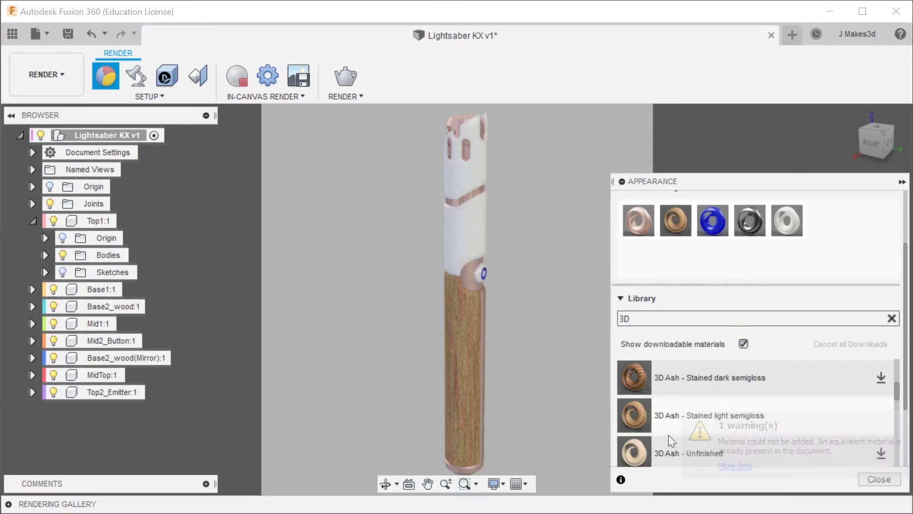
scroll(706, 414, "down", 3)
scroll(708, 412, "down", 4)
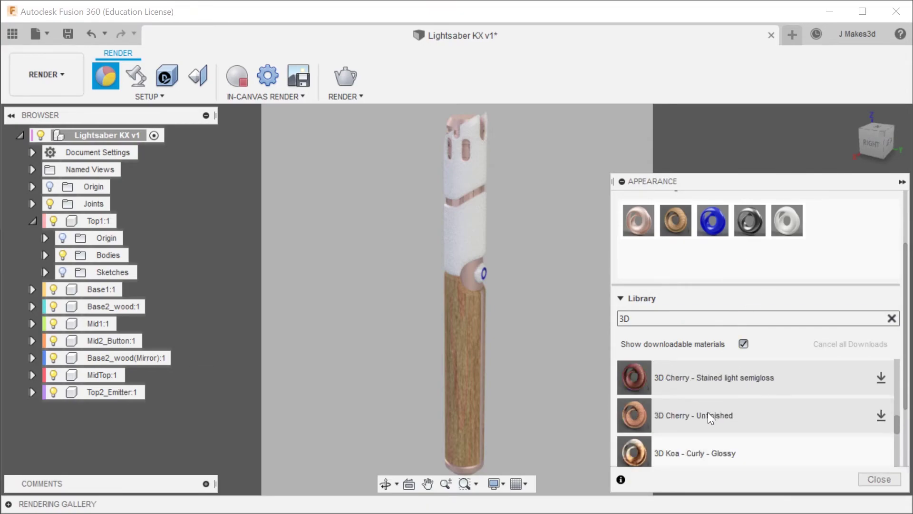
left_click_drag(708, 428, 757, 266)
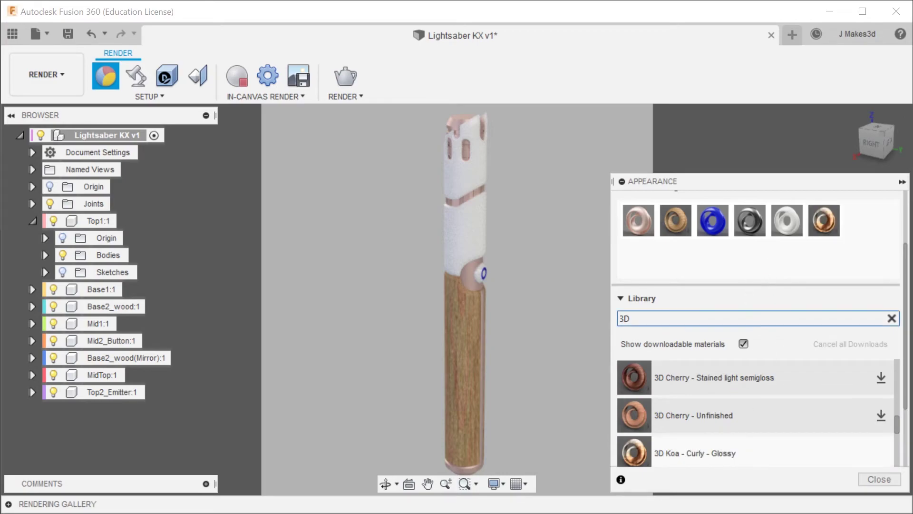
scroll(744, 361, "down", 1)
left_click_drag(746, 405, 736, 235)
scroll(757, 402, "up", 3)
scroll(757, 400, "down", 3)
Add 3D Maple - Curly - Glossy, 3D Maple - Glossy and 3D Oak - Stained light semigloss to the appearances in this design.
scroll(742, 373, "down", 5)
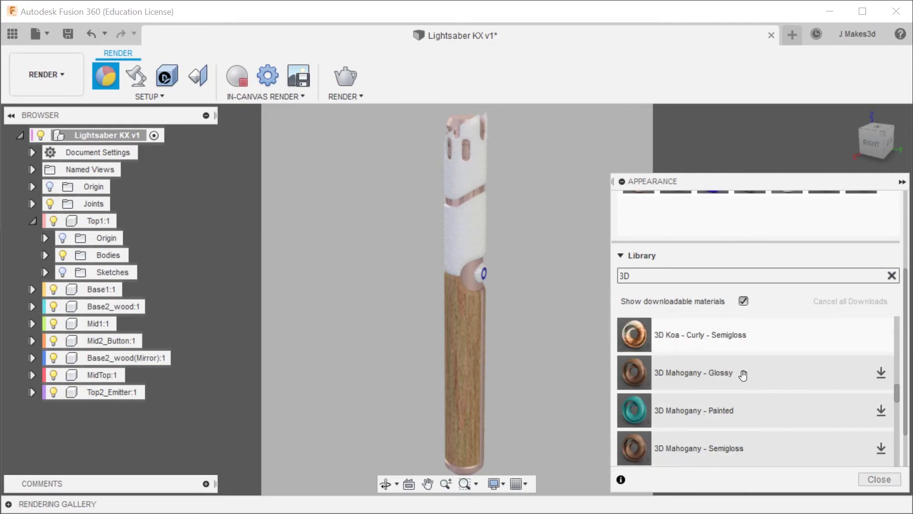
scroll(744, 382, "down", 3)
scroll(725, 372, "up", 3)
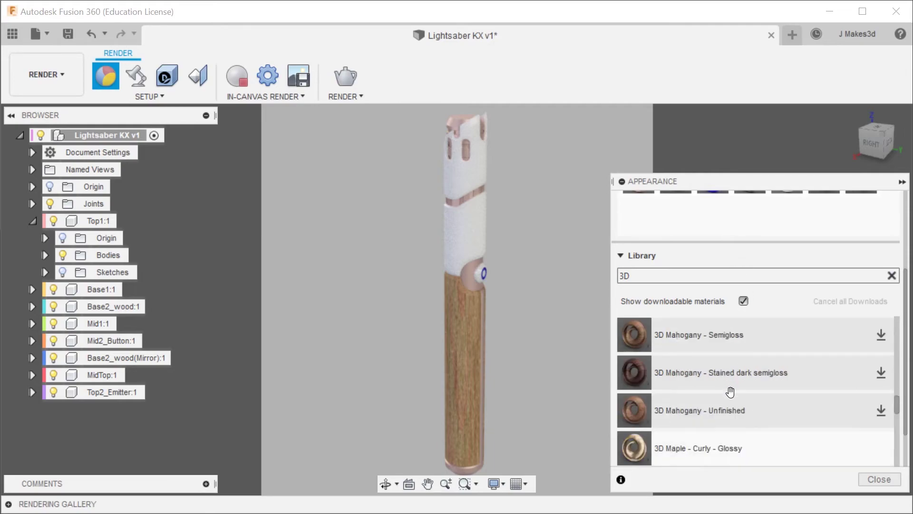
left_click_drag(730, 448, 732, 231)
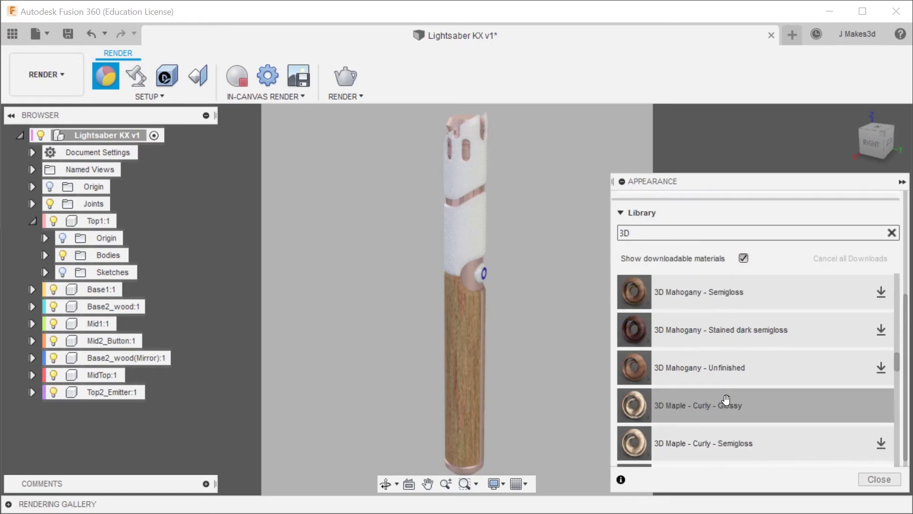
scroll(724, 413, "down", 3)
left_click_drag(730, 367, 746, 201)
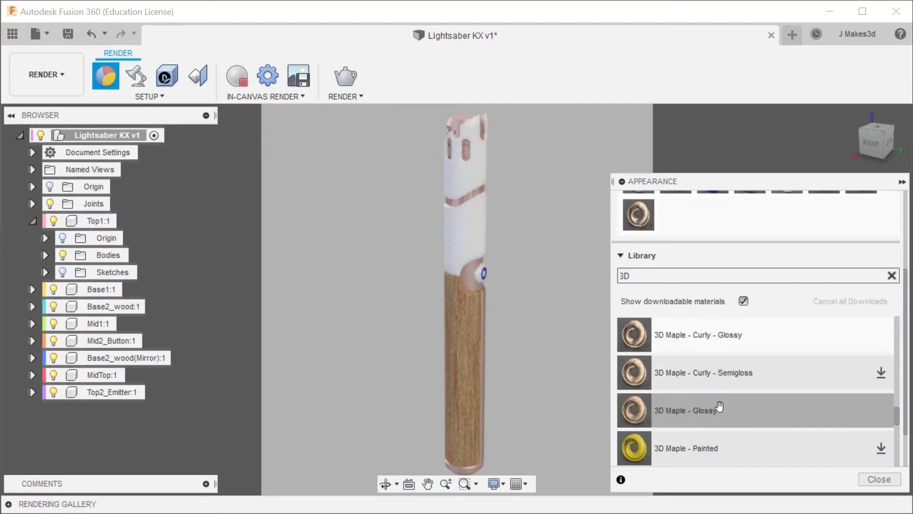
left_click_drag(809, 409, 751, 223)
left_click_drag(896, 414, 891, 458)
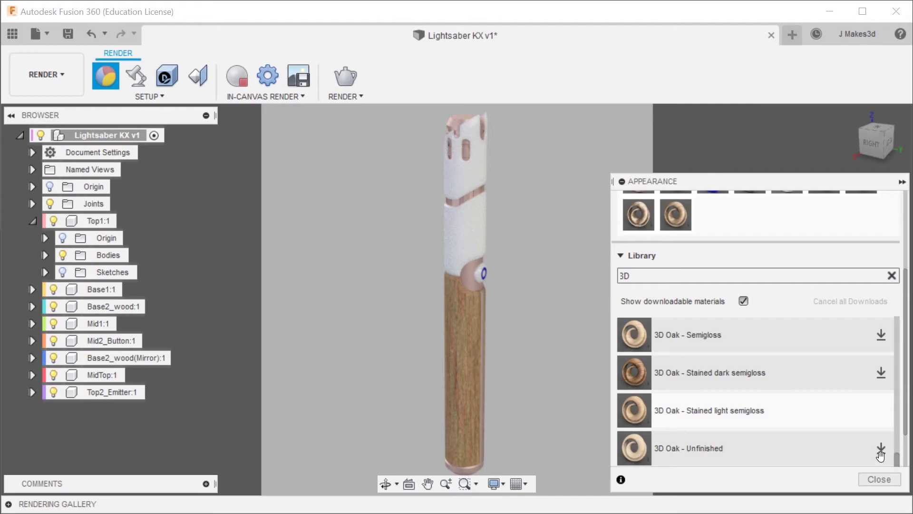
left_click_drag(754, 414, 713, 214)
Replace the existing wood appearance of the hilt's grip parts with 3D Koa - Curly - Glossy and view the rendered grip from another side.
scroll(760, 429, "down", 5)
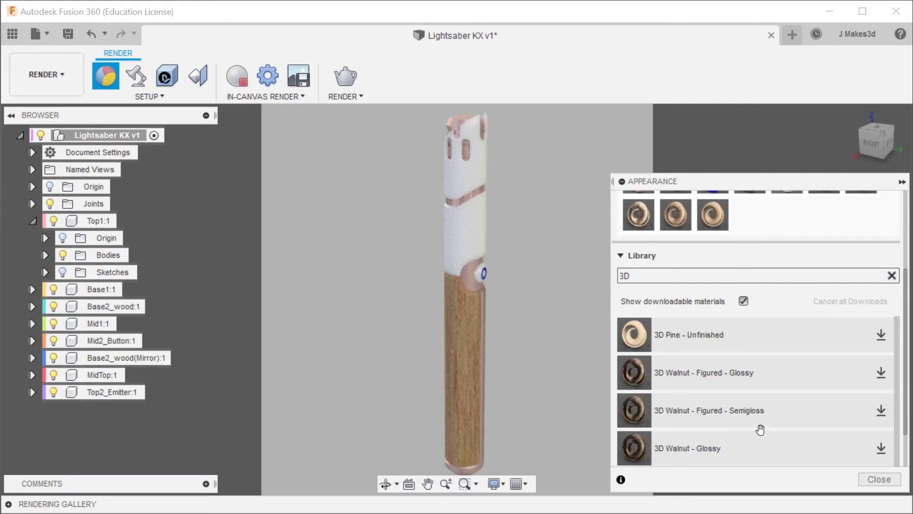
scroll(759, 429, "down", 3)
scroll(753, 414, "up", 10)
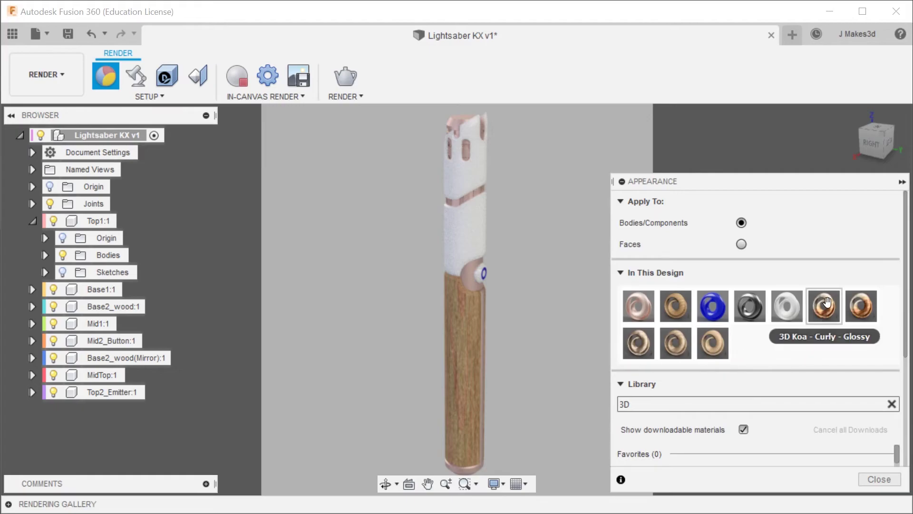
left_click_drag(827, 303, 683, 327)
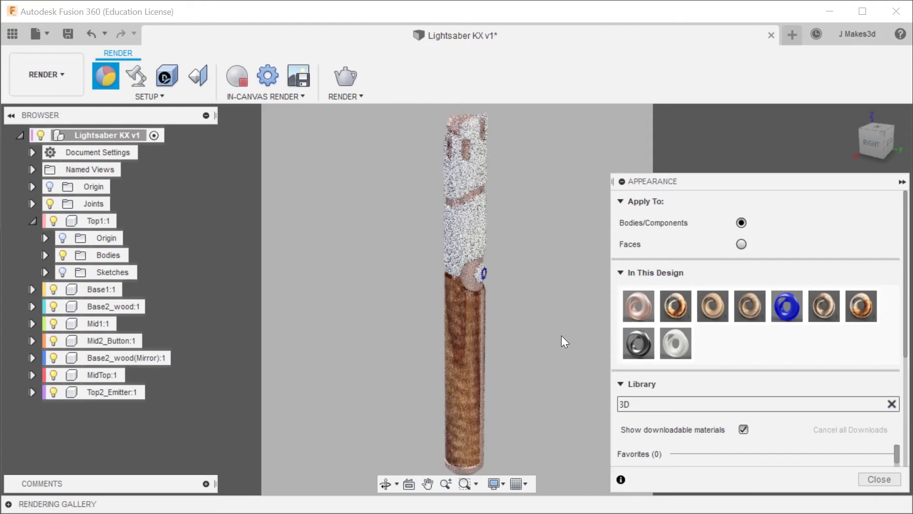
middle_click_drag(589, 291, 535, 270, "shift")
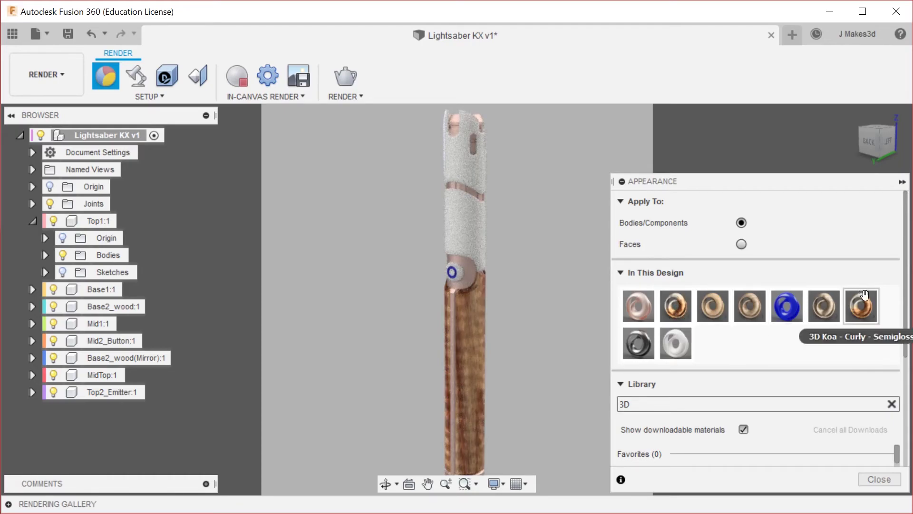
Replace the grip's wood appearance with 3D Koa - Curly - Semigloss and view the rendered hilt from other sides.
left_click_drag(860, 310, 468, 366)
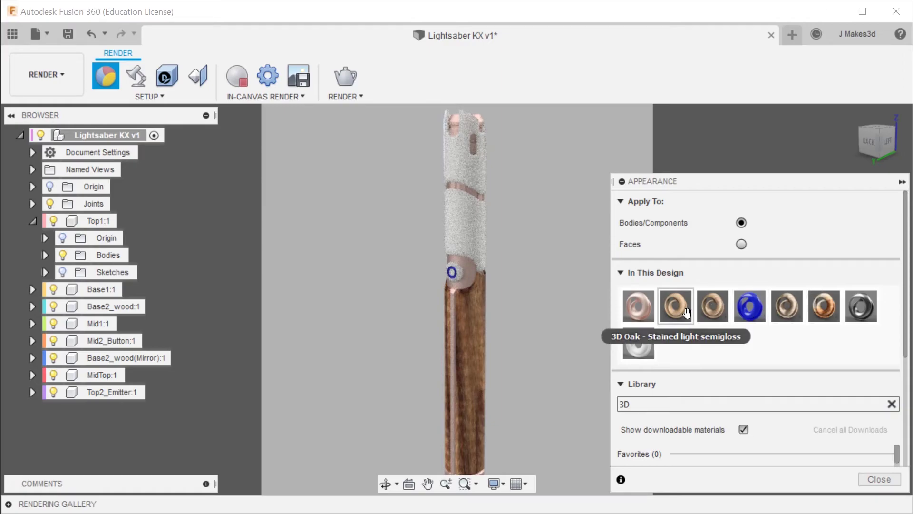
middle_click_drag(517, 333, 594, 341, "shift")
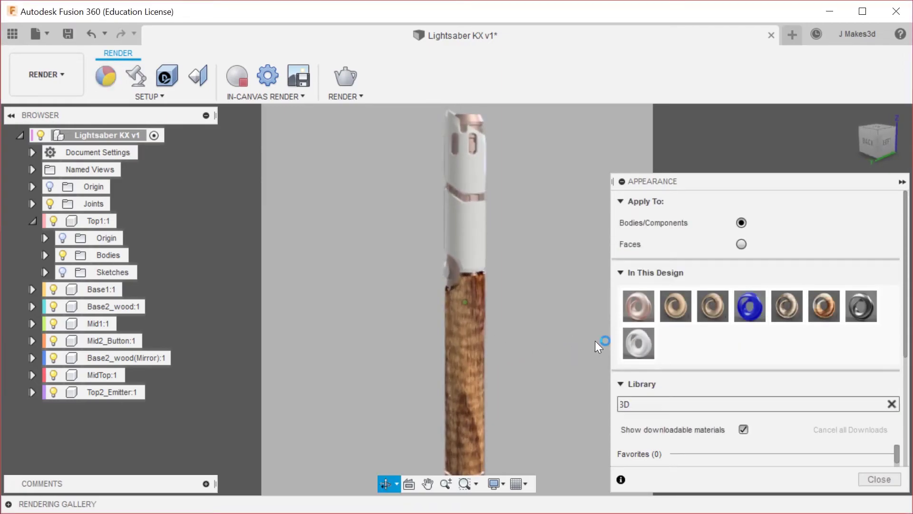
middle_click_drag(542, 353, 660, 340, "shift")
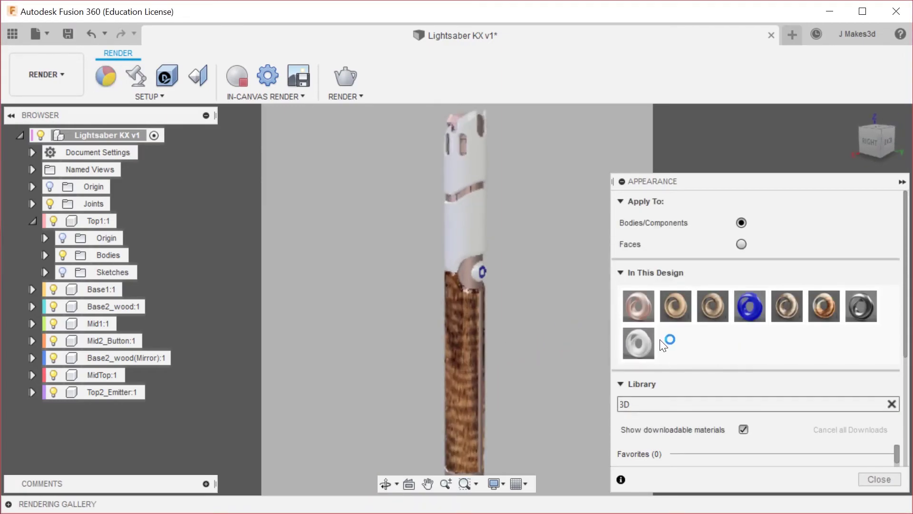
right_click(464, 326)
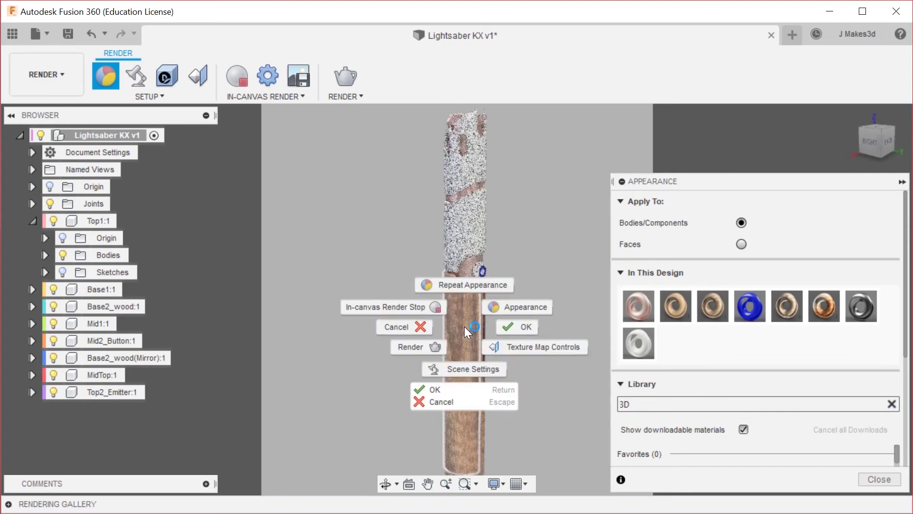
left_click(569, 226)
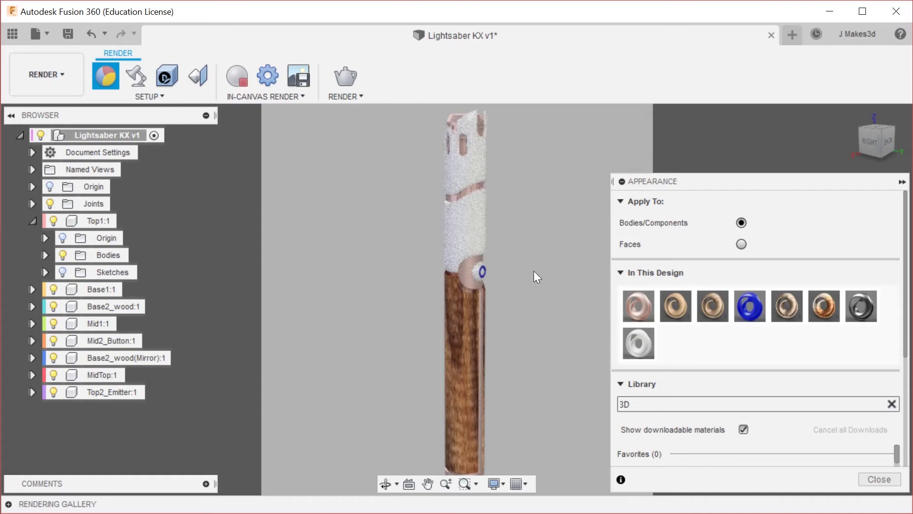
Try 3D Maple - Curly - Glossy on the grip parts and replace it with 3D Maple - Glossy.
left_click_drag(713, 309, 453, 331)
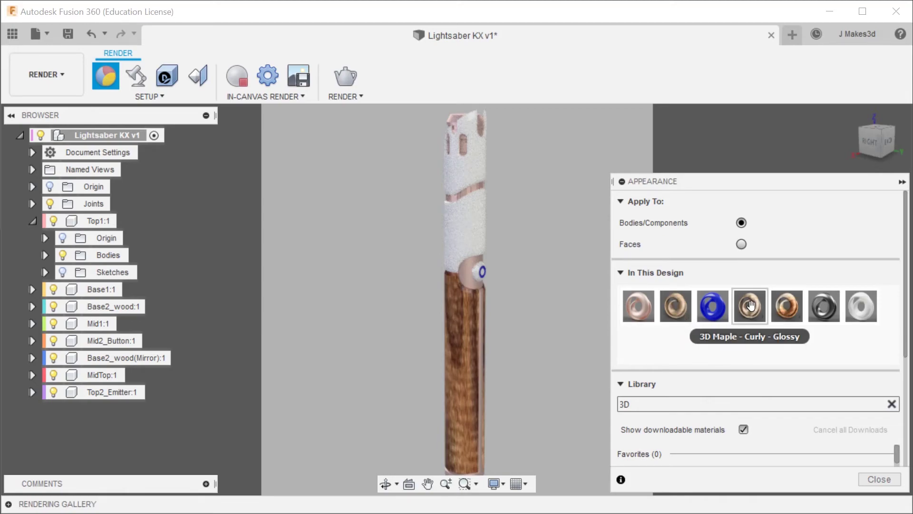
left_click_drag(792, 309, 774, 336)
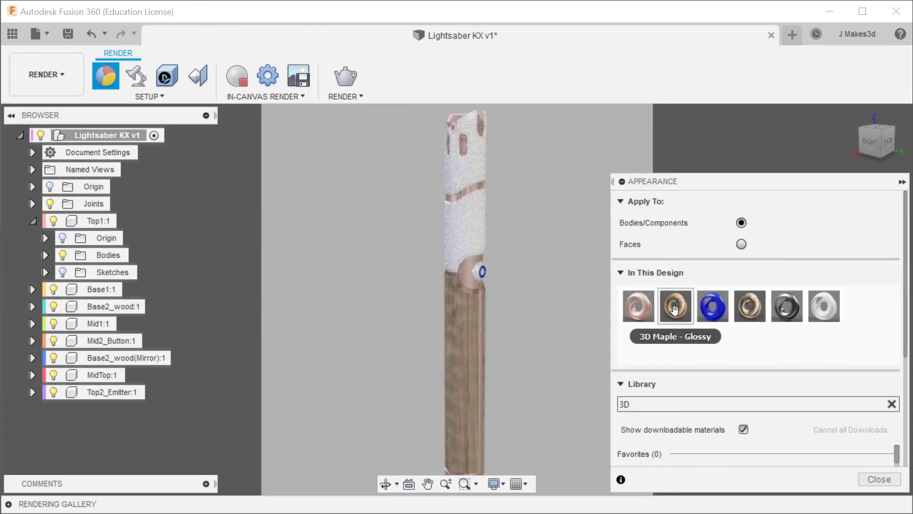
left_click_drag(743, 308, 727, 333)
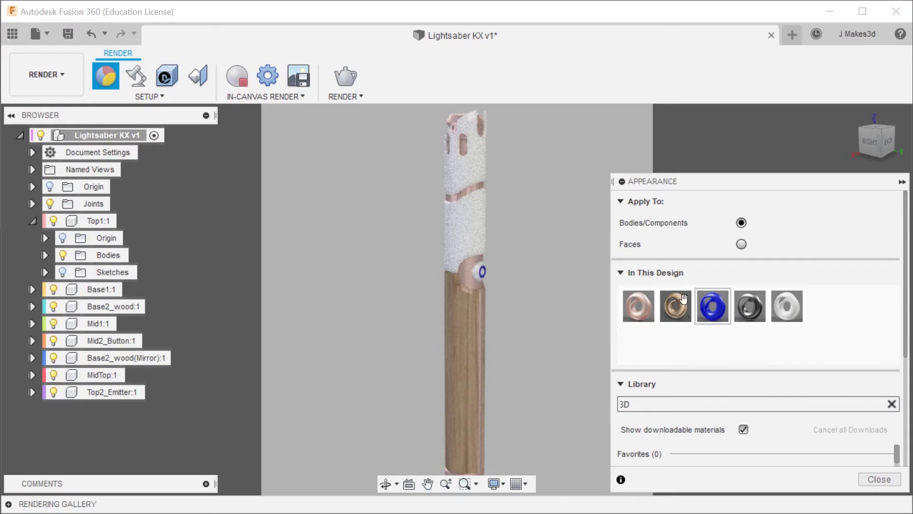
Clear the library search and add Coating - Titanium Nitride from the Coatings category to the appearances in this design.
scroll(787, 353, "down", 5)
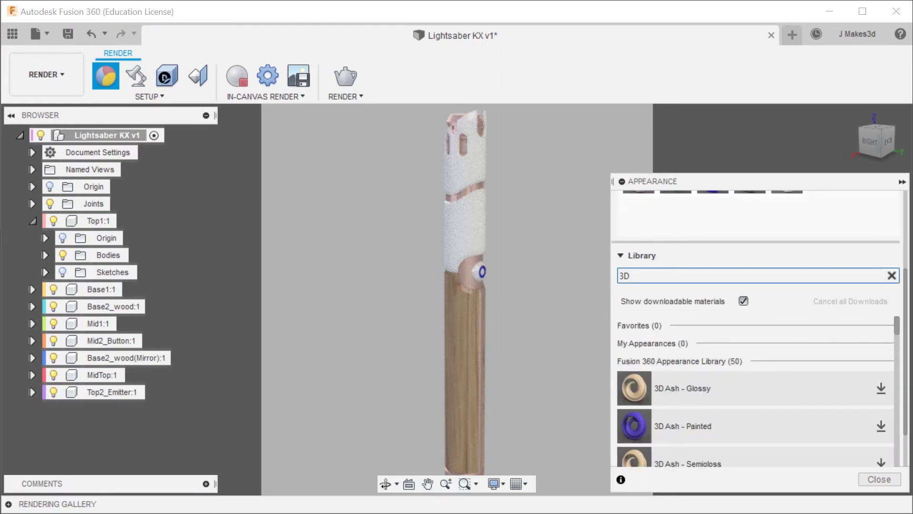
left_click(892, 276)
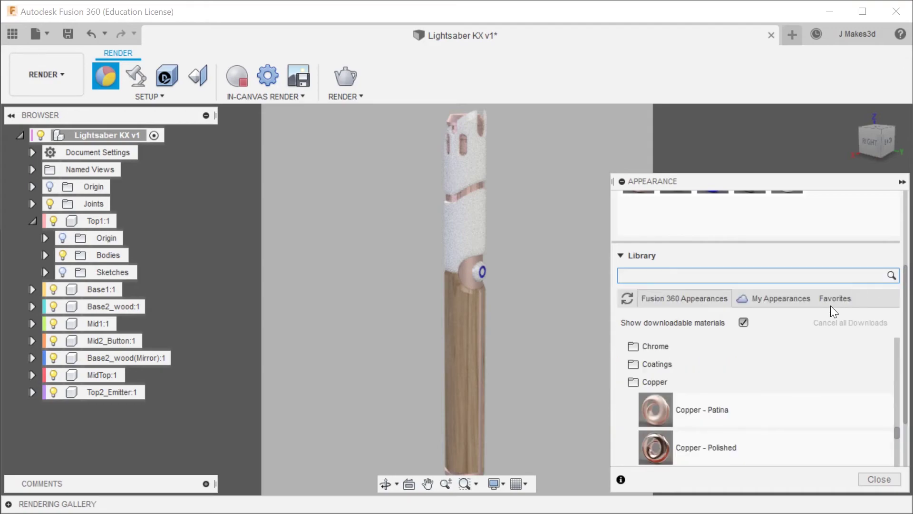
left_click(678, 384)
left_click(681, 364)
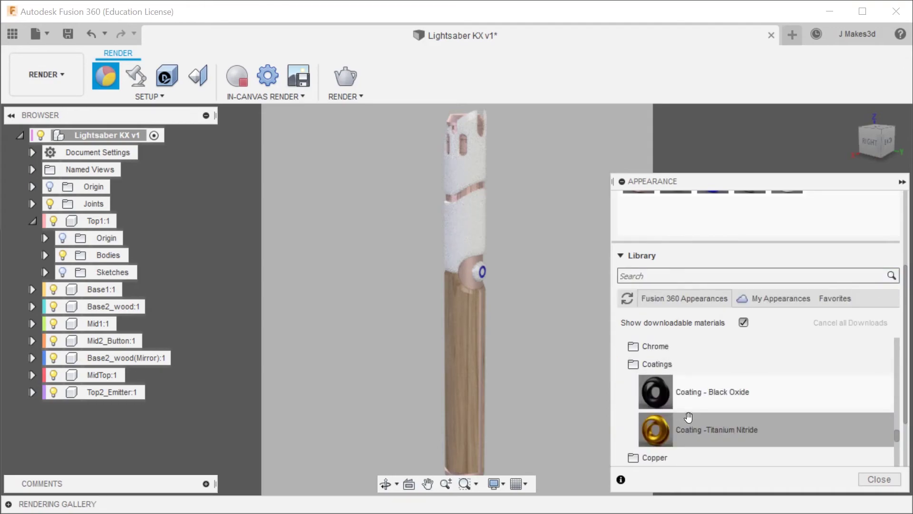
left_click_drag(683, 430, 690, 232)
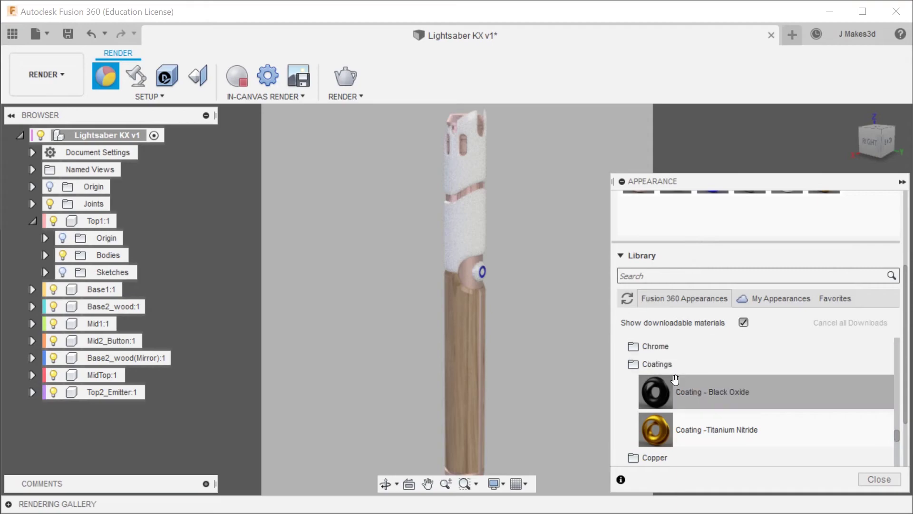
Find the metallic paints in the appearance library and add Paint - Metallic (Silver) to the appearances in this design.
left_click(675, 364)
scroll(696, 367, "down", 6)
left_click(681, 383)
scroll(694, 385, "down", 3)
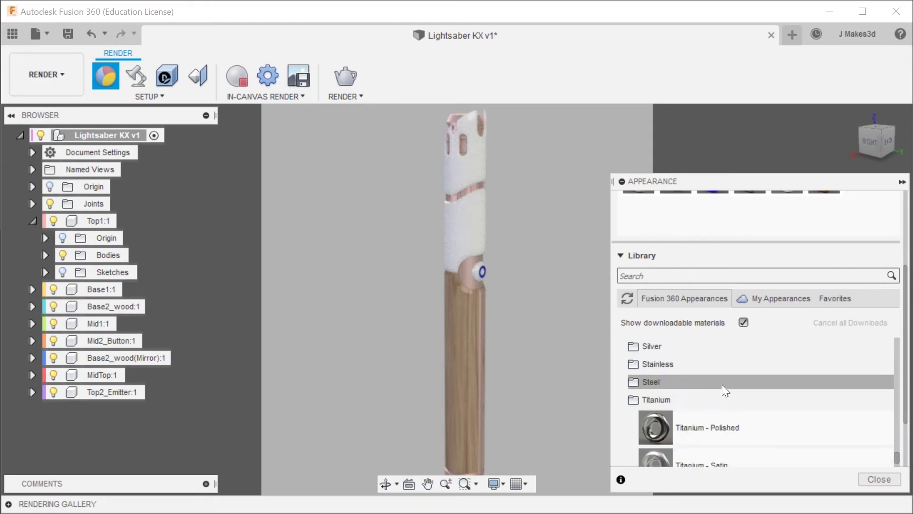
left_click(677, 397)
scroll(685, 388, "down", 3)
left_click(658, 415)
scroll(683, 412, "down", 3)
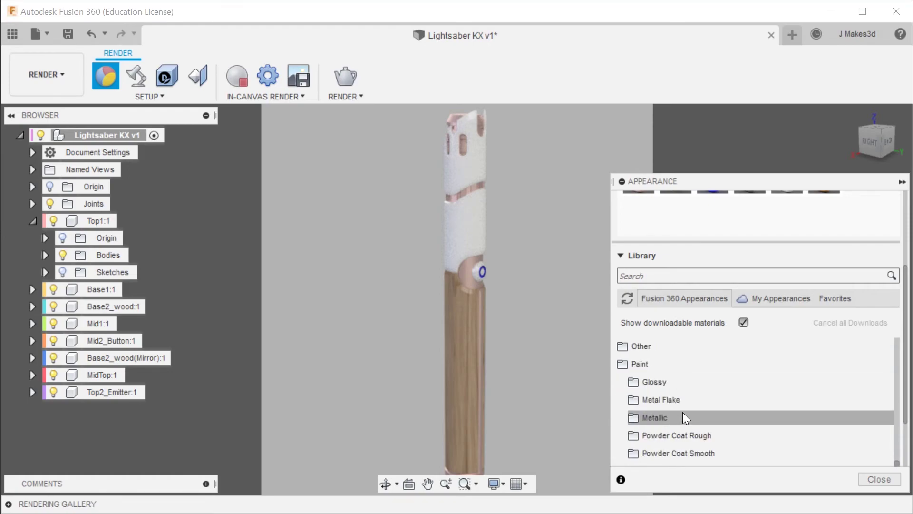
left_click(728, 418)
scroll(730, 411, "down", 3)
scroll(732, 407, "down", 5)
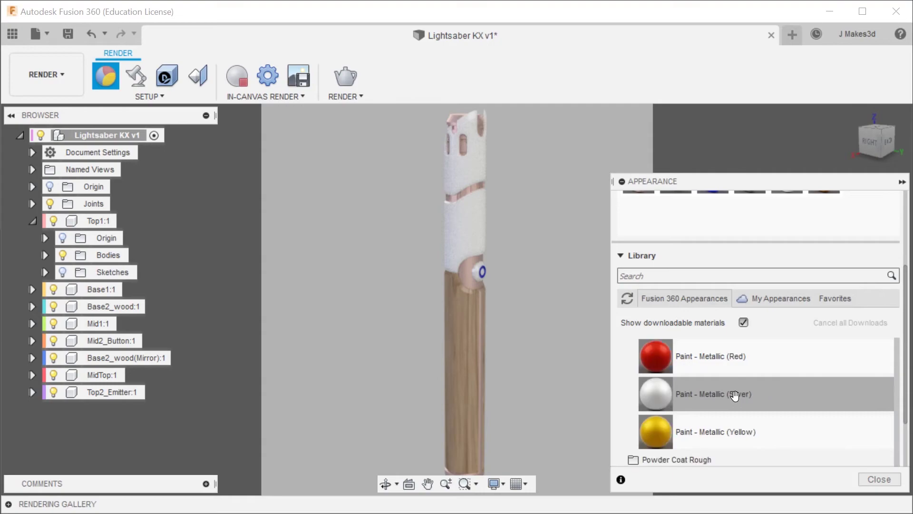
left_click_drag(661, 402, 692, 226)
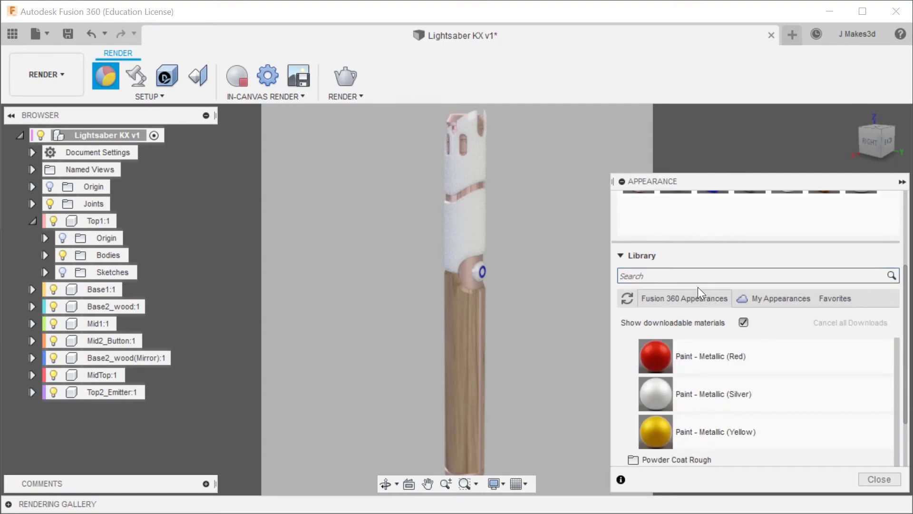
Add Paint - Metallic (Dark Grey) to the appearances in this design.
scroll(694, 397, "up", 3)
left_click_drag(659, 396, 727, 233)
scroll(740, 381, "down", 6)
scroll(729, 380, "up", 3)
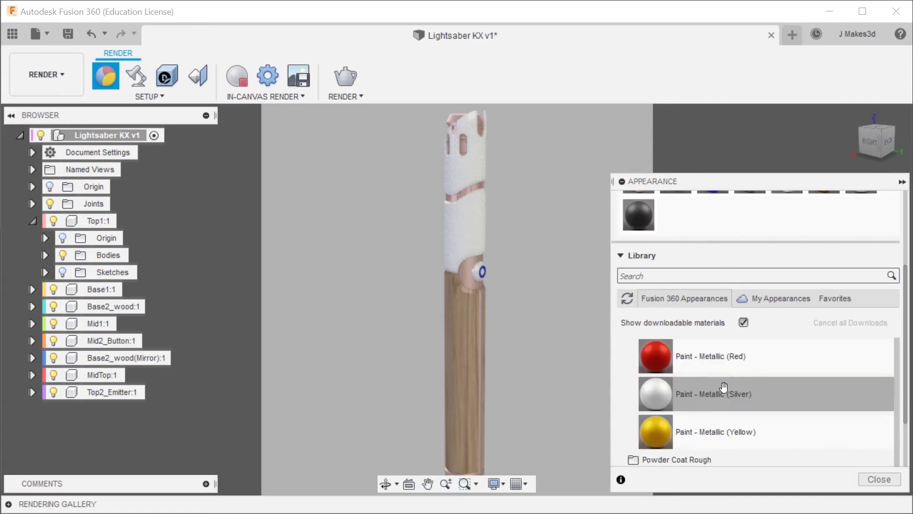
Download Powder Coat - Rough (Black) from the rough powder coats and add it to the appearances in this design.
scroll(728, 379, "down", 3)
left_click(704, 347)
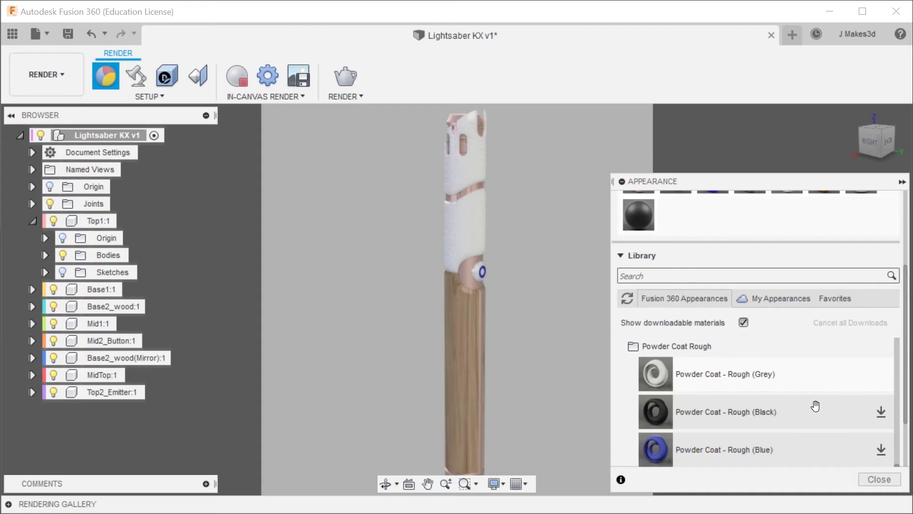
left_click(881, 411)
left_click_drag(657, 413, 727, 230)
scroll(728, 409, "down", 6)
scroll(728, 415, "up", 2)
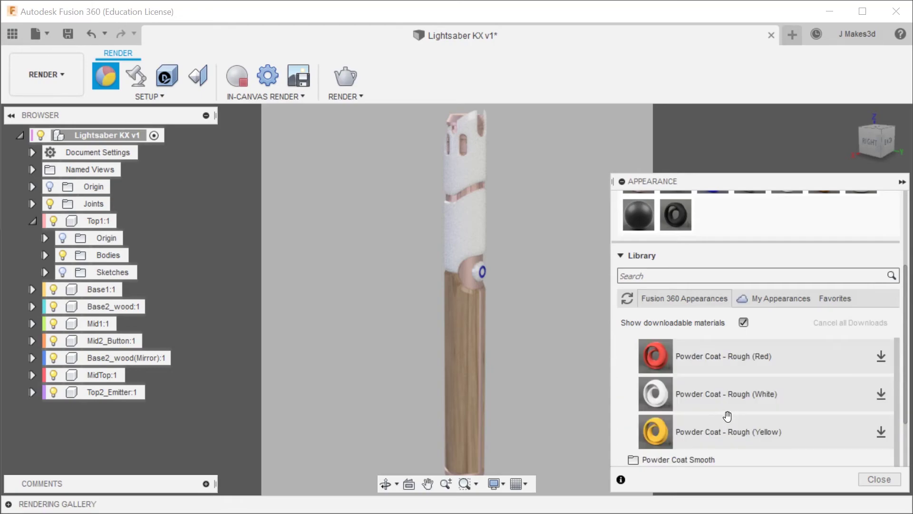
scroll(689, 432, "down", 2)
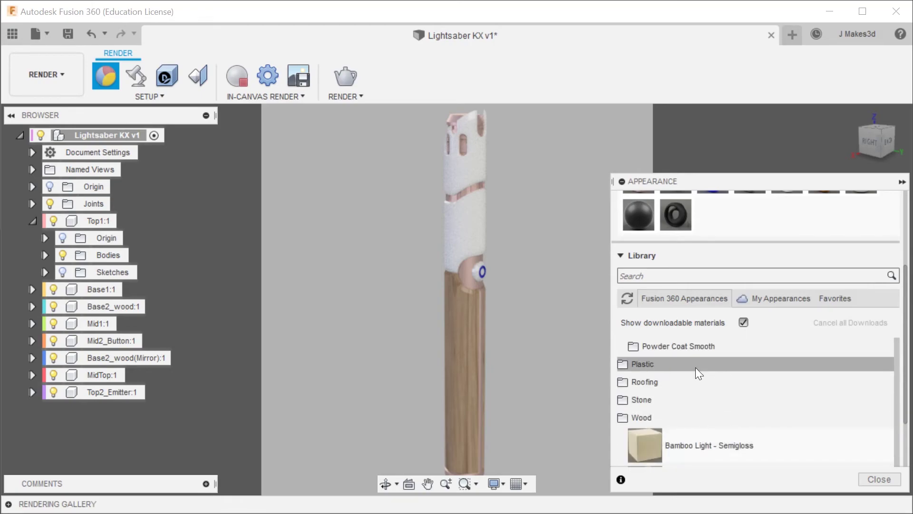
scroll(696, 406, "down", 1)
scroll(699, 402, "down", 8)
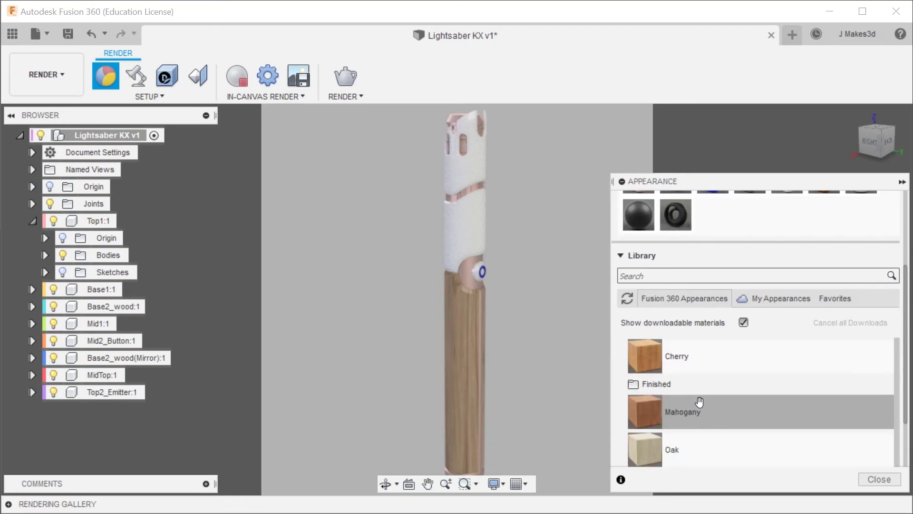
Replace the copper-coloured appearance of the hilt's metal accents with Coating - Titanium Nitride.
scroll(675, 413, "up", 10)
scroll(690, 412, "up", 15)
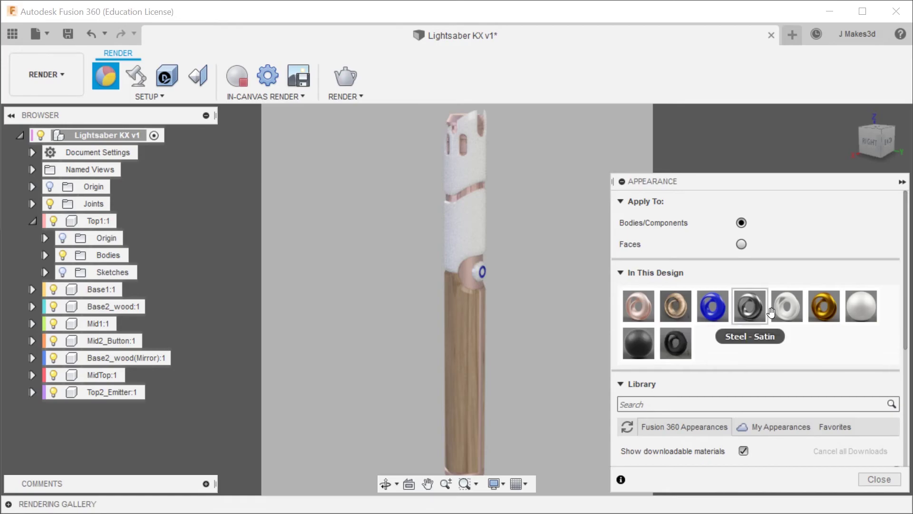
left_click_drag(824, 305, 630, 303)
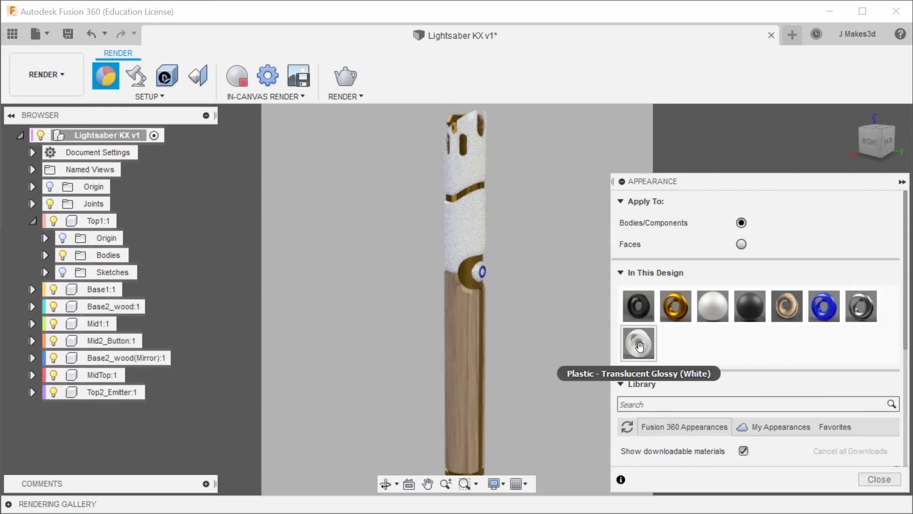
Give the metal accents Paint - Metallic (Silver) and replace the upper sections' white plastic with Paint - Metallic (Dark Grey).
left_click_drag(704, 308, 677, 312)
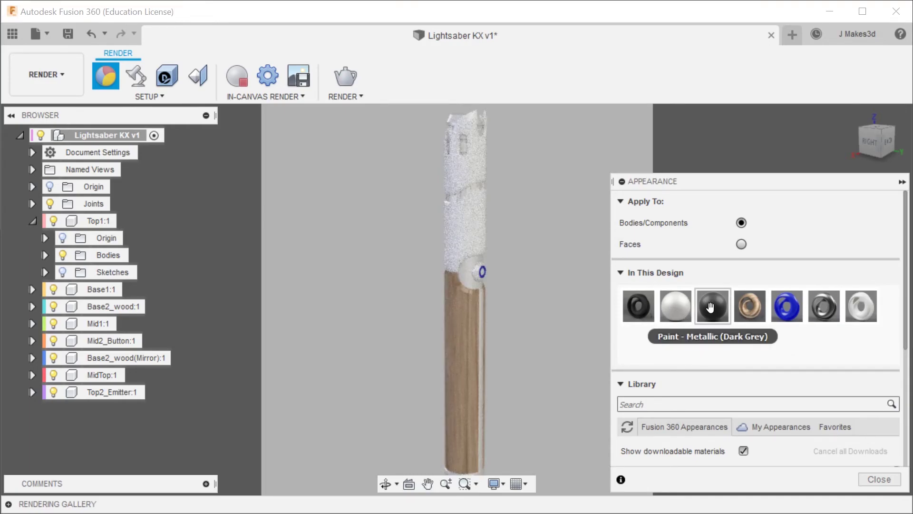
left_click_drag(714, 303, 468, 223)
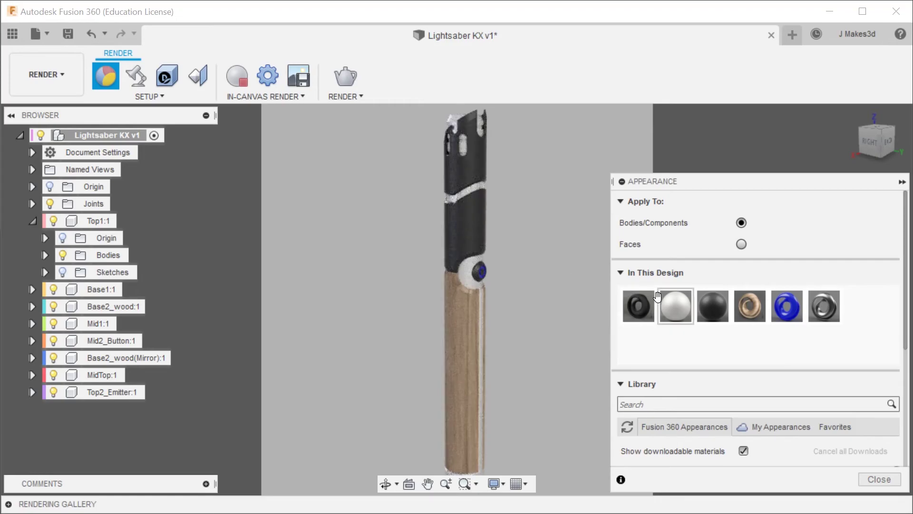
Try Paint - Metallic (Silver) on the button, and replace it with Powder Coat - Rough (Black), keeping the appearances applied to faces.
left_click_drag(675, 306, 479, 272)
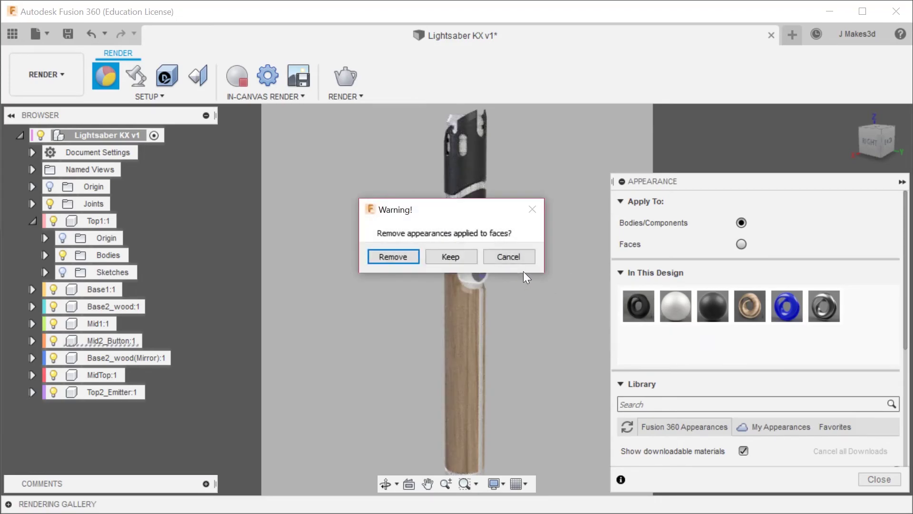
left_click(471, 257)
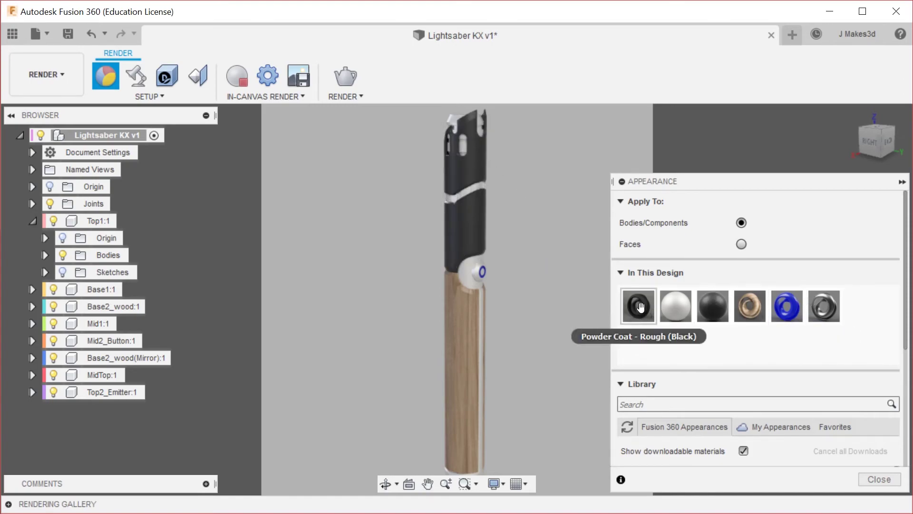
left_click_drag(641, 307, 475, 275)
left_click(446, 255)
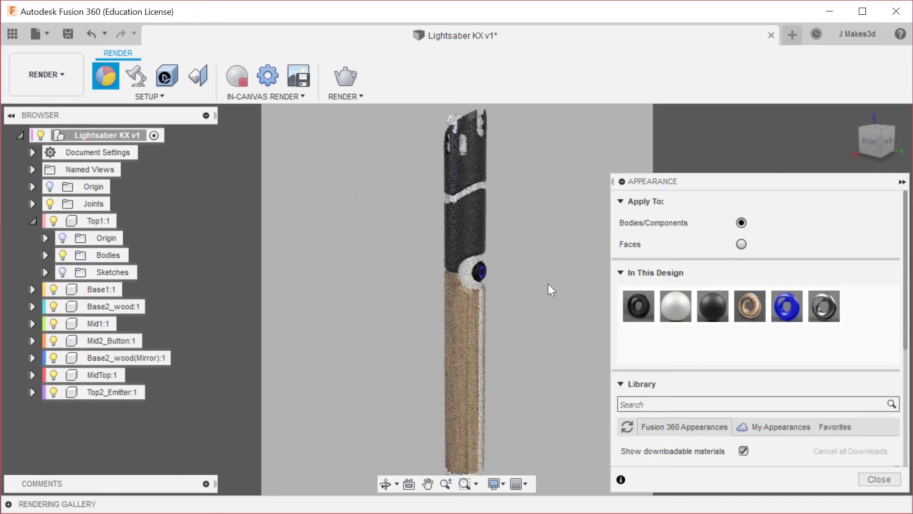
View the rendered hilt from another side, finish assigning appearances and switch to the Design workspace.
middle_click_drag(557, 282, 353, 301, "shift")
middle_click_drag(541, 303, 567, 301, "shift")
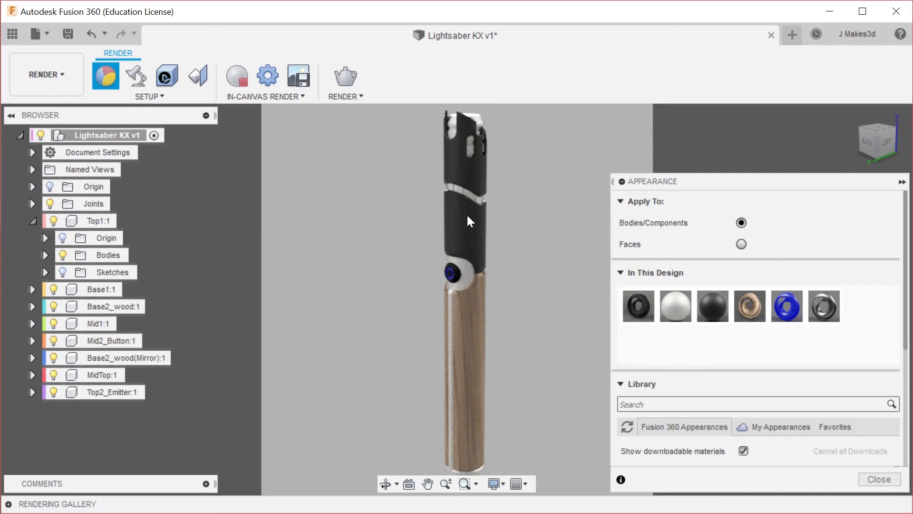
key("Escape")
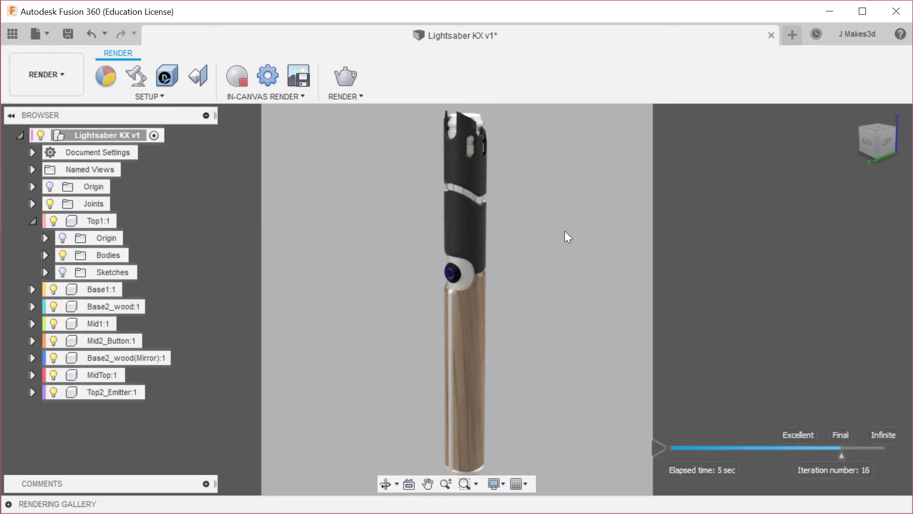
left_click(67, 73)
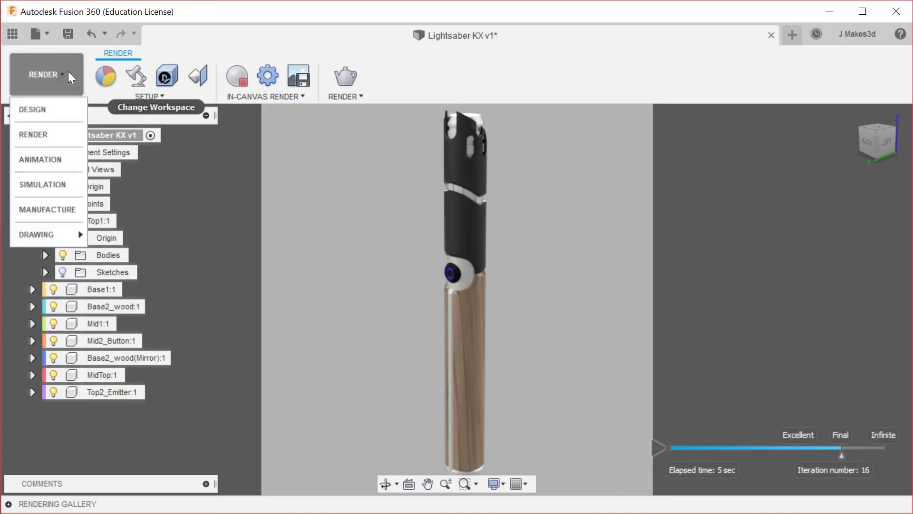
left_click(50, 110)
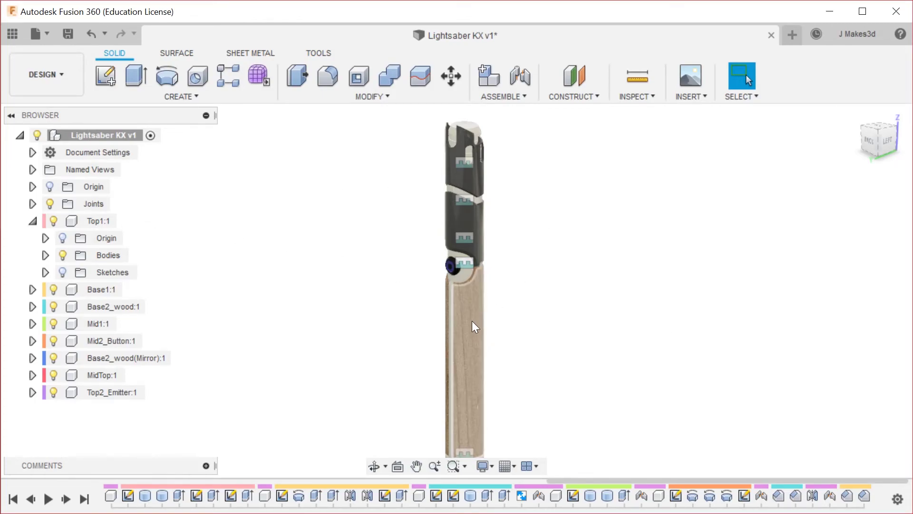
Examine the button area, the wooden grip and the base end of the hilt up close.
scroll(472, 314, "up", 2)
scroll(473, 298, "up", 3)
scroll(479, 279, "down", 3)
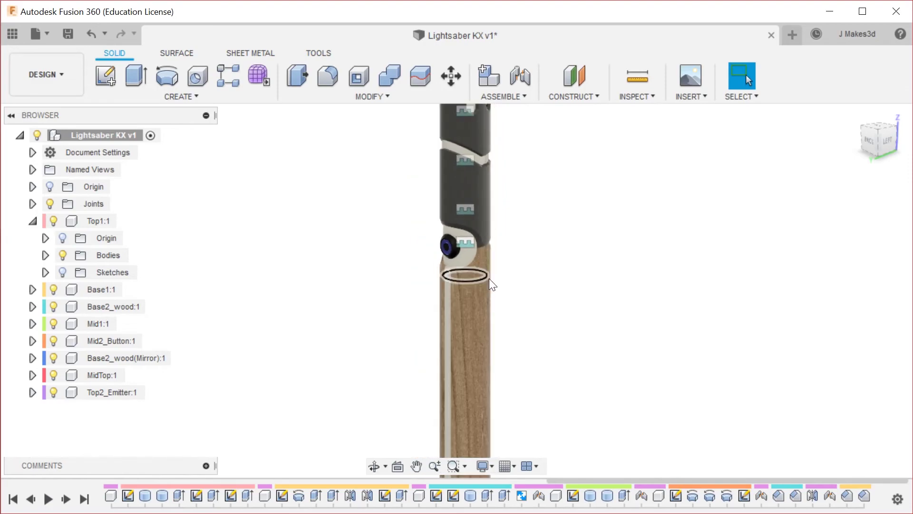
left_click(480, 286)
left_click(564, 281)
mouse_move(552, 283)
middle_mouse_down("shift")
mouse_move(500, 283)
mouse_move(420, 260)
mouse_move(526, 252)
mouse_move(666, 265)
mouse_move(554, 273)
mouse_move(595, 283)
mouse_move(729, 271)
mouse_move(560, 273)
mouse_move(599, 279)
mouse_move(563, 289)
middle_mouse_up("shift")
scroll(563, 291, "down", 3)
scroll(514, 419, "up", 4)
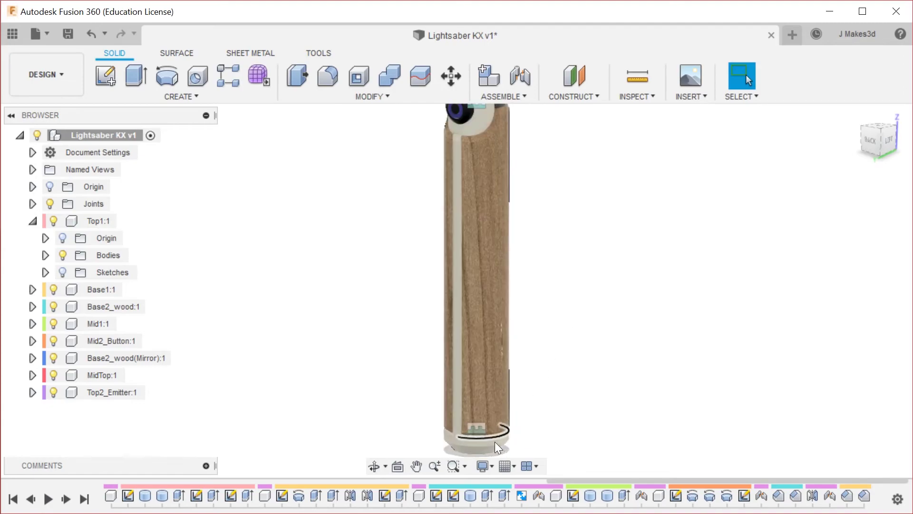
scroll(499, 418, "down", 4)
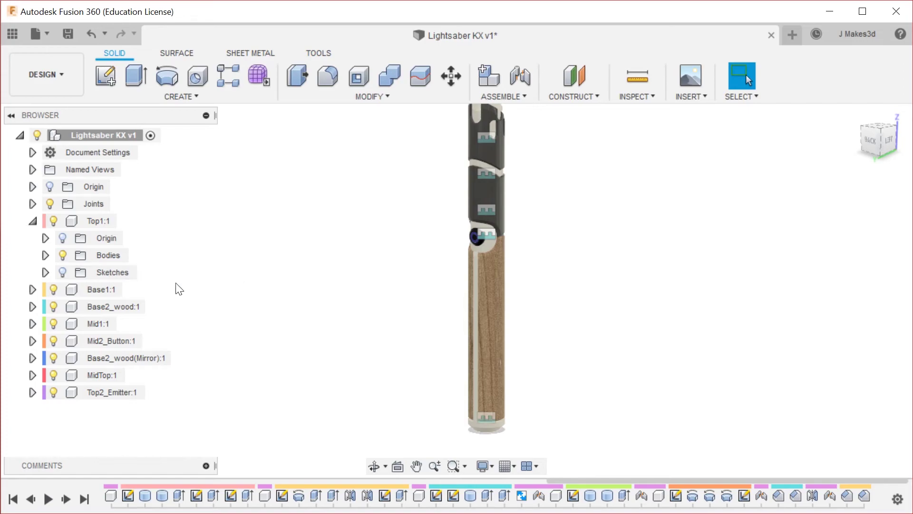
Isolate the Top1 component, examine its cutouts and lower edge, and bring the other components back into view.
scroll(488, 369, "down", 1)
scroll(498, 201, "up", 5)
scroll(483, 291, "down", 1)
scroll(466, 285, "up", 2)
right_click(90, 218)
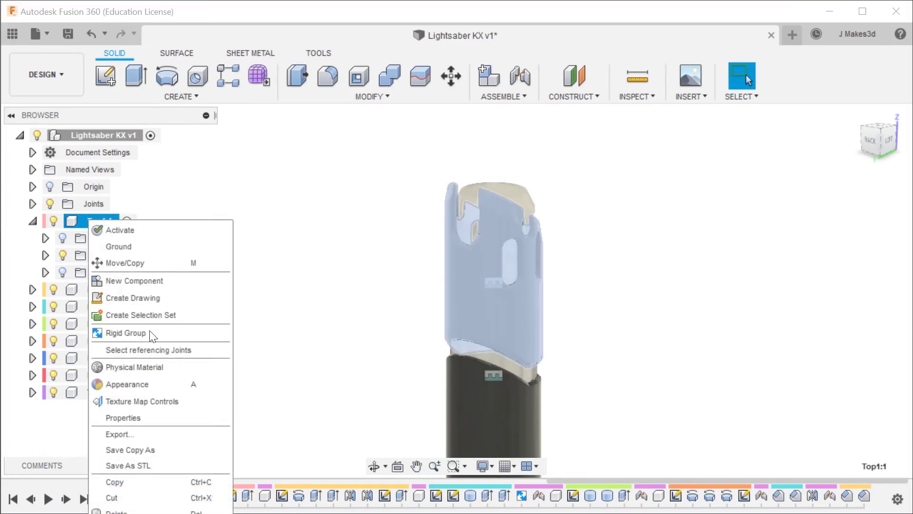
left_click(133, 513)
left_click(233, 340)
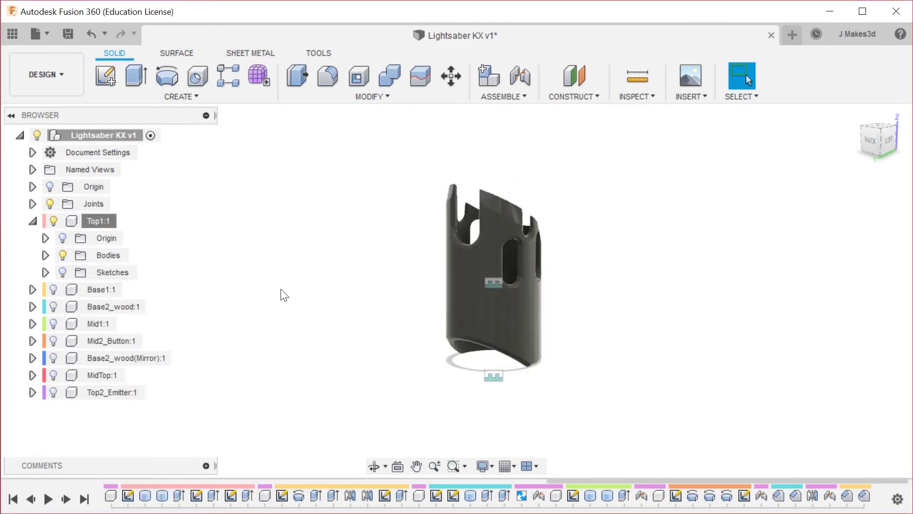
middle_click_drag(294, 289, 235, 297, "shift")
left_click_drag(235, 298, 273, 305)
key("Escape")
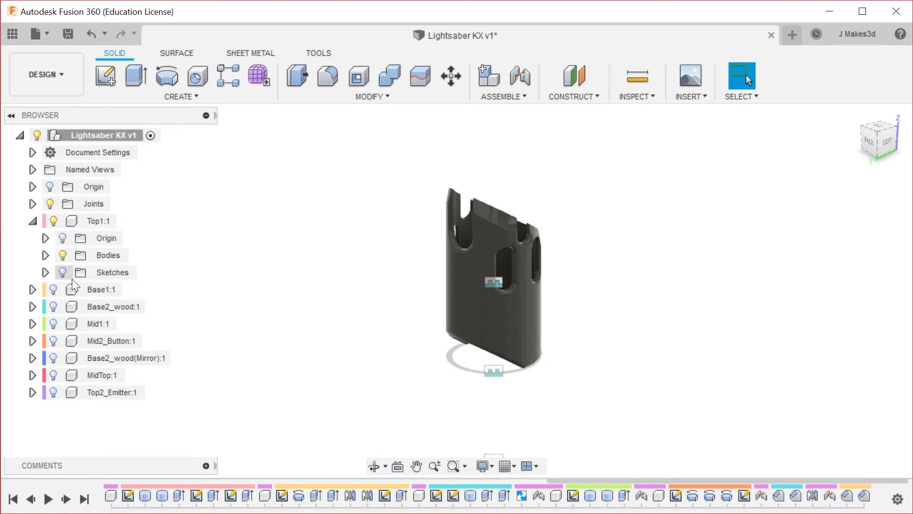
right_click(209, 244)
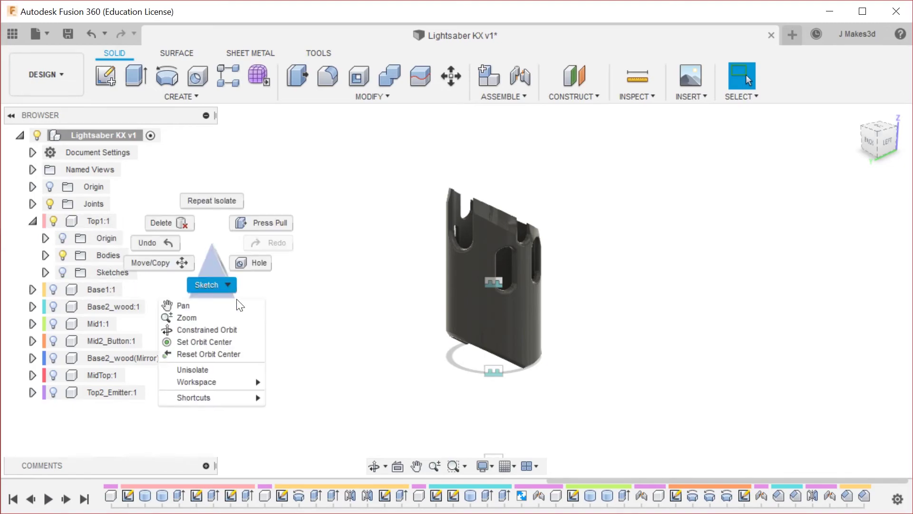
left_click(219, 367)
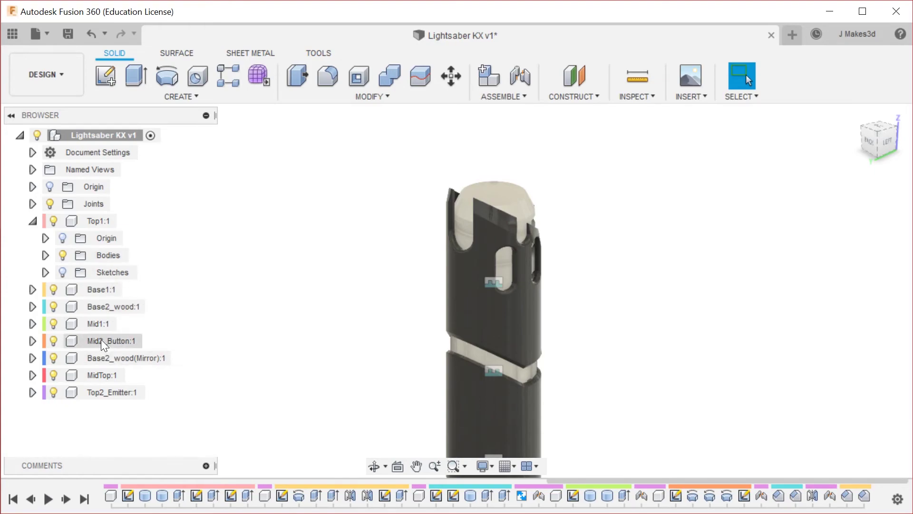
Cut the MidTop body with the Top1 and Mid1 bodies using Combine, keeping the tool bodies.
left_click(108, 376)
scroll(558, 352, "up", 3)
left_click(699, 257)
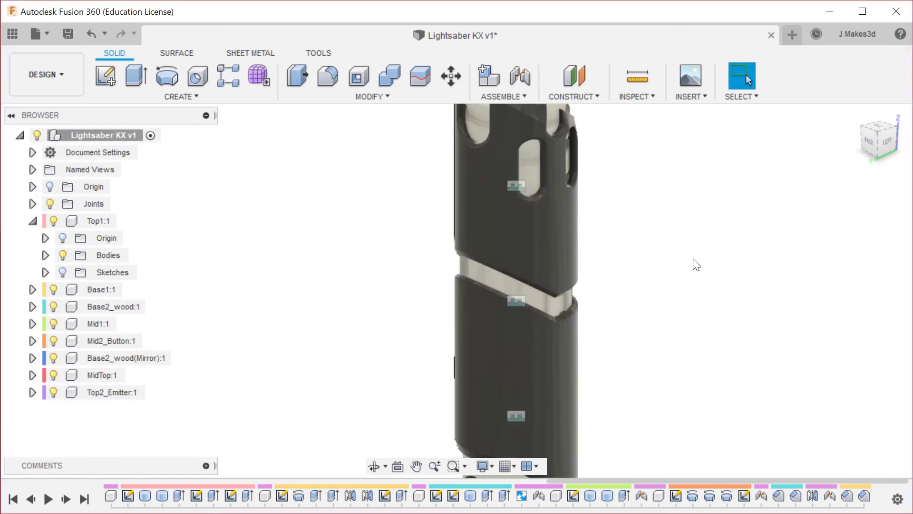
type("sco")
key("Down")
key("Return")
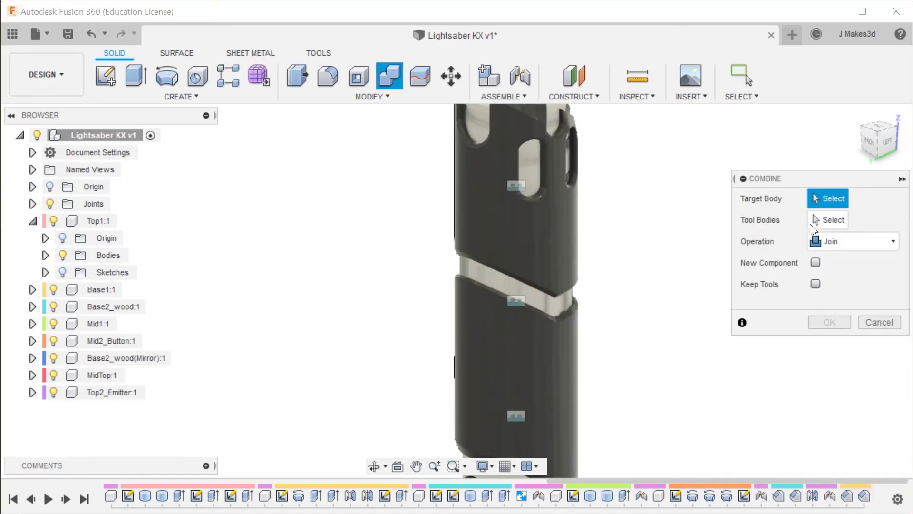
left_click(870, 237)
left_click(866, 276)
left_click(816, 286)
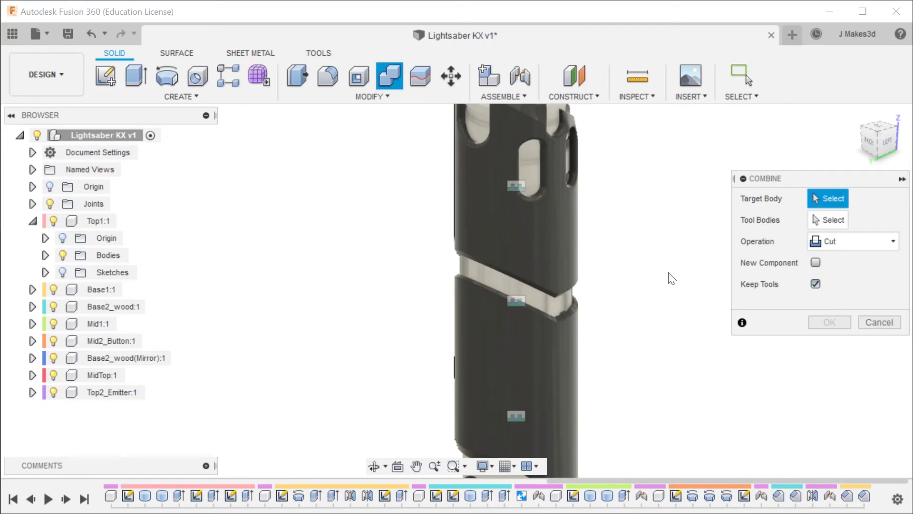
left_click(519, 291)
left_click(567, 248)
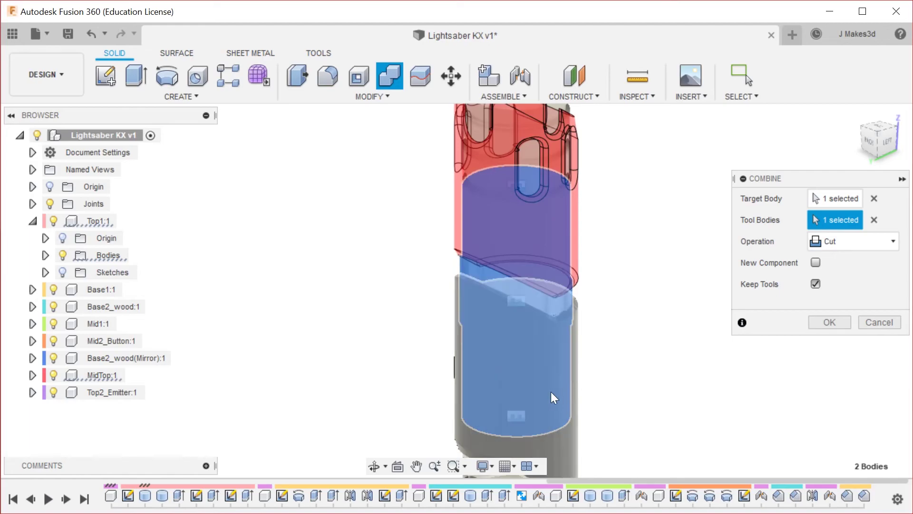
left_click(551, 392)
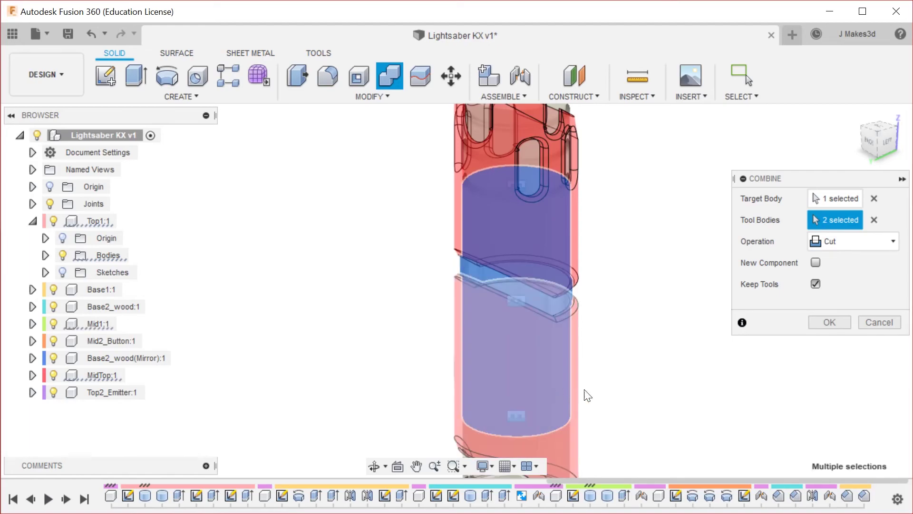
left_click(830, 322)
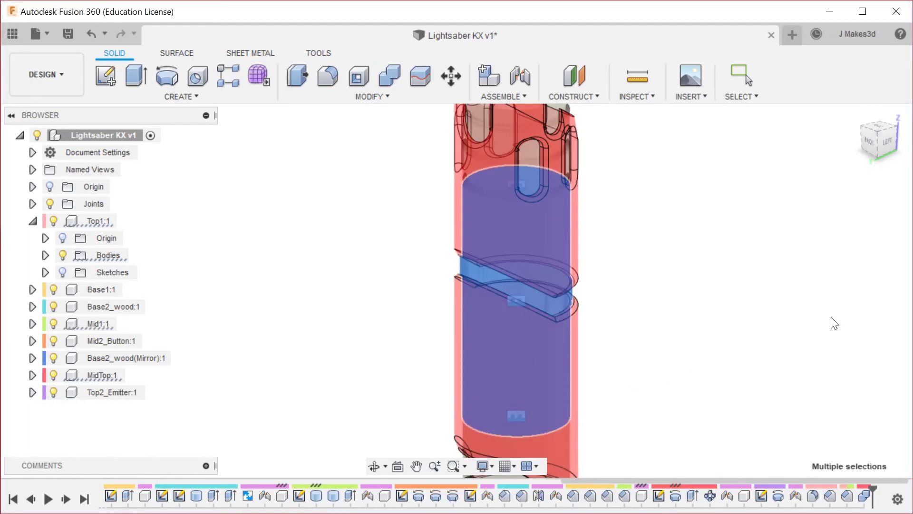
Isolate the Top2_Emitter component and view its grooves from the side.
middle_click_drag(689, 303, 715, 320, "shift")
middle_click_drag(628, 172, 686, 284, "shift")
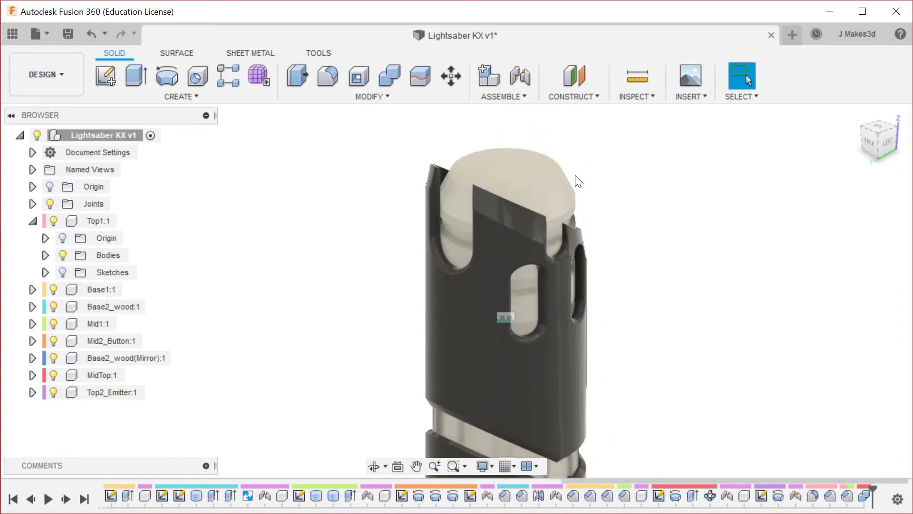
left_click(505, 170)
key("Escape")
right_click(135, 392)
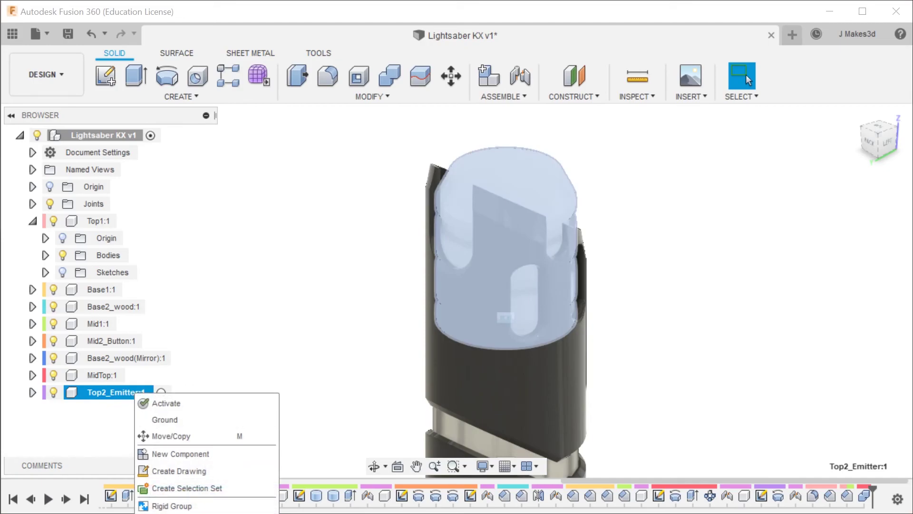
left_click(167, 513)
left_click(675, 287)
middle_click_drag(650, 336, 620, 322, "shift")
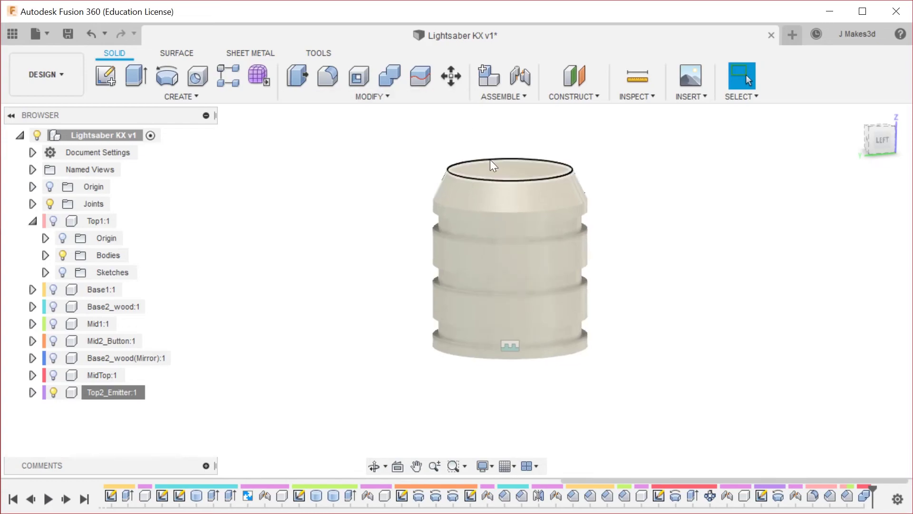
Chamfer the six outer edges along the emitter's three grooves with an equal distance of 1 mm.
scroll(484, 157, "up", 2)
key("s")
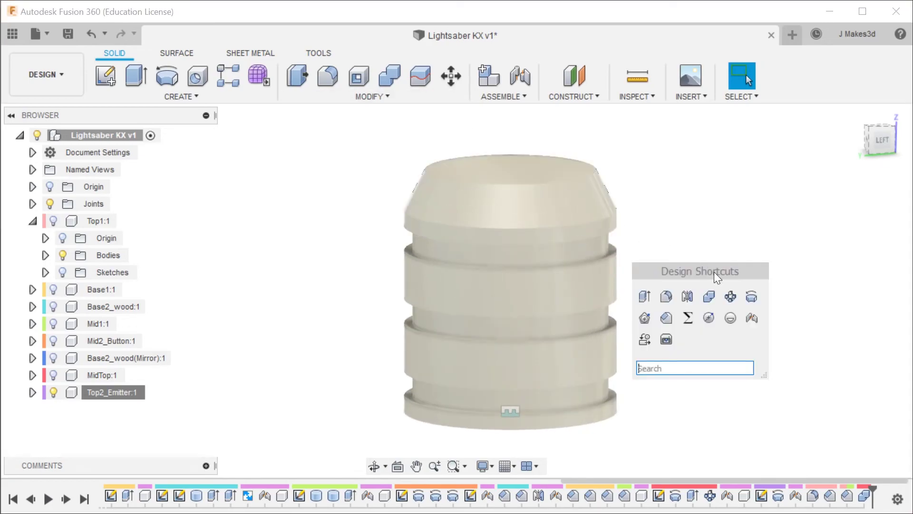
left_click(668, 318)
left_click(607, 332)
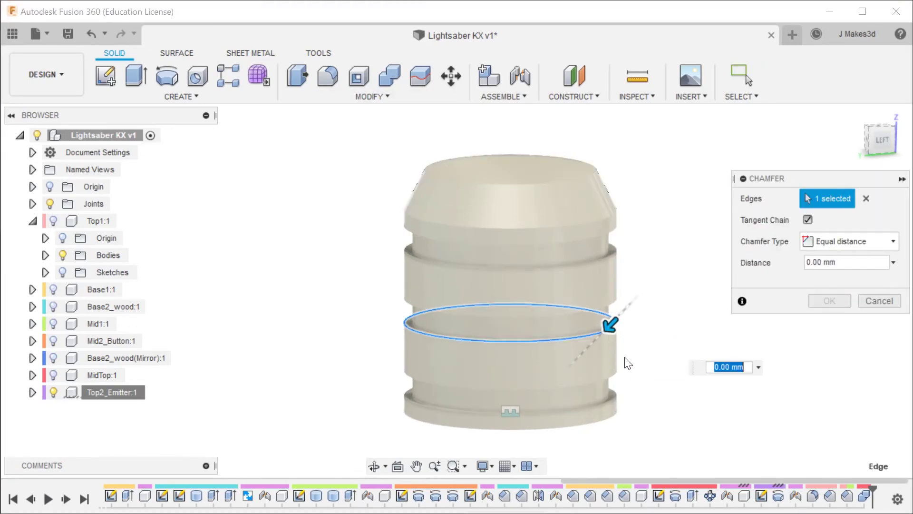
left_click(612, 377)
left_click(607, 401)
left_click(612, 304)
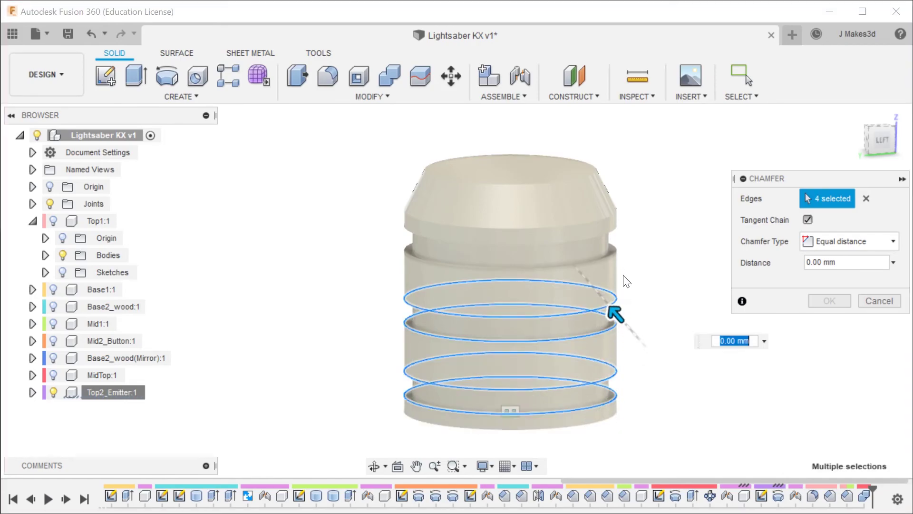
left_click(613, 251)
left_click(615, 228)
type("1")
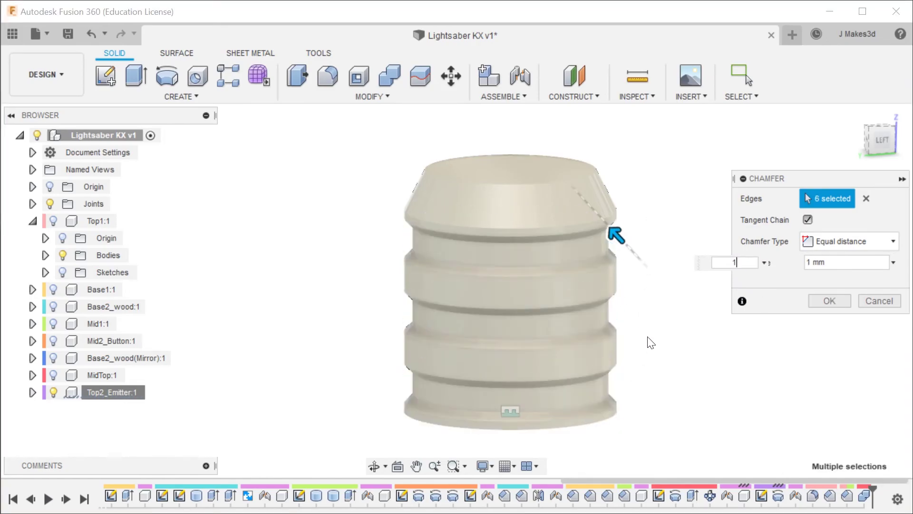
left_click(828, 299)
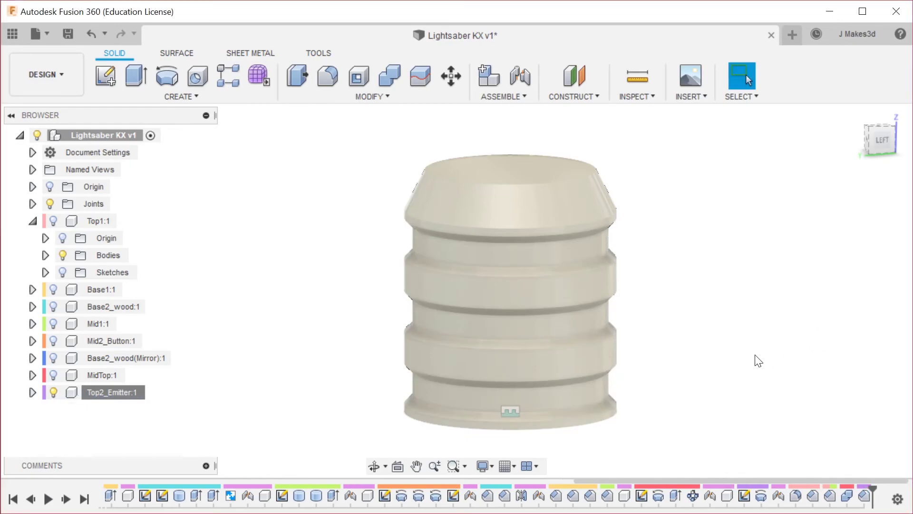
Unisolate the emitter and view the chamfered part inside the hilt's top section.
right_click(278, 266)
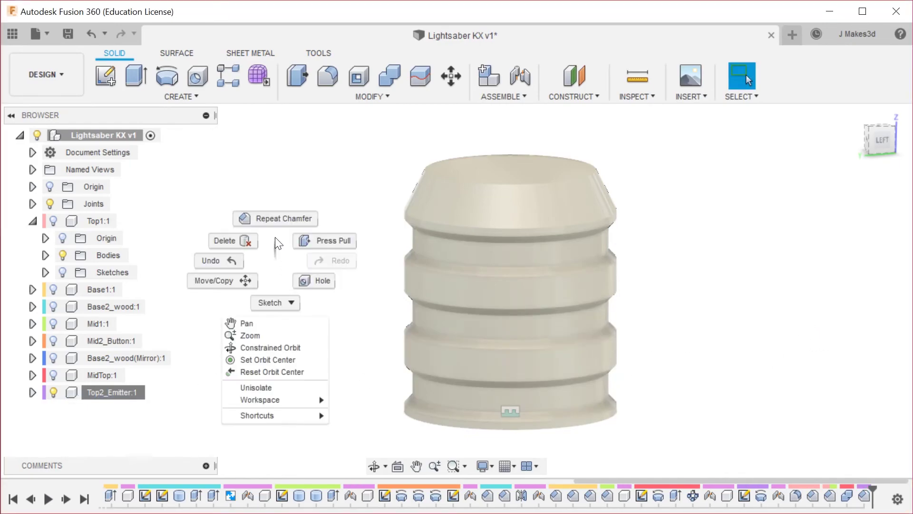
left_click(284, 257)
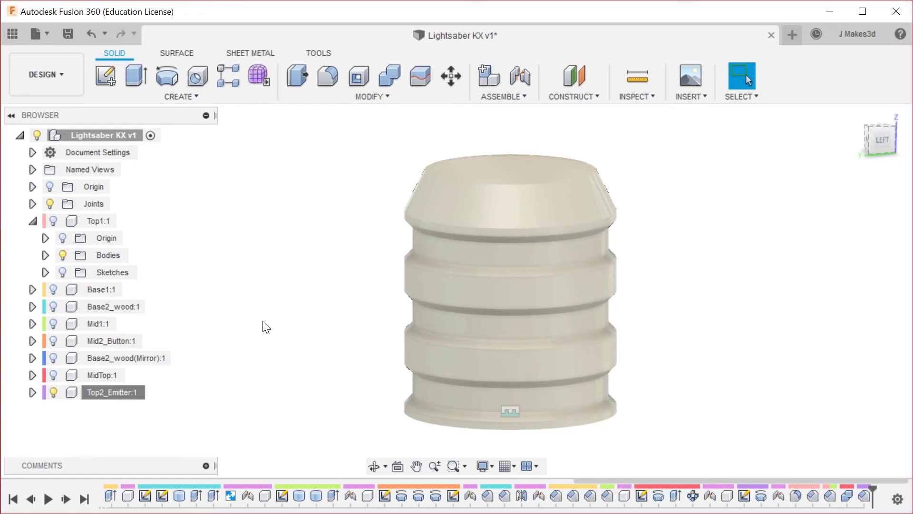
right_click(186, 150)
left_click(199, 278)
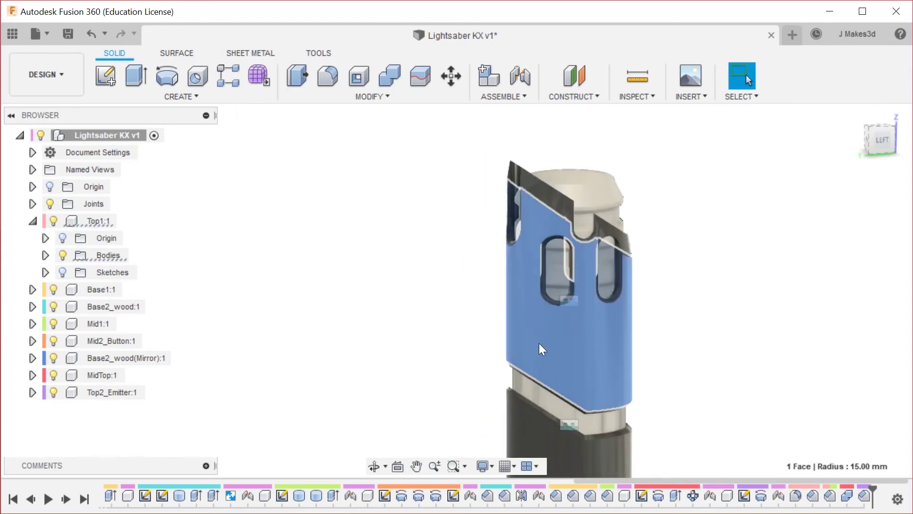
scroll(598, 233, "up", 5)
middle_click_drag(596, 228, 555, 246, "shift")
scroll(556, 245, "down", 3)
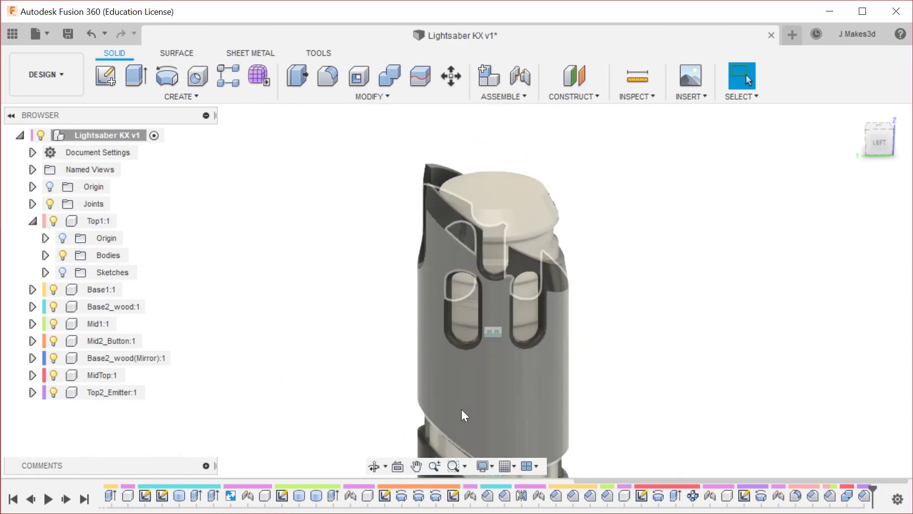
Isolate the Top1 component, inspect its slots and hollow interior, and unisolate it.
right_click(107, 221)
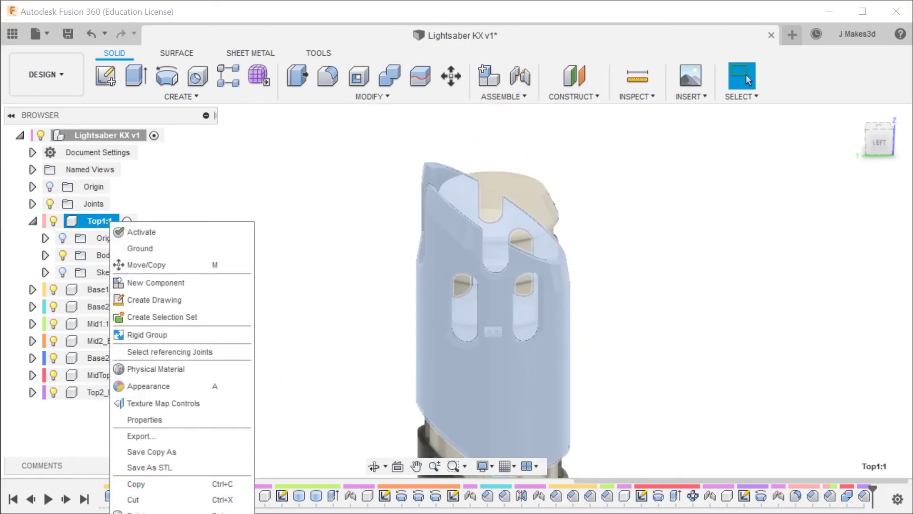
left_click(138, 513)
left_click(704, 273)
mouse_move(676, 291)
middle_mouse_down("shift")
mouse_move(610, 266)
mouse_move(400, 277)
mouse_move(316, 267)
mouse_move(566, 268)
mouse_move(764, 198)
mouse_move(664, 281)
middle_mouse_up("shift")
right_click(281, 251)
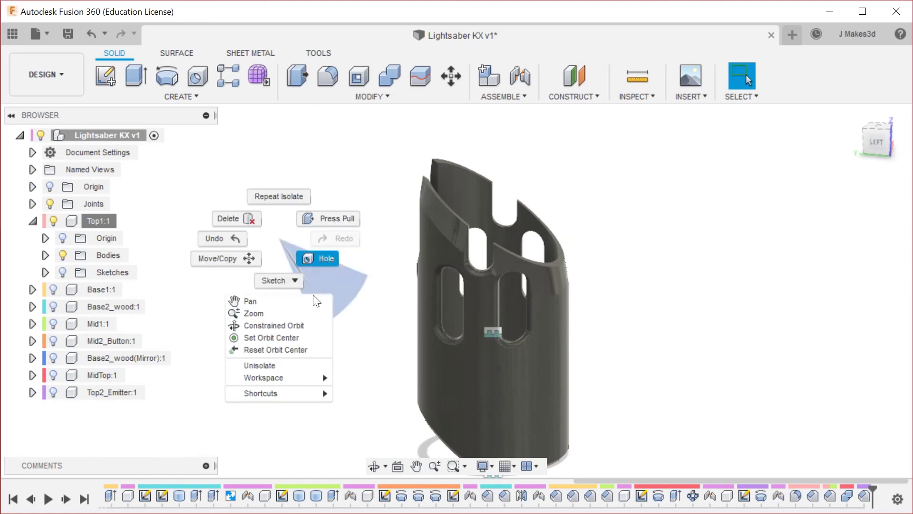
left_click(289, 364)
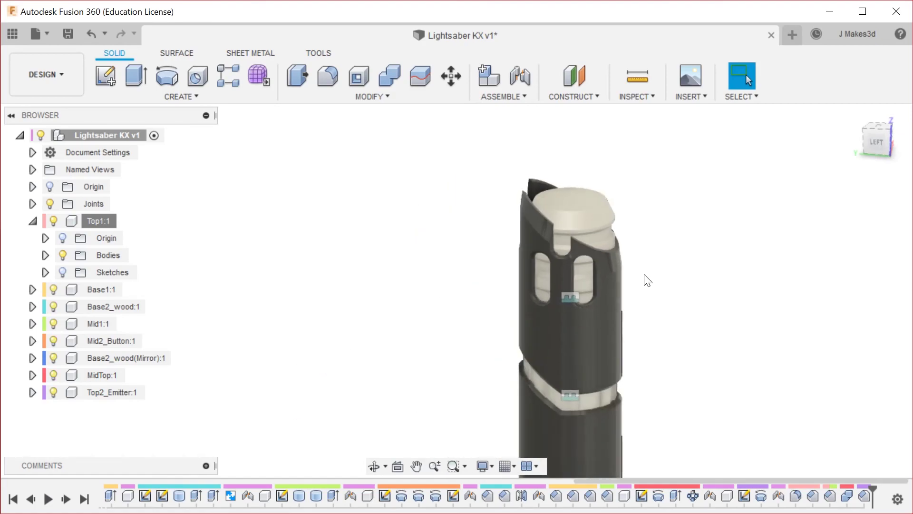
Examine the exposed band and the faces around the angled gap between the Top1 and Mid1 sections.
scroll(624, 406, "up", 5)
left_click(496, 405)
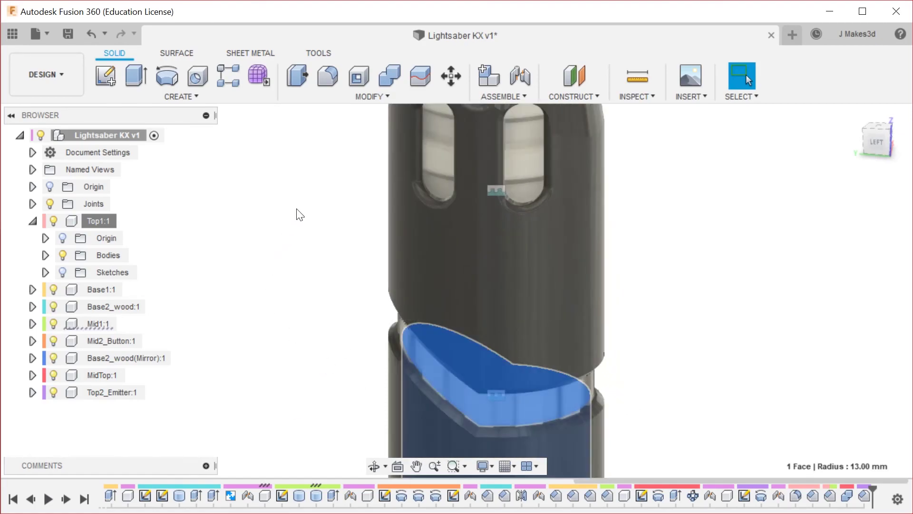
left_click(296, 210)
scroll(271, 195, "down", 5)
scroll(357, 296, "up", 4)
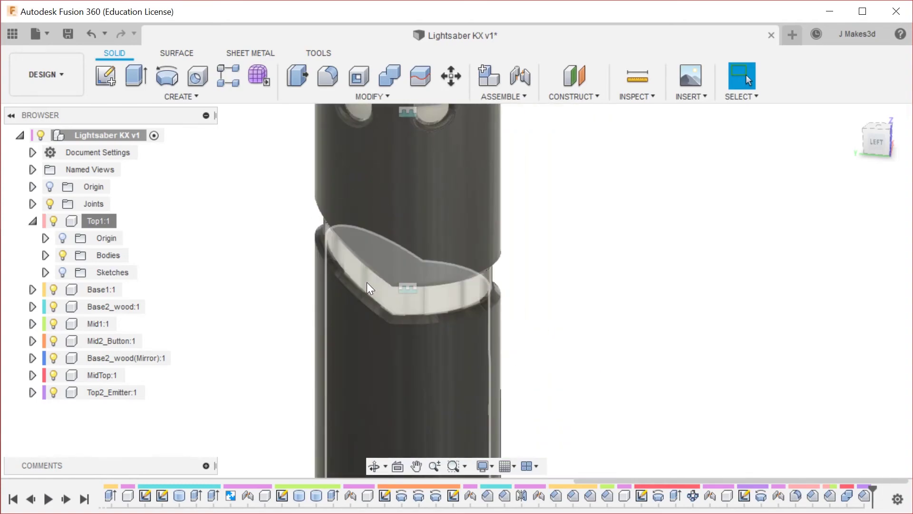
left_click(367, 282)
middle_click_drag(367, 281, 550, 235, "shift")
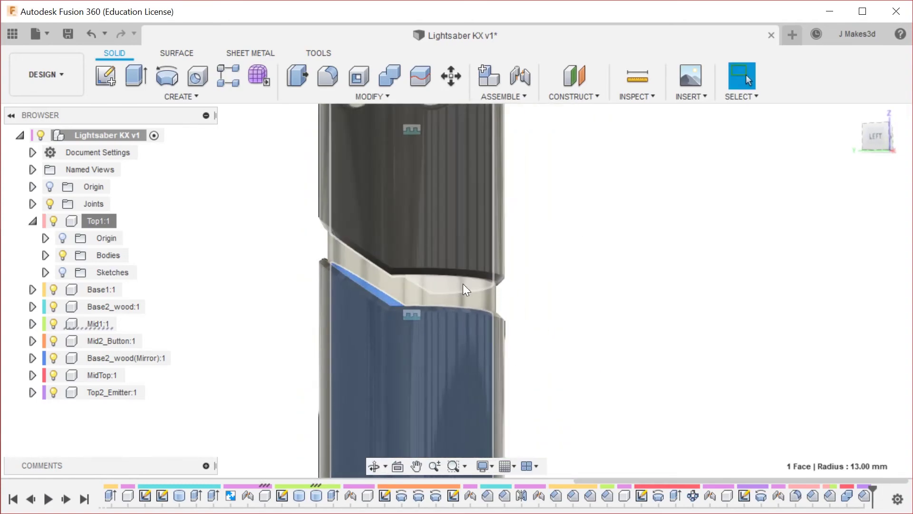
left_click(550, 288)
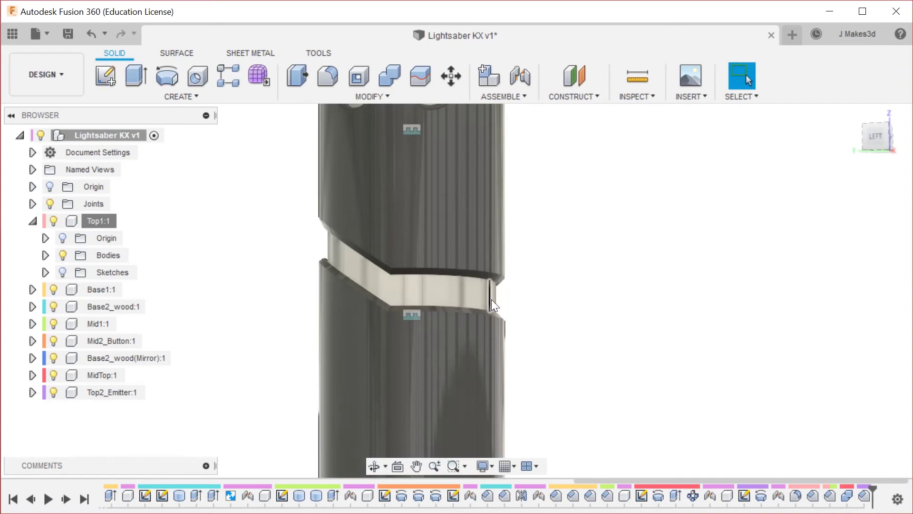
left_click(490, 296)
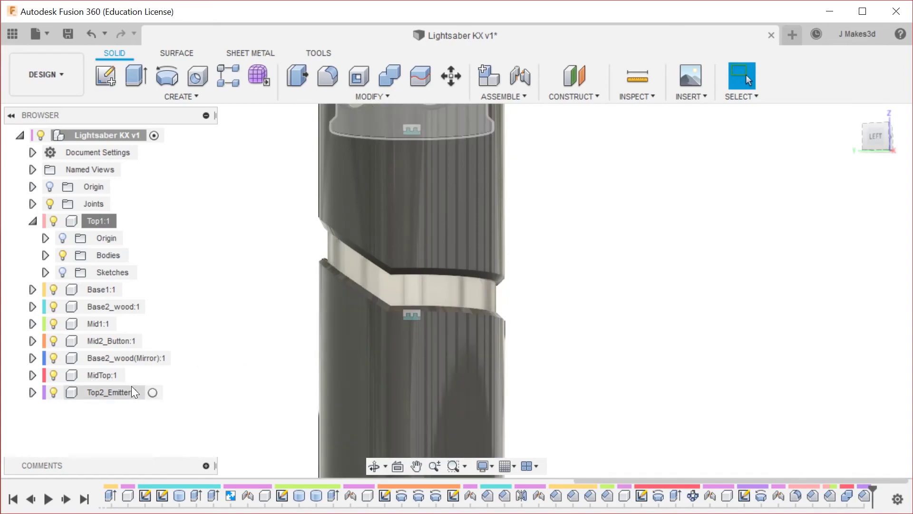
left_click(138, 375)
left_click(215, 332)
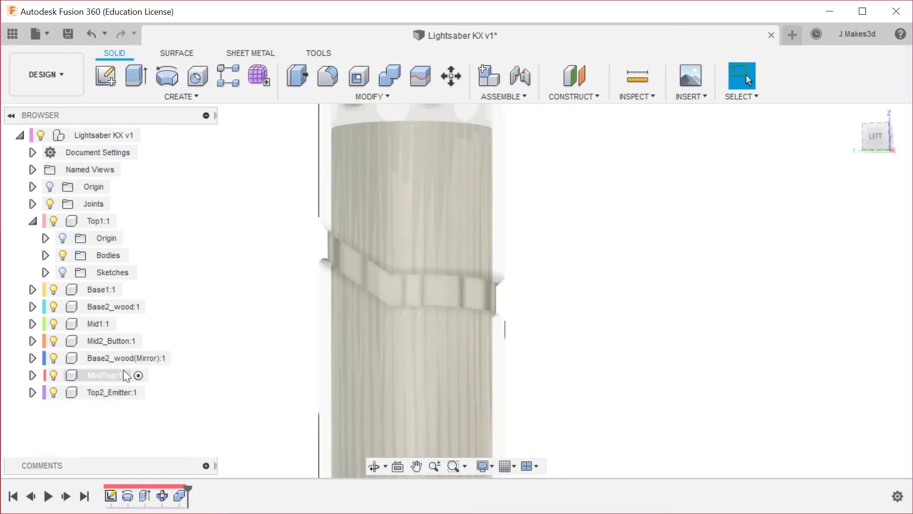
right_click(215, 311)
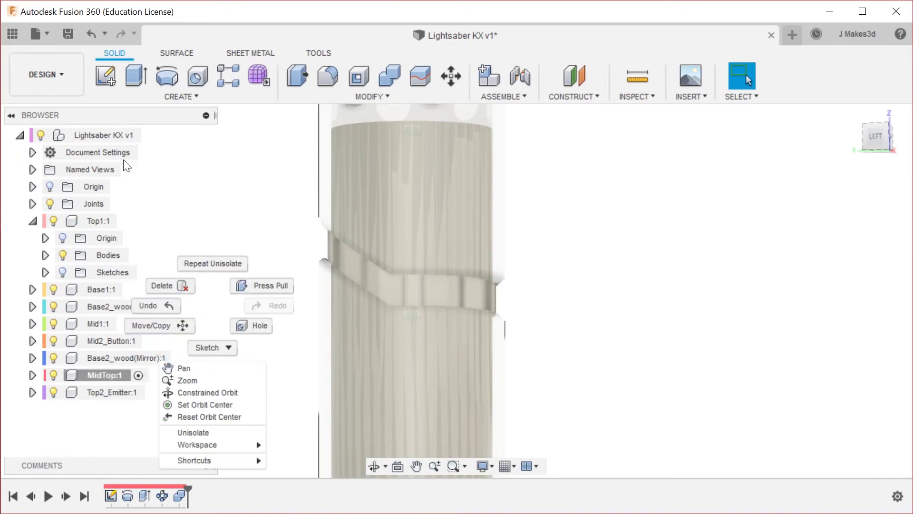
left_click(132, 134)
left_click(148, 136)
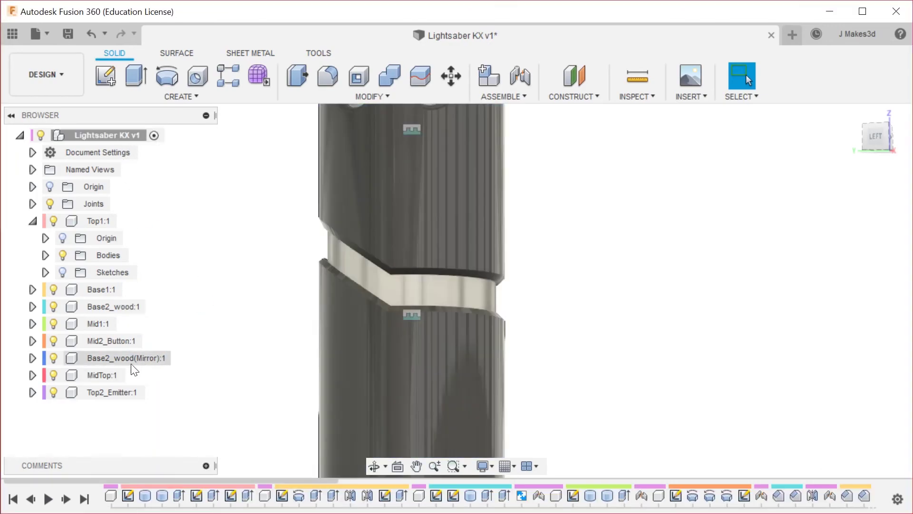
Isolate the MidTop component.
right_click(102, 376)
left_click(136, 389)
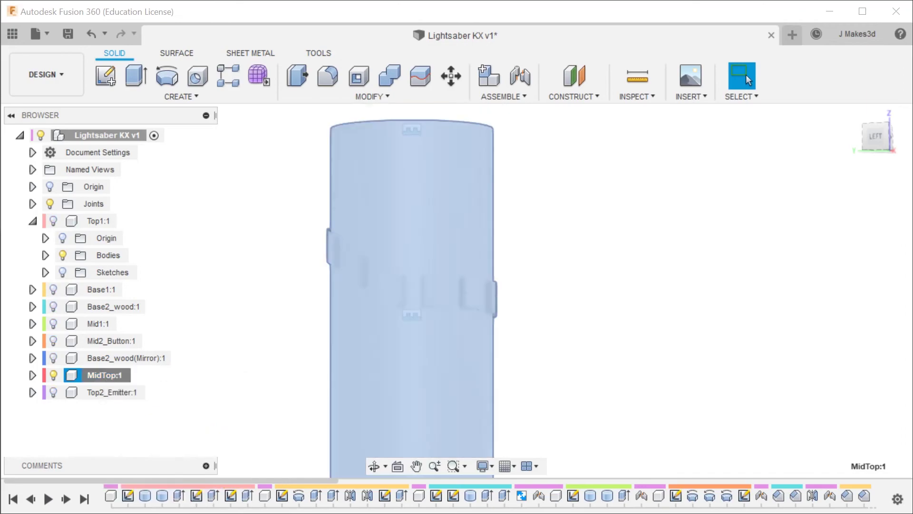
Try a 0.5 mm chamfer on all edges of the raised blocks around the MidTop cylinder at once.
left_click(611, 269)
middle_click_drag(559, 273, 625, 265, "shift")
key("s")
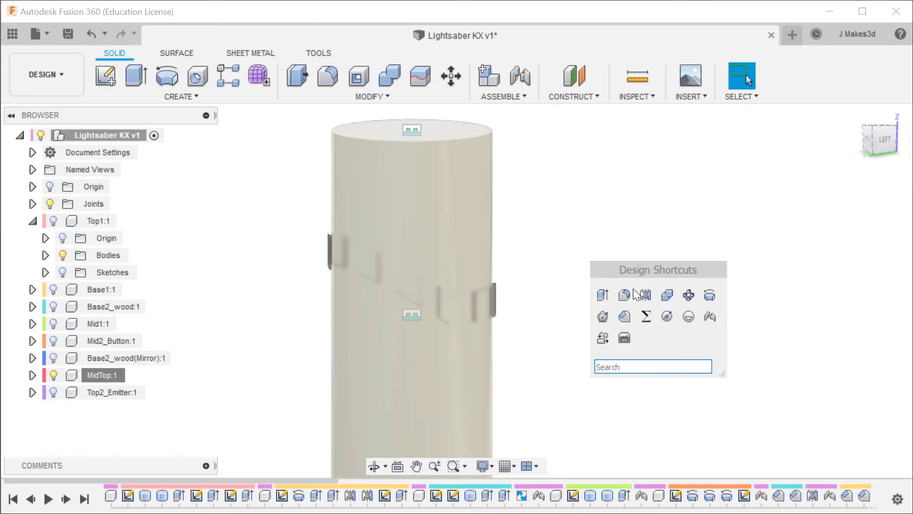
left_click(625, 316)
left_click(740, 95)
mouse_move(775, 219)
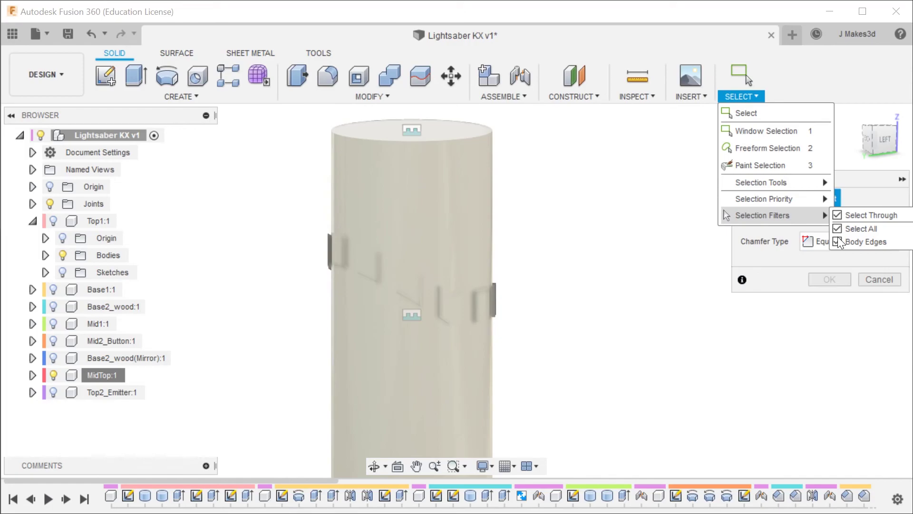
left_click(756, 276)
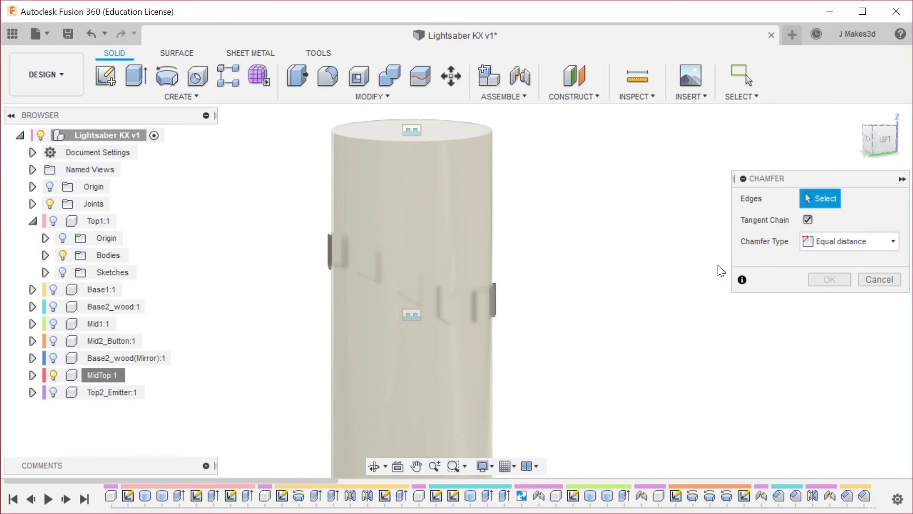
left_click_drag(577, 186, 281, 362)
middle_click_drag(561, 282, 526, 245, "shift")
type(".5")
scroll(508, 262, "up", 2)
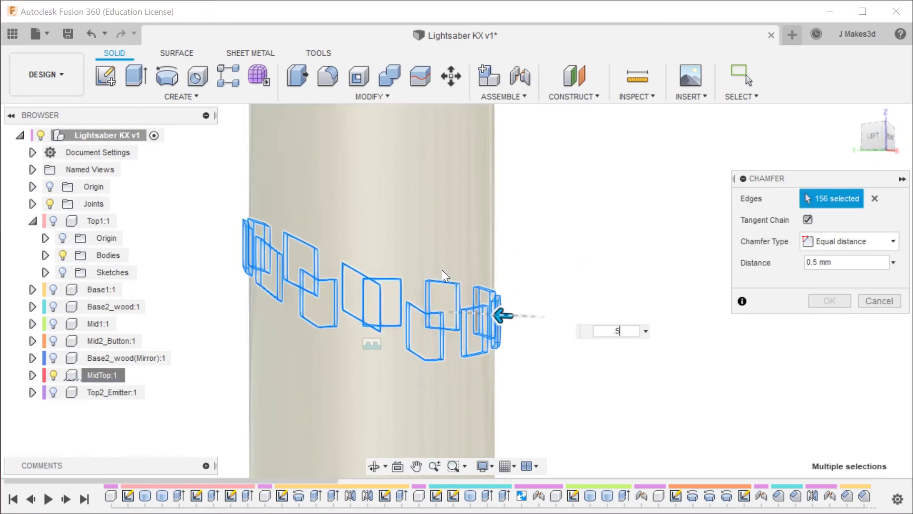
Try the chamfer on all the raised blocks' edges with a distance of 1 mm.
key("BackSpace")
key("BackSpace")
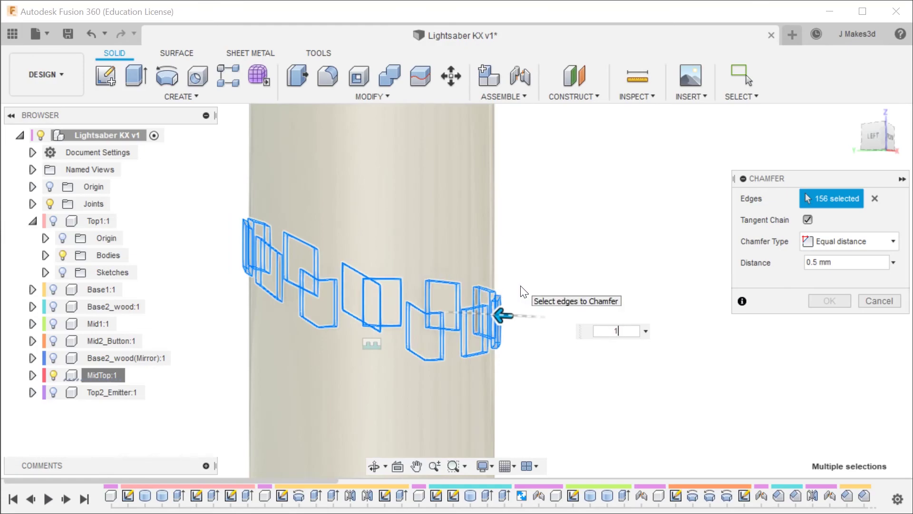
type("1")
key("Return")
Begin a new equal-distance chamfer on the four outer-face edges of a single raised block and set its distance to 0.5 mm.
right_click(658, 241)
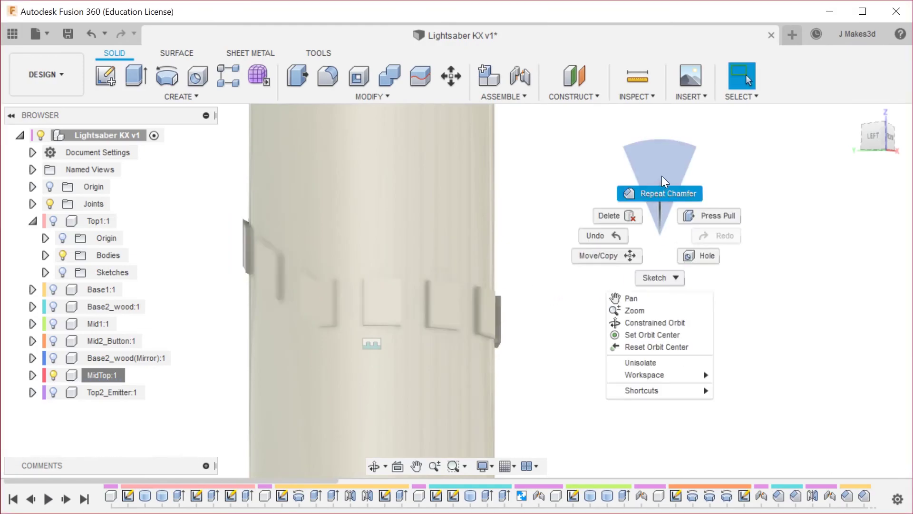
left_click(660, 181)
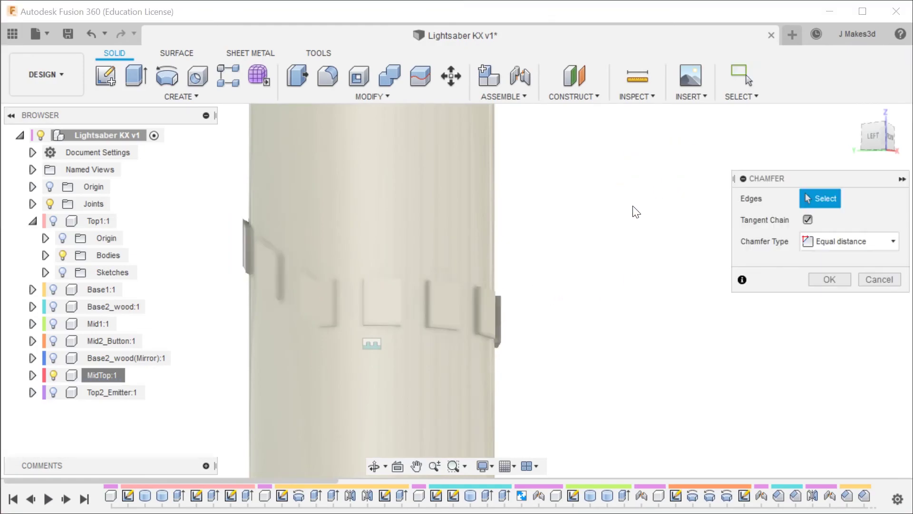
left_click(428, 297)
scroll(447, 298, "up", 2)
left_click(447, 269)
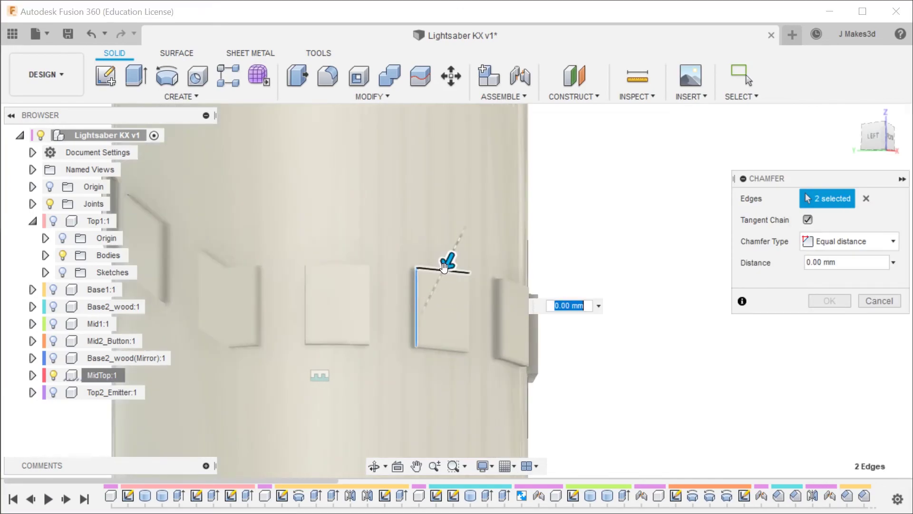
left_click(469, 291)
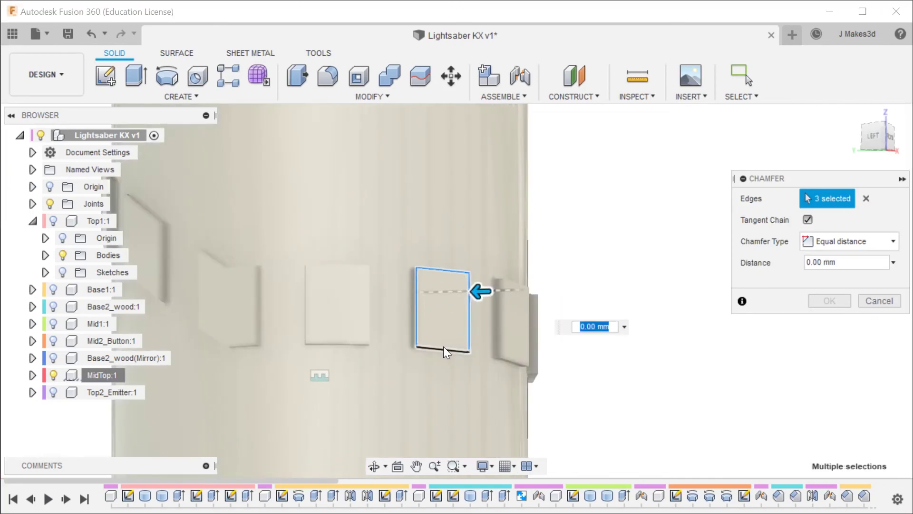
left_click(444, 349)
scroll(433, 359, "up", 3)
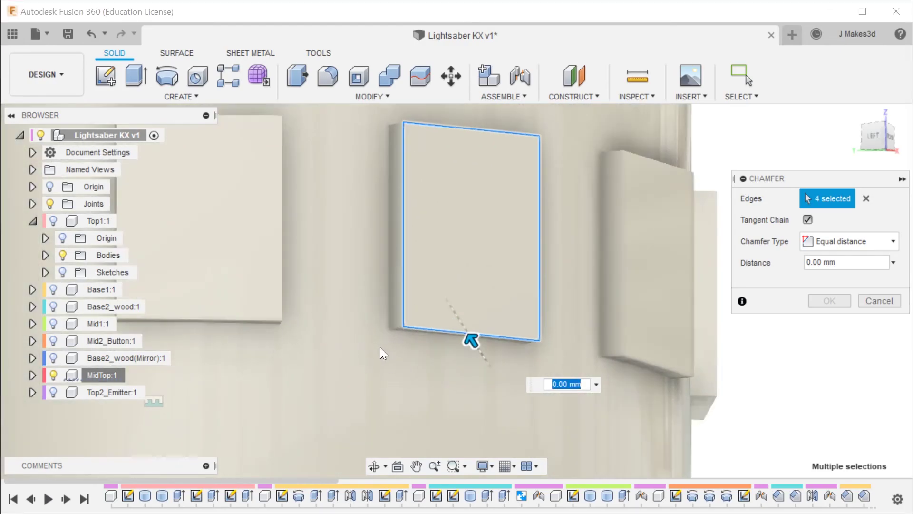
key("BackSpace")
type("0.5")
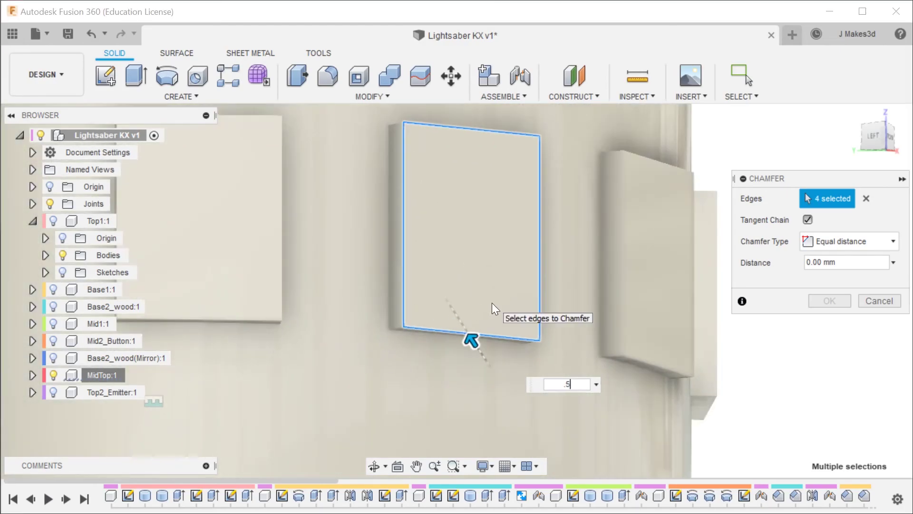
Add the four outer-face edges of the raised block beside the first one to the 0.5 mm chamfer.
scroll(492, 304, "down", 2)
middle_click_drag(424, 321, 544, 257, "shift")
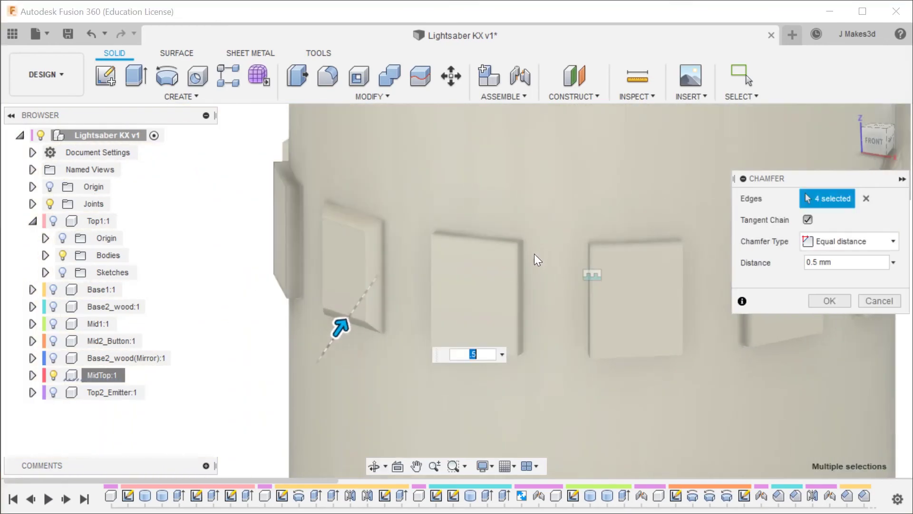
left_click(489, 239)
left_click(518, 267)
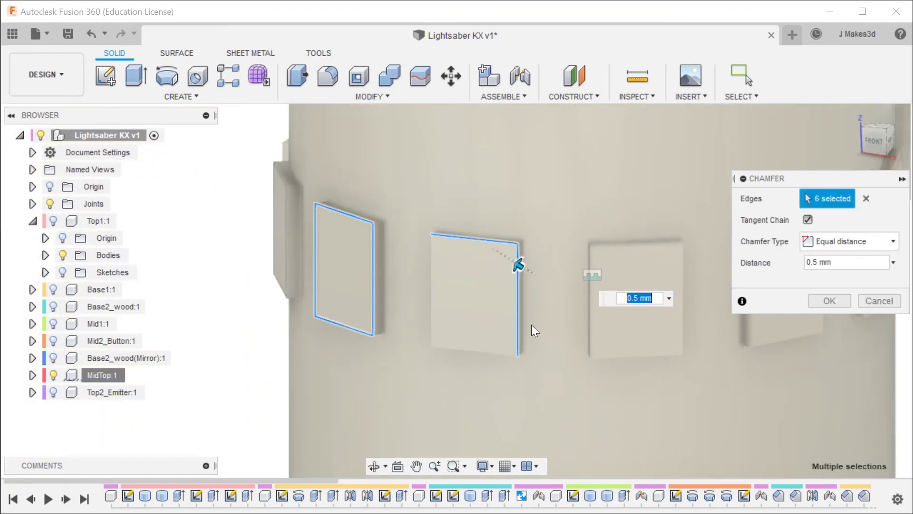
left_click(494, 350)
left_click(432, 302)
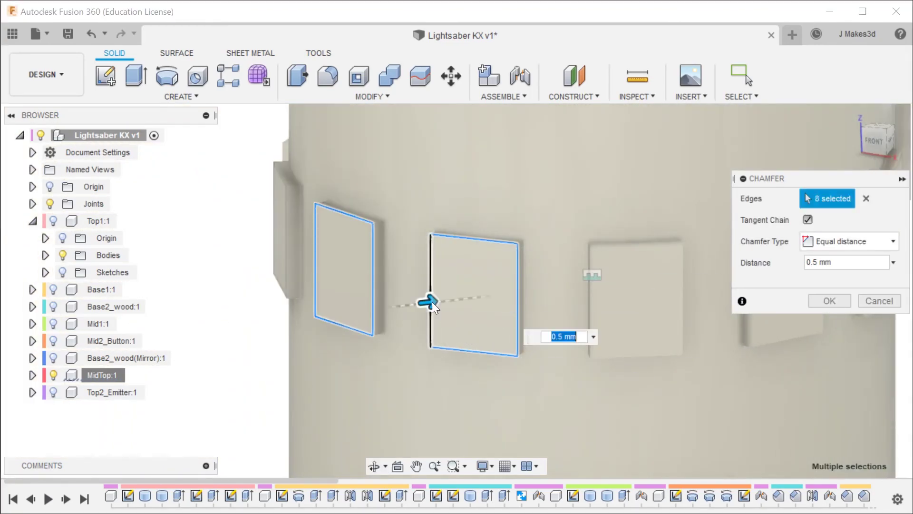
Add the four outer-face edges of the third raised block, by the joint marker, to the chamfer selection.
left_click(632, 244)
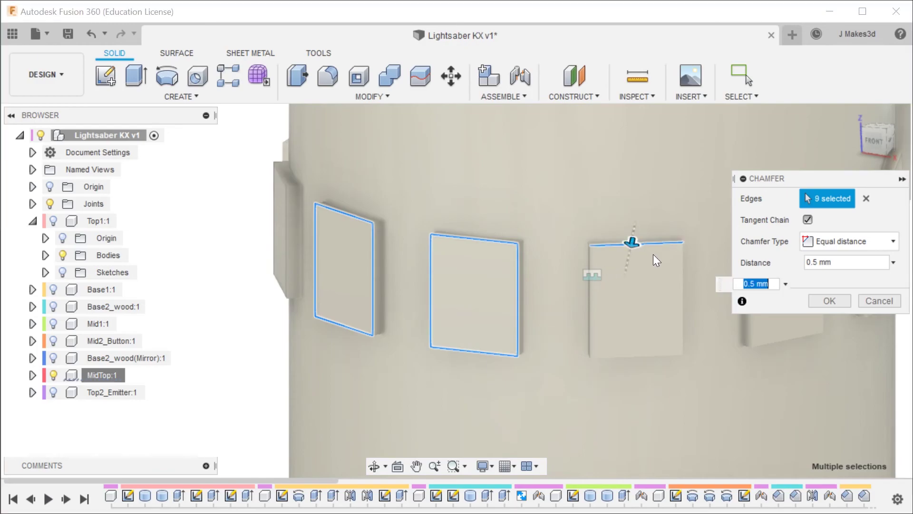
left_click(683, 269)
left_click(649, 357)
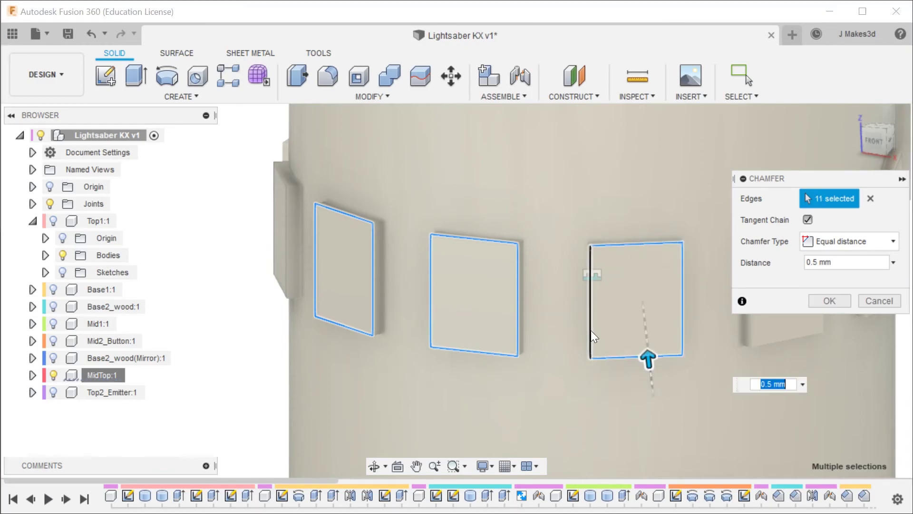
left_click(588, 312)
Add the four outer-face edges of the slanted block between the third block and the notched one to the chamfer.
scroll(277, 304, "down", 3)
scroll(707, 316, "up", 4)
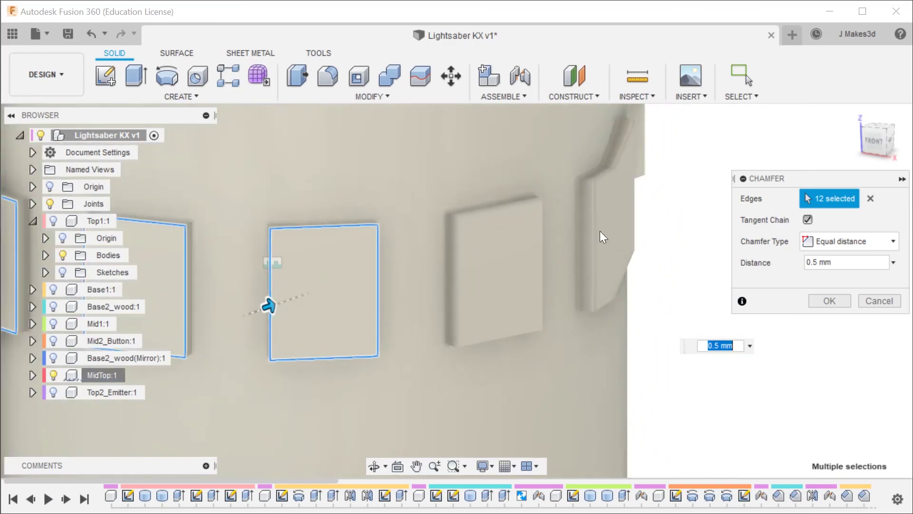
left_click(524, 206)
left_click(540, 213)
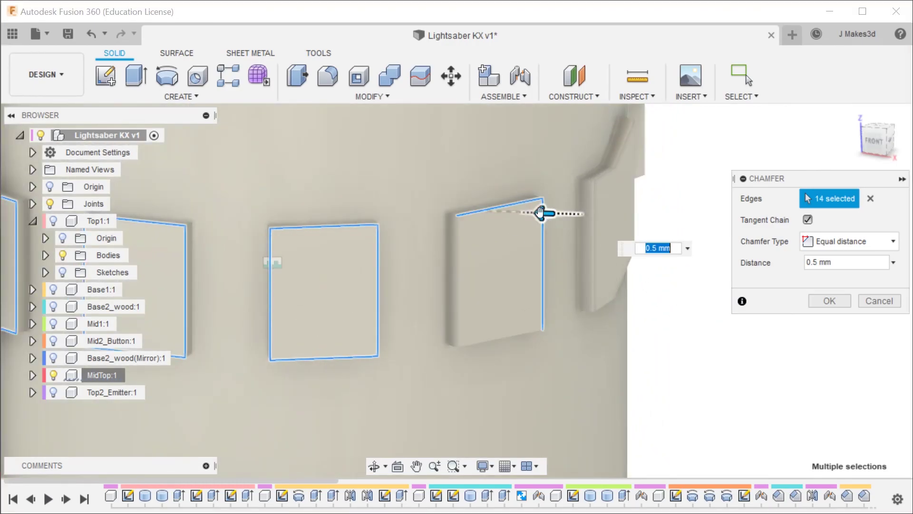
left_click(493, 345)
left_click(492, 345)
left_click(456, 321)
scroll(534, 279, "up", 2)
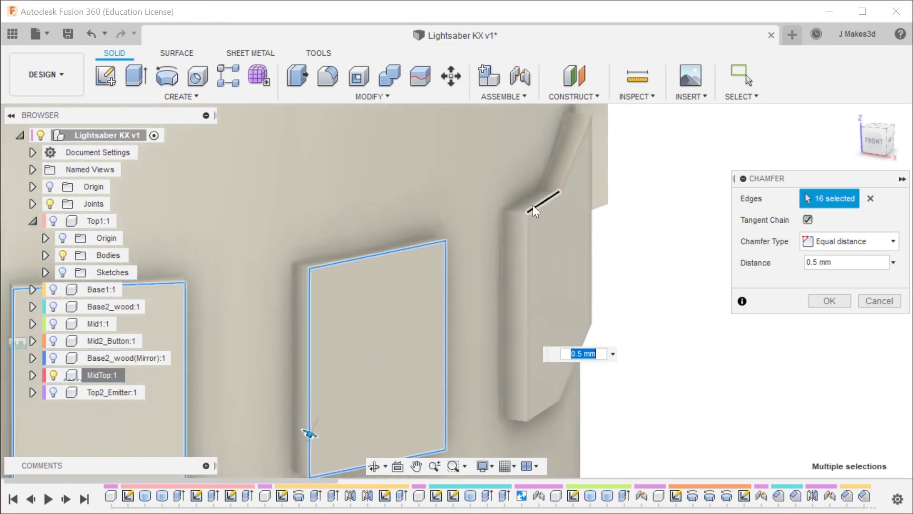
Include all six outer-face edges of the notched, angled block in the 0.5 mm chamfer.
left_click(538, 200)
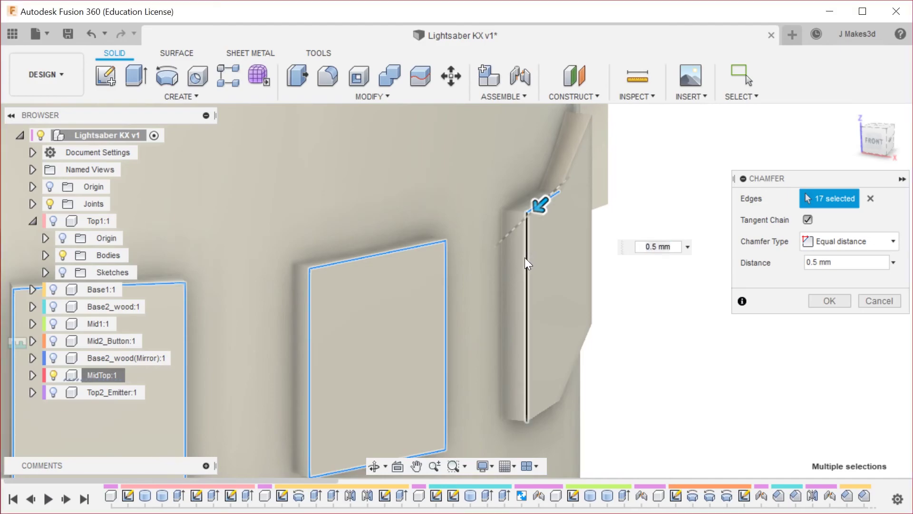
left_click(525, 263)
left_click(548, 408)
left_click(565, 384)
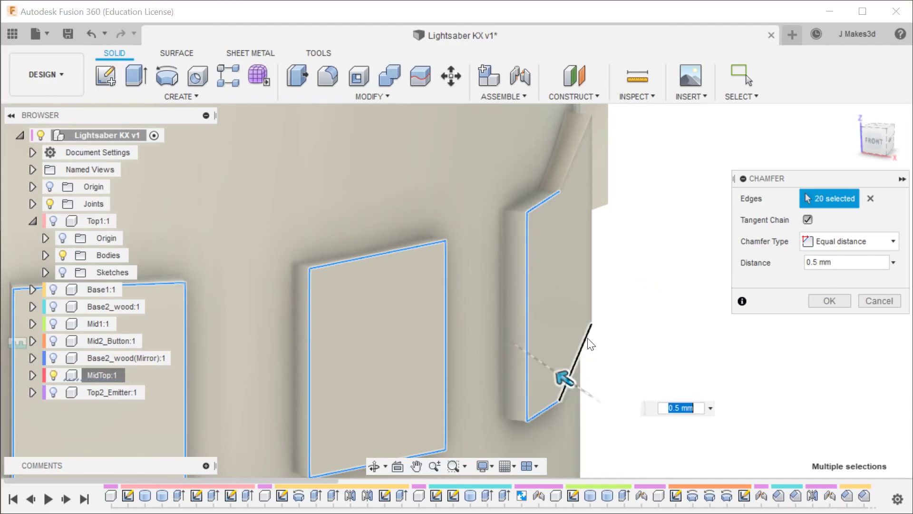
left_click(592, 312)
left_click(580, 153)
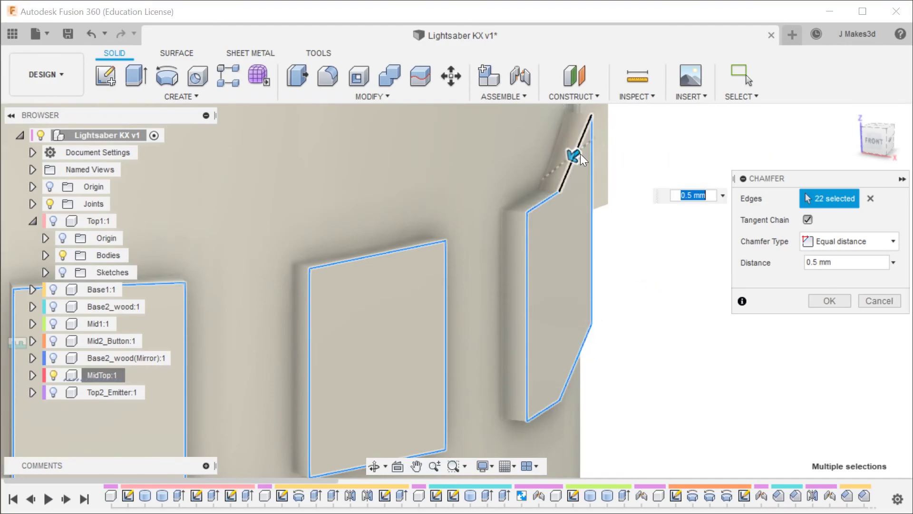
Select the four outer-face edges of the steeply slanted block just past the notched one for the same chamfer.
scroll(484, 421, "down", 3)
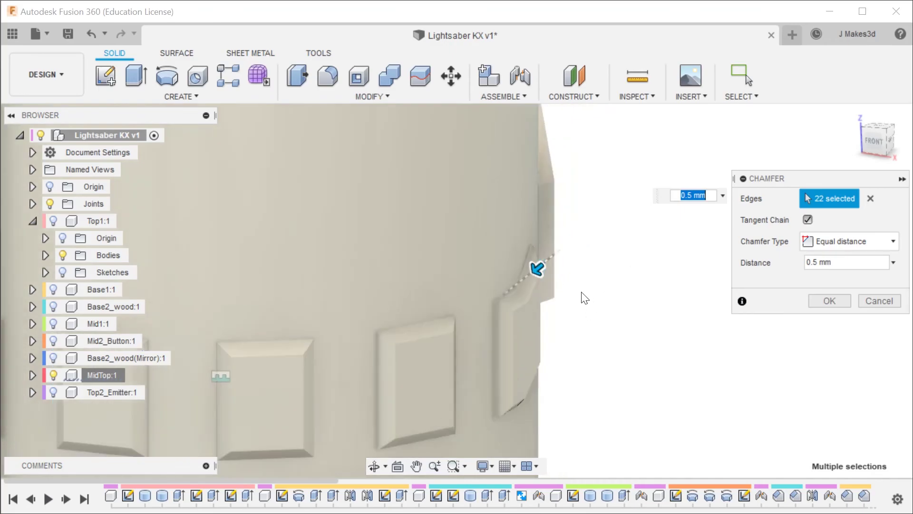
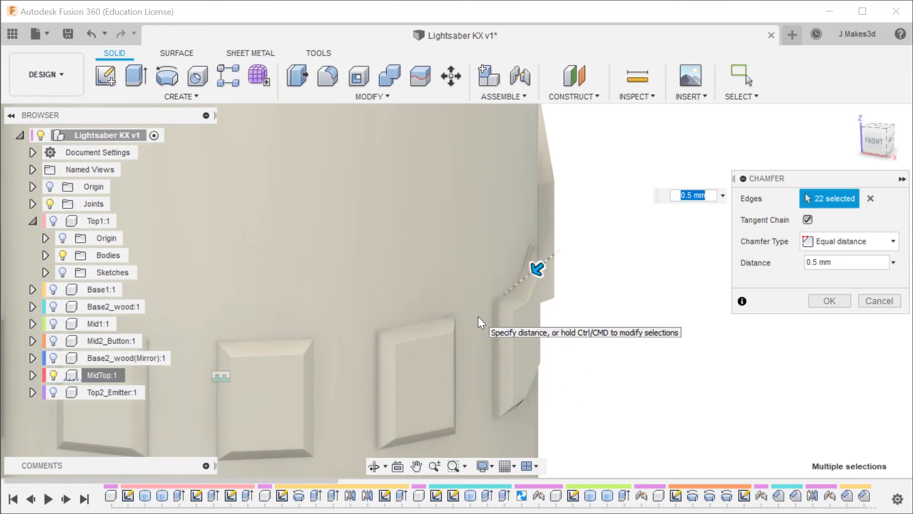
middle_click_drag(657, 285, 537, 317, "shift")
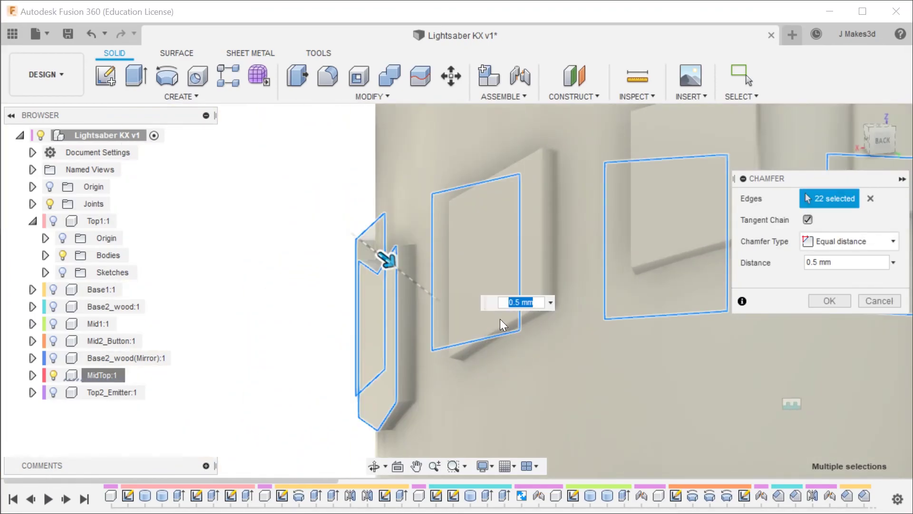
left_click(456, 351)
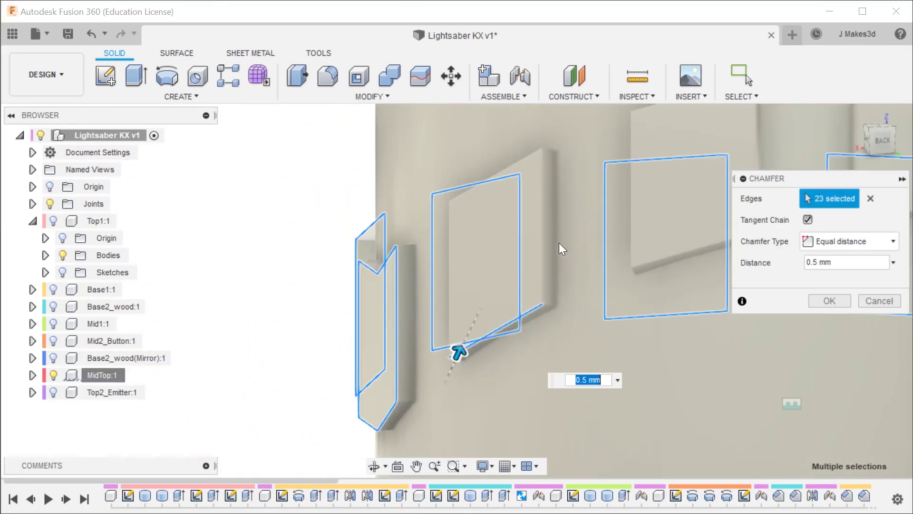
left_click(544, 236)
left_click(534, 155)
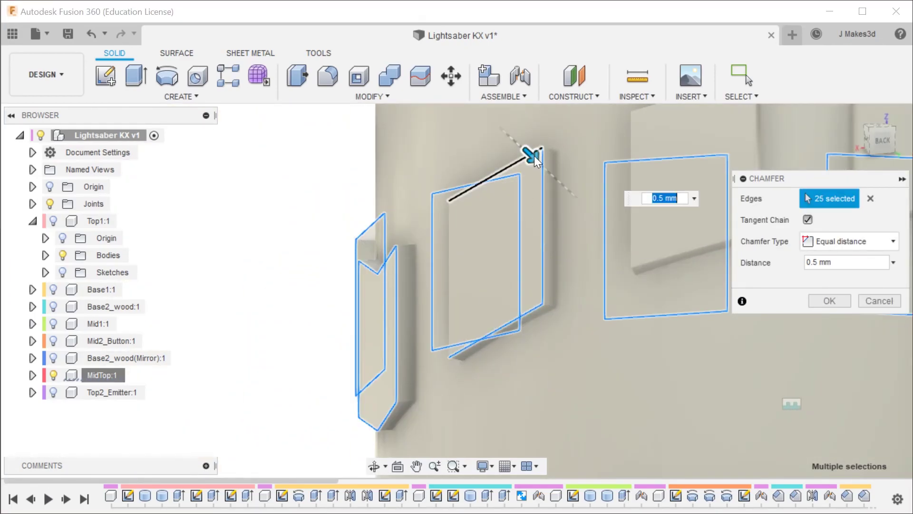
left_click(452, 237)
Extend the chamfer to the four outer-face edges of the second slanted block past the notched one.
scroll(615, 212, "up", 5)
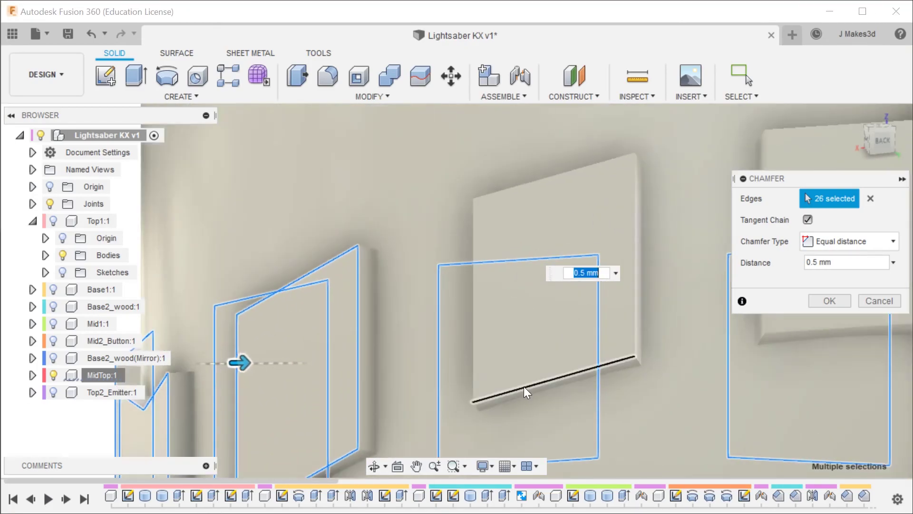
left_click(509, 387)
left_click(474, 352)
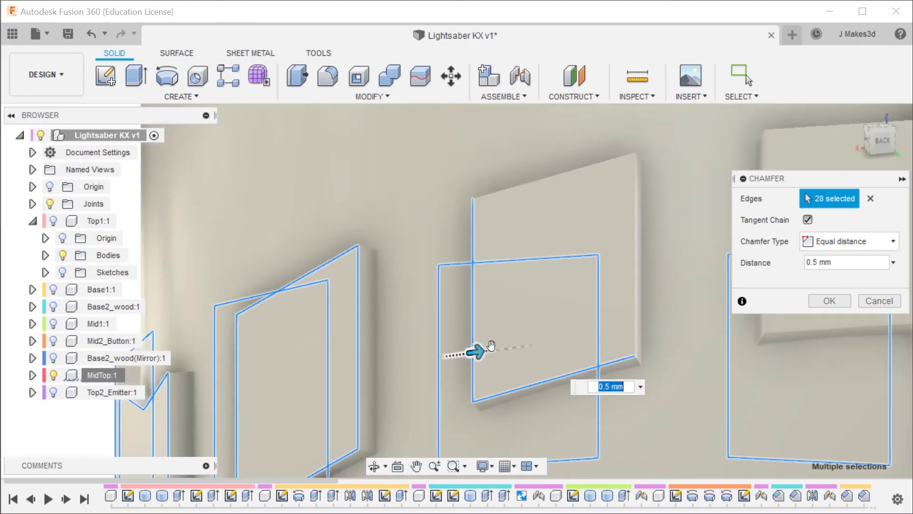
left_click(636, 200)
left_click(605, 161)
Add the four outer-face edges of the nearly square block on the back side to the chamfer selection.
scroll(338, 238, "down", 3)
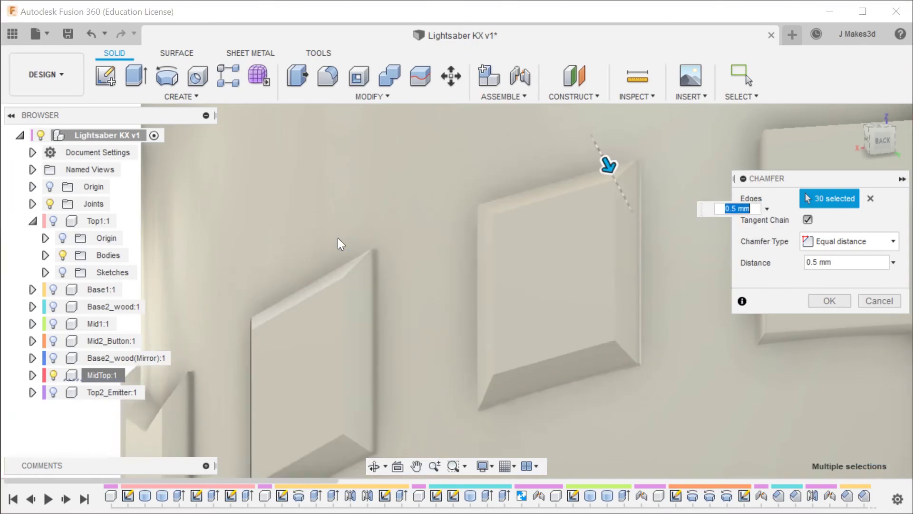
scroll(578, 301, "down", 3)
scroll(489, 303, "up", 5)
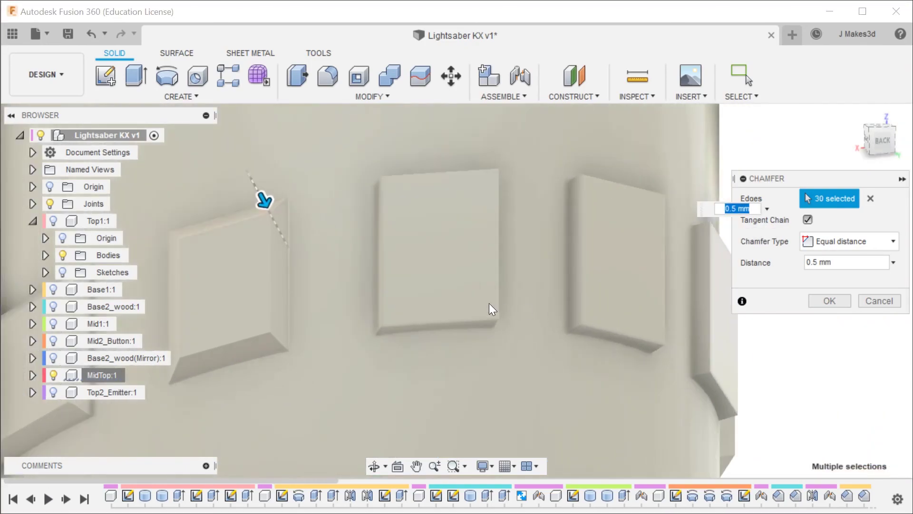
left_click(477, 321)
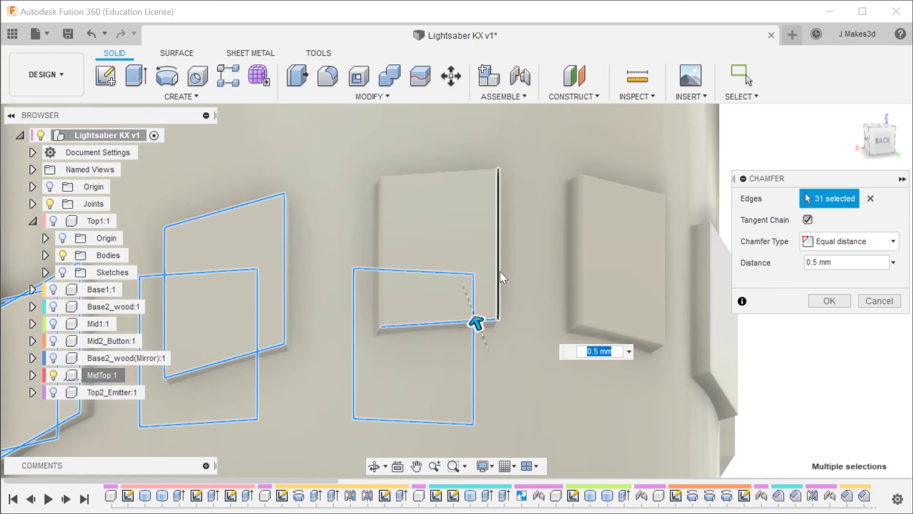
left_click(499, 271)
left_click(444, 171)
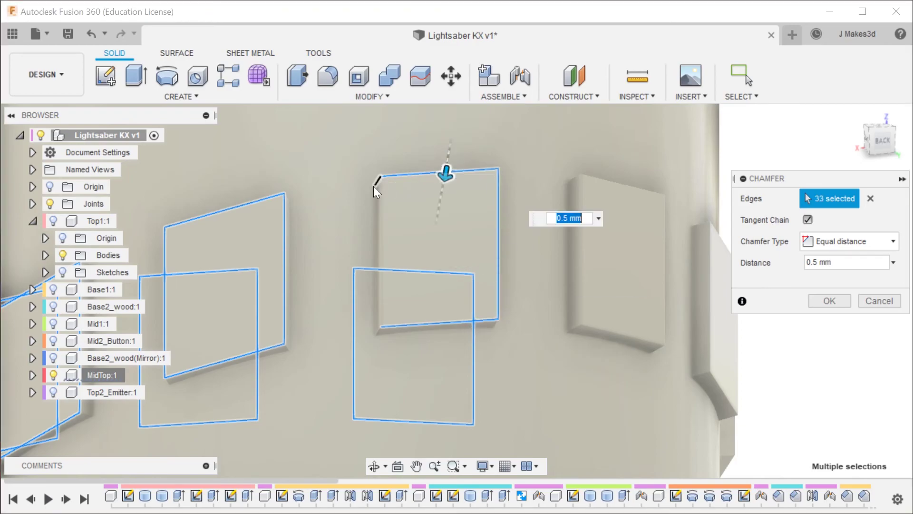
left_click(382, 188)
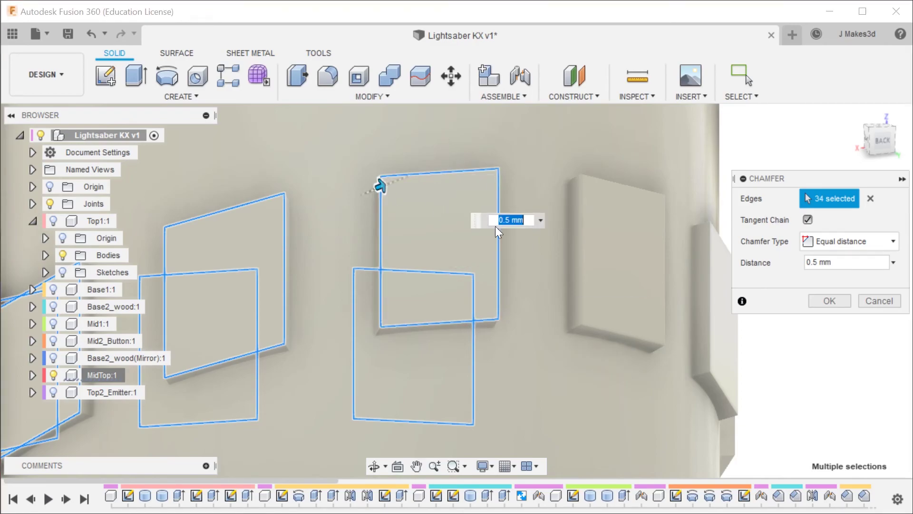
Add the four outer-face edges of the slightly slanted block beside the nearly square back block to the 0.5 mm chamfer.
left_click(613, 332)
left_click(666, 291)
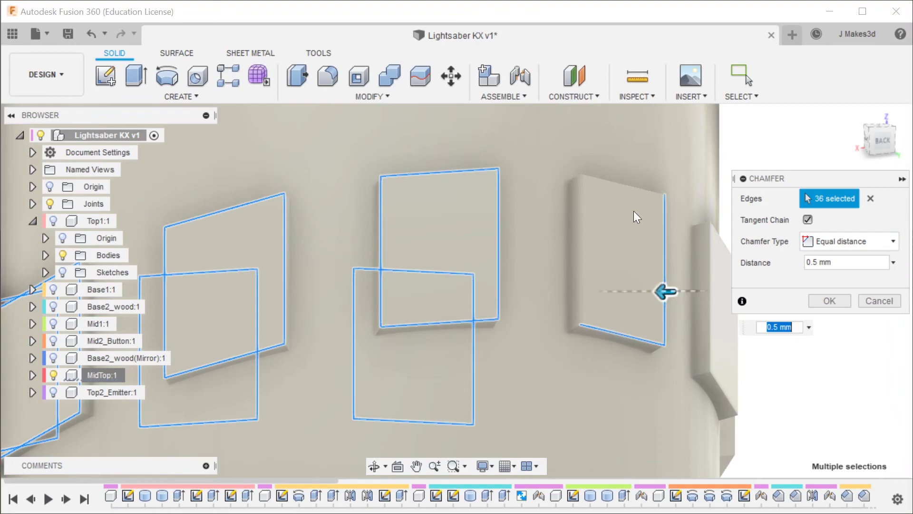
left_click(615, 182)
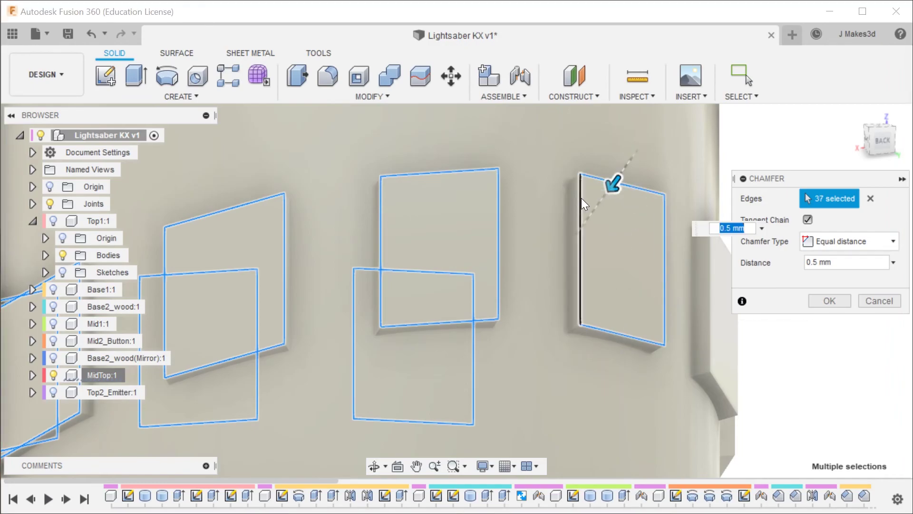
left_click(577, 199)
Include the four outer-face edges of the steeply slanted block between the back and left sides in the chamfer.
middle_click_drag(496, 369, 589, 336, "shift")
middle_click_drag(334, 344, 455, 367, "shift")
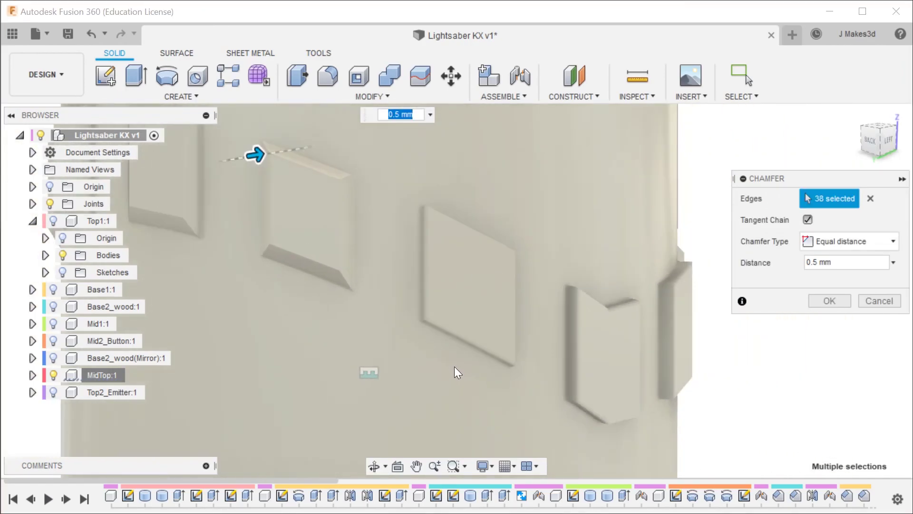
left_click(460, 336)
scroll(430, 212, "up", 3)
left_click(451, 207)
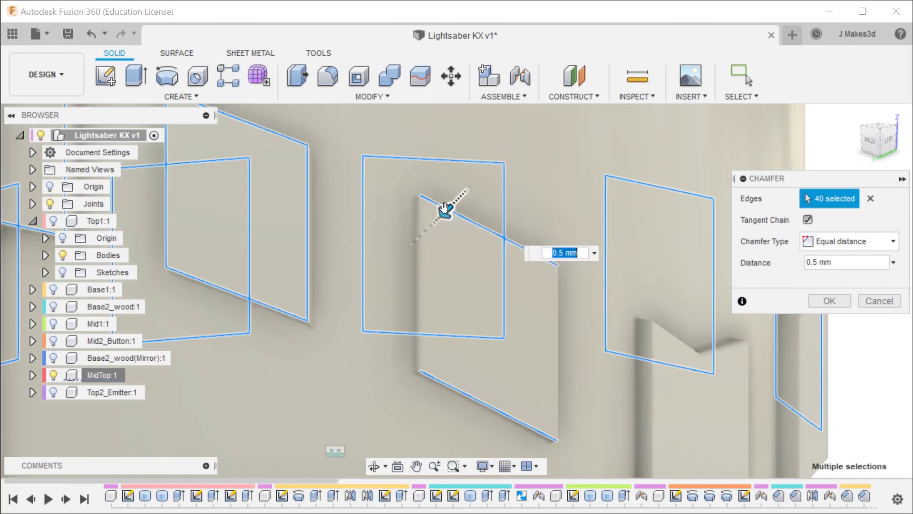
left_click(419, 218)
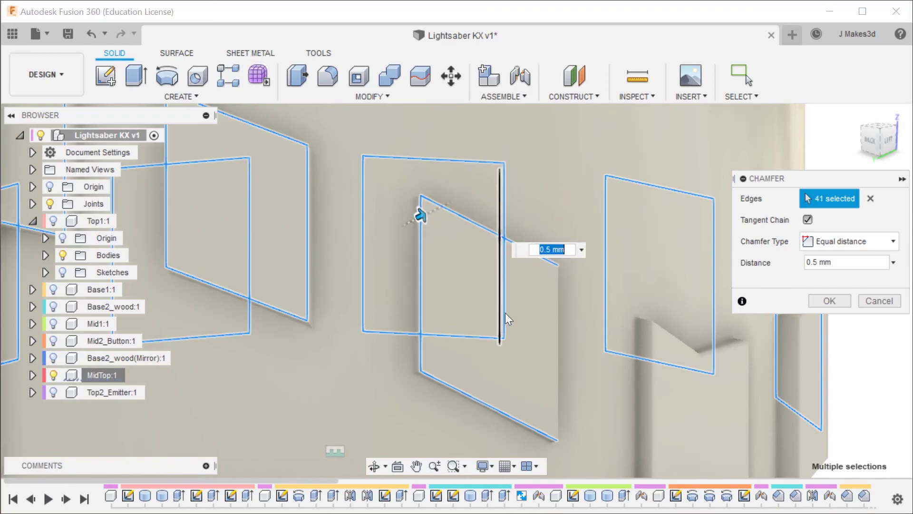
left_click(559, 322)
Select all six outer-face edges of the notched block on the left side for the same chamfer.
scroll(439, 223, "down", 4)
middle_click_drag(439, 223, 398, 220, "shift")
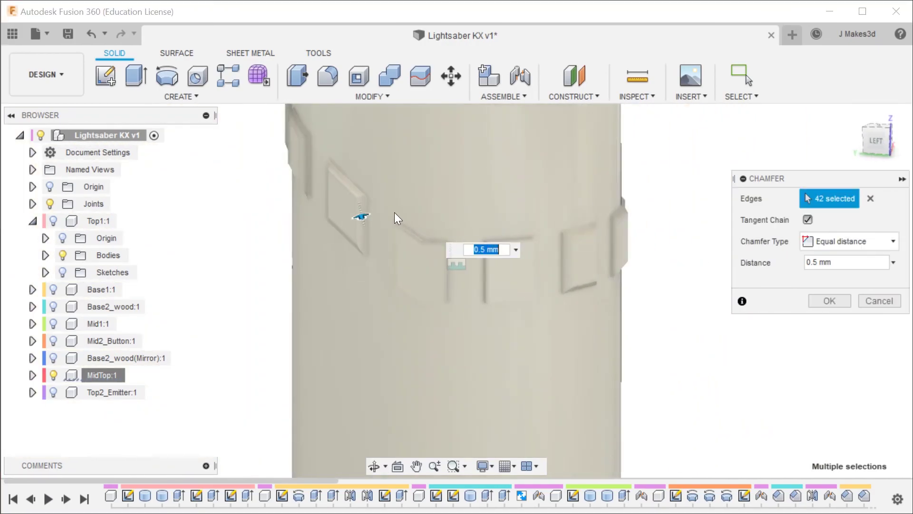
scroll(465, 298, "up", 5)
left_click(480, 281)
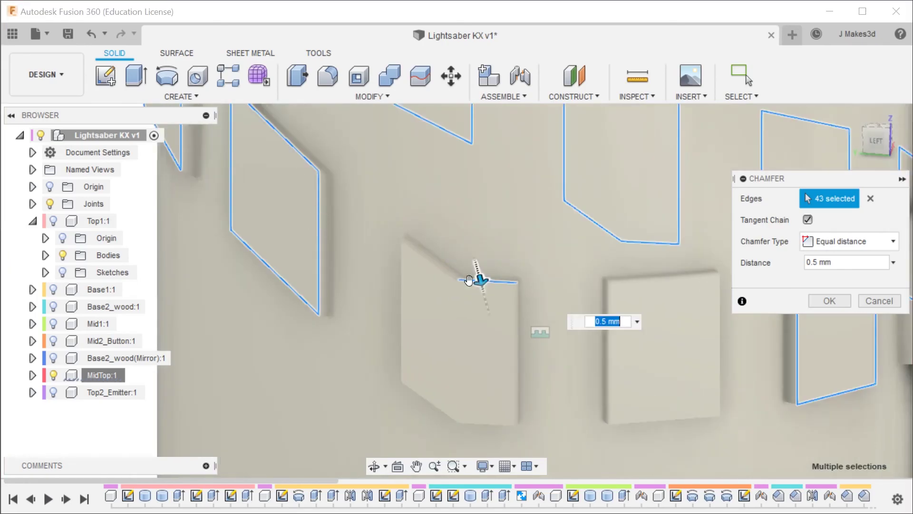
left_click(418, 250)
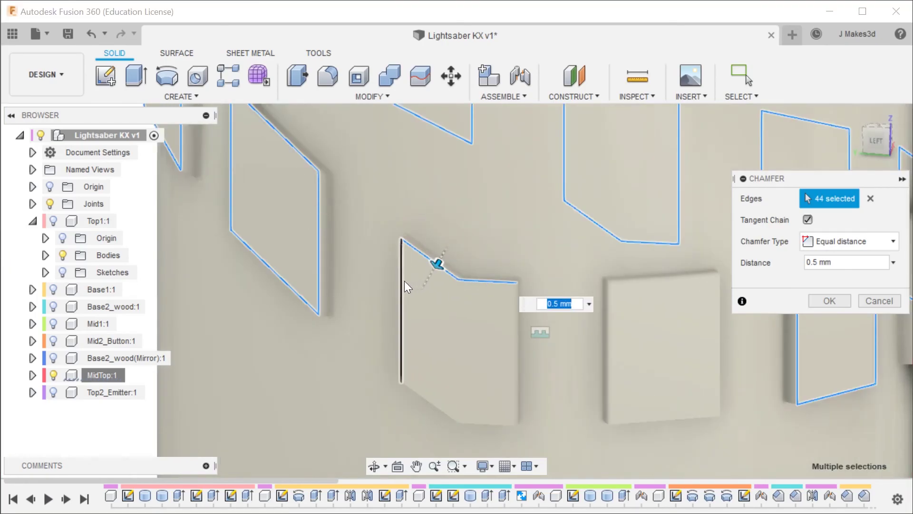
left_click(404, 281)
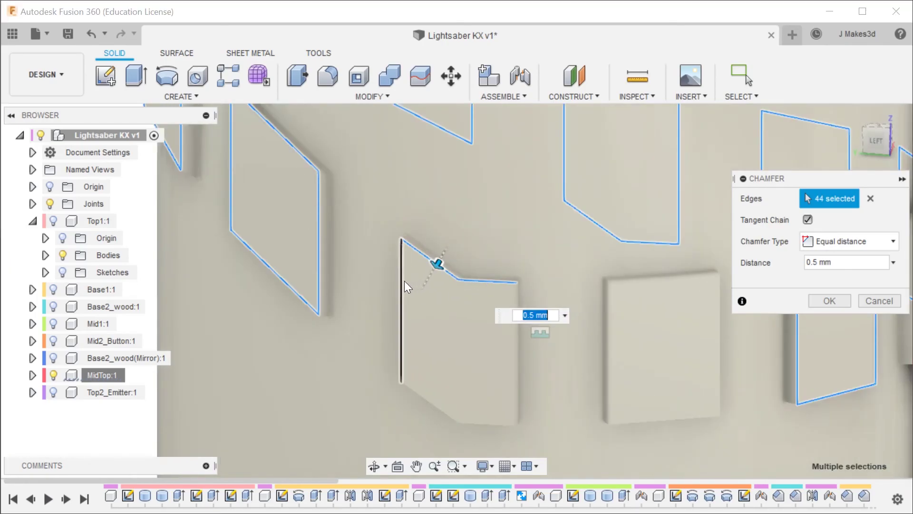
left_click(518, 359)
left_click(482, 426)
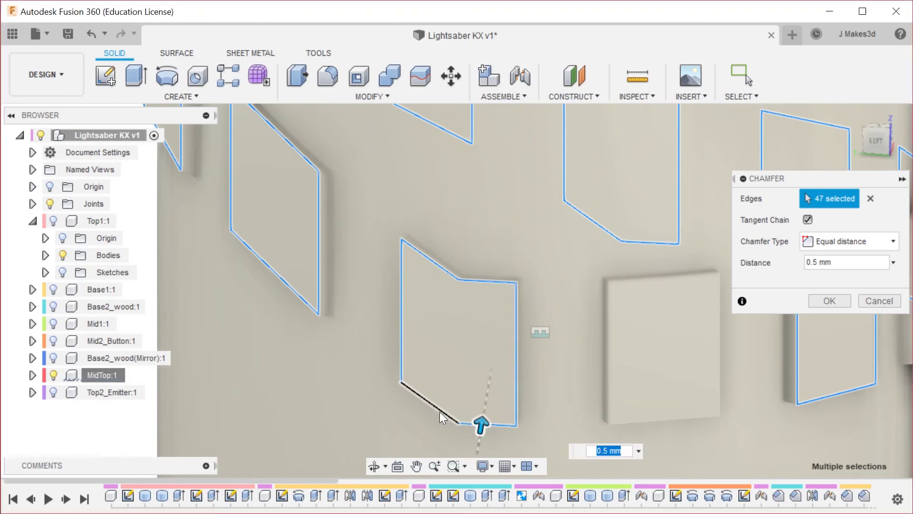
left_click(439, 411)
Add the four outer-face edges of the last unchamfered block beside the notched one and apply the 0.5 mm chamfer.
left_click(635, 425)
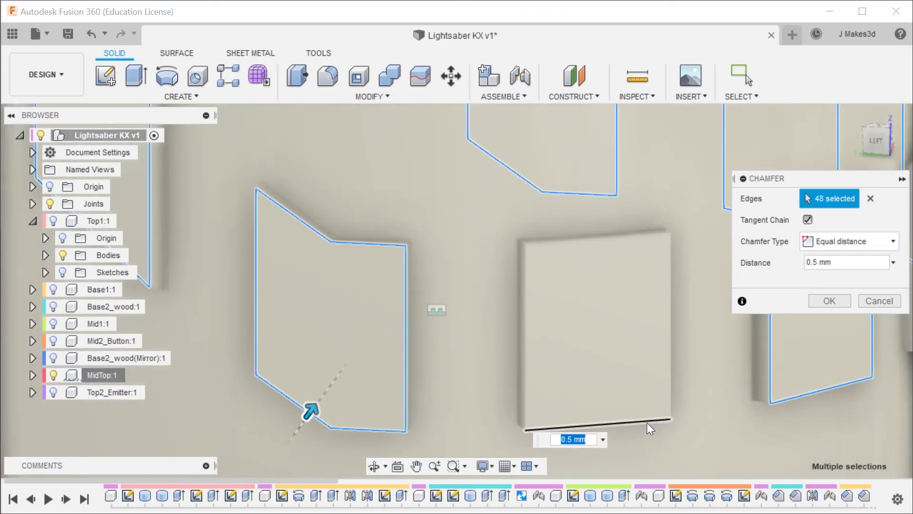
left_click(669, 367)
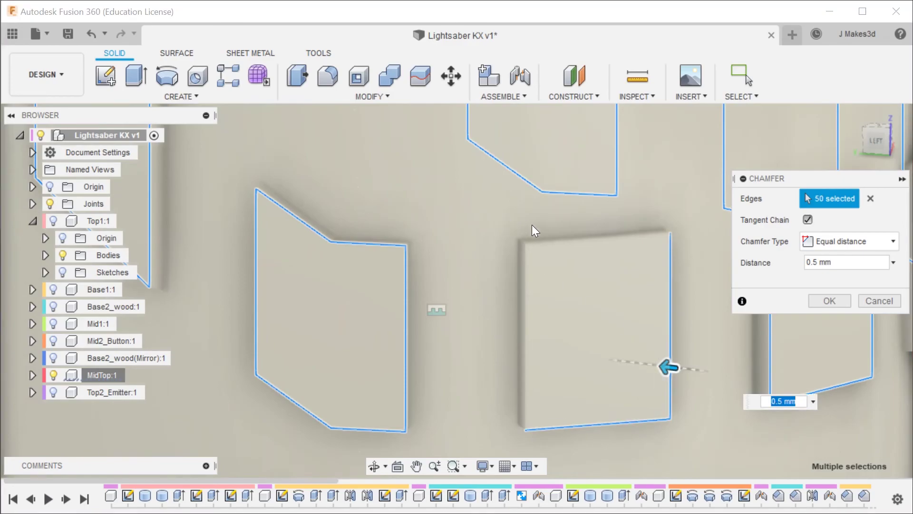
left_click(545, 243)
left_click(523, 268)
scroll(429, 250, "down", 5)
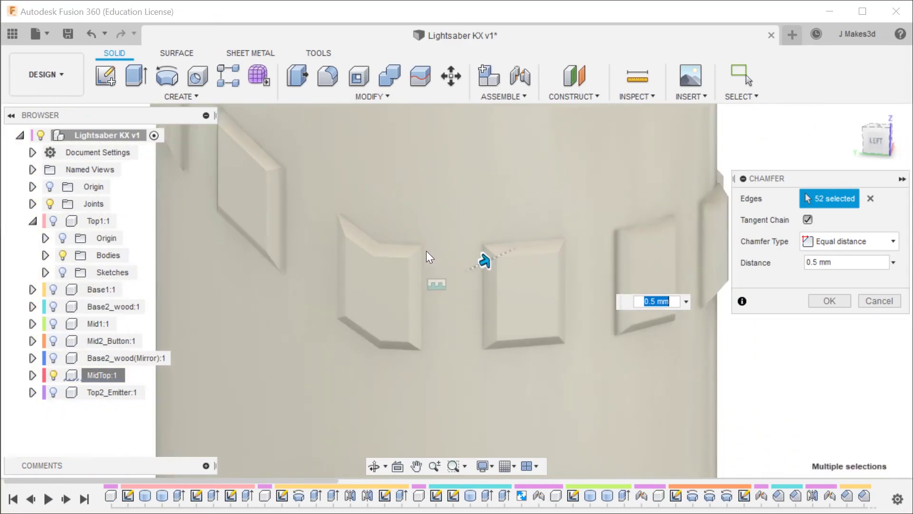
middle_click_drag(370, 393, 573, 351, "shift")
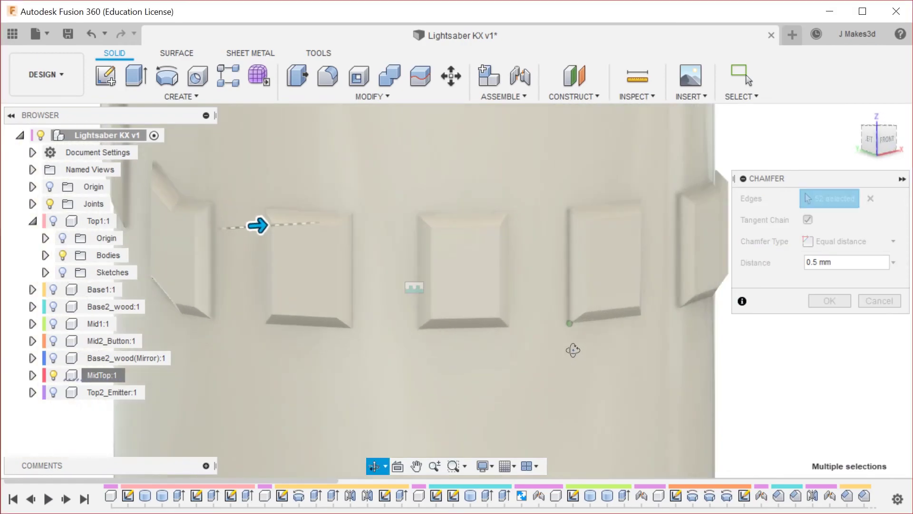
scroll(721, 327, "up", 3)
key("Return")
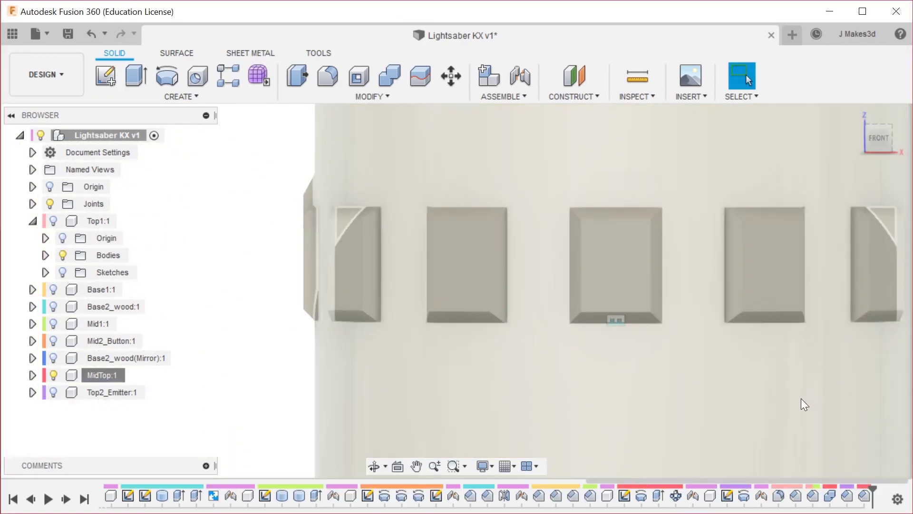
Check the chamfered blocks around MidTop and unisolate it to show the whole hilt.
scroll(540, 370, "down", 5)
middle_click_drag(320, 301, 444, 318, "shift")
scroll(882, 328, "down", 3)
left_click(368, 329)
scroll(337, 326, "down", 4)
scroll(302, 317, "up", 2)
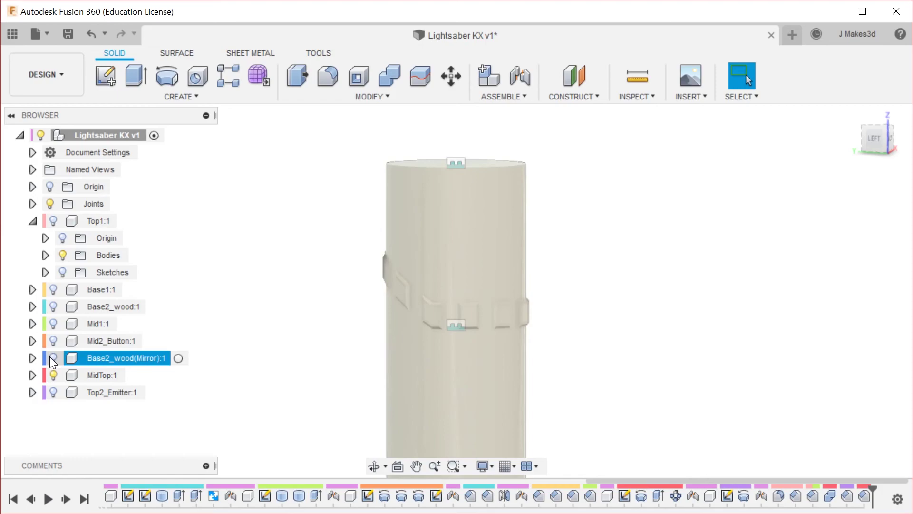
right_click(230, 190)
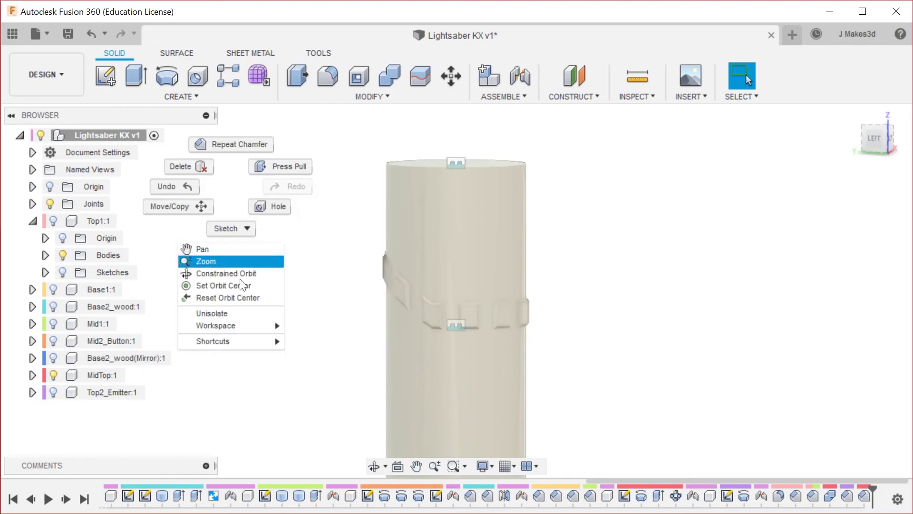
left_click(230, 316)
Isolate the Mid1 component and examine its sleeve and the cutout at its lower end.
left_click(537, 384)
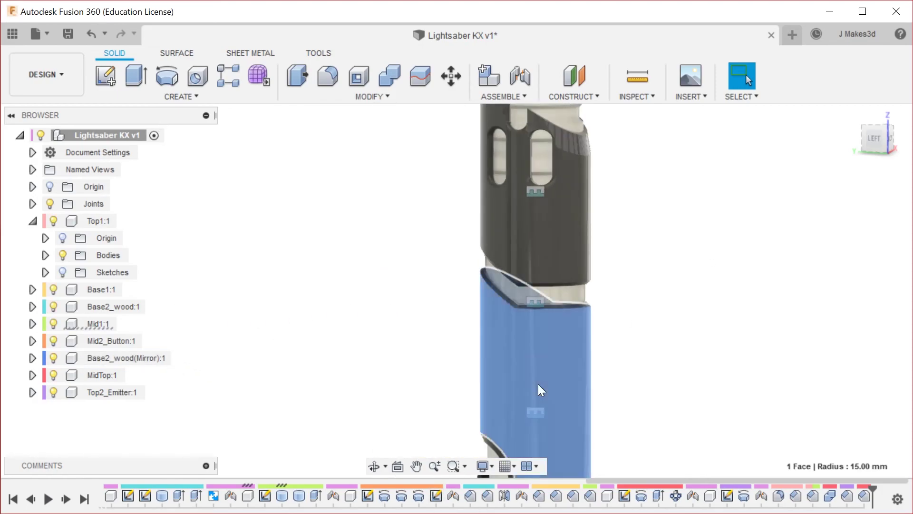
right_click(104, 324)
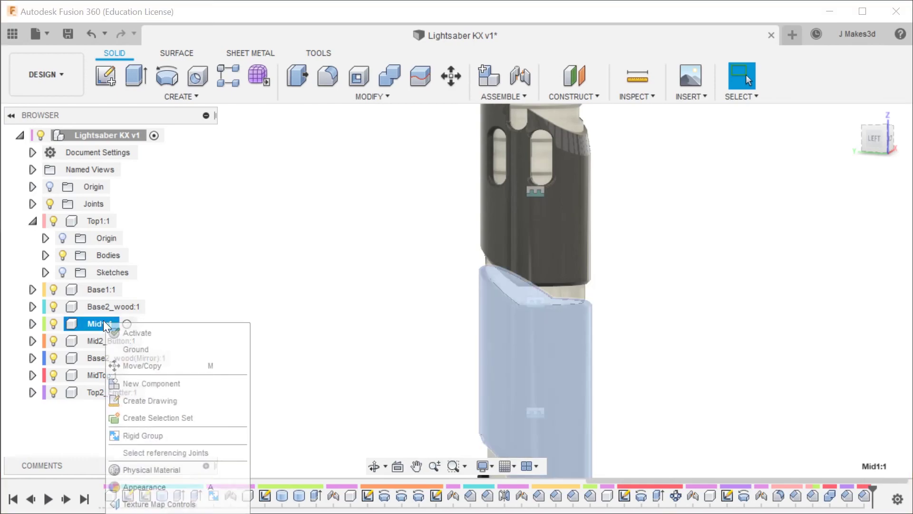
left_click(142, 513)
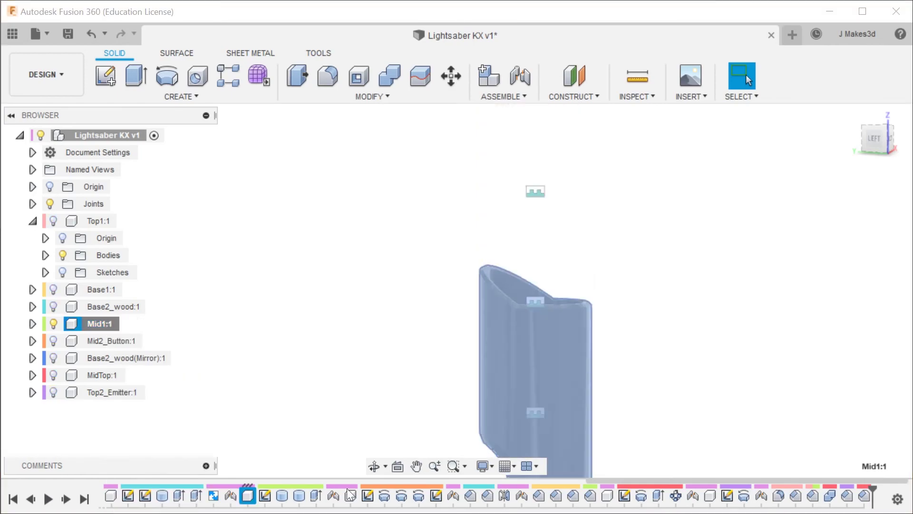
left_click(649, 240)
scroll(636, 350, "up", 4)
middle_click_drag(635, 348, 538, 341, "shift")
scroll(599, 264, "down", 3)
scroll(616, 366, "up", 3)
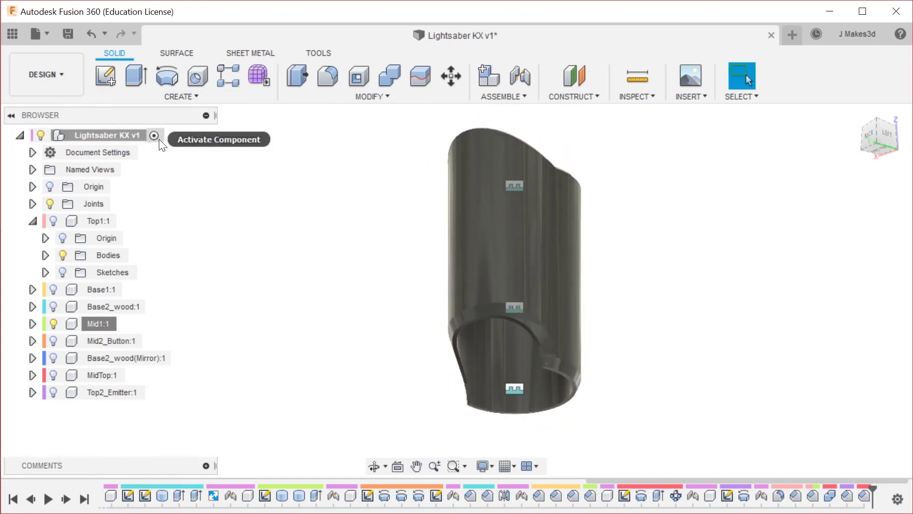
Unisolate Mid1 and isolate the Mid2_Button component for inspection.
right_click(189, 147)
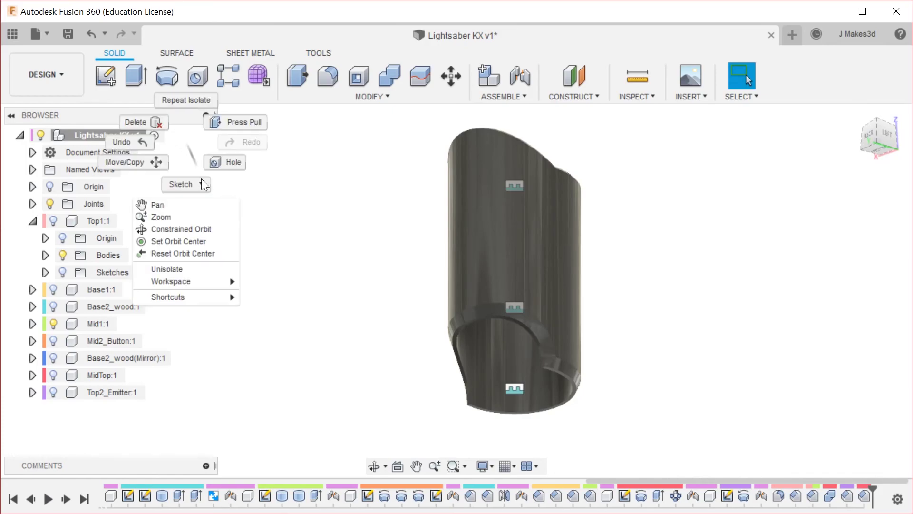
left_click(193, 267)
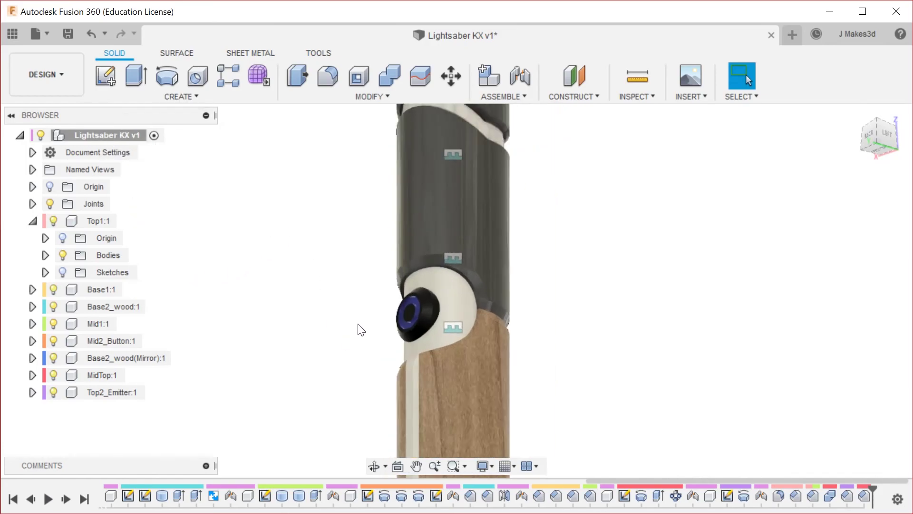
left_click(103, 345)
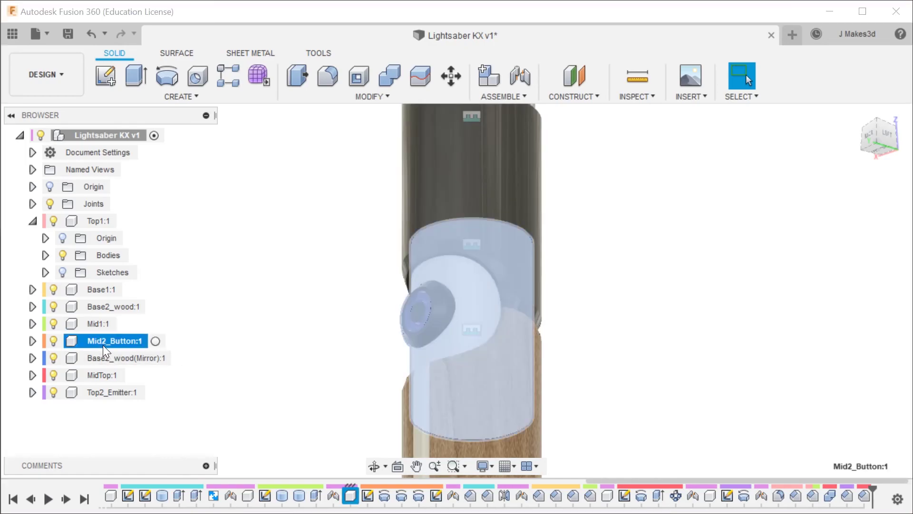
right_click(128, 342)
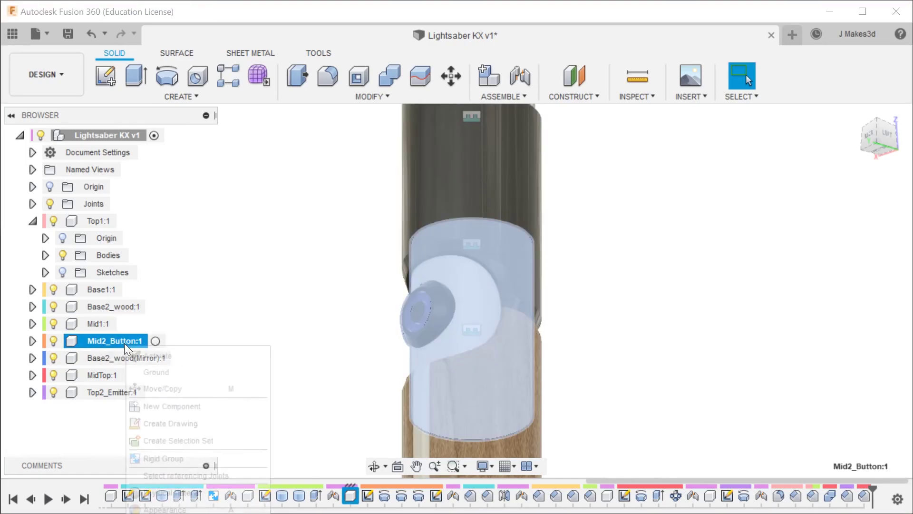
left_click(161, 512)
middle_click_drag(658, 302, 655, 342, "shift")
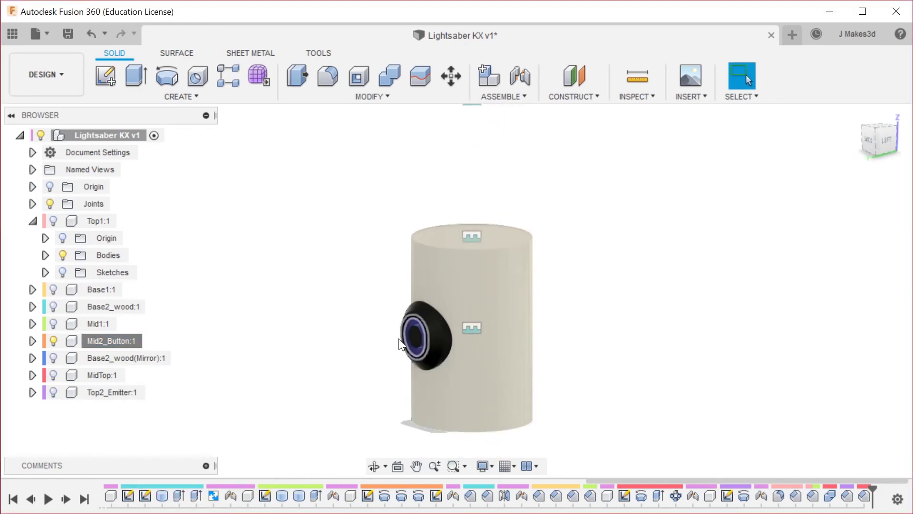
Hide Body2 of Mid2_Button and examine the button hole in Body1.
left_click(32, 341)
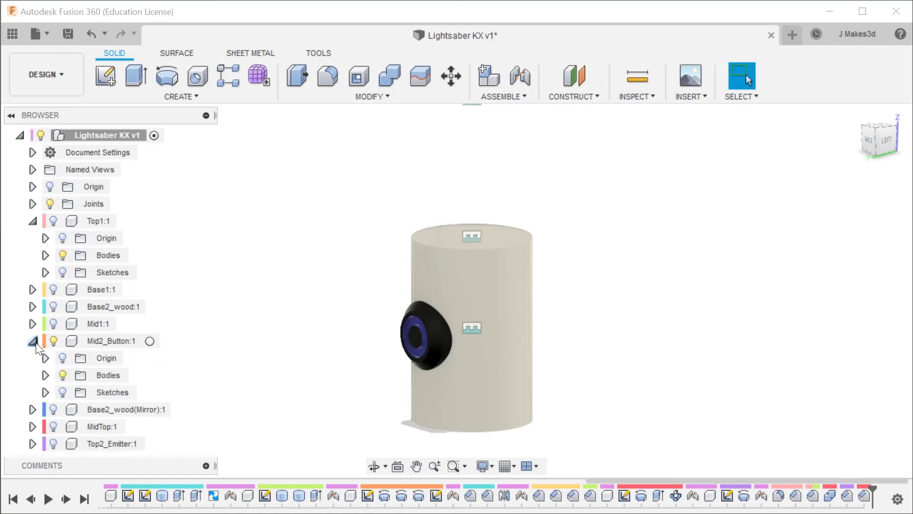
left_click(46, 375)
scroll(86, 376, "down", 2)
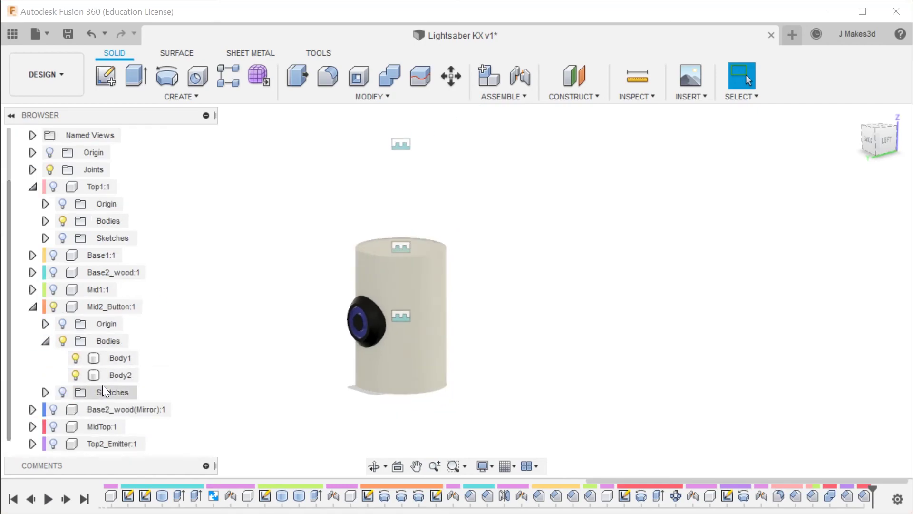
left_click(75, 374)
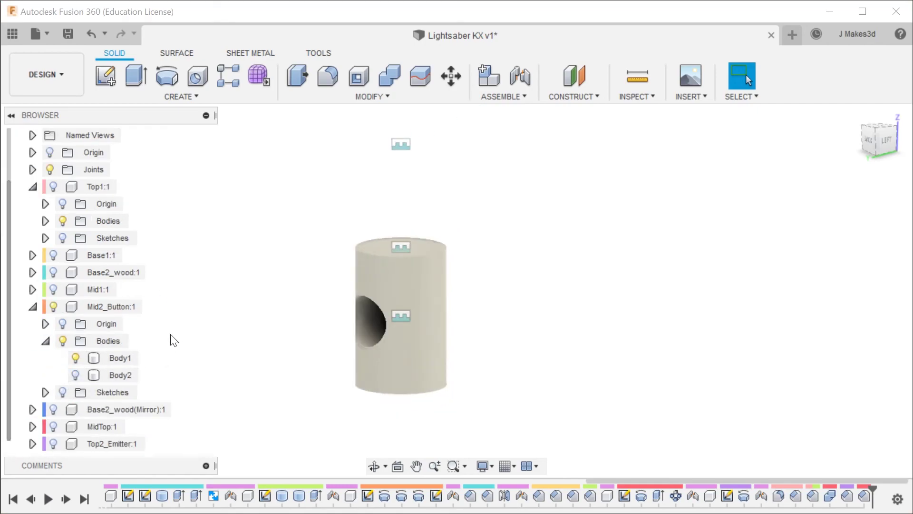
scroll(279, 340, "up", 2)
scroll(280, 340, "up", 2)
middle_click_drag(316, 300, 363, 291, "shift")
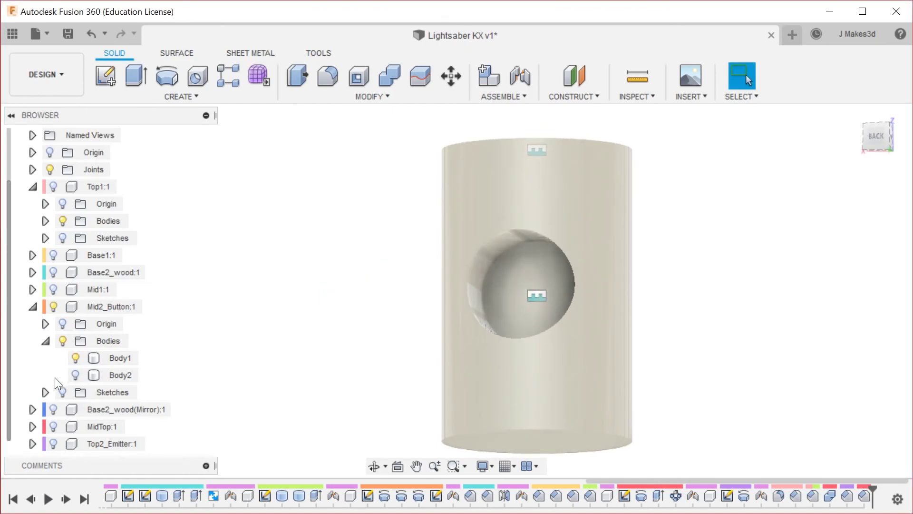
Show Body2 with Body1 hidden to examine the button alone, and make Body1 visible again.
left_click(75, 375)
left_click(80, 356)
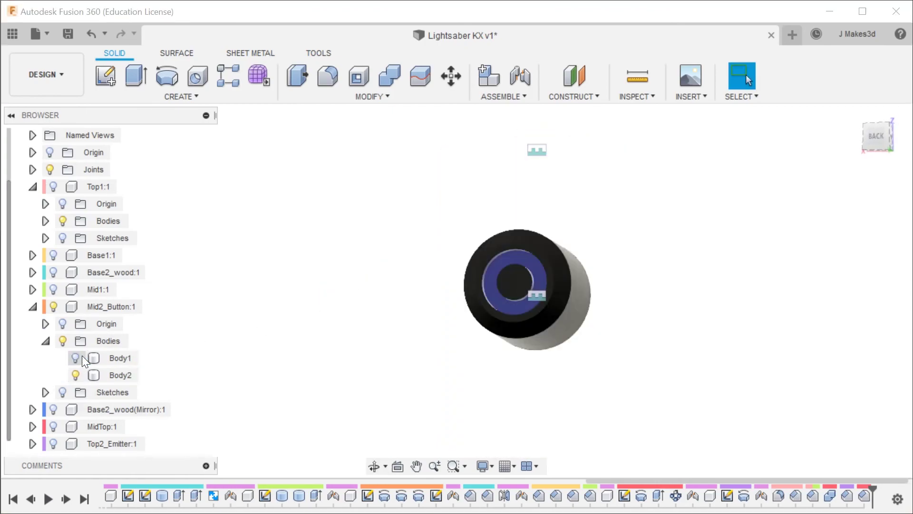
middle_click_drag(407, 309, 329, 322, "shift")
left_click(71, 357)
left_click(74, 357)
left_click(46, 340)
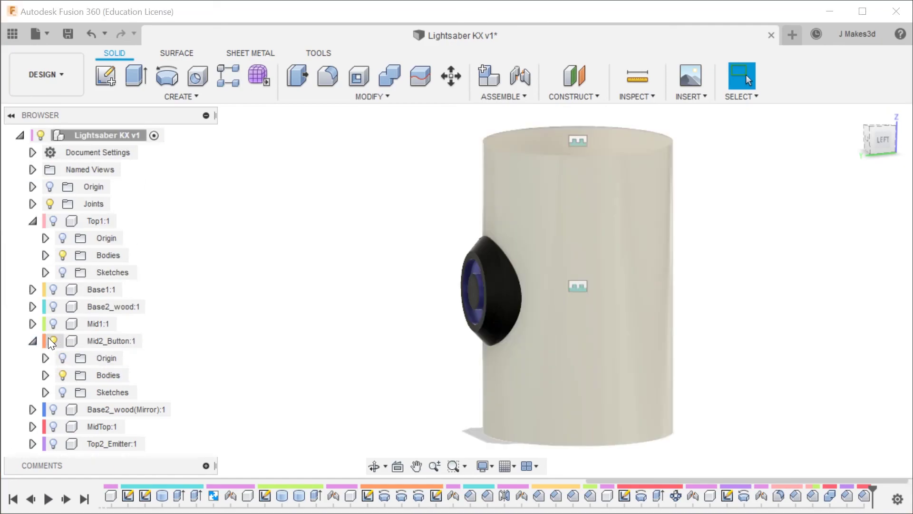
left_click(32, 340)
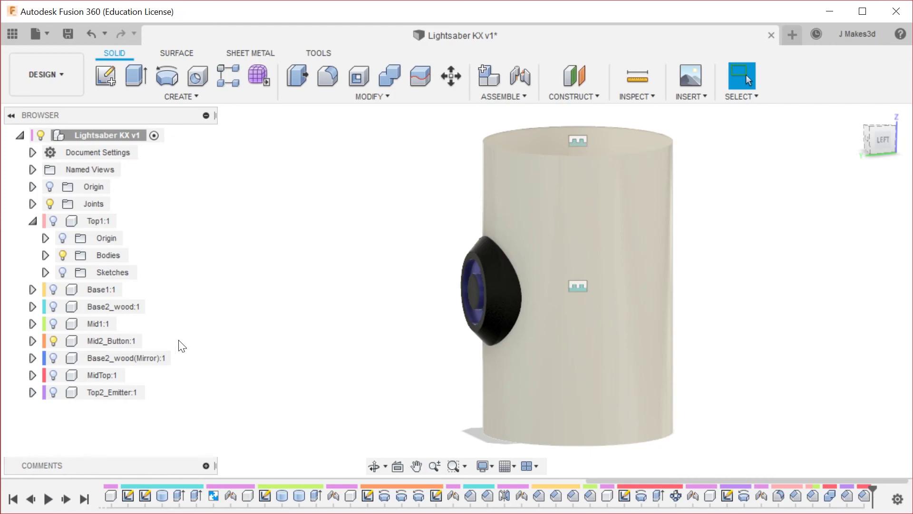
Unisolate Mid2_Button and look at the area where the button section meets the wooden grip.
right_click(344, 223)
left_click(357, 352)
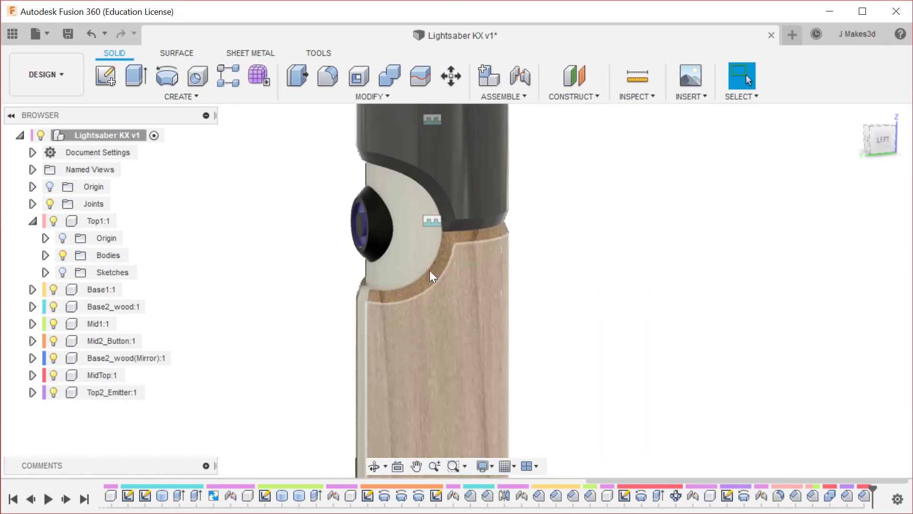
scroll(459, 259, "up", 2)
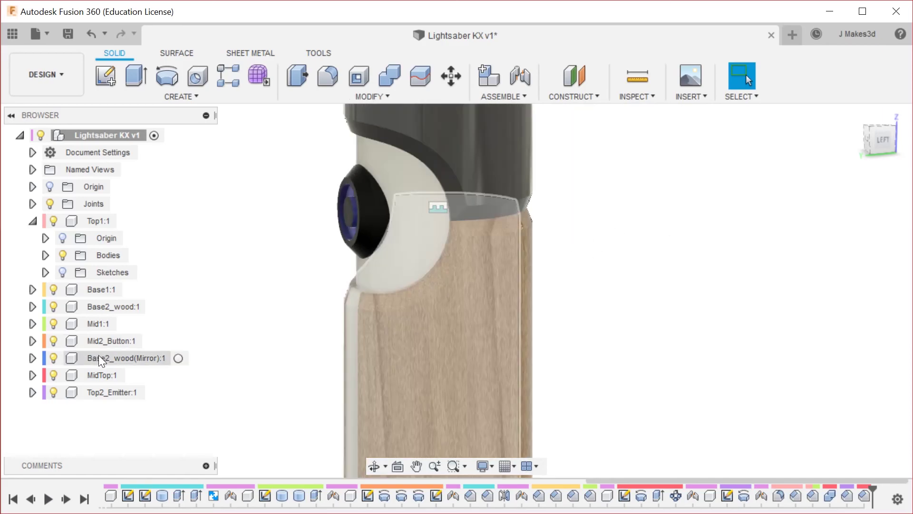
Examine how the Mid2_Button body overlaps the two wooden grip halves and the strip between them around the button.
left_click(99, 358)
middle_click_drag(614, 290, 733, 272, "shift")
scroll(676, 287, "down", 5)
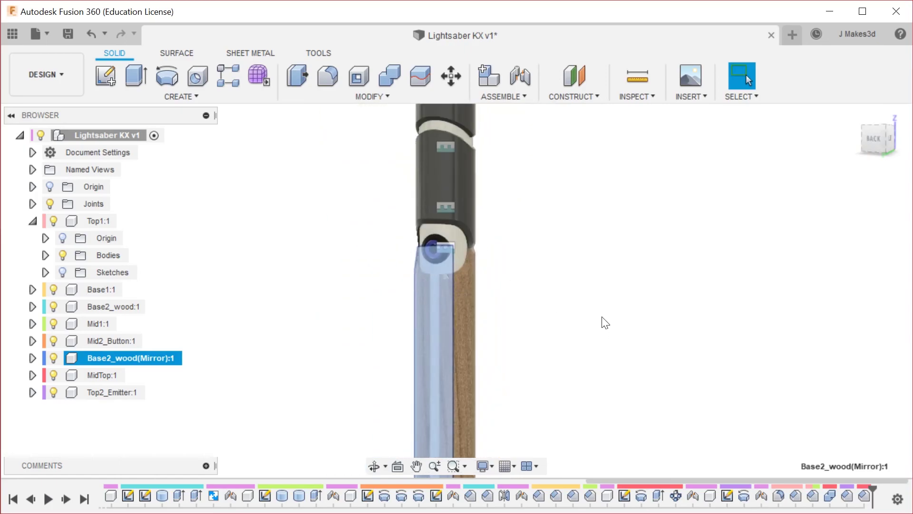
left_click(618, 304)
left_click(458, 253)
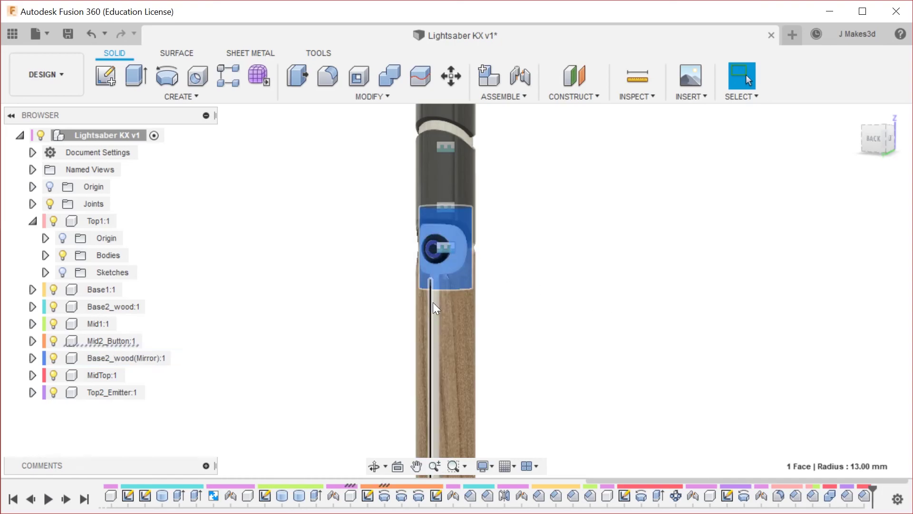
scroll(432, 282, "up", 5)
mouse_move(626, 296)
middle_mouse_down("shift")
mouse_move(536, 266)
mouse_move(644, 249)
mouse_move(644, 220)
mouse_move(627, 309)
middle_mouse_up("shift")
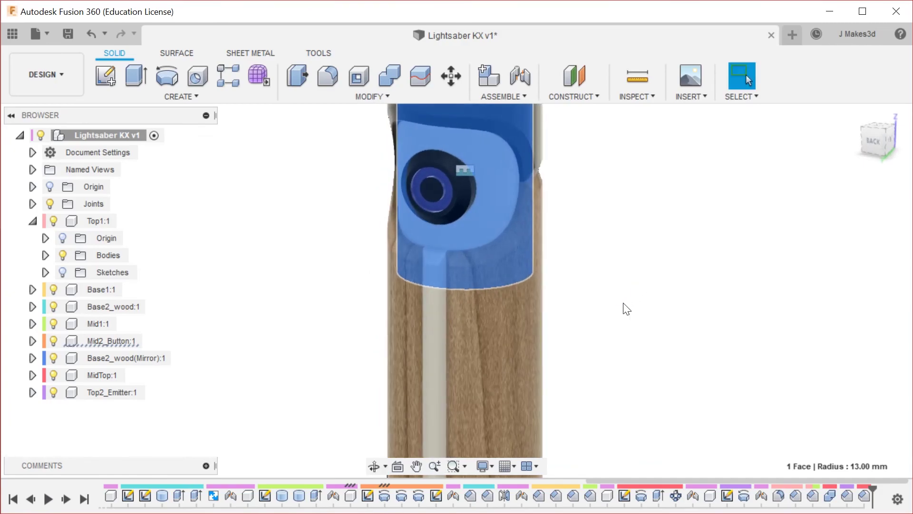
scroll(548, 357, "down", 3)
scroll(538, 180, "up", 3)
middle_click_drag(593, 217, 554, 318, "shift")
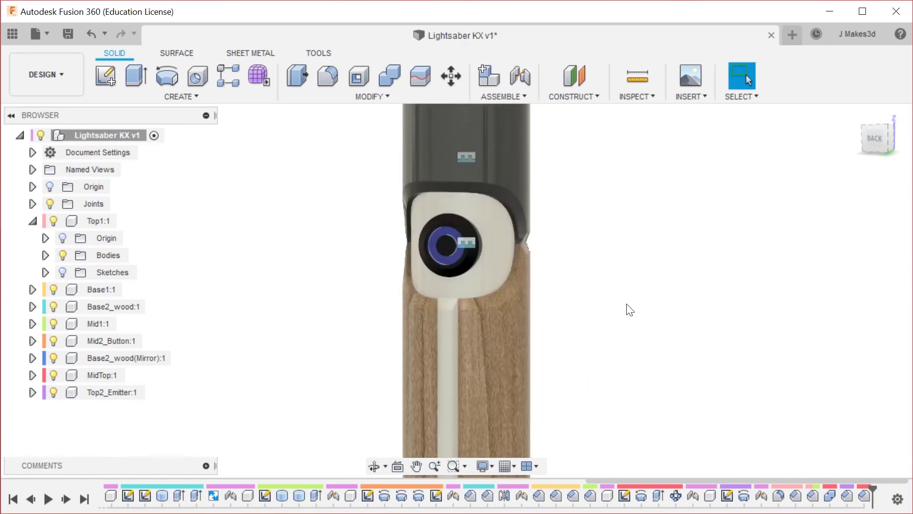
type("scomb")
key("Return")
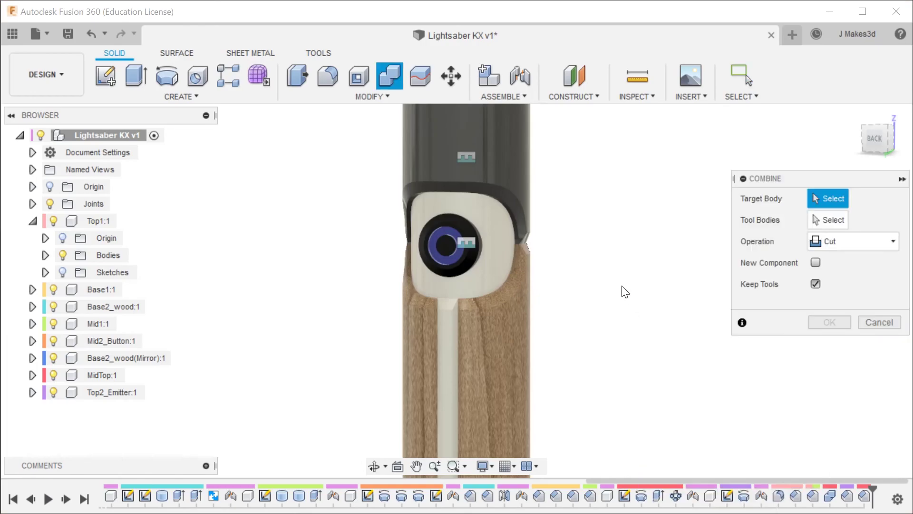
left_click(509, 310)
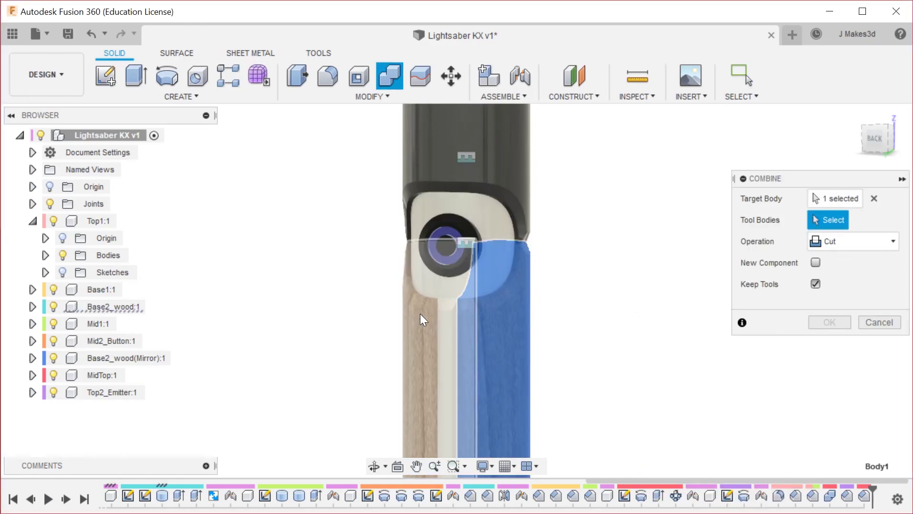
left_click(421, 314)
Cut the Mid2_Button main body out of Base2_wood with Combine, keeping the tool body.
right_click(628, 275)
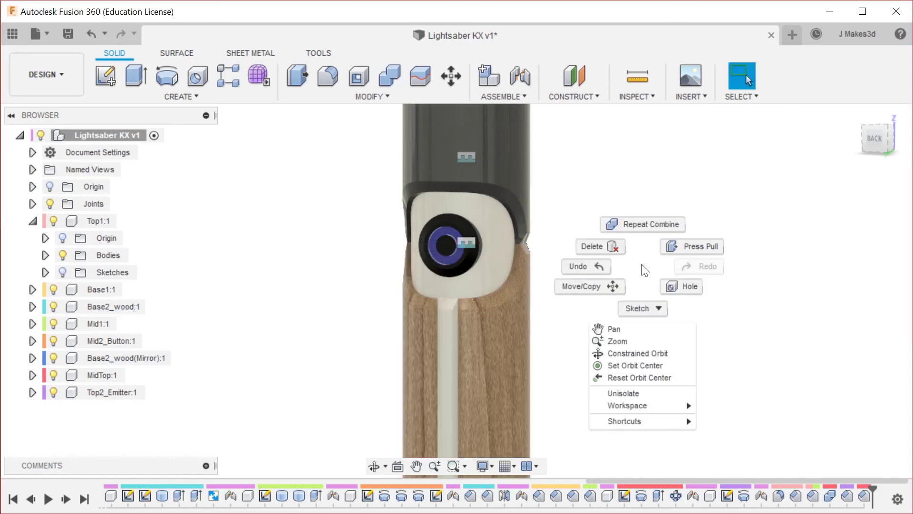
left_click(646, 218)
left_click(509, 318)
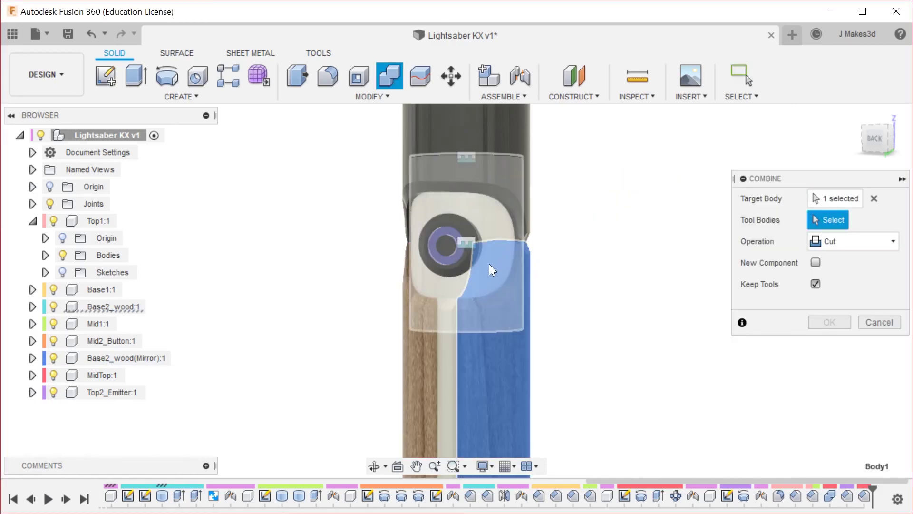
left_click(489, 263)
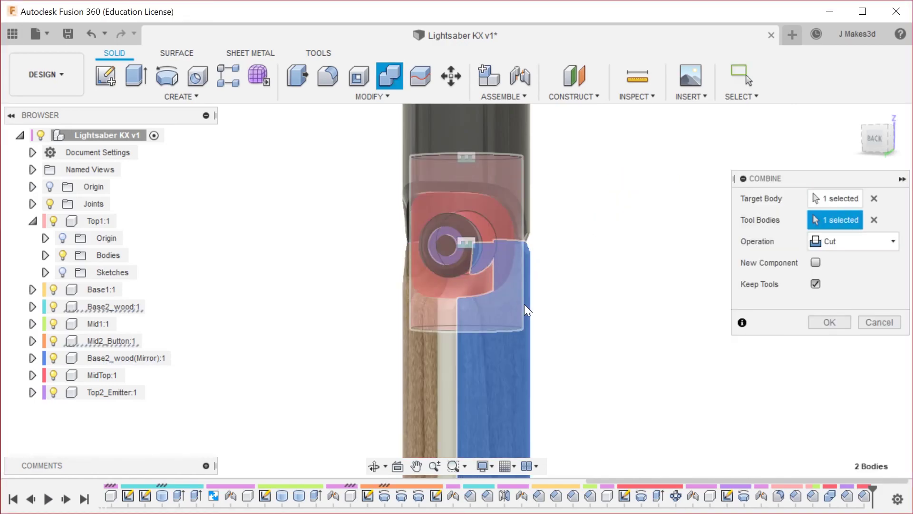
left_click(829, 321)
Cut both the main body and the button body of Mid2_Button out of Base1 with Combine, keeping the tools.
right_click(626, 333)
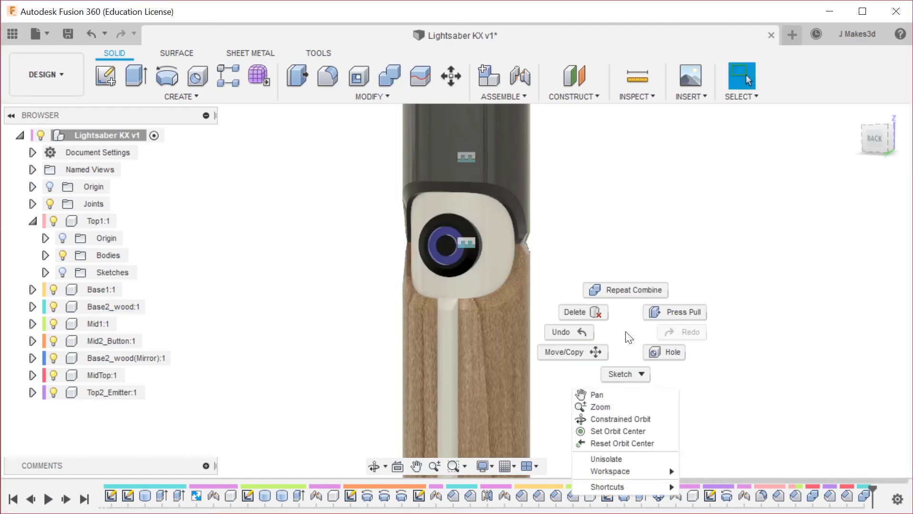
left_click(613, 287)
left_click(438, 367)
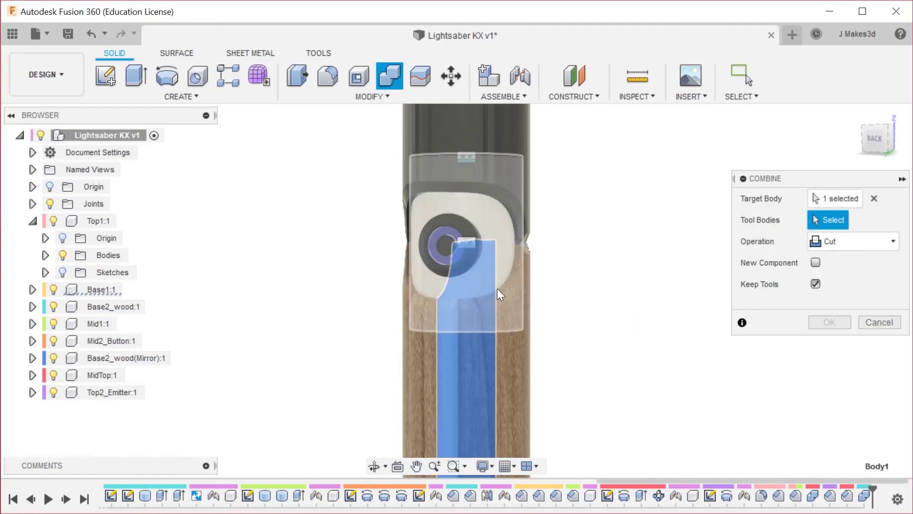
left_click(502, 270)
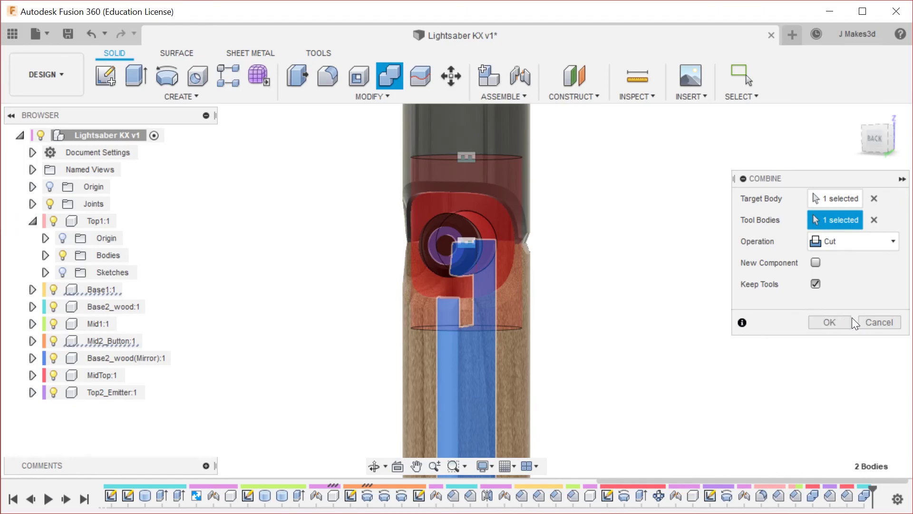
middle_click_drag(762, 322, 664, 322, "shift")
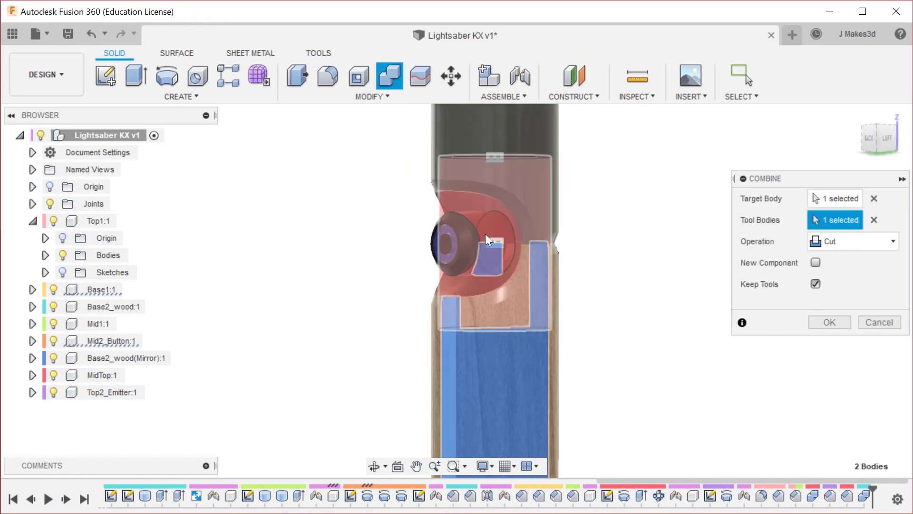
left_click(432, 237)
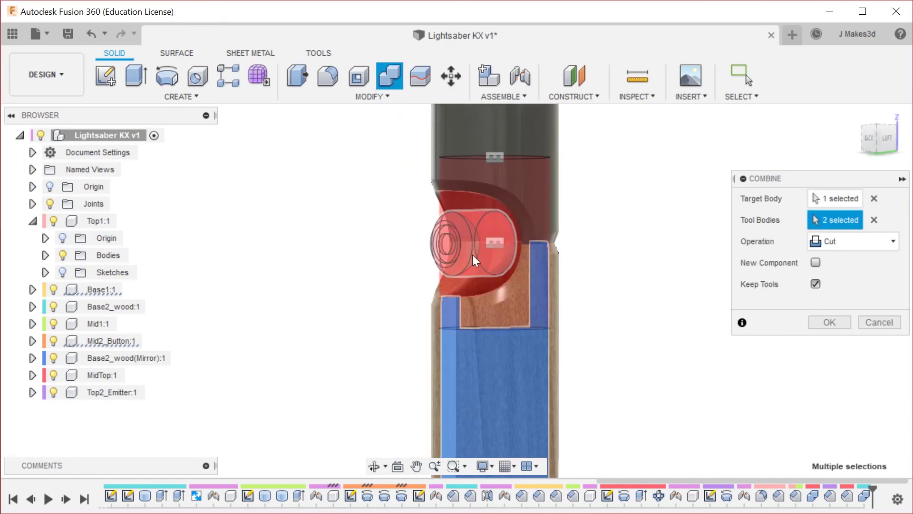
left_click(828, 321)
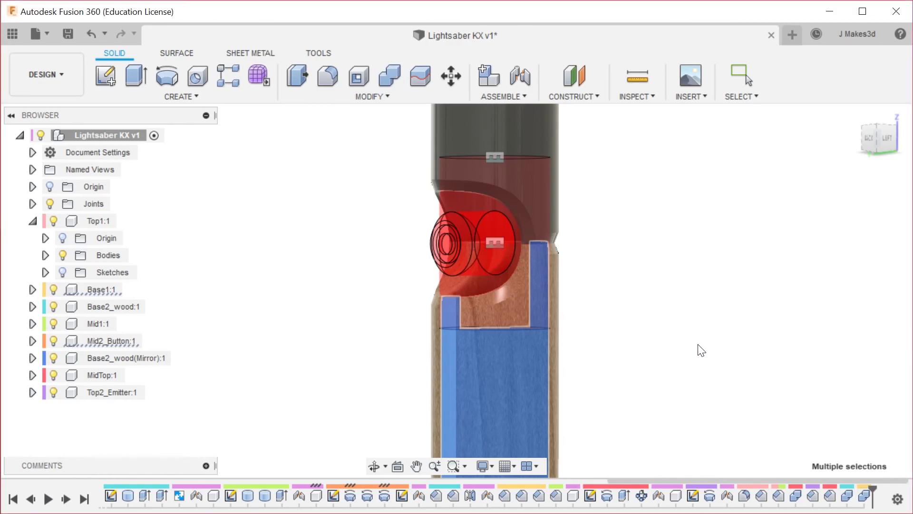
right_click(689, 314)
left_click(675, 267)
middle_click_drag(648, 291, 719, 300, "shift")
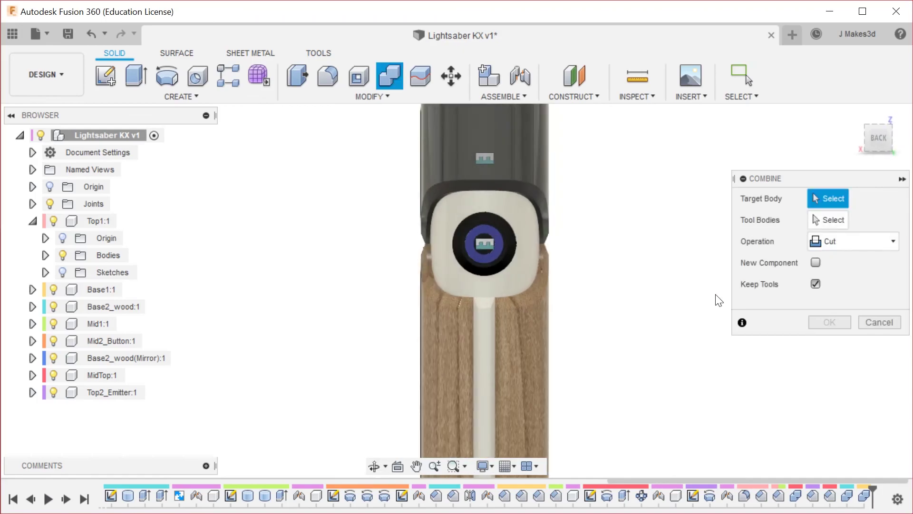
left_click(450, 379)
left_click(456, 284)
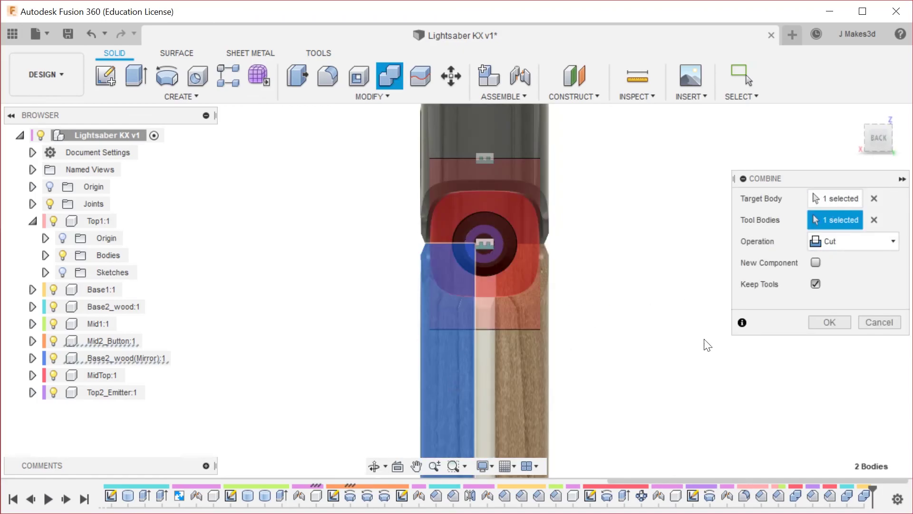
left_click(837, 321)
Try a Combine cut with the Mid2_Button main body as target and Base2_wood(Mirror) as the kept tool.
right_click(690, 267)
left_click(687, 213)
left_click(437, 277)
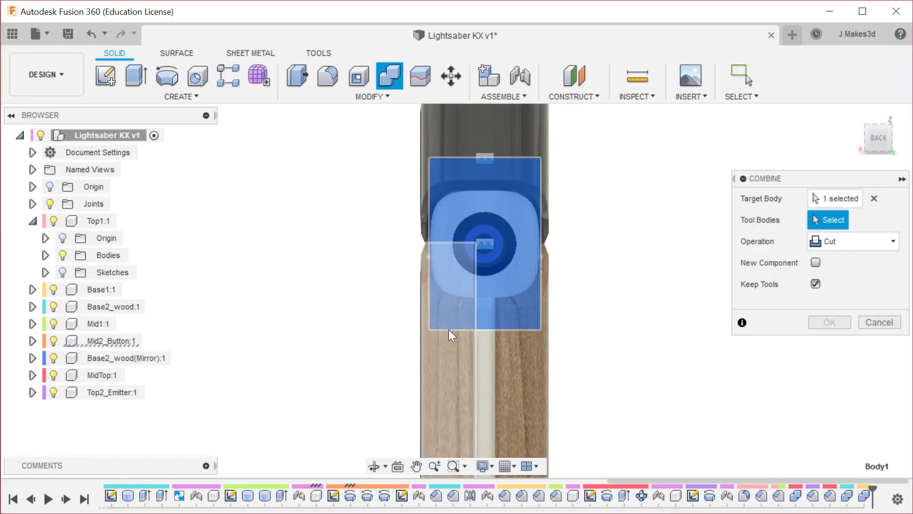
left_click(446, 373)
left_click(827, 327)
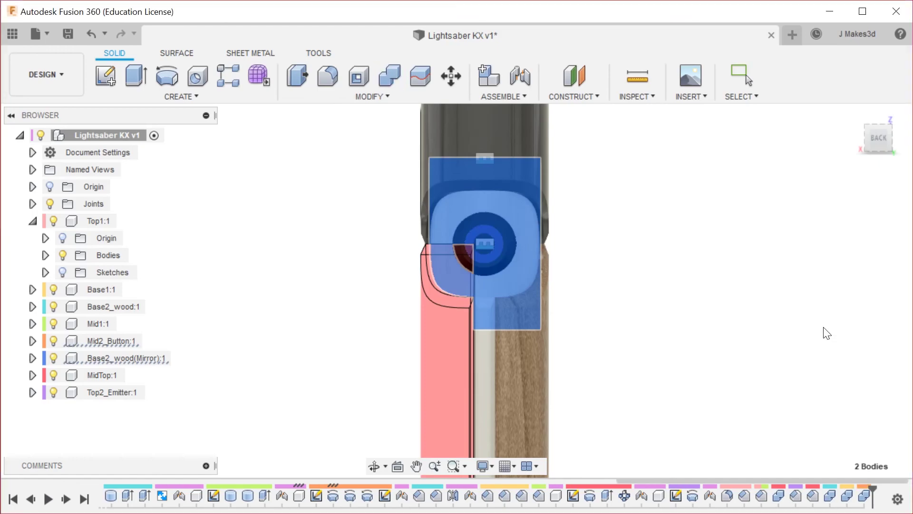
Isolate Mid2_Button to examine the cut, and undo the isolation and the last Combine.
middle_click_drag(663, 332, 622, 350, "shift")
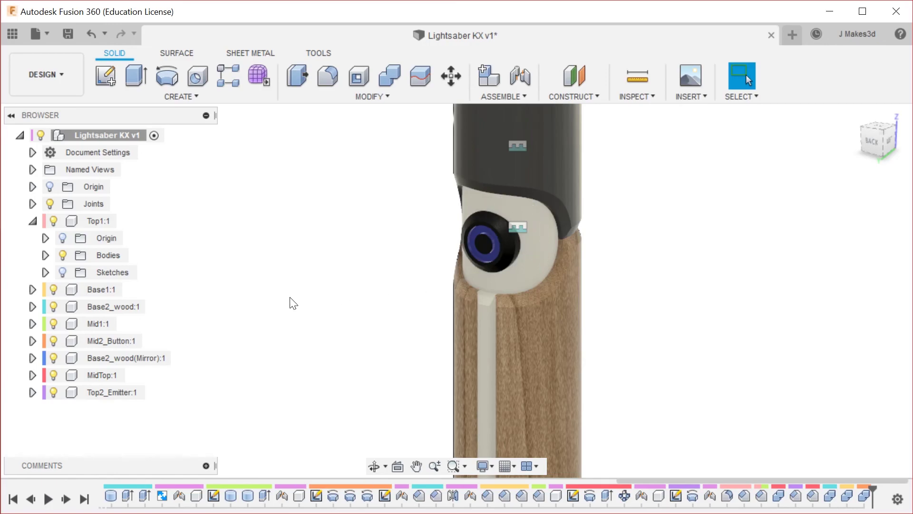
right_click(110, 339)
left_click(157, 512)
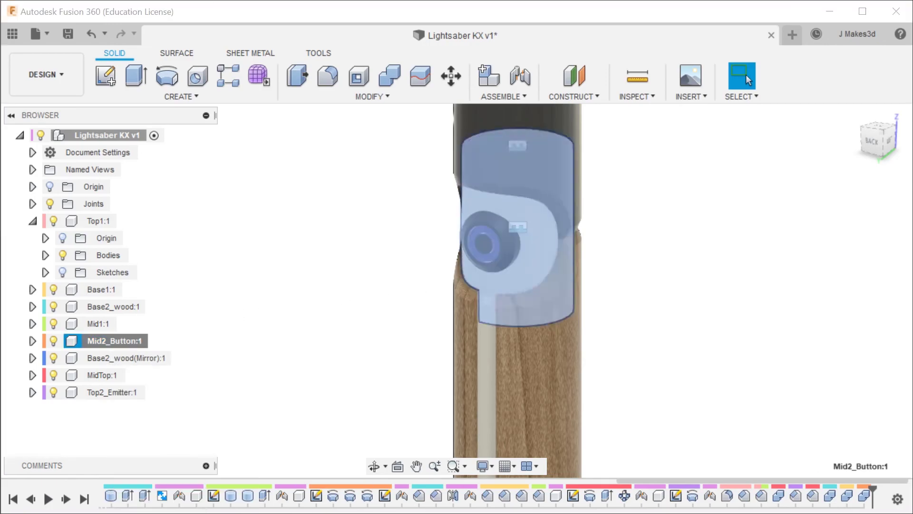
middle_click_drag(655, 317, 718, 299, "shift")
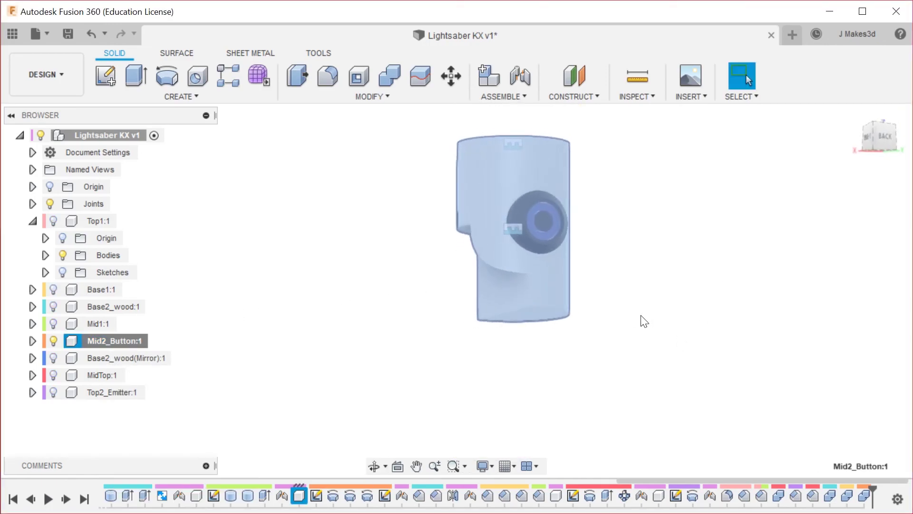
key("ctrl+z")
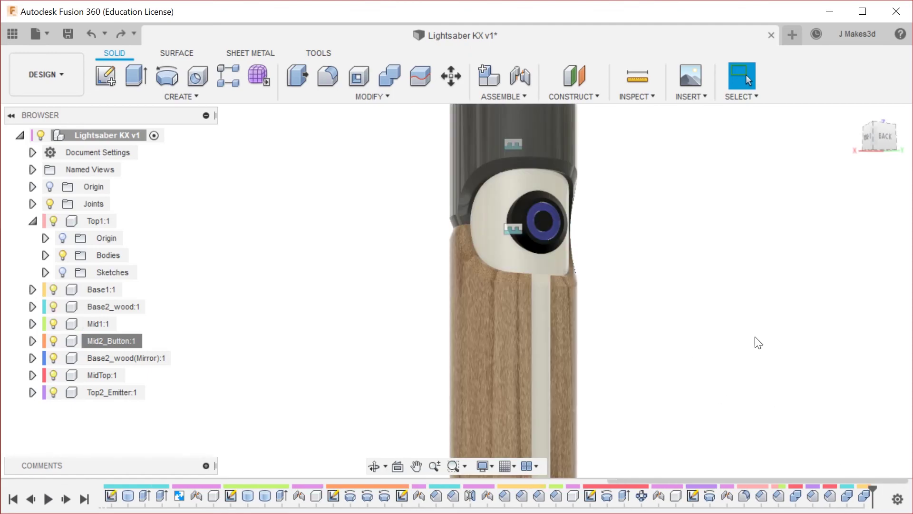
Cut the main body and the button body of Mid2_Button out of Base2_wood(Mirror) with Combine, keeping the tools.
right_click(757, 339)
left_click(760, 302)
type("s")
type("com")
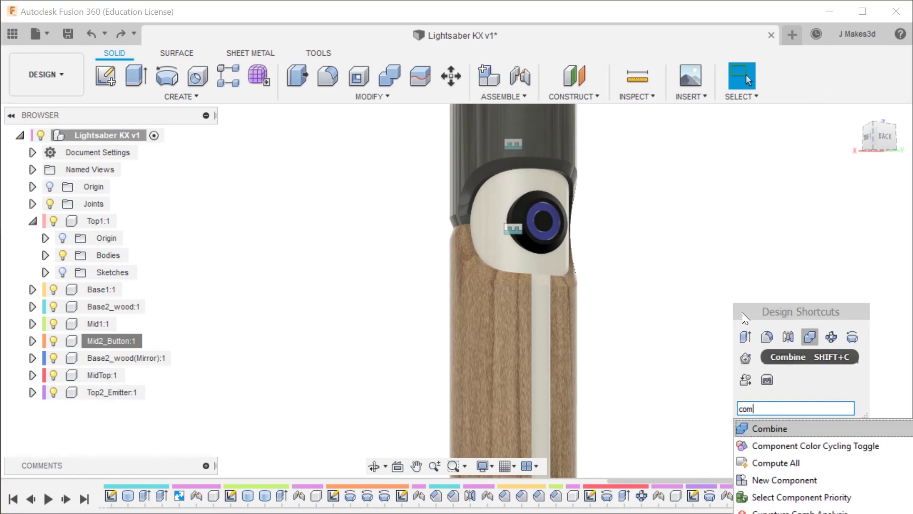
key("Return")
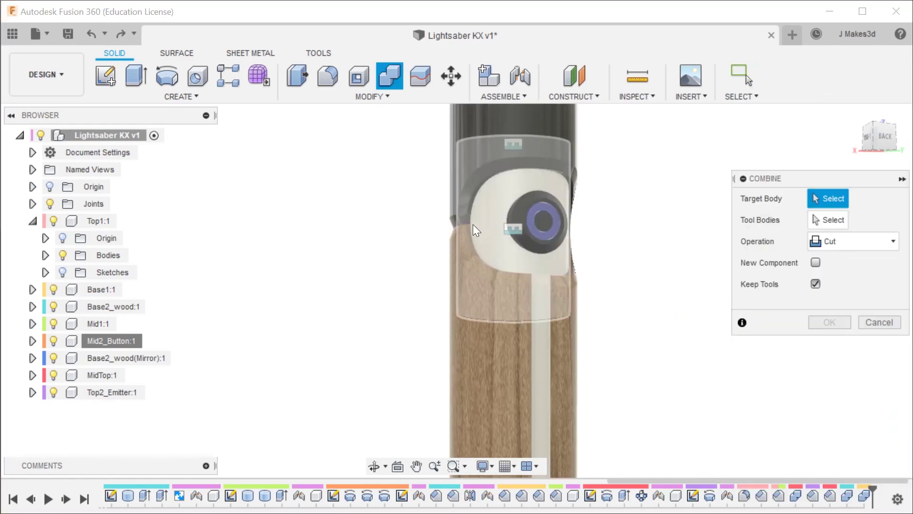
left_click(458, 298)
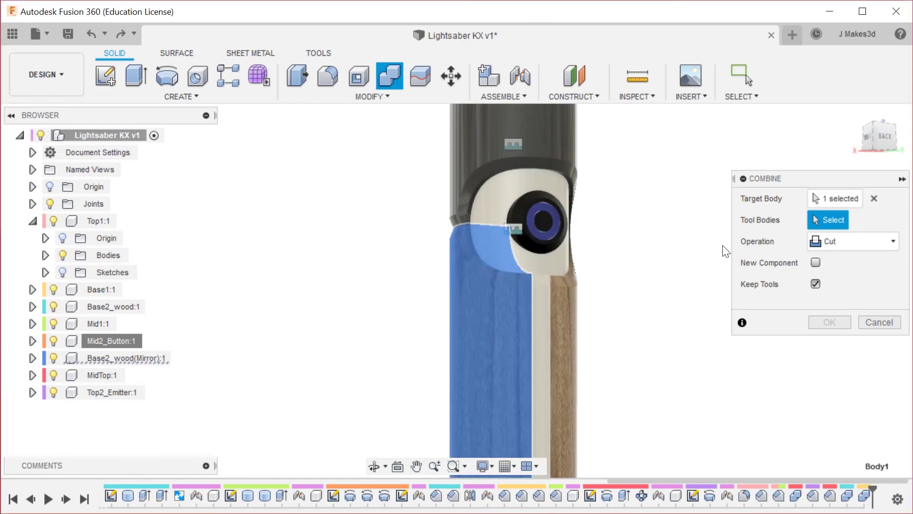
left_click(475, 245)
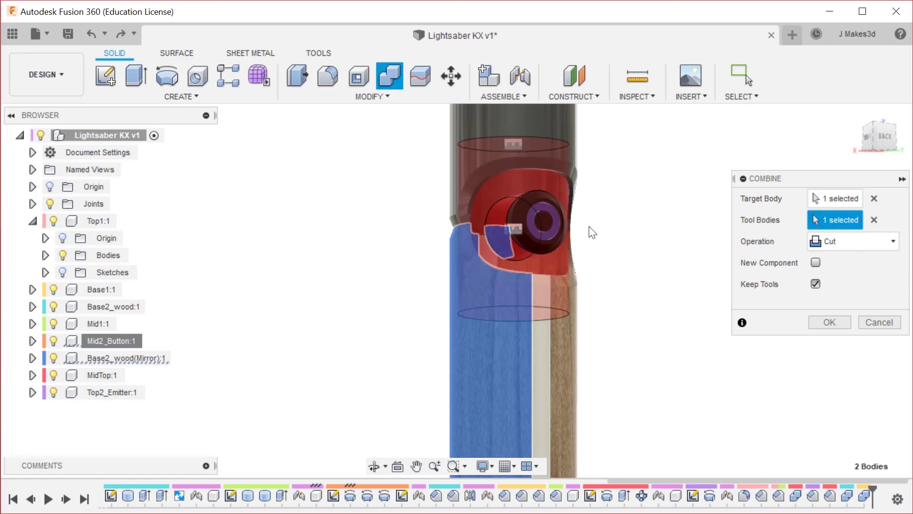
left_click(546, 217)
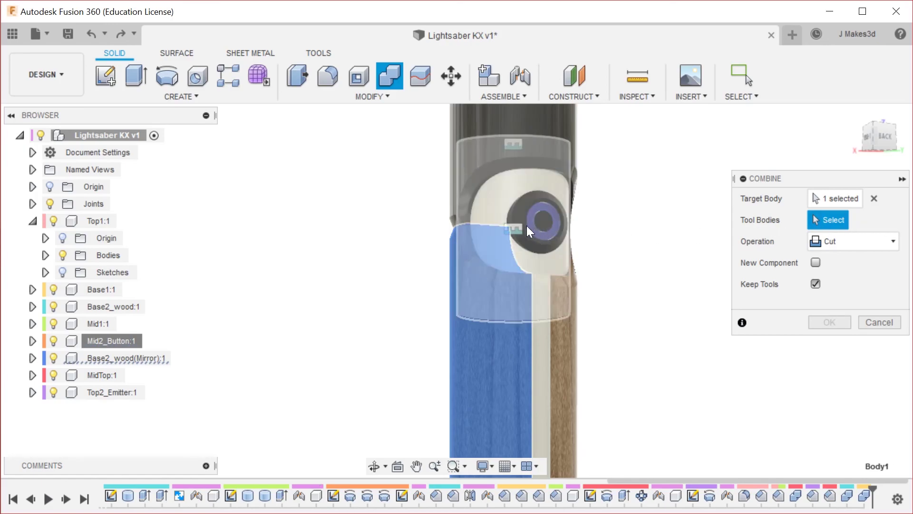
left_click(514, 223)
middle_click_drag(630, 252, 707, 245, "shift")
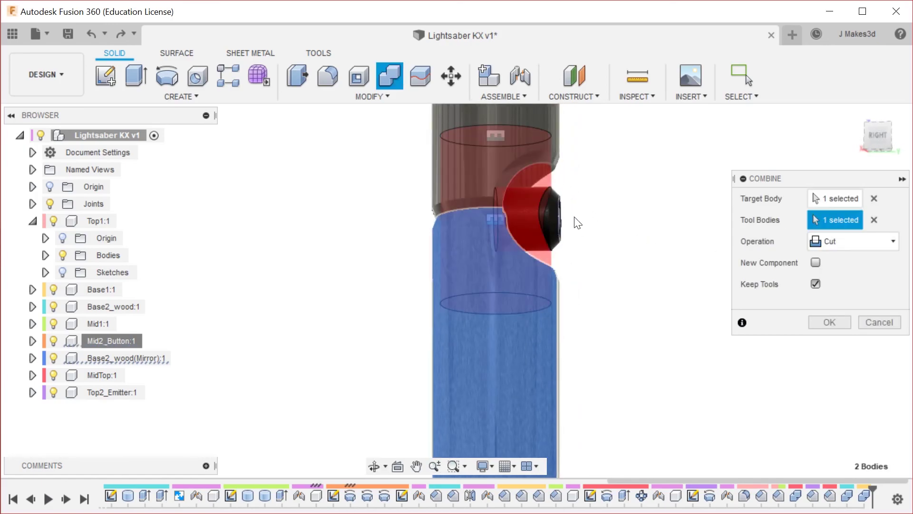
left_click(555, 216)
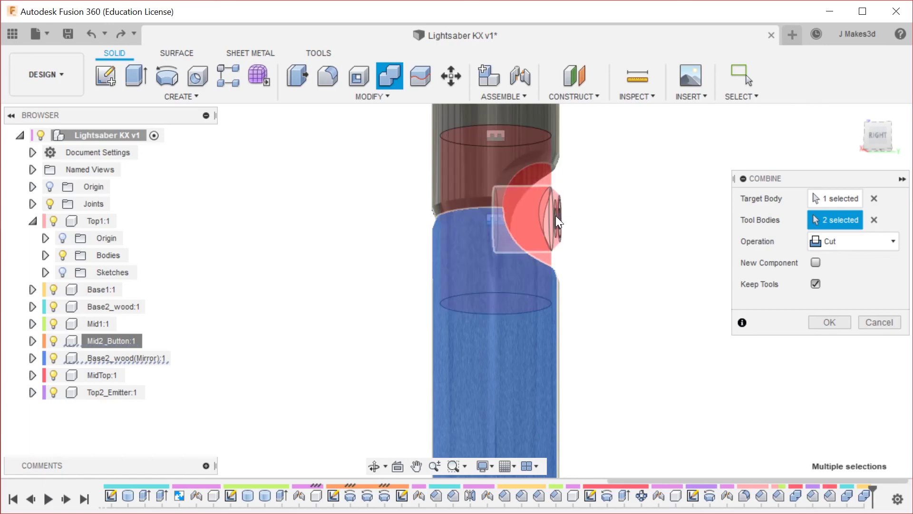
left_click(828, 324)
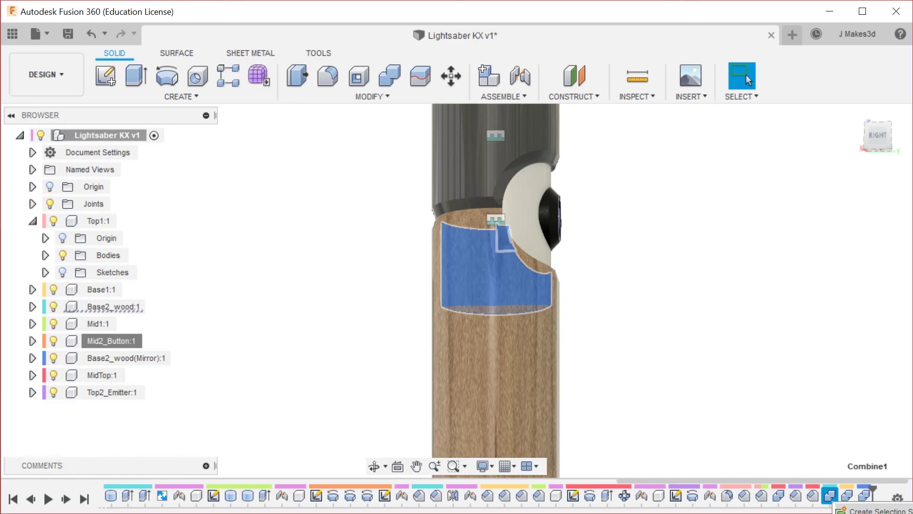
Open Combine1 for editing and clear its target and tool body selections.
double_click(830, 496)
middle_click_drag(551, 228, 618, 306, "shift")
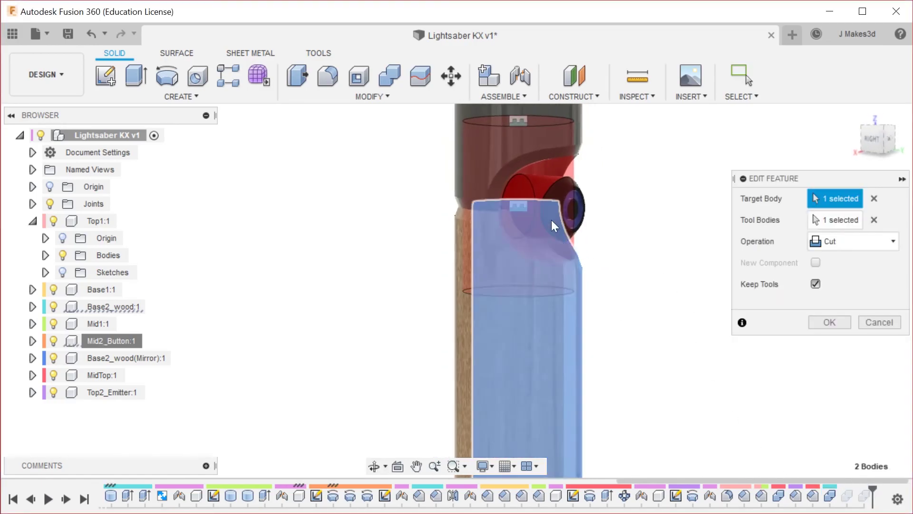
left_click(579, 206)
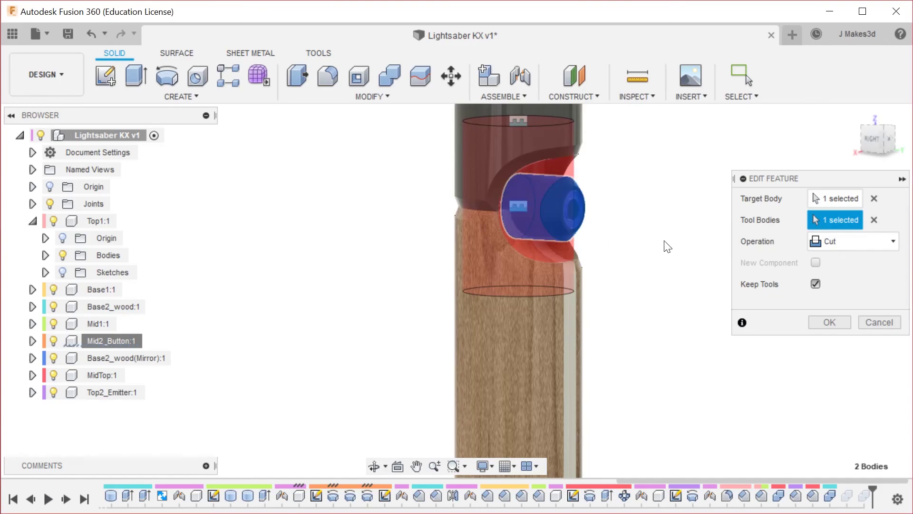
left_click(877, 196)
left_click(873, 222)
middle_click_drag(589, 328, 626, 307, "shift")
left_click(625, 307)
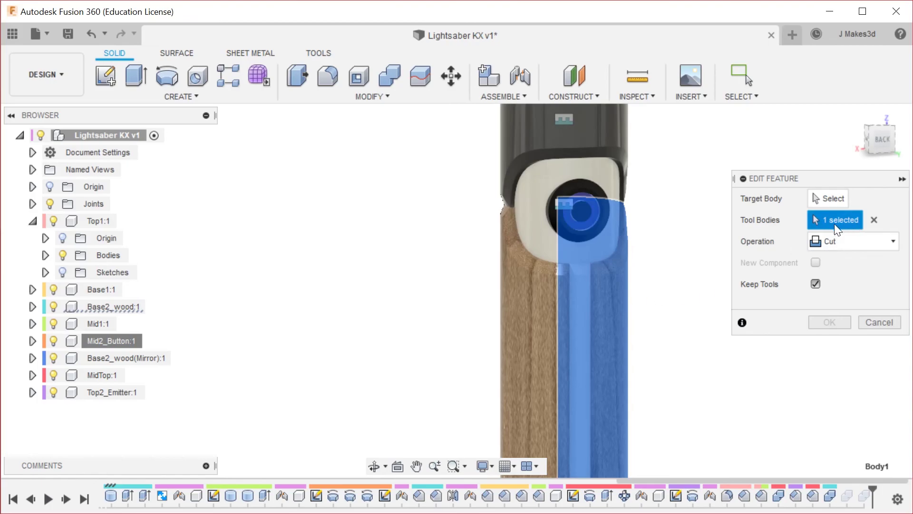
left_click(873, 220)
Set Base2_wood as the cut target and both Mid2_Button bodies as the kept tools, and confirm the edited Combine.
left_click(826, 199)
left_click(617, 295)
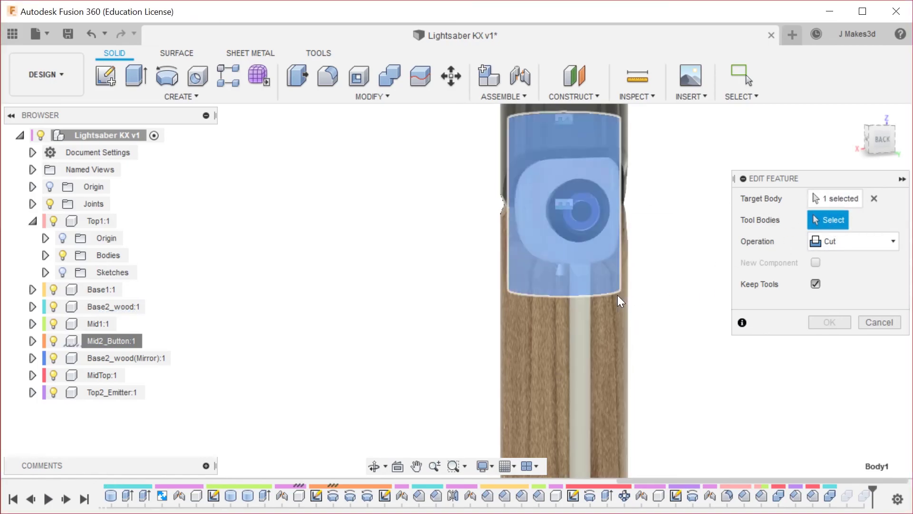
left_click(873, 199)
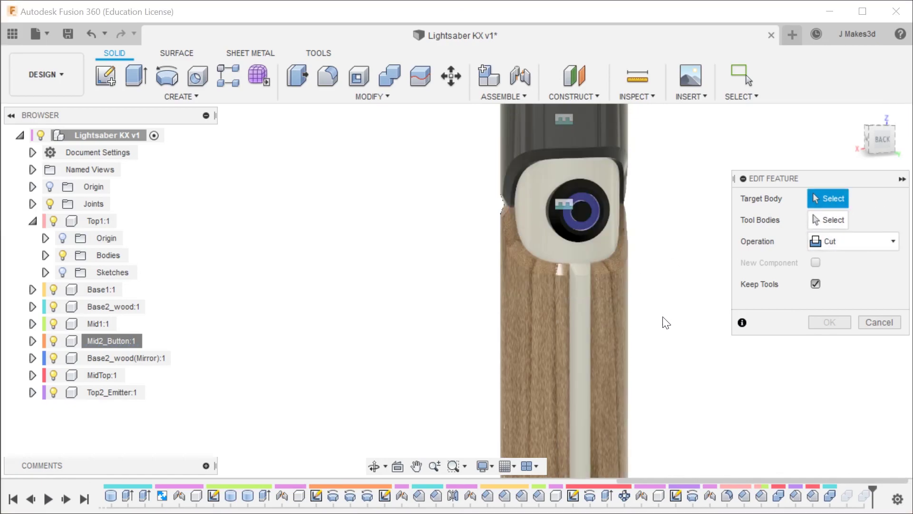
left_click(623, 368)
left_click(546, 182)
middle_click_drag(657, 224, 746, 261, "shift")
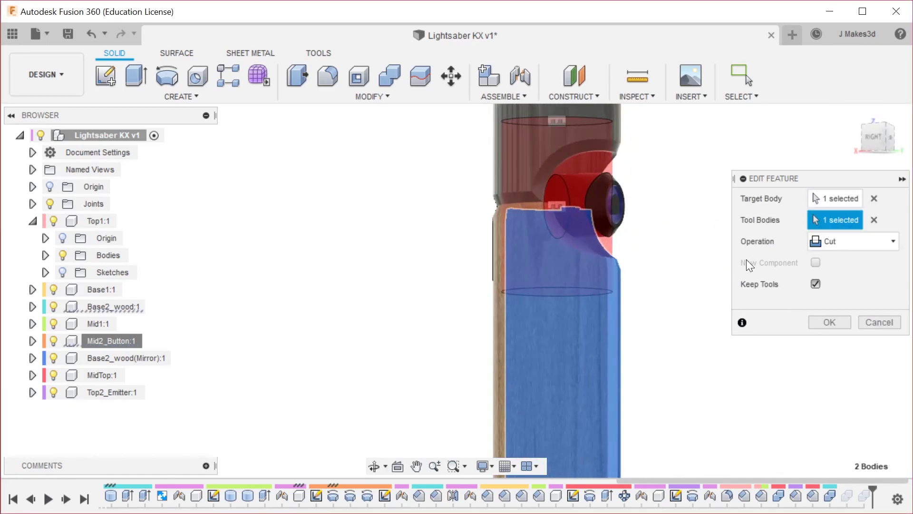
left_click(618, 192)
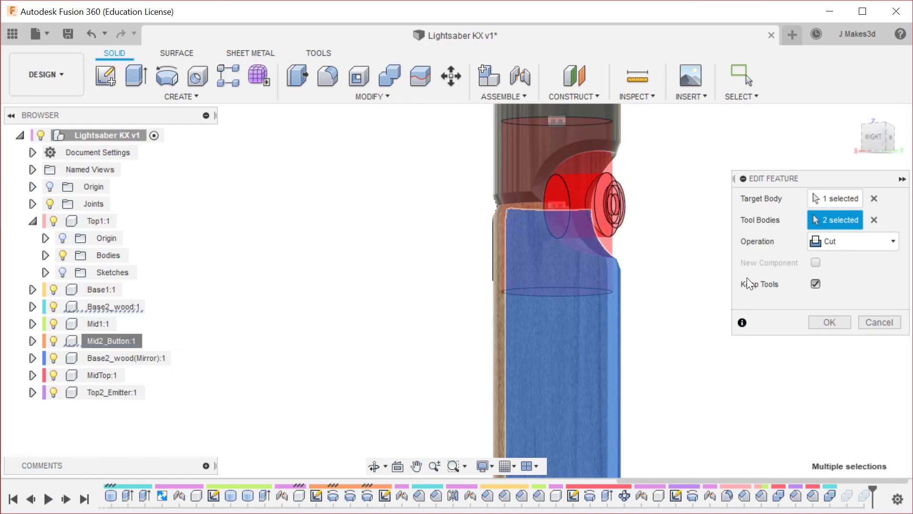
left_click(845, 321)
Examine the button area and the grip edges around it from several sides.
middle_click_drag(759, 327, 706, 344, "shift")
middle_click_drag(776, 307, 727, 302, "shift")
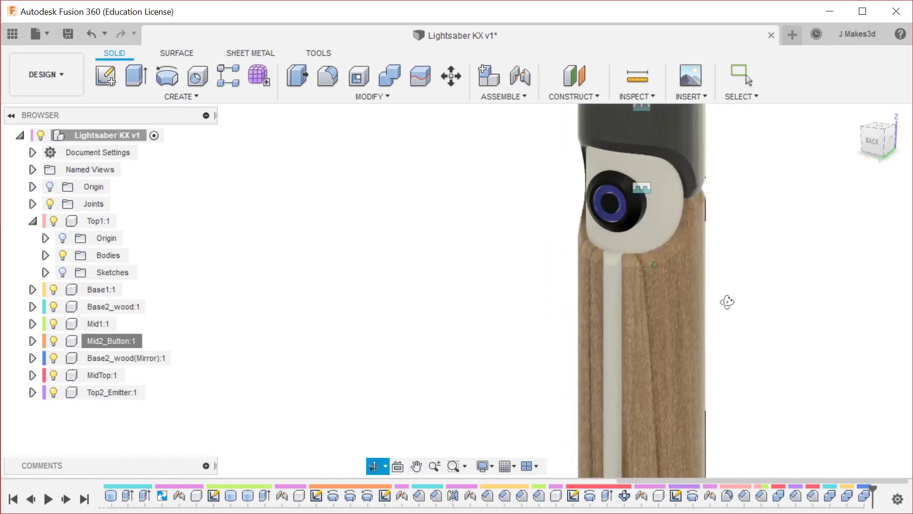
key("Escape")
scroll(680, 239, "up", 10)
scroll(686, 230, "down", 10)
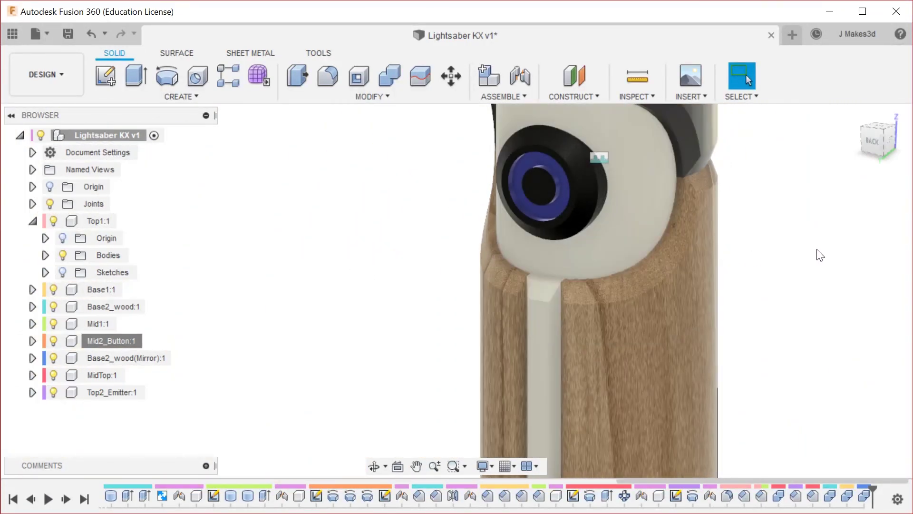
middle_click_drag(820, 255, 834, 236, "shift")
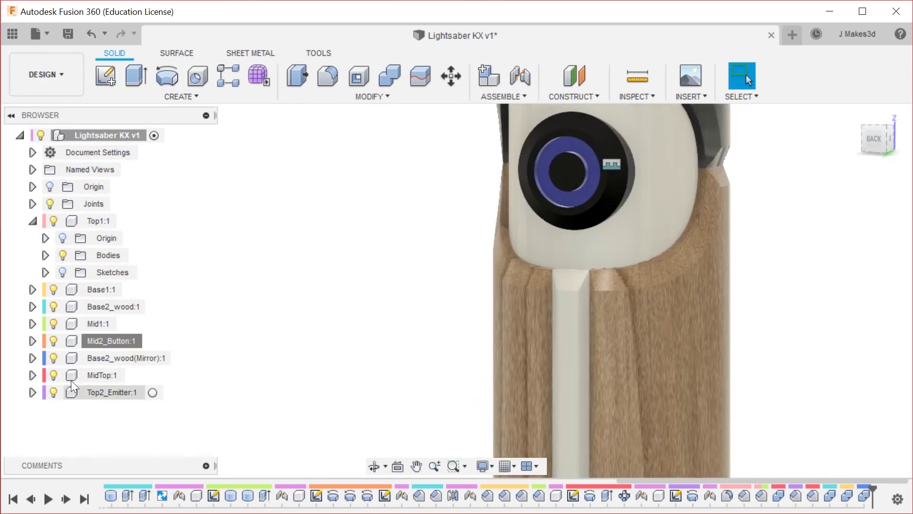
scroll(285, 300, "down", 3)
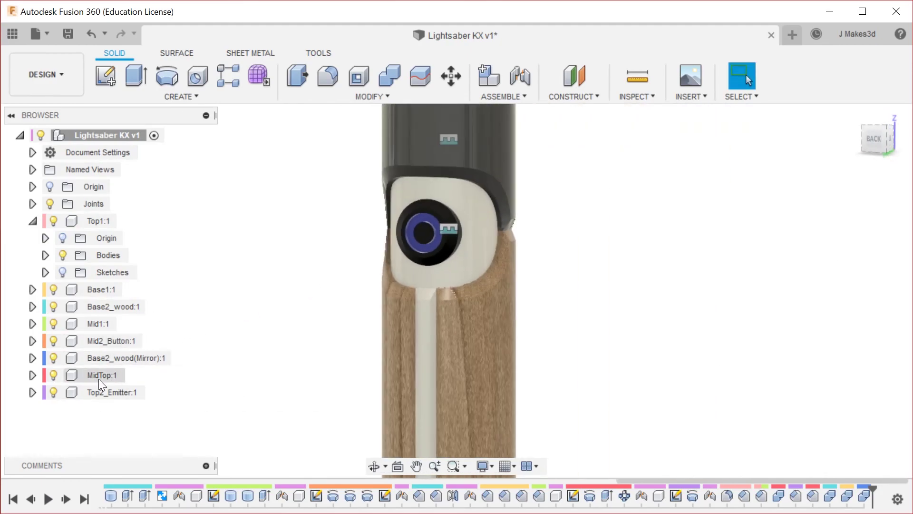
left_click(113, 342)
left_click(349, 260)
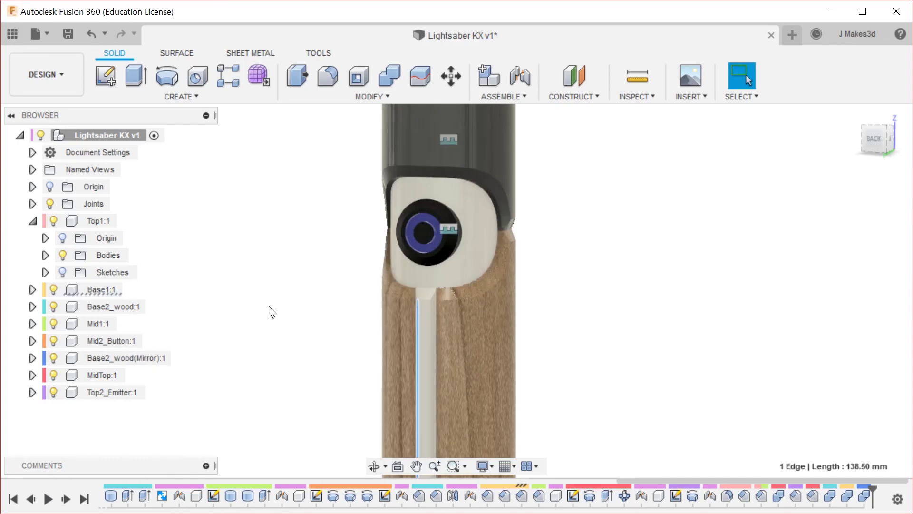
Activate and isolate Base1 and measure the distance between the two long edges on its taller prong.
left_click(131, 291)
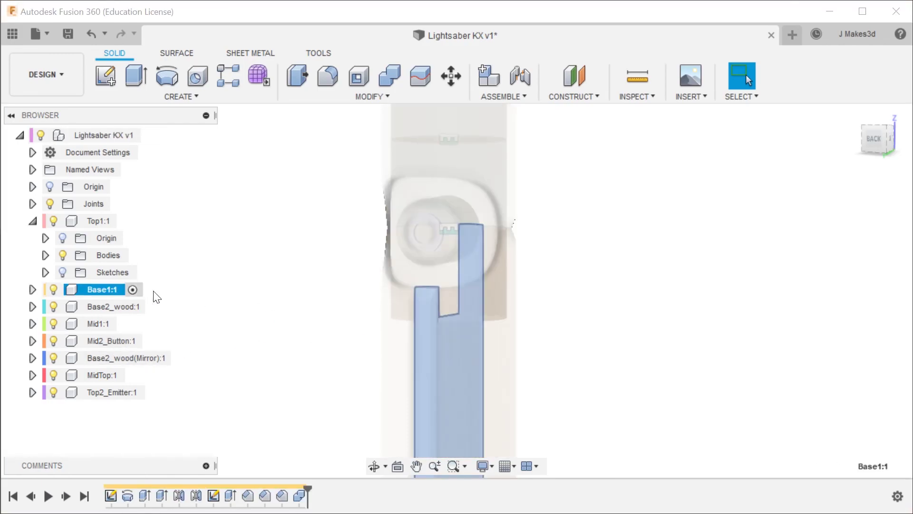
right_click(174, 289)
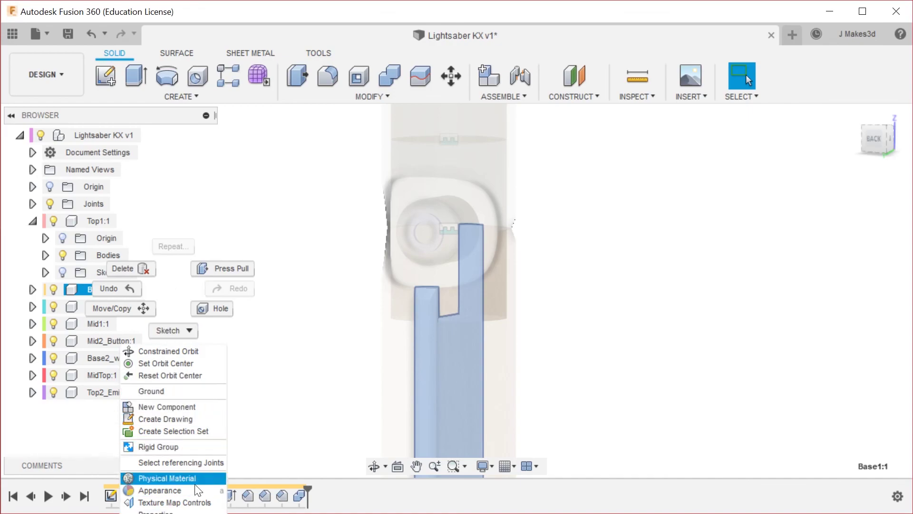
left_click(157, 513)
left_click(645, 222)
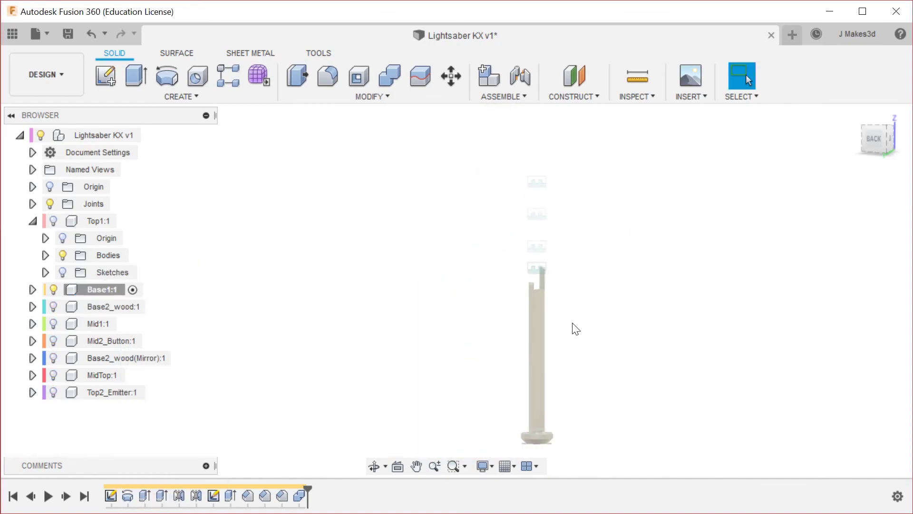
middle_click_drag(573, 434, 585, 395, "shift")
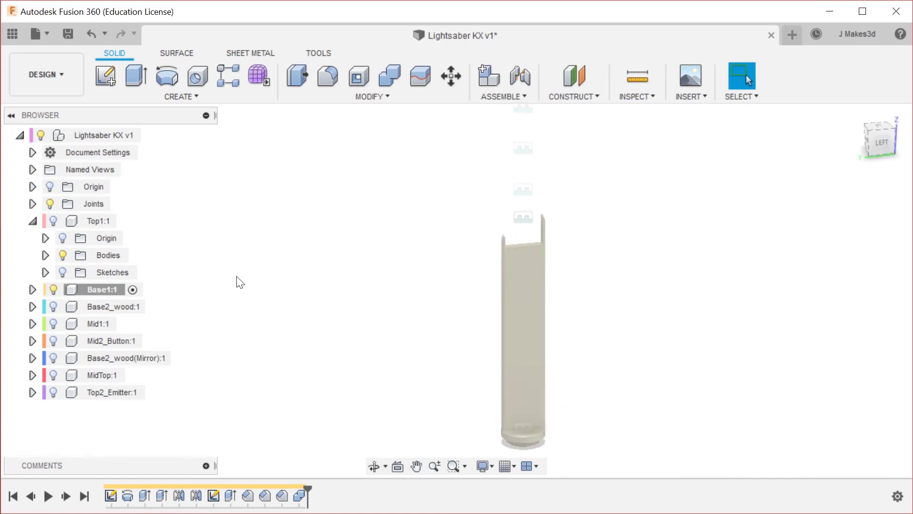
scroll(533, 240, "up", 8)
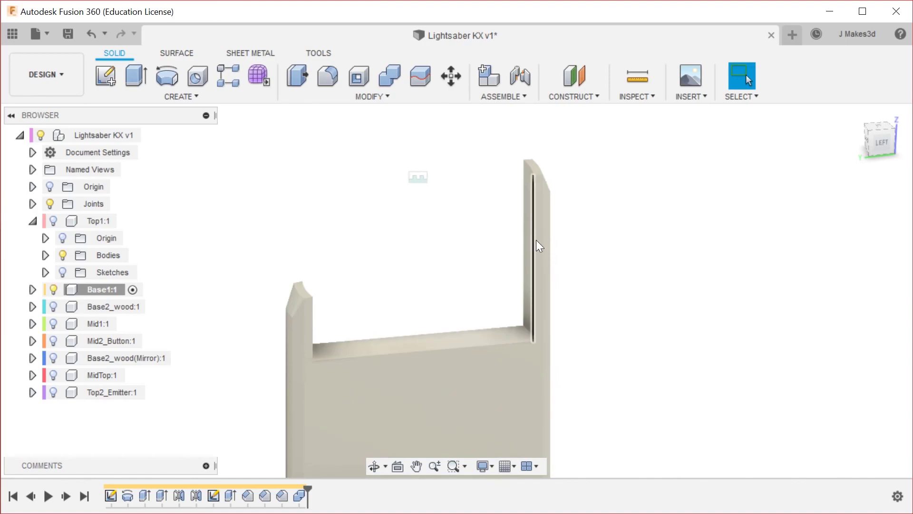
left_click(535, 240)
left_click(543, 259, "ctrl")
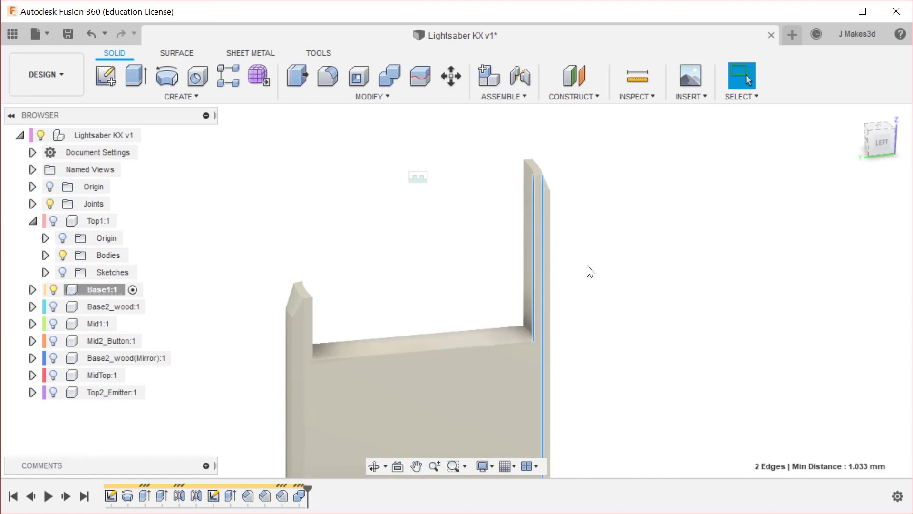
left_click(624, 262)
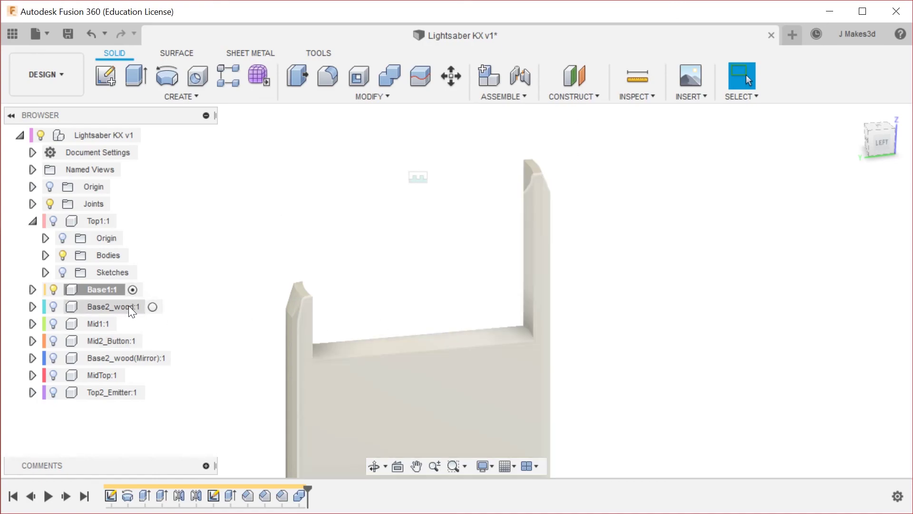
Activate and isolate Base2_wood and examine the pocket cut into its upper end.
left_click(151, 309)
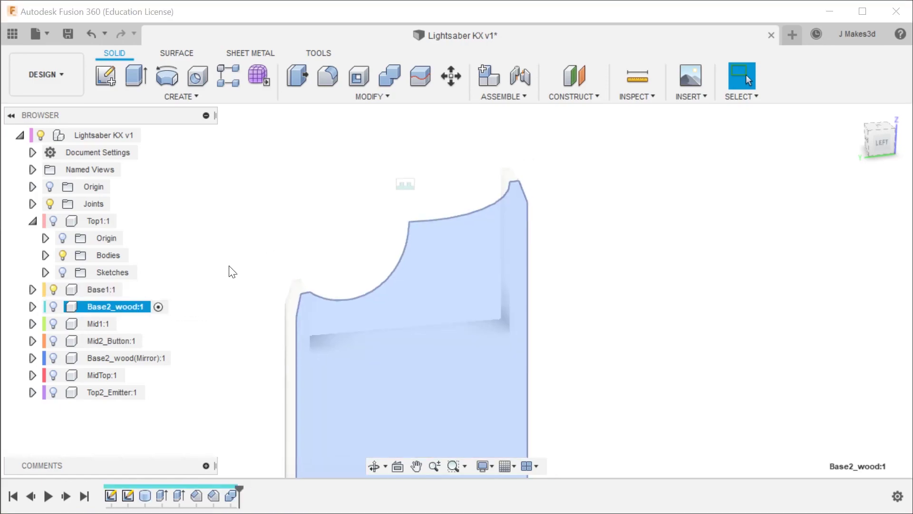
right_click(140, 308)
key("Escape")
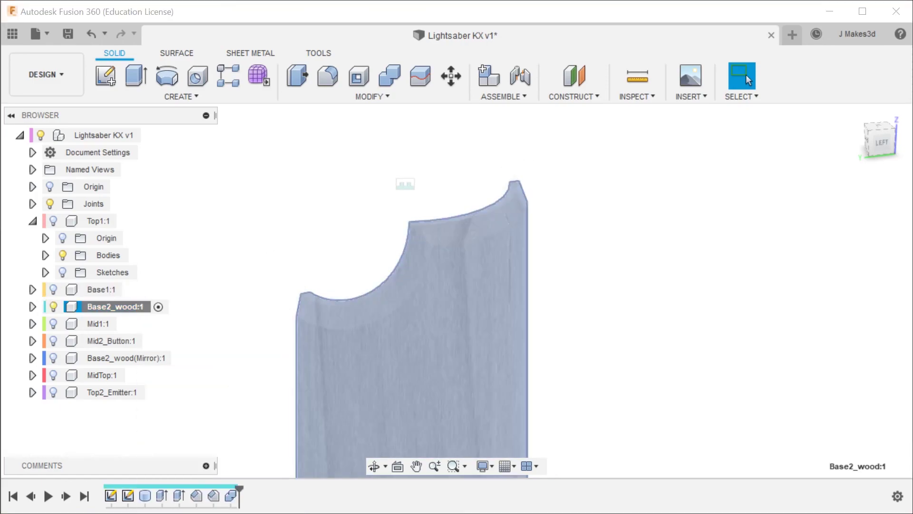
middle_click_drag(648, 263, 605, 190, "shift")
scroll(597, 228, "up", 4)
scroll(596, 229, "down", 4)
scroll(651, 372, "up", 3)
middle_click_drag(660, 273, 627, 321, "shift")
key("Escape")
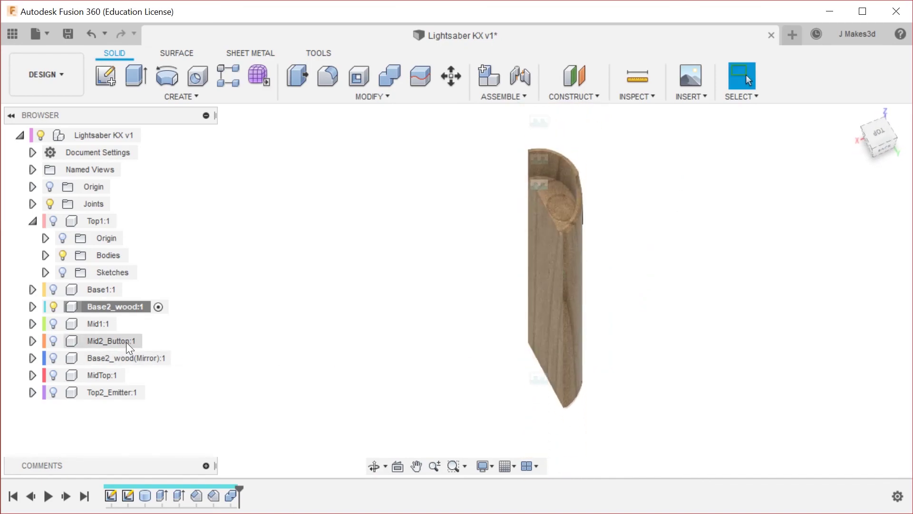
Unisolate Base2_wood, reactivate the top-level Lightsaber KX component and collapse the Top1 component.
right_click(190, 190)
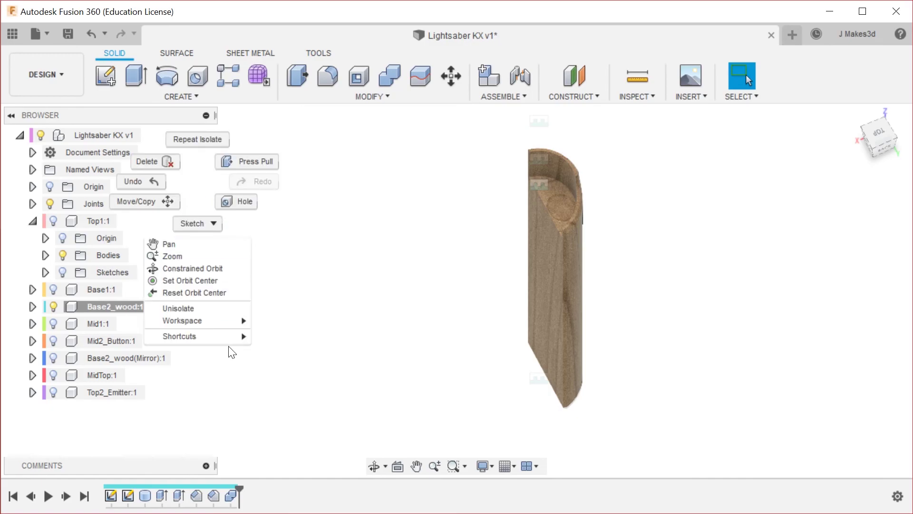
left_click(196, 306)
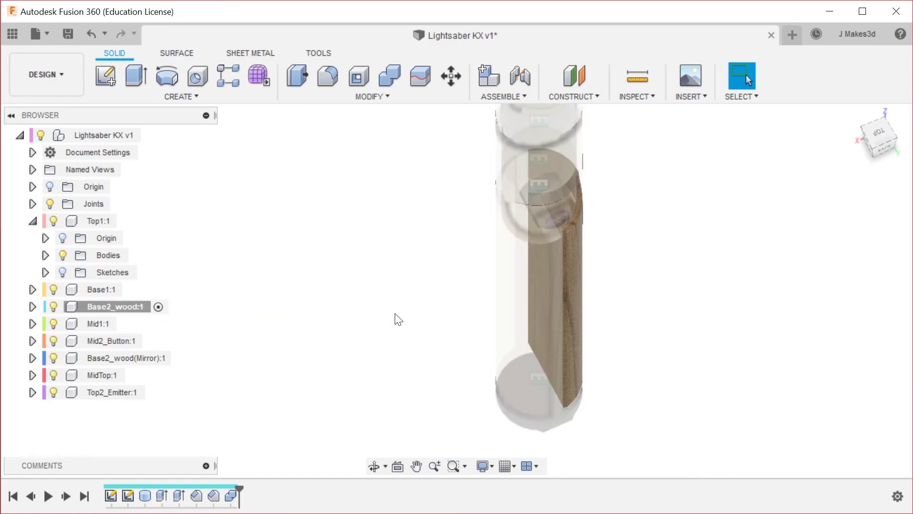
scroll(394, 317, "down", 2)
left_click(149, 135)
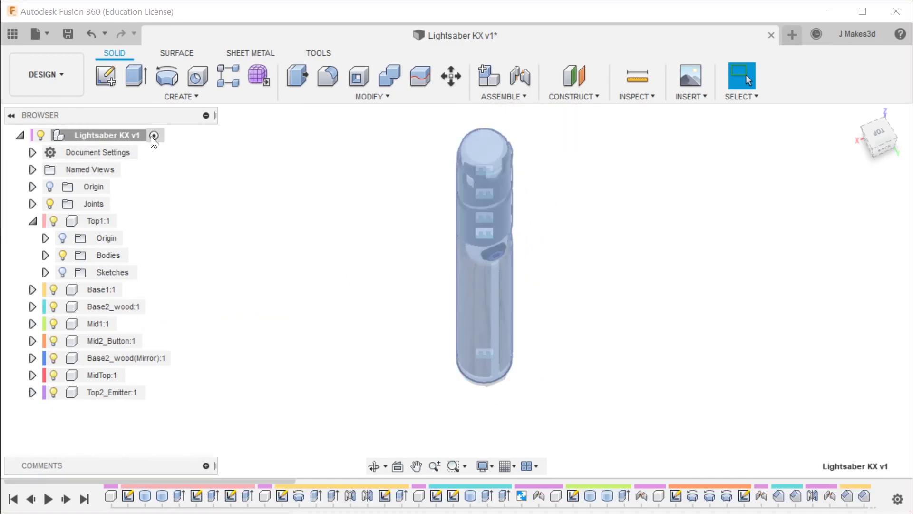
left_click(33, 221)
middle_click_drag(601, 267, 573, 195, "shift")
scroll(571, 199, "down", 3)
scroll(563, 161, "up", 4)
key("e")
middle_click_drag(526, 185, 441, 161, "shift")
left_click(459, 136)
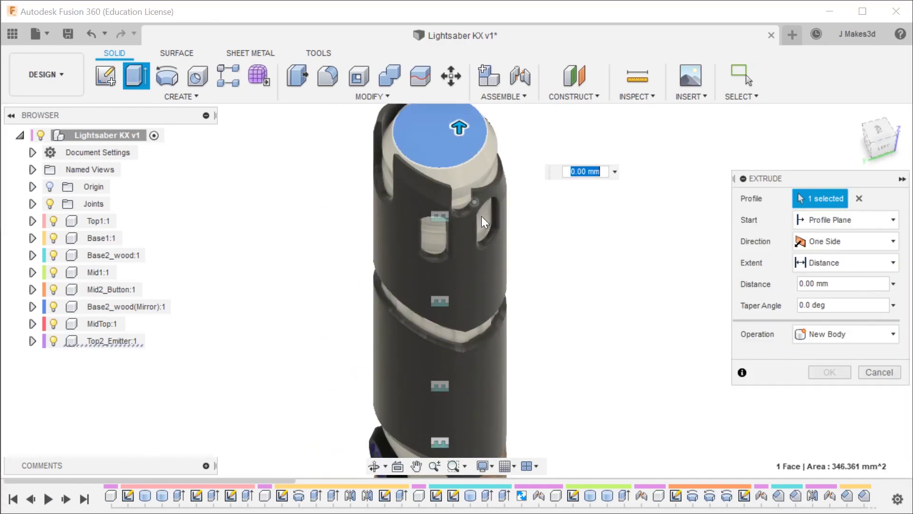
scroll(480, 124, "down", 2)
scroll(480, 152, "up", 3)
key("Escape")
Start a Cylinder centred on the end face of Top2_Emitter with a diameter of 1"/2+.4.
type("scy")
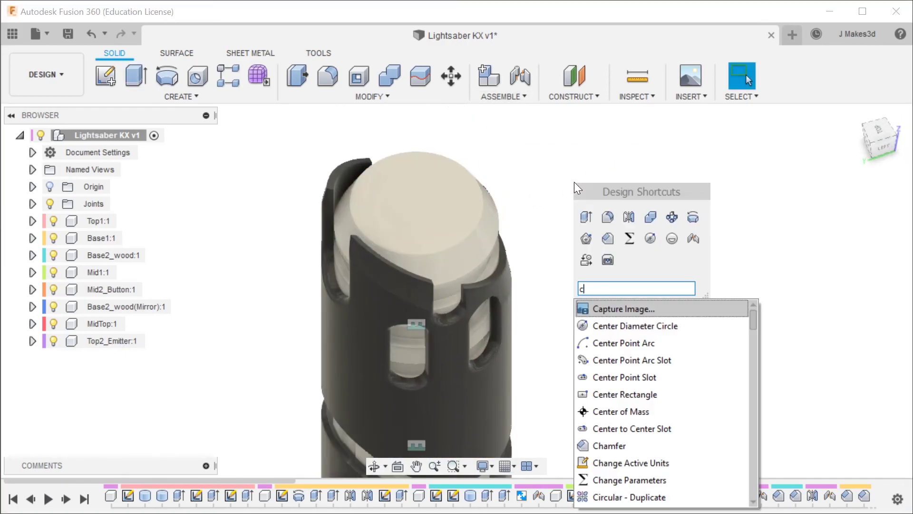
left_click(643, 304)
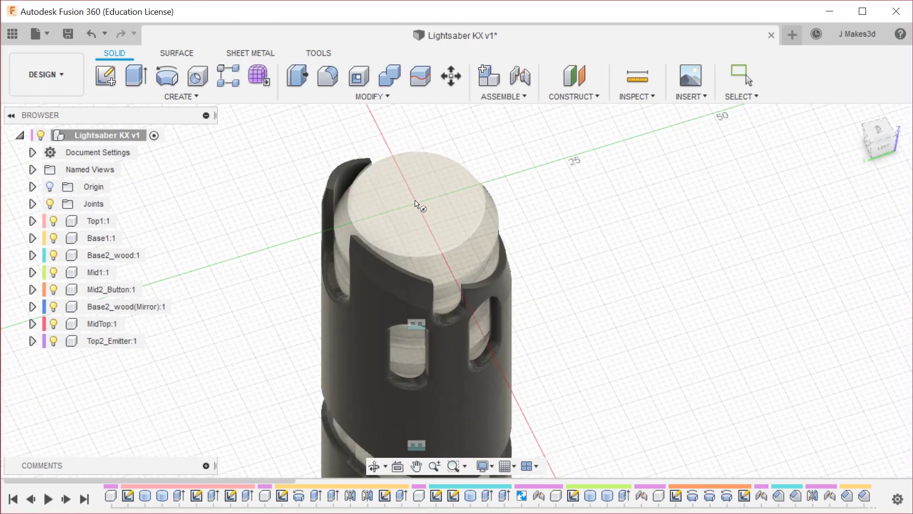
left_click(417, 204)
left_click(420, 214)
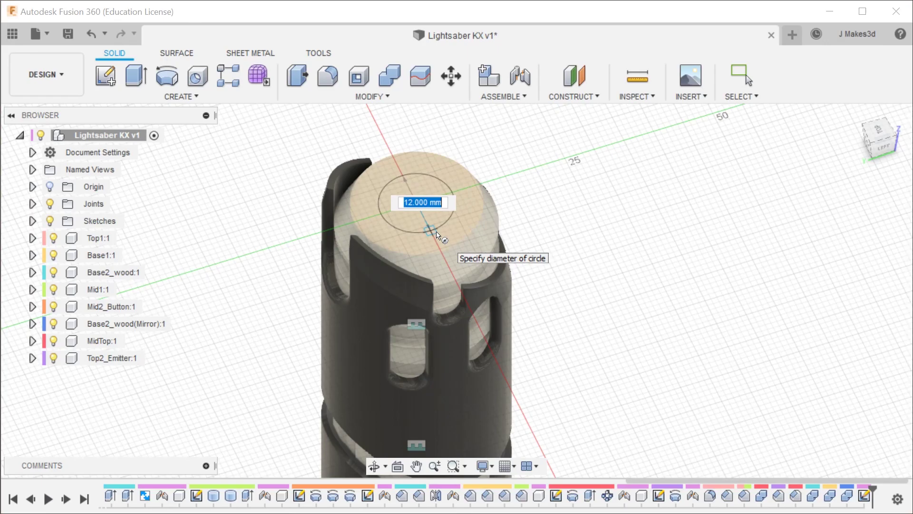
type("1\"")
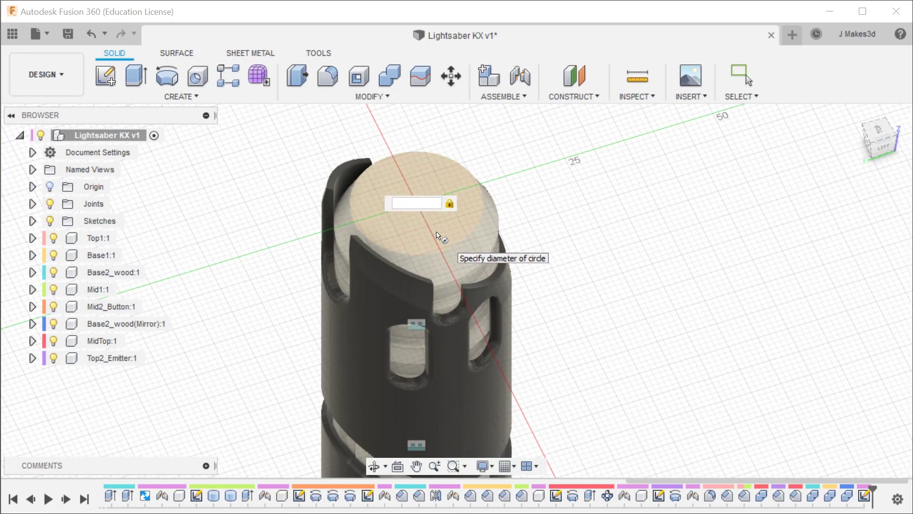
type("/2")
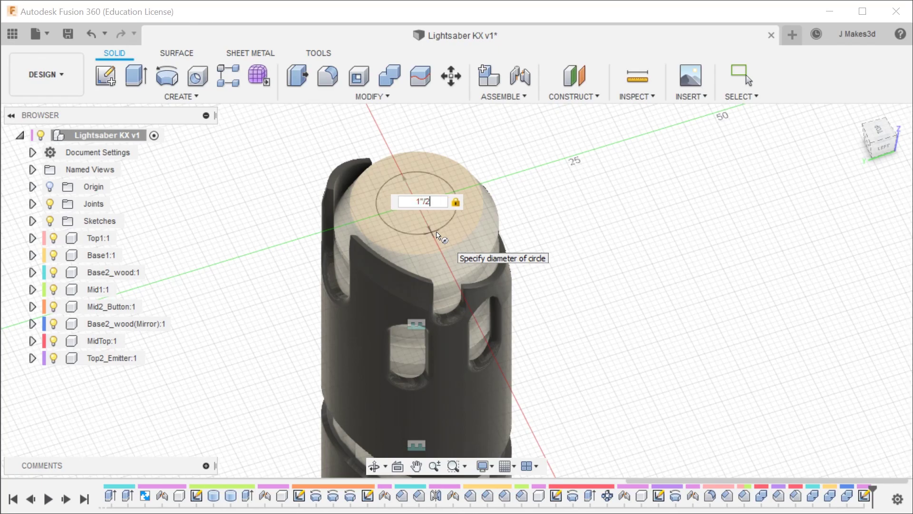
type("+.4")
key("Return")
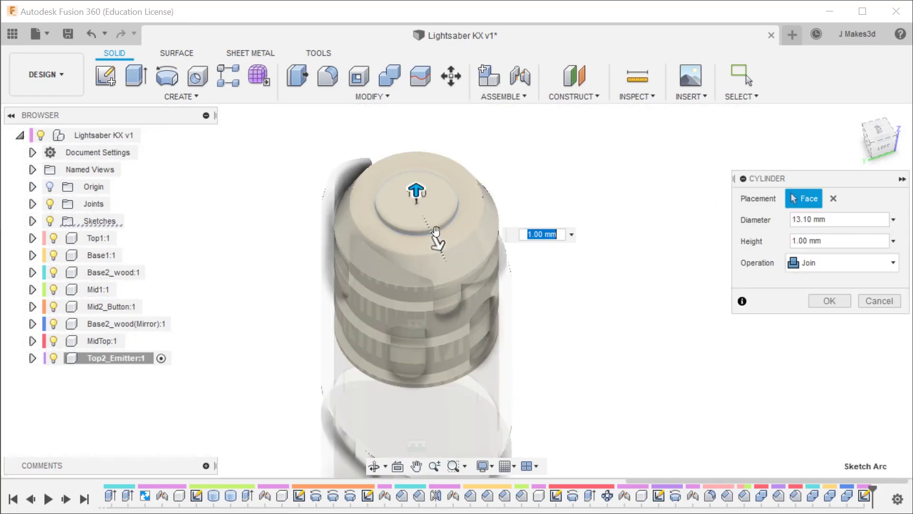
Set the cylinder's operation to Cut and its height to -250 mm, and create the bore down through the hilt.
scroll(585, 190, "down", 5)
scroll(585, 314, "up", 2)
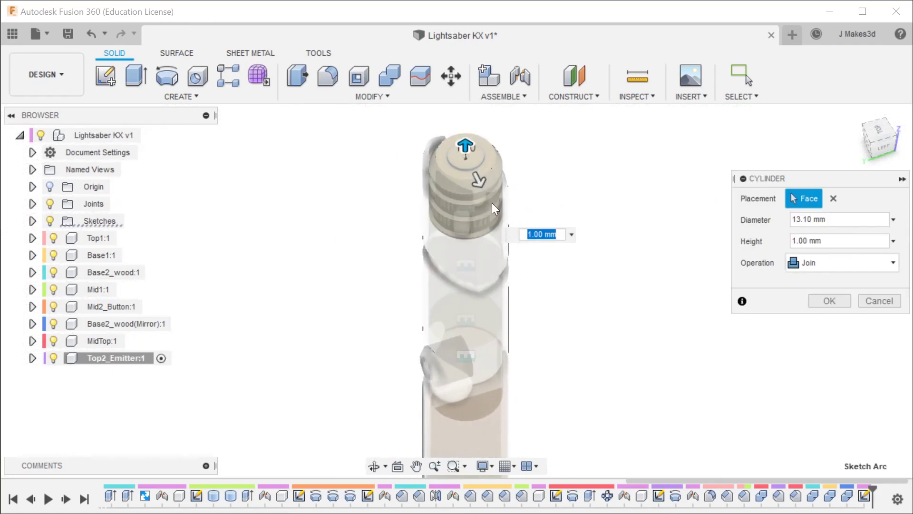
left_click(844, 265)
left_click(851, 301)
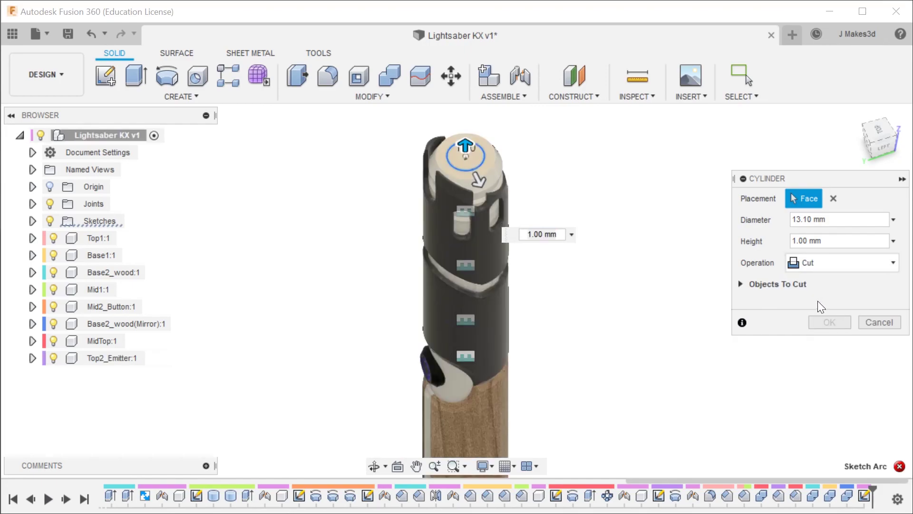
scroll(537, 202, "down", 3)
left_click_drag(502, 172, 503, 280)
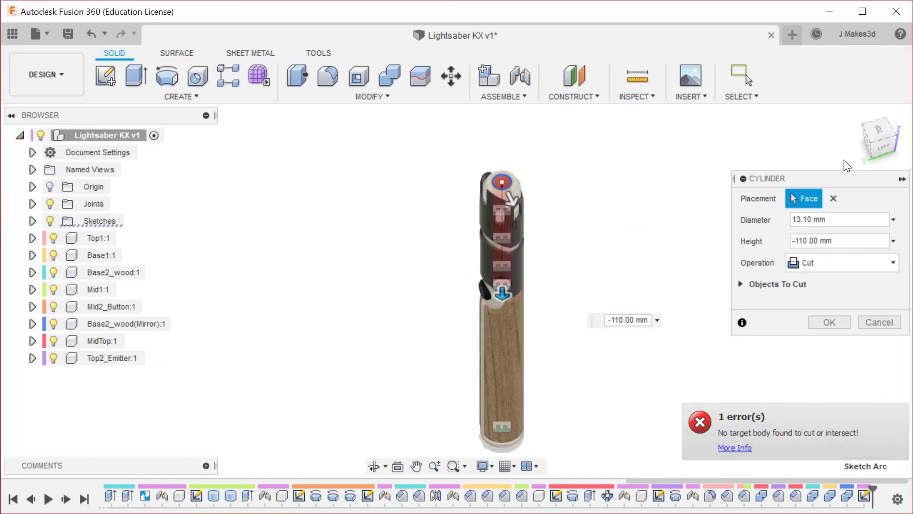
left_click(883, 147)
scroll(481, 238, "down", 2)
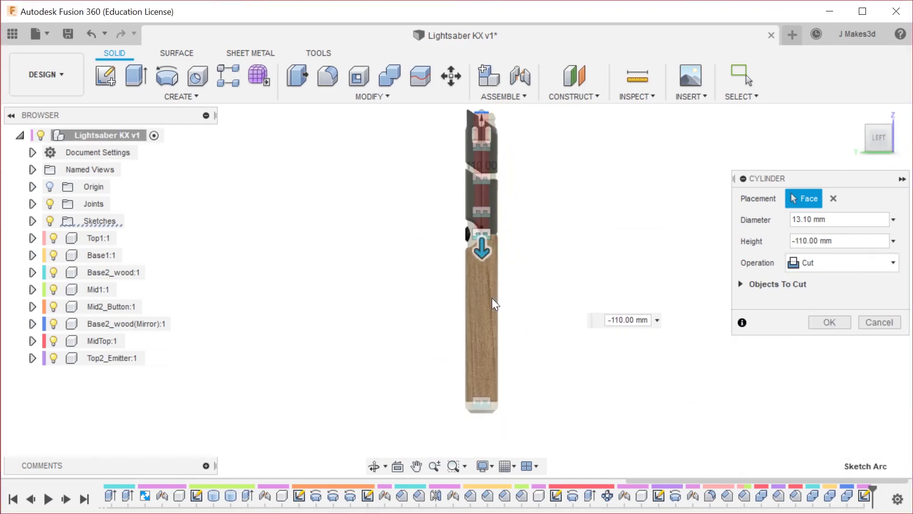
left_click_drag(481, 215, 478, 434)
scroll(472, 441, "up", 2)
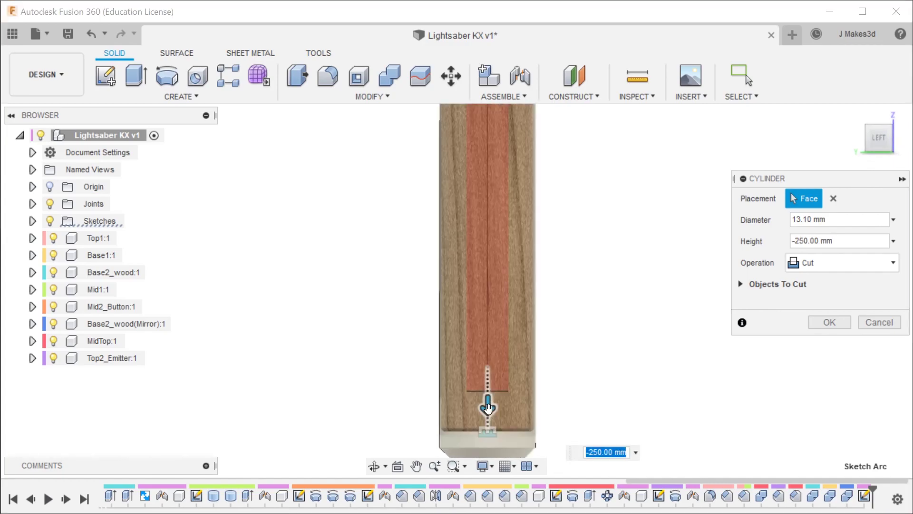
left_click(820, 324)
Look down the bore from the emitter end and select the Base1 face at its bottom.
scroll(555, 338, "down", 4)
middle_click_drag(554, 142, 597, 309, "shift")
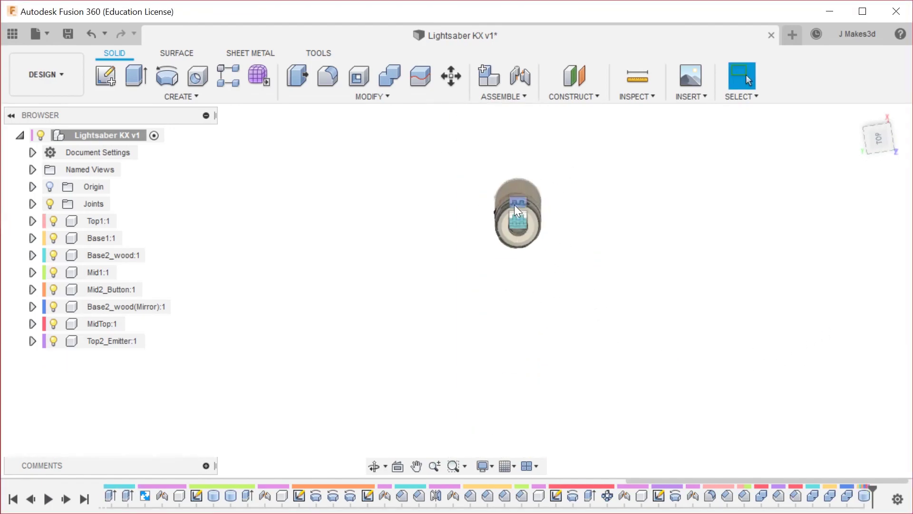
scroll(514, 206, "up", 10)
middle_click_drag(535, 269, 699, 258, "shift")
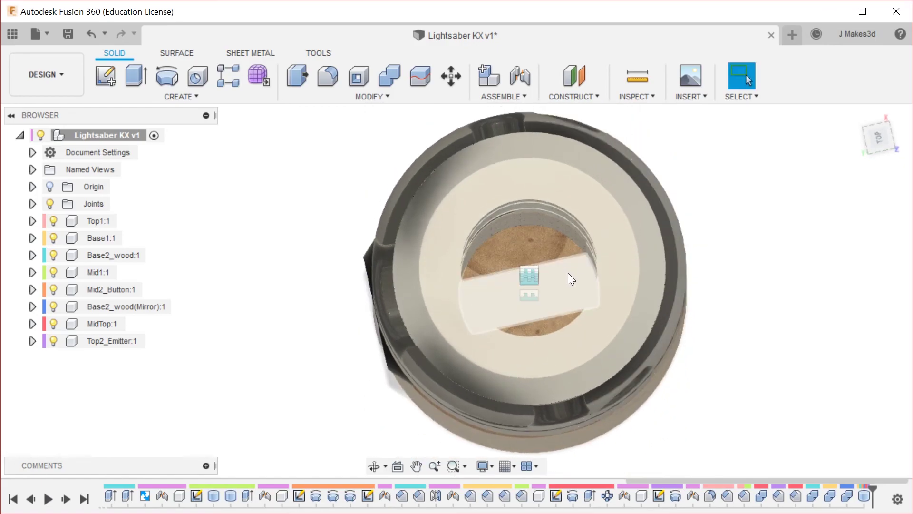
left_click(568, 272)
middle_click_drag(822, 346, 808, 280, "shift")
scroll(407, 271, "down", 5)
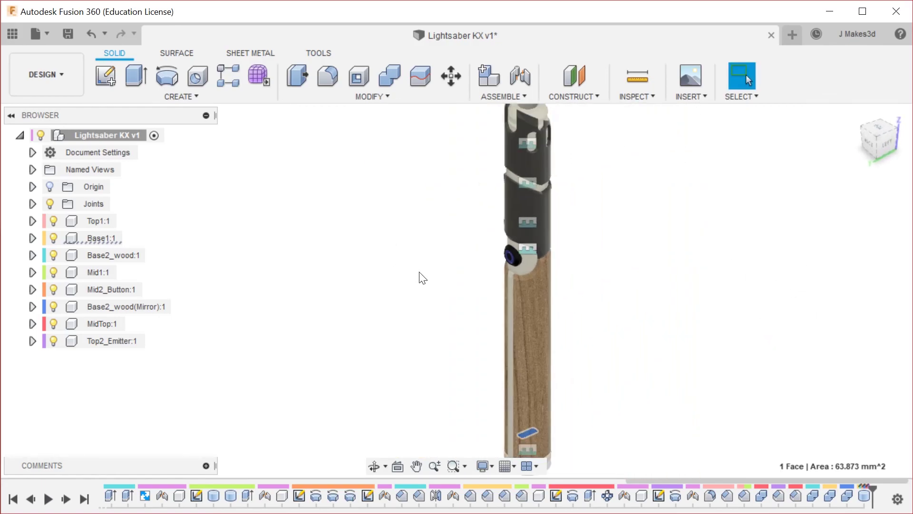